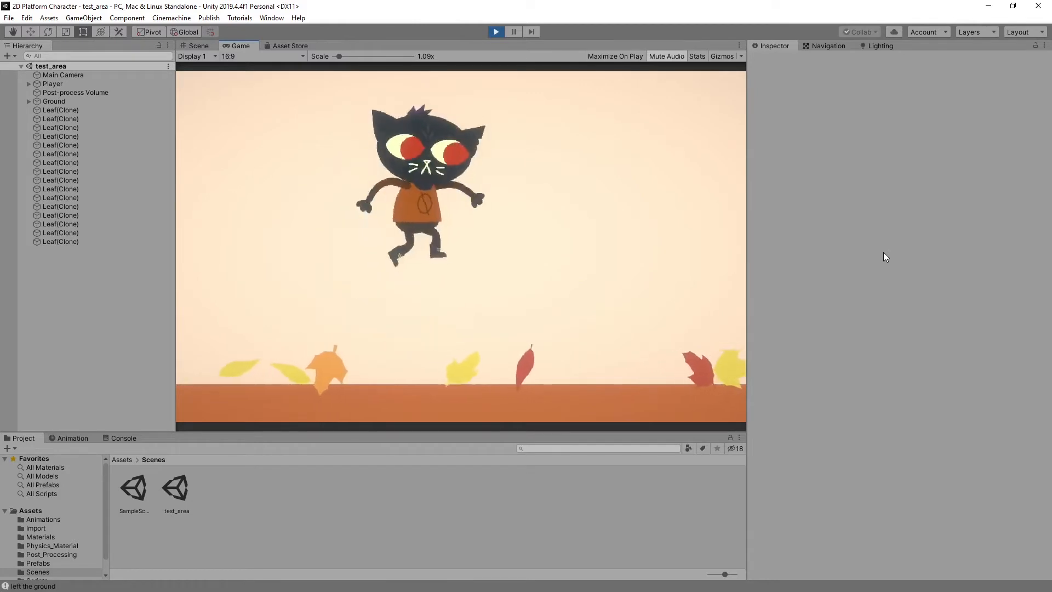
Playtest the cat character's running, turning and jumping through the leaves in both directions, and exit play mode
{"action": "key", "text": "Right"}
{"action": "key", "text": "Left"}
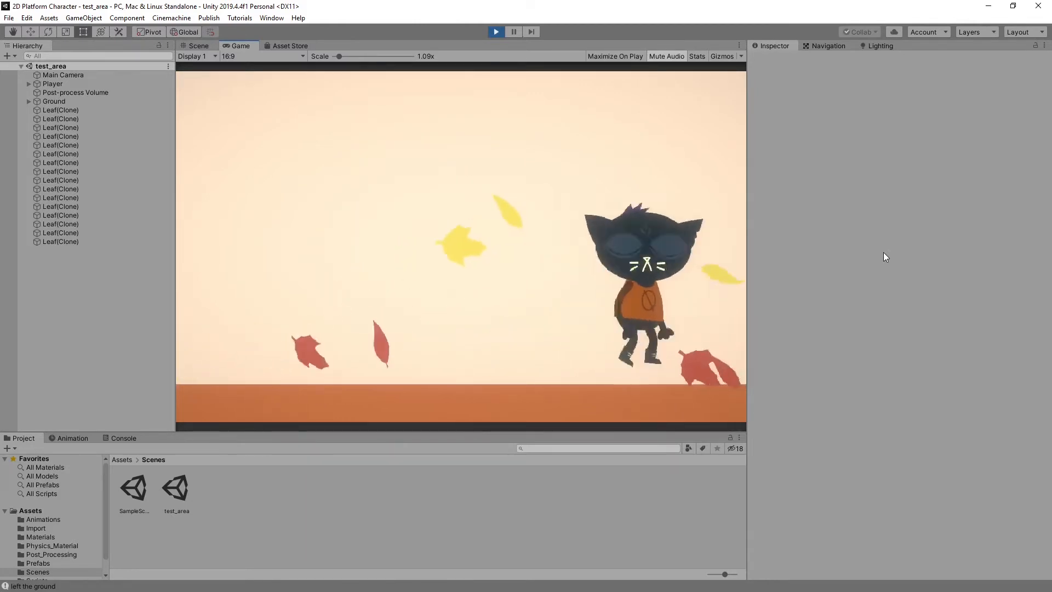
{"action": "key", "text": "space"}
{"action": "key", "text": "space"}
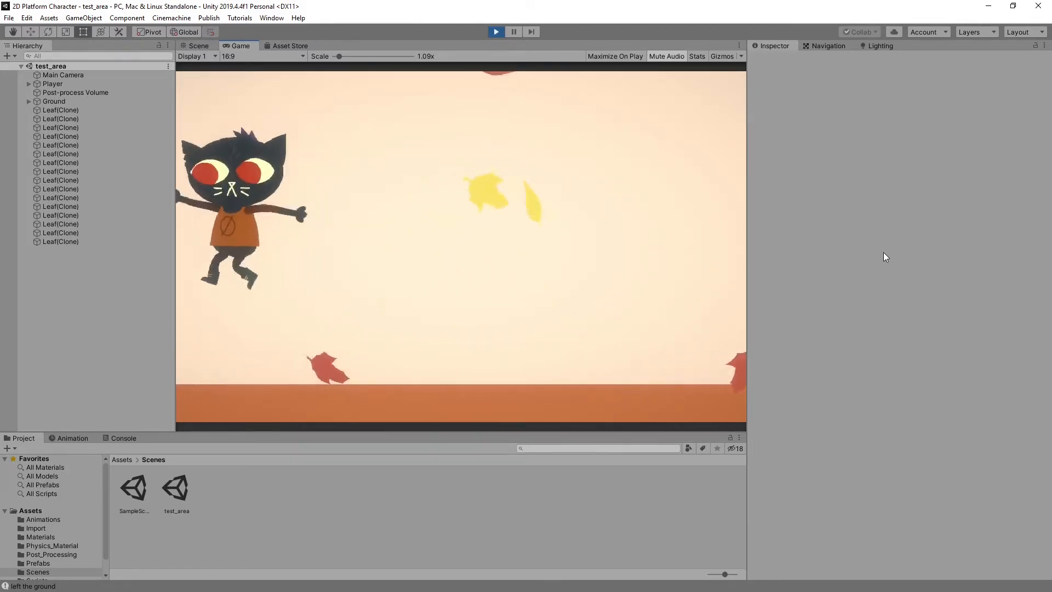
{"action": "key", "text": "Right"}
{"action": "key", "text": "space"}
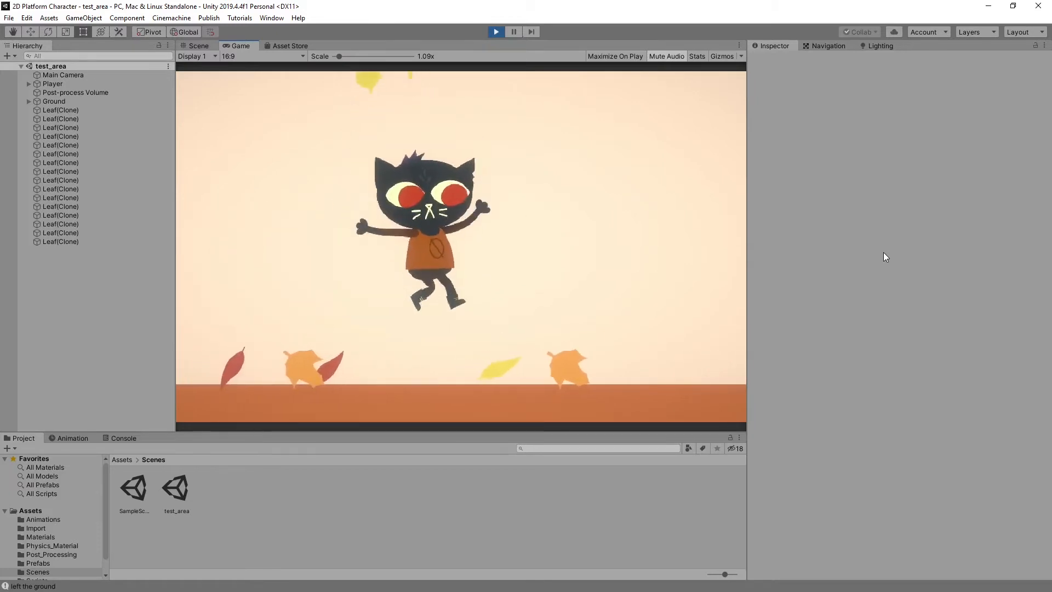
{"action": "key", "text": "Left"}
{"action": "key", "text": "Right"}
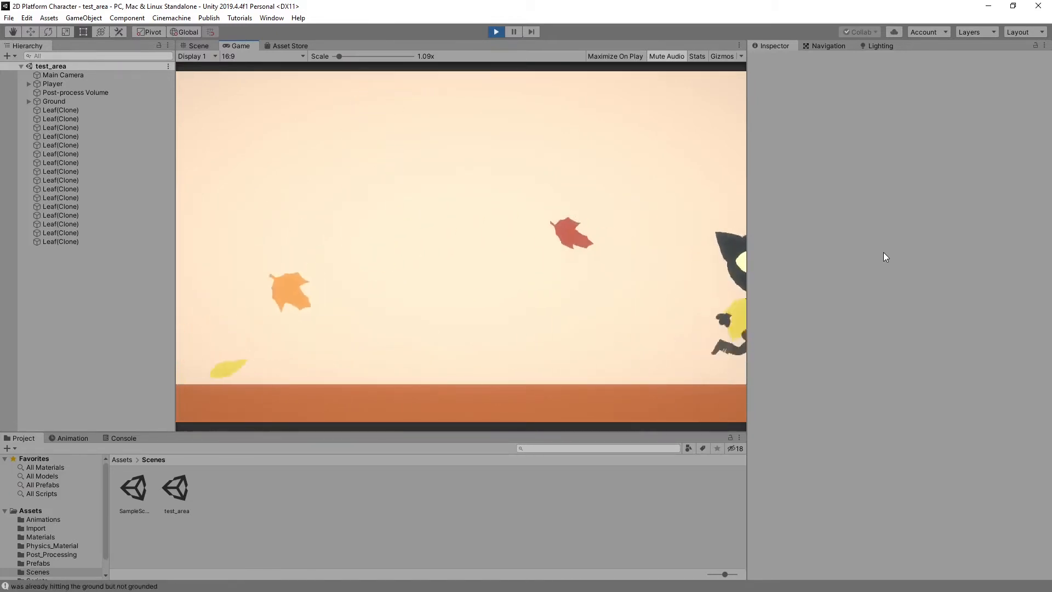
{"action": "key", "text": "Left"}
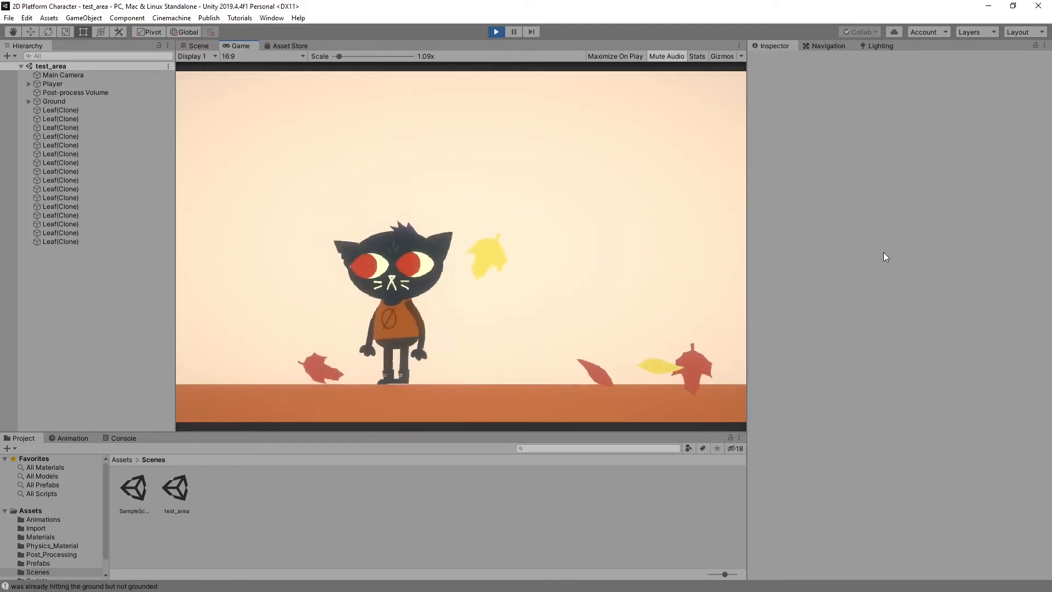
{"action": "key", "text": "Right"}
{"action": "key", "text": "space"}
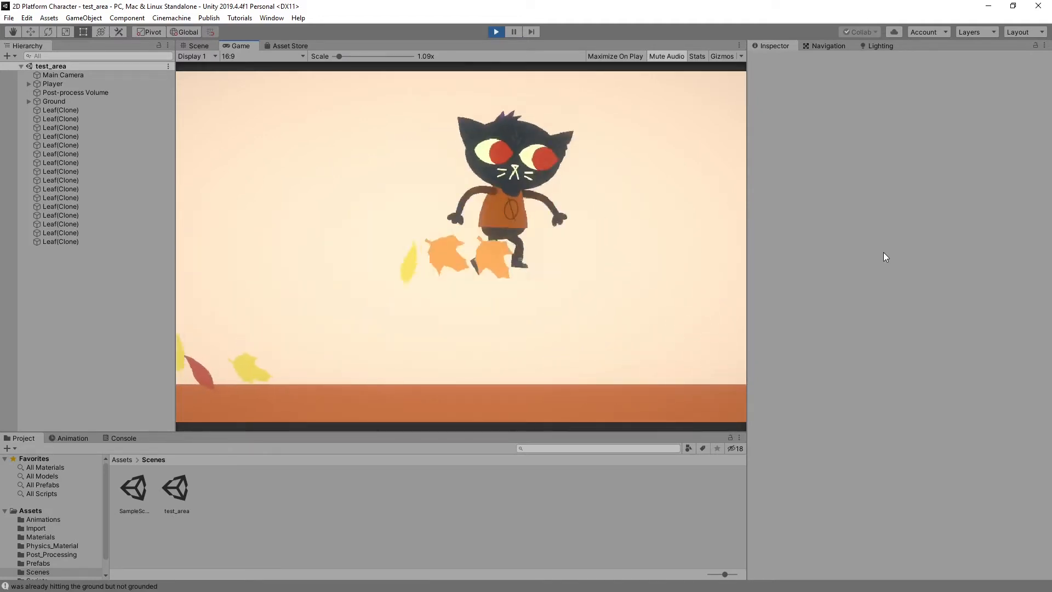
{"action": "key", "text": "Left"}
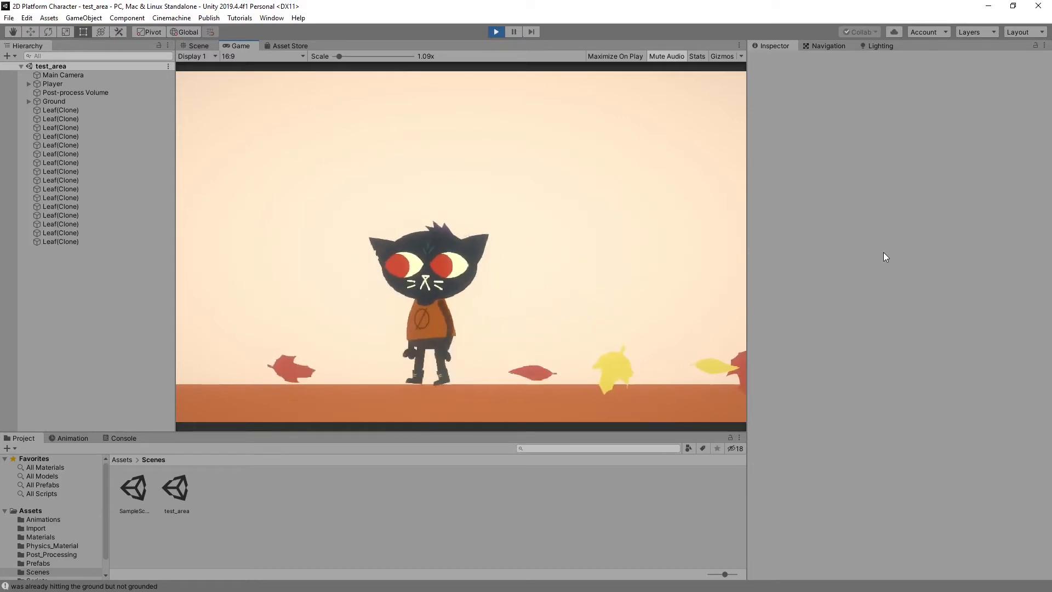
{"action": "key", "text": "Left"}
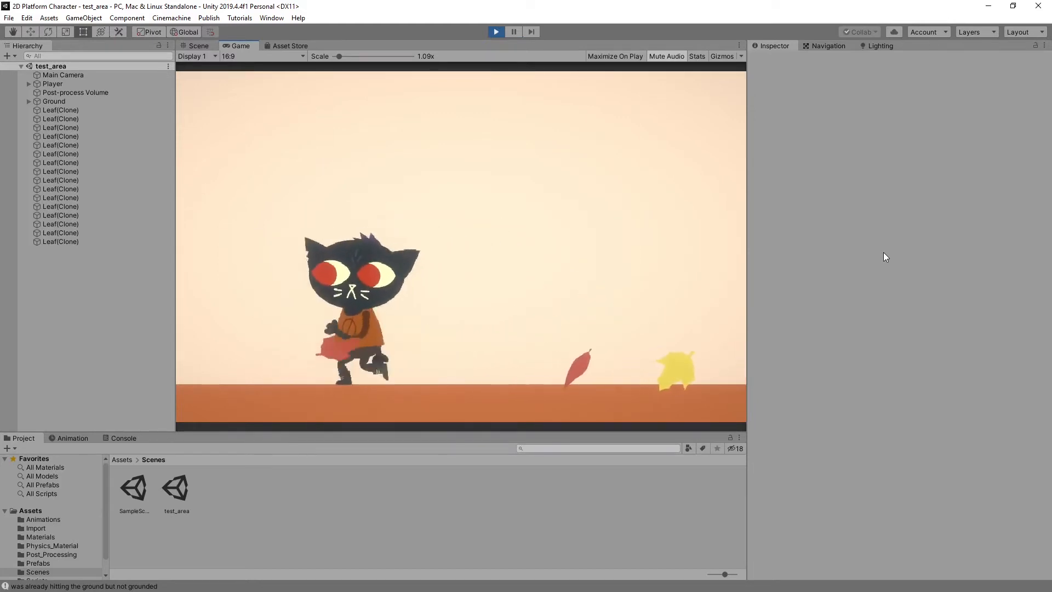
{"action": "key", "text": "Right"}
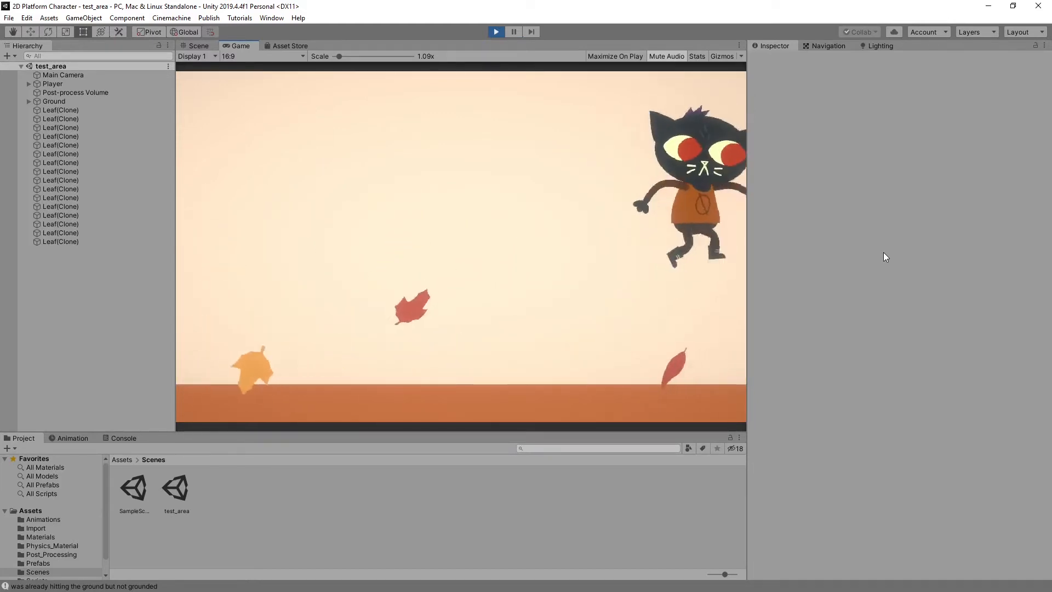
{"action": "key", "text": "Left"}
{"action": "key", "text": "space"}
{"action": "key", "text": "space"}
{"action": "key", "text": "space"}
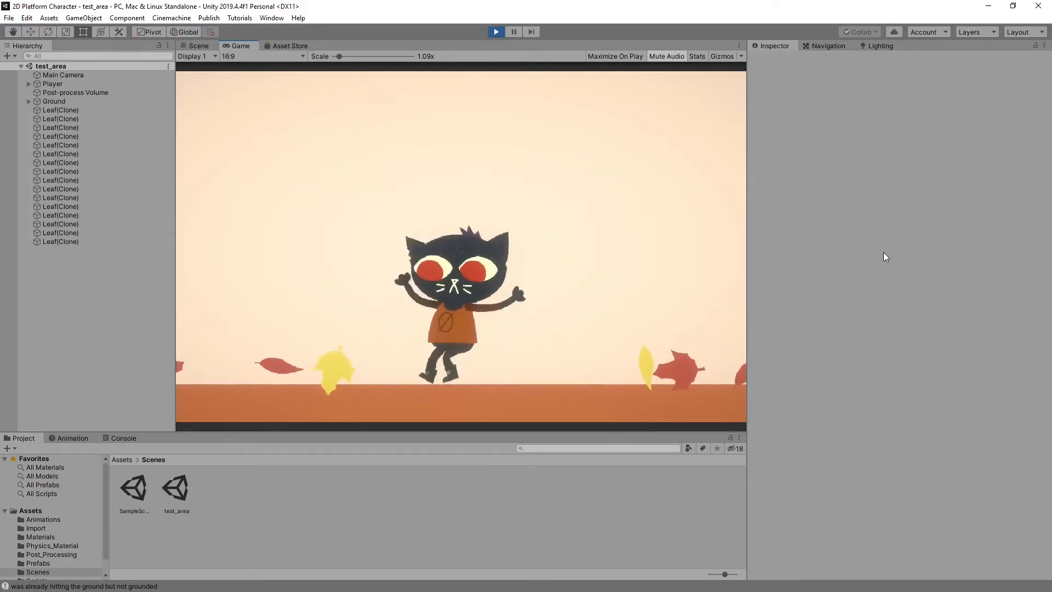
{"action": "key", "text": "Right"}
{"action": "key", "text": "space"}
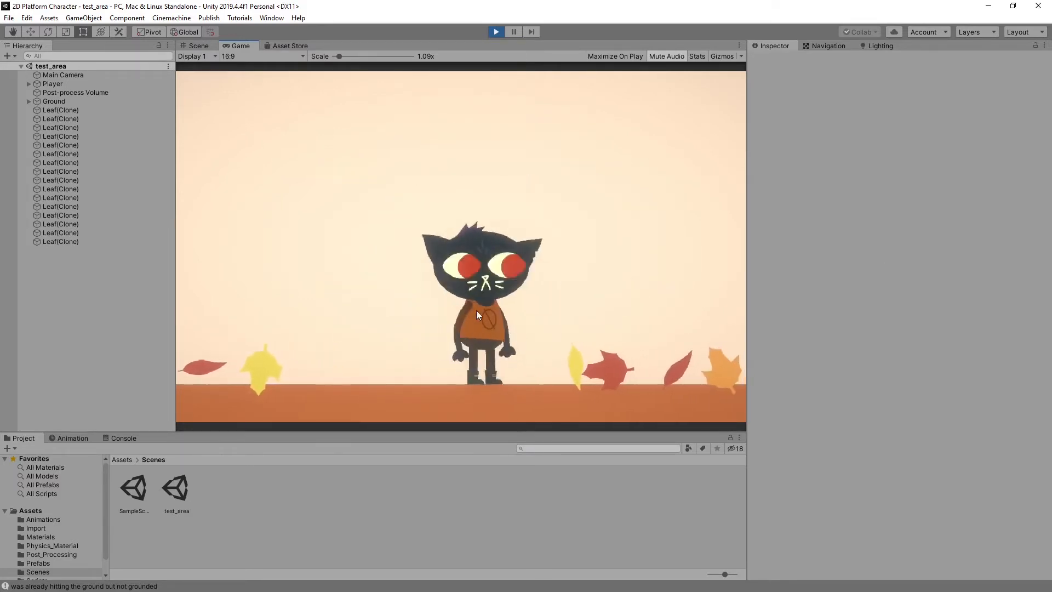
{"action": "key", "text": "space"}
{"action": "key", "text": "space"}
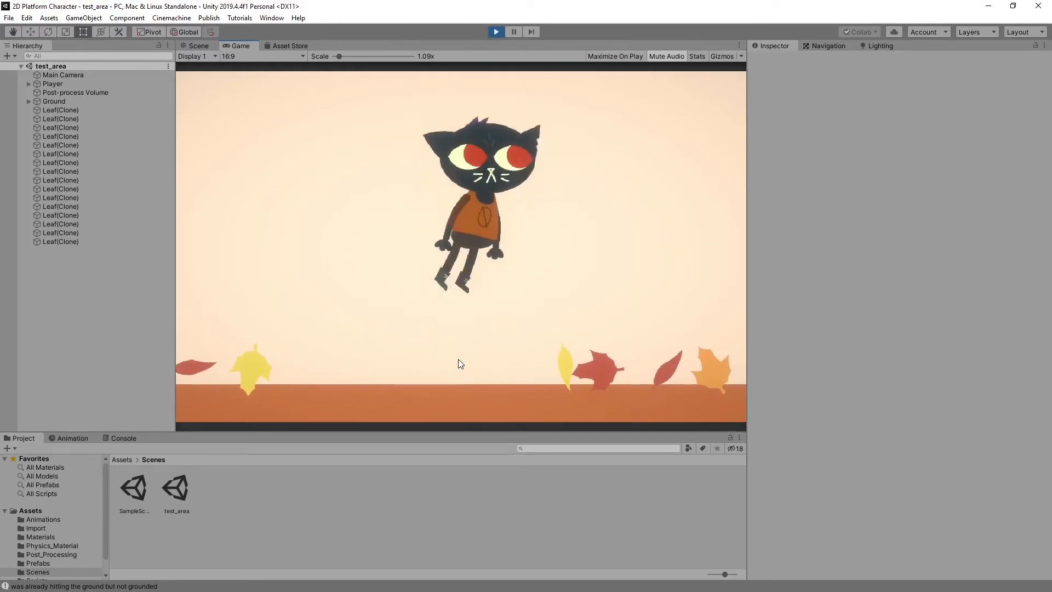
{"action": "key", "text": "space"}
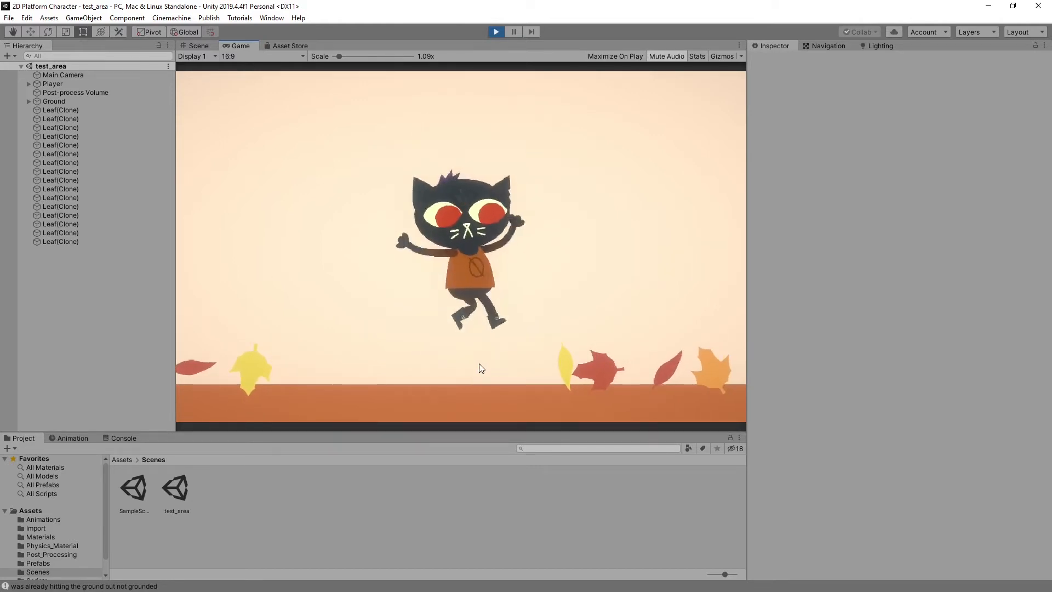
{"action": "key", "text": "Right"}
{"action": "key", "text": "Left"}
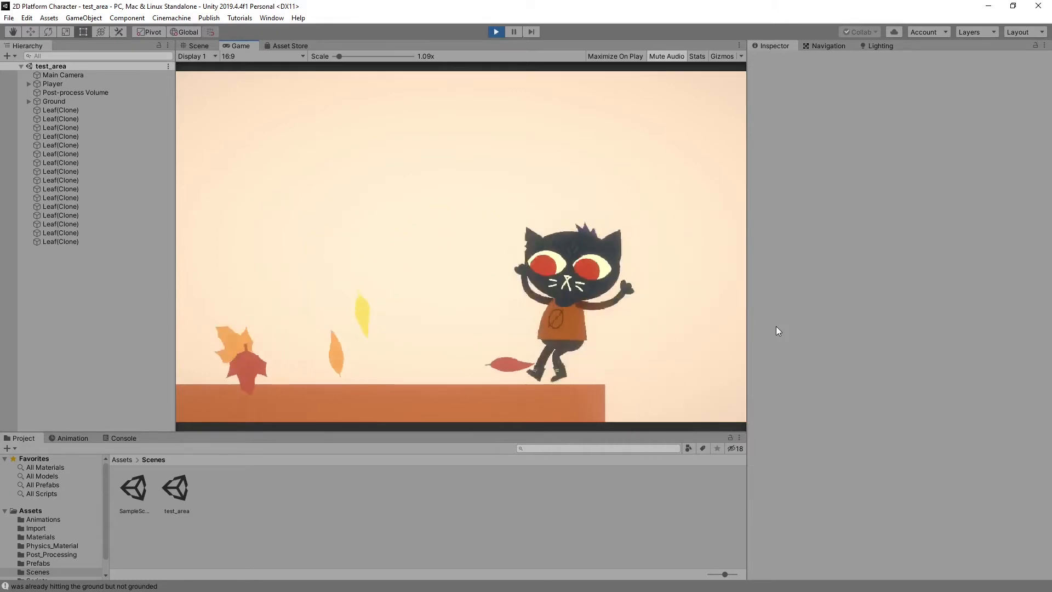
{"action": "key", "text": "space"}
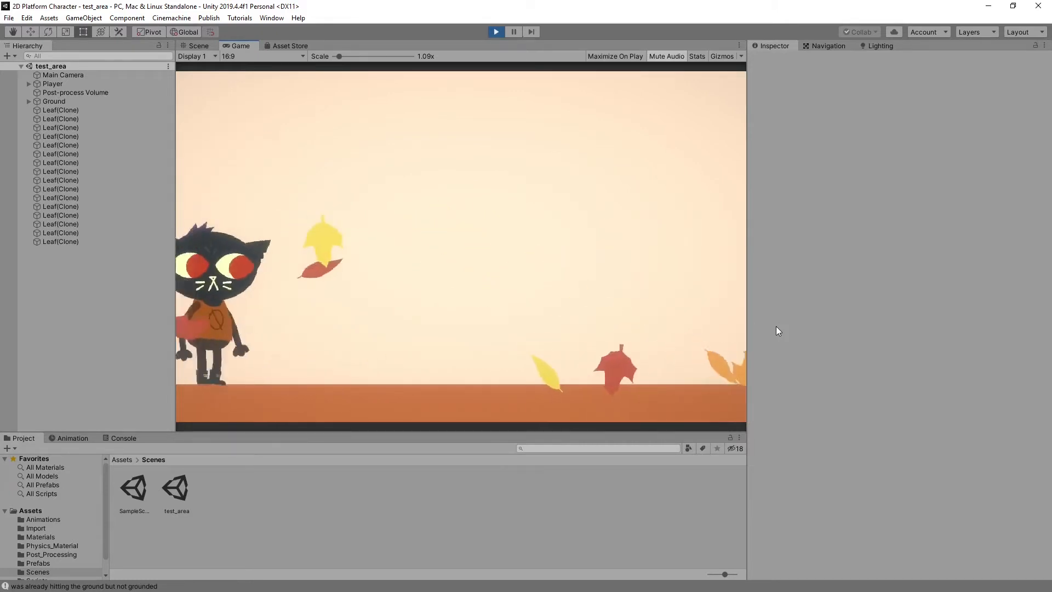
{"action": "key", "text": "Right"}
{"action": "key", "text": "space"}
{"action": "key", "text": "Left"}
{"action": "key", "text": "space"}
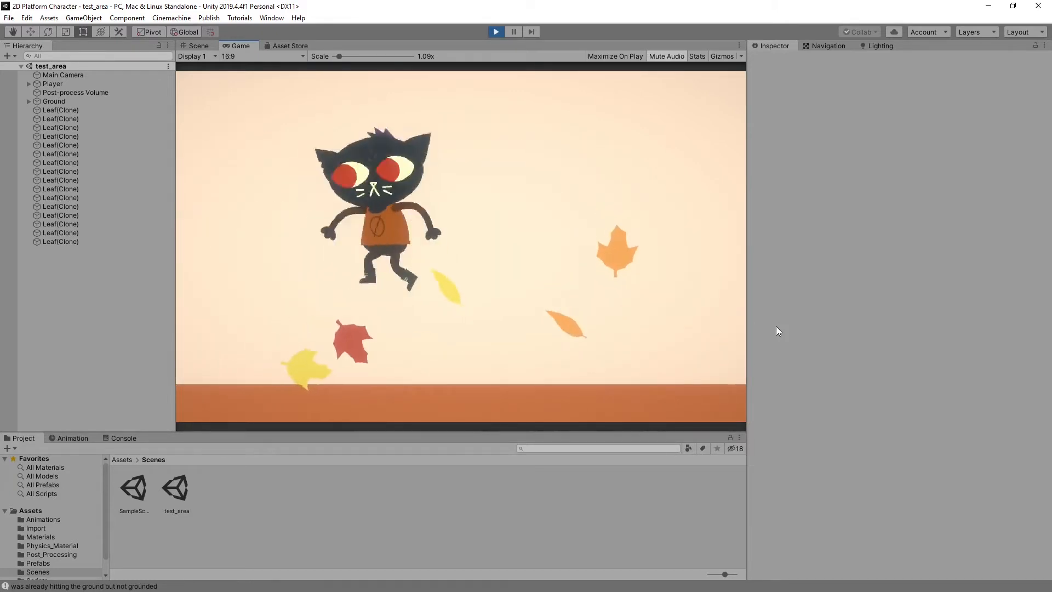
{"action": "key", "text": "Right"}
{"action": "key", "text": "space"}
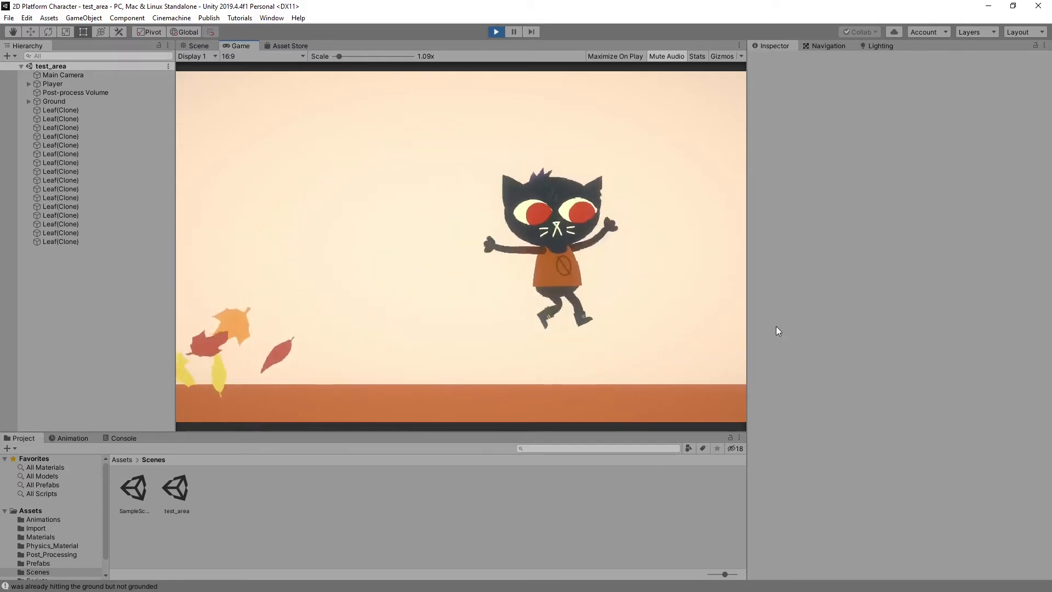
{"action": "key", "text": "Left"}
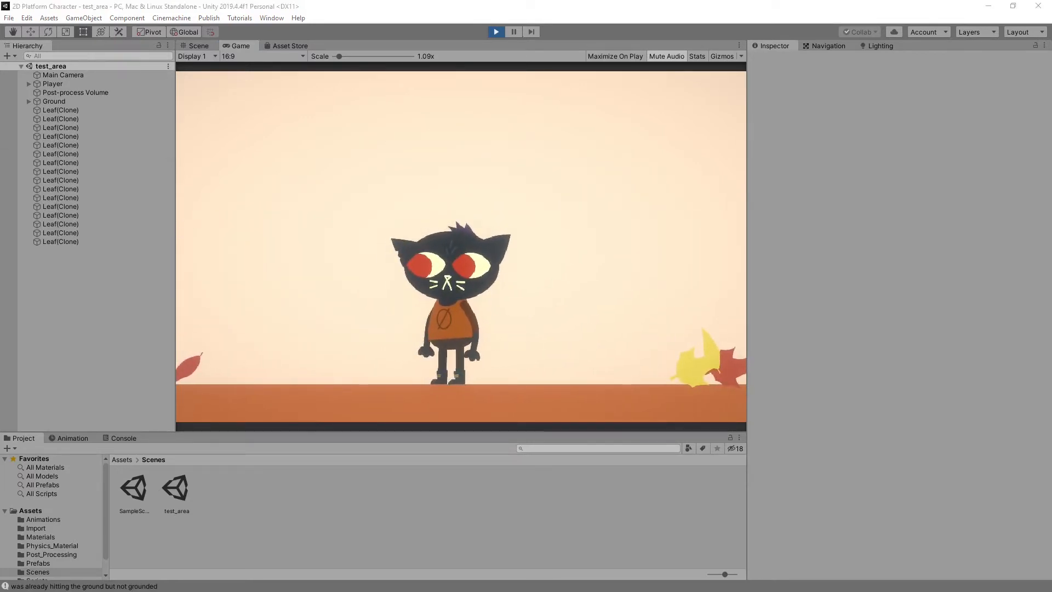
{"action": "left_click", "coordinate": [496, 31]}
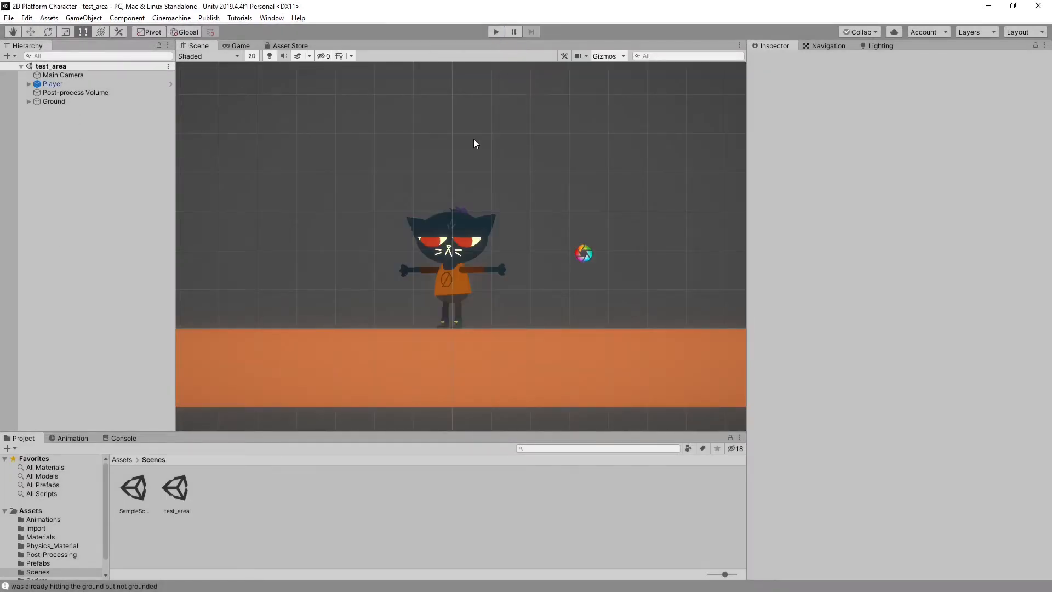
Examine the component settings of the Player, Main Camera and Ground objects and of Ground's Sky child
{"action": "left_click", "coordinate": [44, 83]}
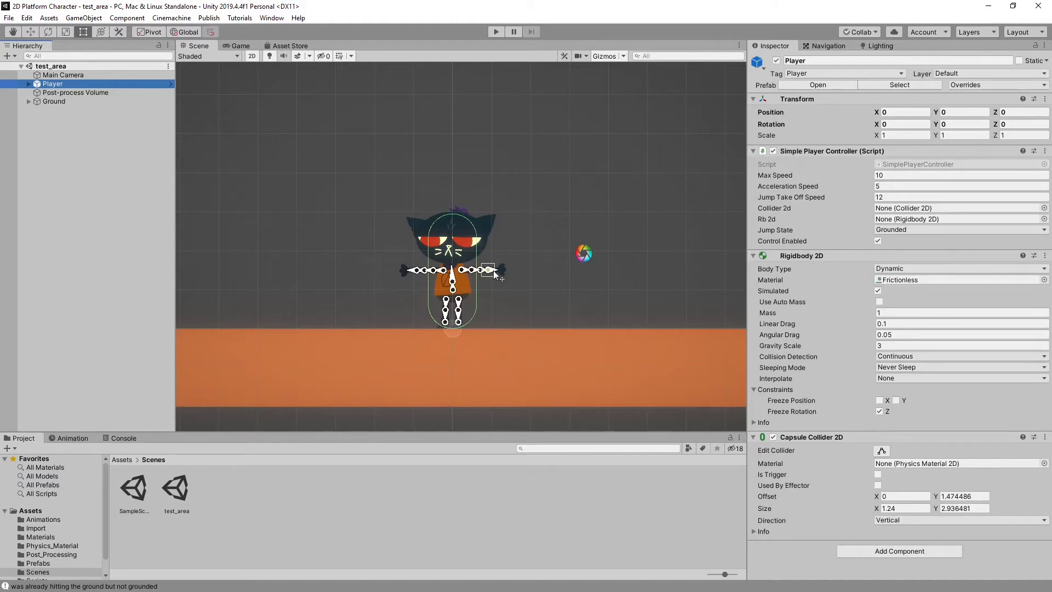
{"action": "left_click", "coordinate": [519, 142]}
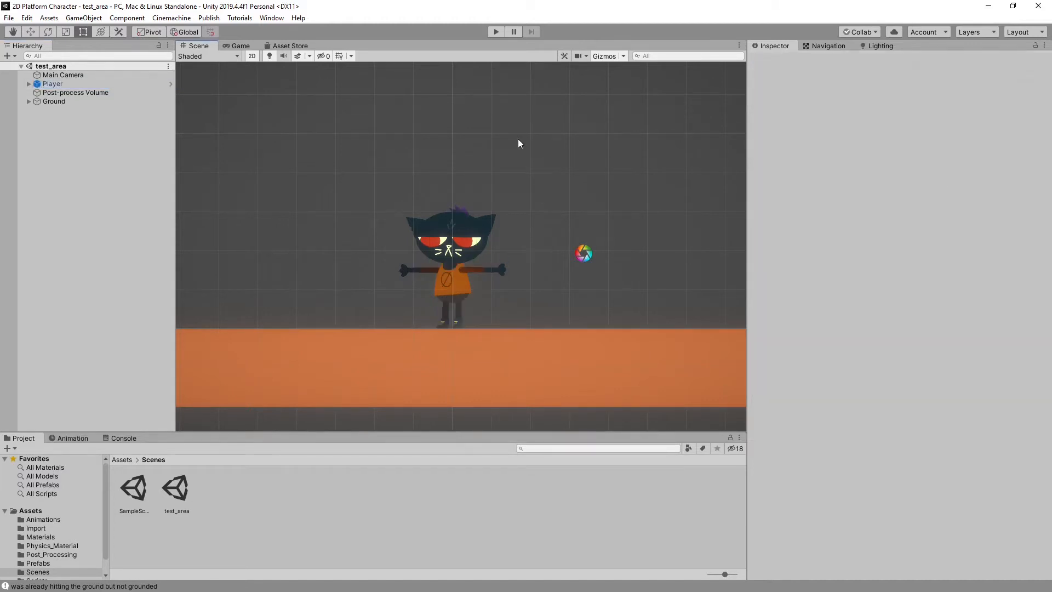
{"action": "left_click", "coordinate": [73, 74]}
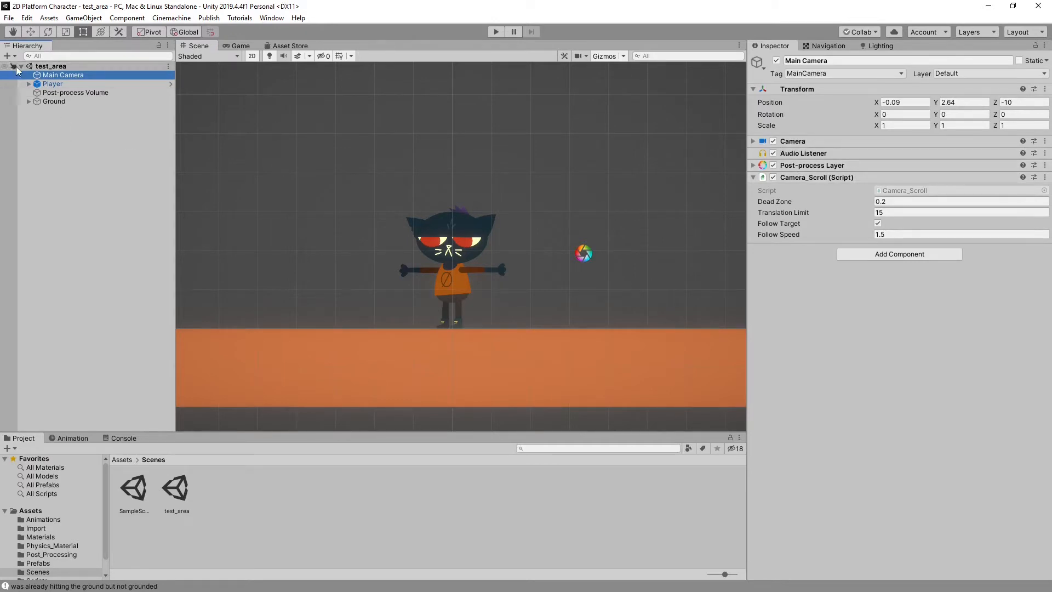
{"action": "left_click", "coordinate": [33, 102]}
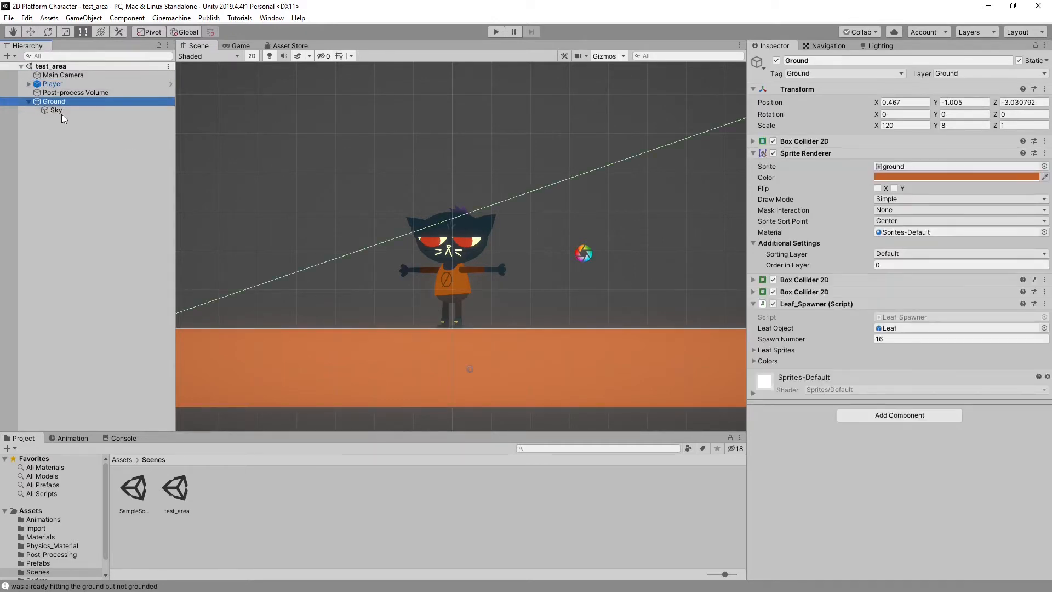
{"action": "left_click", "coordinate": [29, 102]}
{"action": "left_click", "coordinate": [28, 110]}
{"action": "left_click", "coordinate": [29, 102]}
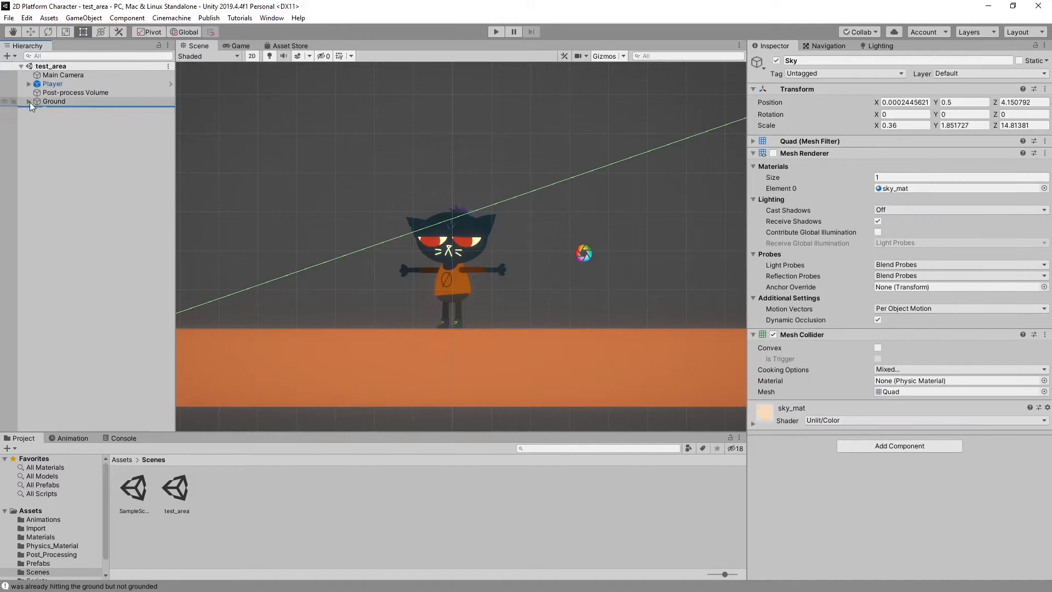
{"action": "left_click", "coordinate": [61, 132]}
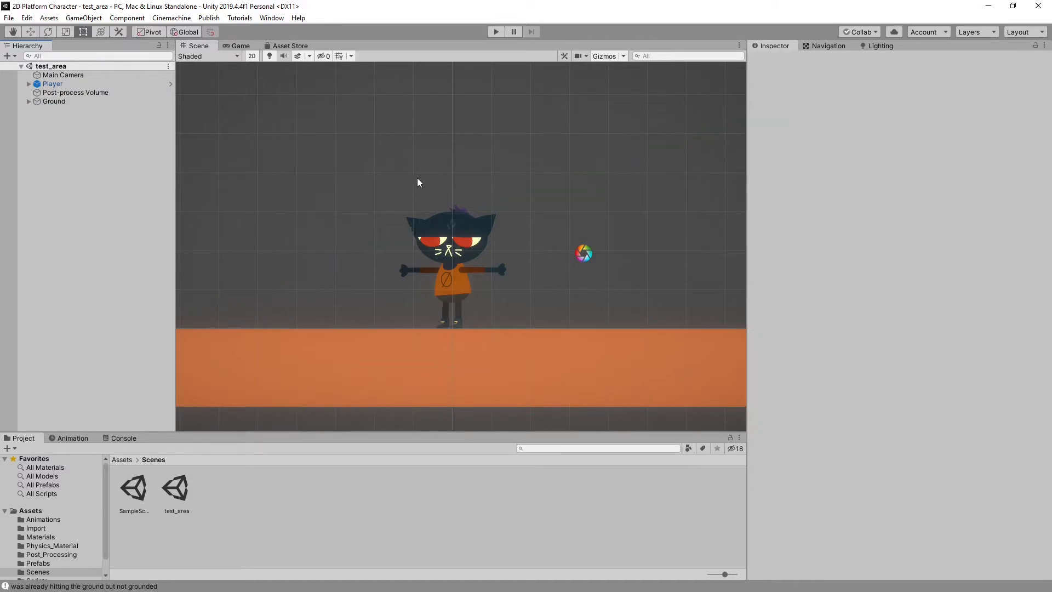
{"action": "left_click", "coordinate": [67, 107]}
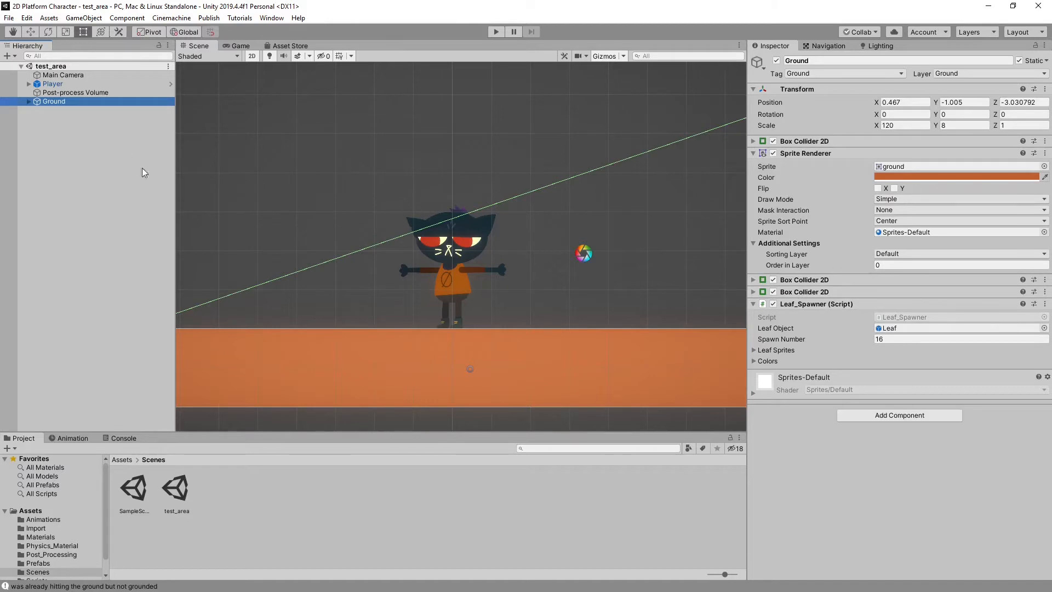
{"action": "left_click", "coordinate": [92, 143]}
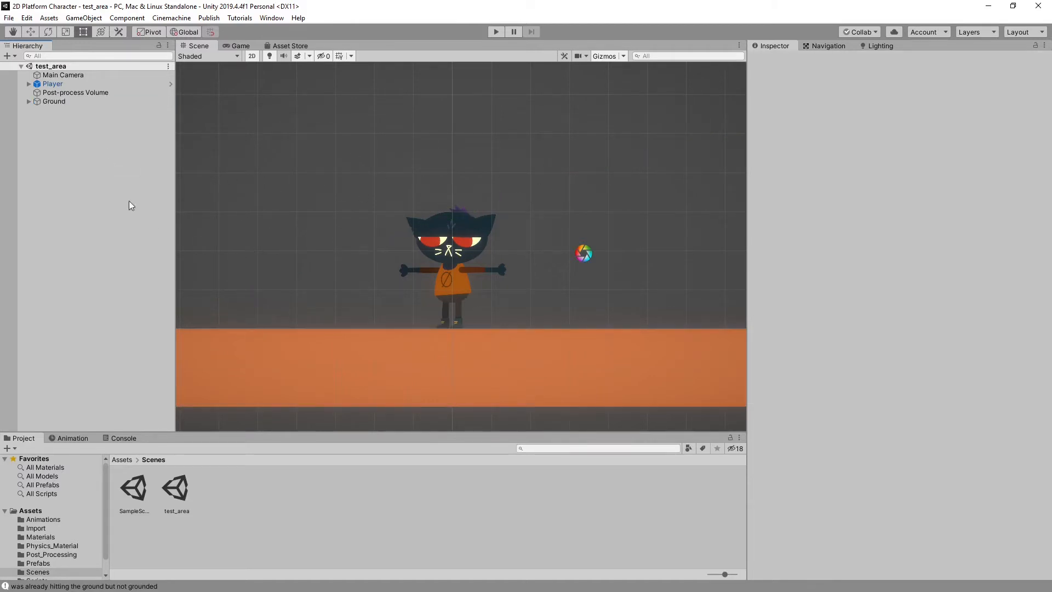
Compare the Player object's controller and physics components with the Animator on its Player_Anim child
{"action": "left_click", "coordinate": [74, 84]}
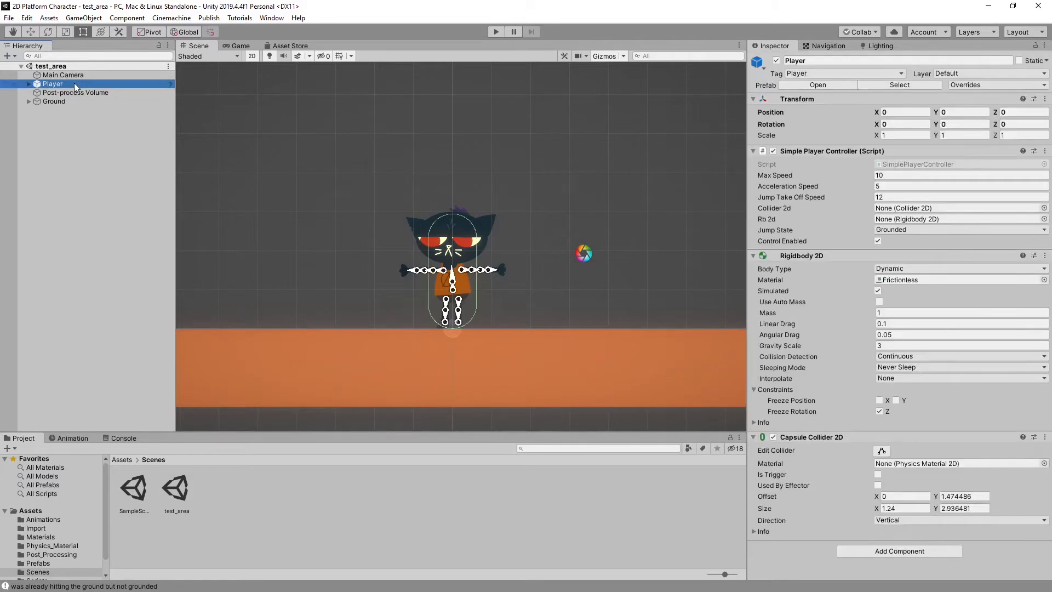
{"action": "left_click", "coordinate": [28, 84]}
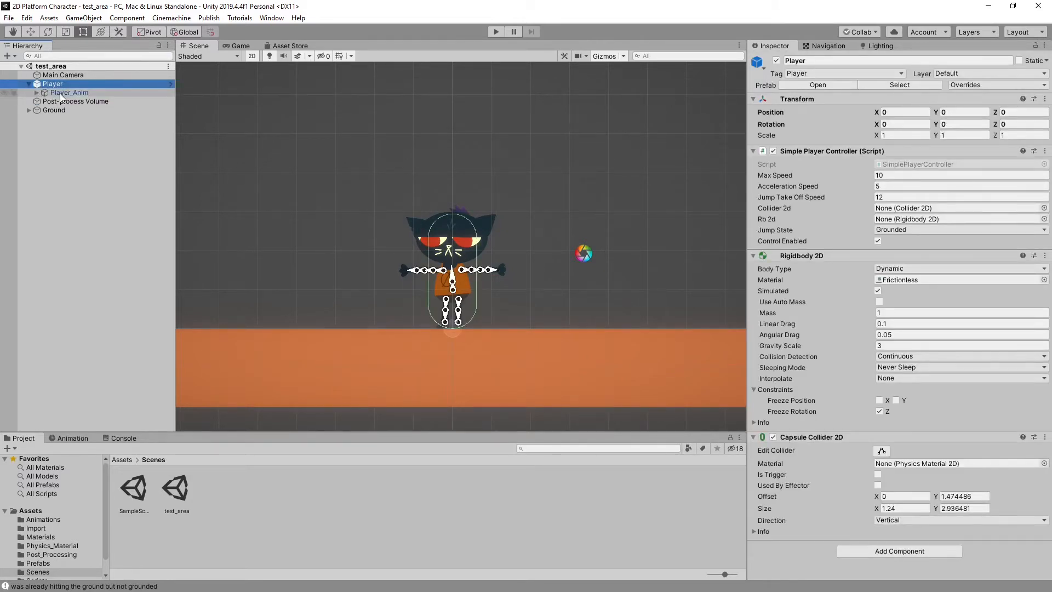
{"action": "left_click", "coordinate": [61, 93]}
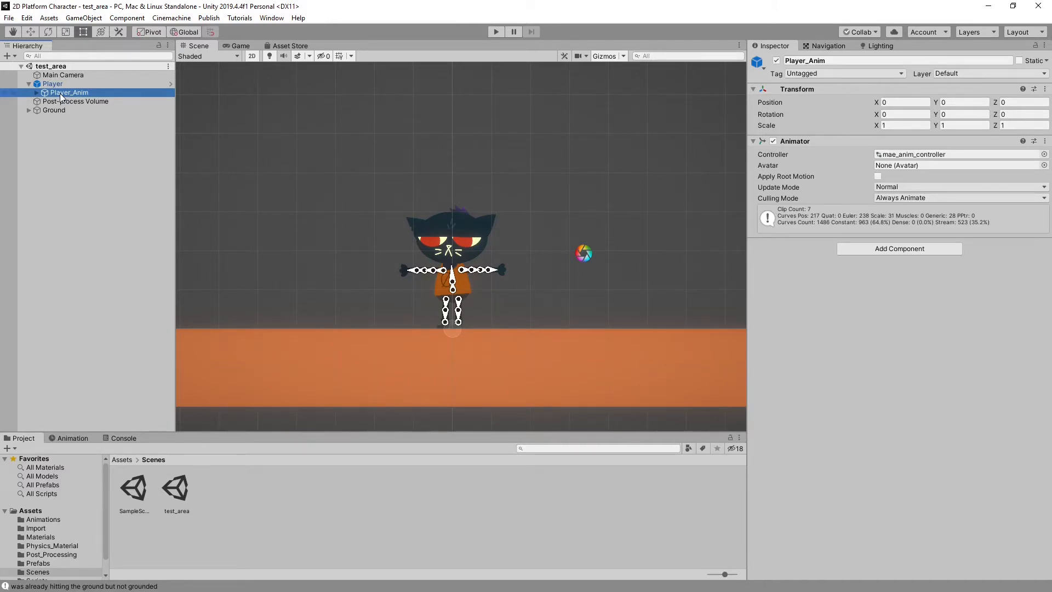
{"action": "left_click", "coordinate": [63, 83]}
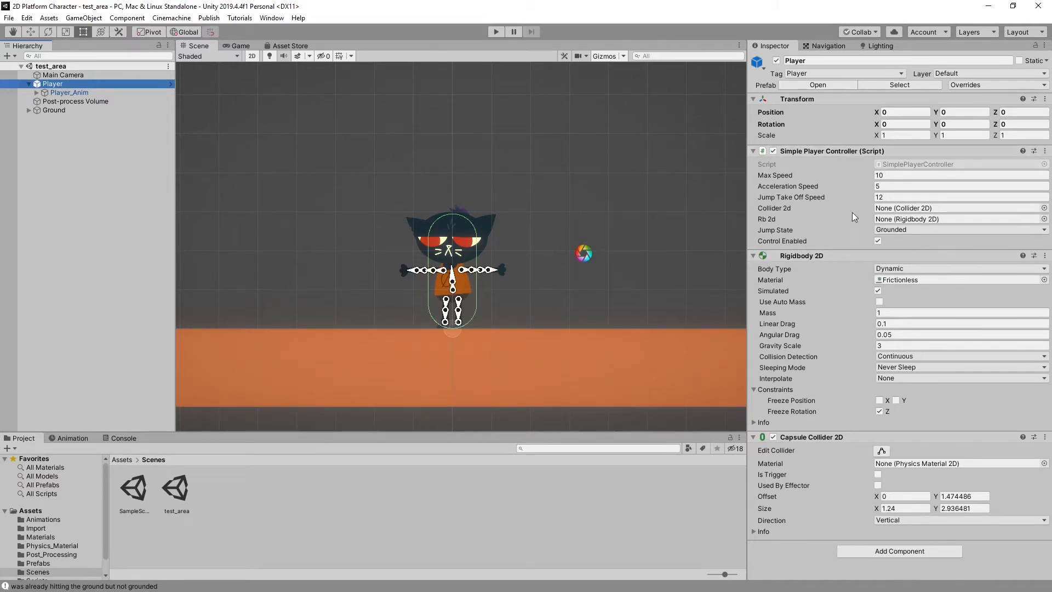
{"action": "left_click", "coordinate": [82, 92]}
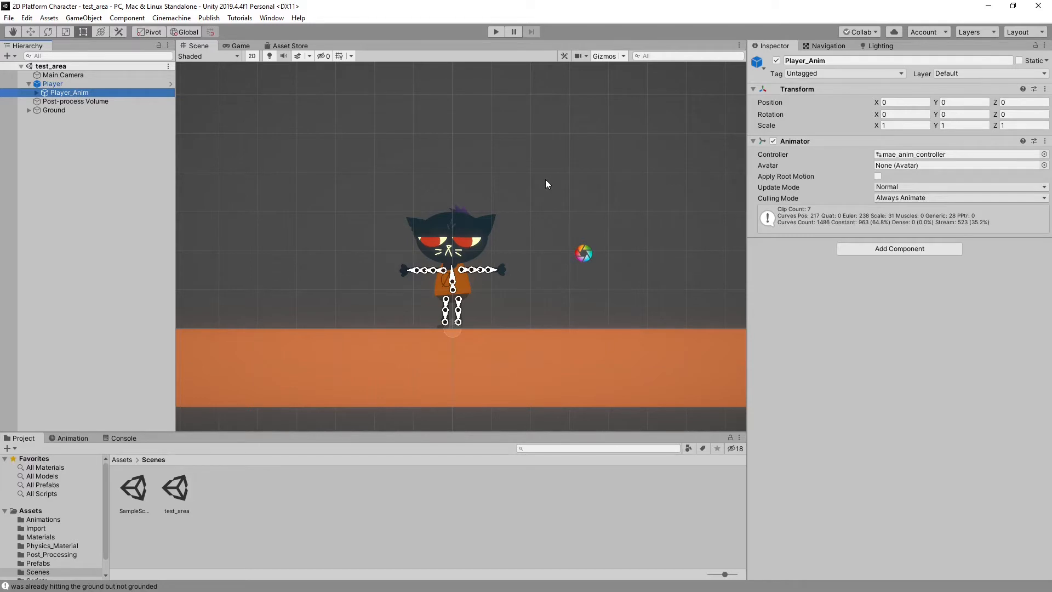
Expand the Player_Anim skeleton through mae_hips and mae_chest down to the children of bone_2, and select bone_1
{"action": "left_click", "coordinate": [34, 92]}
{"action": "left_click", "coordinate": [45, 102]}
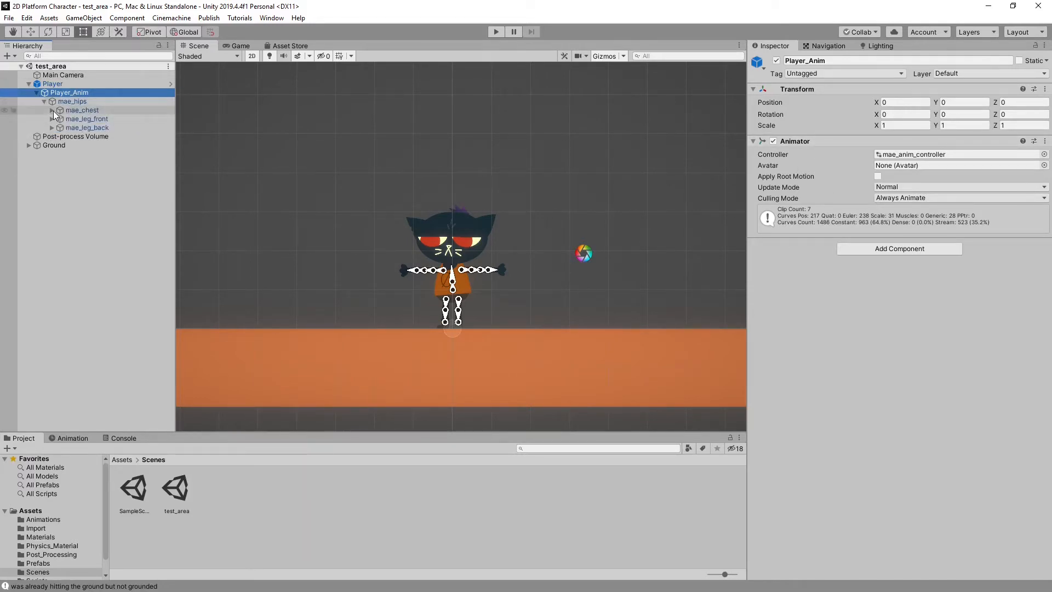
{"action": "left_click", "coordinate": [52, 110]}
{"action": "left_click", "coordinate": [59, 118]}
{"action": "left_click", "coordinate": [68, 128]}
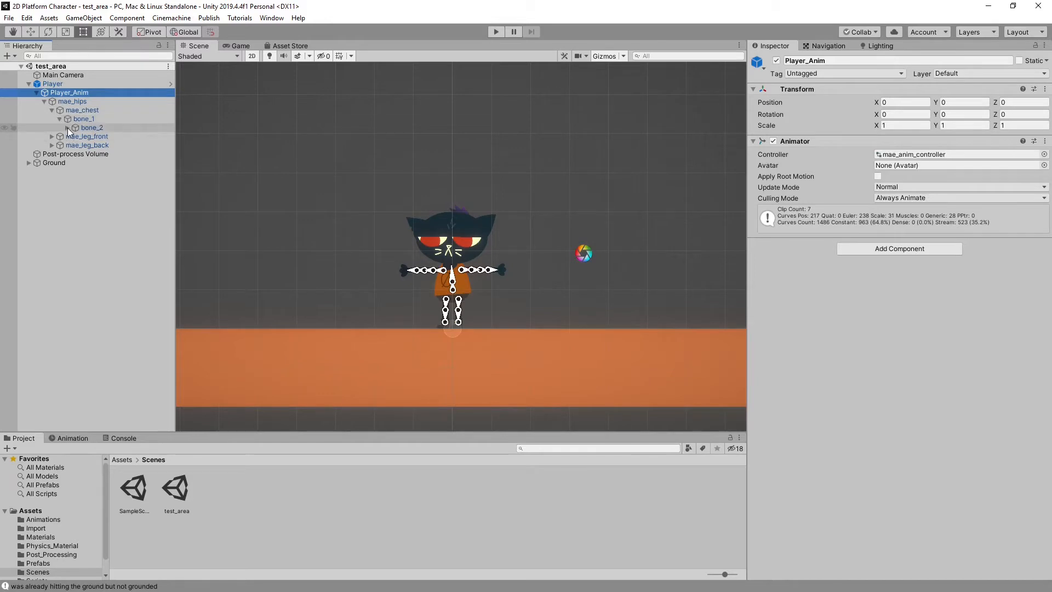
{"action": "left_click", "coordinate": [86, 119]}
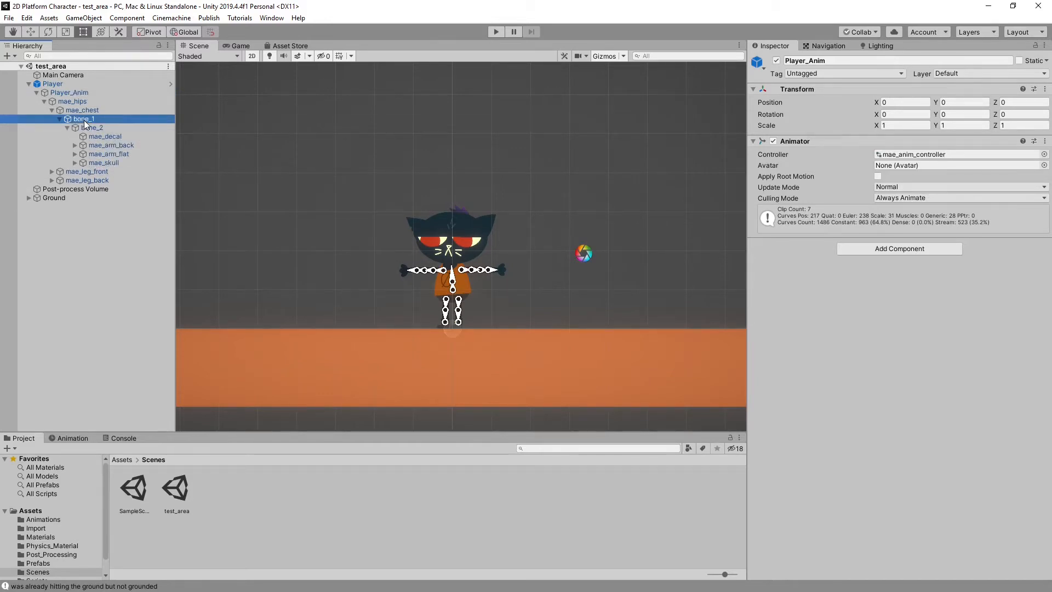
Examine the decal and arm objects under bone_2, and expand the arm, skull, front leg and back leg branches
{"action": "left_click", "coordinate": [101, 136]}
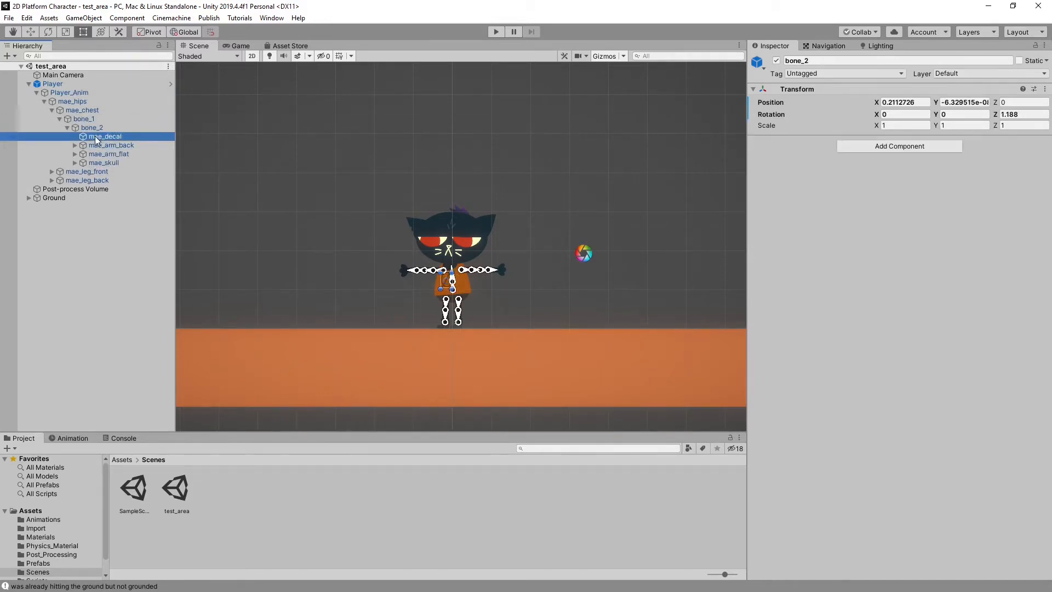
{"action": "left_click", "coordinate": [106, 145]}
{"action": "left_click", "coordinate": [103, 155]}
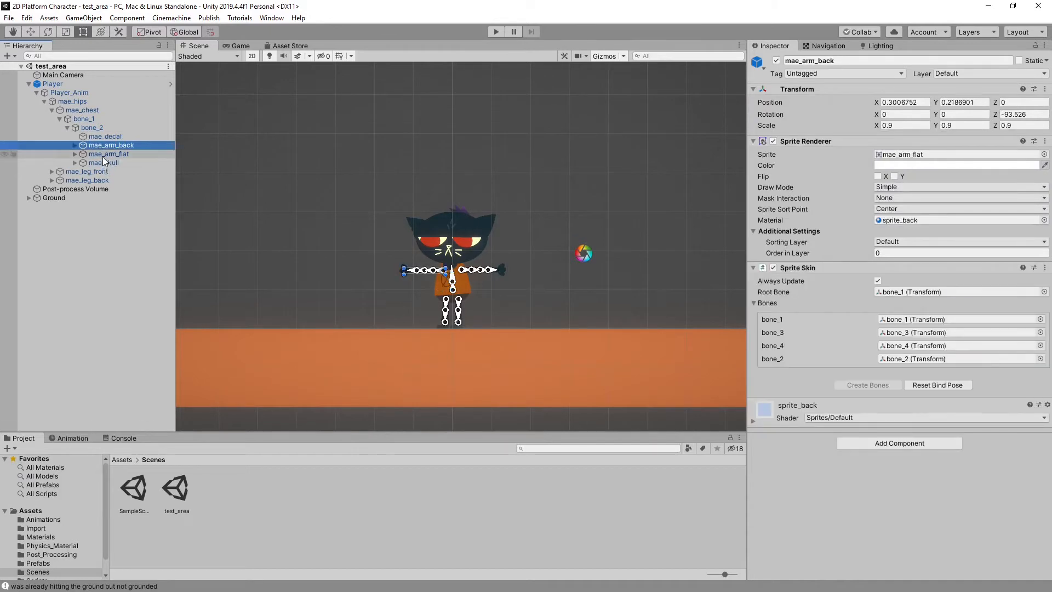
{"action": "left_click", "coordinate": [75, 154]}
{"action": "left_click", "coordinate": [74, 172]}
{"action": "left_click", "coordinate": [75, 145]}
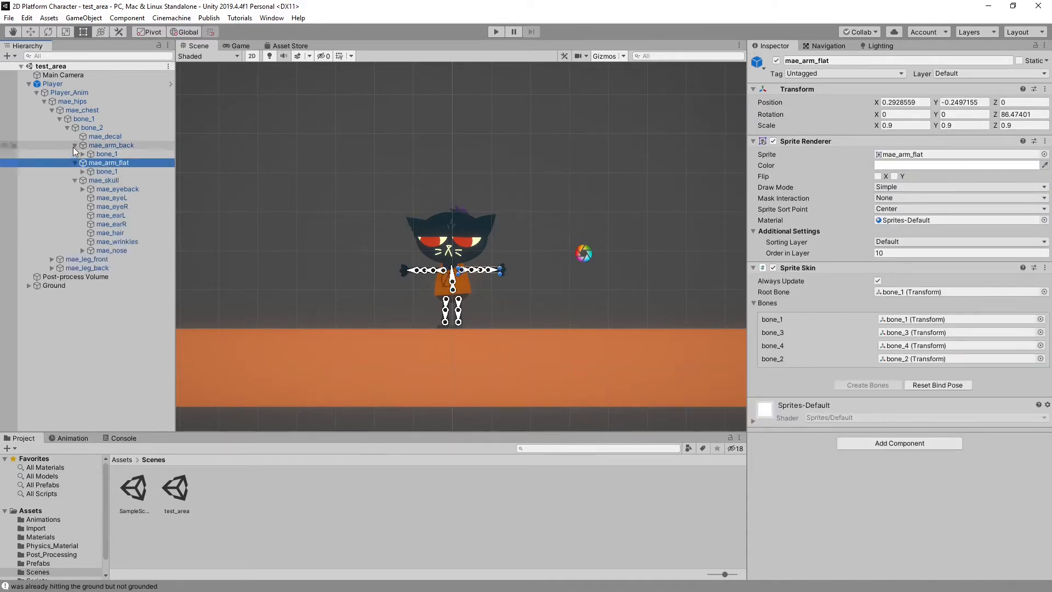
{"action": "left_click", "coordinate": [51, 258]}
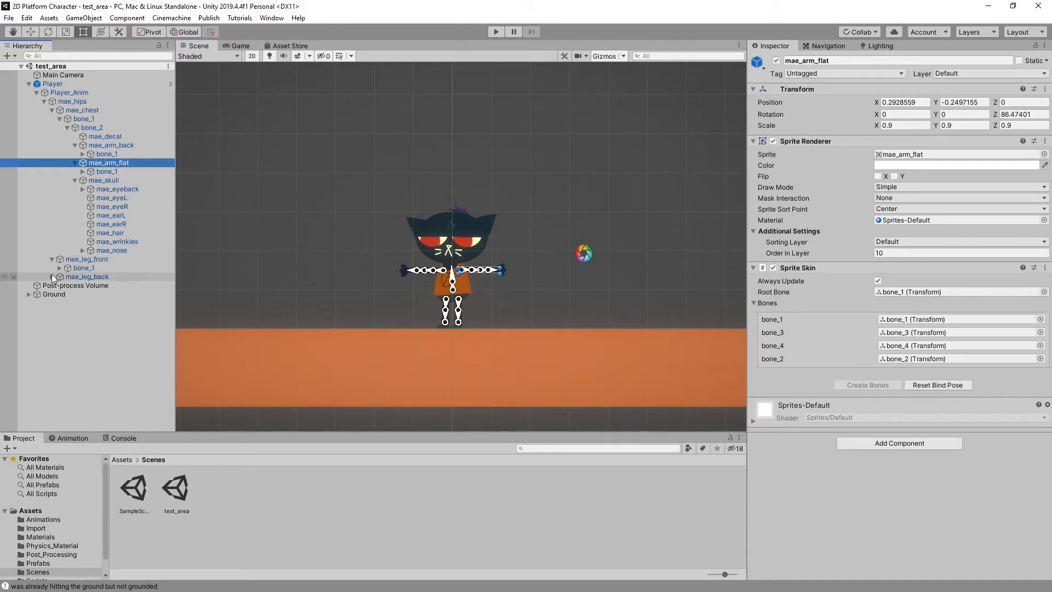
{"action": "left_click", "coordinate": [52, 277]}
Return to the Player_Anim object and collapse its skeleton and the Player hierarchy
{"action": "left_click", "coordinate": [35, 92]}
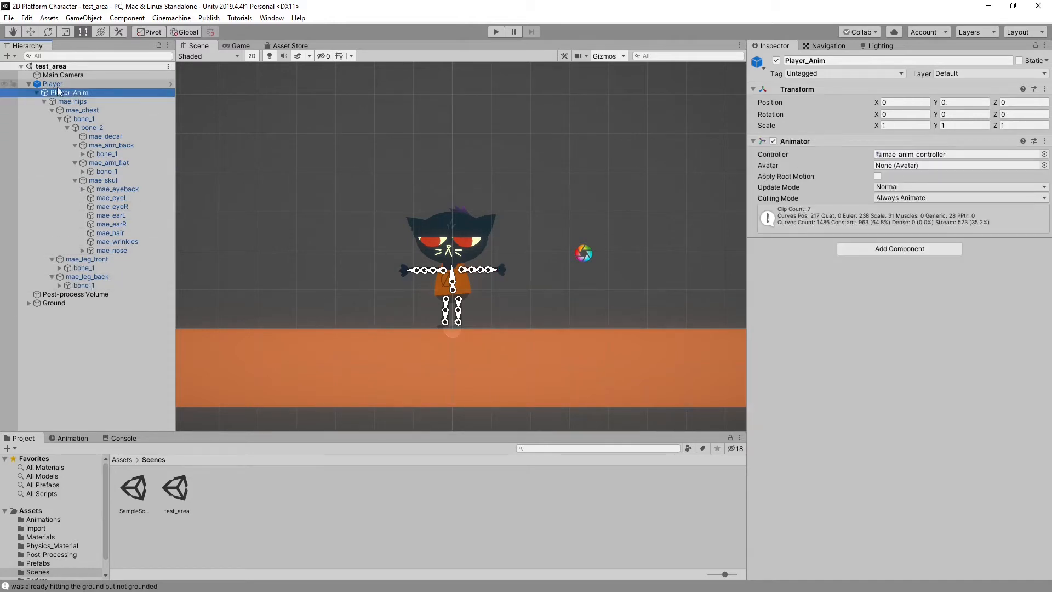
{"action": "left_click", "coordinate": [35, 93]}
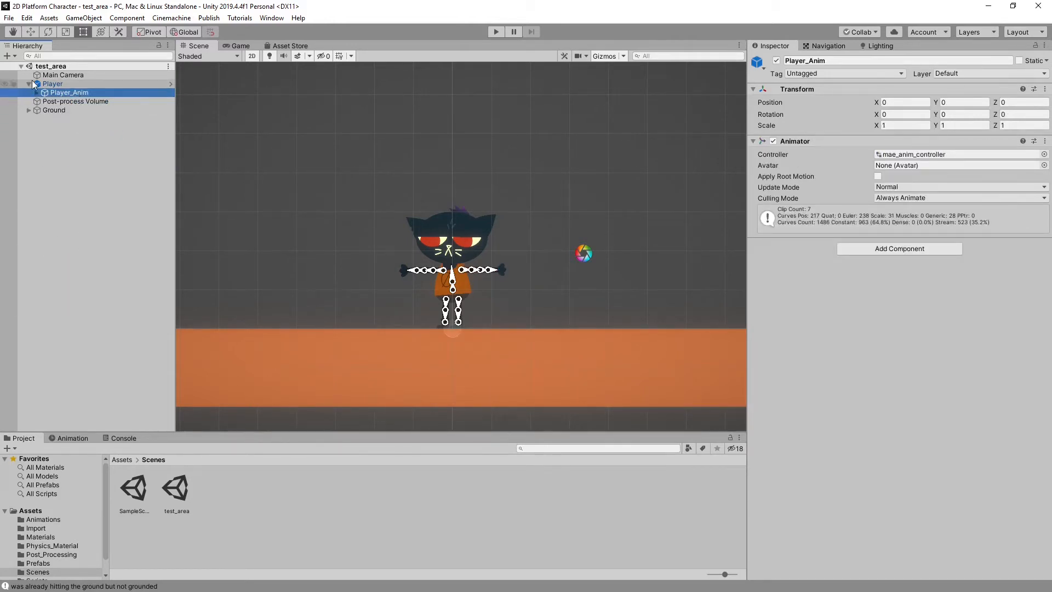
{"action": "left_click", "coordinate": [28, 84]}
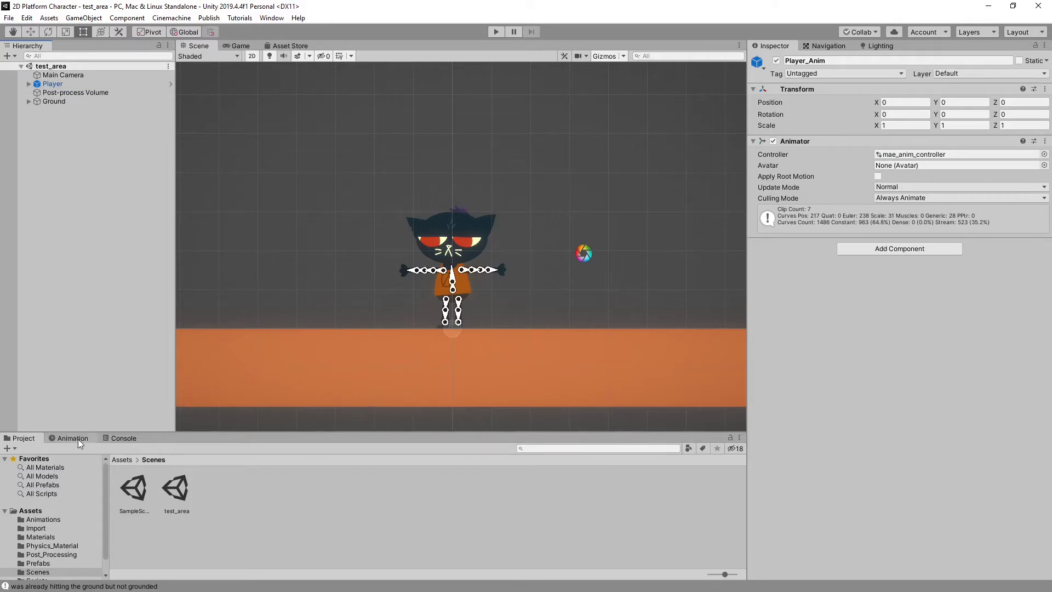
Look over the project's top-level Assets folders and open the Import folder
{"action": "left_click", "coordinate": [37, 512]}
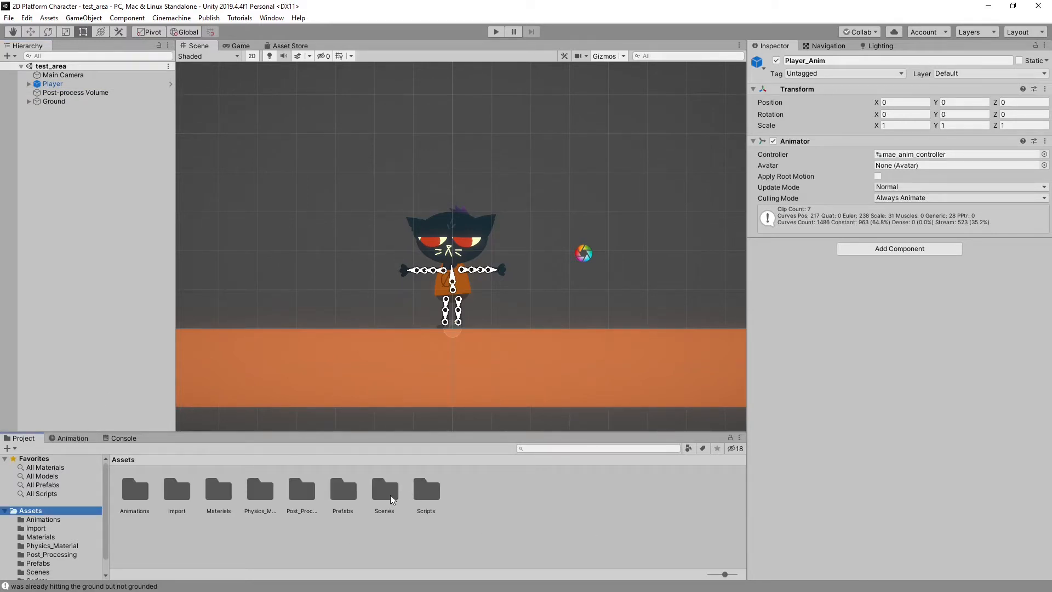
{"action": "left_click", "coordinate": [303, 490]}
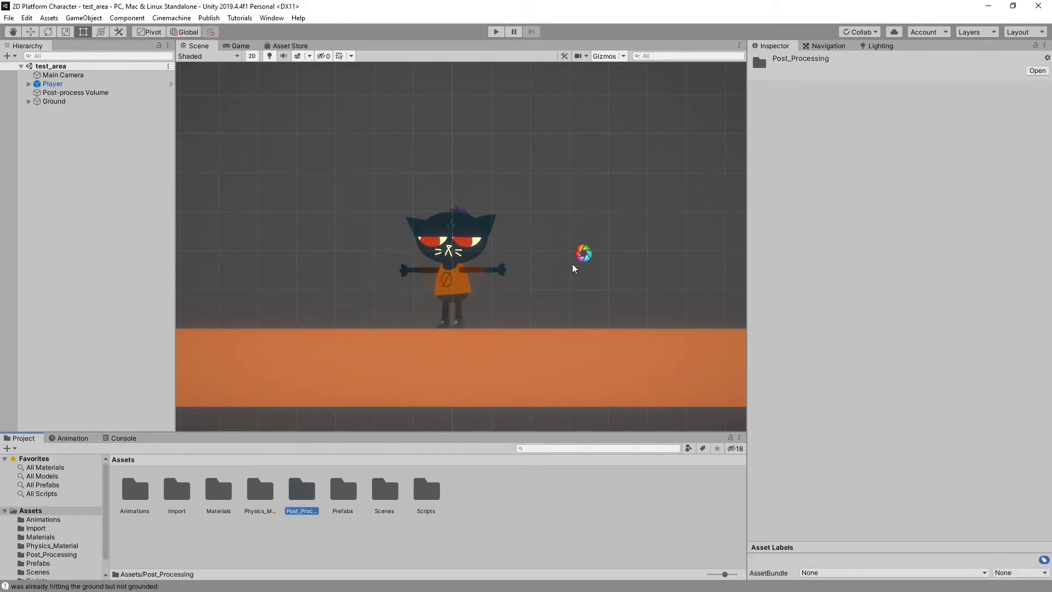
{"action": "left_click", "coordinate": [264, 490]}
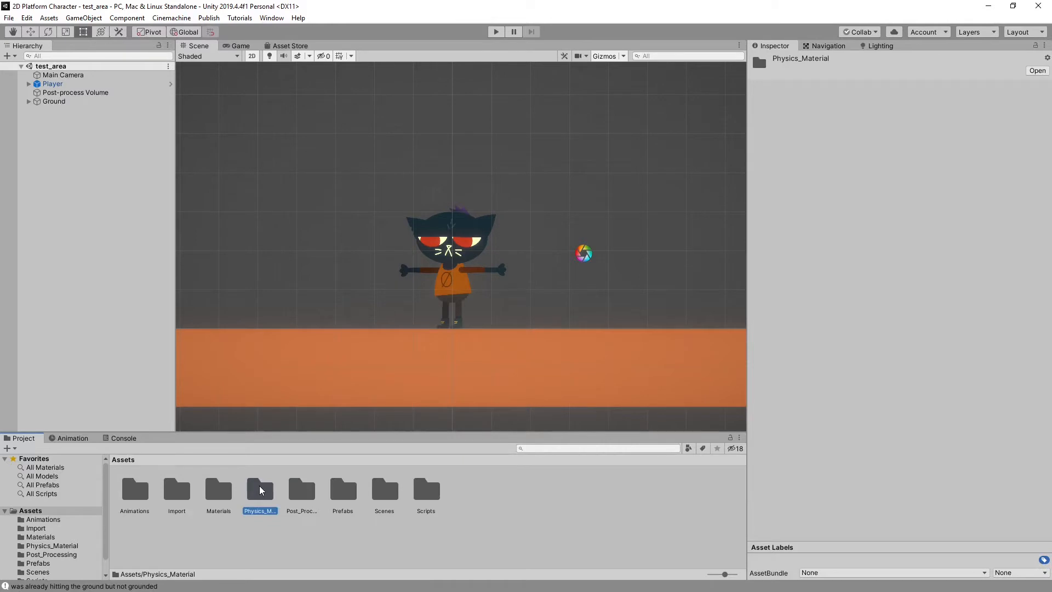
{"action": "left_click", "coordinate": [224, 490]}
{"action": "left_click", "coordinate": [186, 490]}
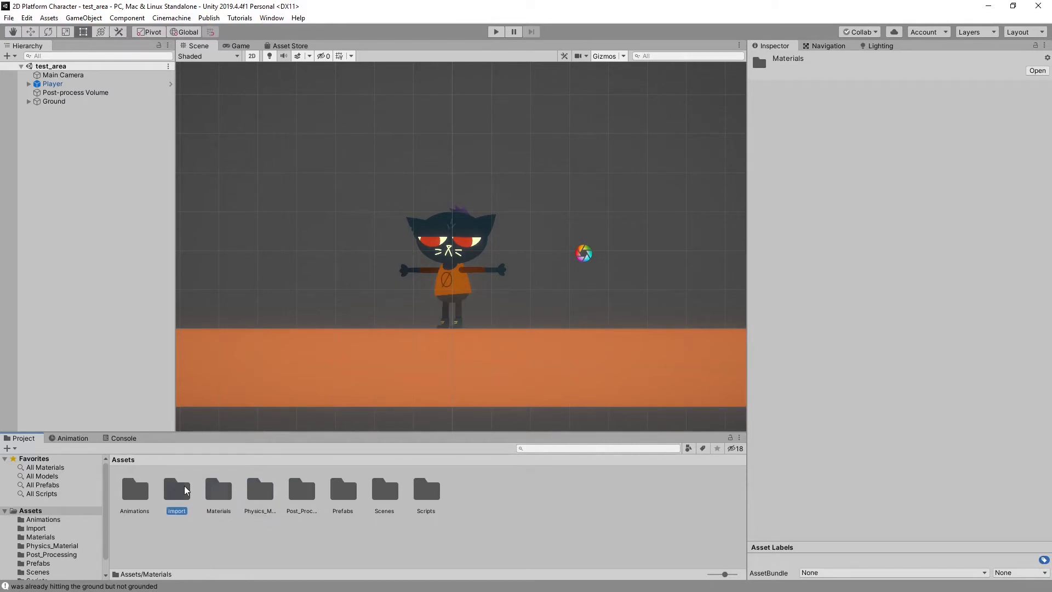
{"action": "left_click", "coordinate": [139, 490]}
{"action": "double_click", "coordinate": [183, 494]}
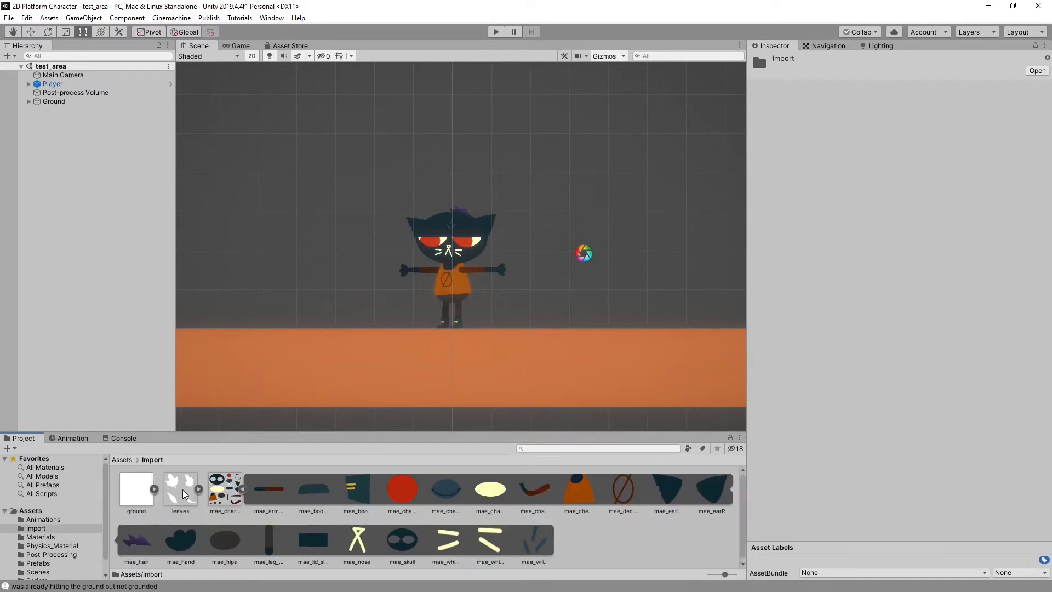
Collapse the mae_character sprite sheet and examine its import settings and texture in an enlarged inspector and preview
{"action": "left_click", "coordinate": [243, 488]}
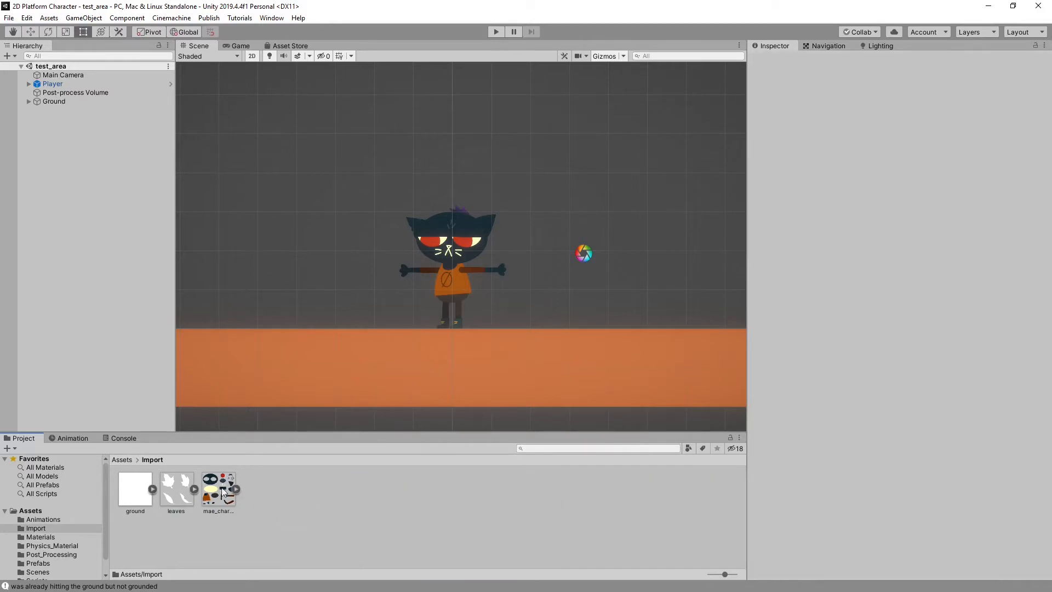
{"action": "left_click", "coordinate": [221, 492]}
{"action": "left_click_drag", "start_coordinate": [861, 338], "coordinate": [861, 210]}
{"action": "left_click_drag", "start_coordinate": [746, 271], "coordinate": [655, 270]}
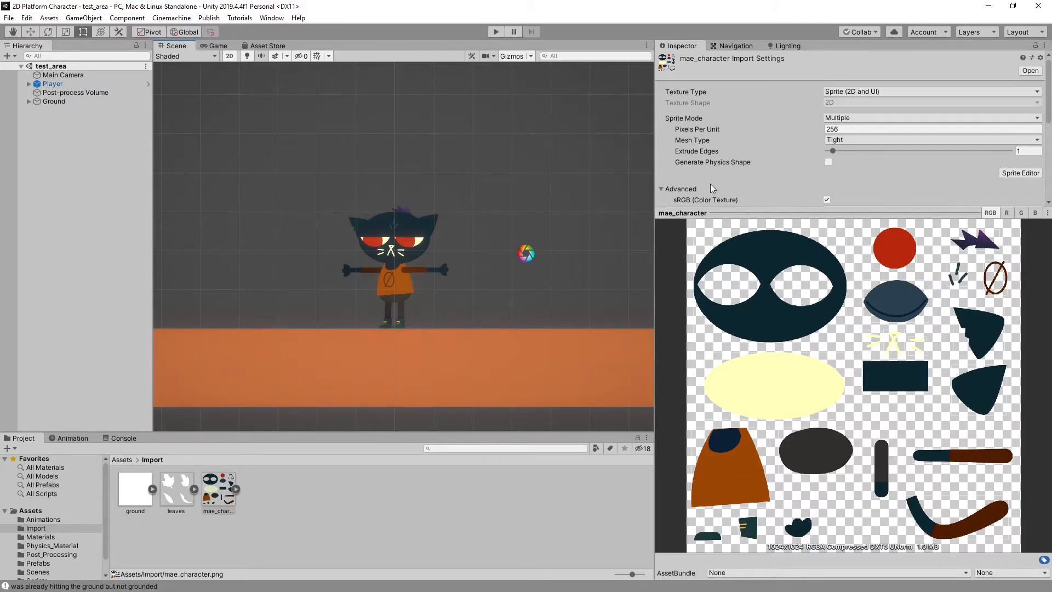
{"action": "left_click_drag", "start_coordinate": [809, 212], "coordinate": [813, 309]}
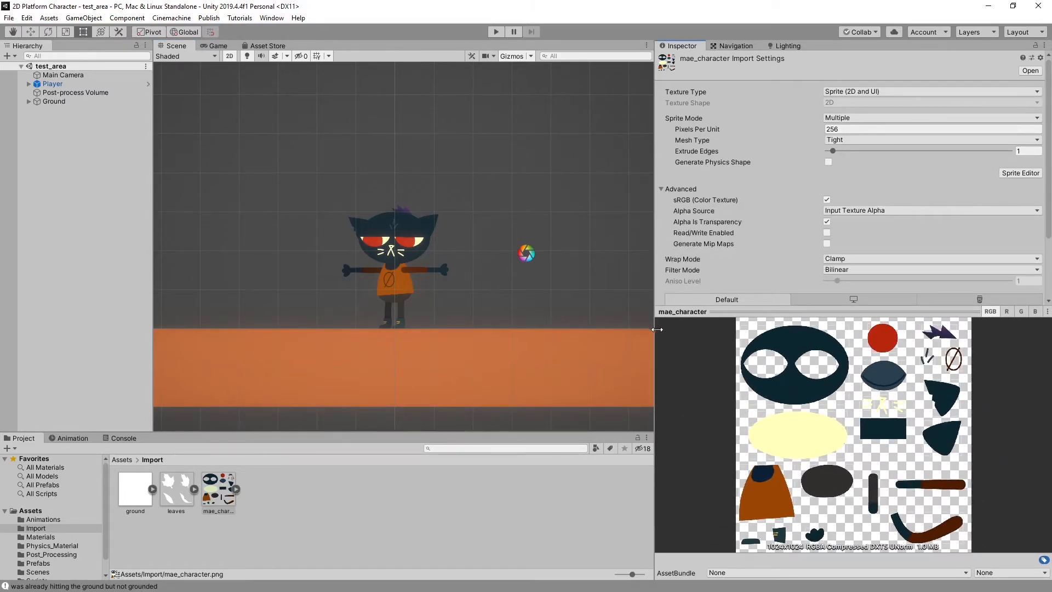
{"action": "left_click_drag", "start_coordinate": [657, 329], "coordinate": [670, 329]}
View the leaves texture's import settings, return to mae_character, and clear the asset selection
{"action": "left_click", "coordinate": [174, 485]}
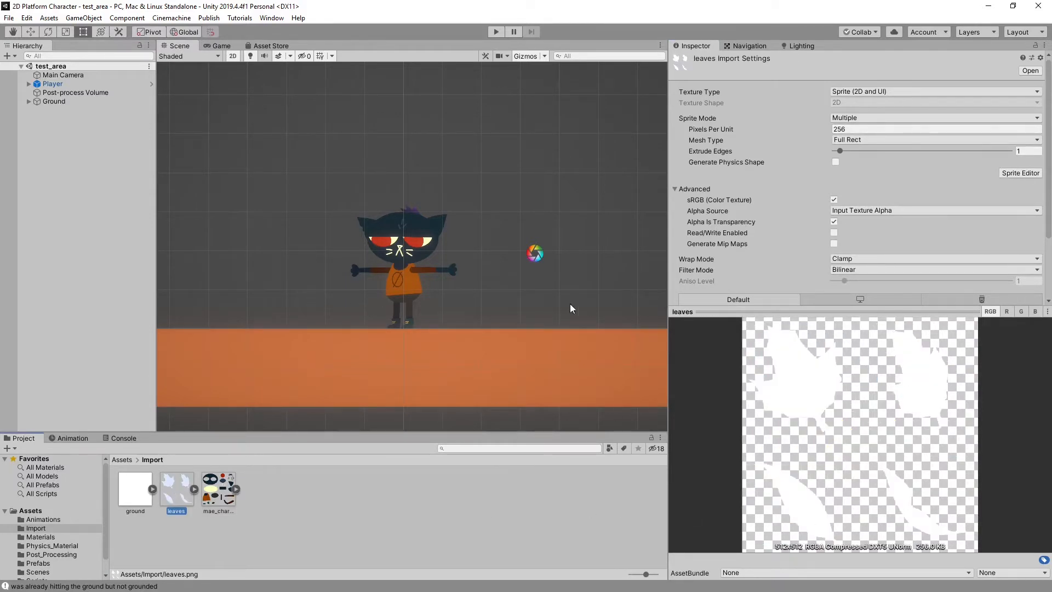
{"action": "left_click", "coordinate": [219, 489]}
{"action": "left_click", "coordinate": [350, 488]}
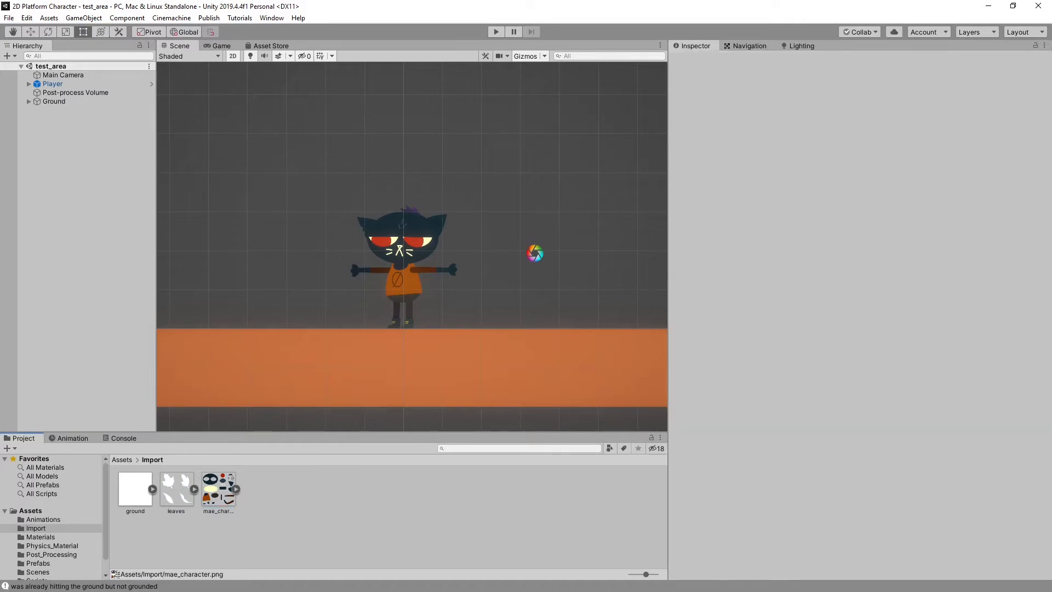
Bring the Animator window into view, examine the Move Tree state's blend tree settings, and return to the Base Layer
{"action": "left_click_drag", "start_coordinate": [0, 100], "coordinate": [699, 130]}
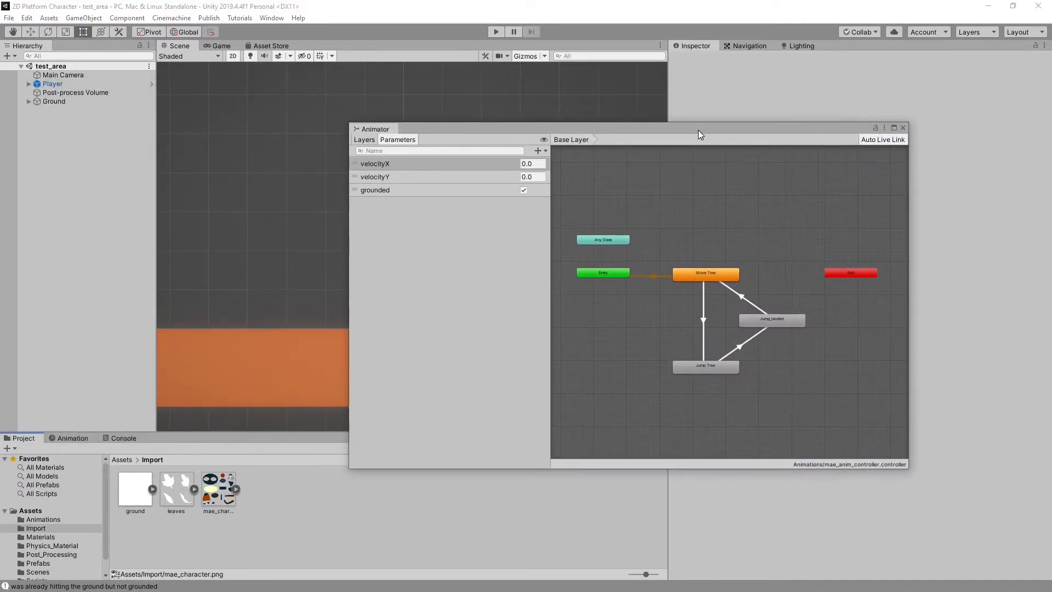
{"action": "scroll", "coordinate": [716, 288], "scroll_direction": "up", "scroll_amount": 5}
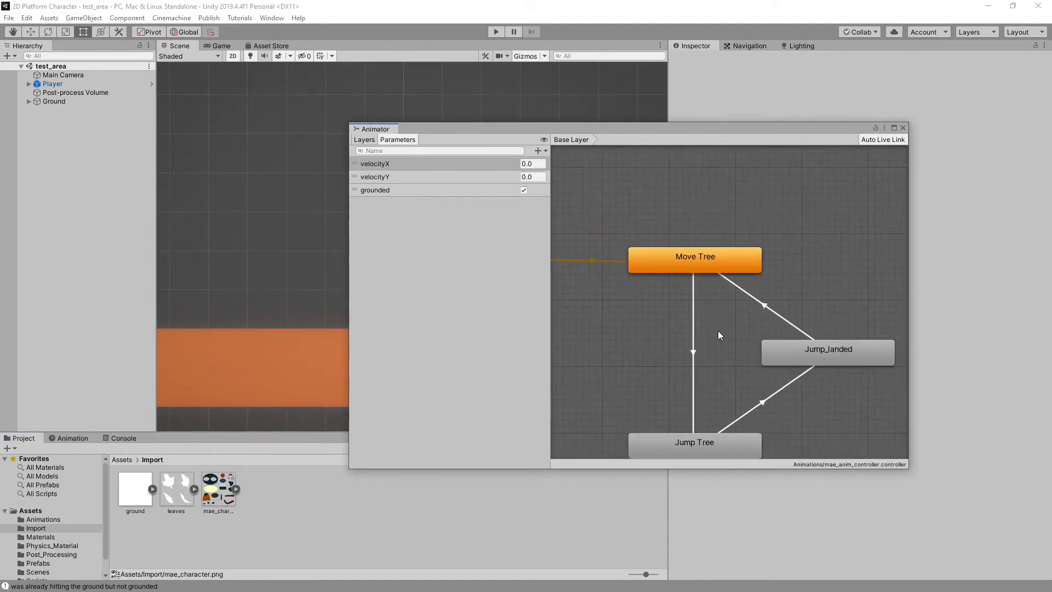
{"action": "middle_click_drag", "start_coordinate": [718, 331], "coordinate": [706, 285]}
{"action": "double_click", "coordinate": [718, 220]}
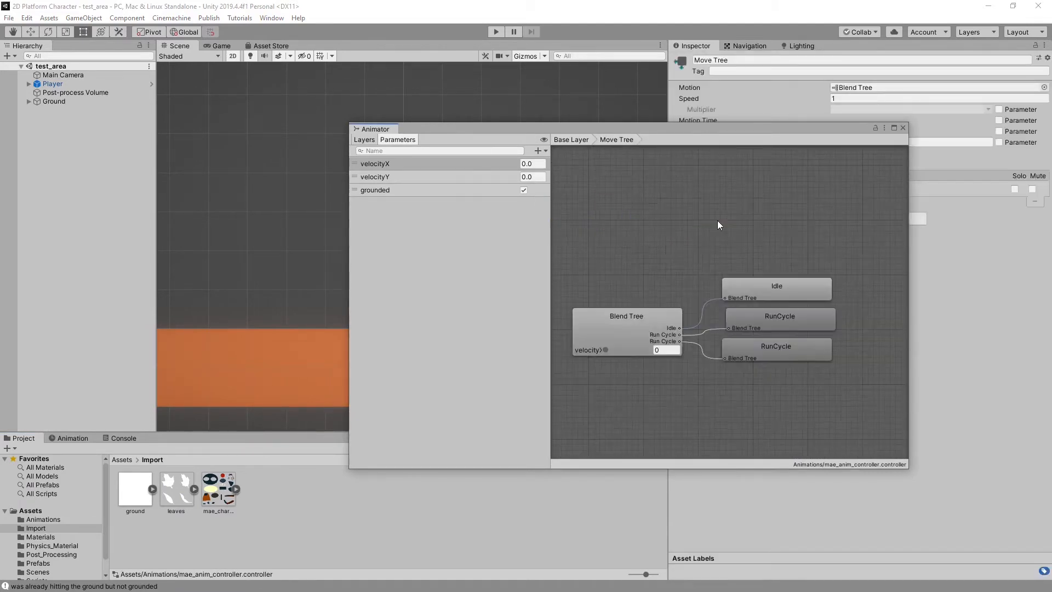
{"action": "left_click", "coordinate": [627, 332]}
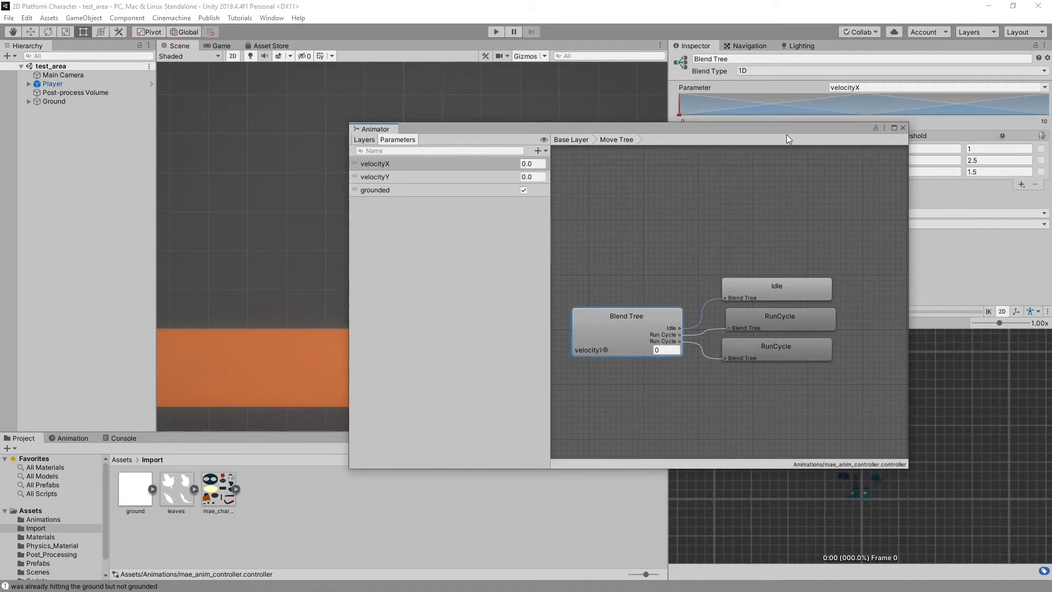
{"action": "left_click_drag", "start_coordinate": [787, 127], "coordinate": [763, 142]}
{"action": "left_click", "coordinate": [543, 155]}
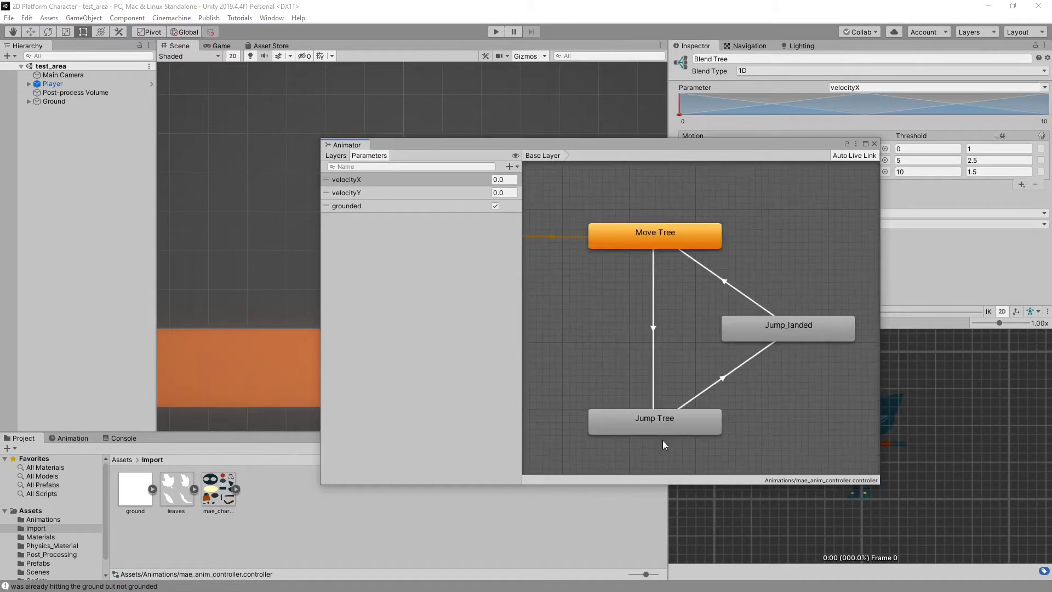
Examine the motions in the Jump Tree's blend tree, and inspect the Jump_landed state back on the Base Layer
{"action": "double_click", "coordinate": [646, 418]}
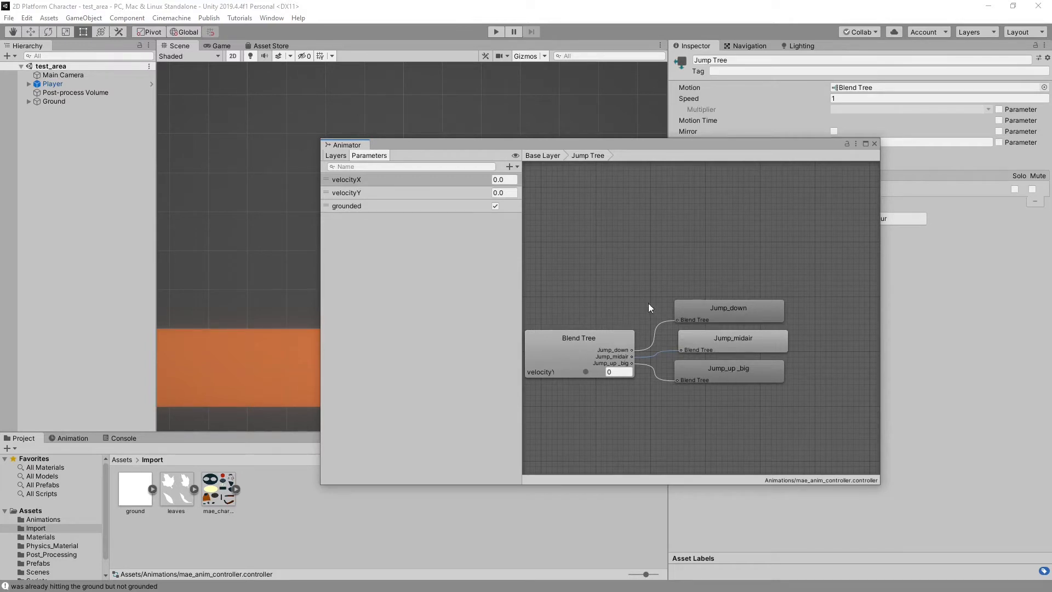
{"action": "double_click", "coordinate": [605, 210]}
{"action": "left_click", "coordinate": [796, 326]}
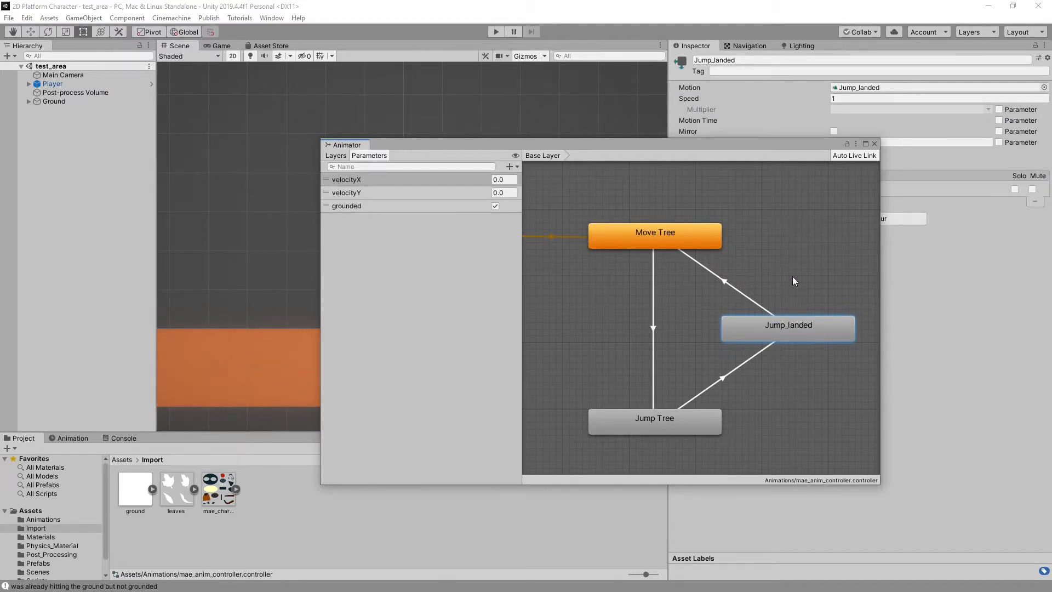
Create an empty state on the Base Layer and place it beside the transition from Move Tree to Jump Tree
{"action": "right_click", "coordinate": [572, 326]}
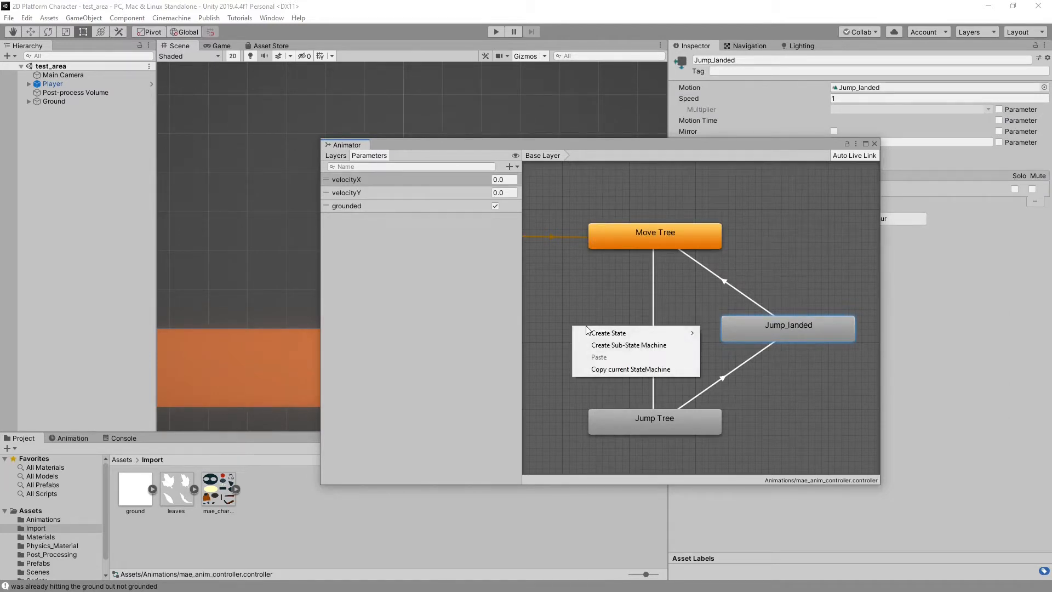
{"action": "mouse_move", "coordinate": [597, 337]}
{"action": "left_click", "coordinate": [744, 333]}
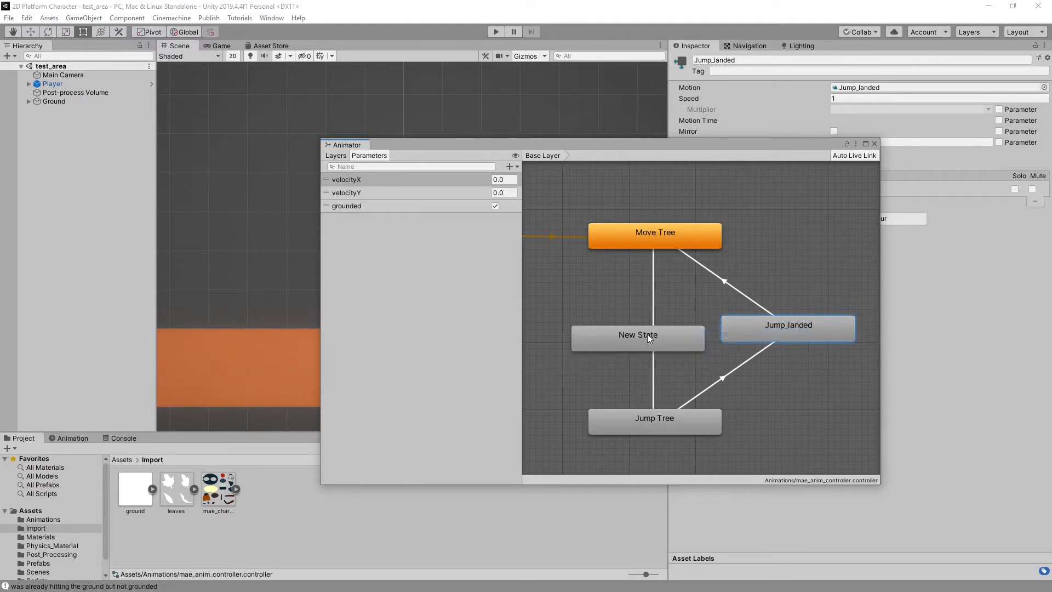
{"action": "left_click_drag", "start_coordinate": [646, 333], "coordinate": [573, 334]}
{"action": "middle_click_drag", "start_coordinate": [565, 296], "coordinate": [621, 298]}
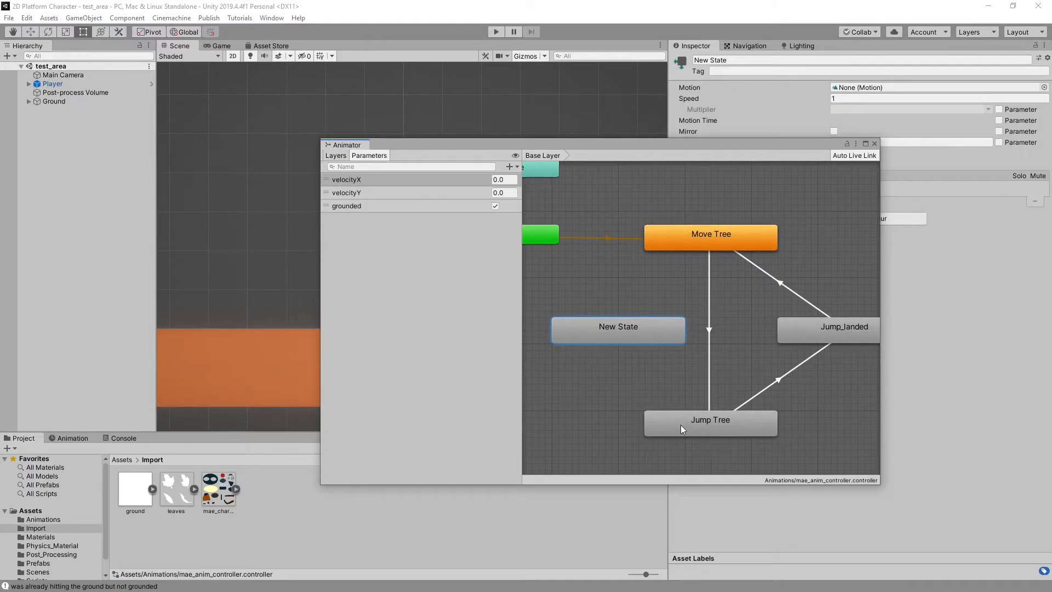
Delete the empty state from the Base Layer's state machine
{"action": "left_click", "coordinate": [620, 298]}
{"action": "left_click", "coordinate": [629, 334]}
{"action": "left_click", "coordinate": [611, 308]}
{"action": "left_click", "coordinate": [617, 331]}
{"action": "key", "text": "Delete"}
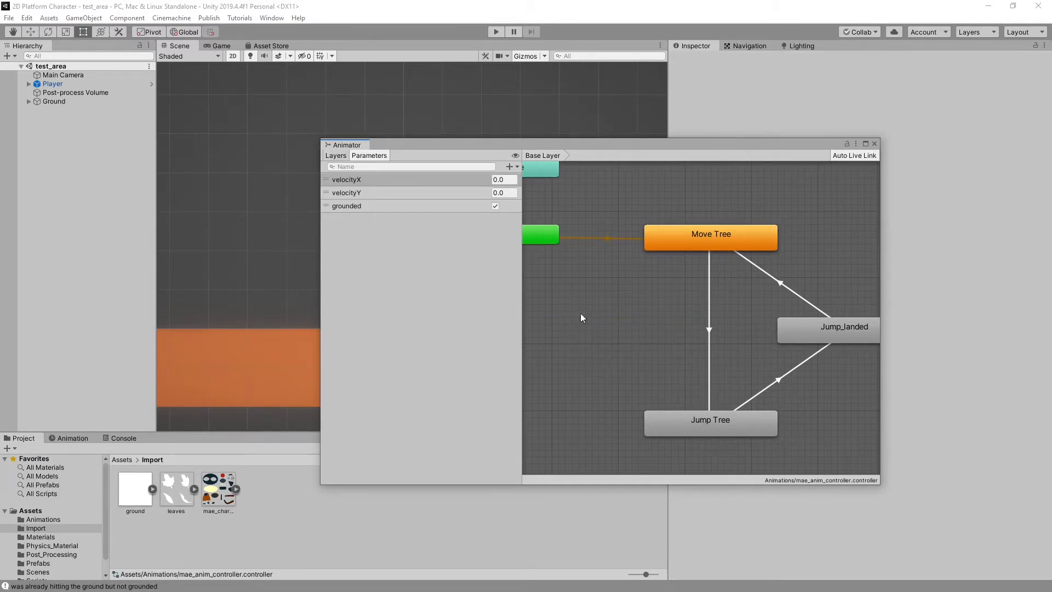
Review the complete Base Layer state machine and move the Animator window out of the main editor
{"action": "middle_click_drag", "start_coordinate": [664, 319], "coordinate": [604, 320]}
{"action": "scroll", "coordinate": [604, 319], "scroll_direction": "down", "scroll_amount": 5}
{"action": "scroll", "coordinate": [636, 322], "scroll_direction": "up", "scroll_amount": 2}
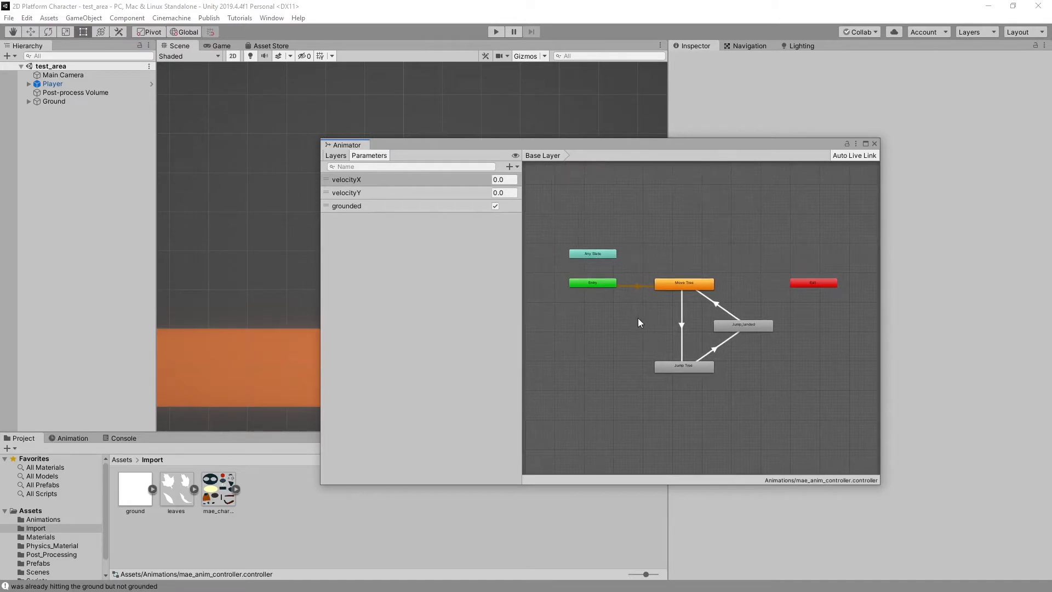
{"action": "scroll", "coordinate": [634, 328], "scroll_direction": "up", "scroll_amount": 1}
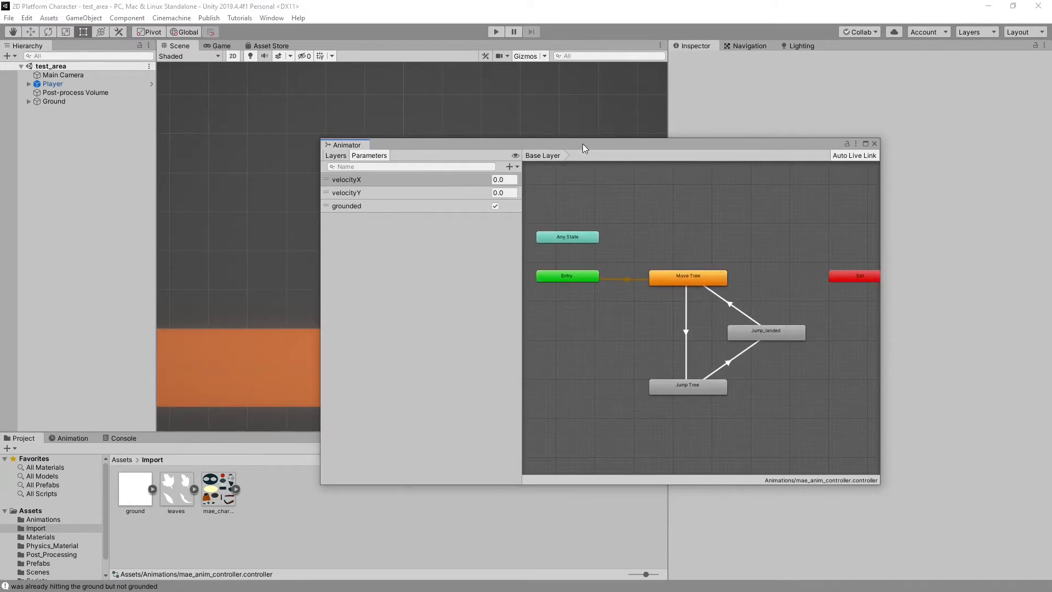
{"action": "left_click_drag", "start_coordinate": [583, 144], "coordinate": [0, 186]}
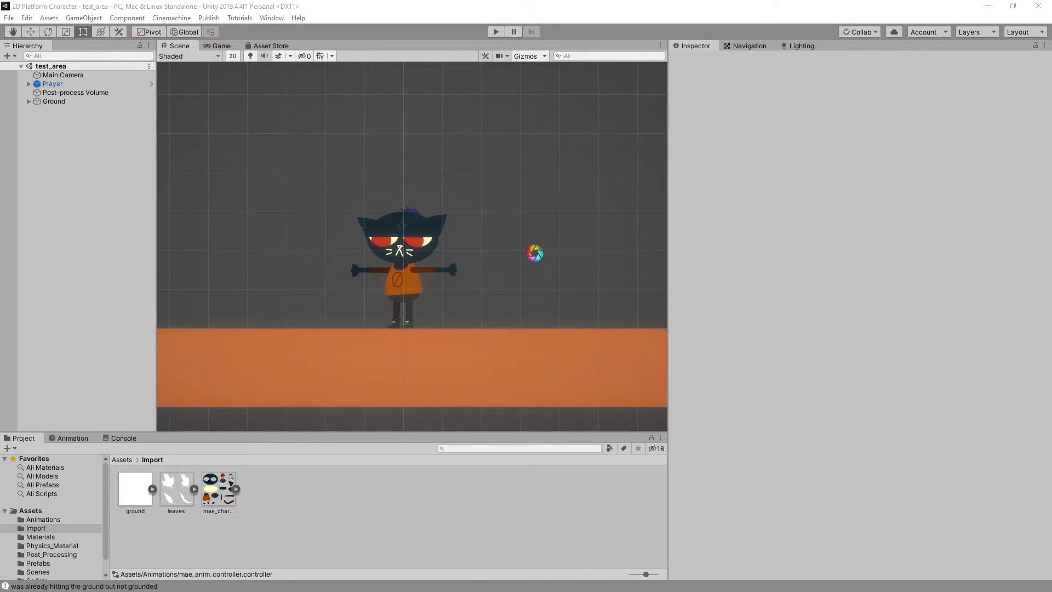
Show Player_Anim's RunCycle clip in an enlarged animation timeline with the character shown close up in the scene
{"action": "left_click", "coordinate": [72, 439]}
{"action": "left_click", "coordinate": [52, 84]}
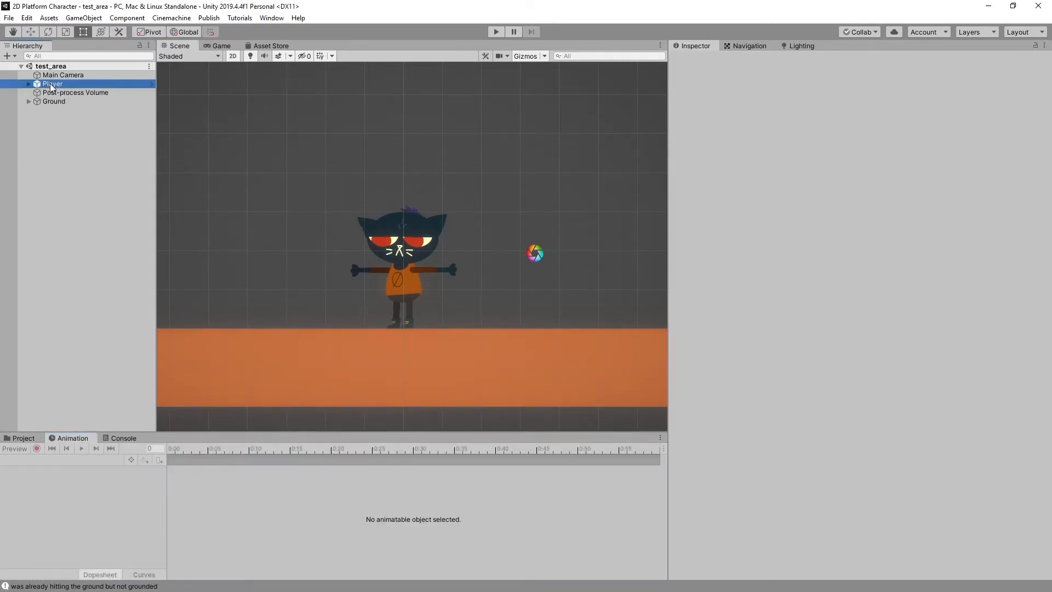
{"action": "left_click", "coordinate": [28, 84]}
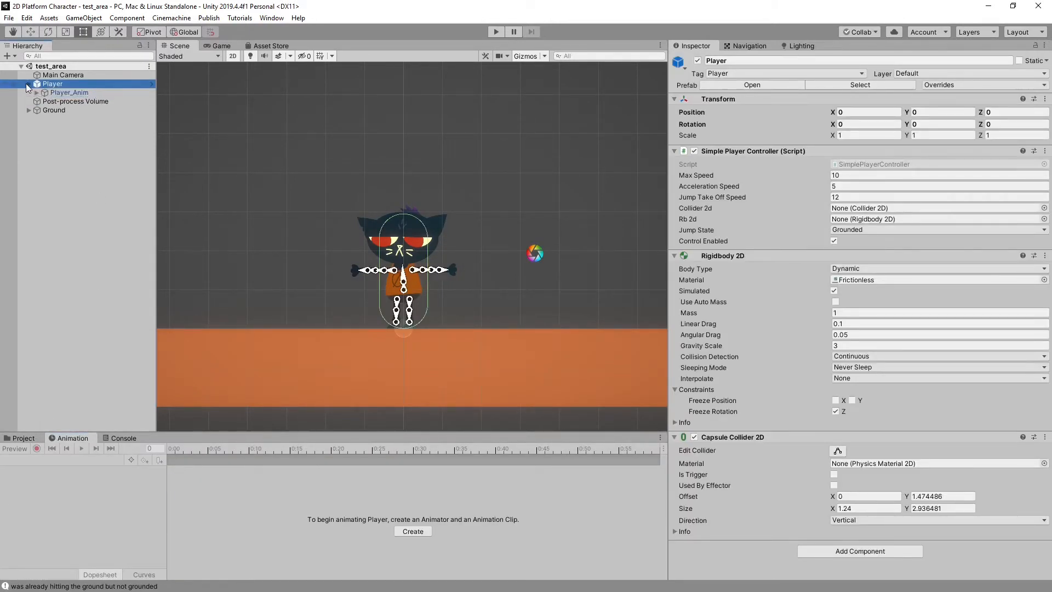
{"action": "left_click", "coordinate": [68, 94]}
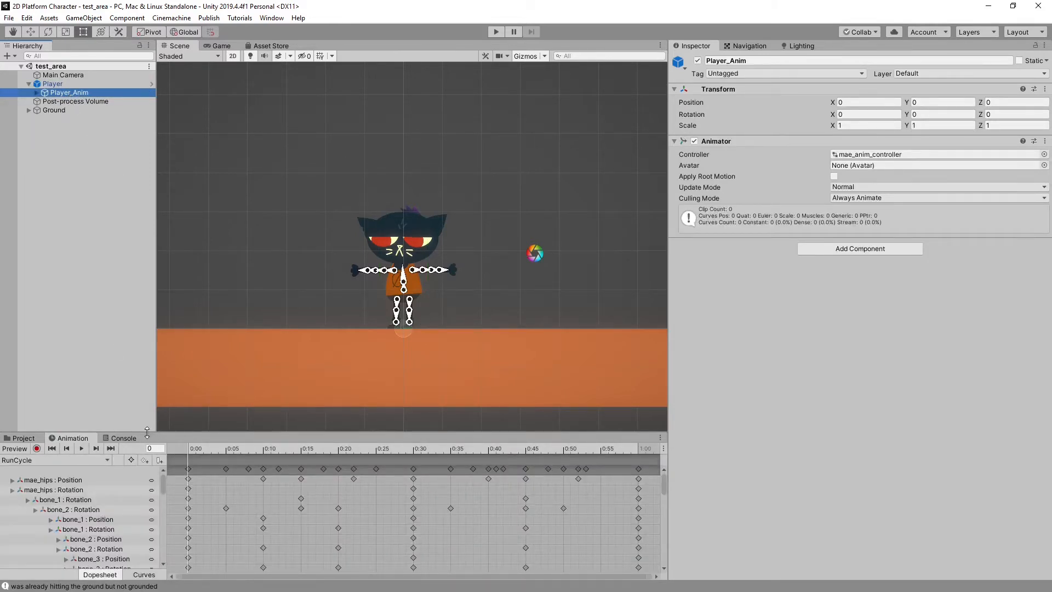
{"action": "left_click_drag", "start_coordinate": [152, 433], "coordinate": [158, 365]}
{"action": "scroll", "coordinate": [344, 237], "scroll_direction": "up", "scroll_amount": 5}
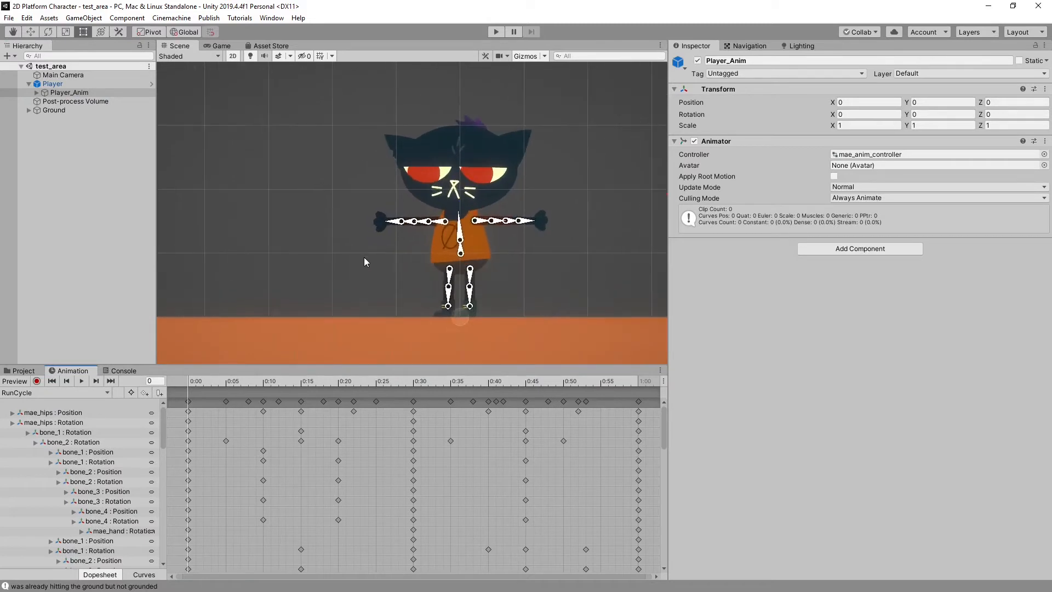
Play Player_Anim's RunCycle clip to preview the running motion on the character in the scene
{"action": "middle_click_drag", "start_coordinate": [360, 286], "coordinate": [353, 285]}
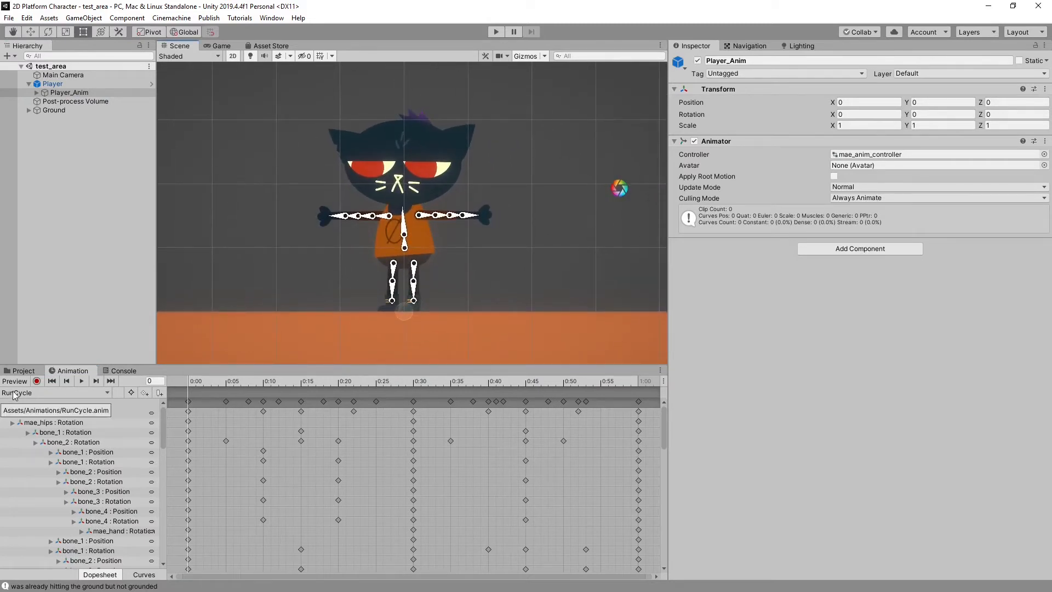
{"action": "left_click", "coordinate": [24, 383]}
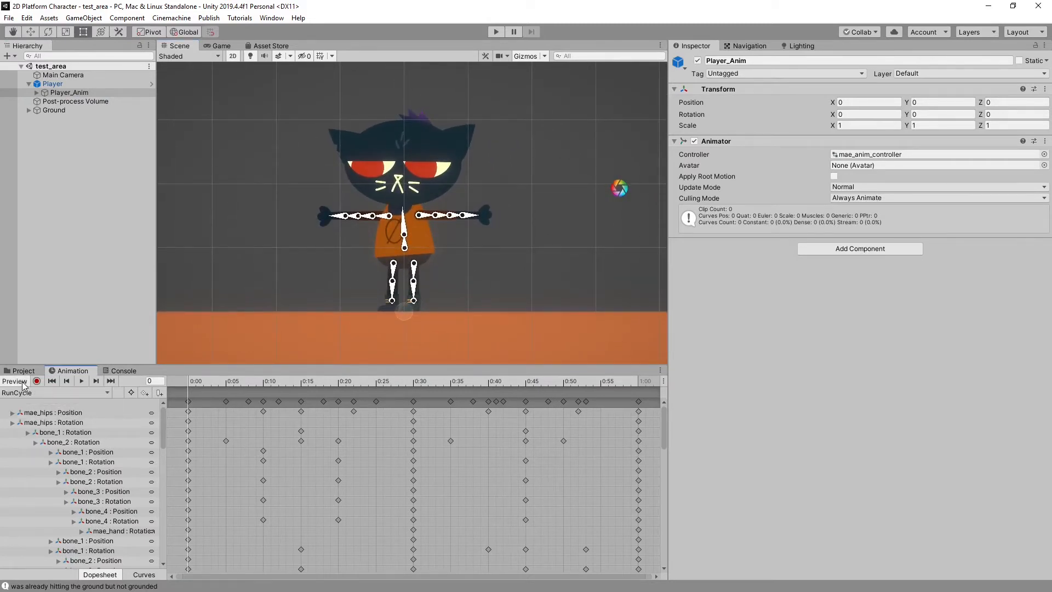
{"action": "left_click", "coordinate": [81, 383]}
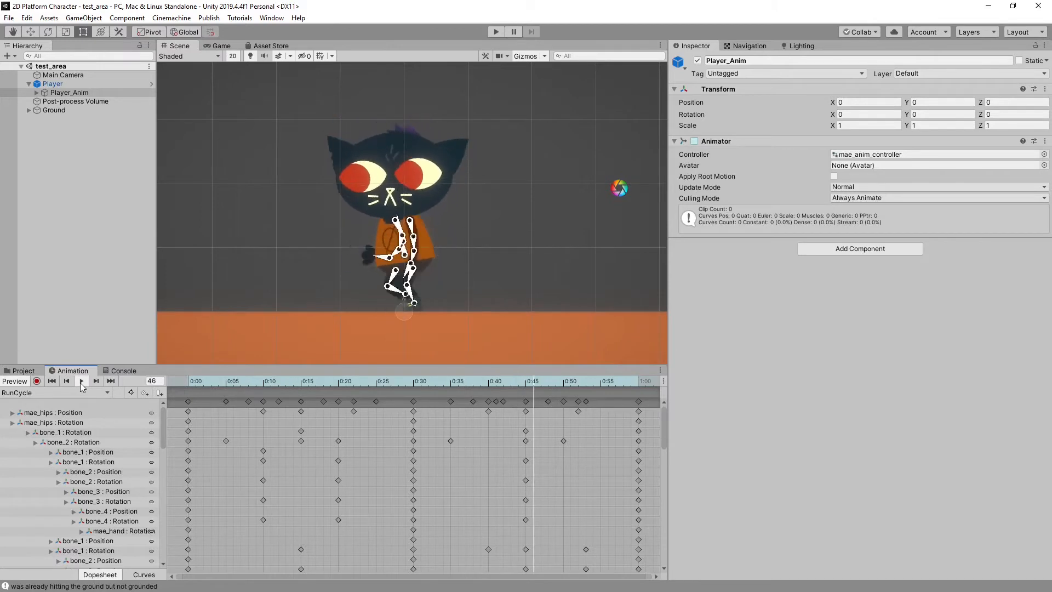
Switch Player_Anim to the Idle clip and play it on the character
{"action": "left_click", "coordinate": [59, 393]}
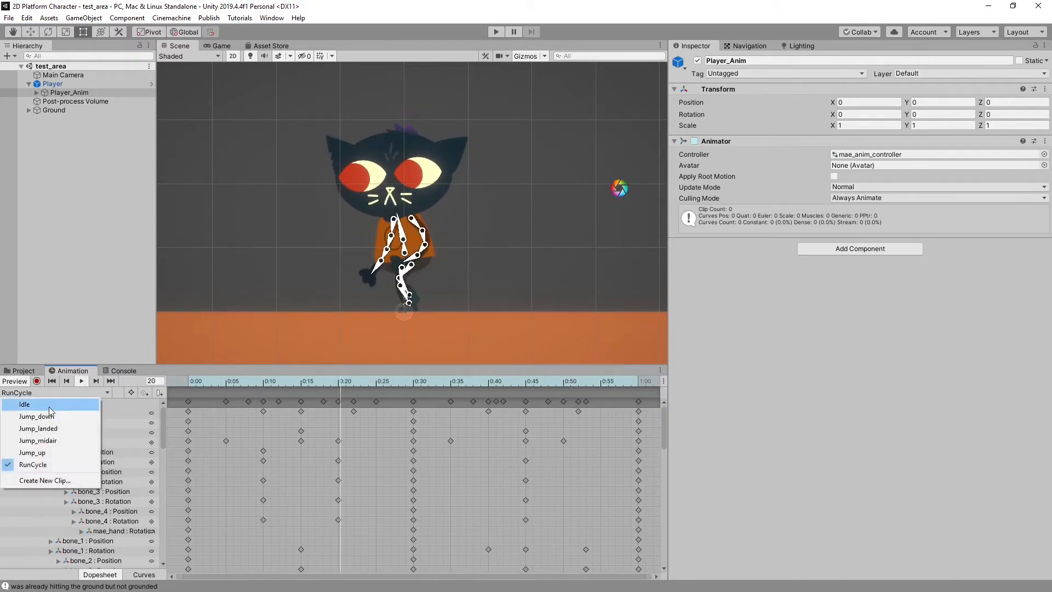
{"action": "left_click", "coordinate": [44, 406]}
{"action": "left_click", "coordinate": [81, 381]}
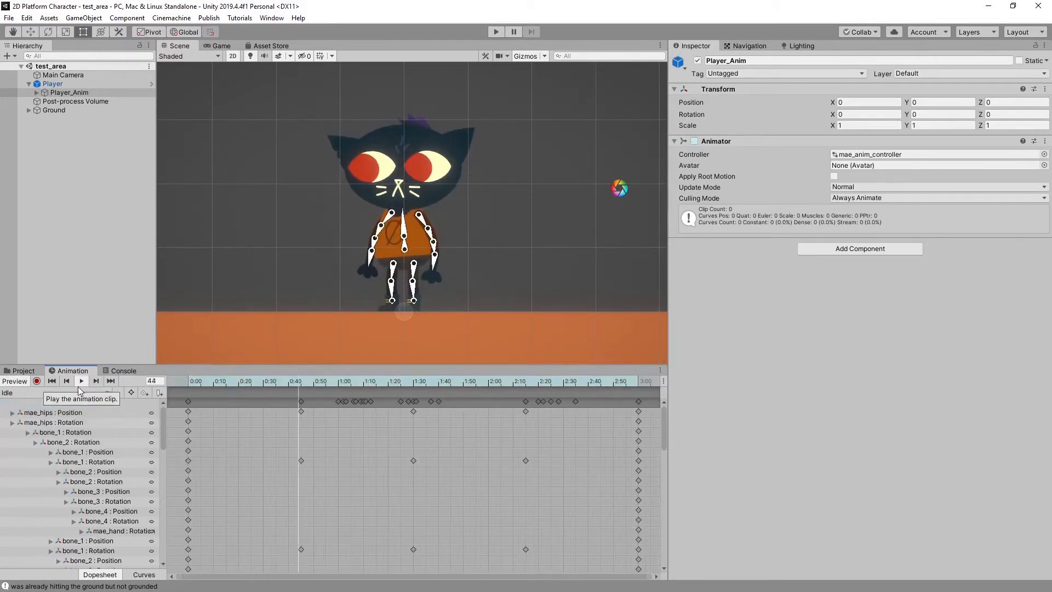
Preview the Jump_up clip by playing it and scrubbing its timeline back to frame 0
{"action": "left_click", "coordinate": [53, 393]}
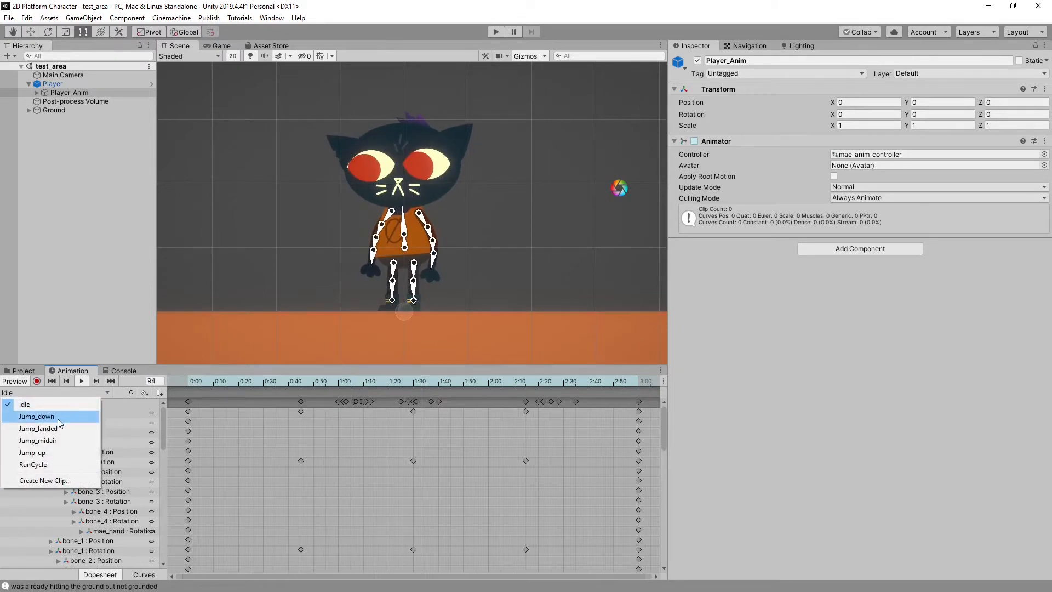
{"action": "left_click", "coordinate": [59, 453]}
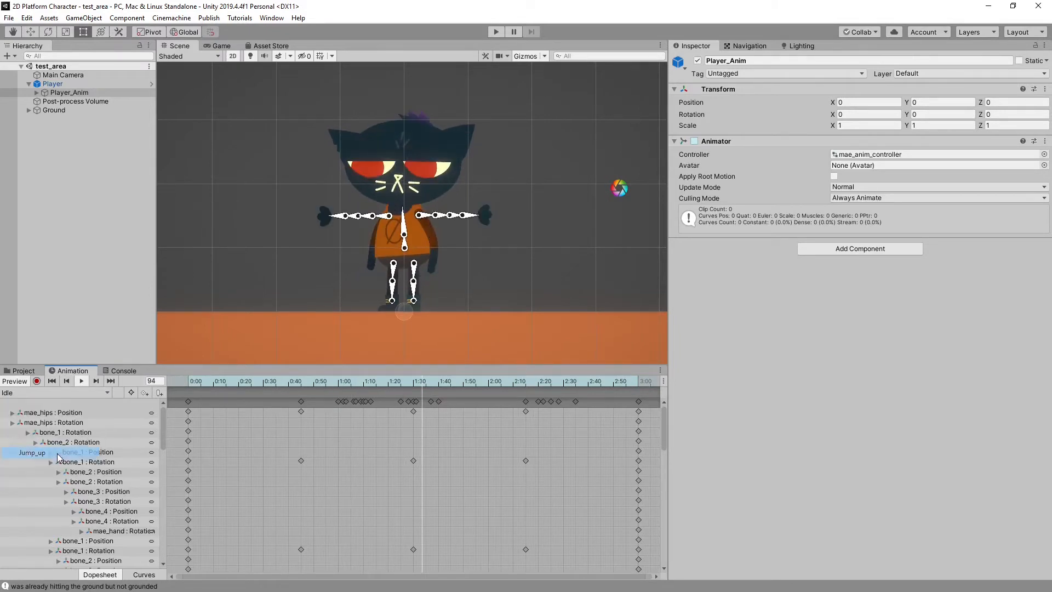
{"action": "left_click", "coordinate": [81, 382]}
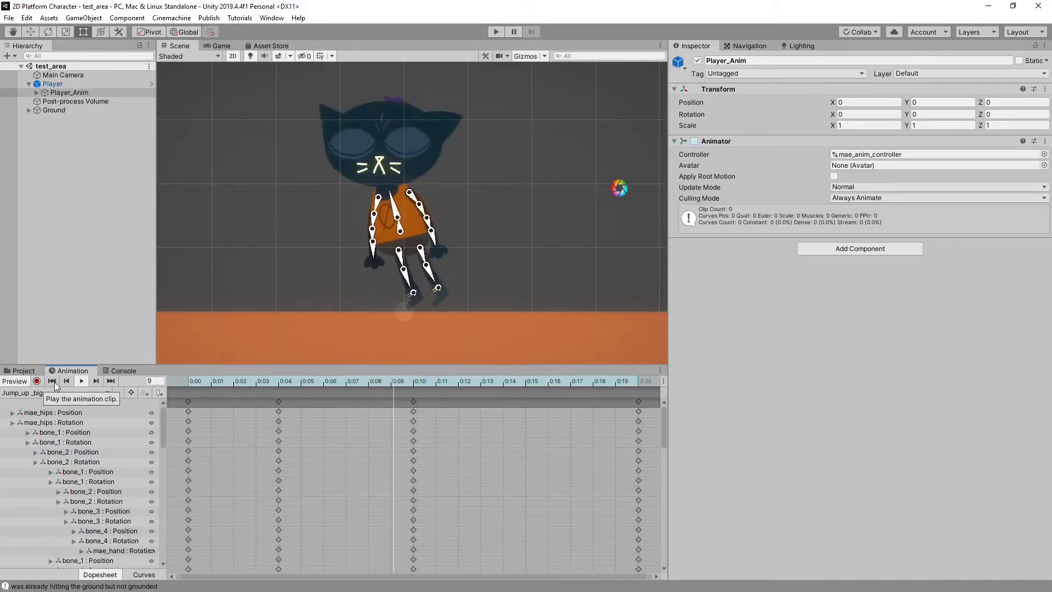
{"action": "left_click_drag", "start_coordinate": [266, 382], "coordinate": [112, 381]}
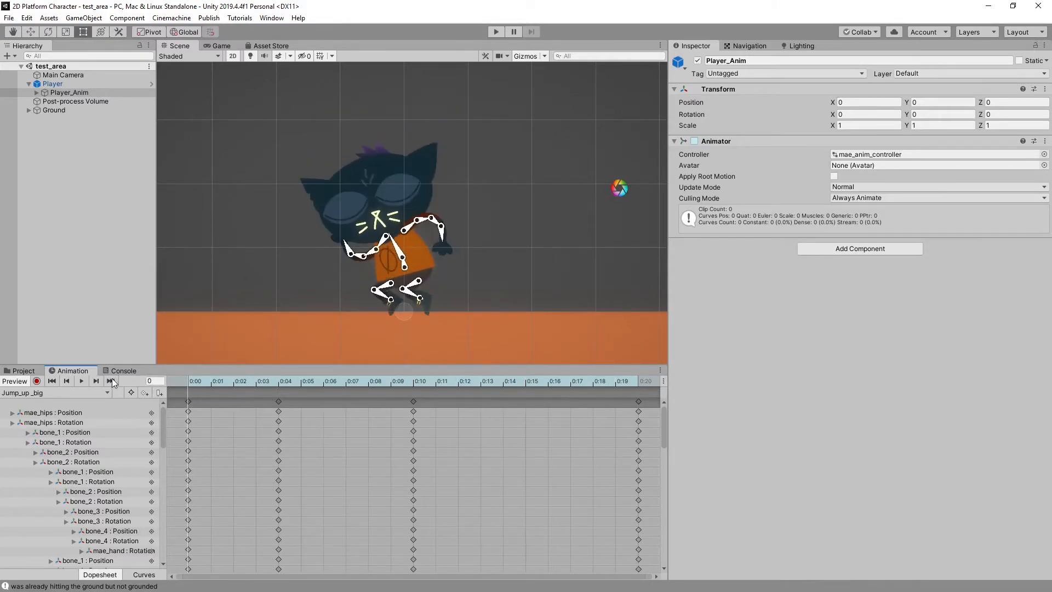
Switch to the Jump_midair clip, play it on the character and stop the playback
{"action": "left_click", "coordinate": [27, 394]}
{"action": "left_click", "coordinate": [50, 430]}
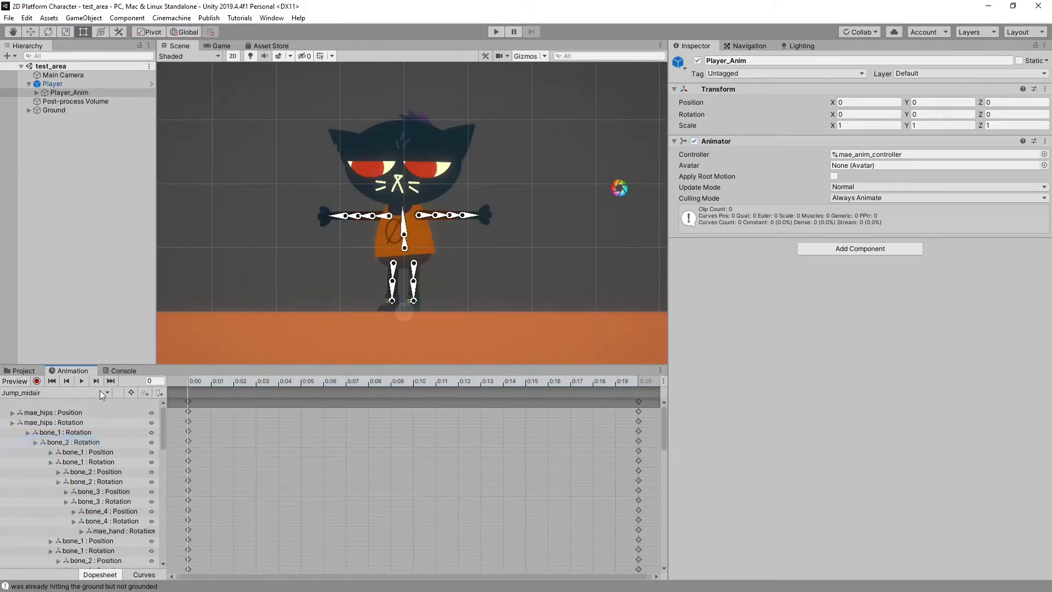
{"action": "left_click", "coordinate": [82, 381]}
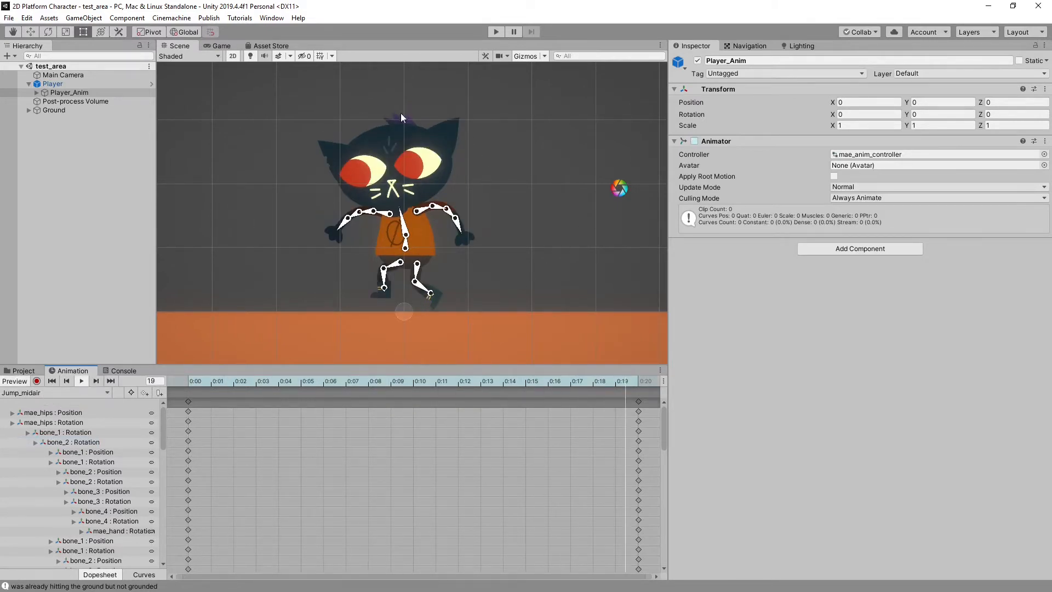
{"action": "left_click", "coordinate": [80, 382]}
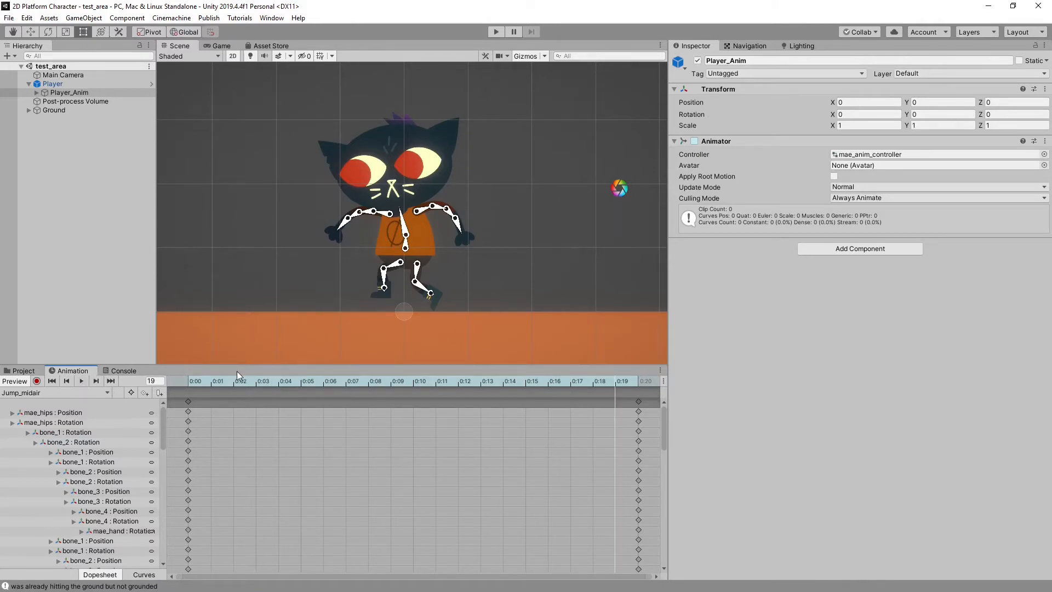
{"action": "left_click", "coordinate": [81, 382]}
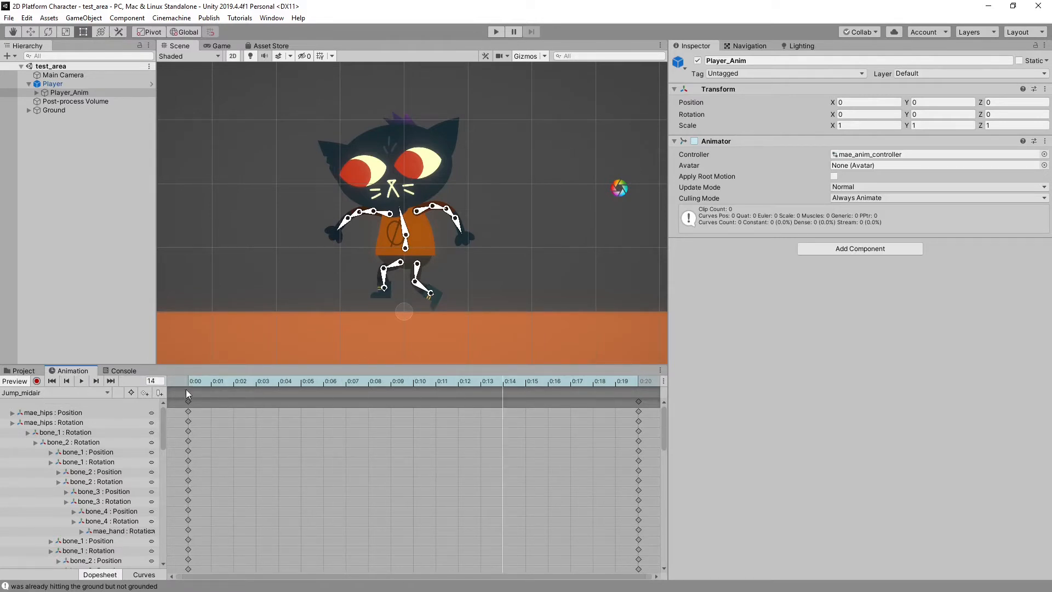
Switch to the Jump_down clip, play it on the character and stop the playback
{"action": "left_click", "coordinate": [77, 393]}
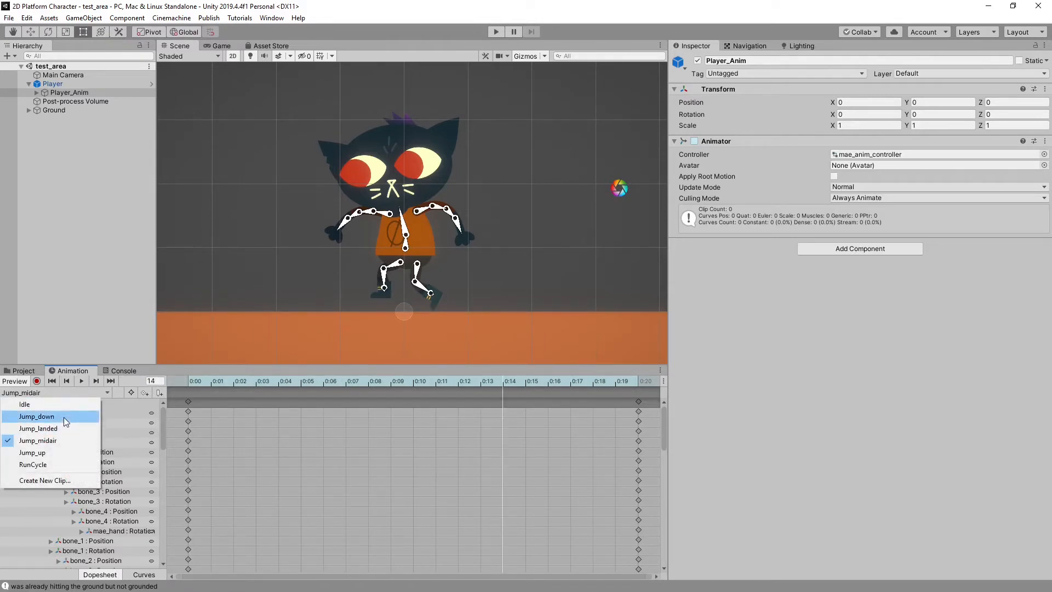
{"action": "left_click", "coordinate": [64, 416]}
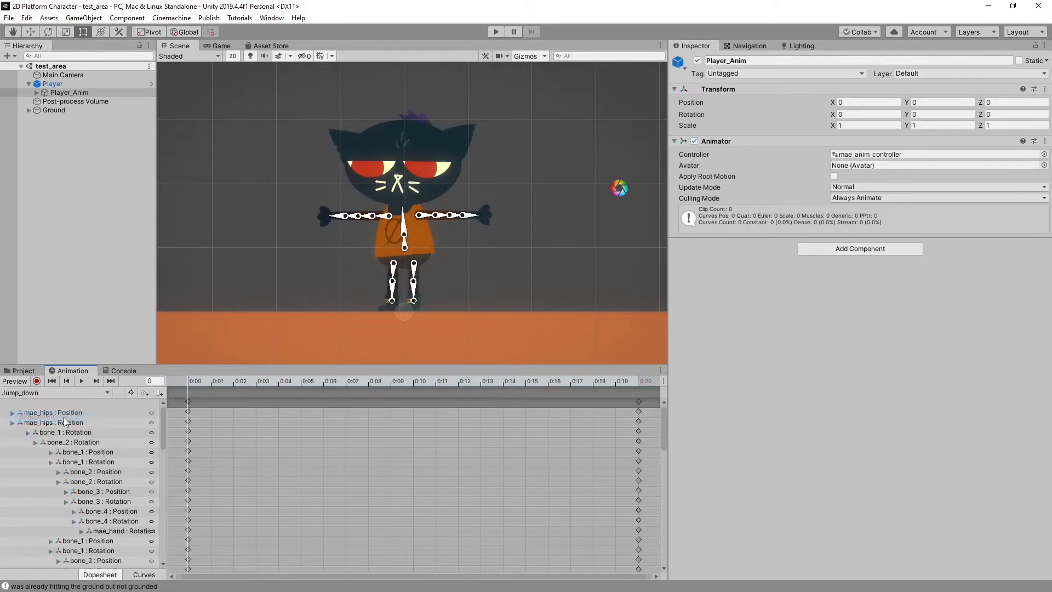
{"action": "left_click", "coordinate": [83, 381]}
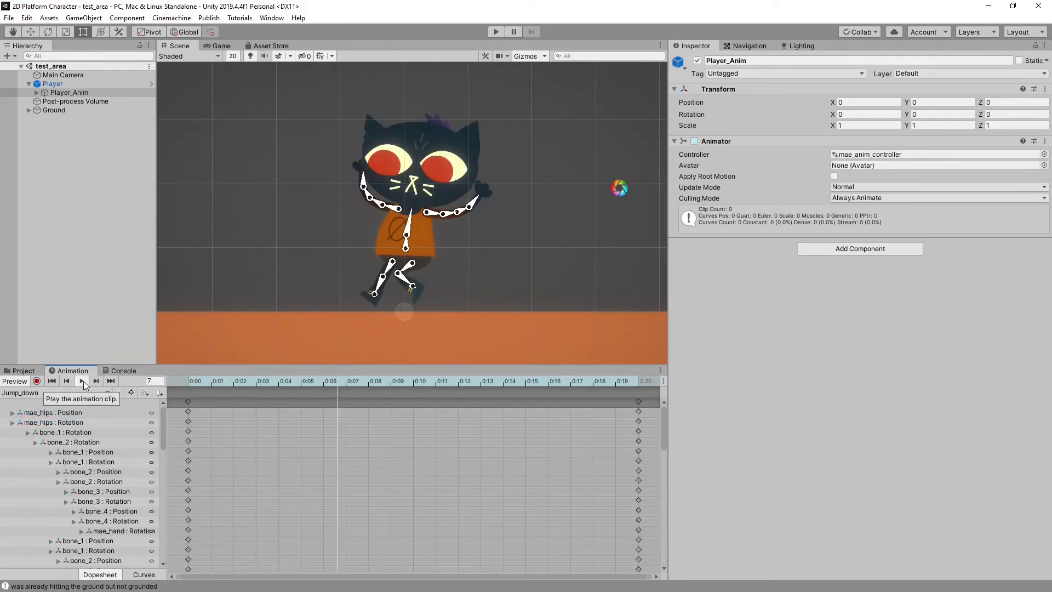
{"action": "left_click", "coordinate": [84, 380]}
Preview the Jump_landed clip by playing it and scrubbing its timeline back to frame 0
{"action": "left_click", "coordinate": [72, 393]}
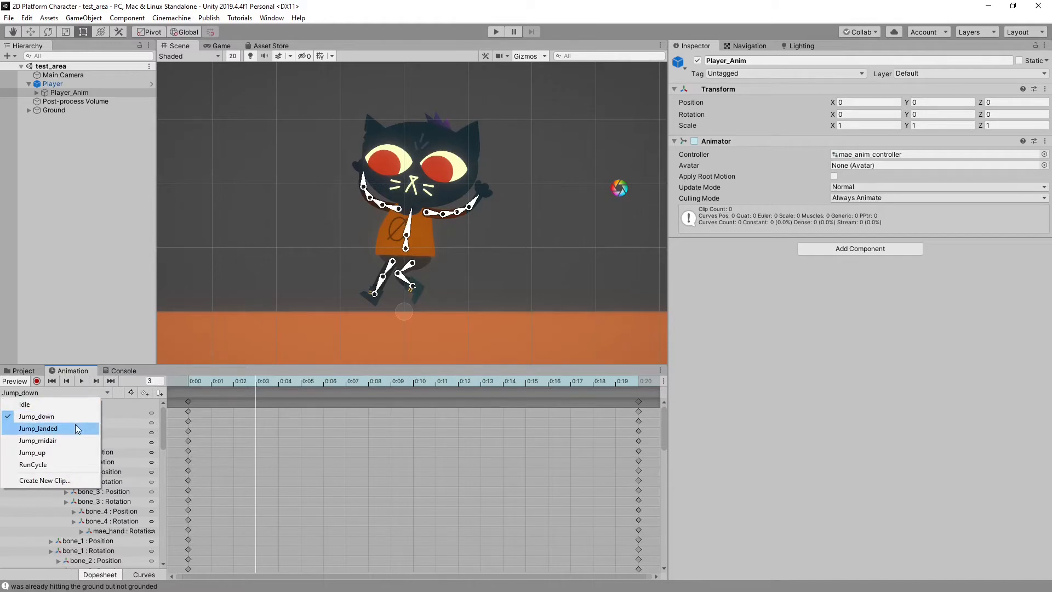
{"action": "left_click", "coordinate": [74, 428]}
{"action": "left_click", "coordinate": [80, 381]}
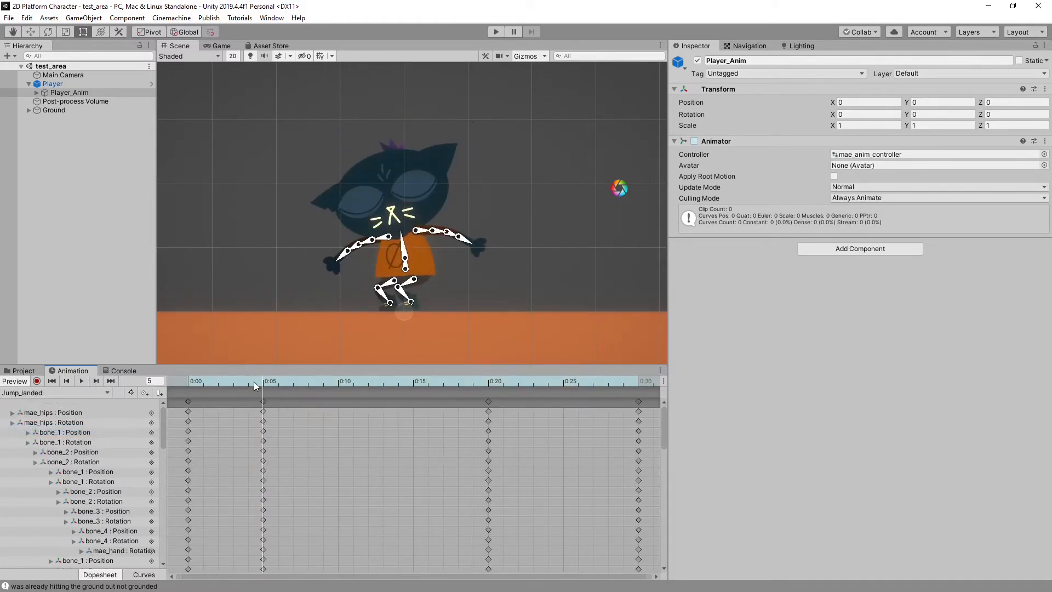
{"action": "left_click_drag", "start_coordinate": [256, 382], "coordinate": [121, 423]}
{"action": "left_click", "coordinate": [71, 393]}
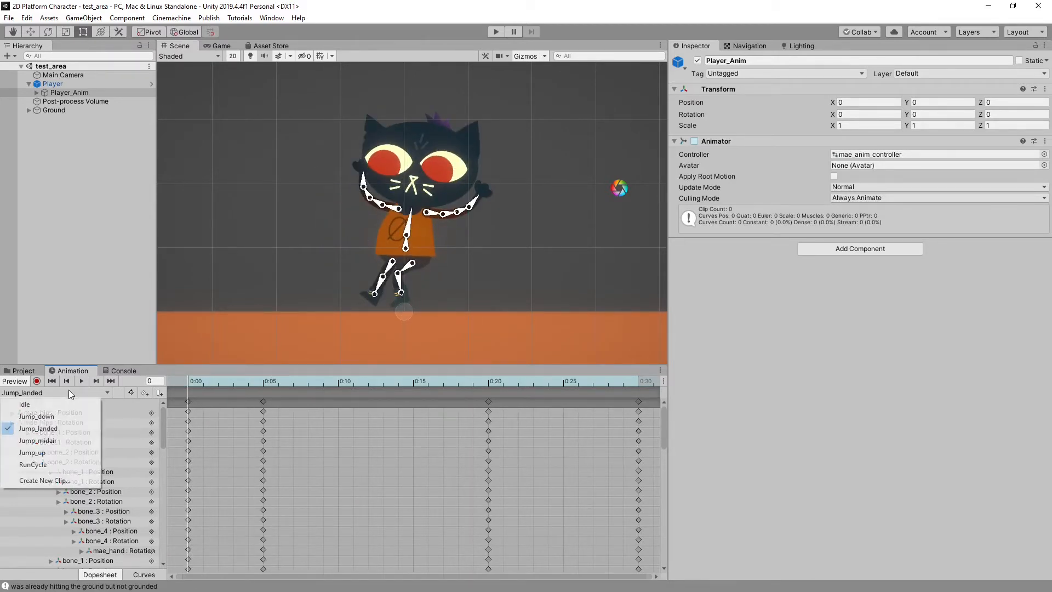
{"action": "left_click", "coordinate": [71, 393]}
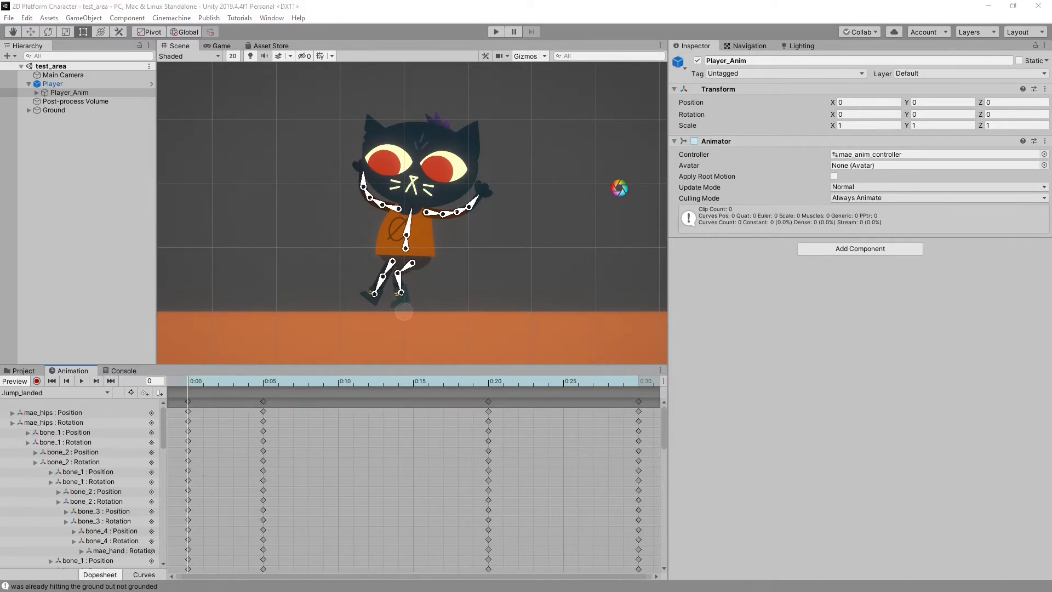
Look over the Night_in_the_woods_characters folder in File Explorer and show angus.jpg in a maximized Pictureflect Photo Viewer window
{"action": "left_click_drag", "start_coordinate": [0, 99], "coordinate": [458, 119]}
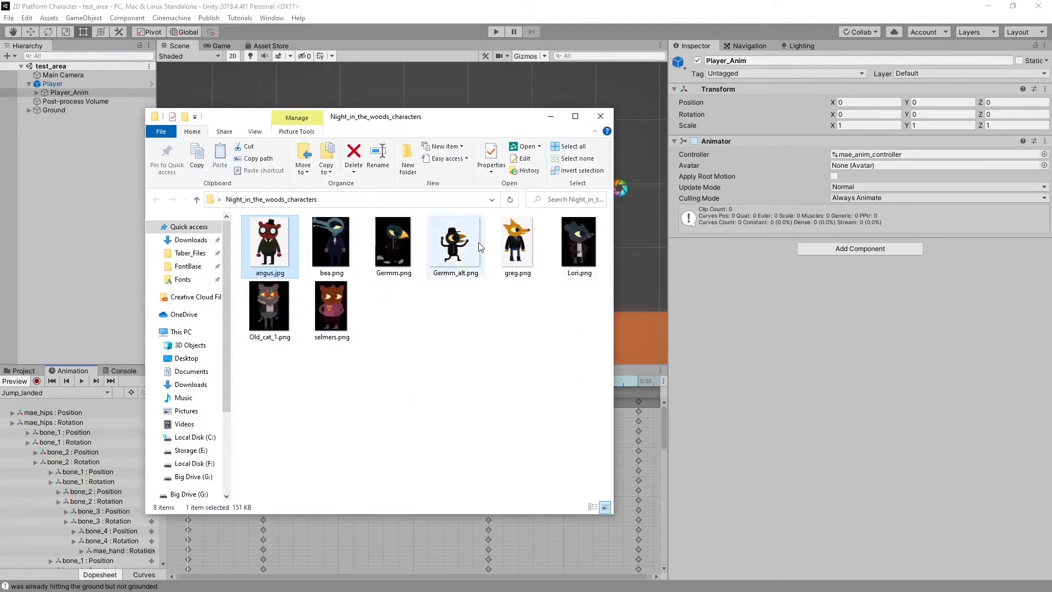
{"action": "left_click_drag", "start_coordinate": [481, 118], "coordinate": [0, 131]}
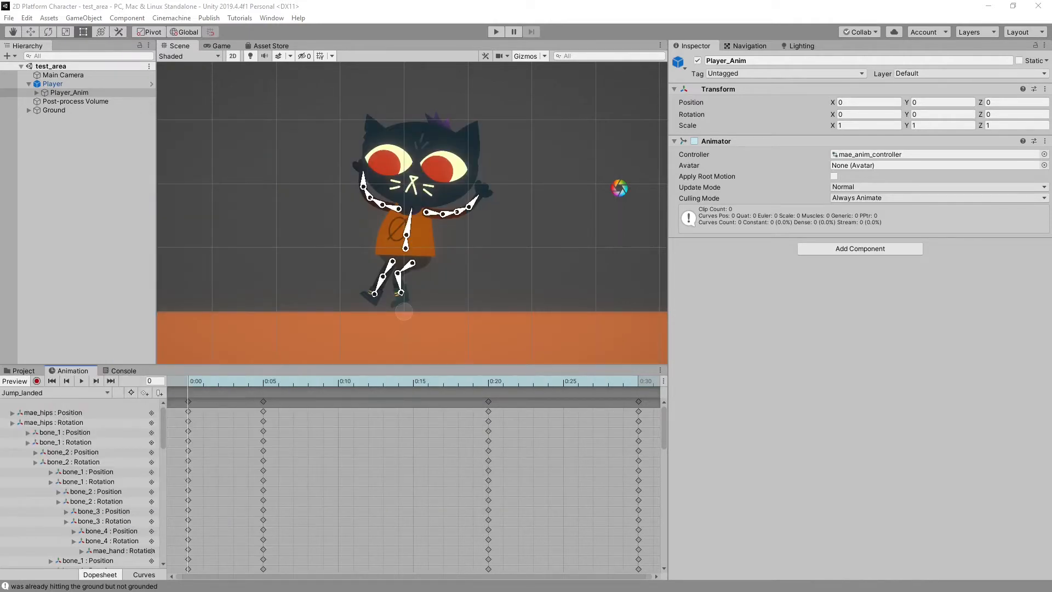
{"action": "left_click_drag", "start_coordinate": [0, 157], "coordinate": [593, 145]}
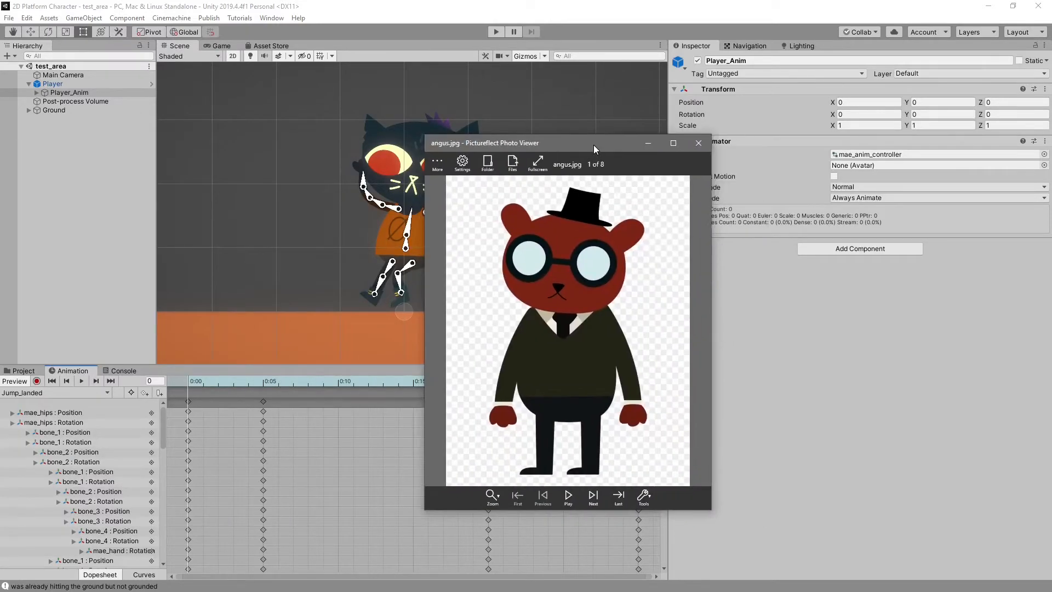
{"action": "left_click", "coordinate": [678, 143]}
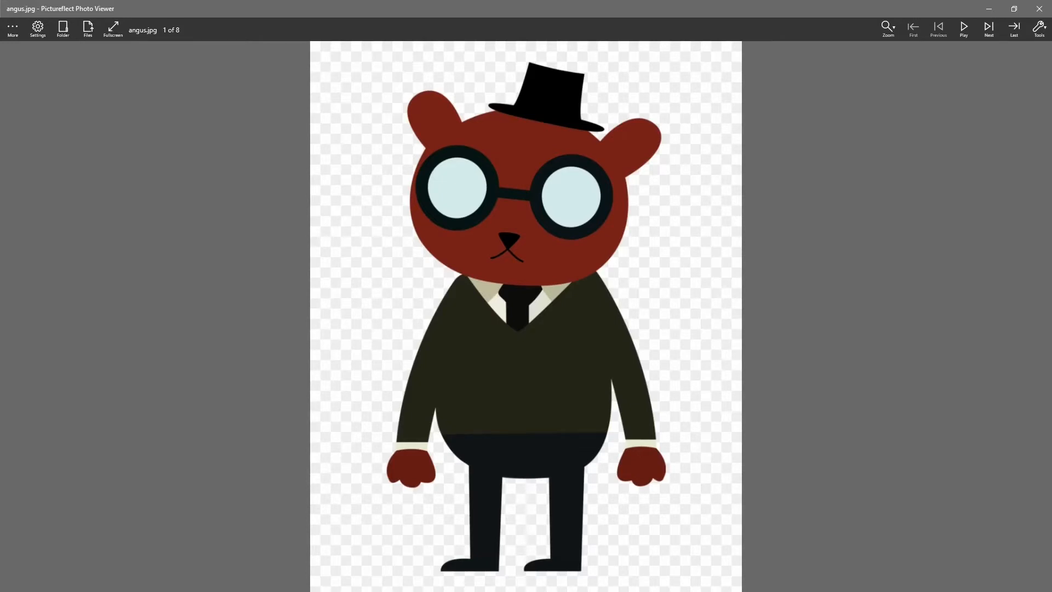
View the bea.png and Germm.png character images and return to angus.jpg for comparison
{"action": "key", "text": "Right"}
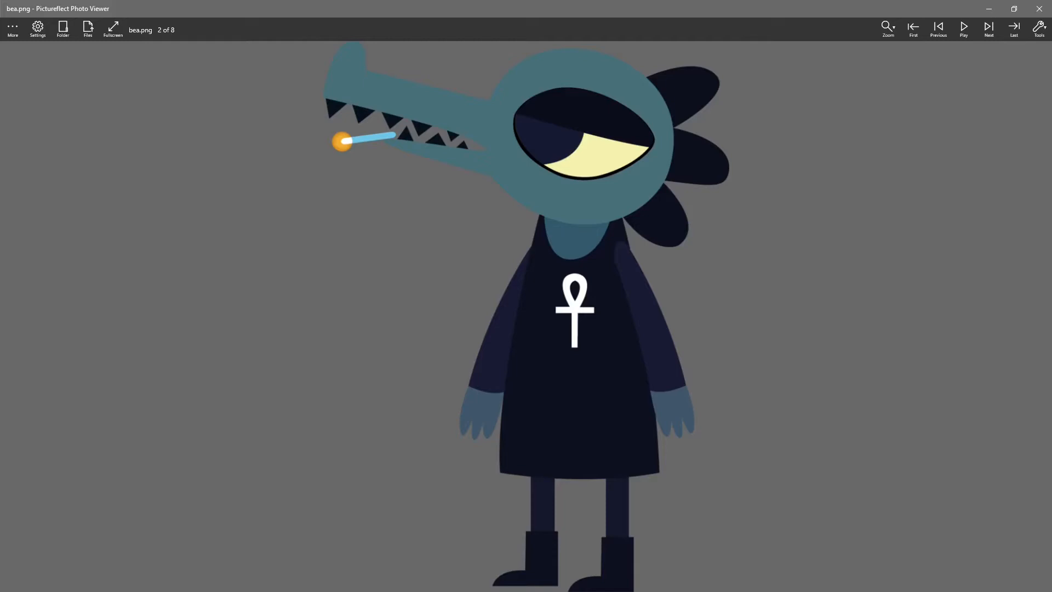
{"action": "key", "text": "Right"}
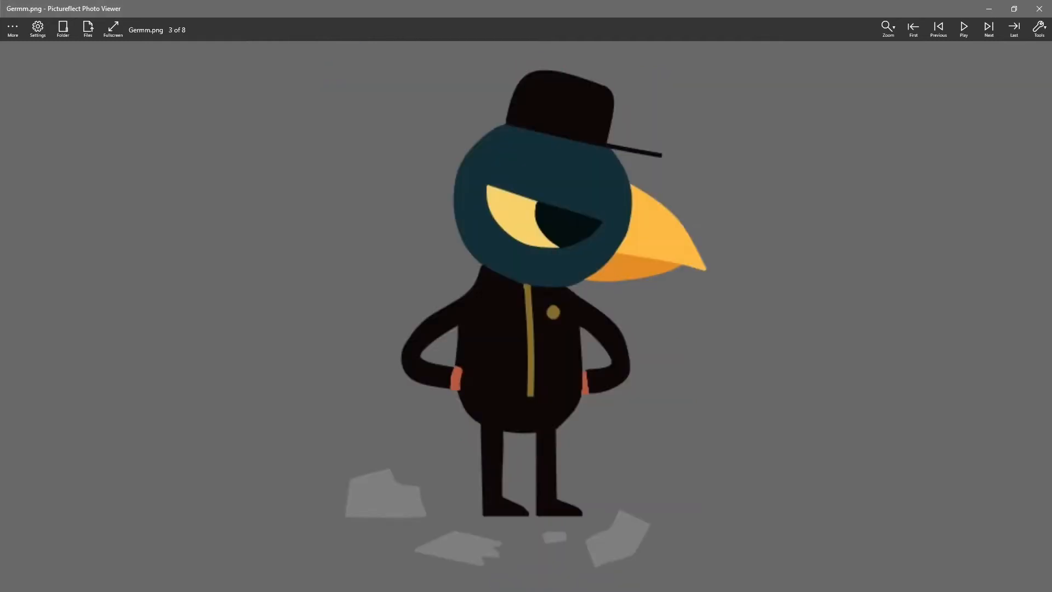
{"action": "key", "text": "Right"}
{"action": "key", "text": "Left"}
{"action": "key", "text": "Left"}
{"action": "key", "text": "Left"}
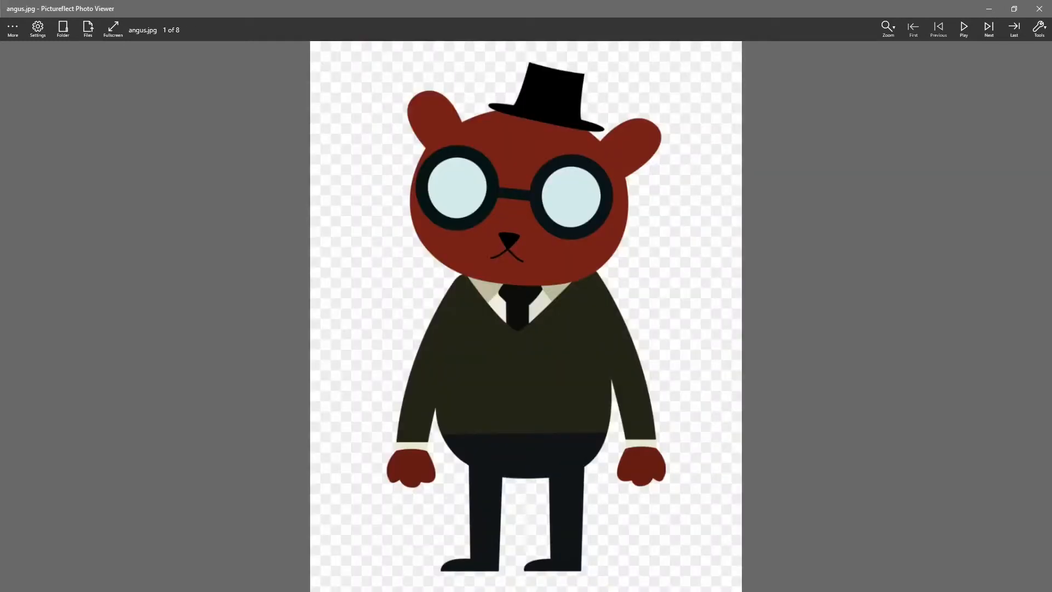
View the remaining character reference images in order, ending at selmers.png
{"action": "key", "text": "Right"}
{"action": "key", "text": "Right"}
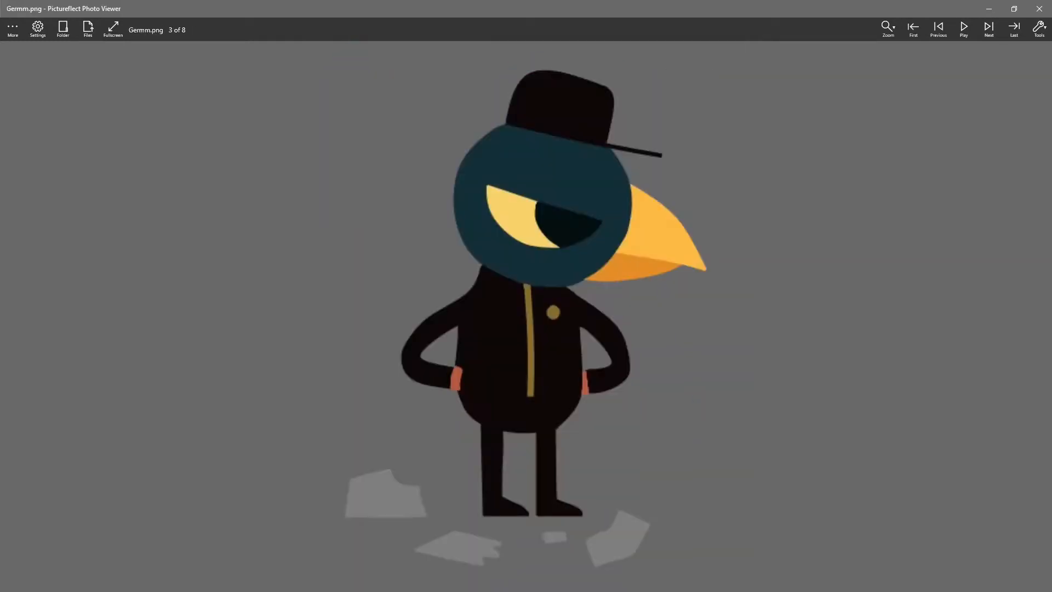
{"action": "key", "text": "Right"}
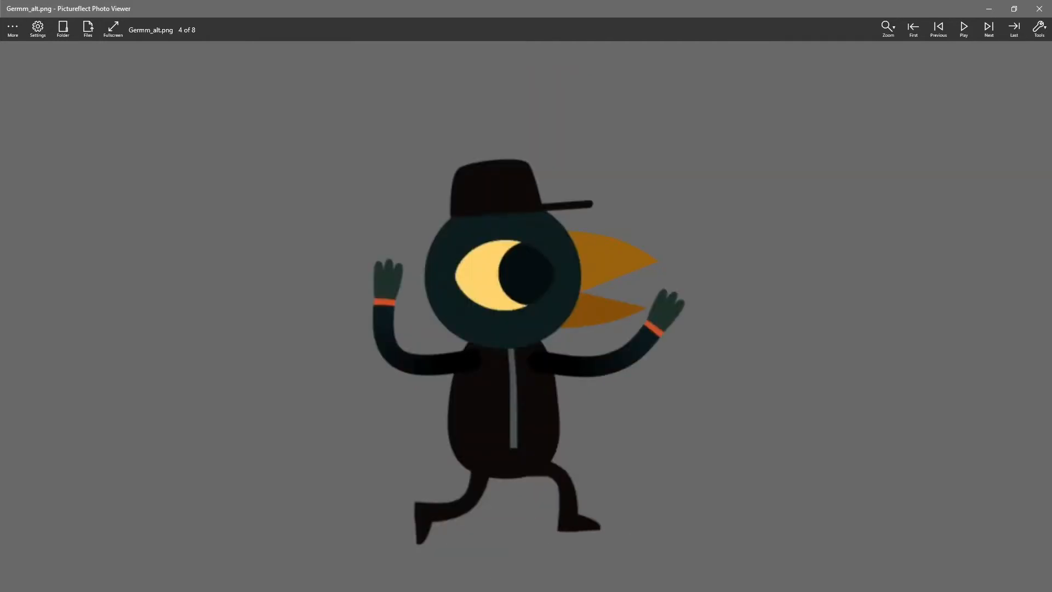
{"action": "key", "text": "Right"}
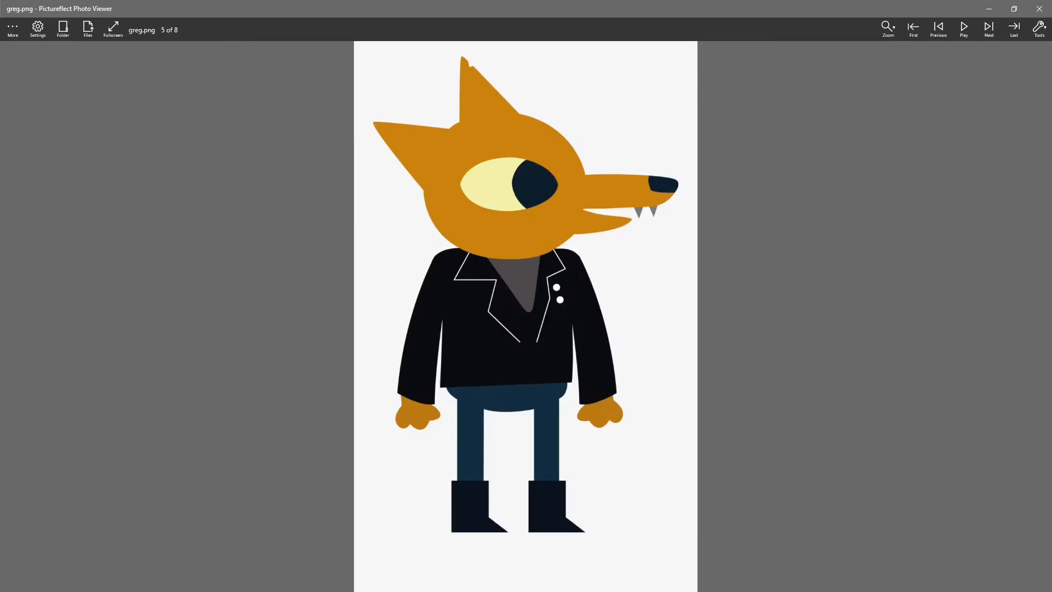
{"action": "key", "text": "Right"}
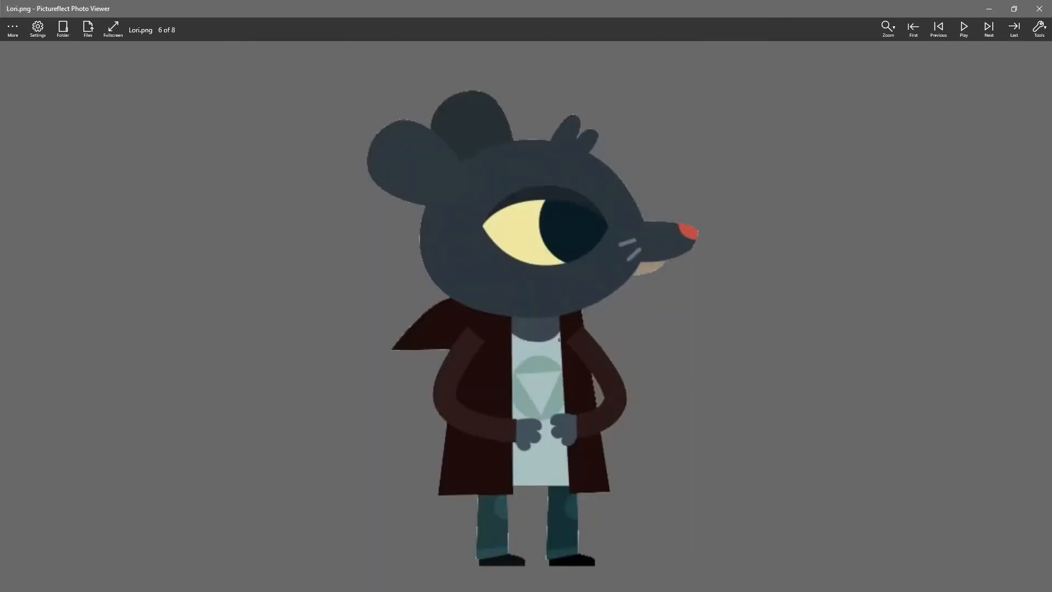
{"action": "key", "text": "Right"}
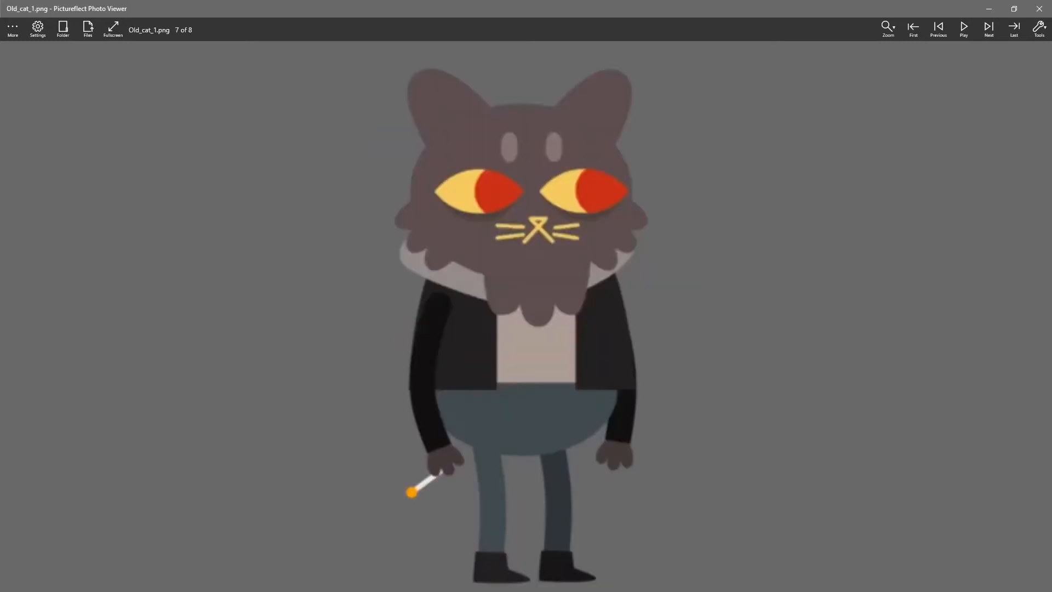
{"action": "key", "text": "Right"}
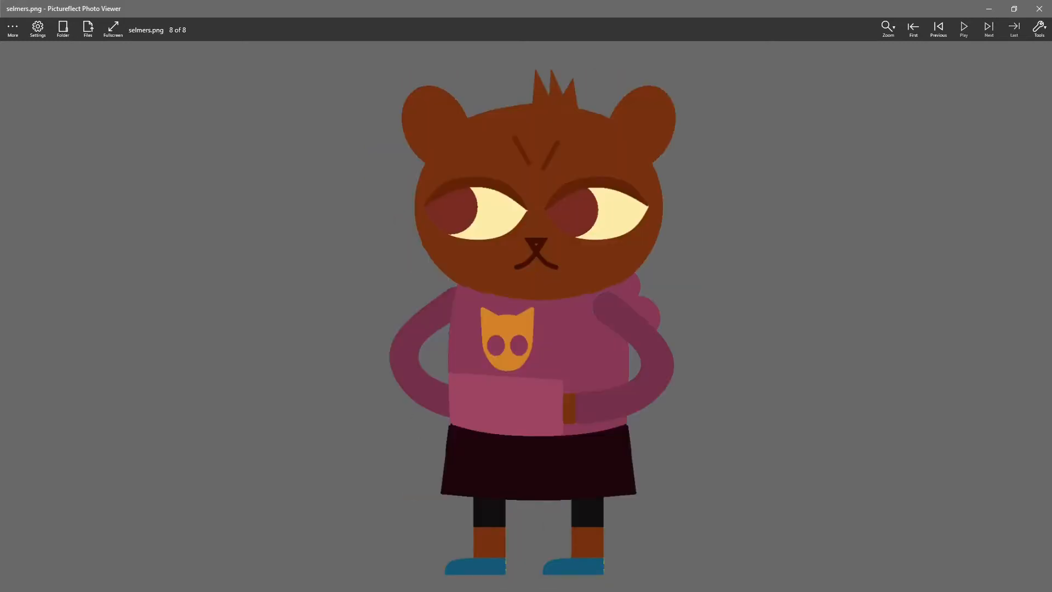
Go back through the character images from selmers.png to Germm.png
{"action": "key", "text": "Left"}
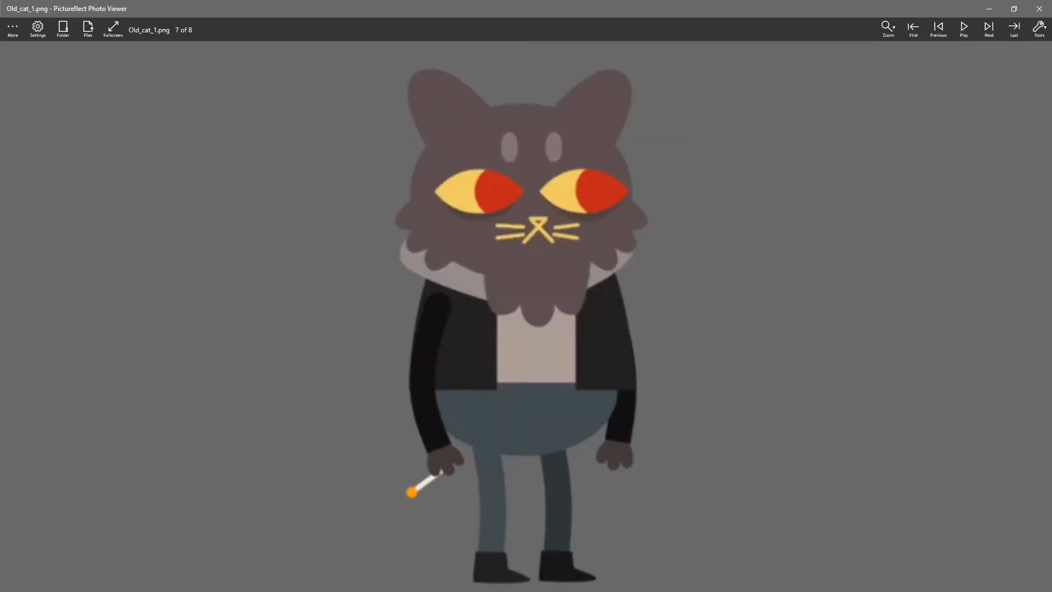
{"action": "key", "text": "Left"}
{"action": "key", "text": "Left"}
{"action": "key", "text": "Left"}
{"action": "key", "text": "Left"}
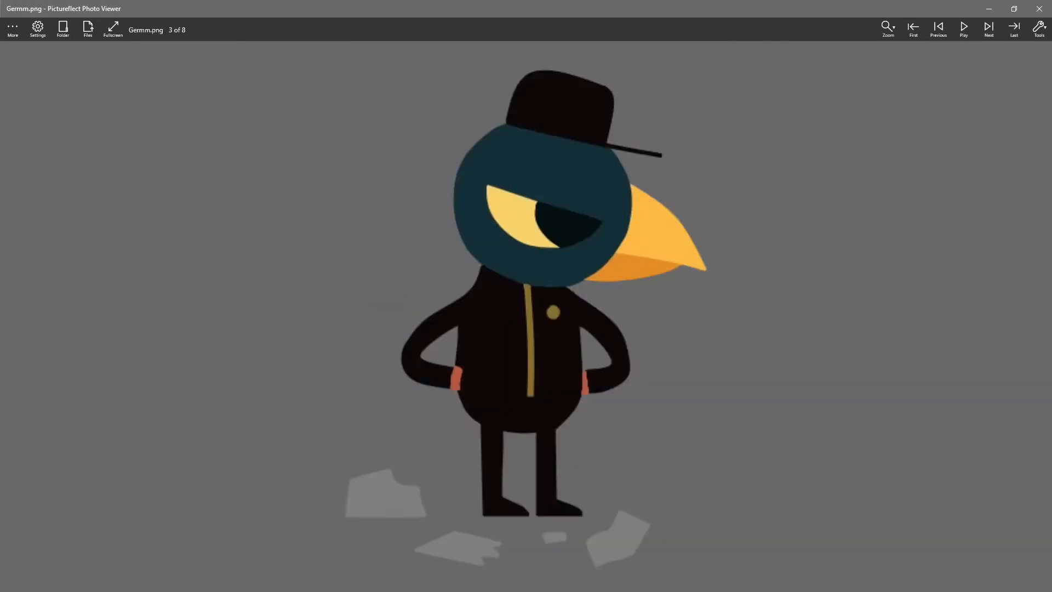
Go back to the bea.png and angus.jpg images and compare the two characters, ending at angus.jpg
{"action": "key", "text": "Left"}
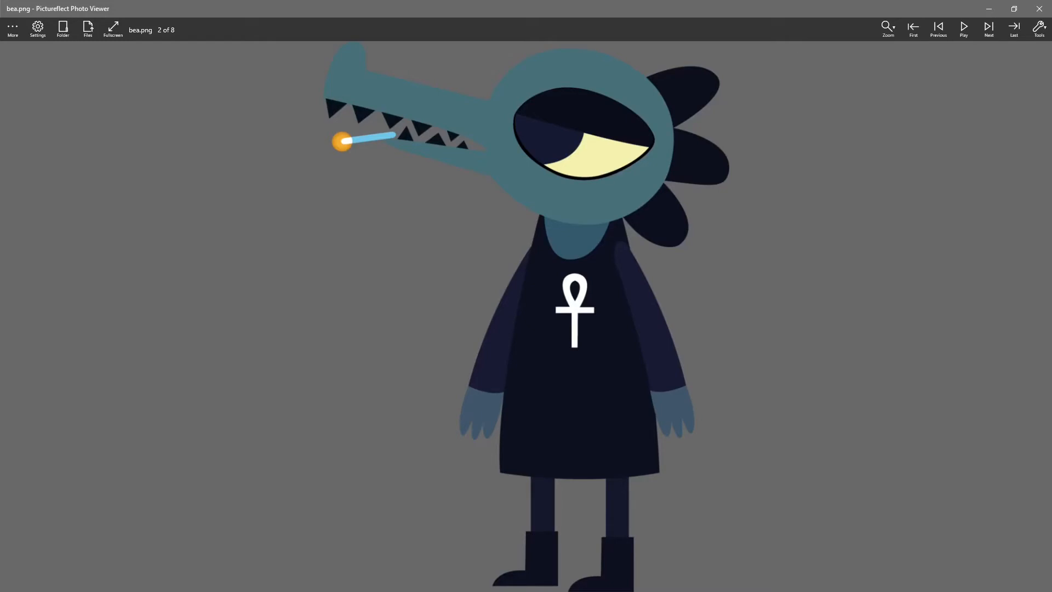
{"action": "key", "text": "Left"}
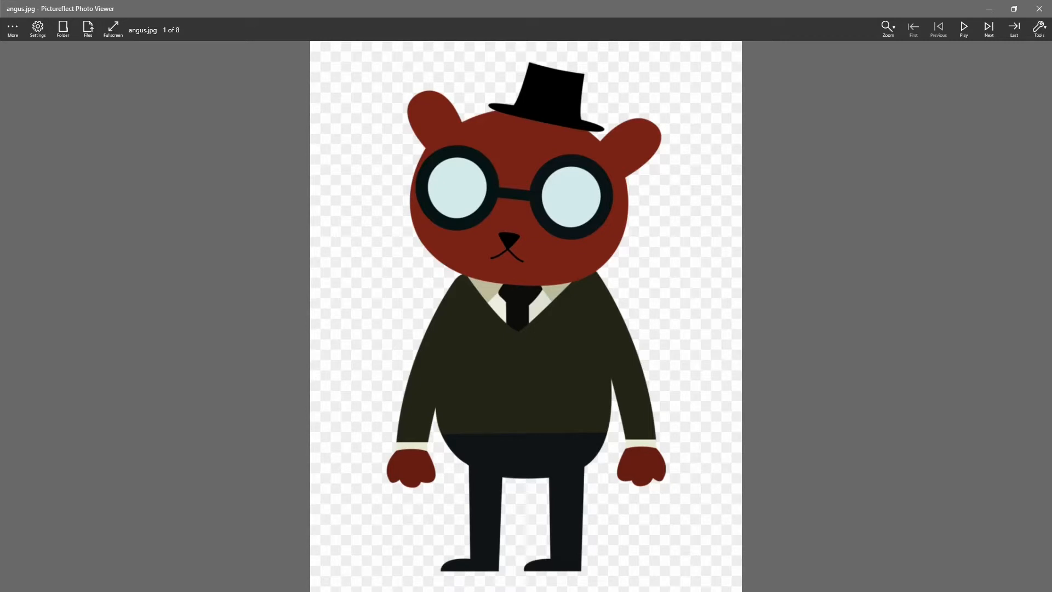
{"action": "key", "text": "Right"}
{"action": "key", "text": "Left"}
{"action": "key", "text": "Right"}
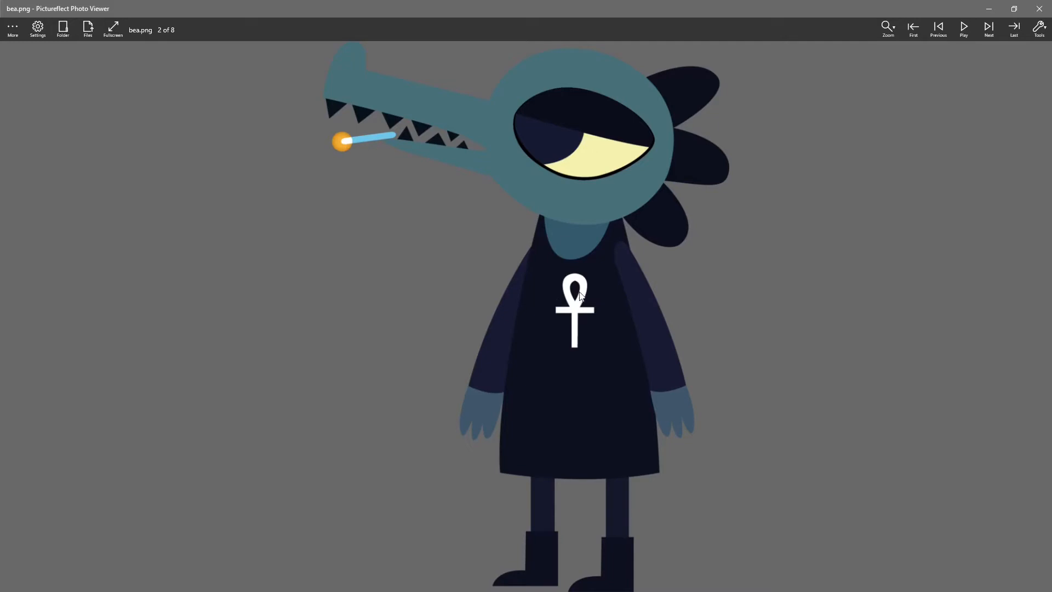
{"action": "key", "text": "Left"}
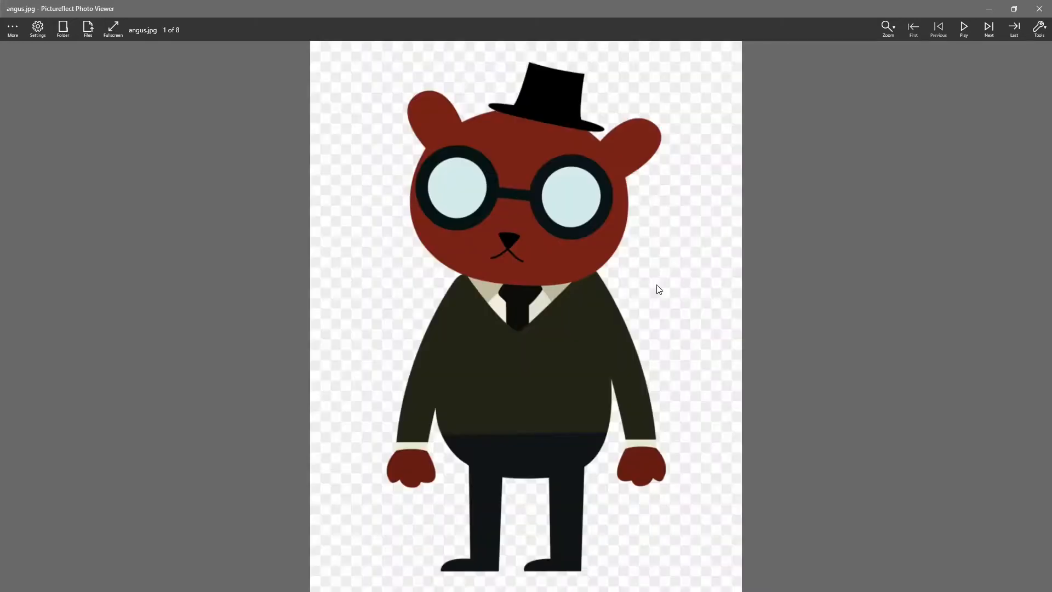
View the character images in order from bea.png to selmers.png, rechecking Lori.png against Old_cat_1.png on the way
{"action": "key", "text": "Right"}
{"action": "key", "text": "Right"}
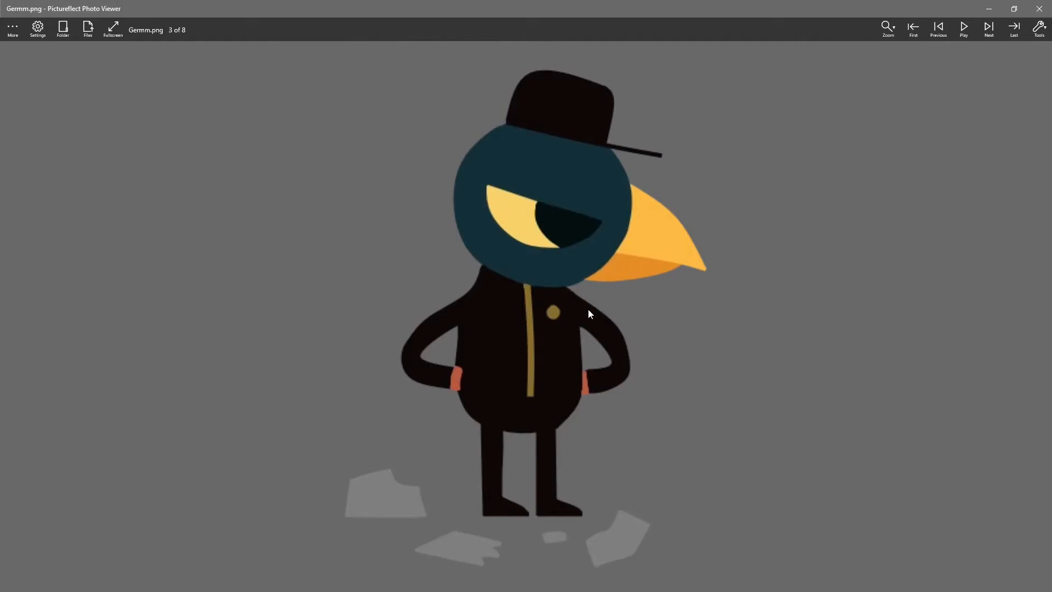
{"action": "key", "text": "Right"}
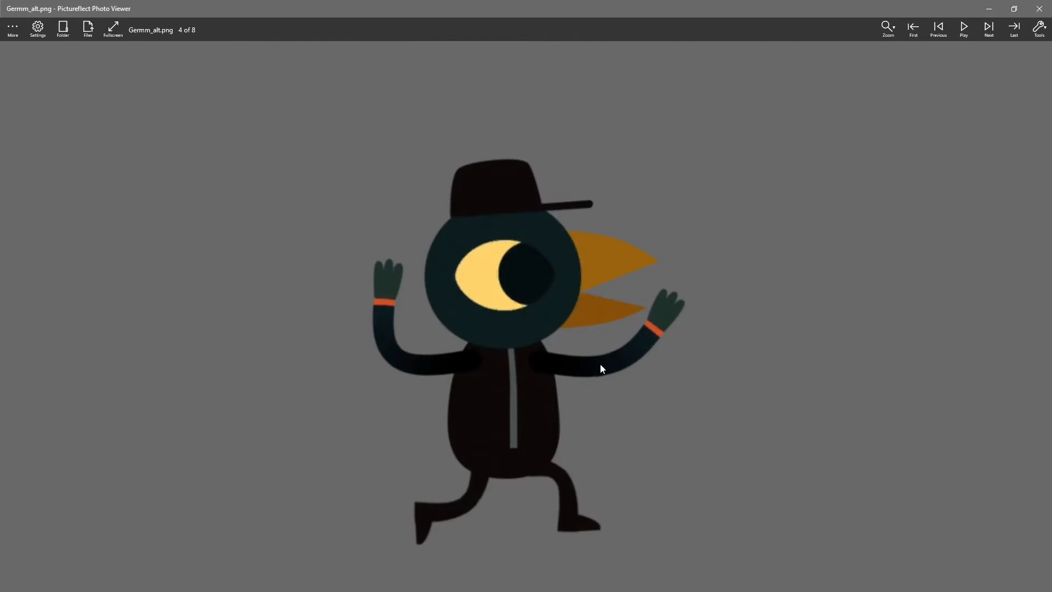
{"action": "key", "text": "Right"}
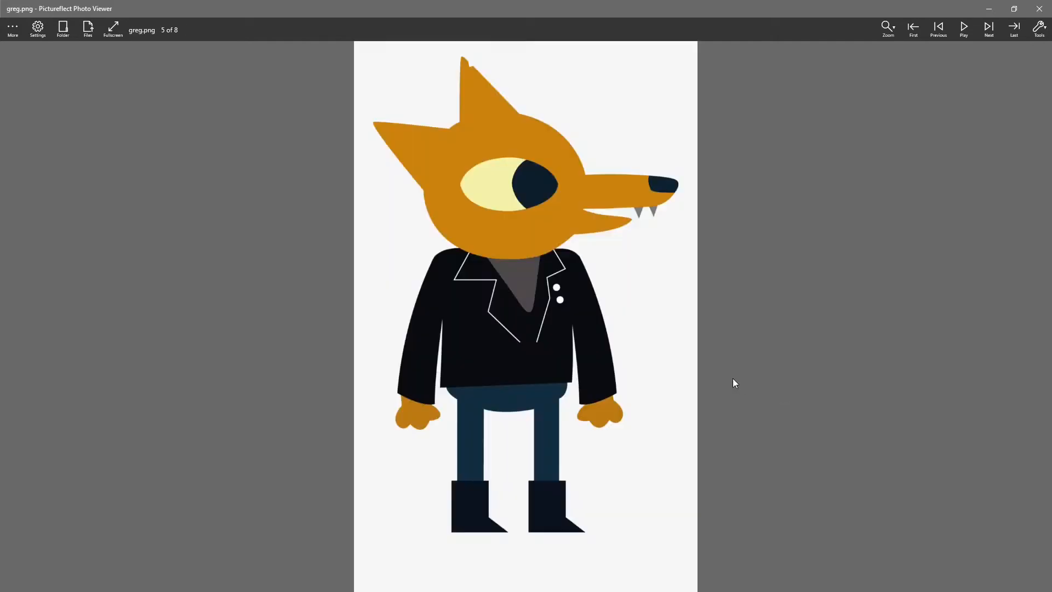
{"action": "key", "text": "Right"}
{"action": "key", "text": "Right"}
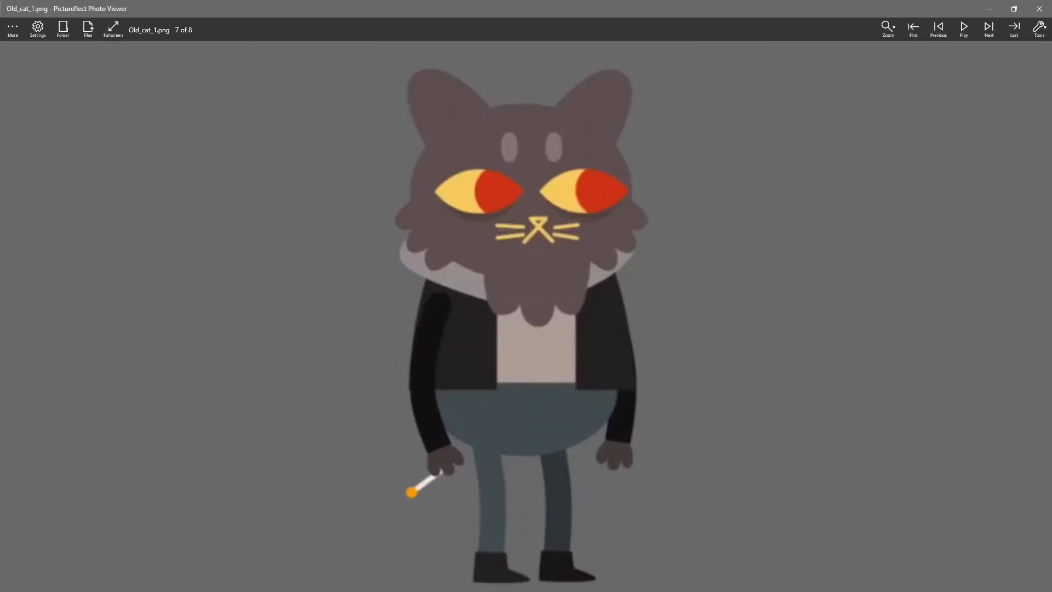
{"action": "key", "text": "Left"}
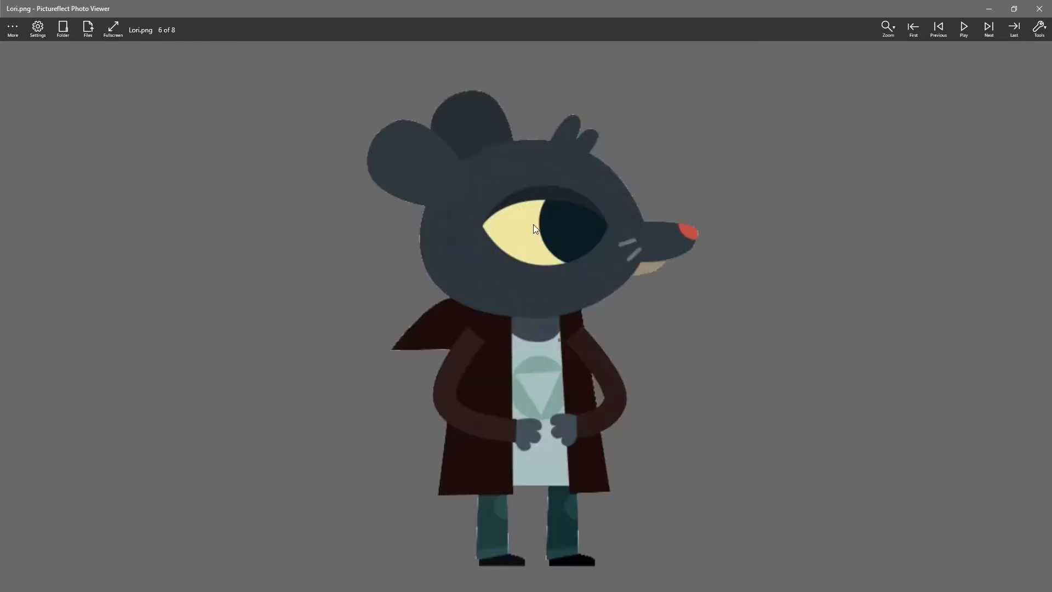
{"action": "key", "text": "Right"}
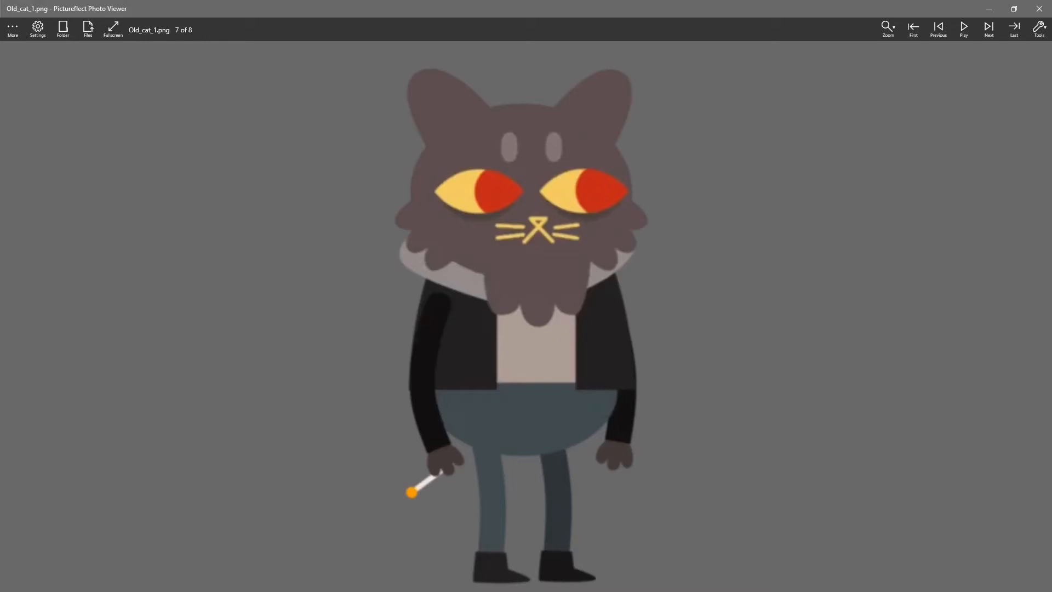
{"action": "key", "text": "Right"}
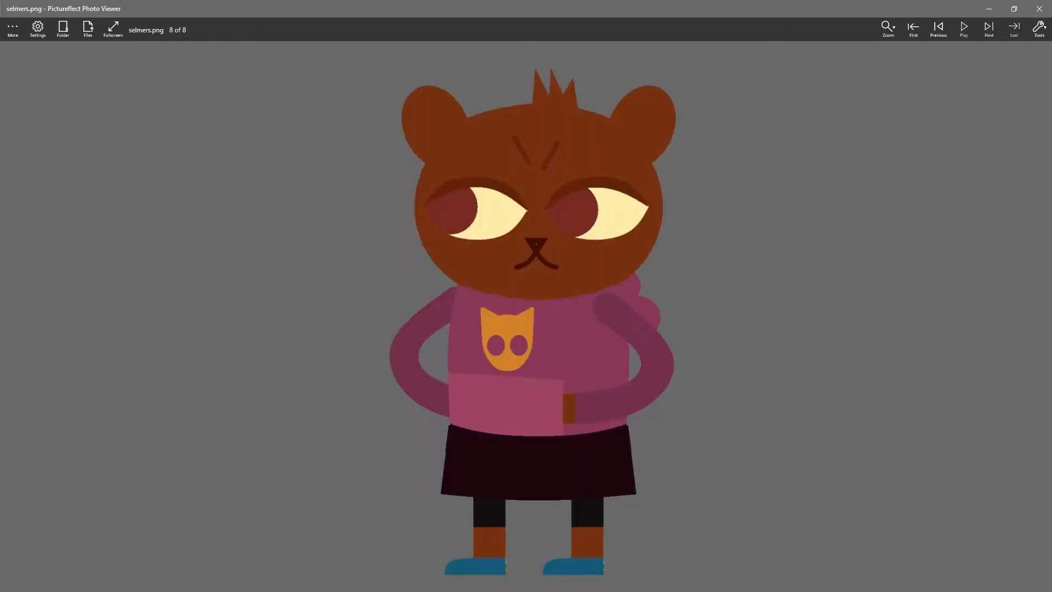
Go back through the character images from selmers.png to angus.jpg, briefly comparing angus.jpg with bea.png
{"action": "key", "text": "Left"}
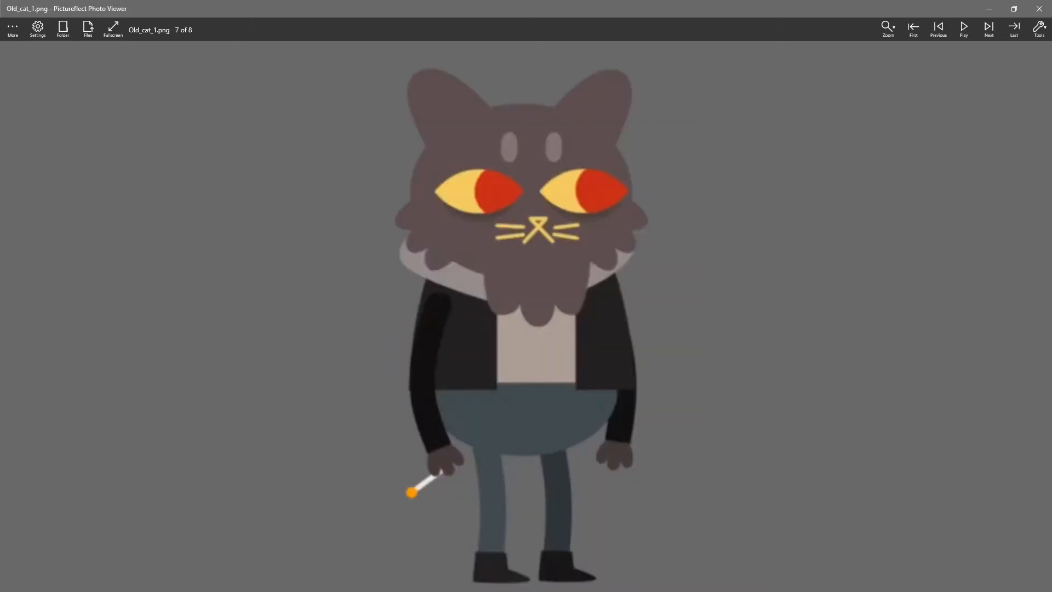
{"action": "key", "text": "Left"}
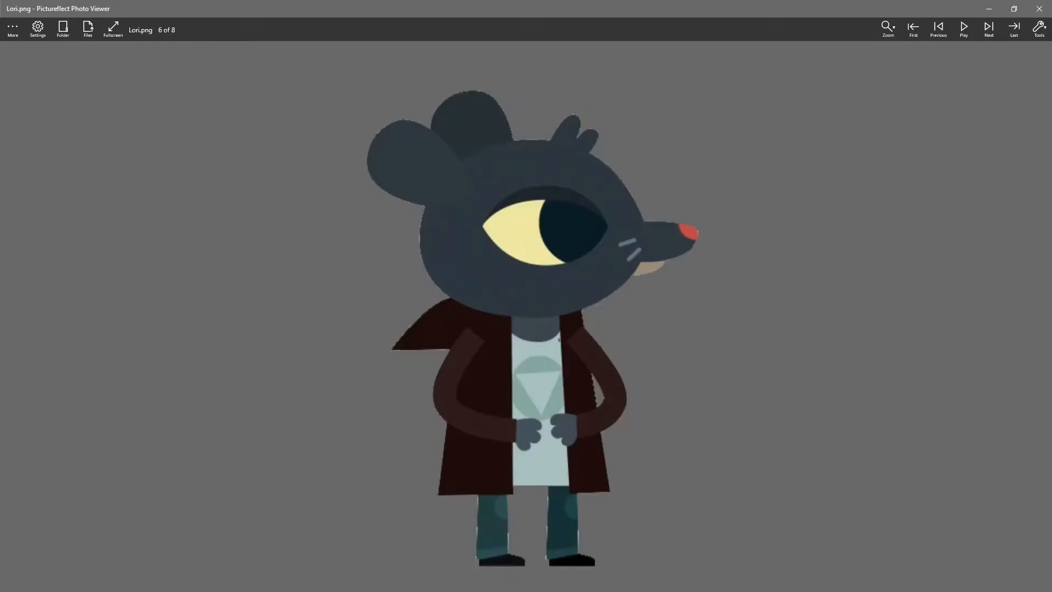
{"action": "key", "text": "Left"}
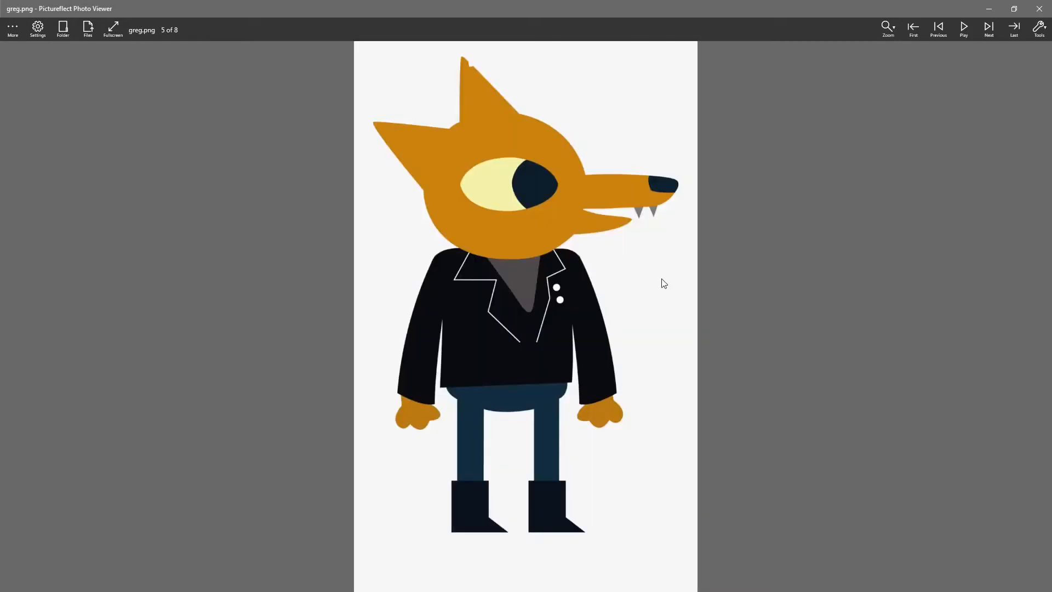
{"action": "key", "text": "Left"}
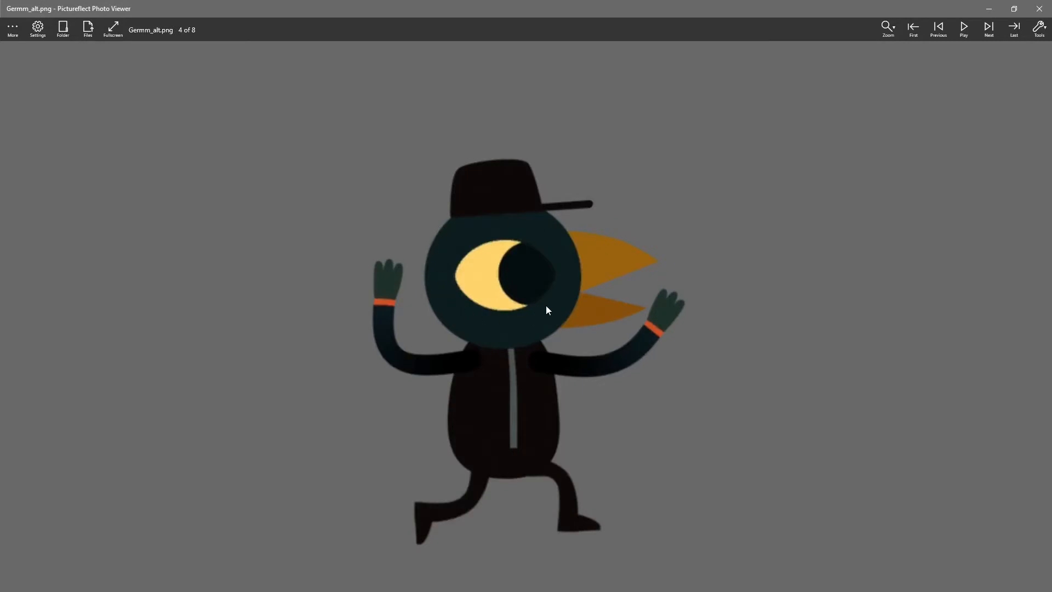
{"action": "key", "text": "Left"}
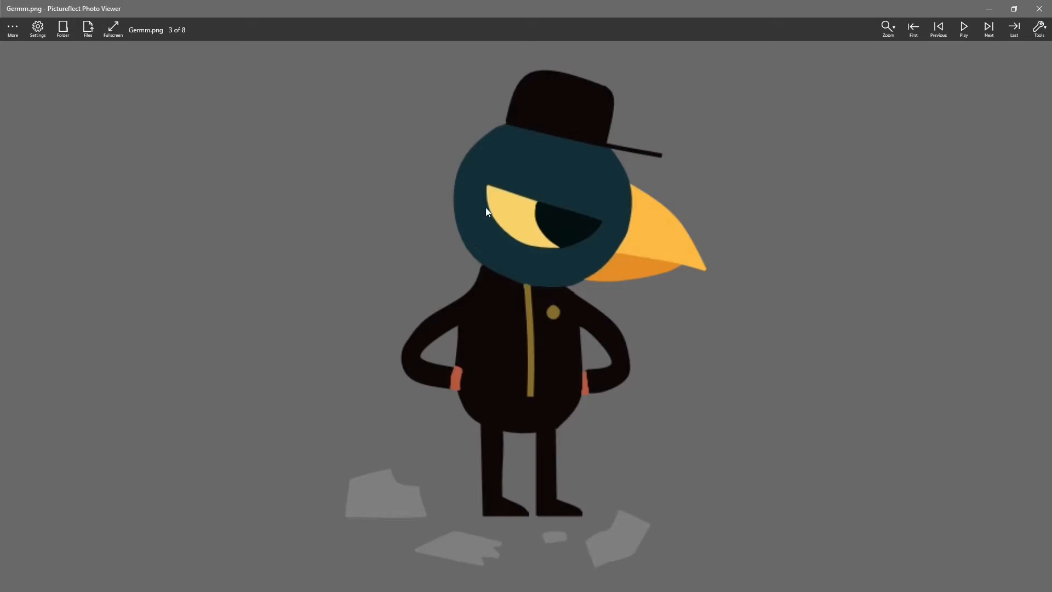
{"action": "key", "text": "Left"}
{"action": "key", "text": "Left"}
{"action": "key", "text": "Right"}
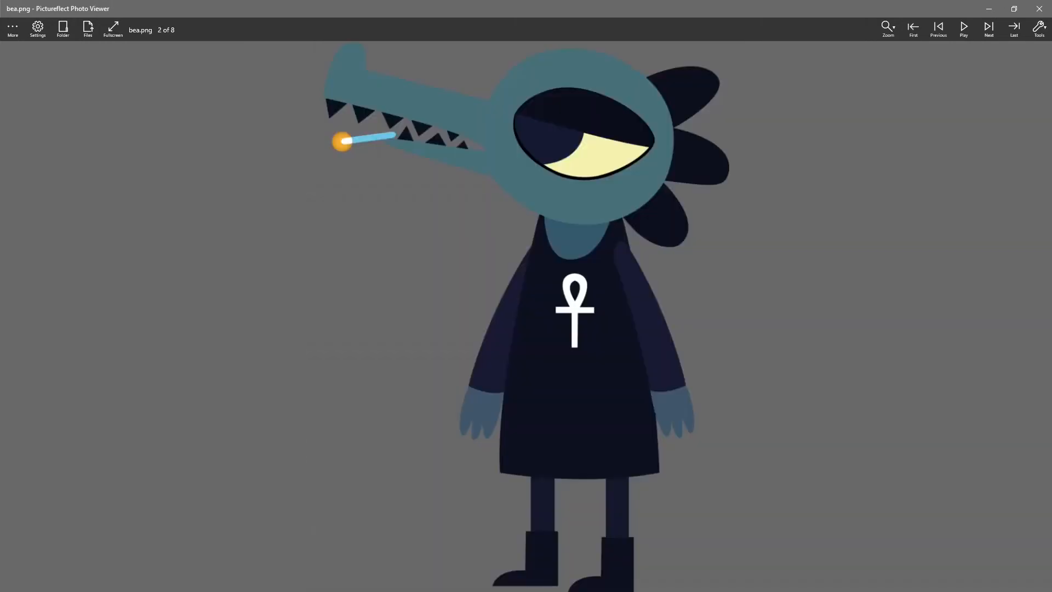
{"action": "key", "text": "Left"}
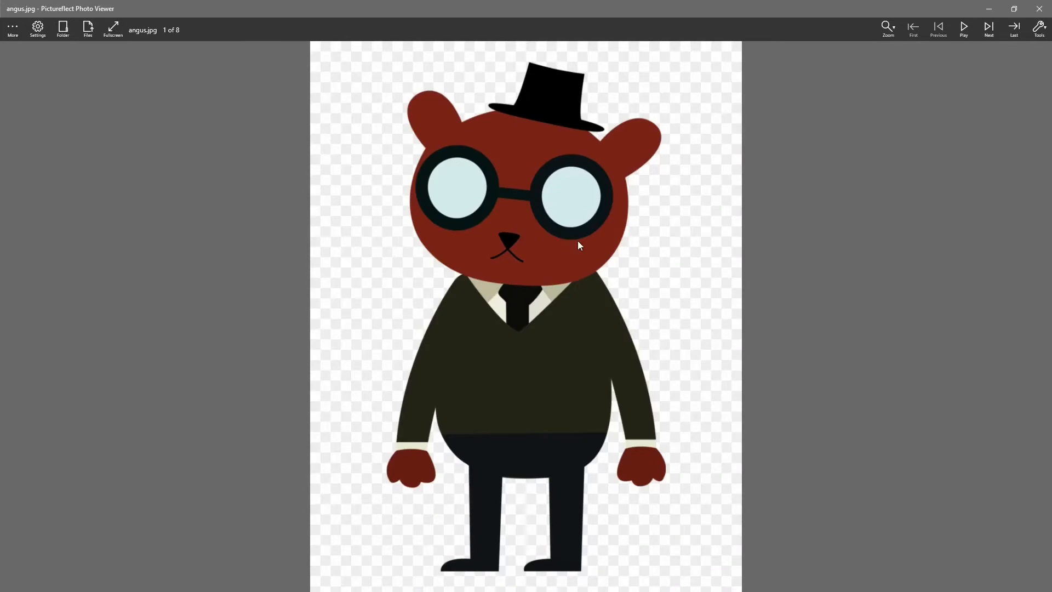
Advance the character images to Lori.png, then move the photo viewer away to show mae_sketch.psd in Photoshop
{"action": "key", "text": "Right"}
{"action": "key", "text": "Right"}
{"action": "key", "text": "Right"}
{"action": "key", "text": "Right"}
{"action": "key", "text": "Right"}
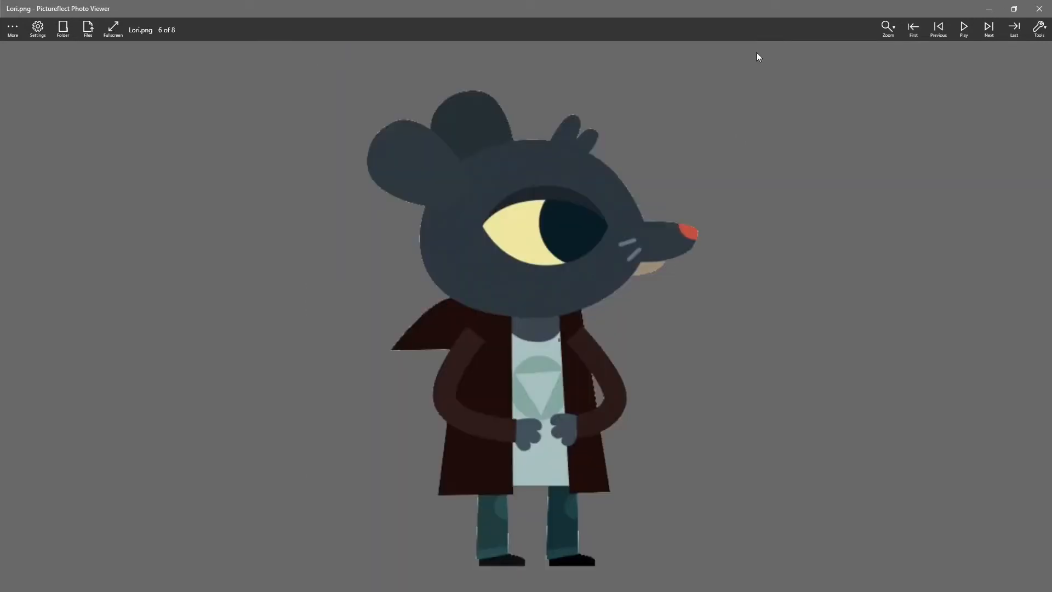
{"action": "left_click_drag", "start_coordinate": [757, 11], "coordinate": [0, 105]}
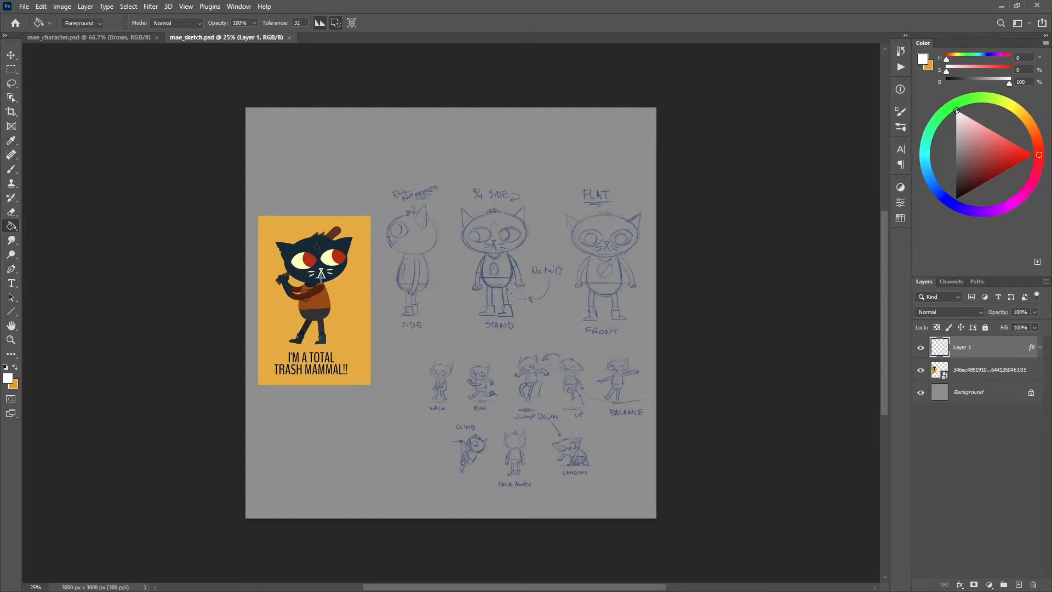
Examine the yellow reference picture up close, followed by the side, 3/4 side and front sketches at 50% zoom
{"action": "key", "text": "ctrl+plus"}
{"action": "key", "text": "ctrl+plus"}
{"action": "key", "text": "ctrl+plus"}
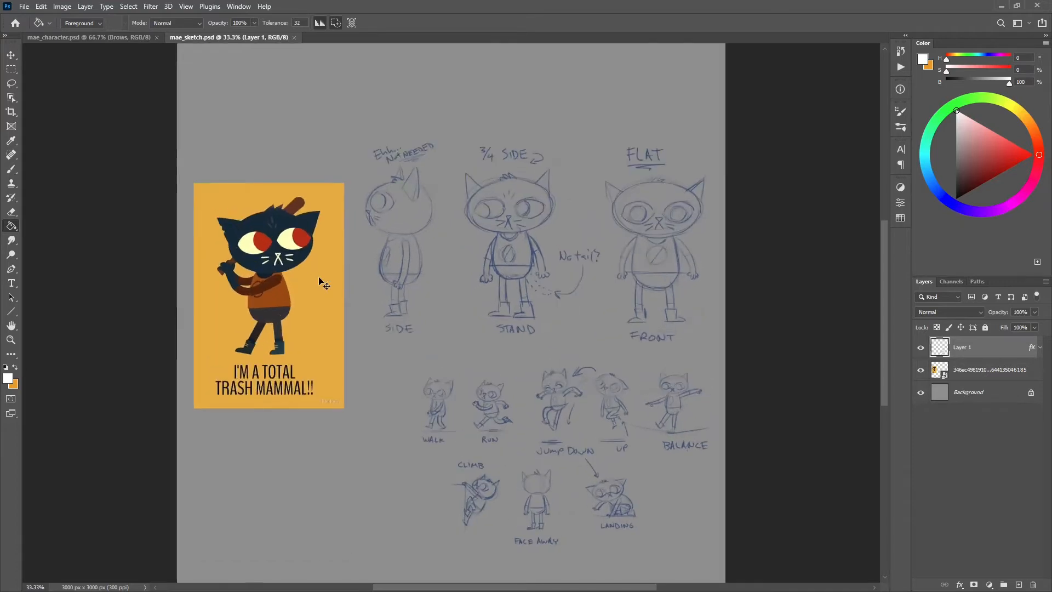
{"action": "left_click_drag", "start_coordinate": [309, 272], "coordinate": [519, 306]}
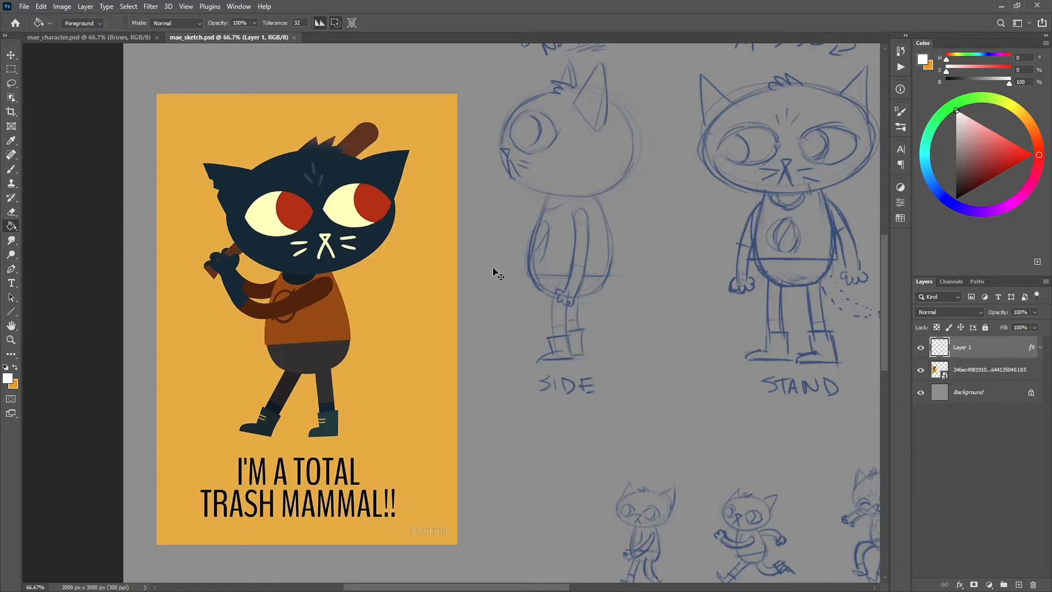
{"action": "key", "text": "ctrl+minus"}
{"action": "mouse_move", "coordinate": [635, 230]}
{"action": "left_mouse_down"}
{"action": "mouse_move", "coordinate": [383, 310]}
{"action": "mouse_move", "coordinate": [505, 232]}
{"action": "mouse_move", "coordinate": [462, 164]}
{"action": "mouse_move", "coordinate": [498, 286]}
{"action": "left_mouse_up"}
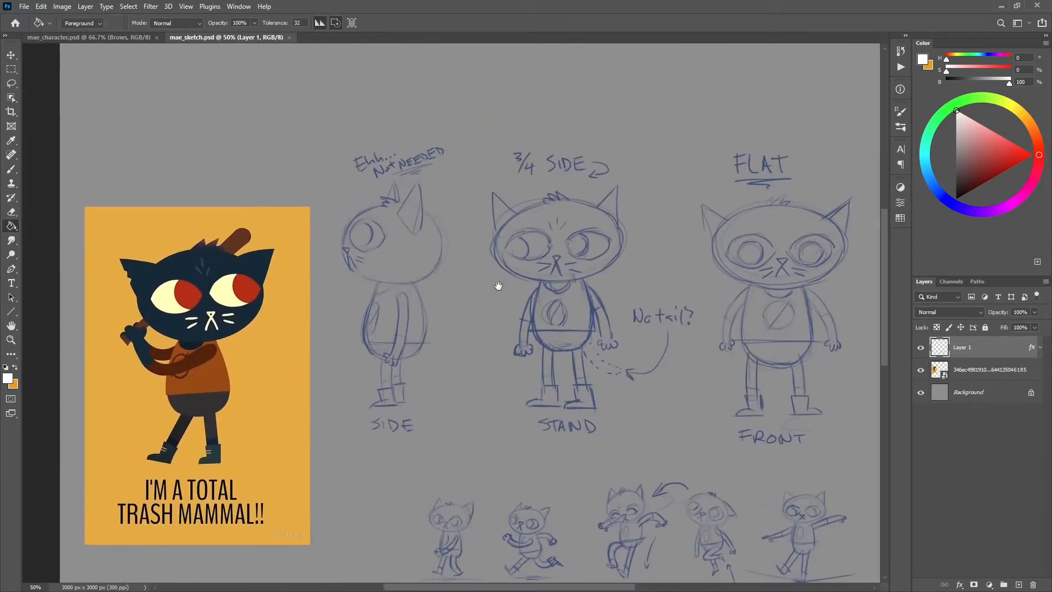
{"action": "left_click_drag", "start_coordinate": [666, 310], "coordinate": [622, 271]}
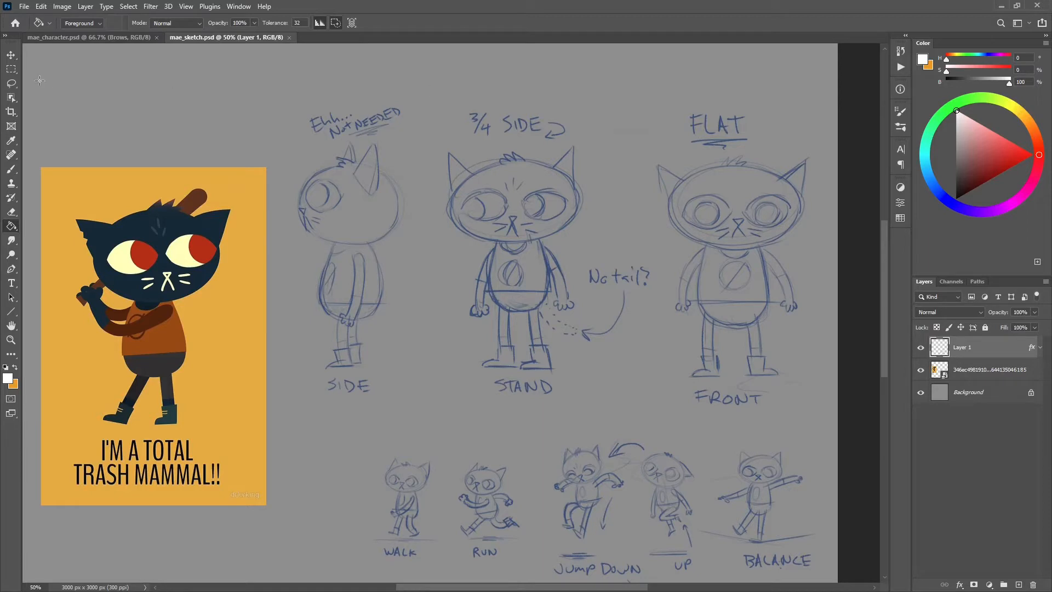
Point out the 3/4 side sketch, its dotted tail, the front sketch and the side sketch with rectangular marquee selections
{"action": "key", "text": "m"}
{"action": "mouse_move", "coordinate": [424, 86]}
{"action": "left_mouse_down"}
{"action": "mouse_move", "coordinate": [561, 343]}
{"action": "mouse_move", "coordinate": [636, 427]}
{"action": "mouse_move", "coordinate": [621, 411]}
{"action": "left_mouse_up"}
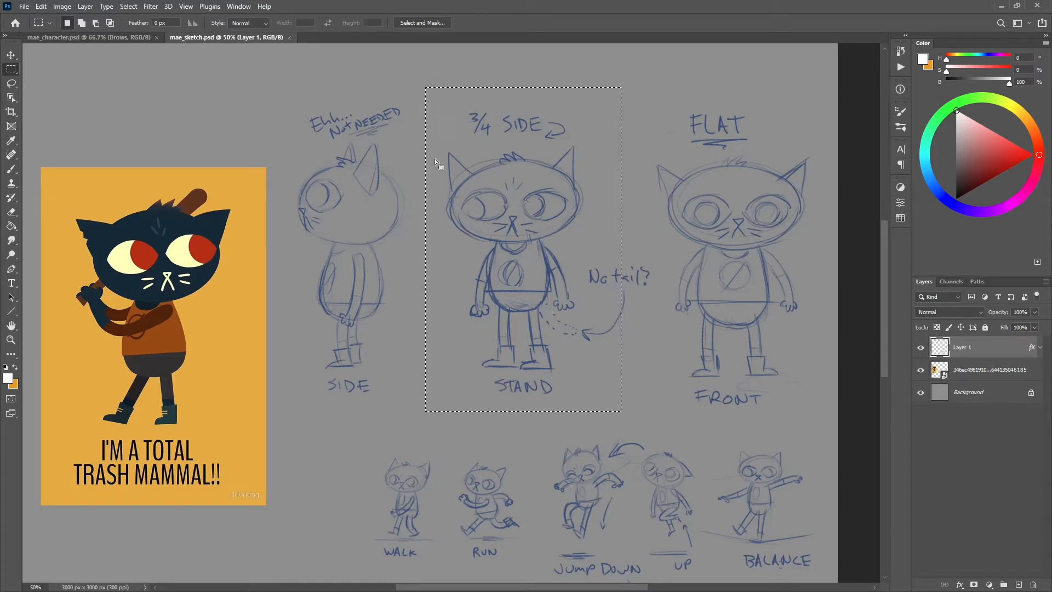
{"action": "left_click", "coordinate": [522, 276]}
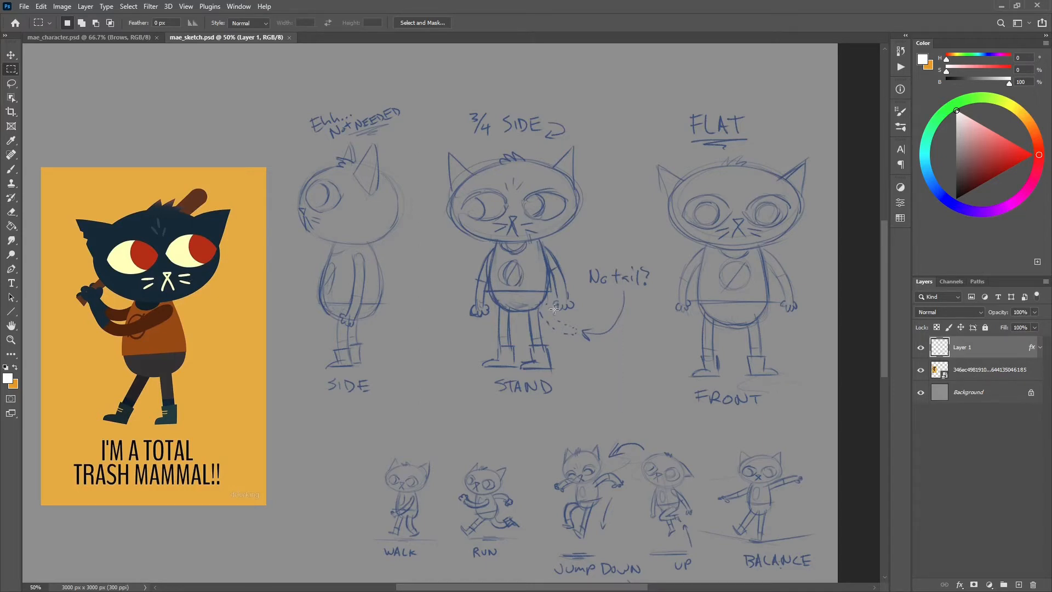
{"action": "left_click_drag", "start_coordinate": [531, 298], "coordinate": [598, 362]}
{"action": "left_click", "coordinate": [581, 250]}
{"action": "mouse_move", "coordinate": [819, 93]}
{"action": "left_mouse_down"}
{"action": "mouse_move", "coordinate": [675, 347]}
{"action": "mouse_move", "coordinate": [651, 412]}
{"action": "left_mouse_up"}
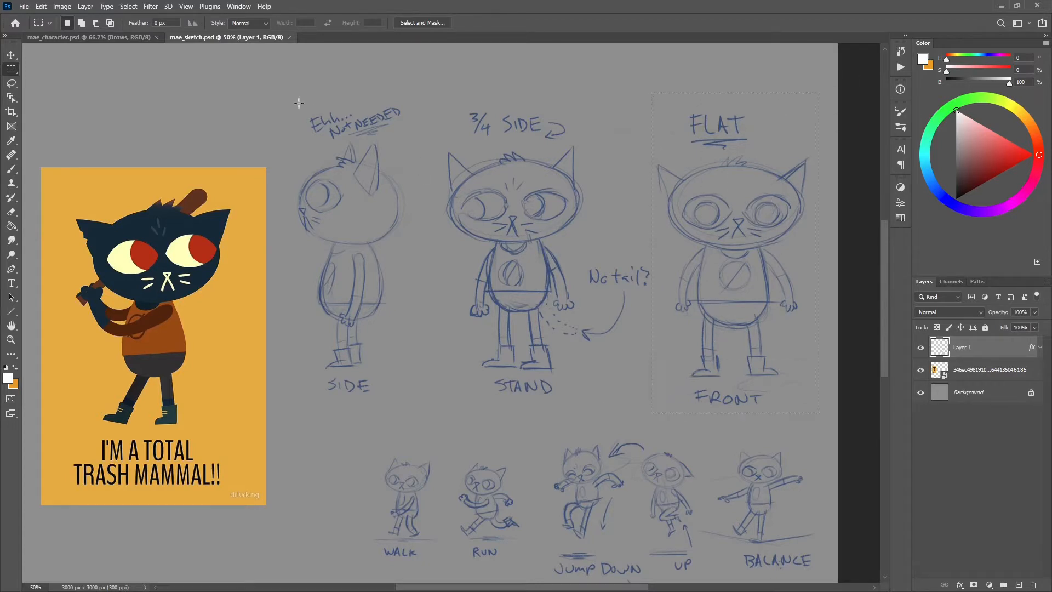
{"action": "mouse_move", "coordinate": [287, 94]}
{"action": "left_mouse_down"}
{"action": "mouse_move", "coordinate": [354, 172]}
{"action": "mouse_move", "coordinate": [449, 408]}
{"action": "left_mouse_up"}
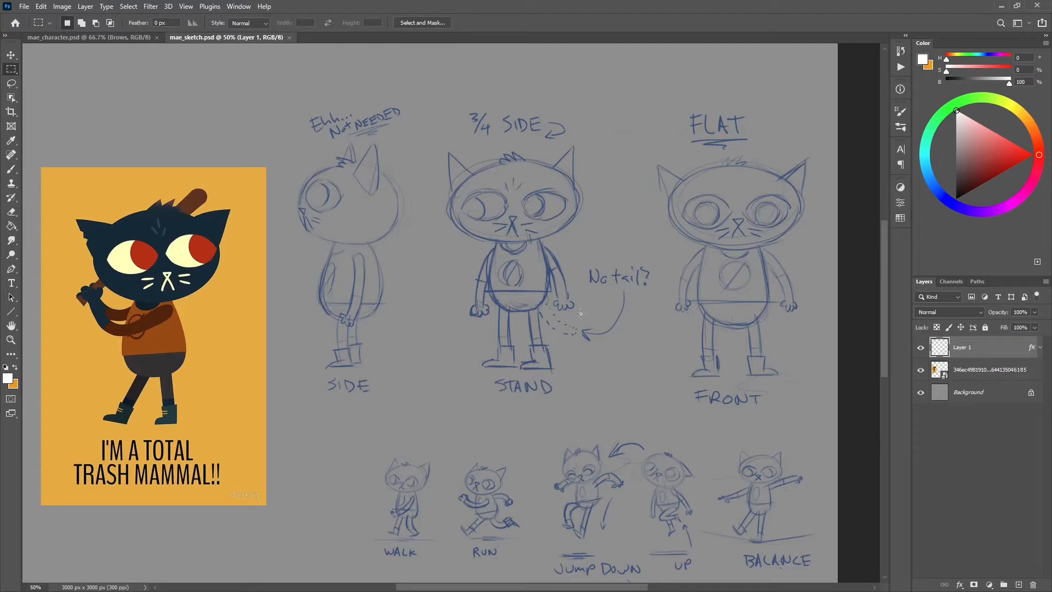
Point out the walk and run pose sketches and the arrow above the jump poses with marquee selections, and deselect
{"action": "scroll", "coordinate": [581, 313], "scroll_direction": "down", "scroll_amount": 5}
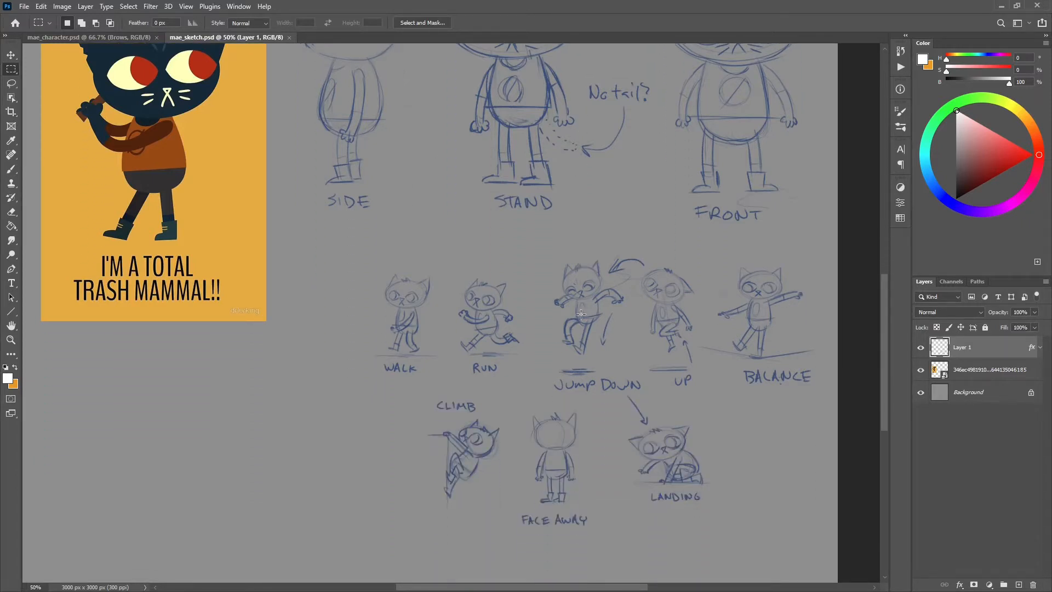
{"action": "scroll", "coordinate": [581, 314], "scroll_direction": "down", "scroll_amount": 1}
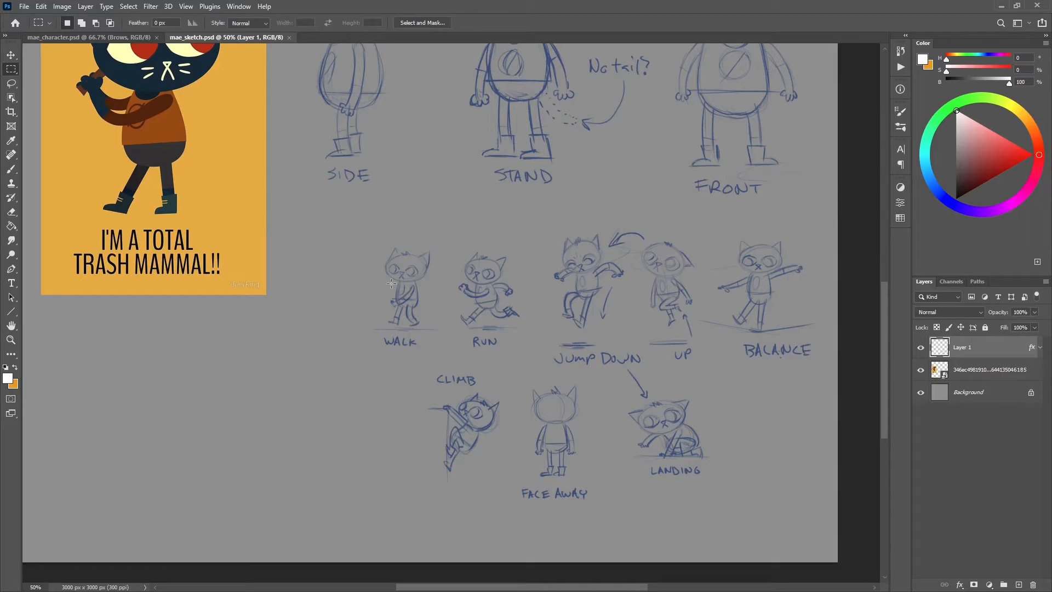
{"action": "mouse_move", "coordinate": [366, 240]}
{"action": "left_mouse_down"}
{"action": "mouse_move", "coordinate": [433, 284]}
{"action": "mouse_move", "coordinate": [443, 342]}
{"action": "left_mouse_up"}
{"action": "left_click_drag", "start_coordinate": [450, 241], "coordinate": [531, 354]}
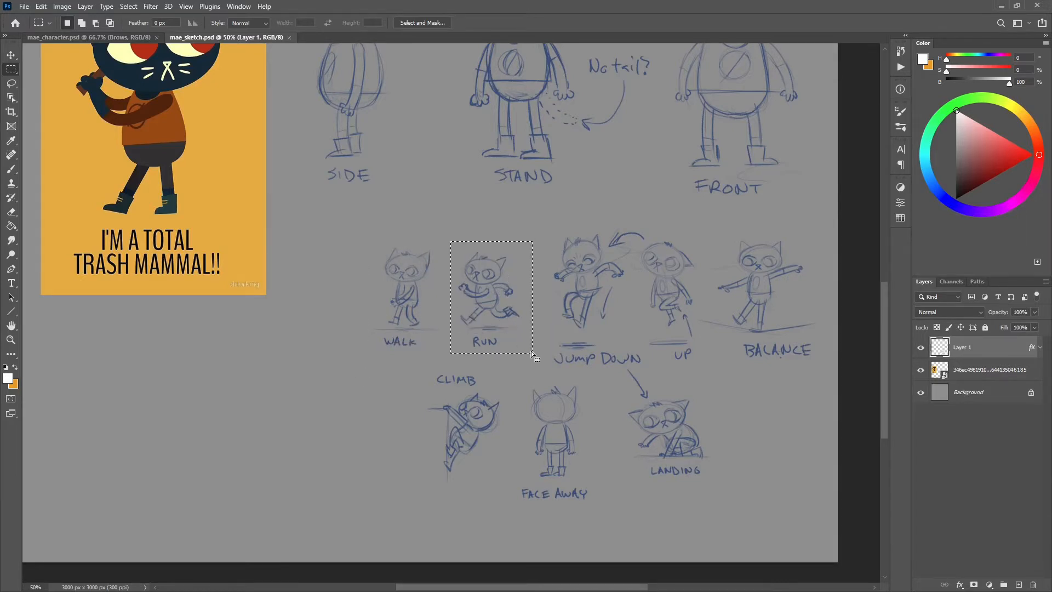
{"action": "left_click", "coordinate": [475, 224]}
{"action": "left_click_drag", "start_coordinate": [594, 174], "coordinate": [665, 251]}
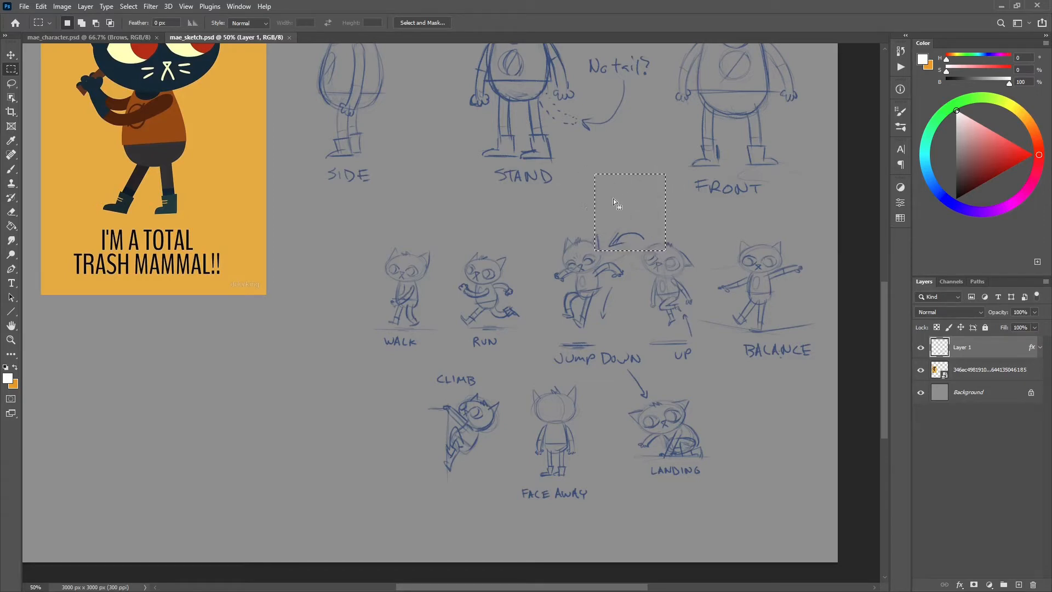
{"action": "key", "text": "ctrl+d"}
{"action": "scroll", "coordinate": [729, 247], "scroll_direction": "up", "scroll_amount": 3}
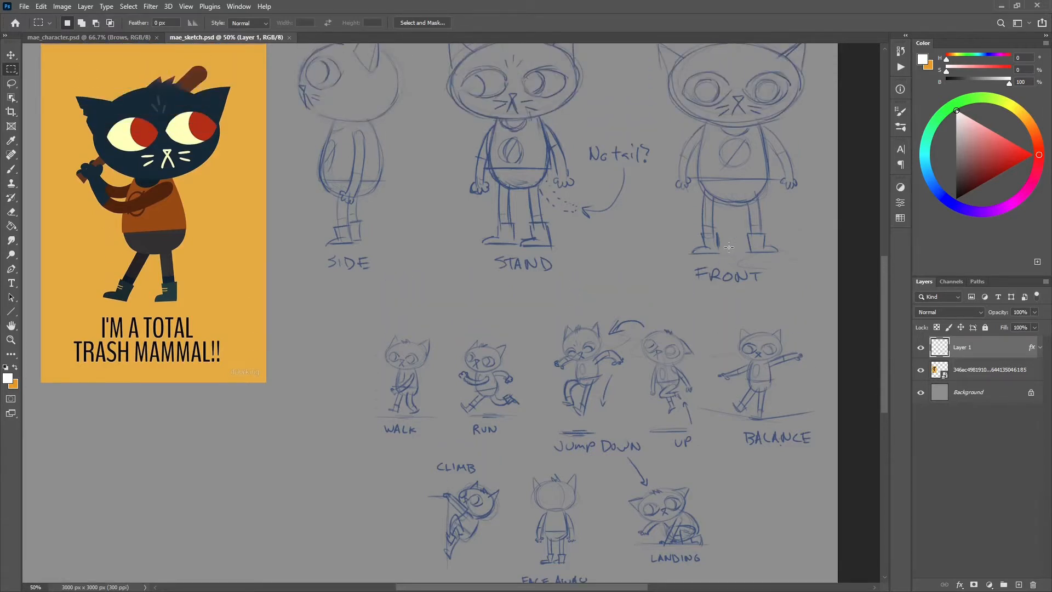
{"action": "scroll", "coordinate": [729, 247], "scroll_direction": "down", "scroll_amount": 1}
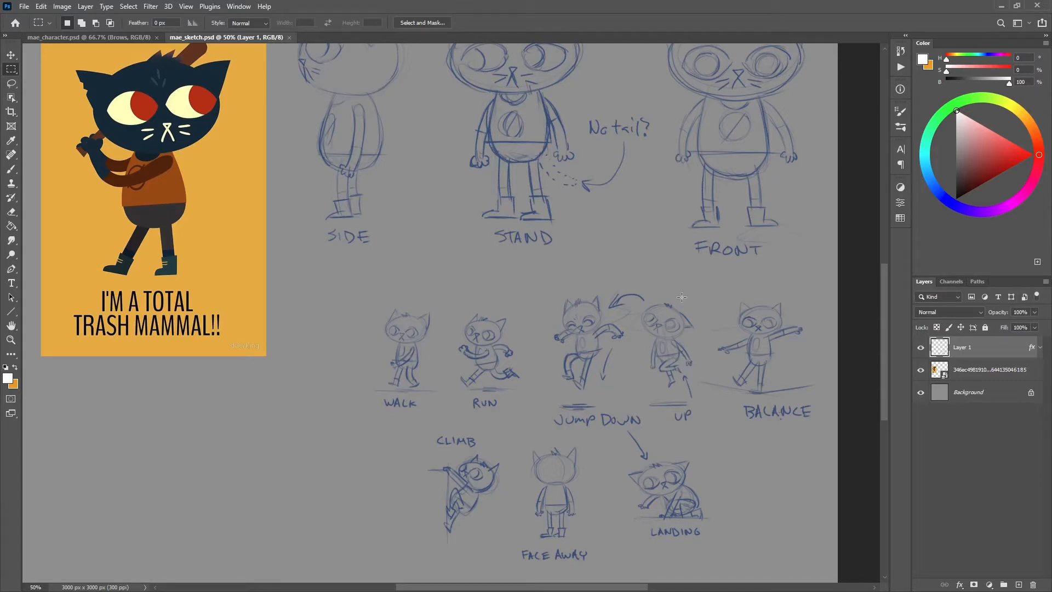
{"action": "scroll", "coordinate": [682, 297], "scroll_direction": "down", "scroll_amount": 1}
{"action": "scroll", "coordinate": [682, 296], "scroll_direction": "up", "scroll_amount": 1}
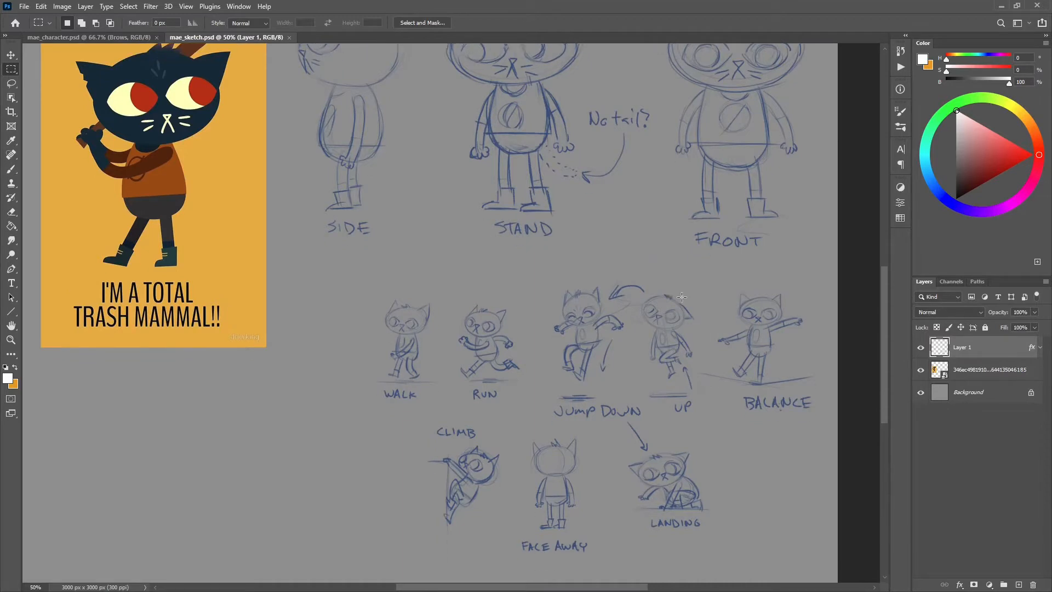
Point out the face-away and landing pose sketches below the jump poses with rectangular marquee selections, deselecting after each
{"action": "scroll", "coordinate": [730, 320], "scroll_direction": "down", "scroll_amount": 1}
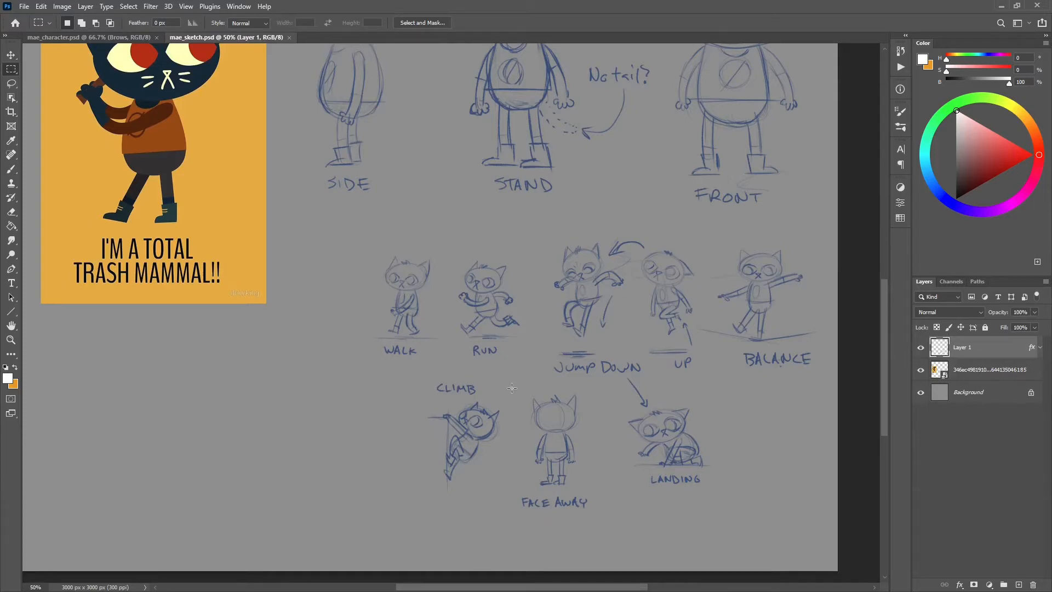
{"action": "left_click_drag", "start_coordinate": [513, 388], "coordinate": [608, 516]}
{"action": "key", "text": "ctrl+d"}
{"action": "left_click_drag", "start_coordinate": [723, 404], "coordinate": [621, 488]}
{"action": "key", "text": "ctrl+d"}
{"action": "scroll", "coordinate": [670, 445], "scroll_direction": "up", "scroll_amount": 1}
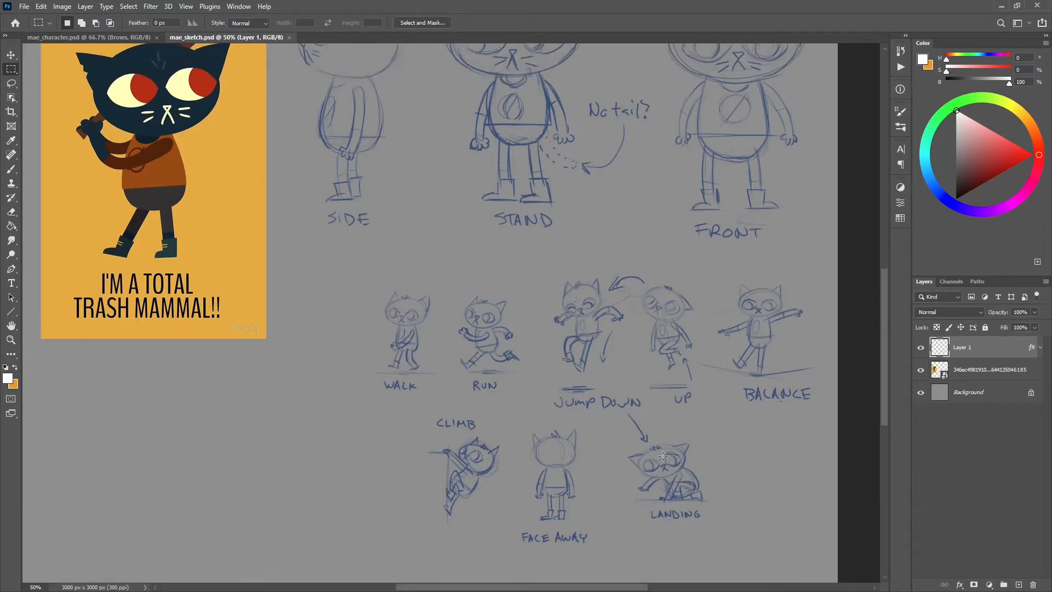
{"action": "mouse_move", "coordinate": [715, 431]}
{"action": "left_mouse_down"}
{"action": "mouse_move", "coordinate": [610, 505]}
{"action": "mouse_move", "coordinate": [617, 519]}
{"action": "left_mouse_up"}
{"action": "left_click", "coordinate": [662, 404]}
{"action": "scroll", "coordinate": [637, 474], "scroll_direction": "up", "scroll_amount": 1}
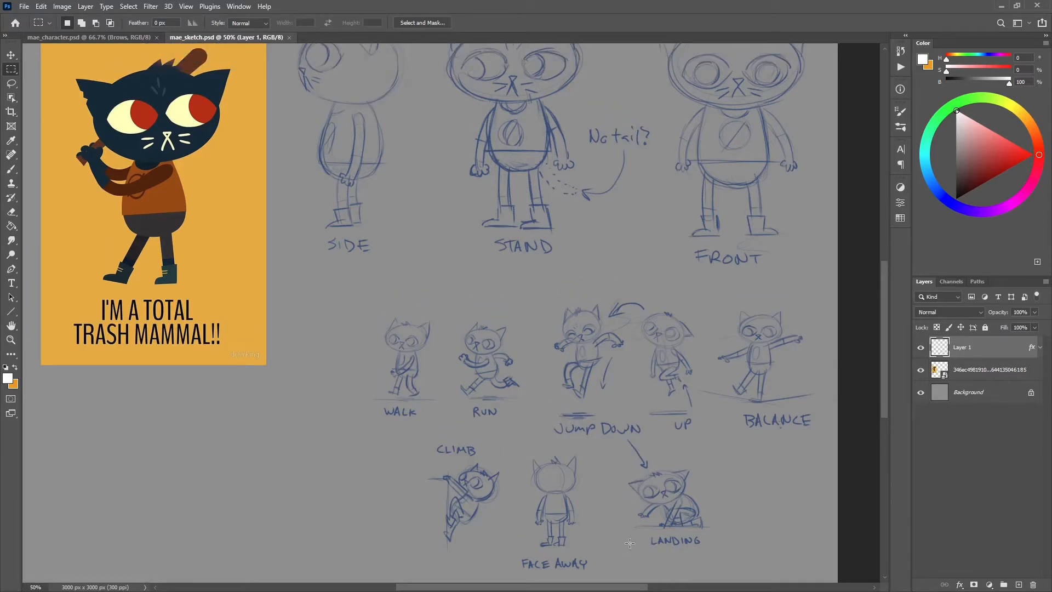
{"action": "scroll", "coordinate": [642, 471], "scroll_direction": "up", "scroll_amount": 1}
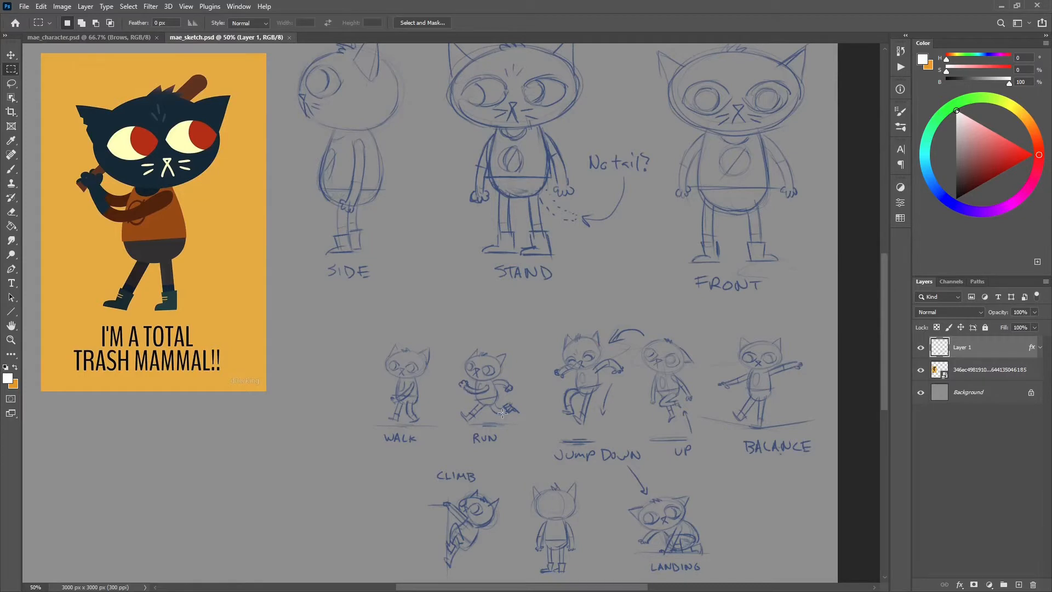
{"action": "scroll", "coordinate": [497, 406], "scroll_direction": "down", "scroll_amount": 1}
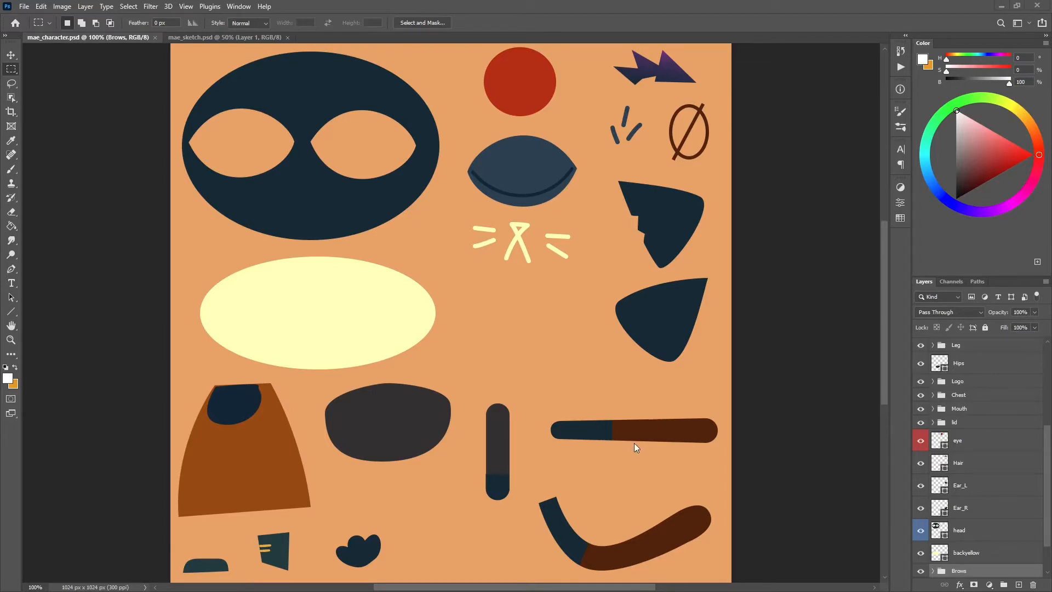
Hide the orange Layer 0 background of mae_character.psd to show the transparency behind the body parts, and show it again
{"action": "scroll", "coordinate": [1008, 505], "scroll_direction": "down", "scroll_amount": 2}
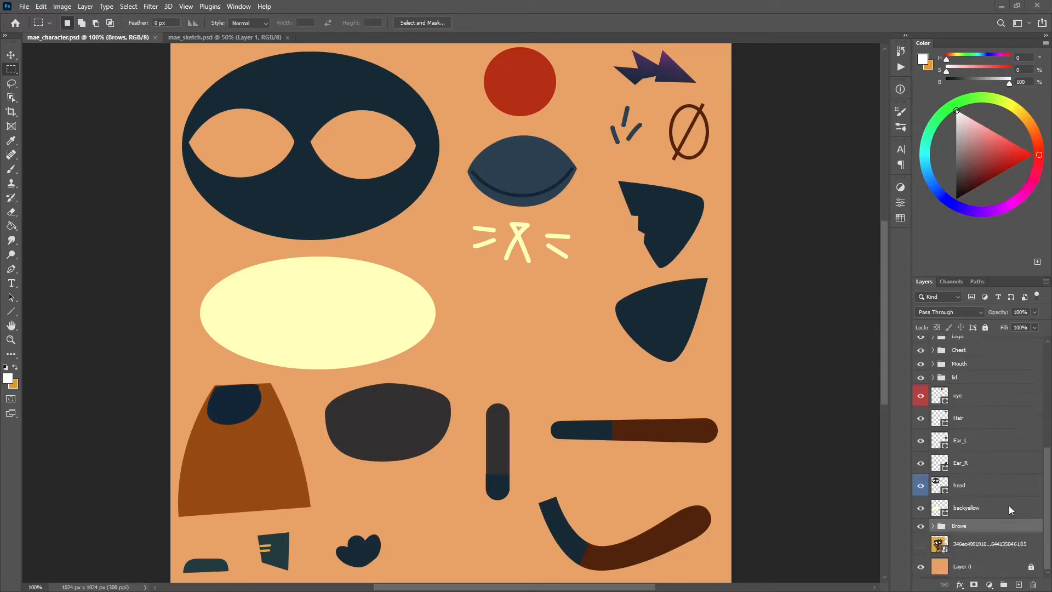
{"action": "left_click", "coordinate": [921, 567]}
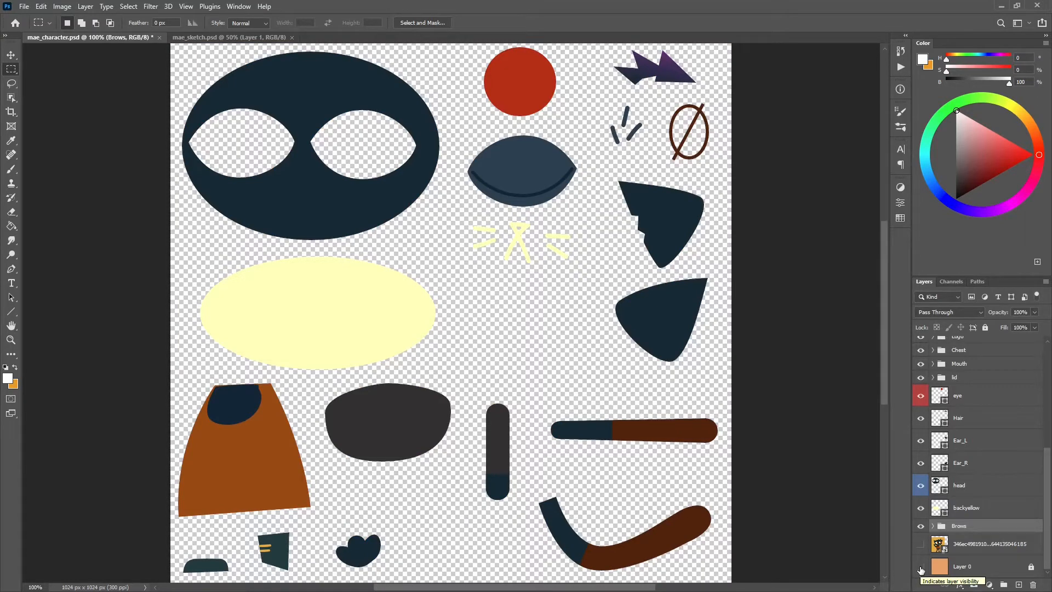
{"action": "left_click", "coordinate": [922, 567]}
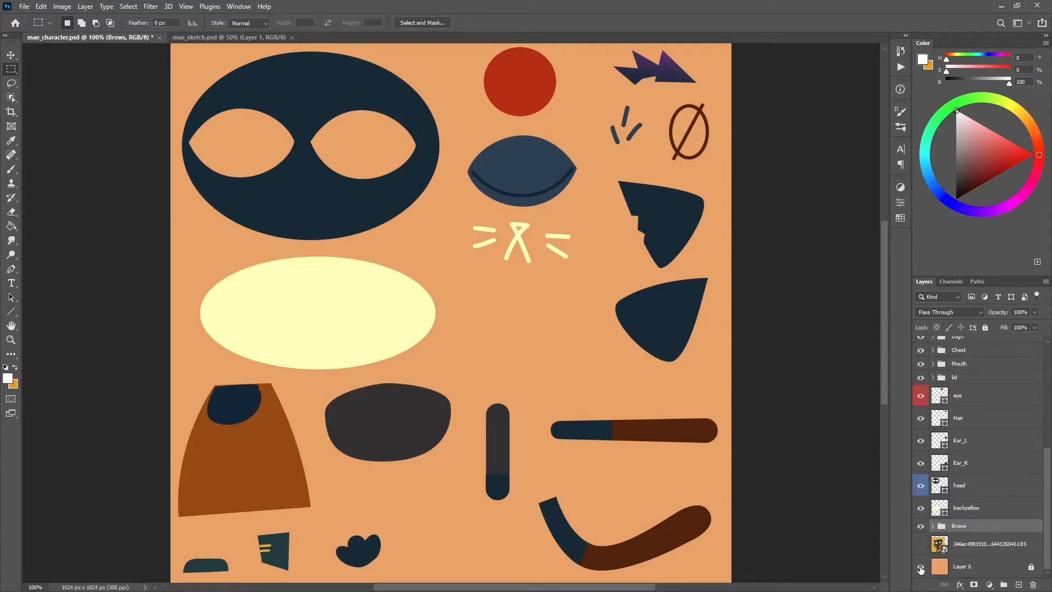
Show the yellow reference picture layer, check the document's pixel dimensions in Image Size, and cancel without resizing
{"action": "left_click", "coordinate": [922, 544]}
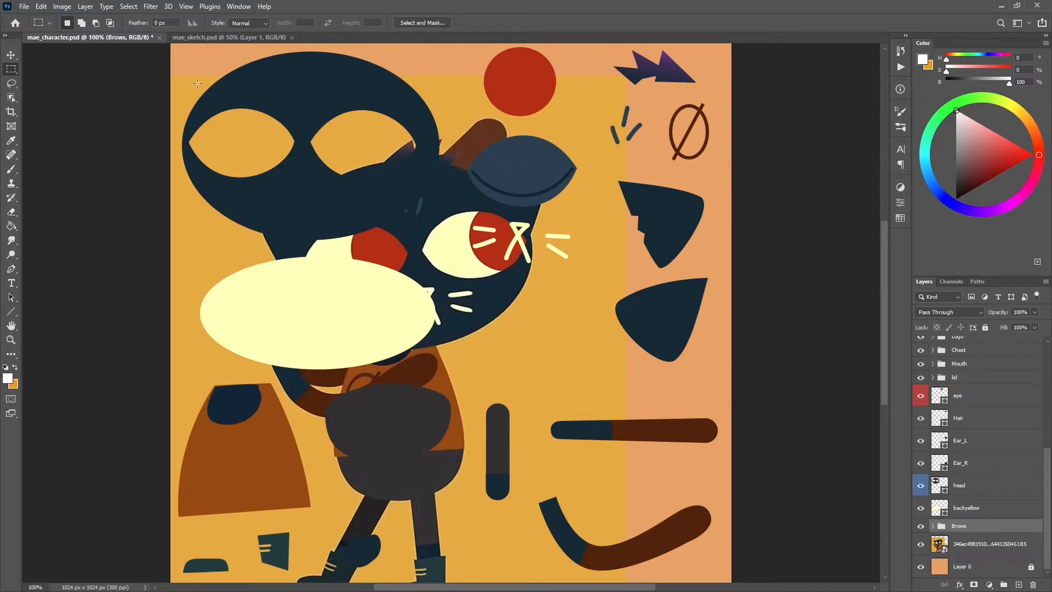
{"action": "left_click", "coordinate": [68, 7]}
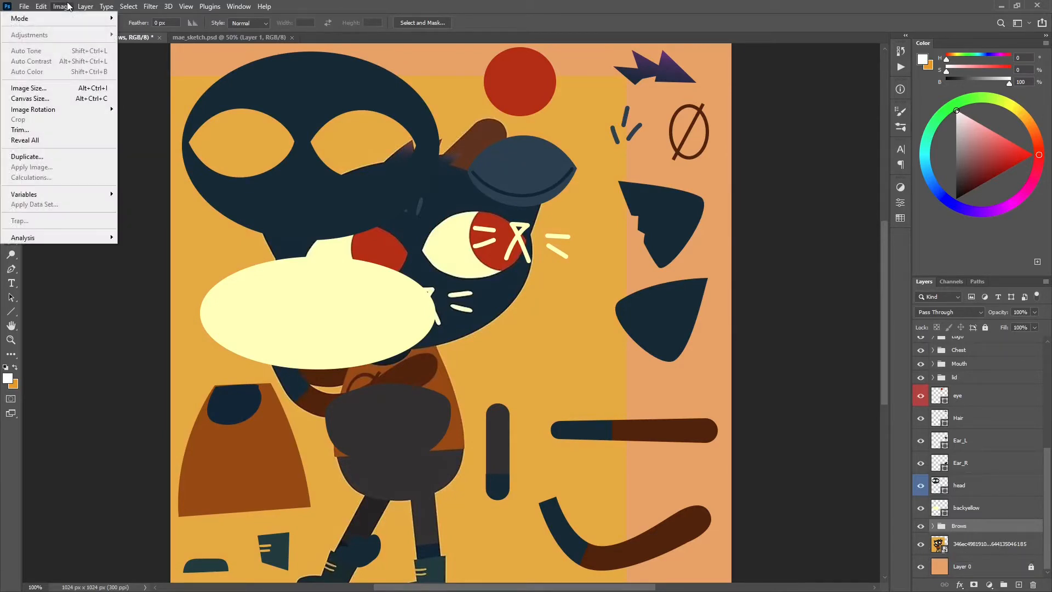
{"action": "left_click", "coordinate": [63, 88]}
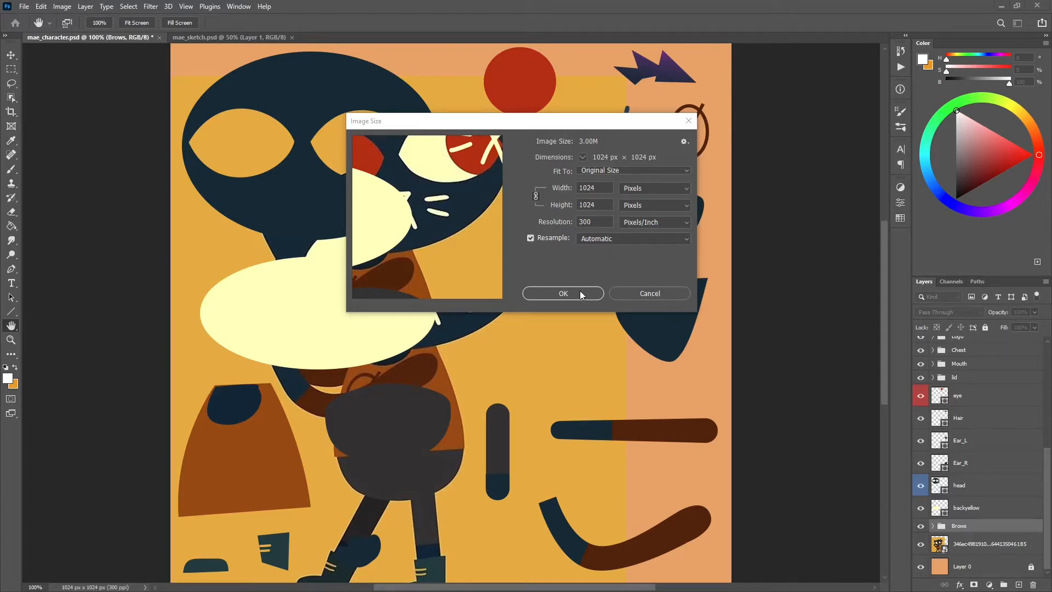
{"action": "left_click", "coordinate": [629, 291]}
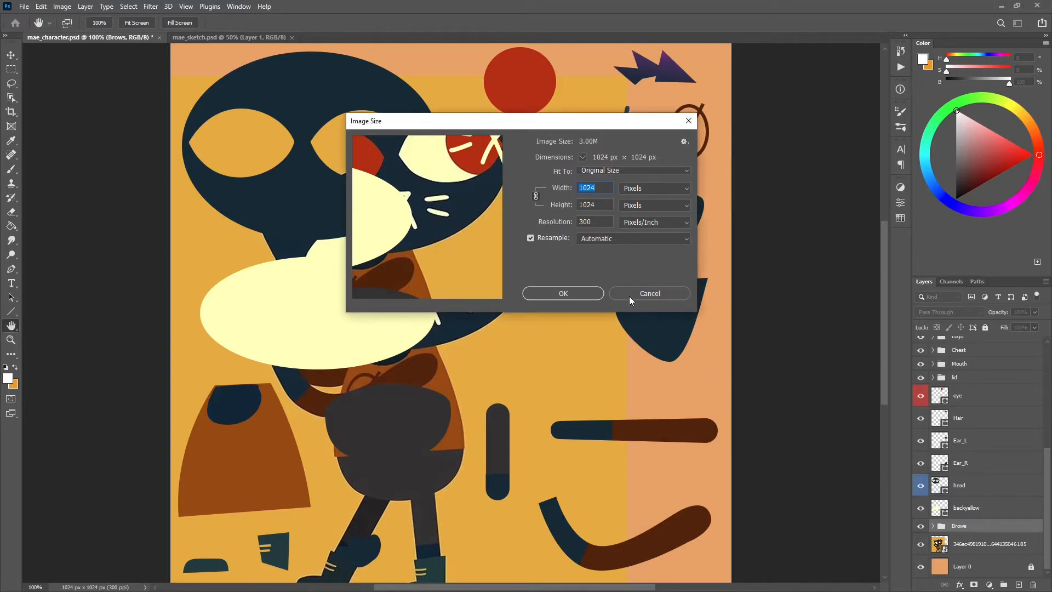
{"action": "left_click", "coordinate": [630, 296]}
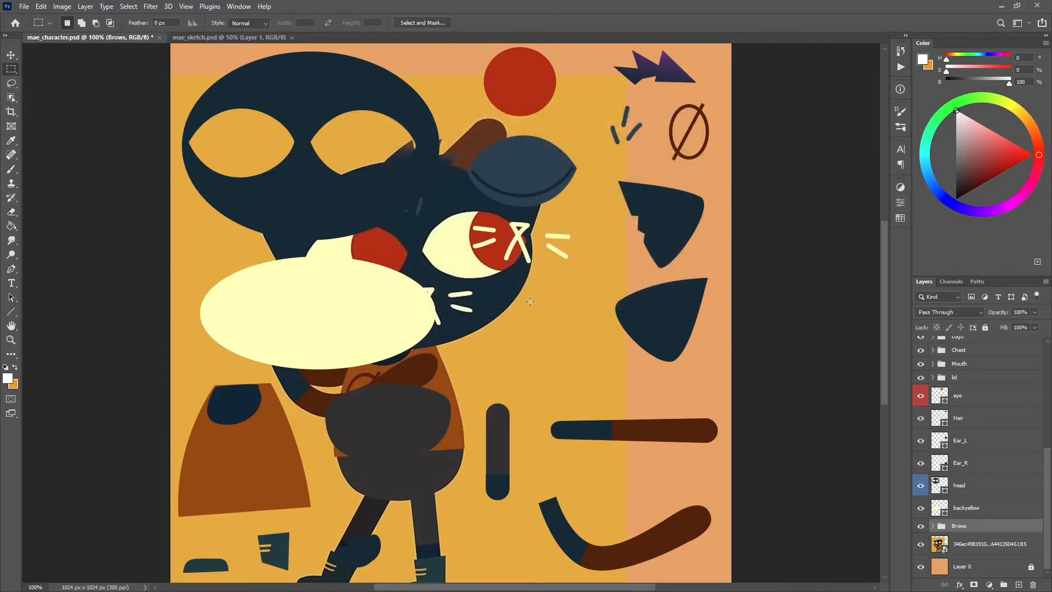
Examine the pixel quality of the reference's whiskers and the yellow ellipse's edge at 700% zoom
{"action": "key", "text": "ctrl+plus"}
{"action": "key", "text": "ctrl+plus"}
{"action": "key", "text": "ctrl+plus"}
{"action": "key", "text": "ctrl+plus"}
{"action": "key", "text": "ctrl+plus"}
{"action": "key", "text": "ctrl+plus"}
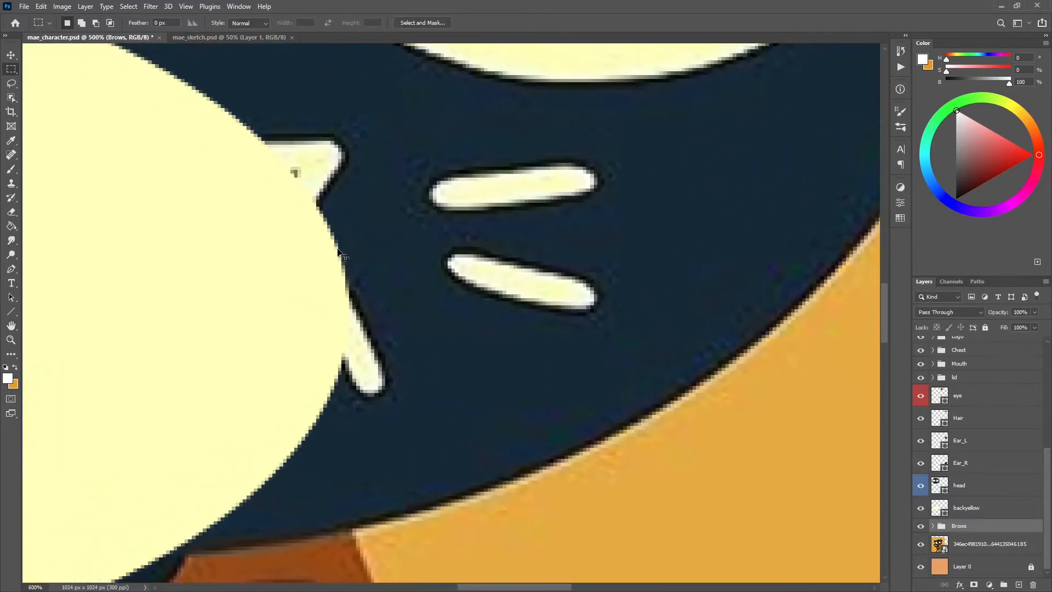
{"action": "key", "text": "ctrl+plus"}
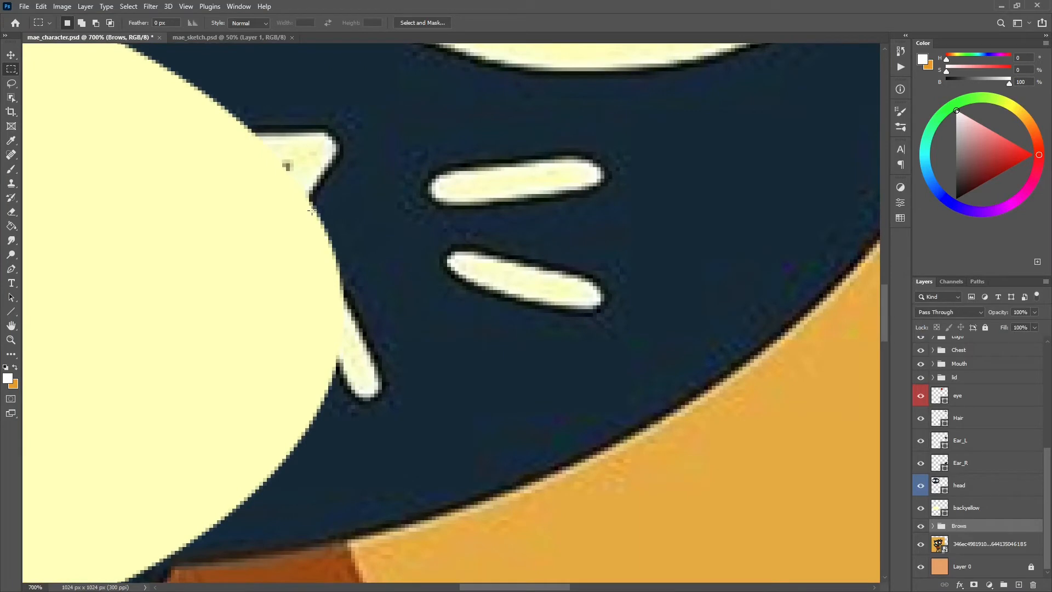
Hide the reference picture layer and mark the yellow ellipse's upper curved edge with a marquee, returning to 100% zoom
{"action": "left_click", "coordinate": [921, 544]}
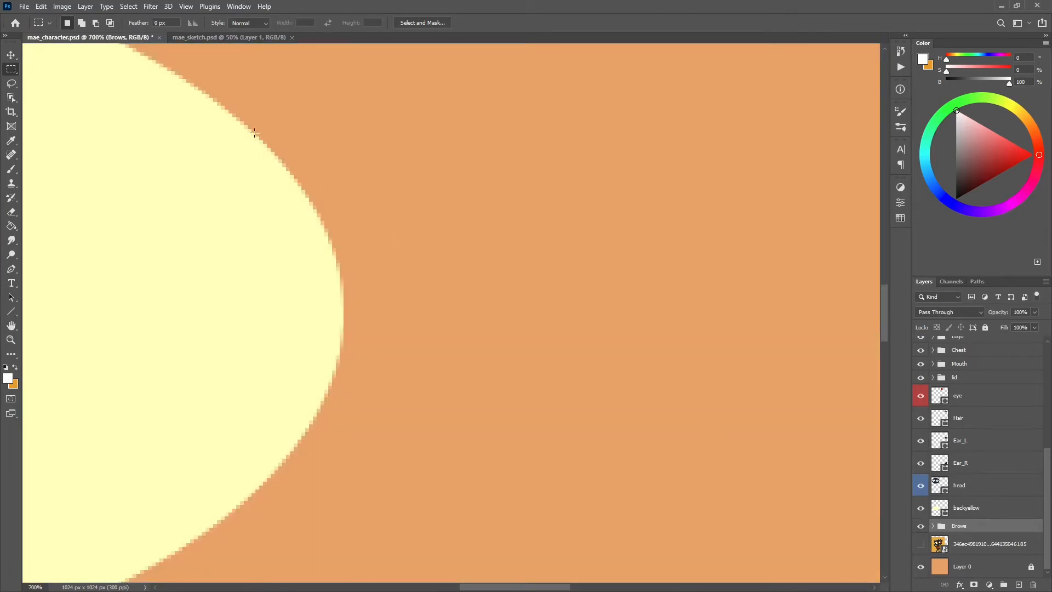
{"action": "left_click_drag", "start_coordinate": [245, 94], "coordinate": [332, 236]}
{"action": "key", "text": "ctrl+minus"}
{"action": "key", "text": "ctrl+minus"}
{"action": "key", "text": "ctrl+minus"}
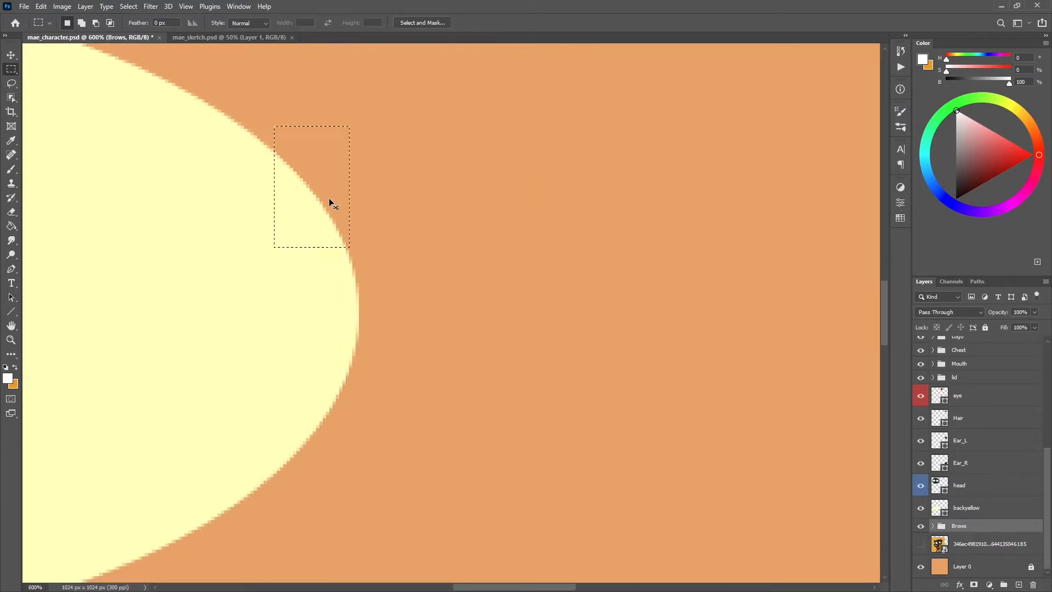
{"action": "key", "text": "ctrl+minus"}
{"action": "key", "text": "ctrl+minus"}
{"action": "key", "text": "ctrl+minus"}
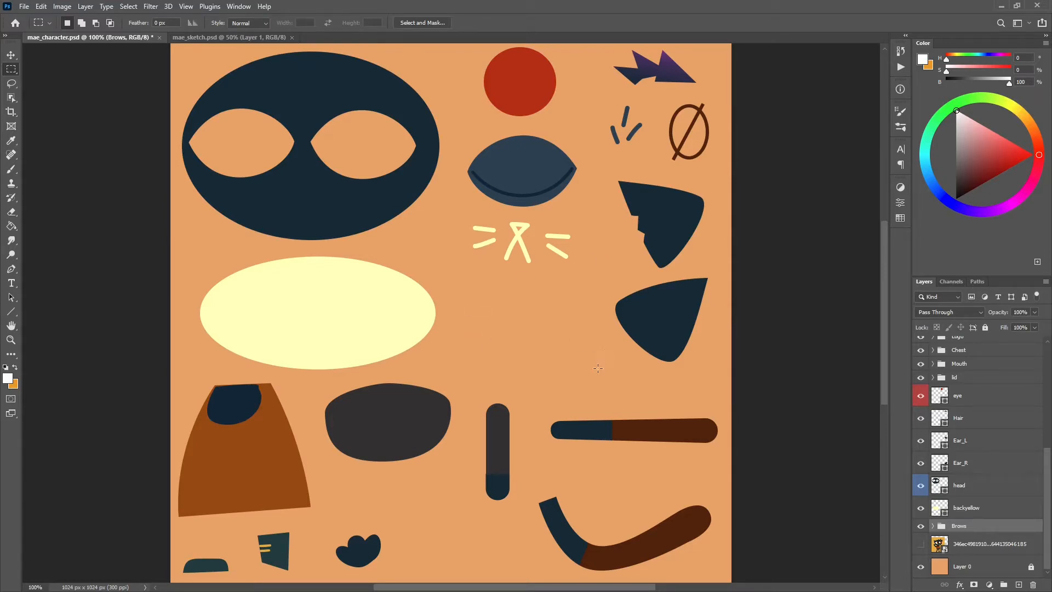
Point out both ear pieces with a marquee, deselect, and move the notched Ear_L piece slightly left with the Move tool
{"action": "left_click_drag", "start_coordinate": [598, 368], "coordinate": [713, 171]}
{"action": "left_click", "coordinate": [638, 211]}
{"action": "left_click", "coordinate": [11, 56]}
{"action": "left_click", "coordinate": [677, 219], "text": "ctrl"}
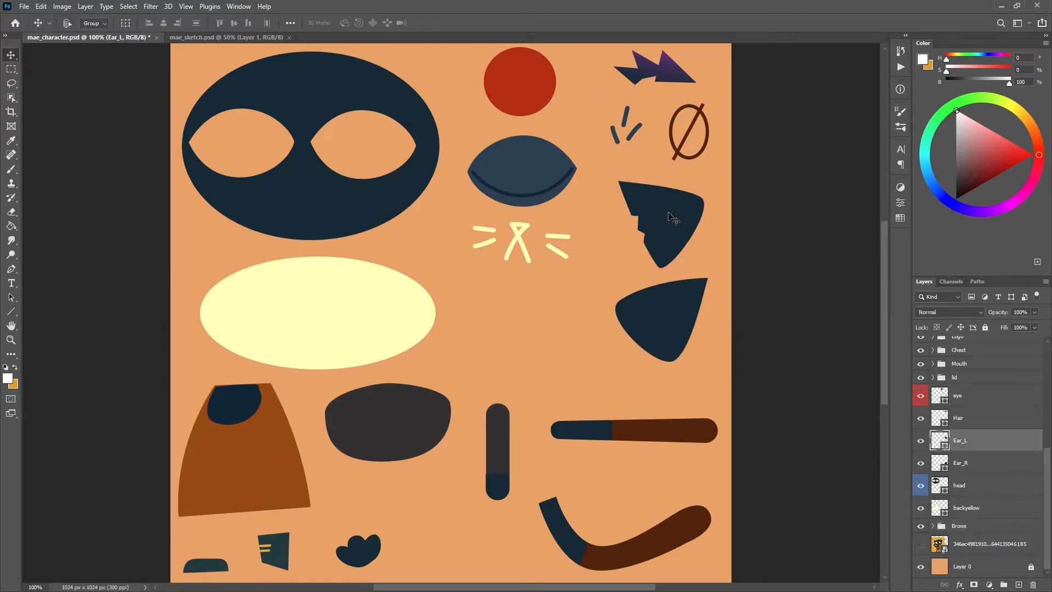
{"action": "left_click_drag", "start_coordinate": [677, 225], "coordinate": [653, 232]}
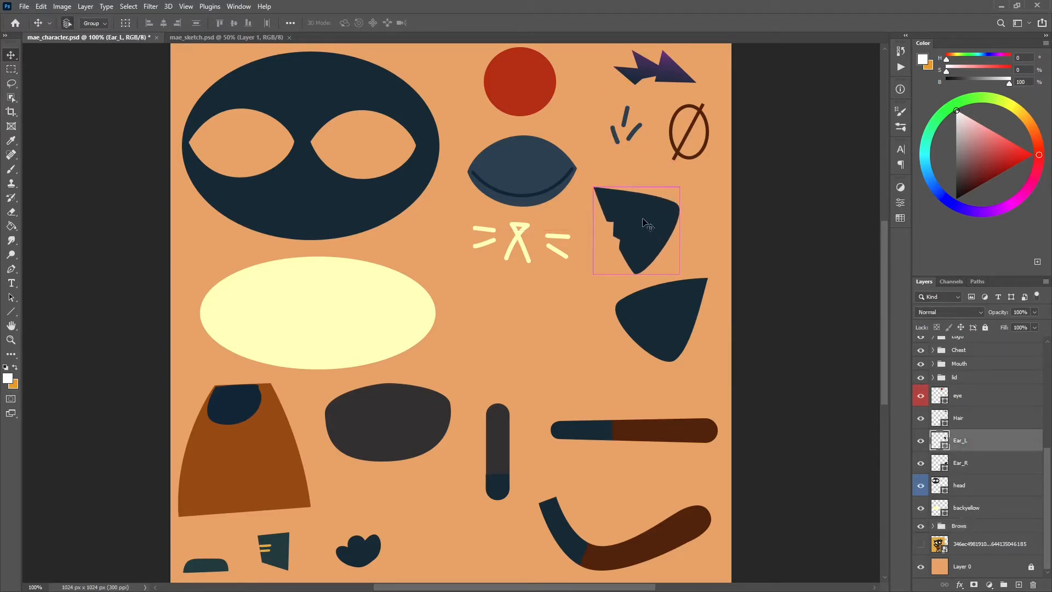
Try rotating Ear_L in Free Transform about a pivot shifted toward its lower right, and undo the rotation
{"action": "key", "text": "ctrl+t"}
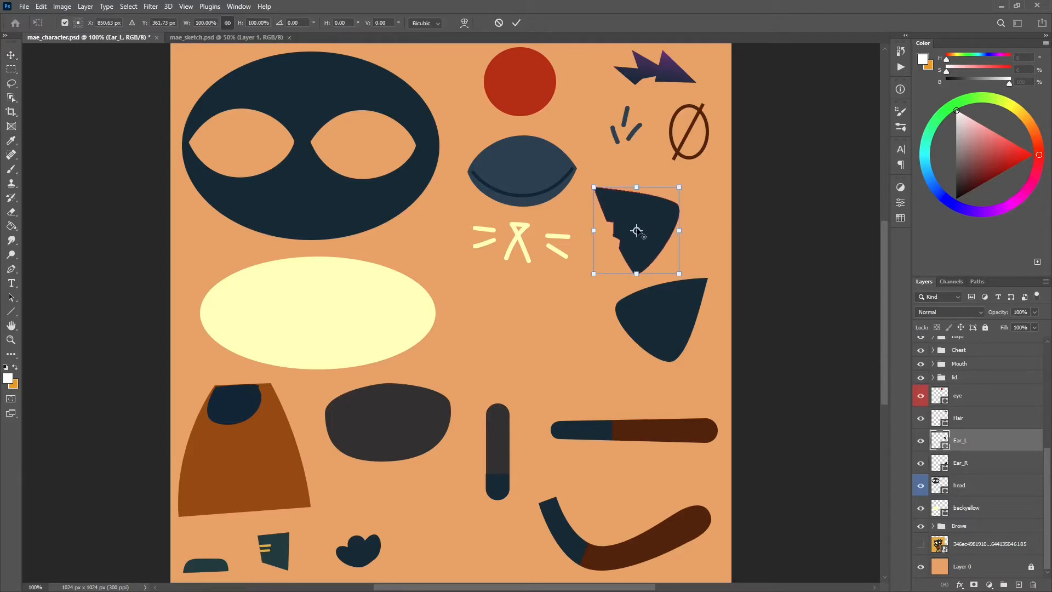
{"action": "left_click_drag", "start_coordinate": [636, 230], "coordinate": [657, 238]}
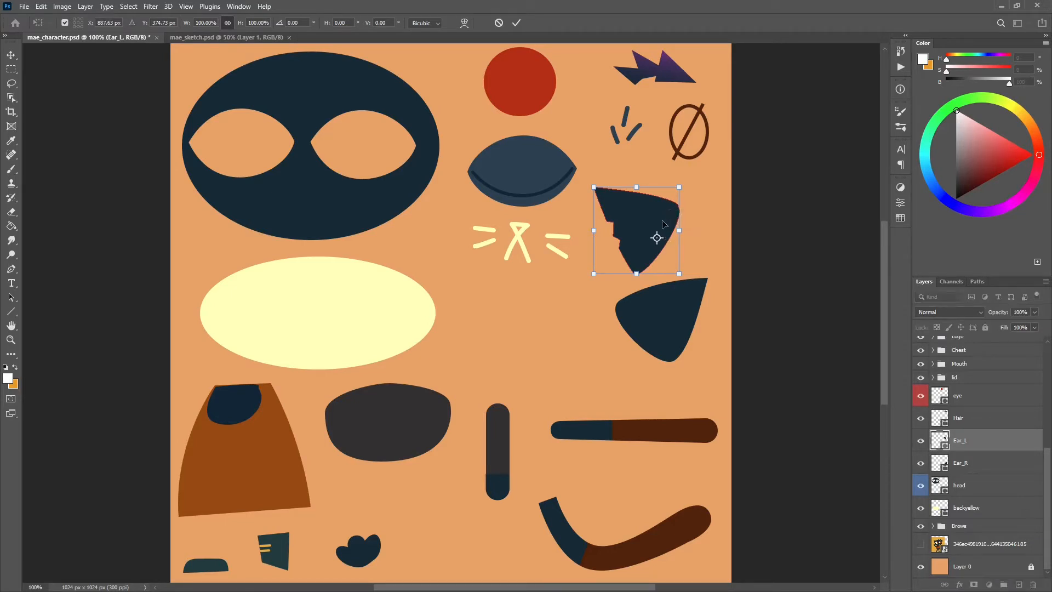
{"action": "left_click_drag", "start_coordinate": [689, 178], "coordinate": [671, 165]}
{"action": "left_click_drag", "start_coordinate": [663, 211], "coordinate": [610, 154]}
{"action": "key", "text": "ctrl+z"}
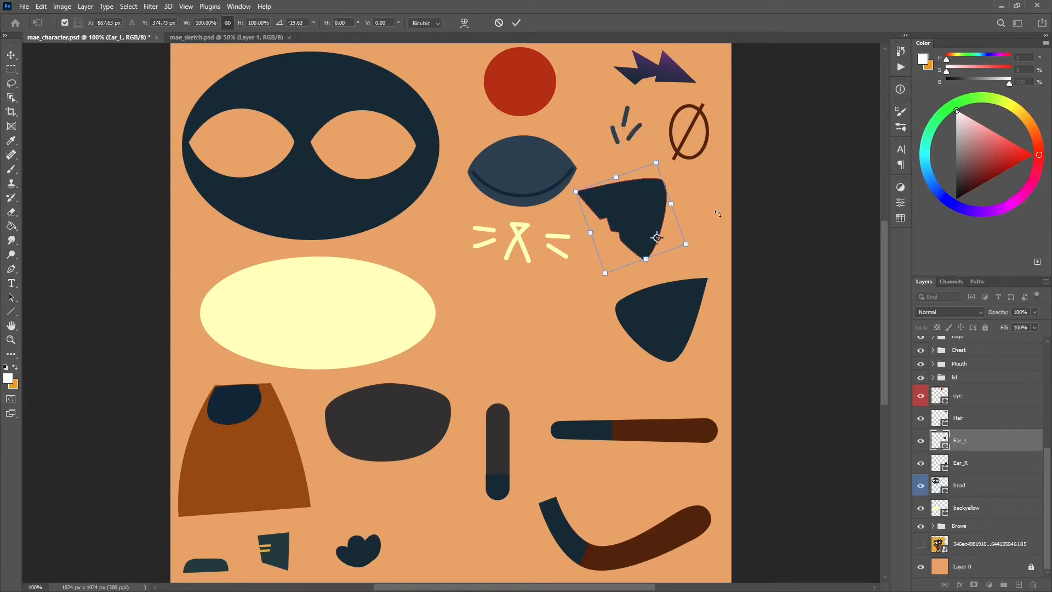
{"action": "key", "text": "ctrl+z"}
Try rotating Ear_L about a pivot placed below it at about X 912.6 px, Y 448.7 px, then undo everything and cancel the transform
{"action": "left_click_drag", "start_coordinate": [664, 165], "coordinate": [671, 198]}
{"action": "mouse_move", "coordinate": [682, 204]}
{"action": "left_mouse_down"}
{"action": "mouse_move", "coordinate": [673, 185]}
{"action": "mouse_move", "coordinate": [691, 221]}
{"action": "left_mouse_up"}
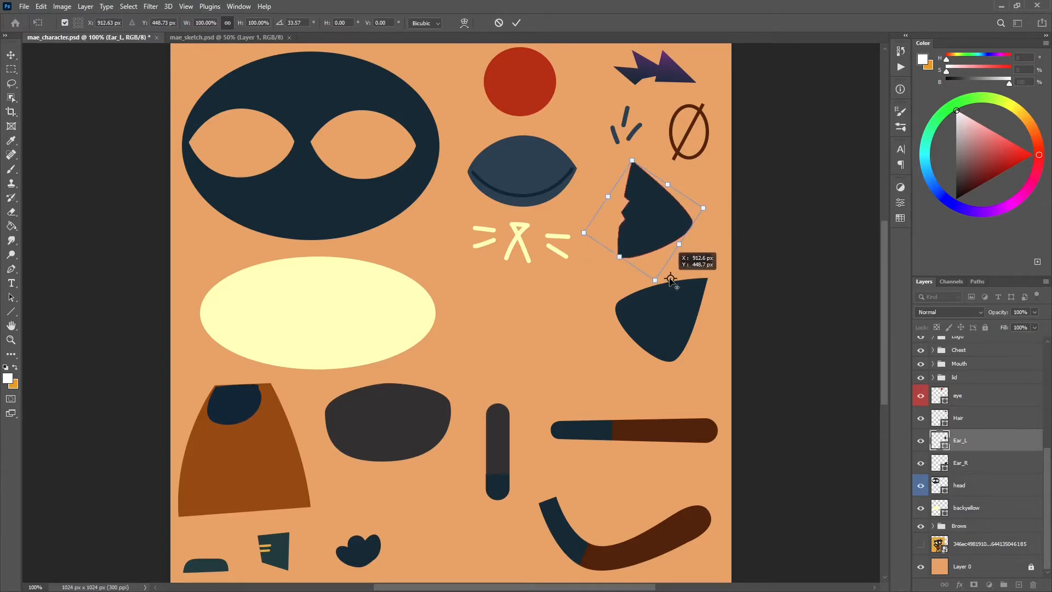
{"action": "left_click_drag", "start_coordinate": [718, 187], "coordinate": [630, 209]}
{"action": "key", "text": "ctrl+z"}
{"action": "key", "text": "ctrl+z"}
{"action": "key", "text": "ctrl+z"}
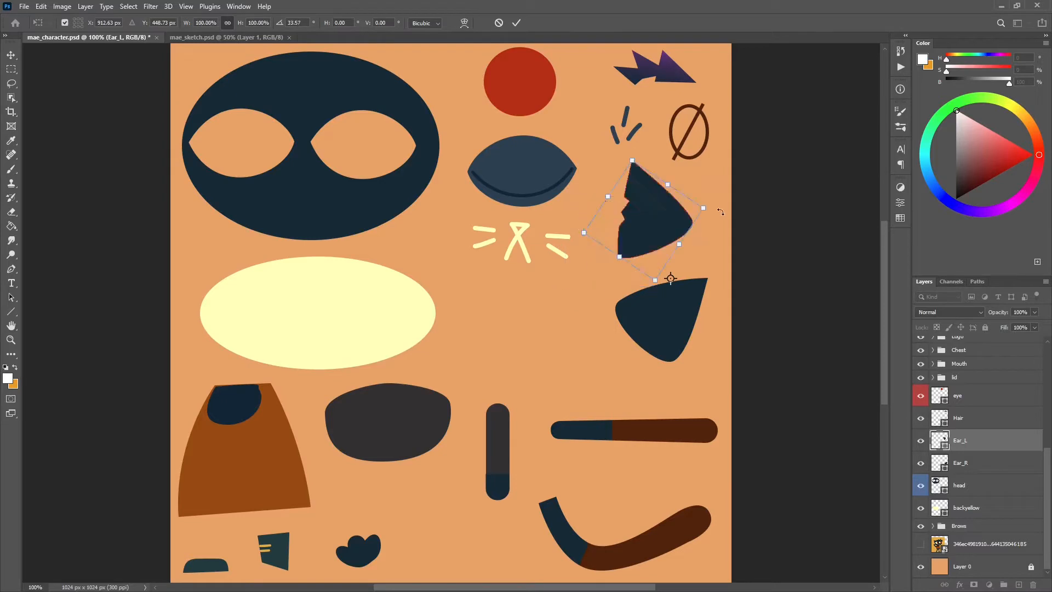
{"action": "key", "text": "ctrl+z"}
{"action": "key", "text": "ctrl+z"}
{"action": "key", "text": "ctrl+z"}
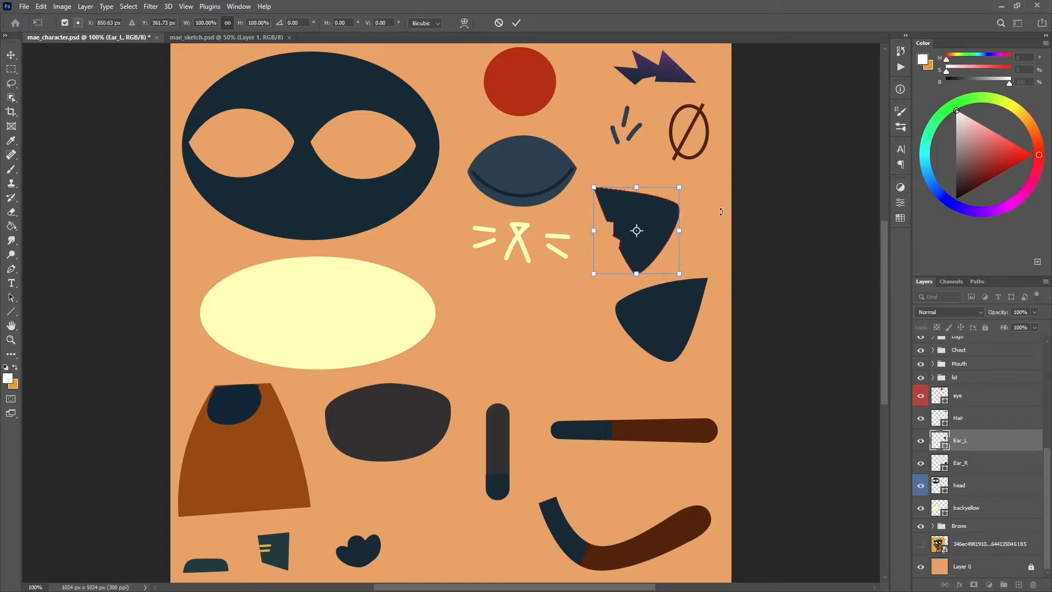
{"action": "key", "text": "Escape"}
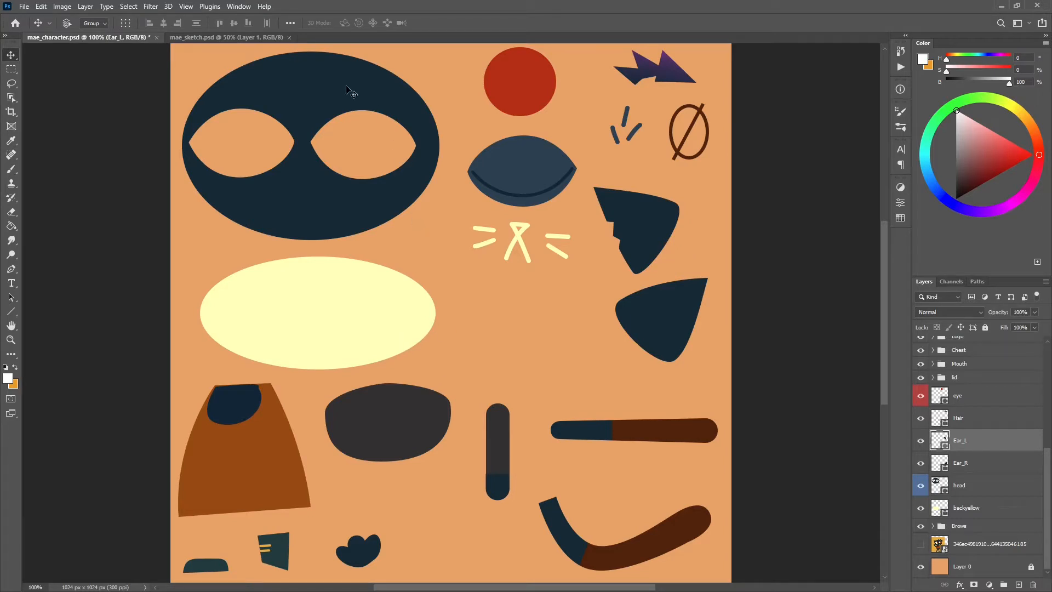
Select the head piece and hide and show Layer 0 twice to demonstrate its transparent eye holes
{"action": "key", "text": "ctrl"}
{"action": "left_click", "coordinate": [347, 90], "text": "ctrl"}
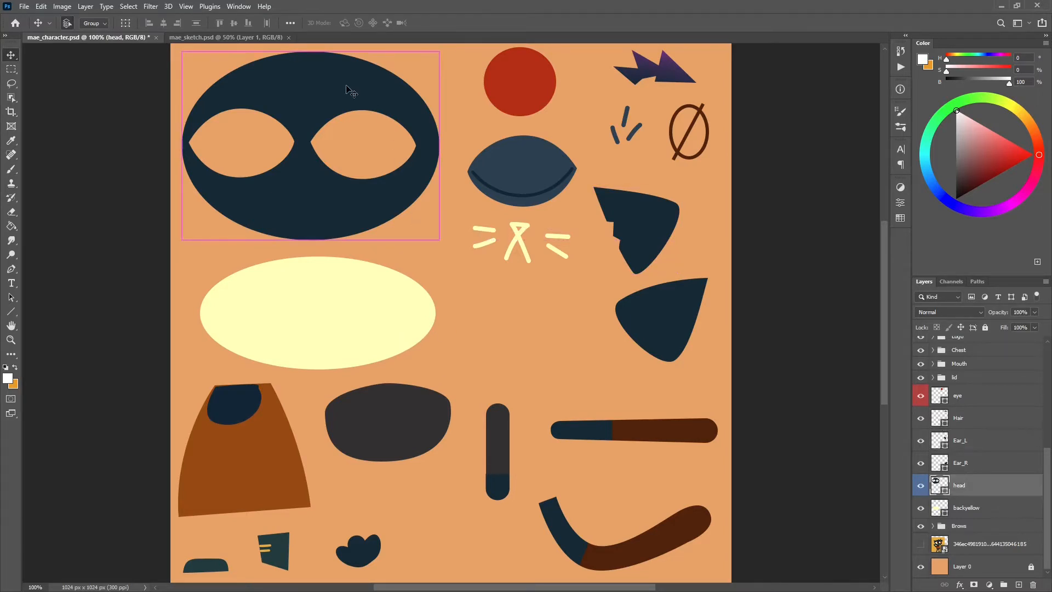
{"action": "left_click", "coordinate": [921, 568]}
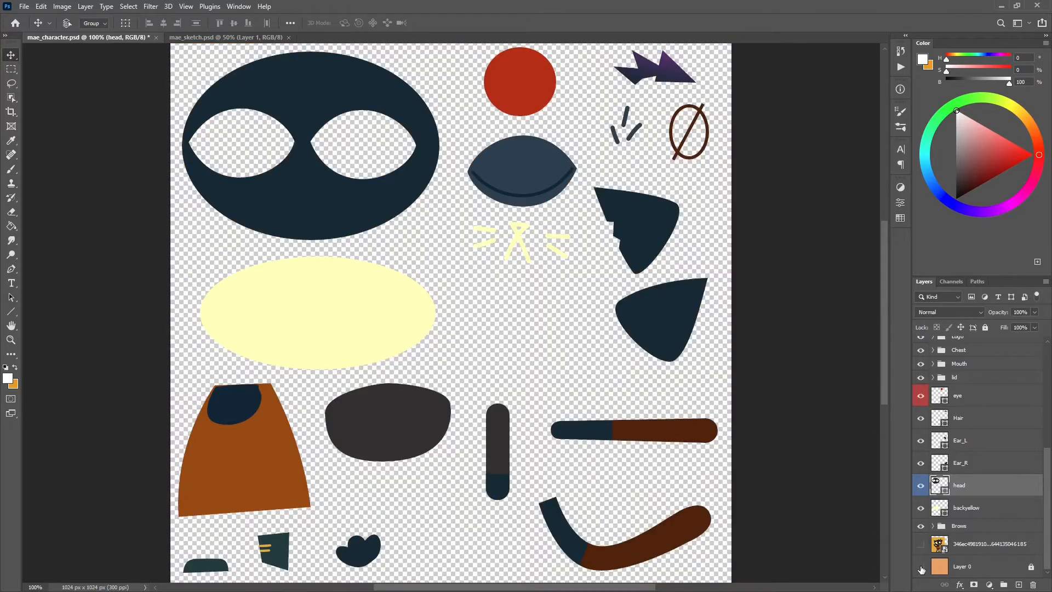
{"action": "left_click", "coordinate": [921, 568]}
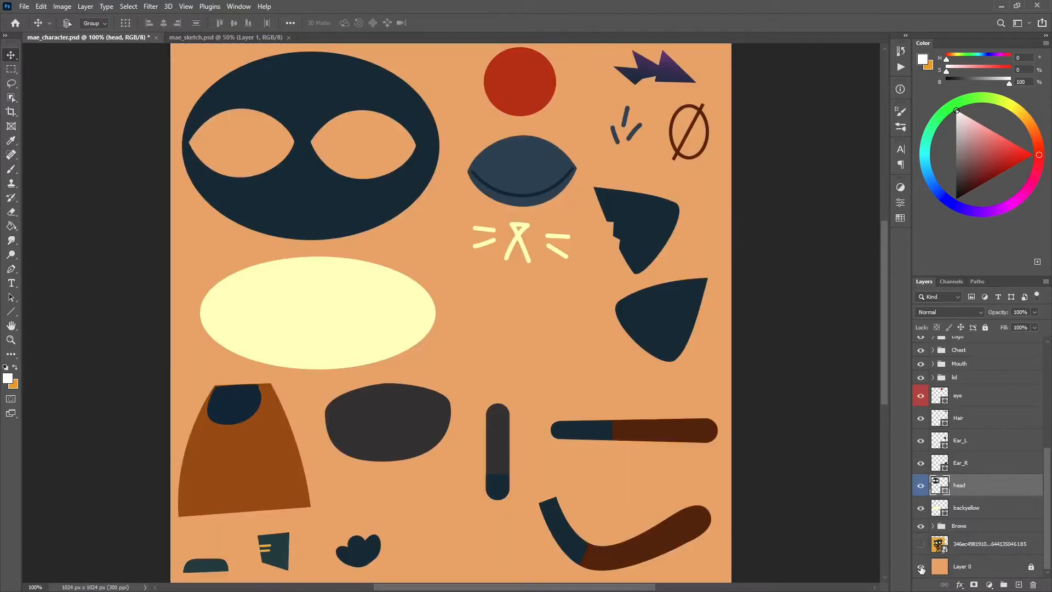
{"action": "left_click", "coordinate": [921, 568]}
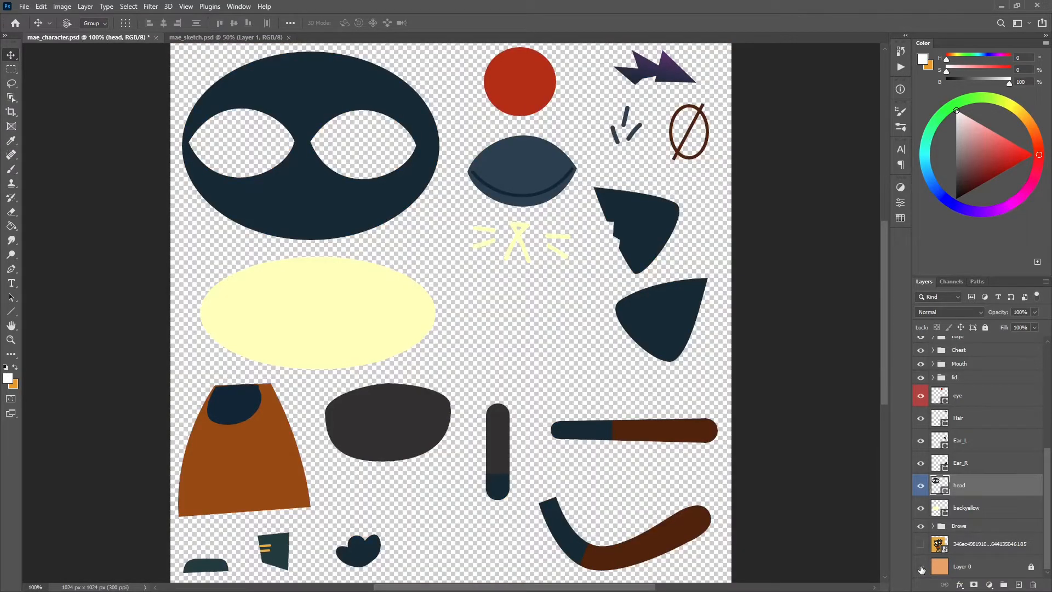
{"action": "left_click", "coordinate": [921, 568]}
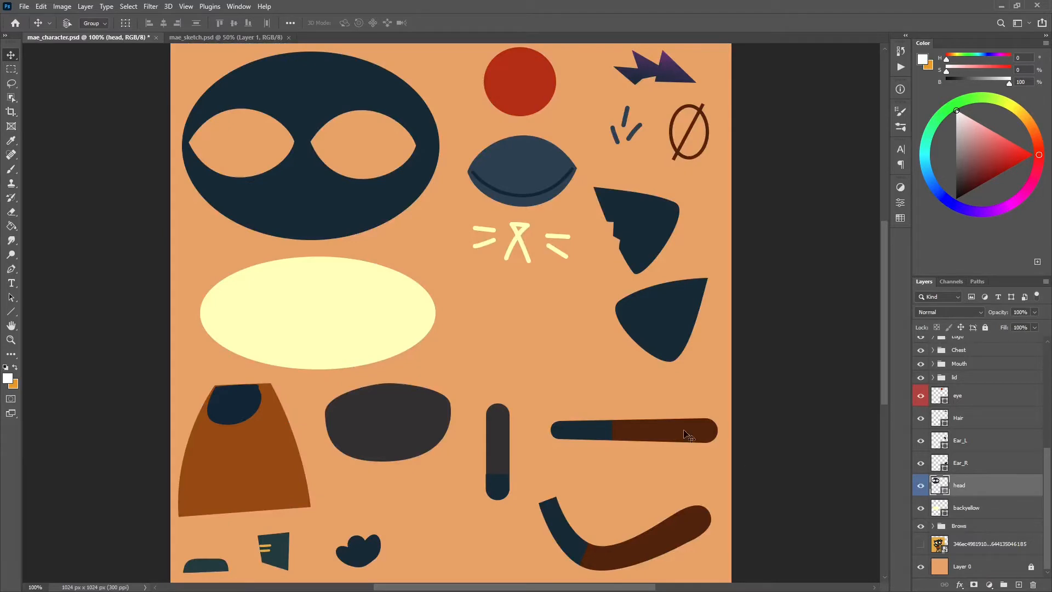
Move the backyellow ellipse behind the head's eye holes, and place the red eye circle over the inner part of the right eye
{"action": "left_click", "coordinate": [357, 306], "text": "ctrl"}
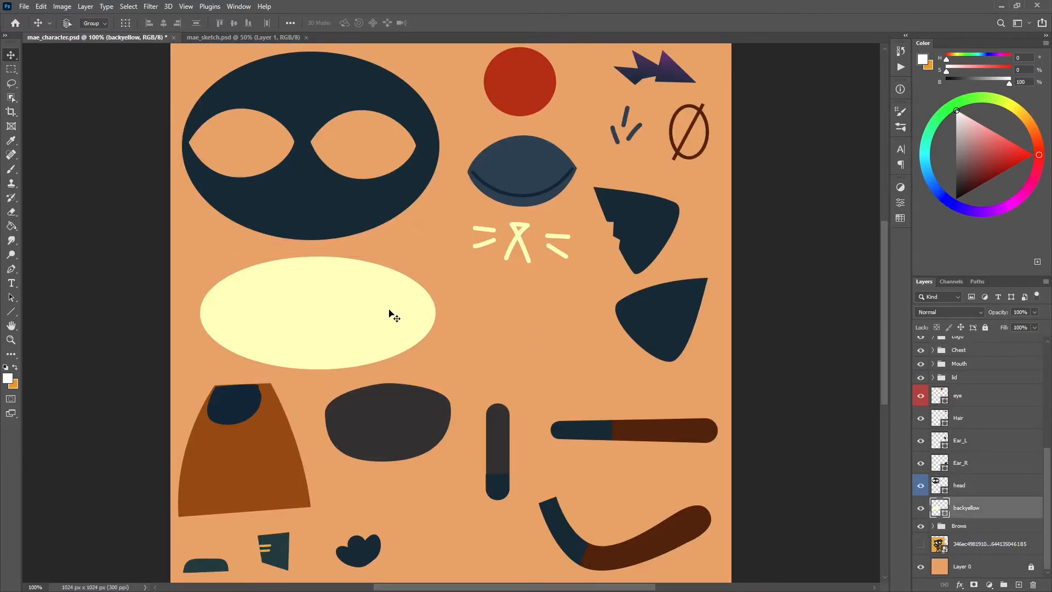
{"action": "left_click_drag", "start_coordinate": [390, 323], "coordinate": [378, 157]}
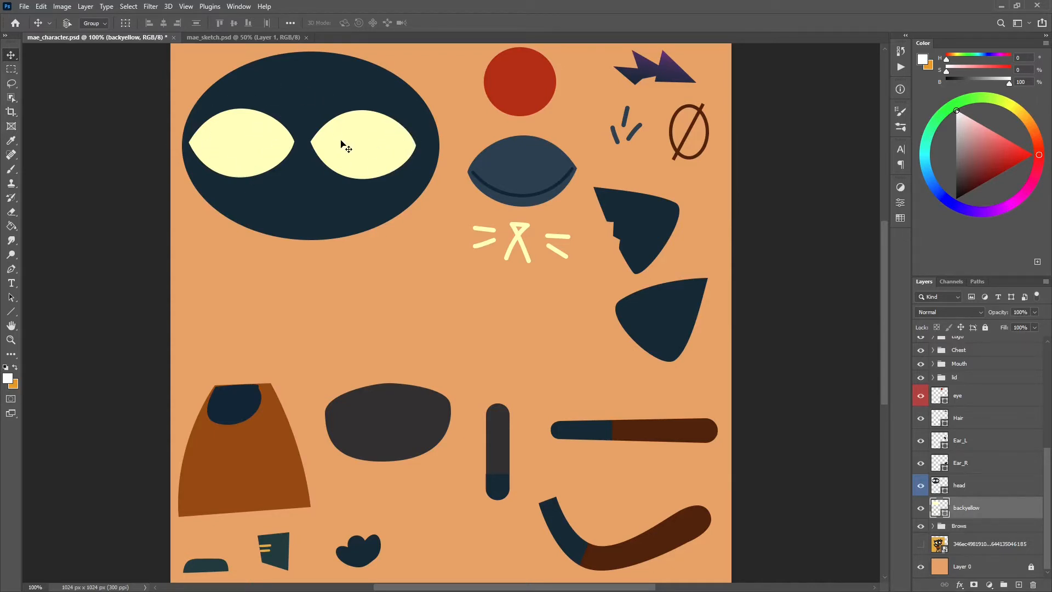
{"action": "left_click", "coordinate": [535, 88]}
{"action": "left_click_drag", "start_coordinate": [541, 76], "coordinate": [353, 138]}
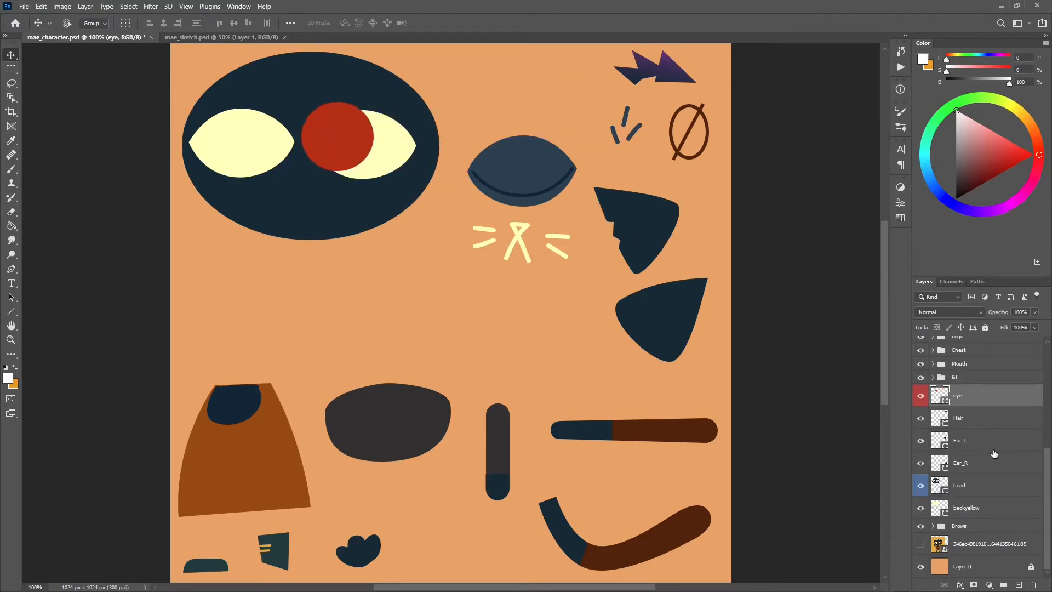
Move the eye layer between head and backyellow, and place a copy of the red circle in the other eye hole
{"action": "left_click", "coordinate": [959, 487]}
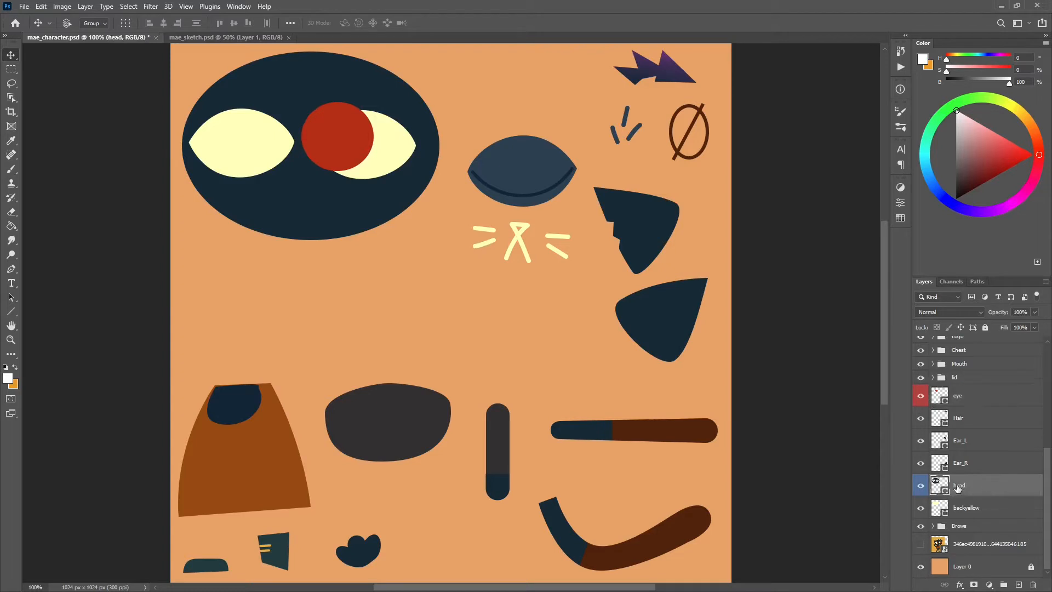
{"action": "left_click", "coordinate": [976, 507]}
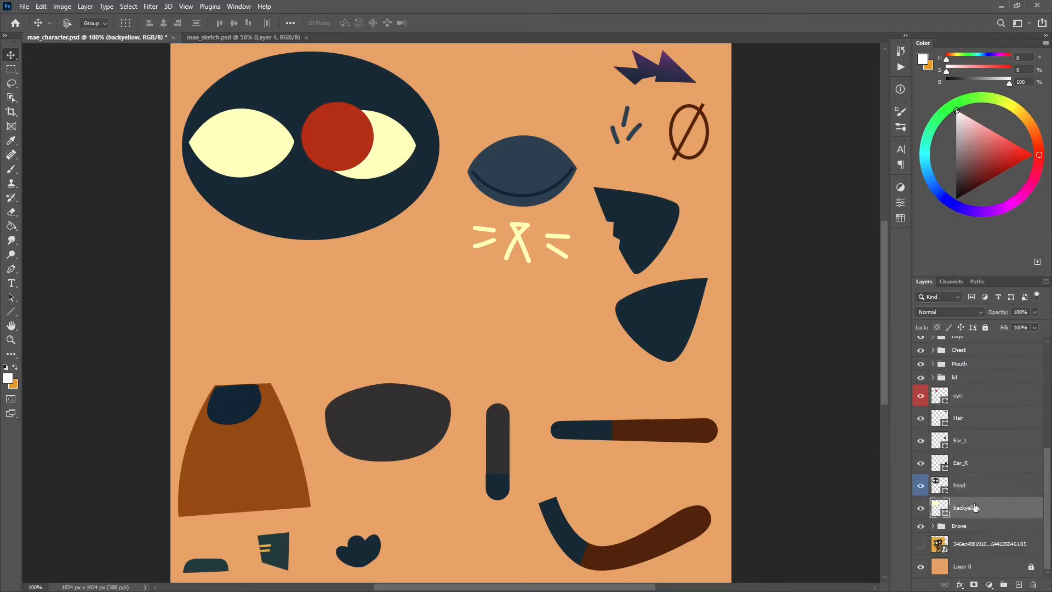
{"action": "left_click_drag", "start_coordinate": [977, 399], "coordinate": [996, 494]}
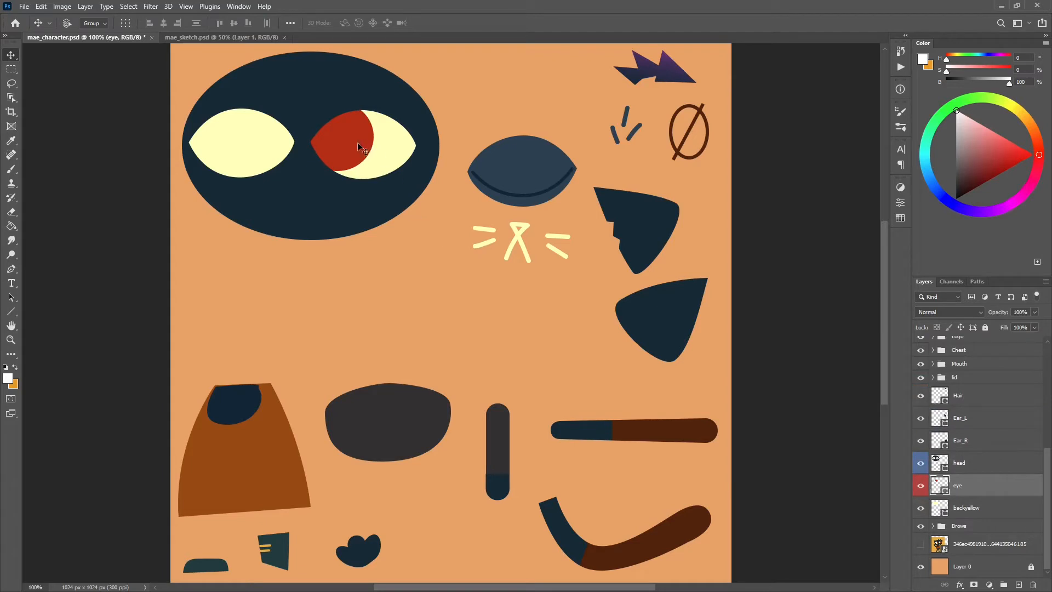
{"action": "left_click_drag", "start_coordinate": [343, 147], "coordinate": [260, 149]}
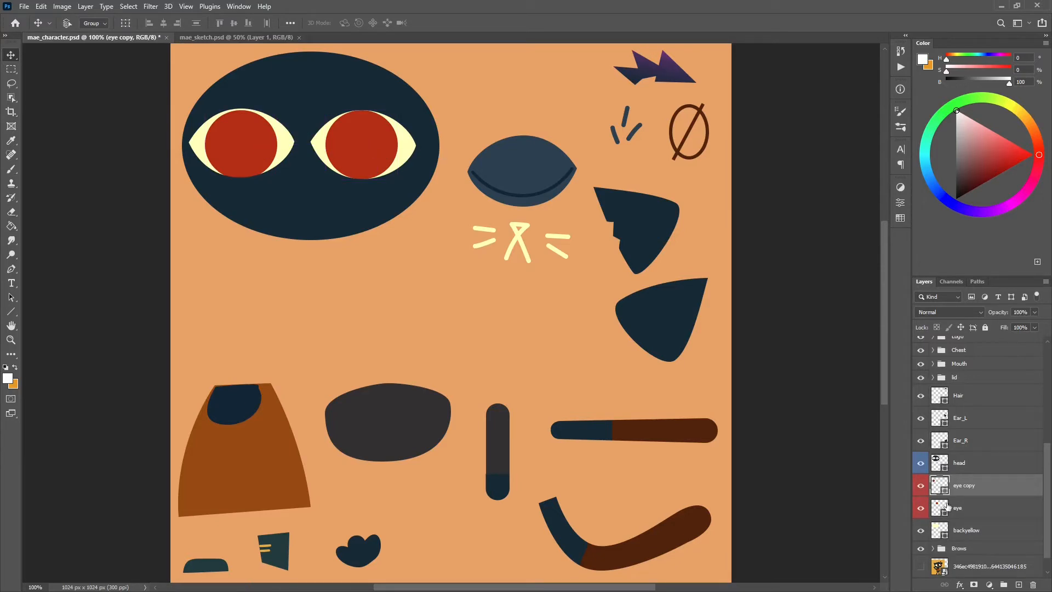
Select both eye layers together and slide the red circles around behind the head's eye holes to demonstrate the gaze
{"action": "left_click", "coordinate": [991, 511], "text": "shift"}
{"action": "mouse_move", "coordinate": [374, 155]}
{"action": "left_mouse_down"}
{"action": "mouse_move", "coordinate": [347, 156]}
{"action": "mouse_move", "coordinate": [383, 128]}
{"action": "mouse_move", "coordinate": [398, 159]}
{"action": "mouse_move", "coordinate": [365, 126]}
{"action": "mouse_move", "coordinate": [355, 169]}
{"action": "mouse_move", "coordinate": [331, 150]}
{"action": "mouse_move", "coordinate": [353, 155]}
{"action": "left_mouse_up"}
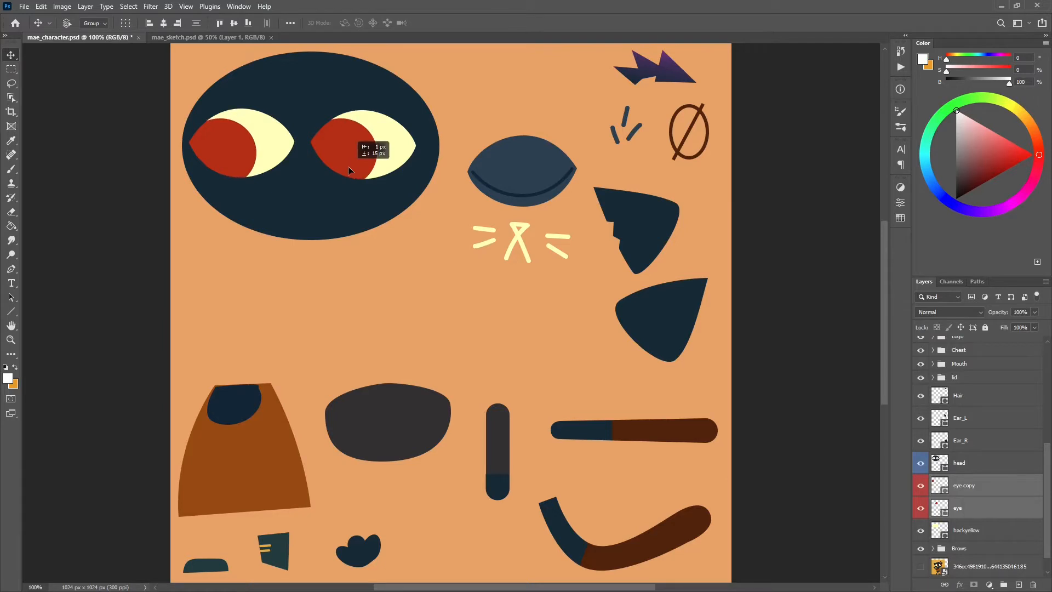
{"action": "left_click_drag", "start_coordinate": [347, 166], "coordinate": [351, 162]}
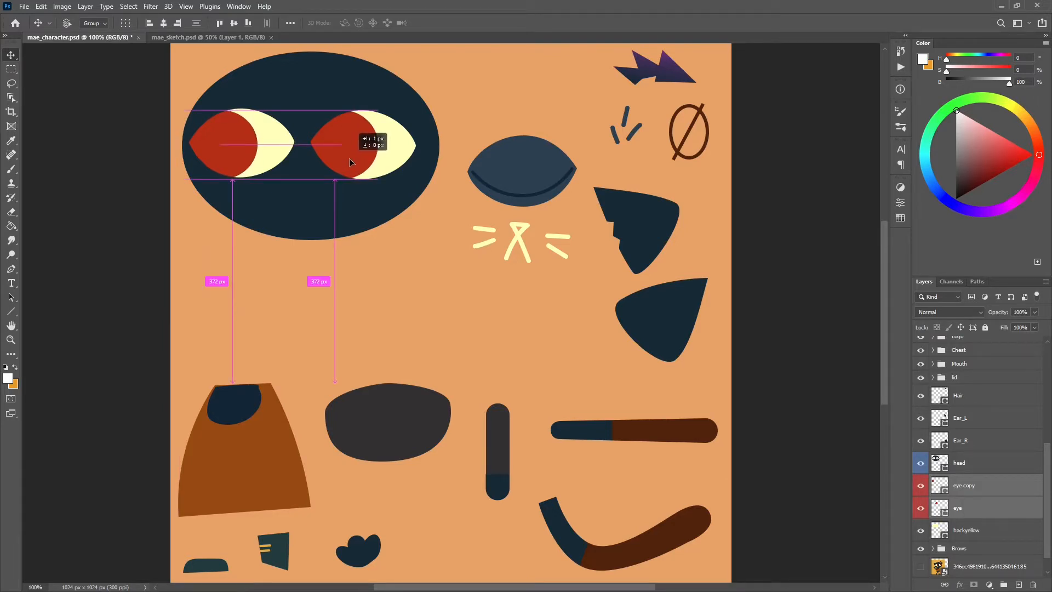
{"action": "mouse_move", "coordinate": [352, 163]}
{"action": "left_mouse_down"}
{"action": "mouse_move", "coordinate": [386, 141]}
{"action": "mouse_move", "coordinate": [352, 162]}
{"action": "left_mouse_up"}
{"action": "left_click_drag", "start_coordinate": [351, 162], "coordinate": [322, 144]}
Squash both red eyes to about 63.65% width with Free Transform and move them to about X 138 px
{"action": "key", "text": "ctrl+t"}
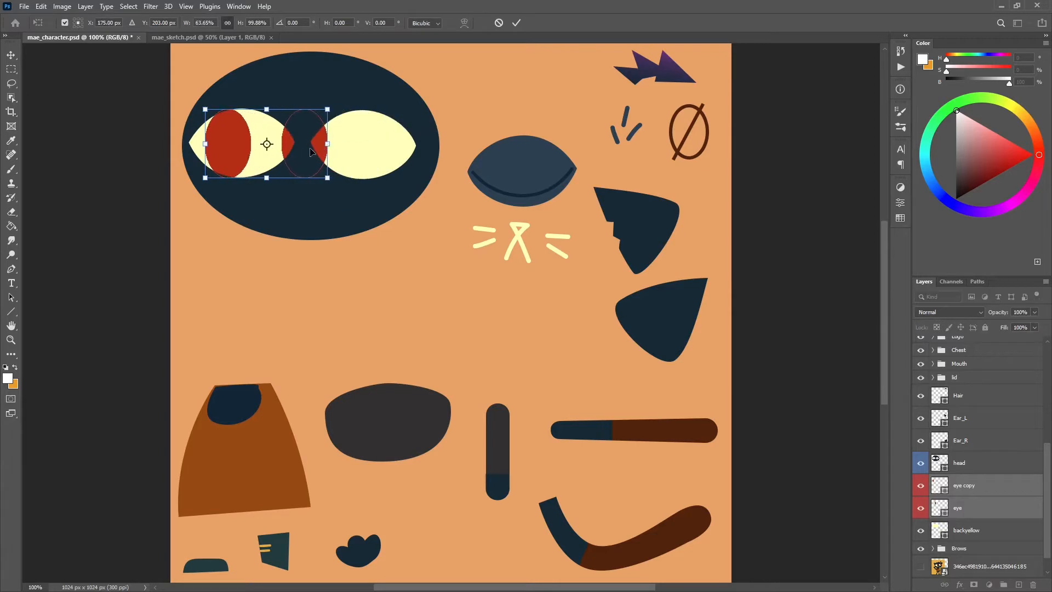
{"action": "left_click_drag", "start_coordinate": [226, 139], "coordinate": [205, 139]}
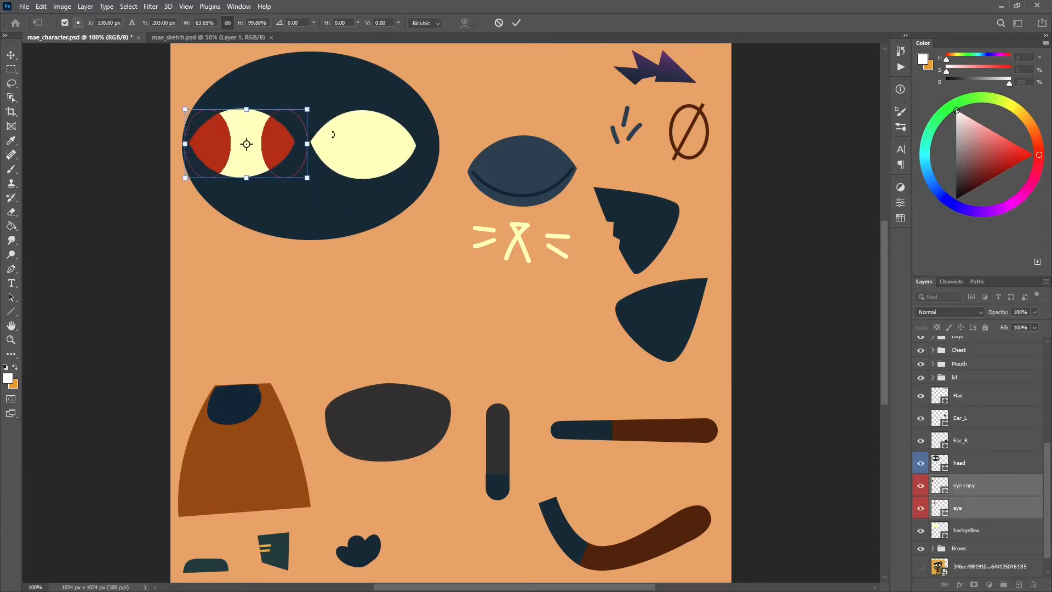
{"action": "key", "text": "Return"}
{"action": "mouse_move", "coordinate": [276, 142]}
{"action": "left_mouse_down"}
{"action": "mouse_move", "coordinate": [285, 139]}
{"action": "mouse_move", "coordinate": [256, 135]}
{"action": "mouse_move", "coordinate": [272, 137]}
{"action": "left_mouse_up"}
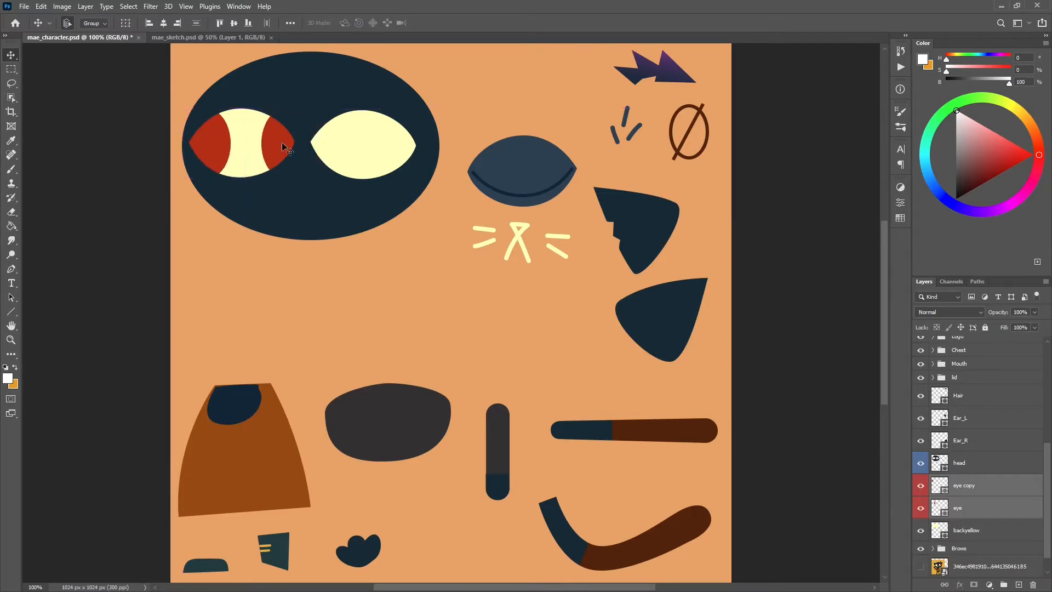
Toggle the eye copy's visibility, and move the original narrowed eye into the inner part of the right eye hole
{"action": "left_click", "coordinate": [924, 487]}
{"action": "left_click", "coordinate": [923, 488]}
{"action": "left_click", "coordinate": [980, 508]}
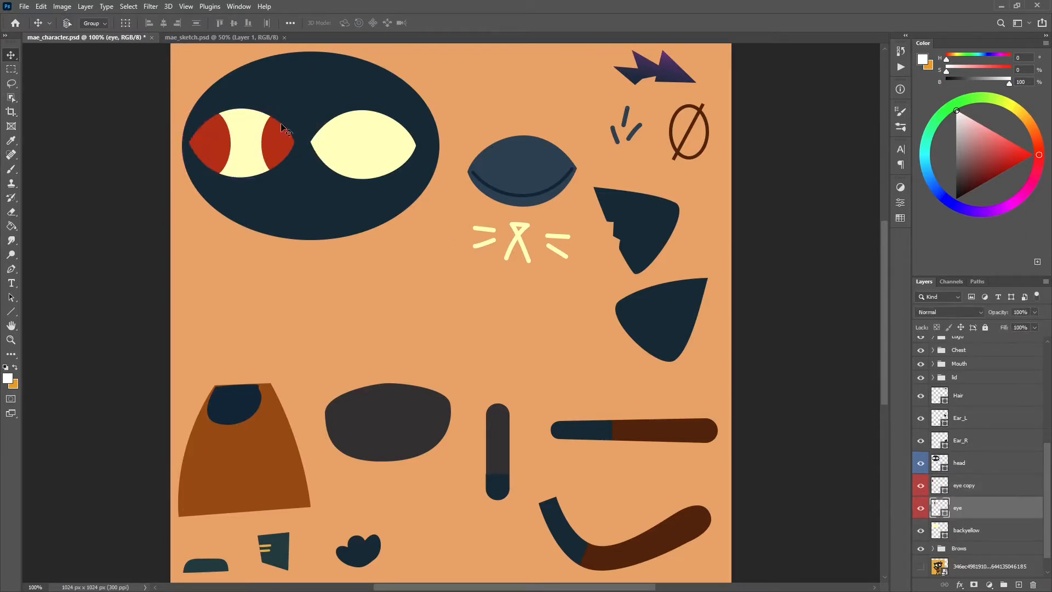
{"action": "left_click_drag", "start_coordinate": [281, 145], "coordinate": [324, 146]}
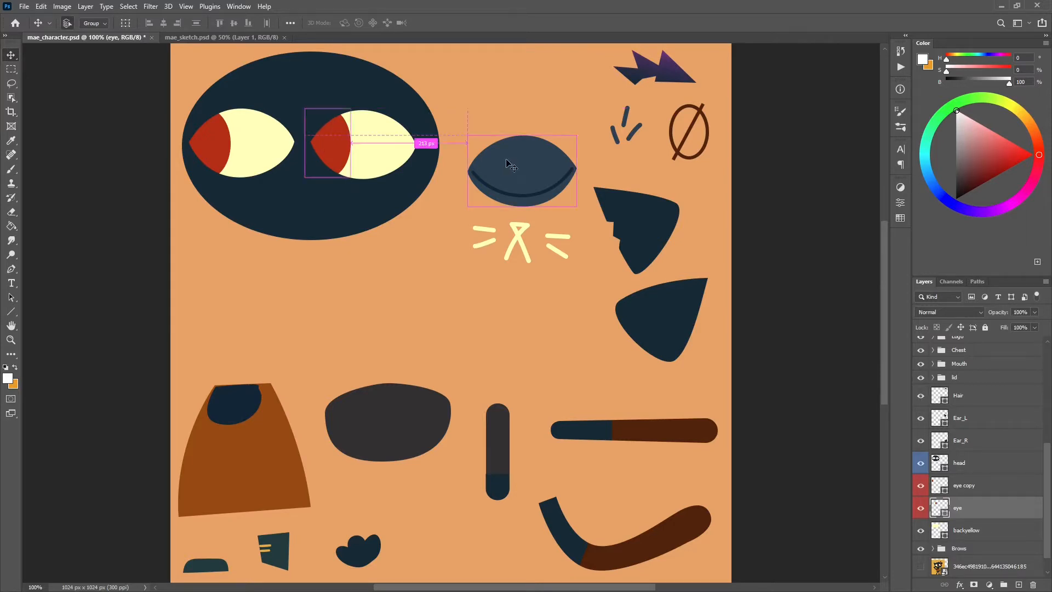
Undo all the eye and backyellow edits back to the original separated layout of the pieces
{"action": "key", "text": "ctrl+z"}
{"action": "key", "text": "ctrl+z"}
{"action": "key", "text": "ctrl+z"}
{"action": "key", "text": "ctrl+z"}
{"action": "key", "text": "ctrl+z"}
{"action": "key", "text": "ctrl+z"}
{"action": "key", "text": "ctrl+z"}
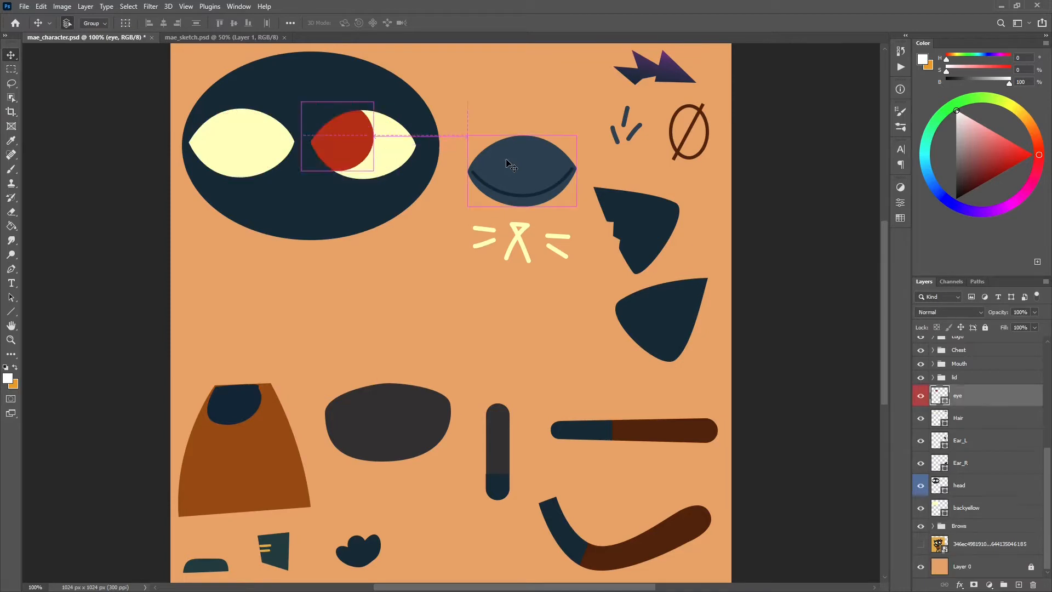
{"action": "key", "text": "ctrl+z"}
{"action": "key", "text": "ctrl+z"}
{"action": "key", "text": "ctrl+z"}
{"action": "key", "text": "ctrl+z"}
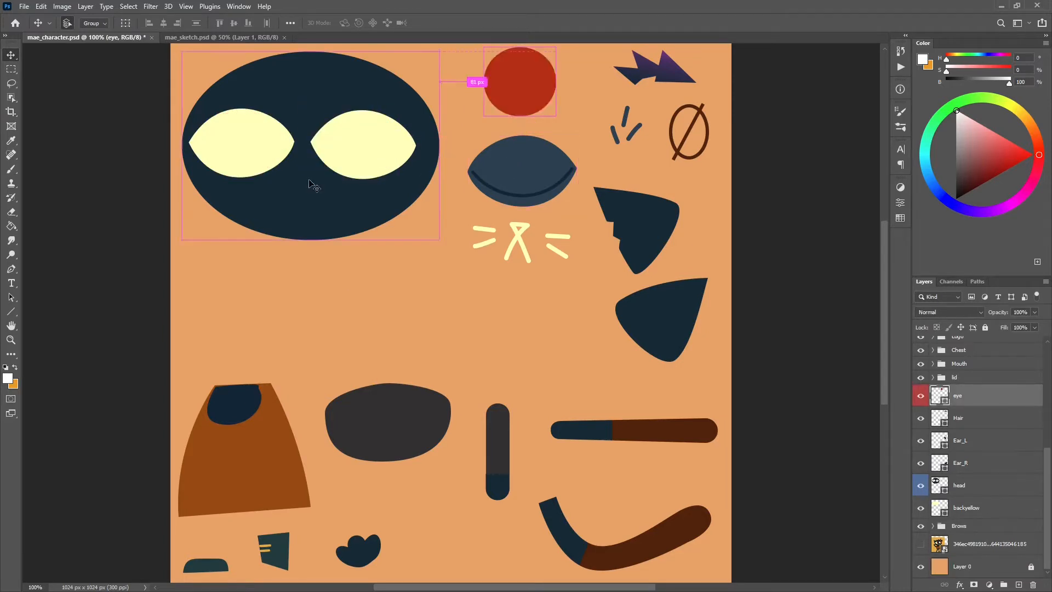
{"action": "left_click", "coordinate": [921, 567]}
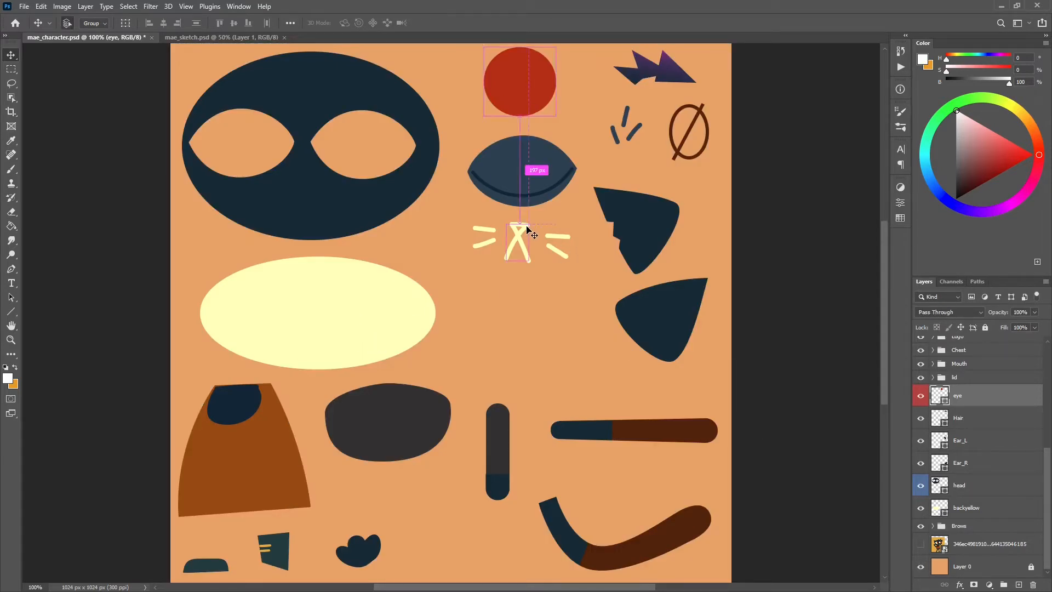
Try placing the Mouth group below the eye holes and the lid over the right eye hole, undoing each move
{"action": "left_click", "coordinate": [527, 229], "text": "ctrl"}
{"action": "left_click_drag", "start_coordinate": [521, 229], "coordinate": [298, 183]}
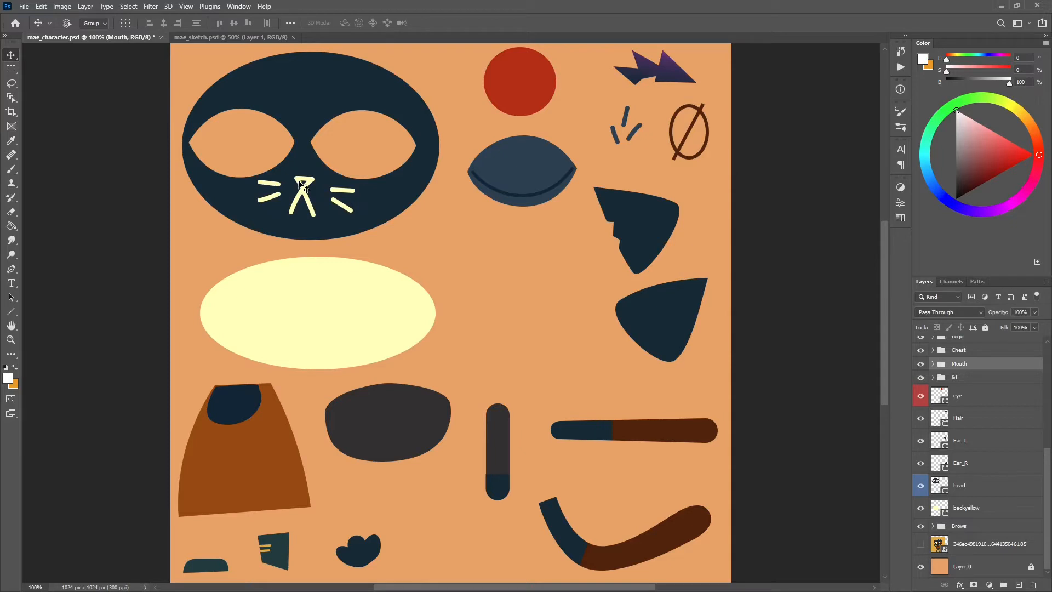
{"action": "key", "text": "ctrl+z"}
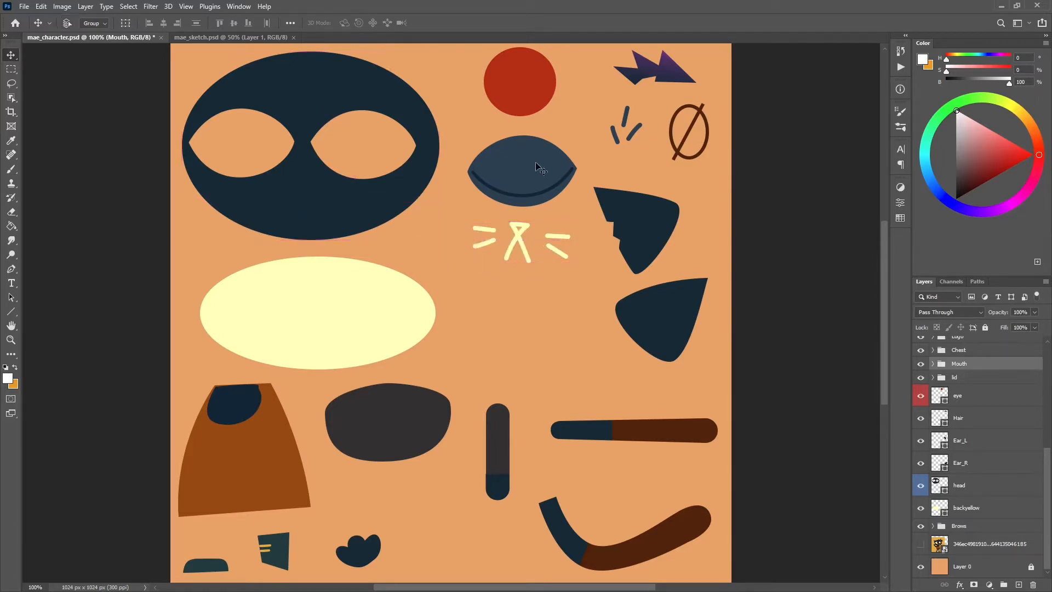
{"action": "left_click_drag", "start_coordinate": [545, 173], "coordinate": [382, 146]}
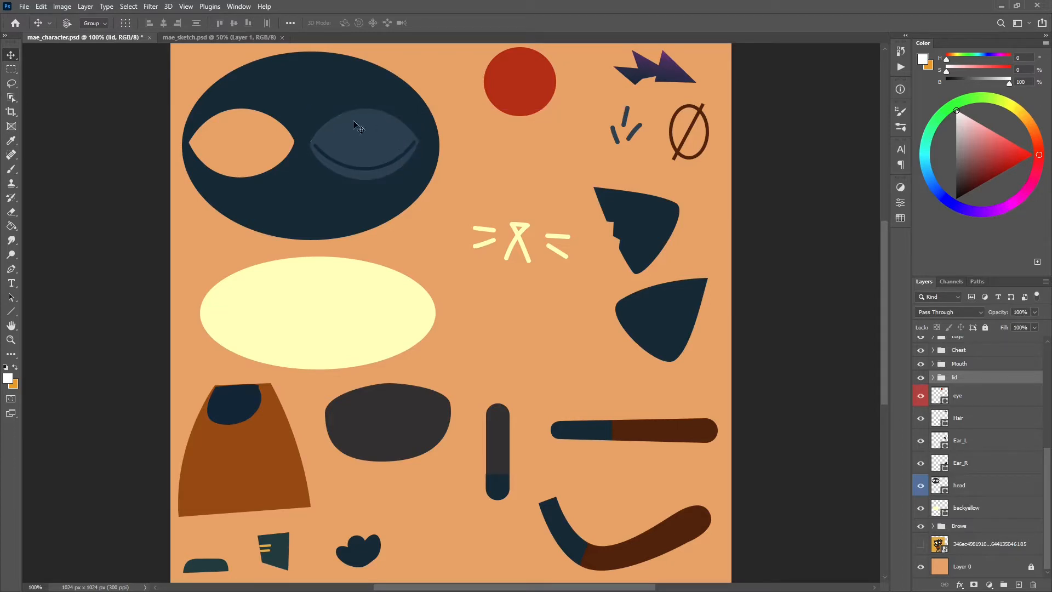
{"action": "key", "text": "ctrl+z"}
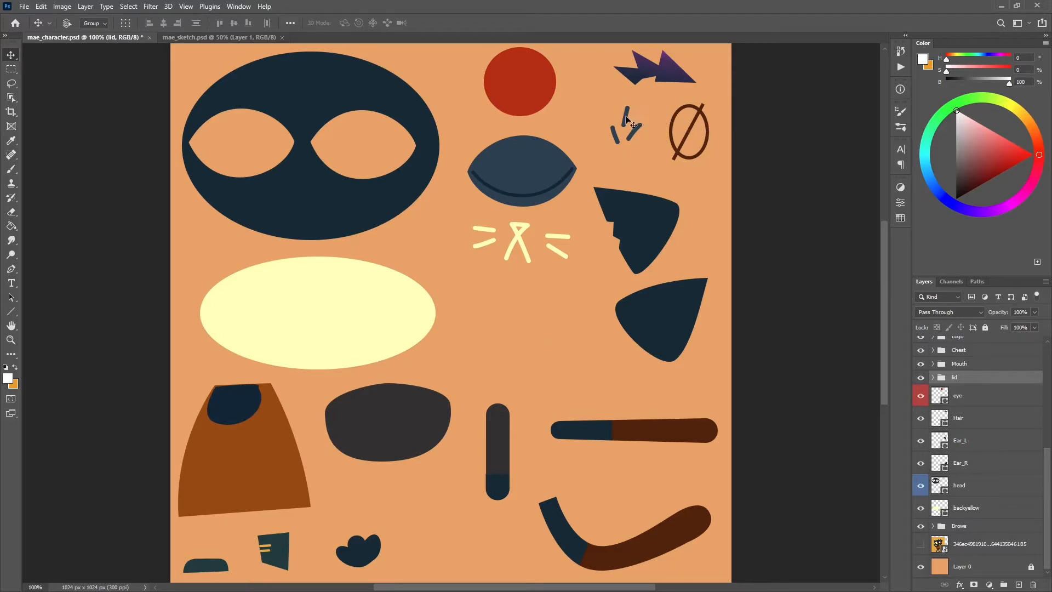
Try placing the Brows on the forehead, undo that, and move the Brows group above head in the layer order
{"action": "mouse_move", "coordinate": [628, 120]}
{"action": "left_mouse_down"}
{"action": "mouse_move", "coordinate": [364, 96]}
{"action": "mouse_move", "coordinate": [340, 65]}
{"action": "mouse_move", "coordinate": [312, 65]}
{"action": "mouse_move", "coordinate": [300, 91]}
{"action": "left_mouse_up"}
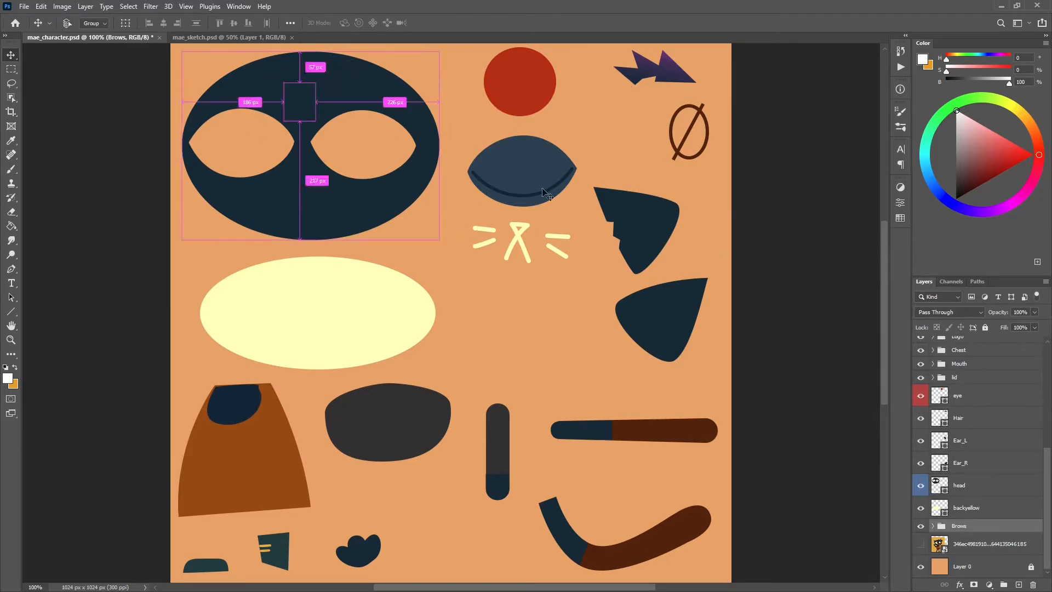
{"action": "key", "text": "ctrl+z"}
{"action": "left_click_drag", "start_coordinate": [989, 529], "coordinate": [991, 473]}
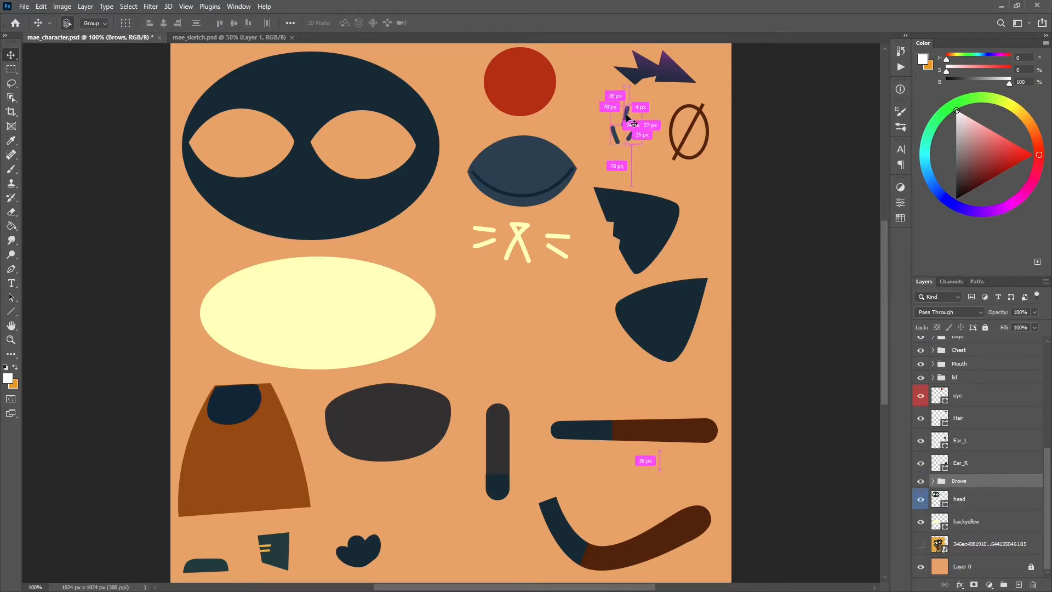
{"action": "mouse_move", "coordinate": [608, 112]}
{"action": "left_mouse_down"}
{"action": "mouse_move", "coordinate": [351, 77]}
{"action": "mouse_move", "coordinate": [301, 82]}
{"action": "mouse_move", "coordinate": [312, 82]}
{"action": "mouse_move", "coordinate": [301, 91]}
{"action": "mouse_move", "coordinate": [599, 117]}
{"action": "left_mouse_up"}
{"action": "left_click_drag", "start_coordinate": [727, 156], "coordinate": [757, 156]}
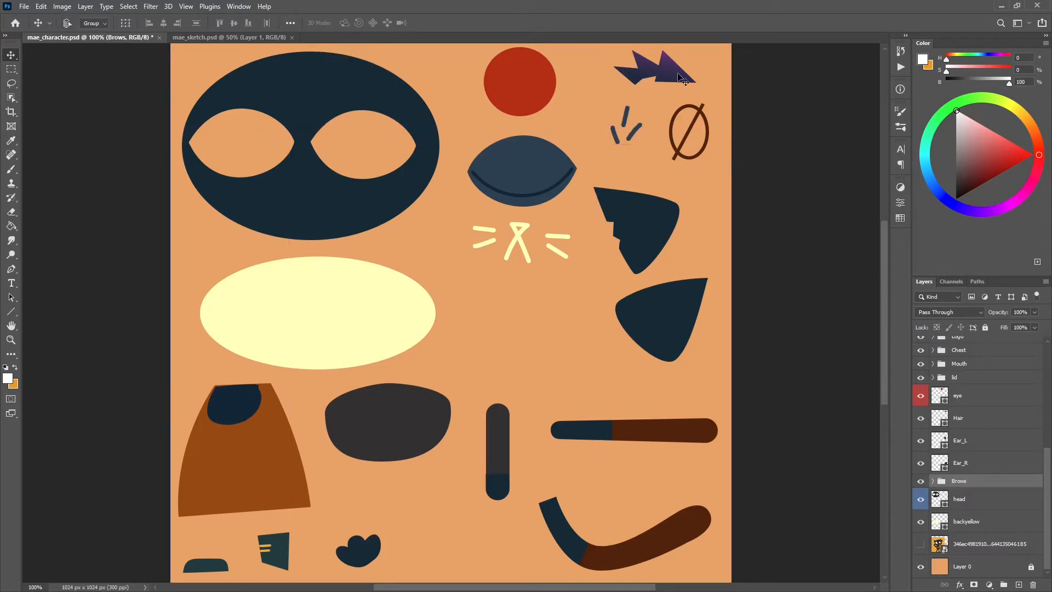
Select the Hair piece and examine its spiky shape and gradient up close, along with the surrounding face and body pieces
{"action": "left_click", "coordinate": [680, 77]}
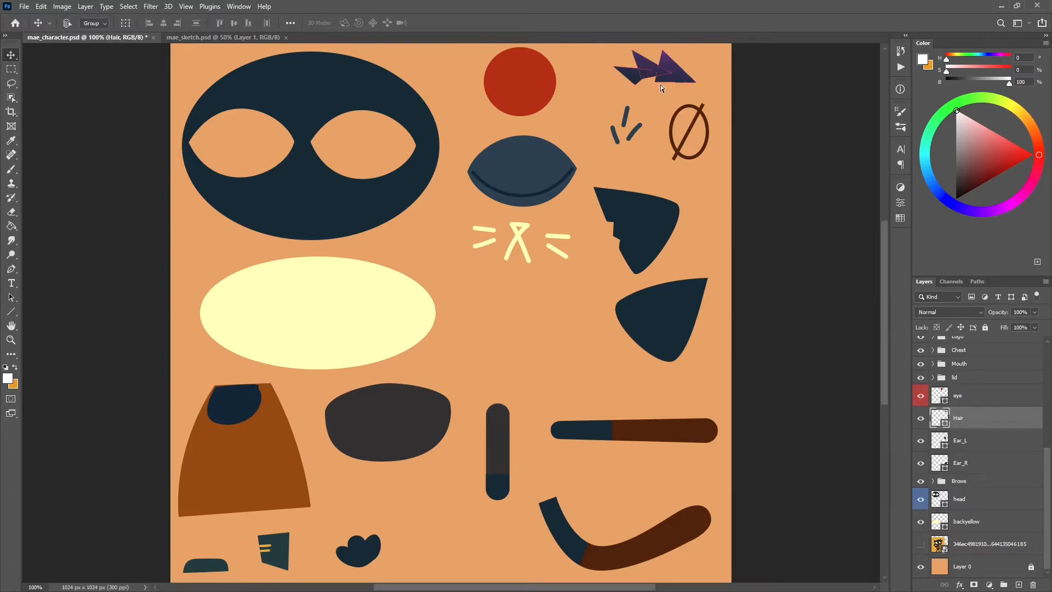
{"action": "key", "text": "ctrl+plus"}
{"action": "key", "text": "ctrl+plus"}
{"action": "left_click_drag", "start_coordinate": [723, 95], "coordinate": [461, 531]}
{"action": "left_click_drag", "start_coordinate": [723, 99], "coordinate": [488, 237]}
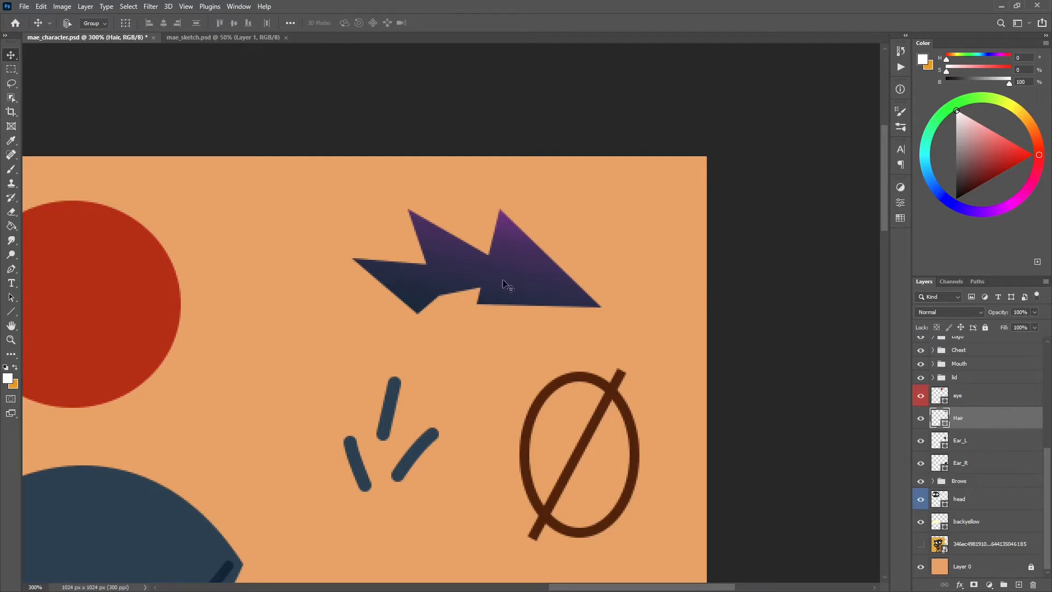
{"action": "scroll", "coordinate": [438, 327], "scroll_direction": "down", "scroll_amount": 1, "text": "alt"}
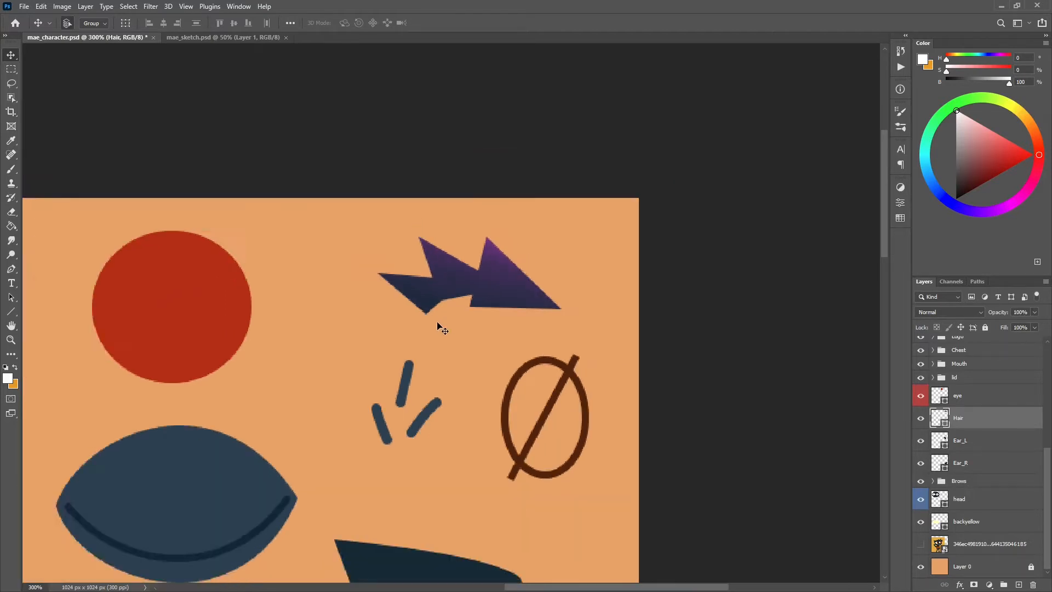
{"action": "left_click_drag", "start_coordinate": [424, 375], "coordinate": [652, 87]}
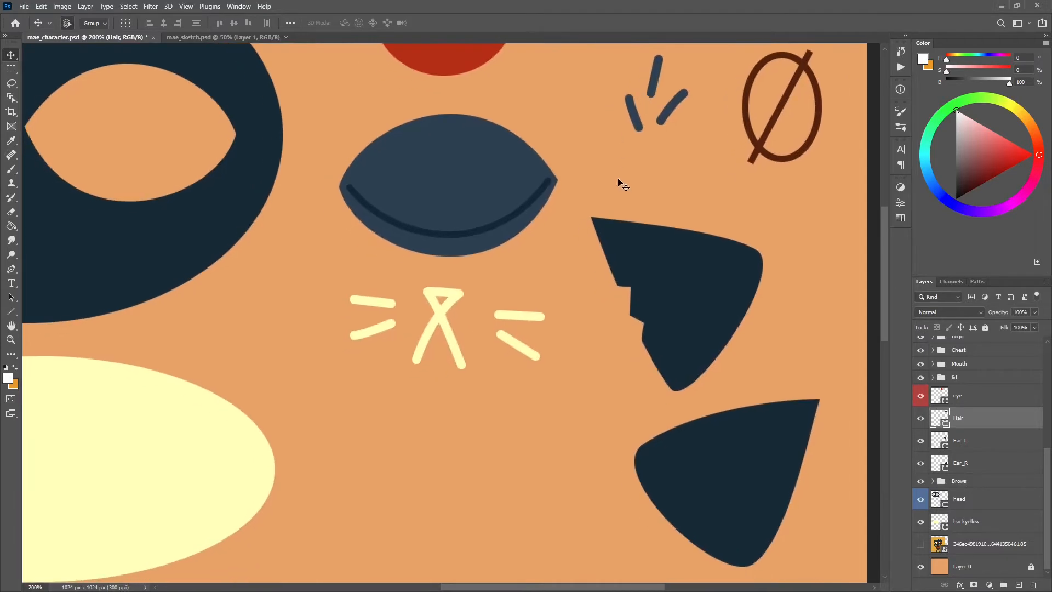
{"action": "scroll", "coordinate": [623, 184], "scroll_direction": "down", "scroll_amount": 3, "text": "alt"}
{"action": "left_click_drag", "start_coordinate": [407, 381], "coordinate": [487, 297]}
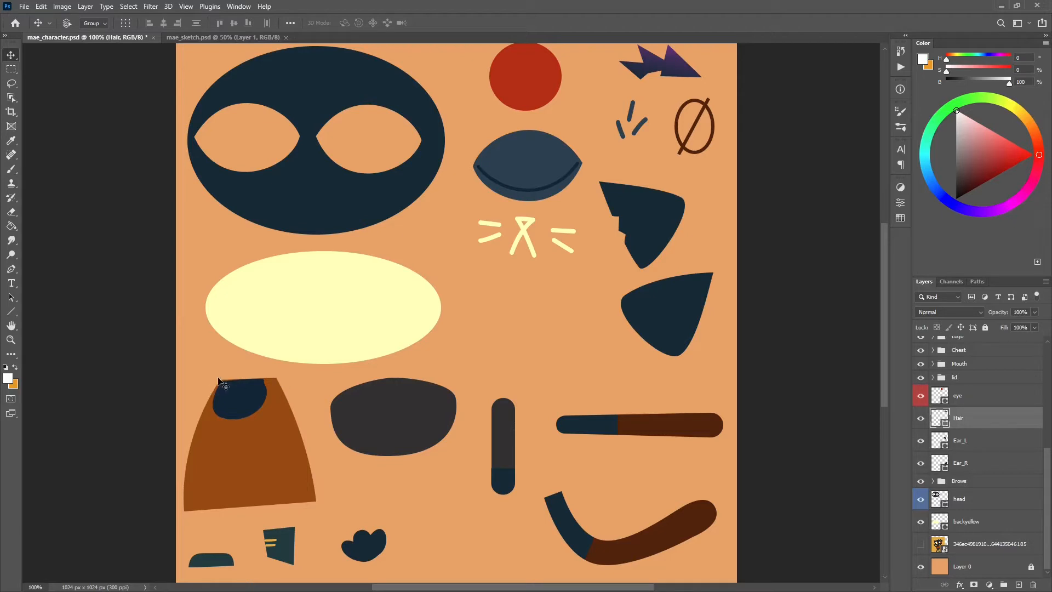
{"action": "scroll", "coordinate": [333, 474], "scroll_direction": "down", "scroll_amount": 2}
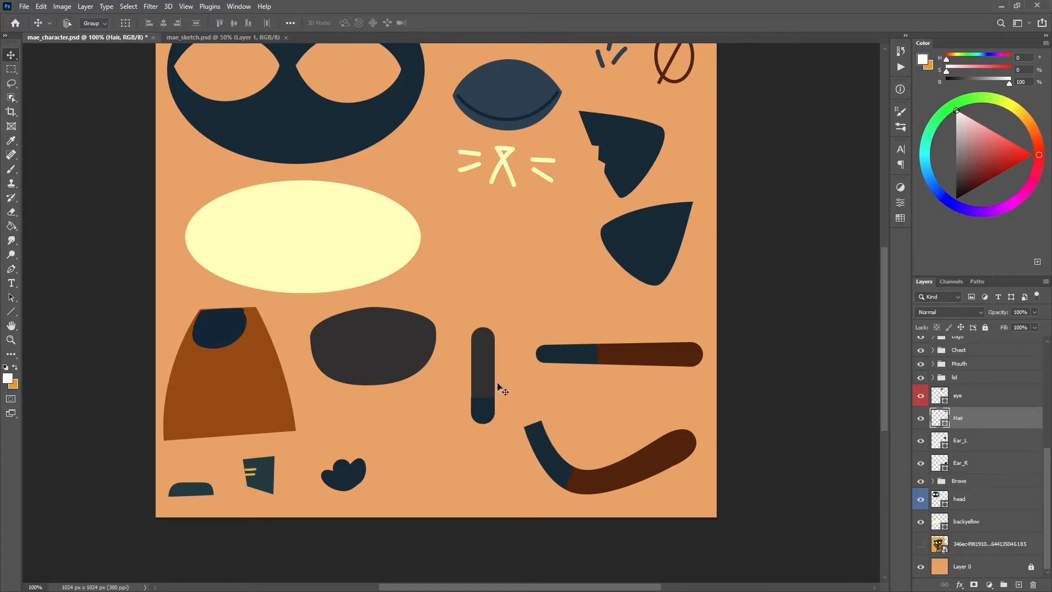
{"action": "scroll", "coordinate": [491, 388], "scroll_direction": "up", "scroll_amount": 1}
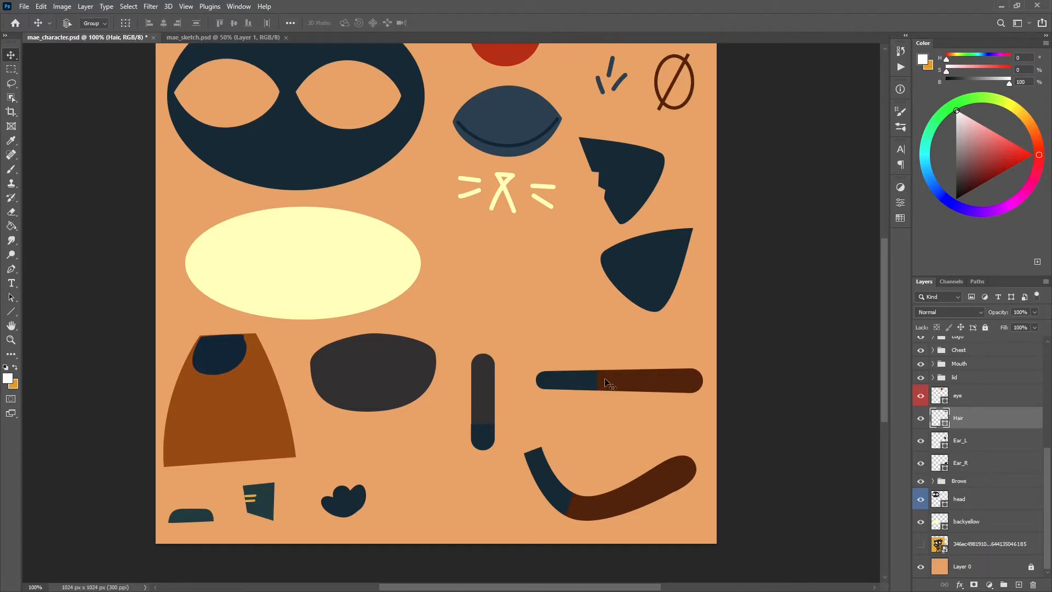
Outline the straight arm piece with the Rectangular Marquee tool and clear the selection
{"action": "left_click", "coordinate": [11, 69]}
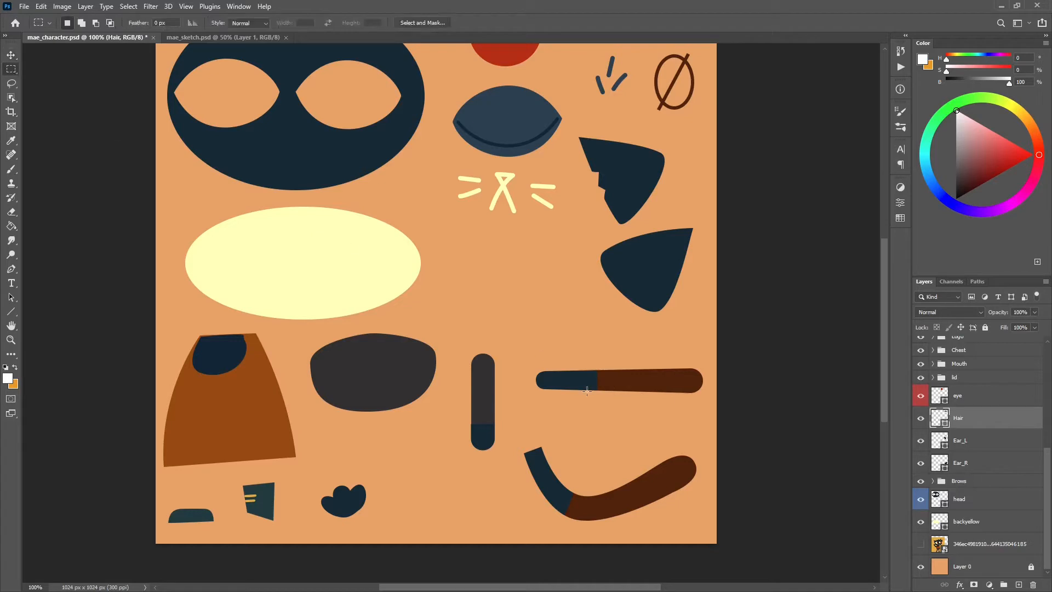
{"action": "left_click_drag", "start_coordinate": [520, 342], "coordinate": [710, 412]}
{"action": "left_click", "coordinate": [593, 393]}
{"action": "scroll", "coordinate": [580, 353], "scroll_direction": "up", "scroll_amount": 10}
{"action": "scroll", "coordinate": [580, 352], "scroll_direction": "down", "scroll_amount": 9}
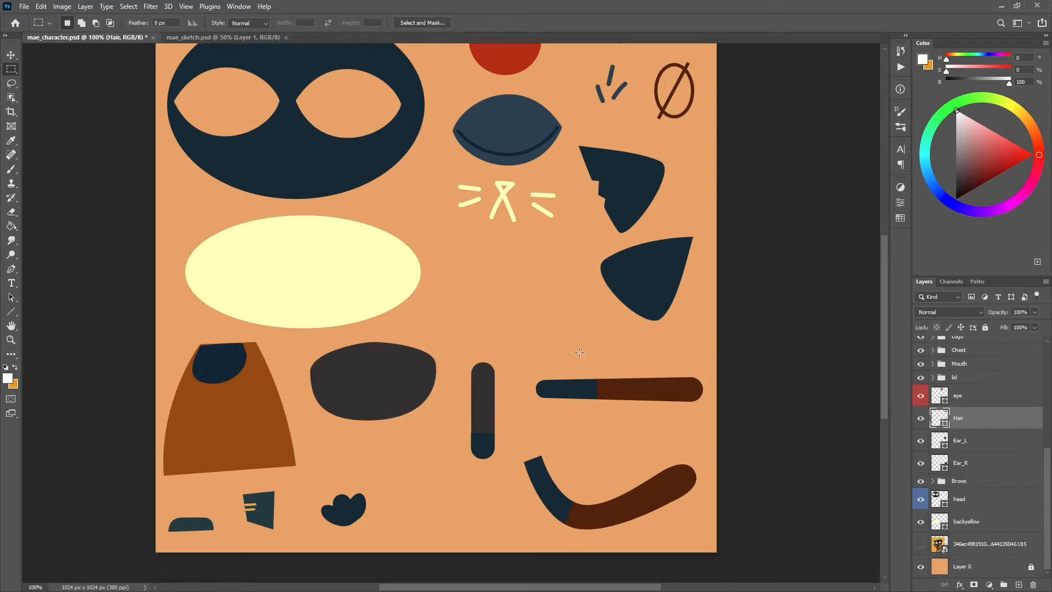
{"action": "scroll", "coordinate": [580, 352], "scroll_direction": "down", "scroll_amount": 4}
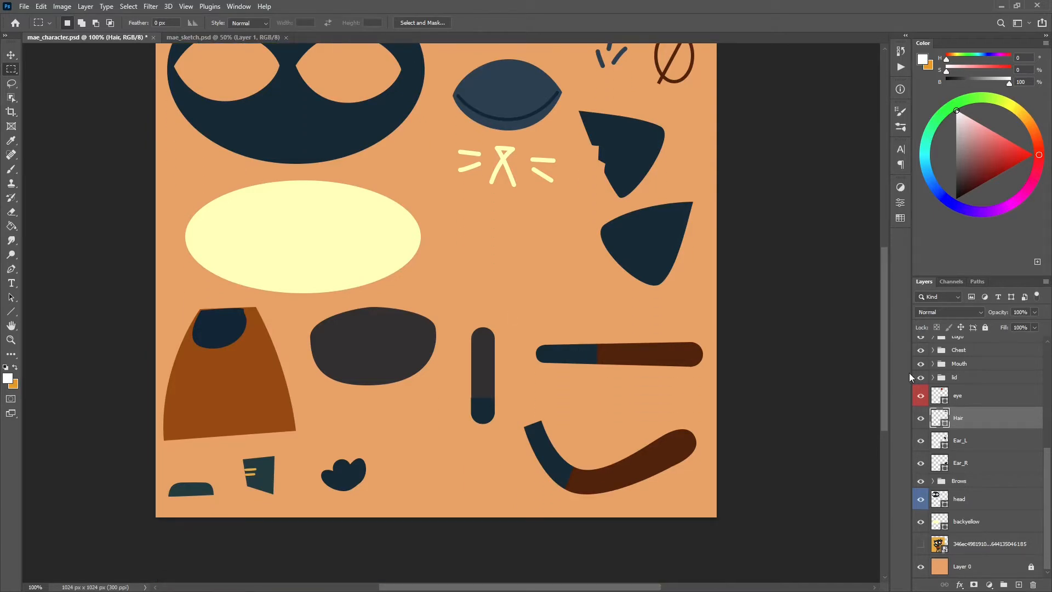
Show and hide the reference illustration layer, and check the pose sketches in mae_sketch.psd before returning to mae_character.psd
{"action": "left_click", "coordinate": [921, 545]}
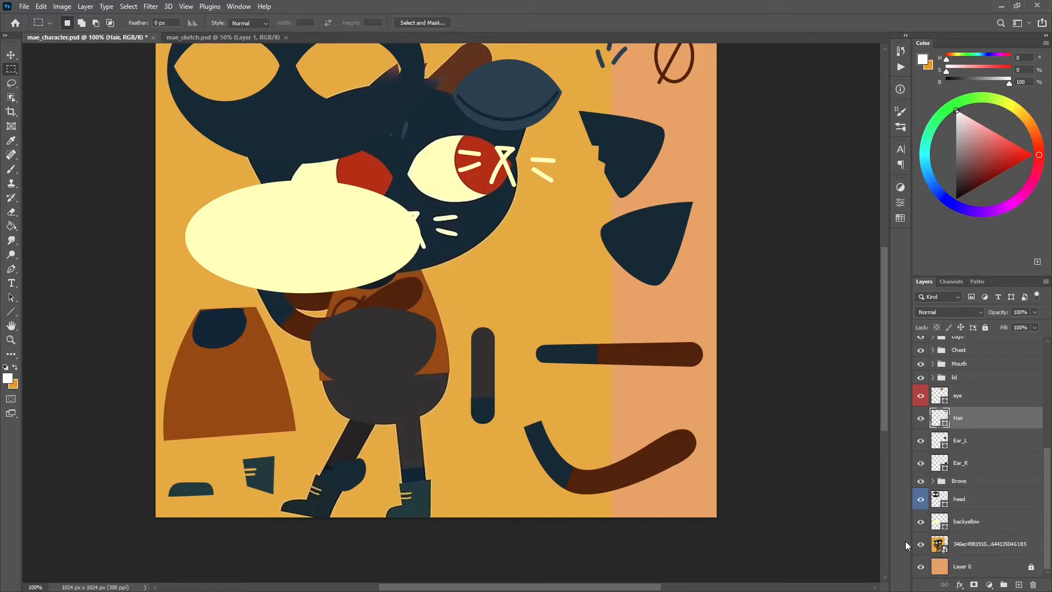
{"action": "left_click", "coordinate": [922, 544]}
{"action": "left_click", "coordinate": [247, 35]}
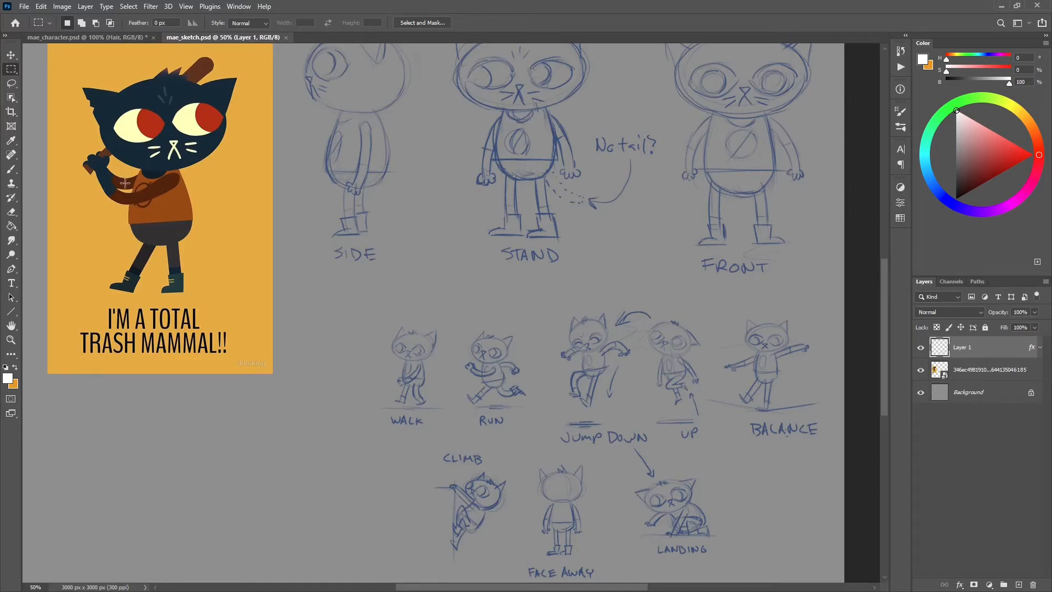
{"action": "left_click", "coordinate": [119, 39]}
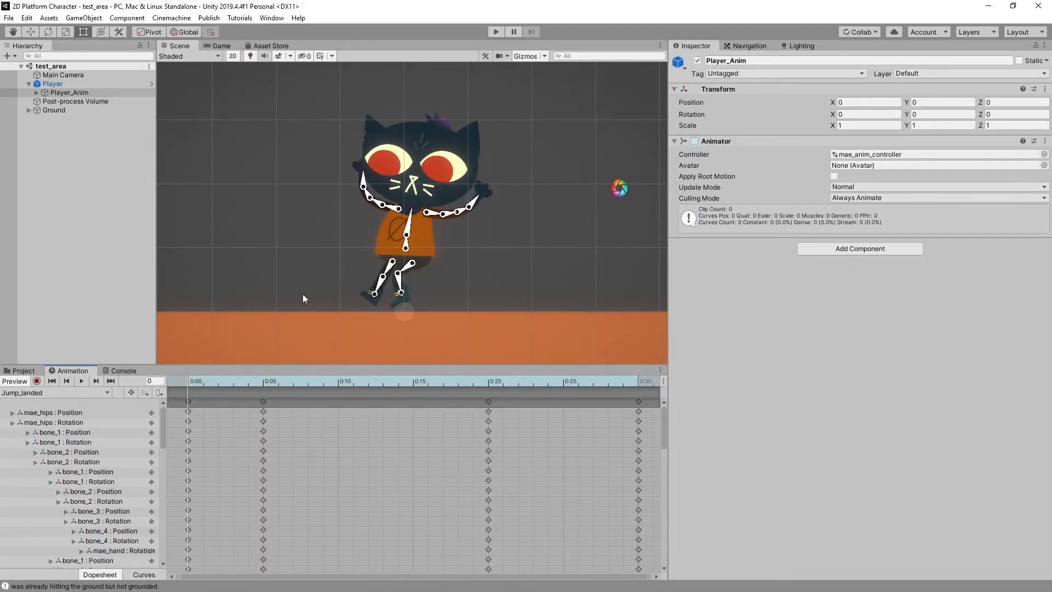
Switch to Unity, select the Player object and clear the selection to view the character in its default pose
{"action": "left_click", "coordinate": [68, 85]}
{"action": "left_click", "coordinate": [242, 188]}
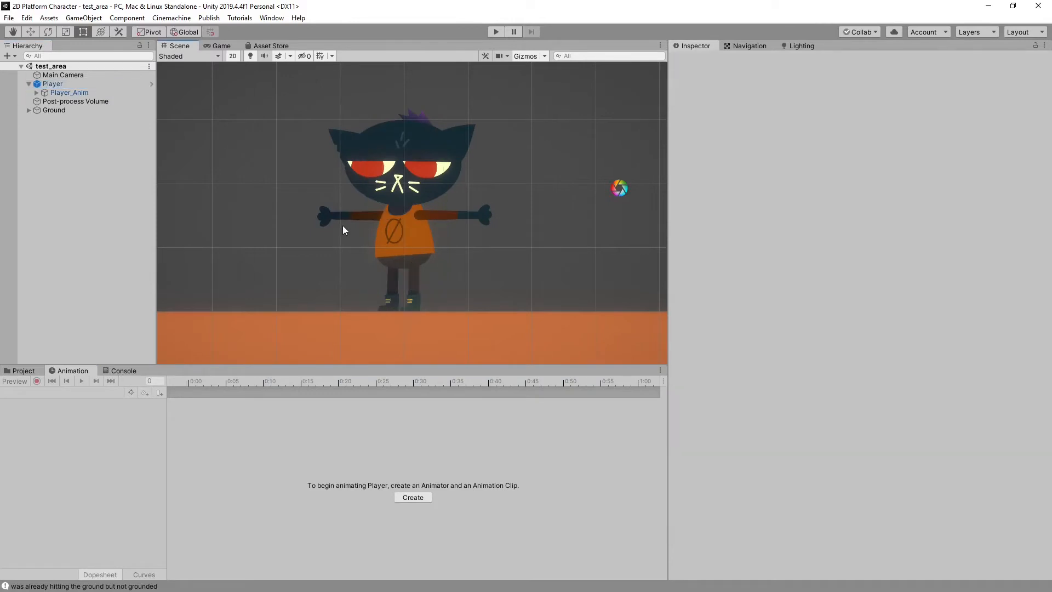
Expand Player_Anim's full hierarchy under the Player object and compare the sprite settings of mae_arm_flat and mae_arm_back
{"action": "scroll", "coordinate": [360, 247], "scroll_direction": "up", "scroll_amount": 5}
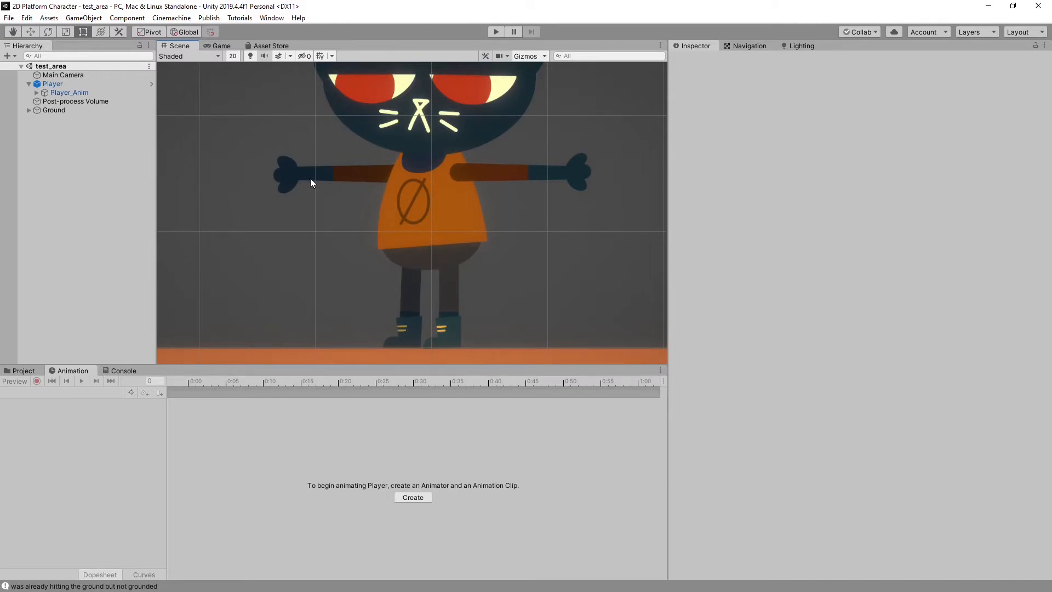
{"action": "left_click", "coordinate": [373, 175]}
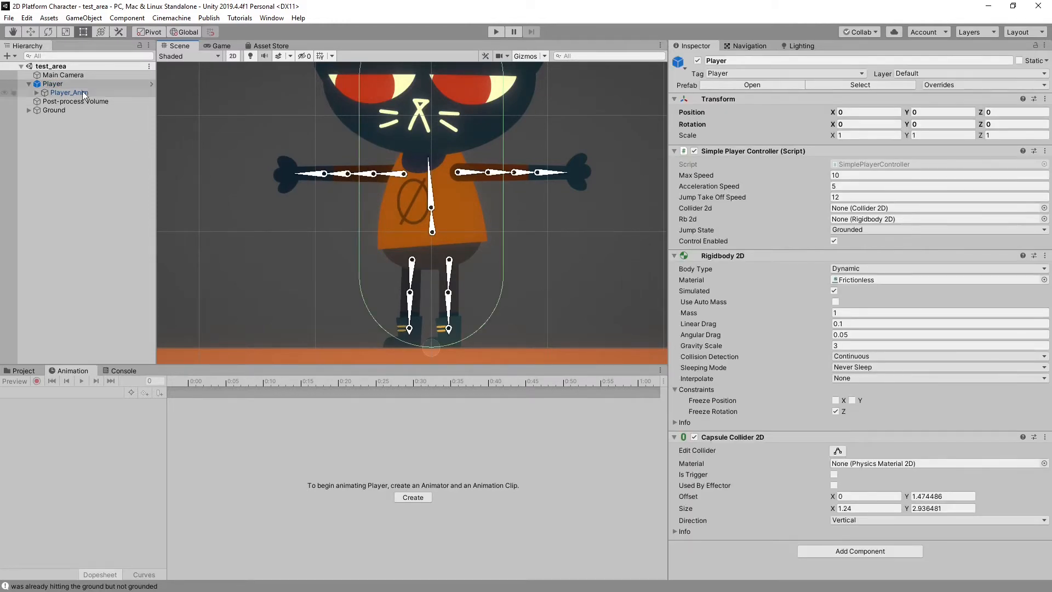
{"action": "left_click", "coordinate": [36, 93], "text": "alt"}
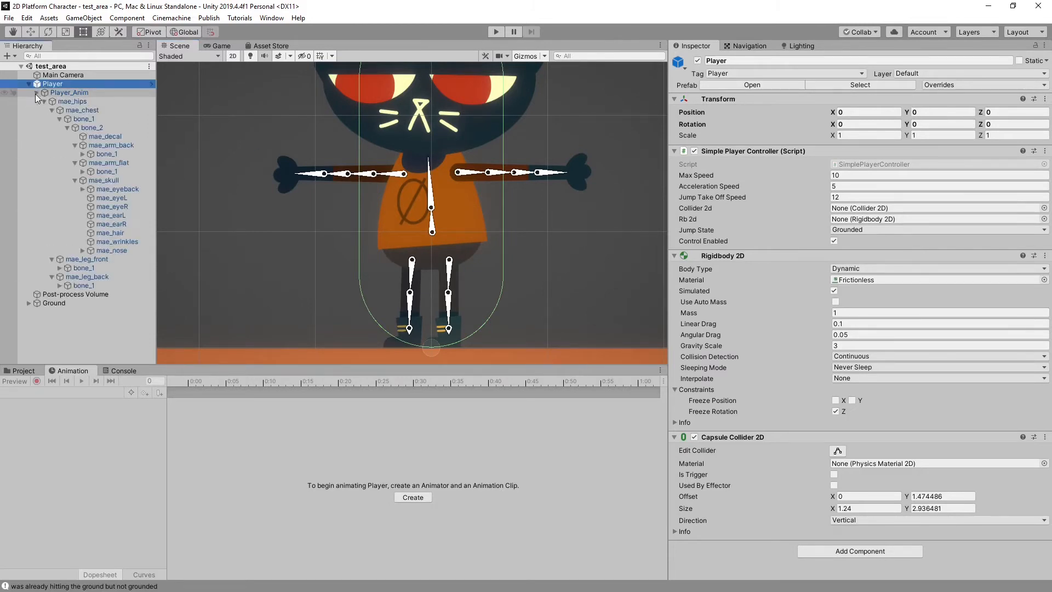
{"action": "left_click", "coordinate": [128, 161]}
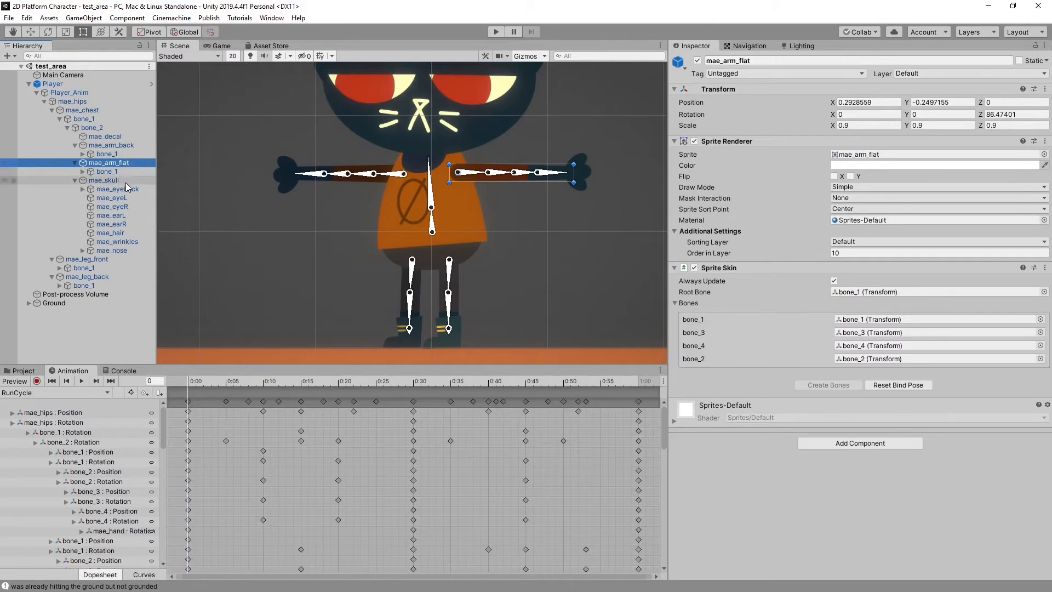
{"action": "left_click", "coordinate": [94, 145]}
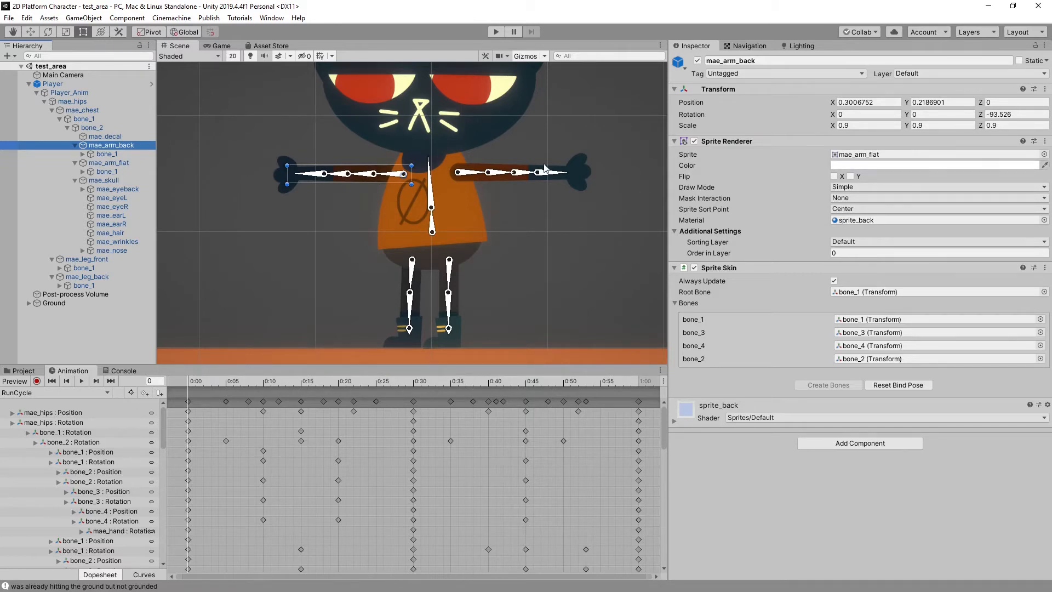
{"action": "left_click", "coordinate": [126, 162]}
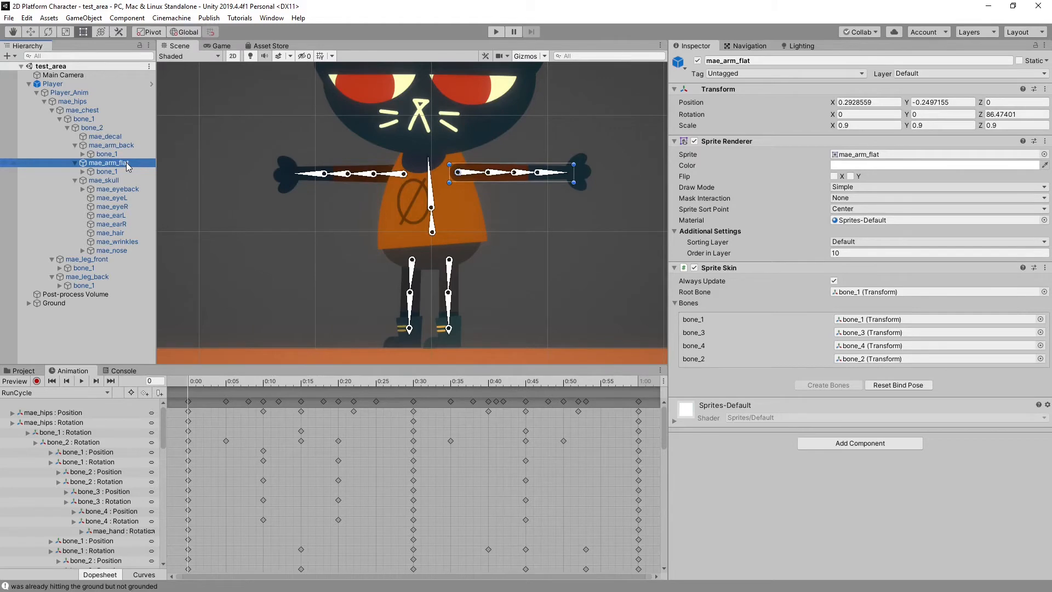
{"action": "left_click", "coordinate": [128, 145]}
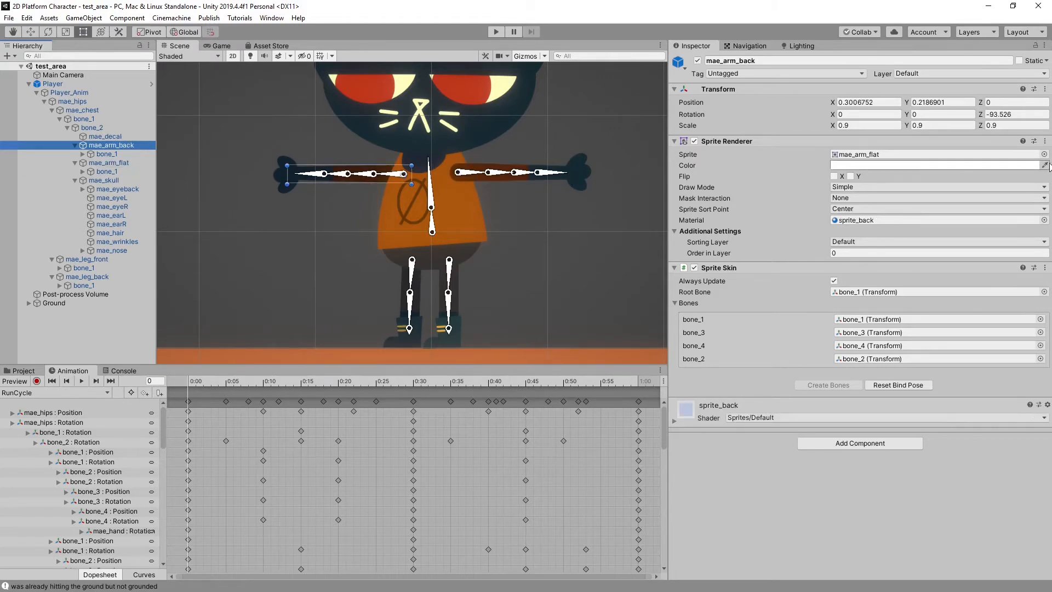
Open the sprite color of mae_arm_back and try out another tint, leaving it white
{"action": "left_click", "coordinate": [1022, 166]}
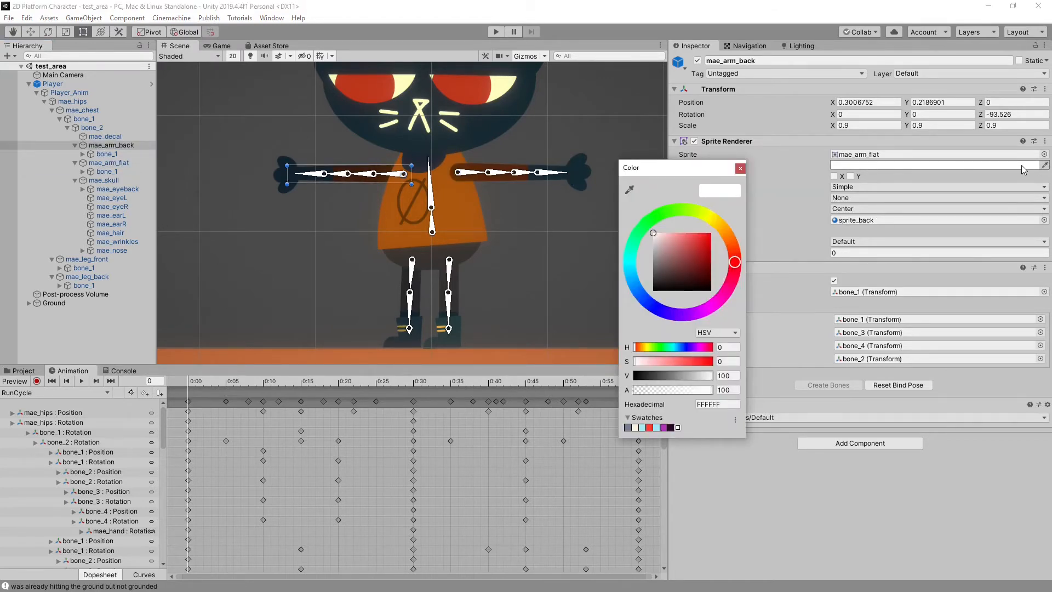
{"action": "left_click", "coordinate": [742, 168]}
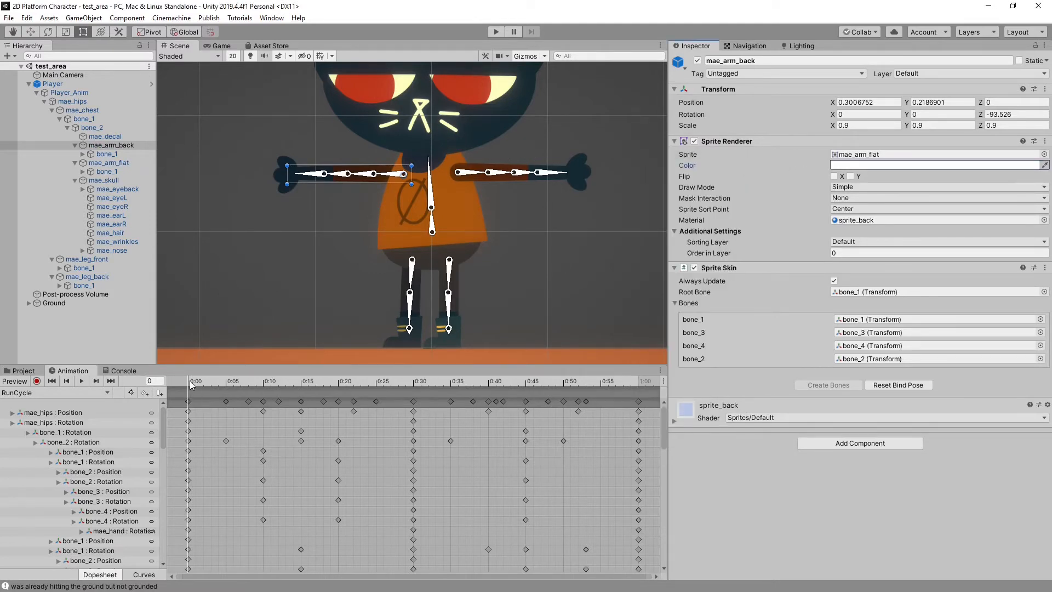
{"action": "left_click", "coordinate": [99, 154]}
{"action": "left_click", "coordinate": [97, 145]}
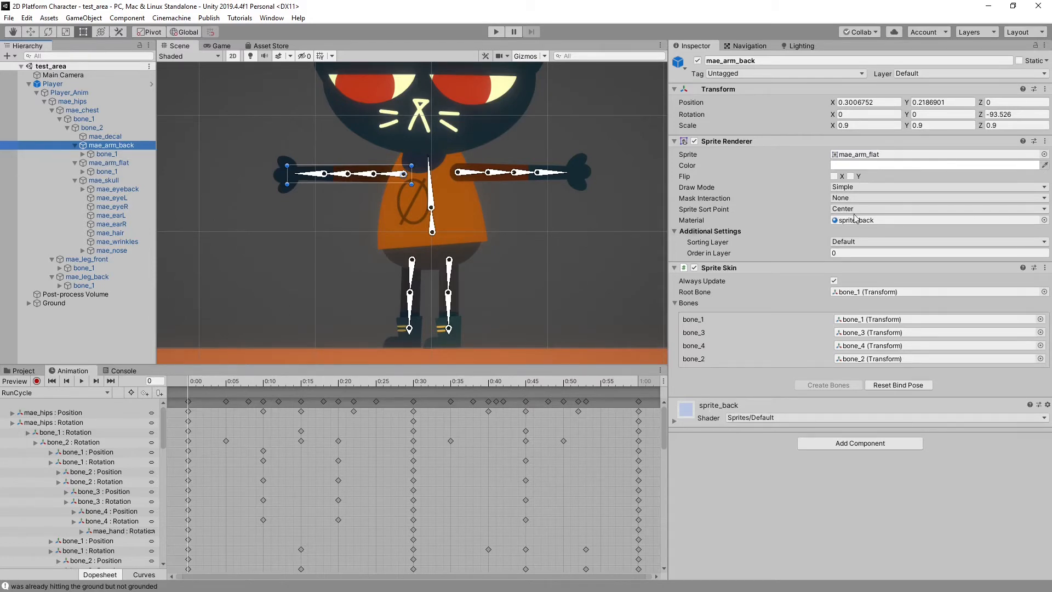
{"action": "left_click", "coordinate": [906, 166]}
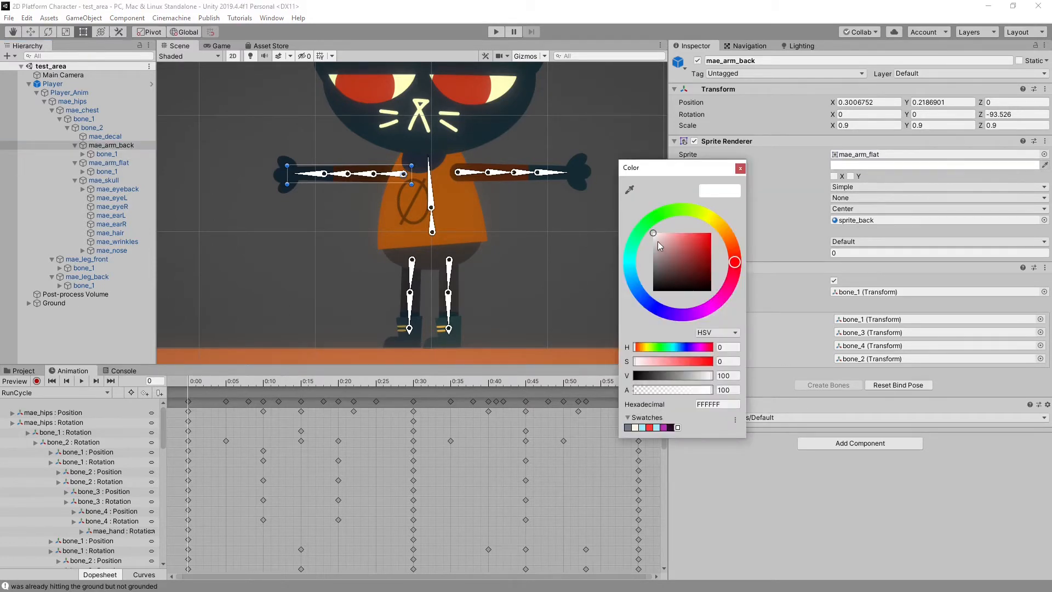
{"action": "mouse_move", "coordinate": [658, 242]}
{"action": "left_mouse_down"}
{"action": "mouse_move", "coordinate": [662, 286]}
{"action": "mouse_move", "coordinate": [645, 212]}
{"action": "left_mouse_up"}
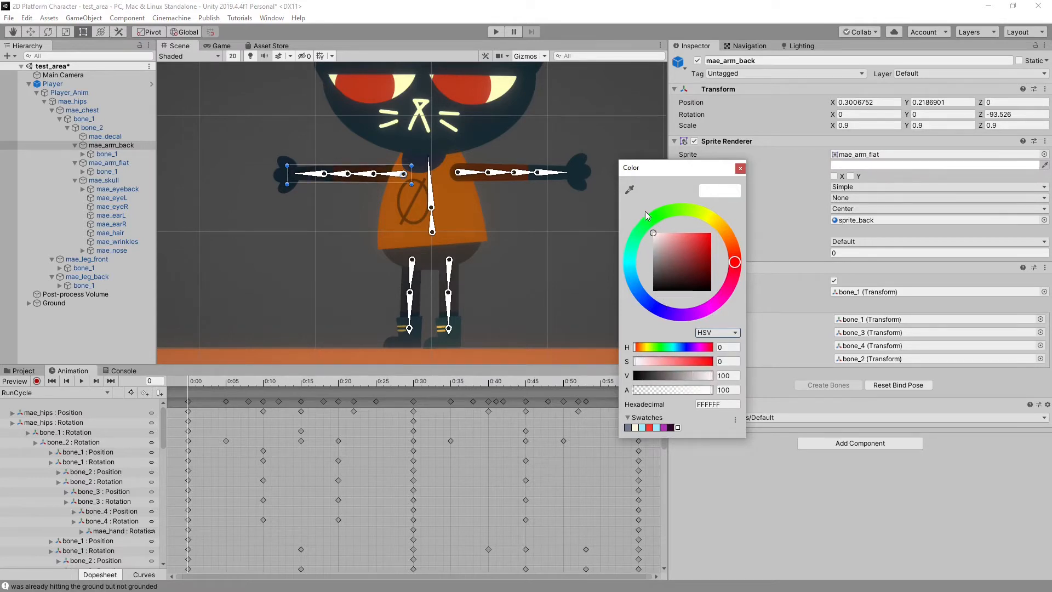
{"action": "left_click", "coordinate": [740, 169]}
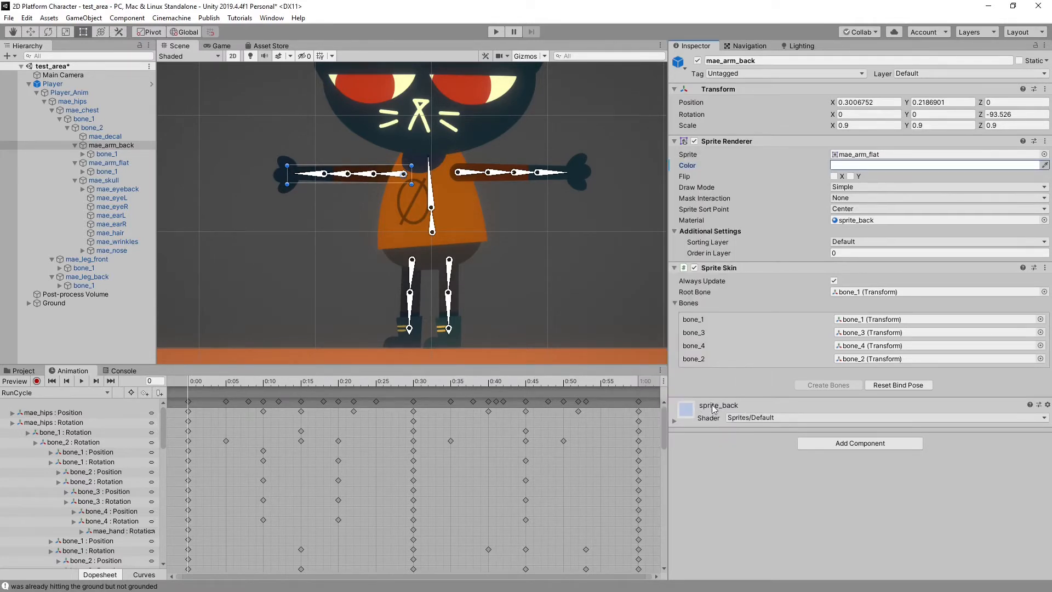
Compare the materials of mae_arm_flat and mae_arm_back, and try a grey AEA1A1 tint on mae_arm_back before restoring white
{"action": "left_click", "coordinate": [115, 164]}
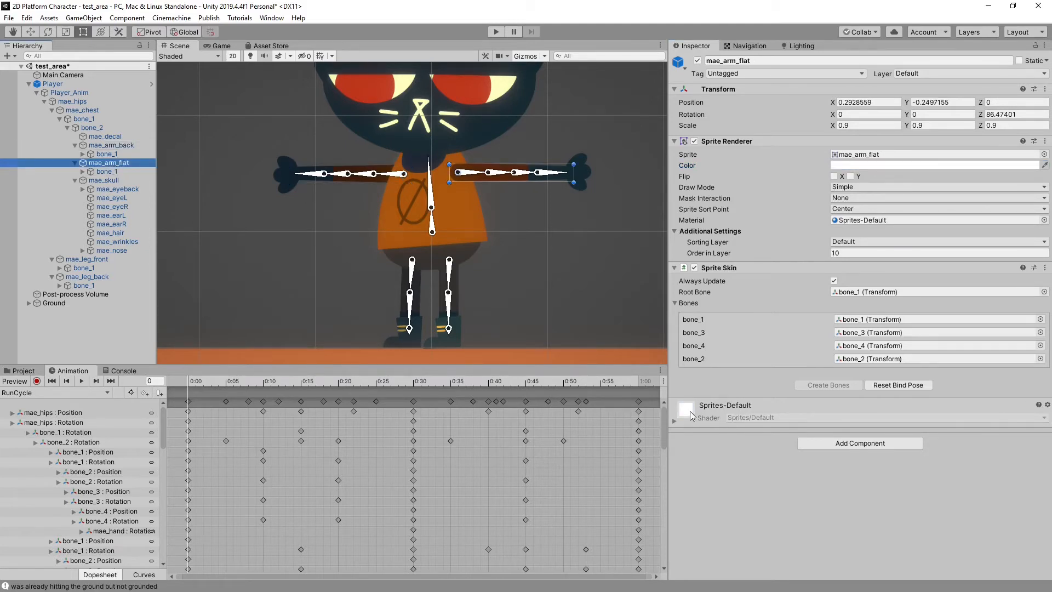
{"action": "left_click", "coordinate": [133, 145]}
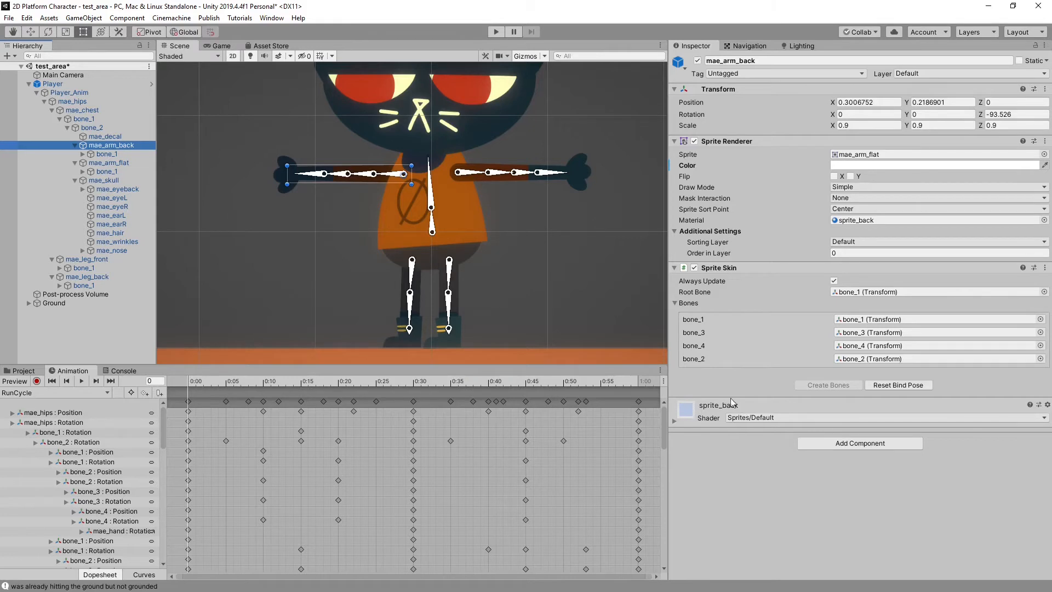
{"action": "left_click", "coordinate": [853, 165]}
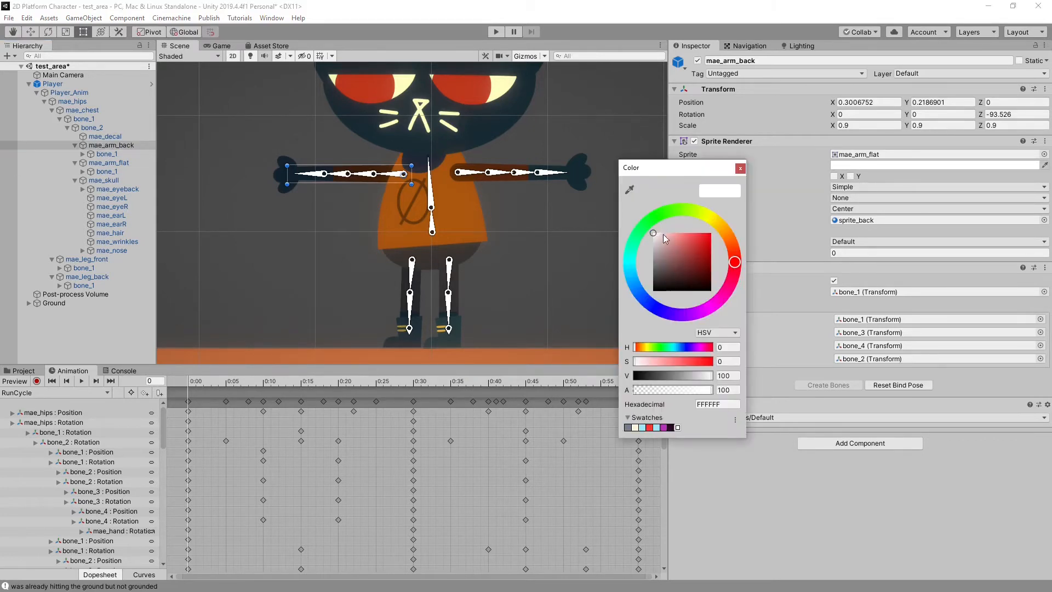
{"action": "left_click_drag", "start_coordinate": [663, 234], "coordinate": [659, 254]}
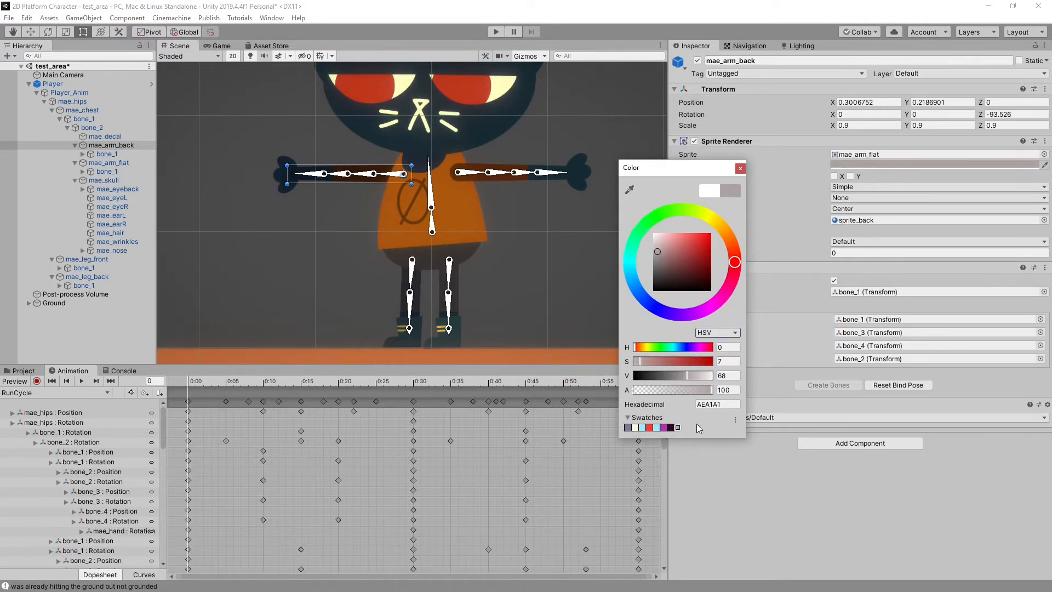
{"action": "left_click_drag", "start_coordinate": [660, 252], "coordinate": [654, 234]}
{"action": "left_click", "coordinate": [740, 168]}
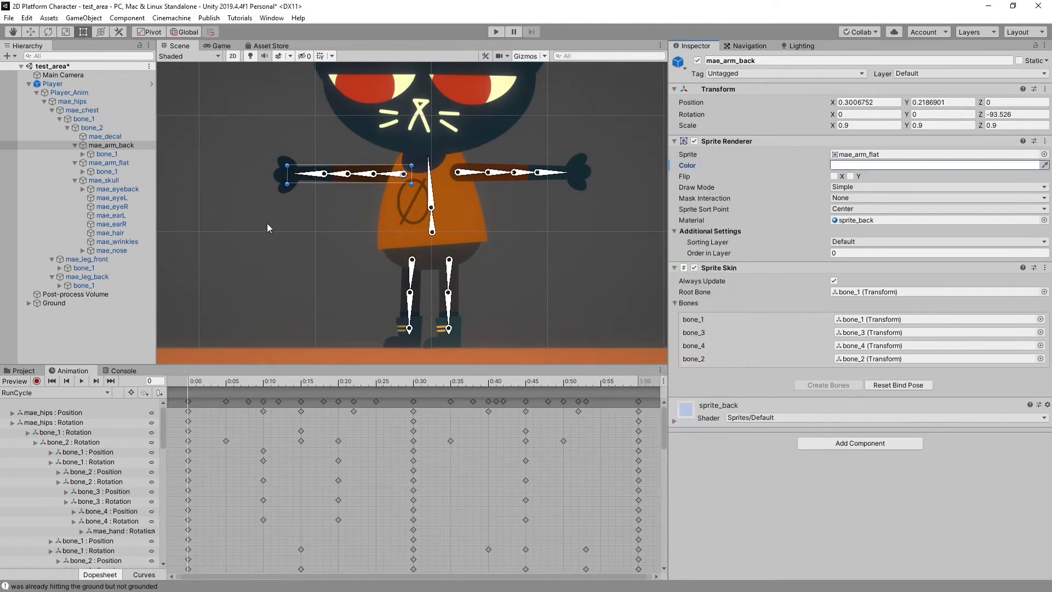
Clear the selection and view the whole character in the scene without its bones
{"action": "left_click", "coordinate": [90, 83]}
{"action": "left_click", "coordinate": [211, 218]}
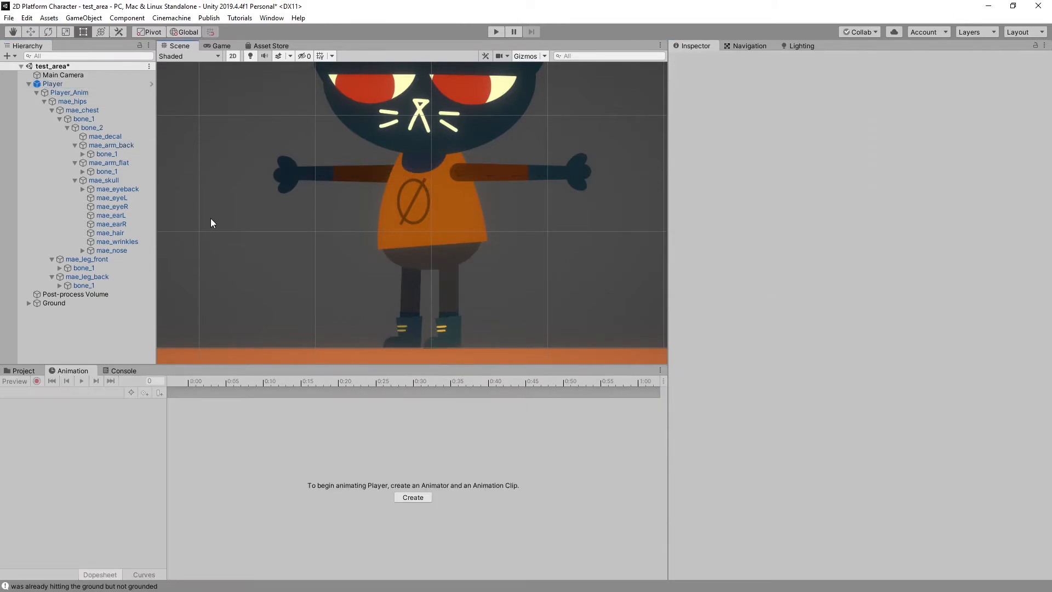
{"action": "scroll", "coordinate": [324, 221], "scroll_direction": "down", "scroll_amount": 4}
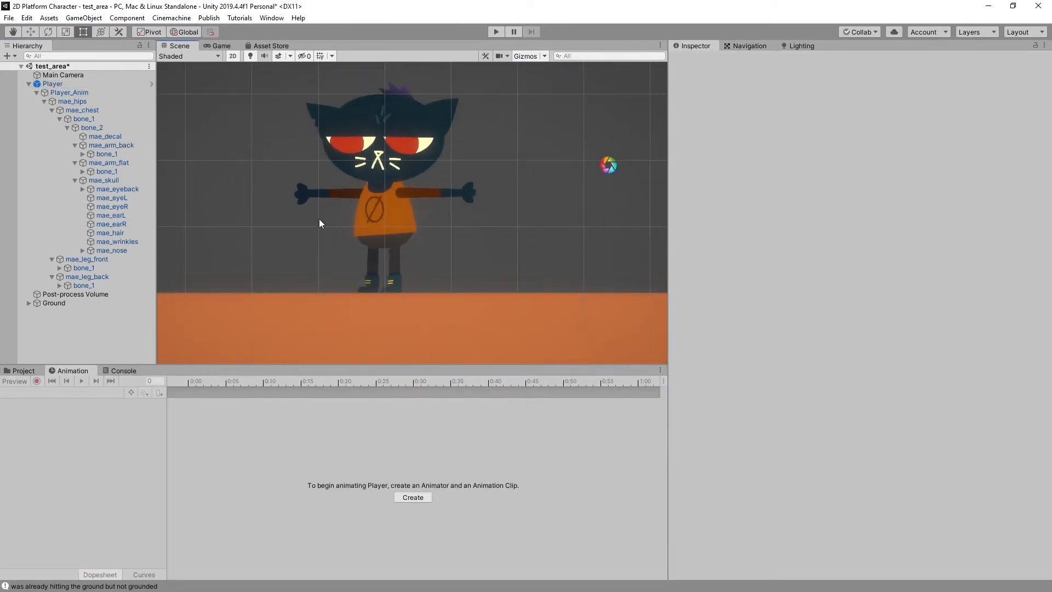
{"action": "middle_click_drag", "start_coordinate": [265, 196], "coordinate": [284, 236]}
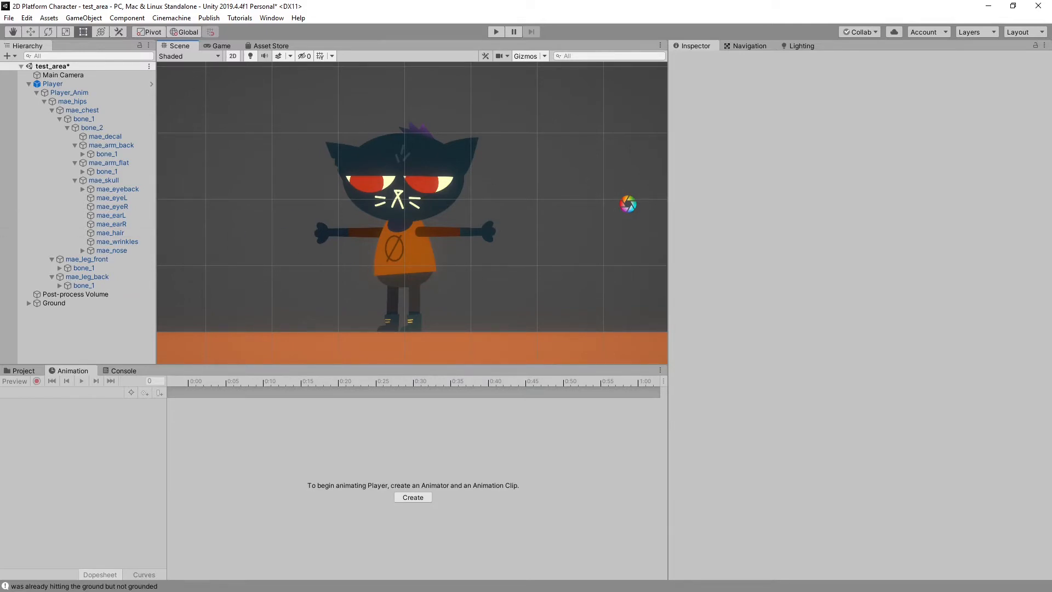
Switch to Photoshop, look over the separated body pieces, and check the pose sketches in mae_sketch.psd before returning to mae_character.psd
{"action": "key", "text": "alt+Tab"}
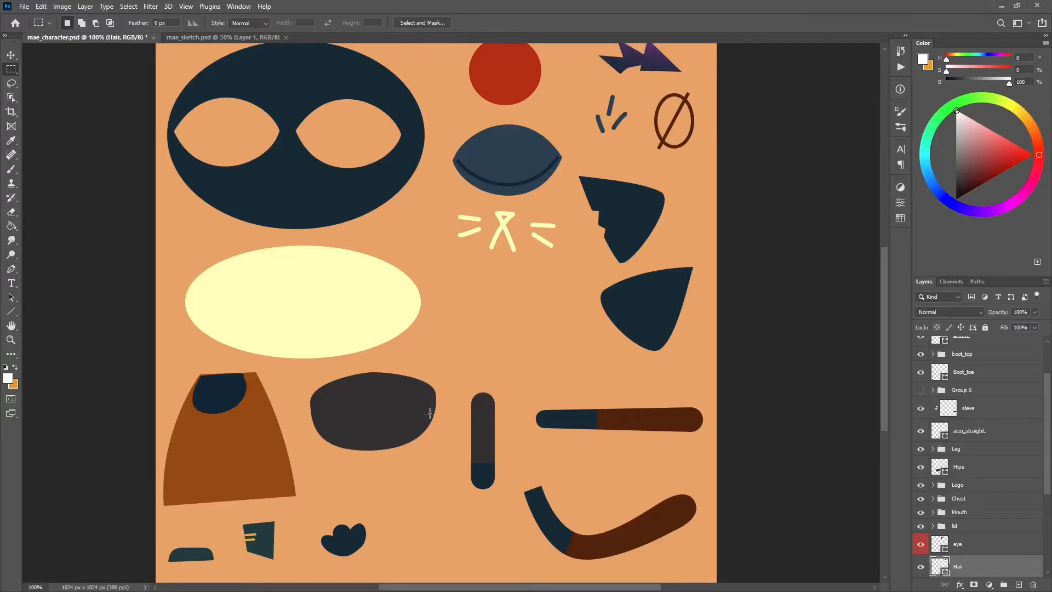
{"action": "scroll", "coordinate": [437, 413], "scroll_direction": "down", "scroll_amount": 2}
{"action": "scroll", "coordinate": [437, 413], "scroll_direction": "up", "scroll_amount": 4}
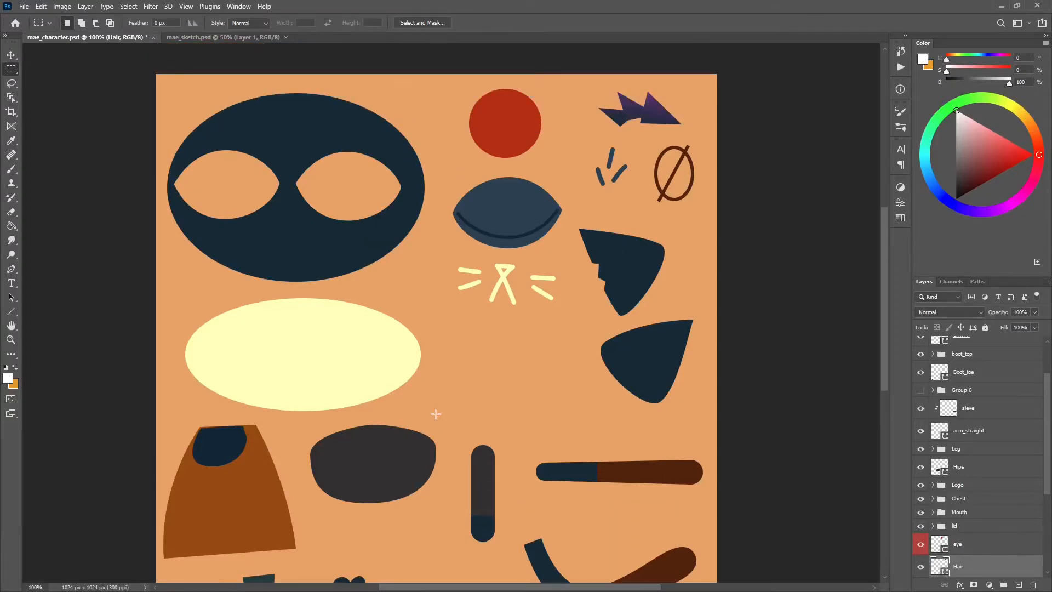
{"action": "scroll", "coordinate": [436, 414], "scroll_direction": "down", "scroll_amount": 1}
{"action": "scroll", "coordinate": [436, 414], "scroll_direction": "down", "scroll_amount": 2}
{"action": "scroll", "coordinate": [439, 415], "scroll_direction": "up", "scroll_amount": 1}
{"action": "scroll", "coordinate": [447, 421], "scroll_direction": "down", "scroll_amount": 1}
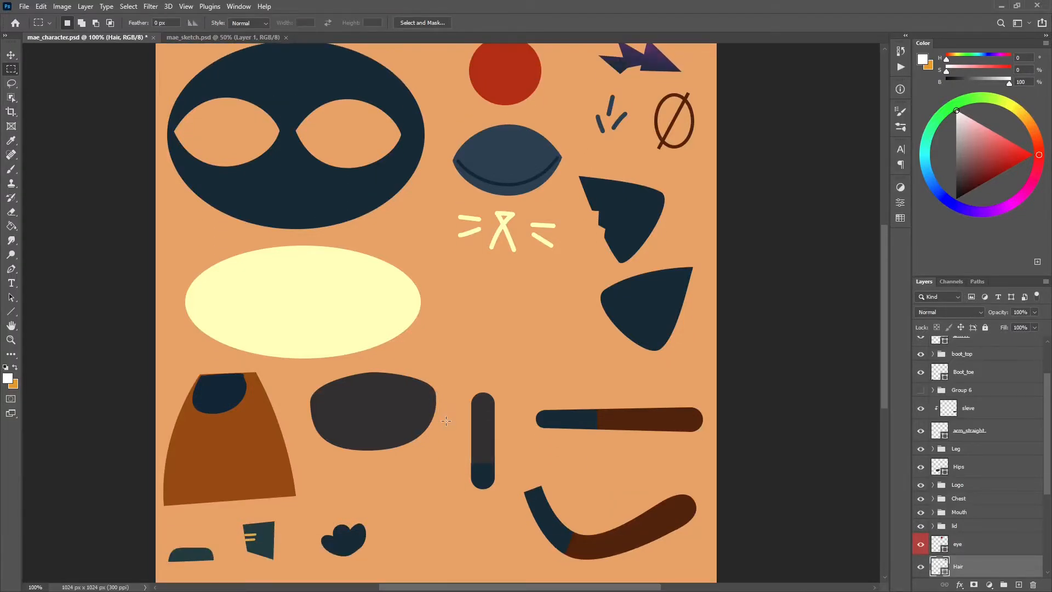
{"action": "scroll", "coordinate": [658, 339], "scroll_direction": "up", "scroll_amount": 1}
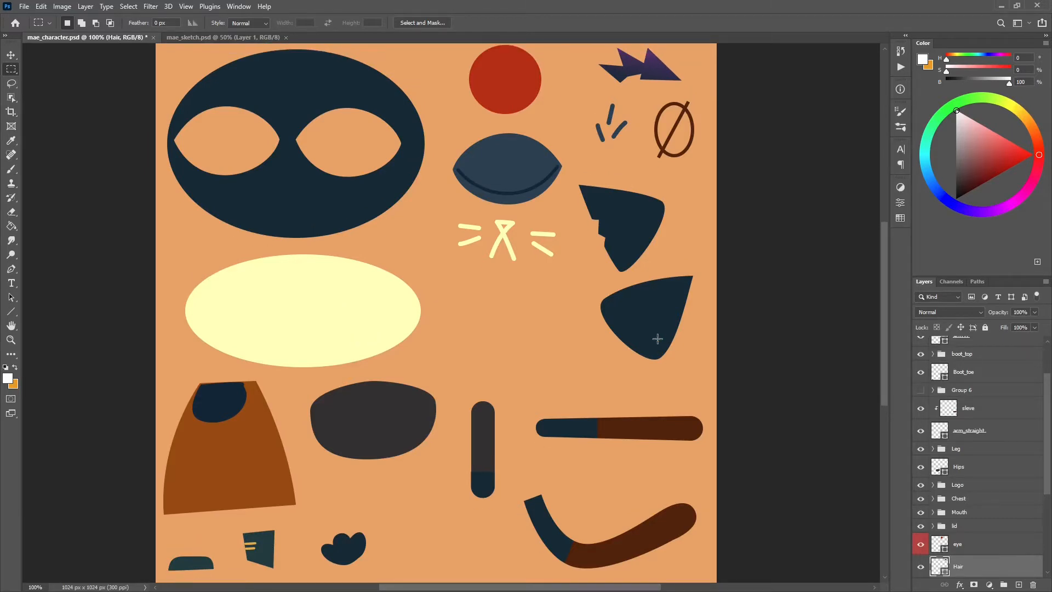
{"action": "left_click", "coordinate": [240, 39]}
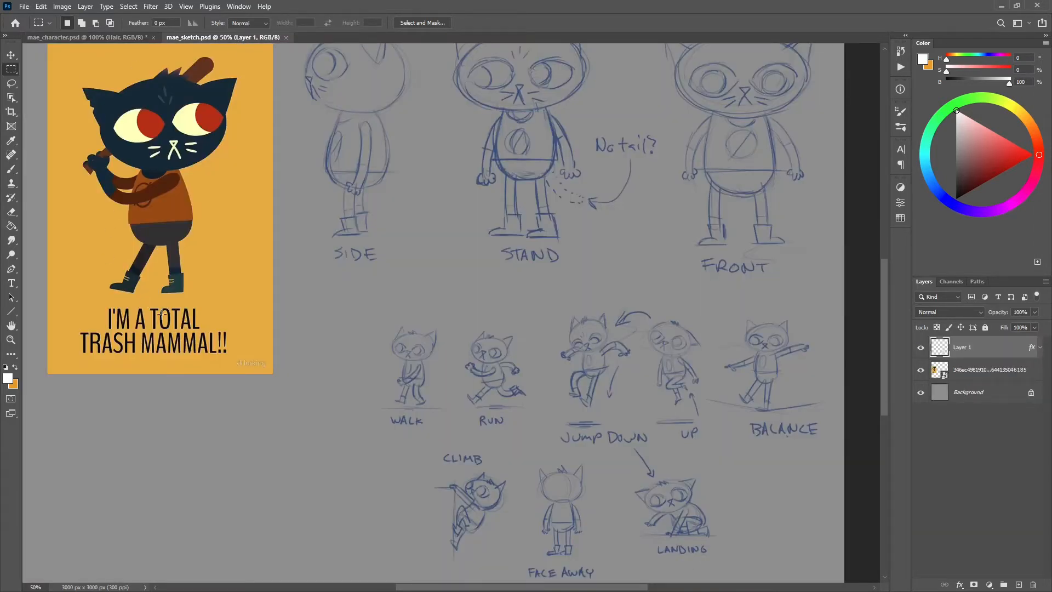
{"action": "left_click", "coordinate": [108, 37]}
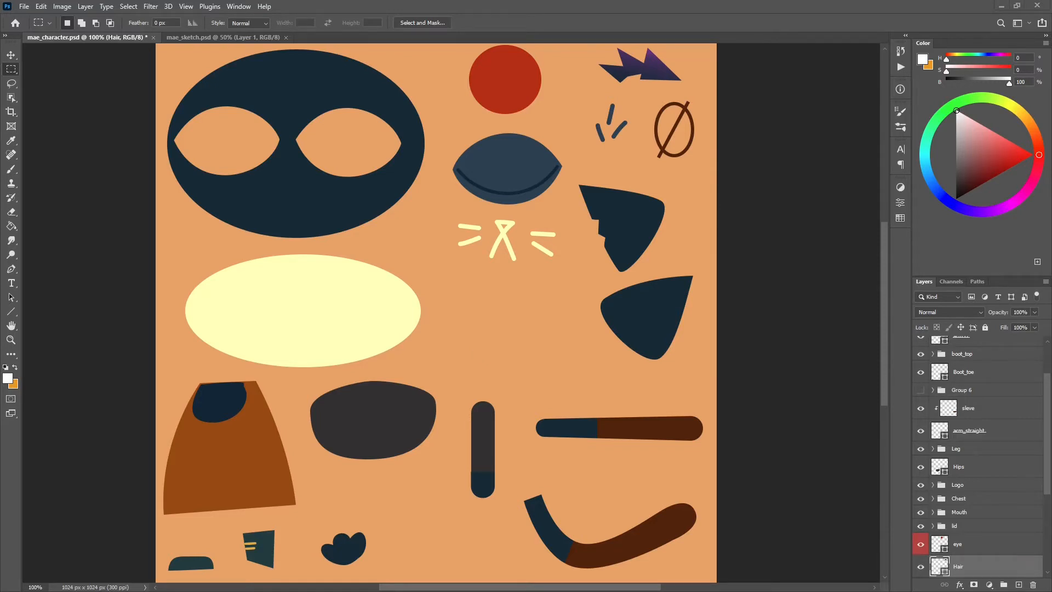
Outline the head piece with a rectangular marquee about 519 by 391 px, then outline the forehead wrinkles and clear the selection
{"action": "scroll", "coordinate": [317, 361], "scroll_direction": "up", "scroll_amount": 2}
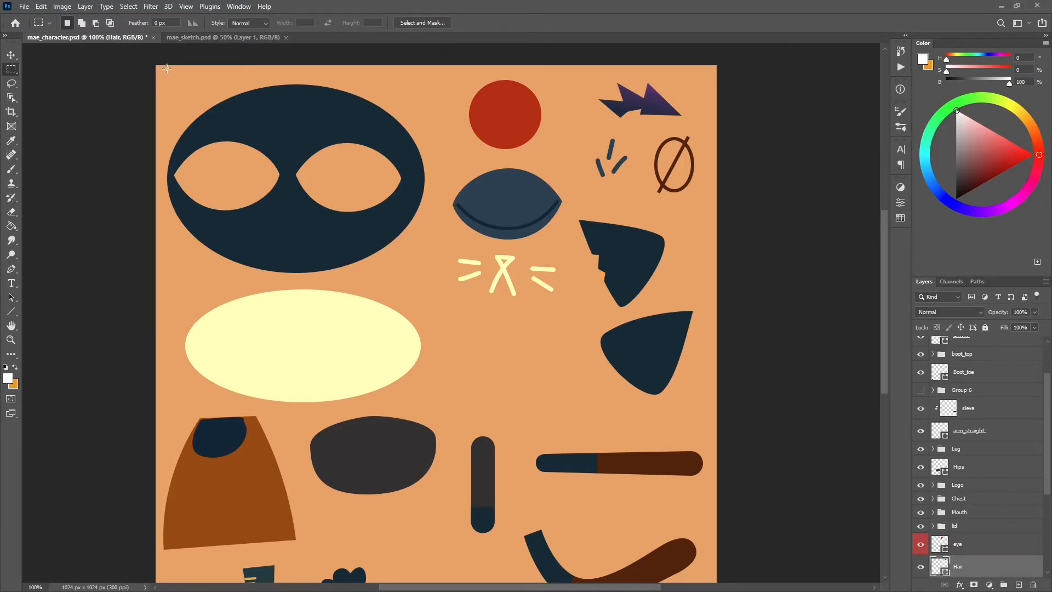
{"action": "left_click_drag", "start_coordinate": [153, 63], "coordinate": [439, 280]}
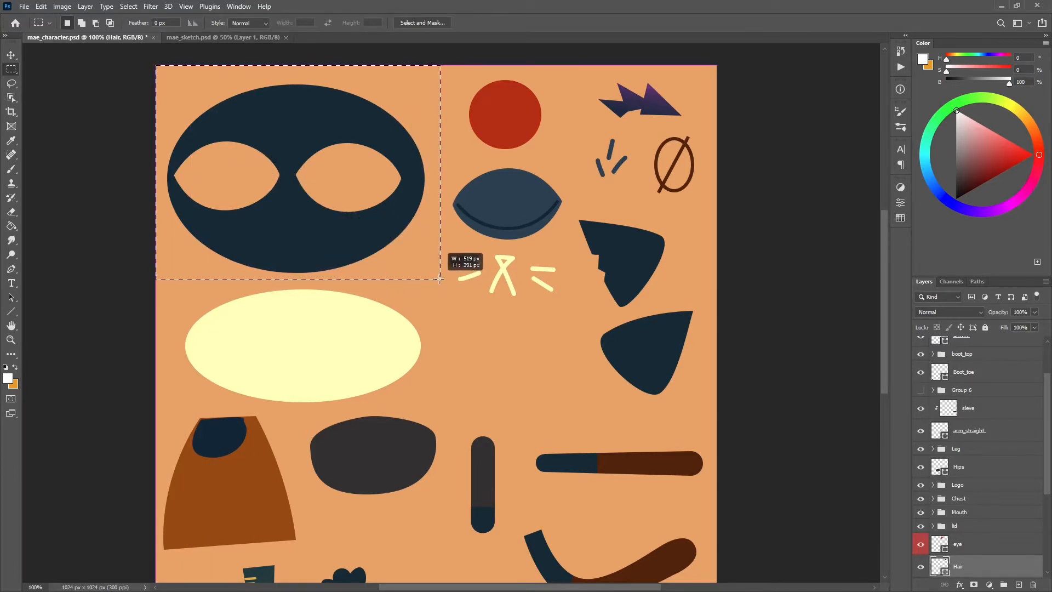
{"action": "left_click_drag", "start_coordinate": [439, 280], "coordinate": [439, 279]}
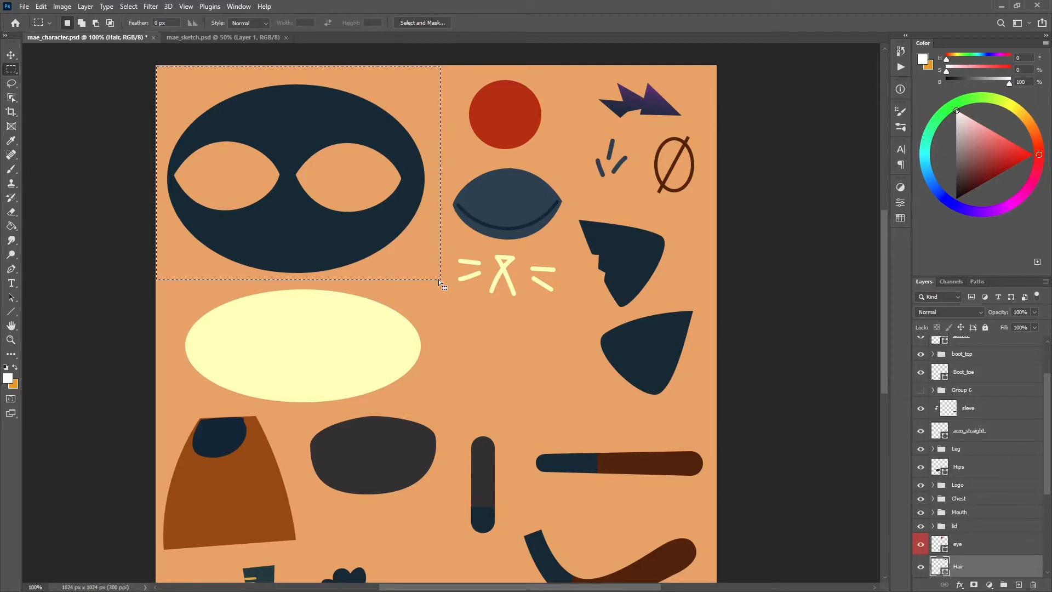
{"action": "mouse_move", "coordinate": [587, 132]}
{"action": "left_mouse_down"}
{"action": "mouse_move", "coordinate": [649, 181]}
{"action": "mouse_move", "coordinate": [638, 191]}
{"action": "left_mouse_up"}
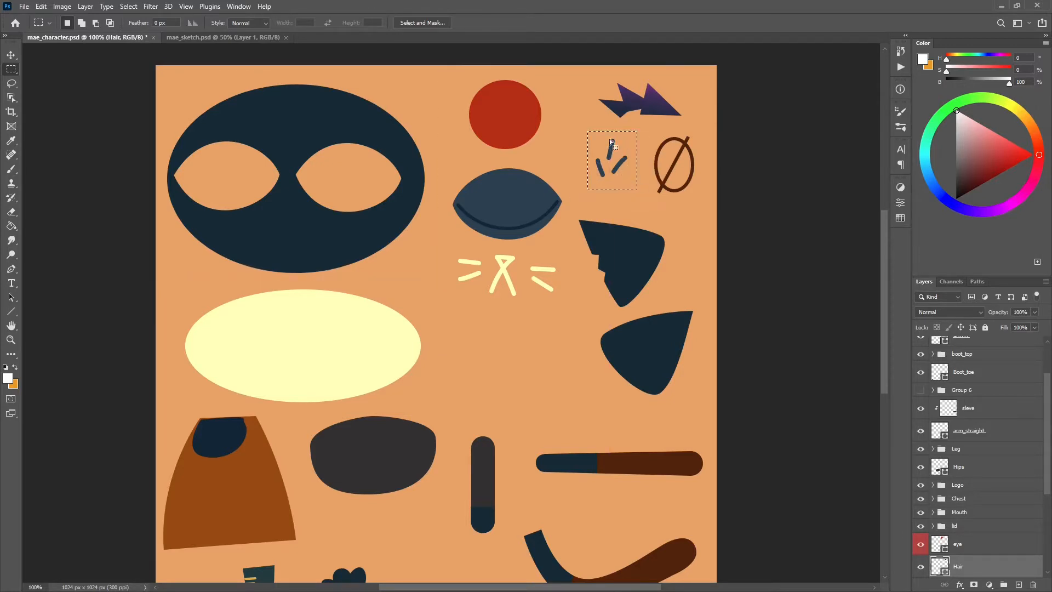
{"action": "left_click", "coordinate": [615, 169]}
Outline the mouth and whiskers, notched ear, red eye, eyelid, wrinkles, shirt logo and hair one after another with rectangular marquees
{"action": "left_click_drag", "start_coordinate": [560, 252], "coordinate": [455, 294]}
{"action": "left_click", "coordinate": [577, 272]}
{"action": "left_click_drag", "start_coordinate": [571, 205], "coordinate": [670, 311]}
{"action": "left_click_drag", "start_coordinate": [454, 72], "coordinate": [548, 158]}
{"action": "left_click_drag", "start_coordinate": [445, 160], "coordinate": [572, 246]}
{"action": "left_click_drag", "start_coordinate": [580, 129], "coordinate": [642, 195]}
{"action": "mouse_move", "coordinate": [644, 128]}
{"action": "left_mouse_down"}
{"action": "mouse_move", "coordinate": [687, 200]}
{"action": "mouse_move", "coordinate": [707, 206]}
{"action": "left_mouse_up"}
{"action": "left_click_drag", "start_coordinate": [700, 70], "coordinate": [588, 127]}
Outline the hips, leg and straight arm pieces in turn with rectangular marquees and clear the selection
{"action": "scroll", "coordinate": [313, 421], "scroll_direction": "down", "scroll_amount": 5}
{"action": "scroll", "coordinate": [312, 423], "scroll_direction": "up", "scroll_amount": 2}
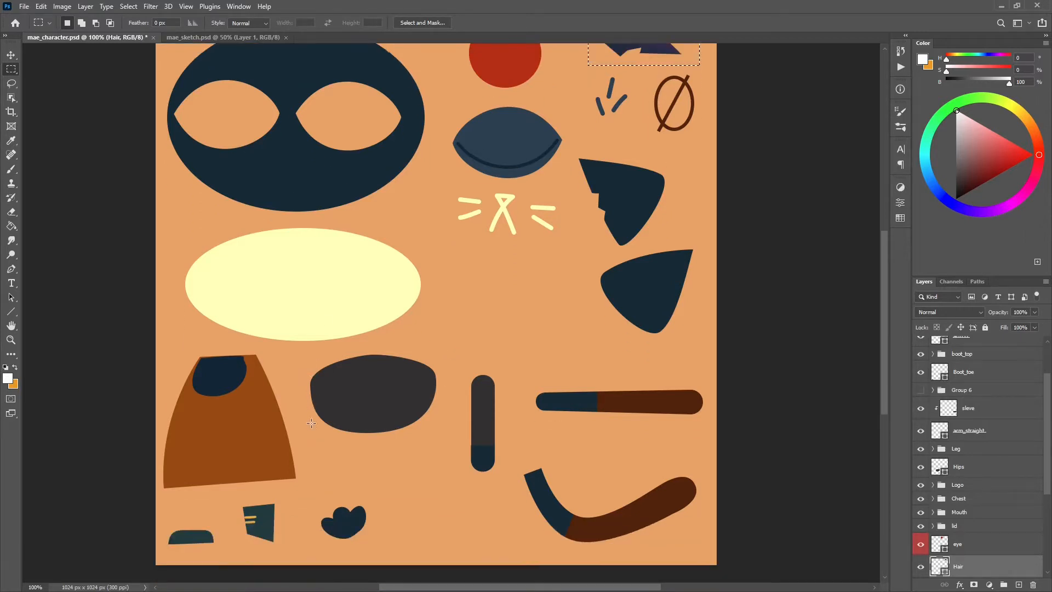
{"action": "left_click_drag", "start_coordinate": [300, 369], "coordinate": [444, 458]}
{"action": "left_click_drag", "start_coordinate": [462, 378], "coordinate": [506, 505]}
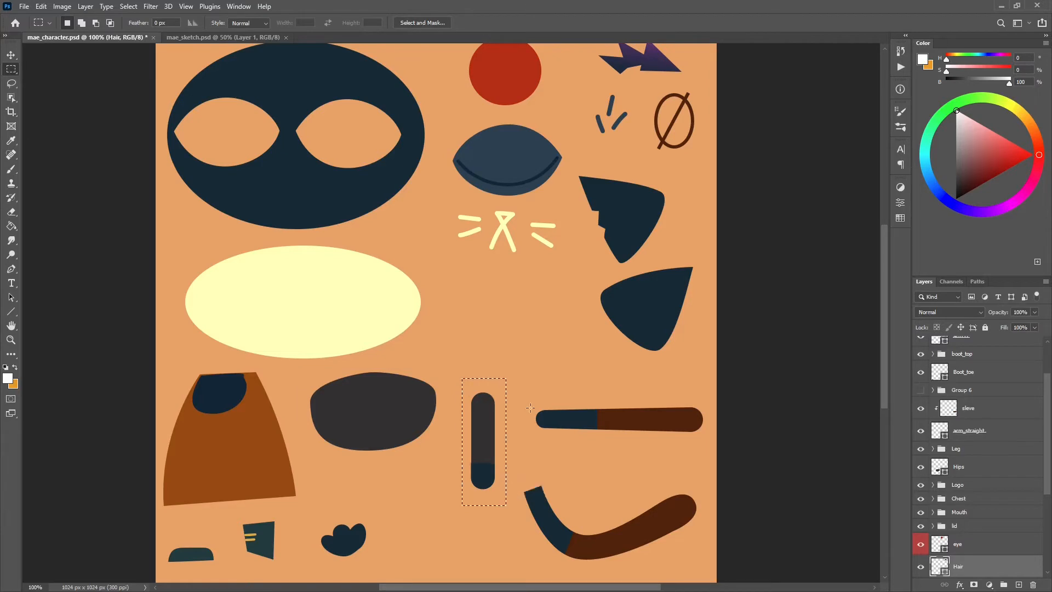
{"action": "left_click_drag", "start_coordinate": [520, 381], "coordinate": [705, 445]}
{"action": "left_click", "coordinate": [705, 445]}
{"action": "scroll", "coordinate": [527, 381], "scroll_direction": "up", "scroll_amount": 2}
{"action": "scroll", "coordinate": [527, 381], "scroll_direction": "down", "scroll_amount": 1}
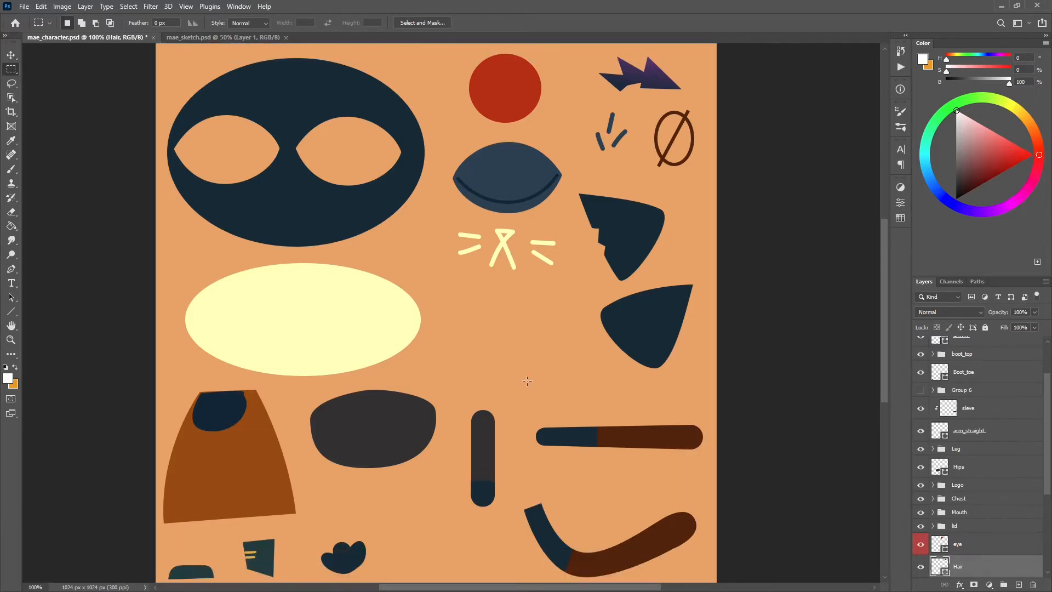
{"action": "scroll", "coordinate": [527, 381], "scroll_direction": "down", "scroll_amount": 5}
{"action": "scroll", "coordinate": [527, 381], "scroll_direction": "up", "scroll_amount": 7}
{"action": "scroll", "coordinate": [527, 380], "scroll_direction": "down", "scroll_amount": 3}
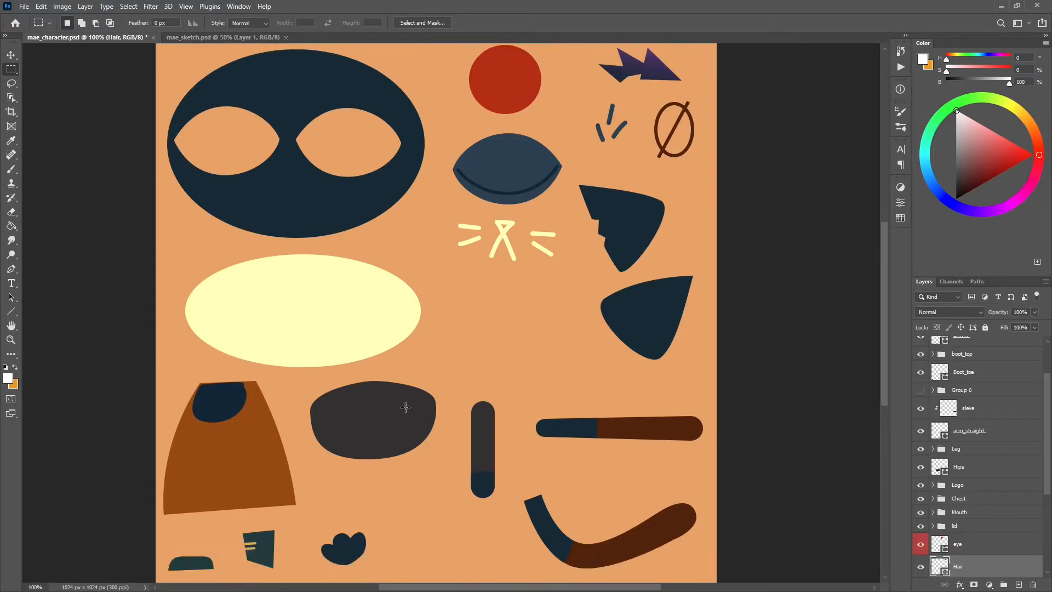
Outline the small boot top piece below the shirt with a rectangular marquee
{"action": "scroll", "coordinate": [406, 407], "scroll_direction": "down", "scroll_amount": 2}
{"action": "left_click_drag", "start_coordinate": [295, 485], "coordinate": [273, 516]}
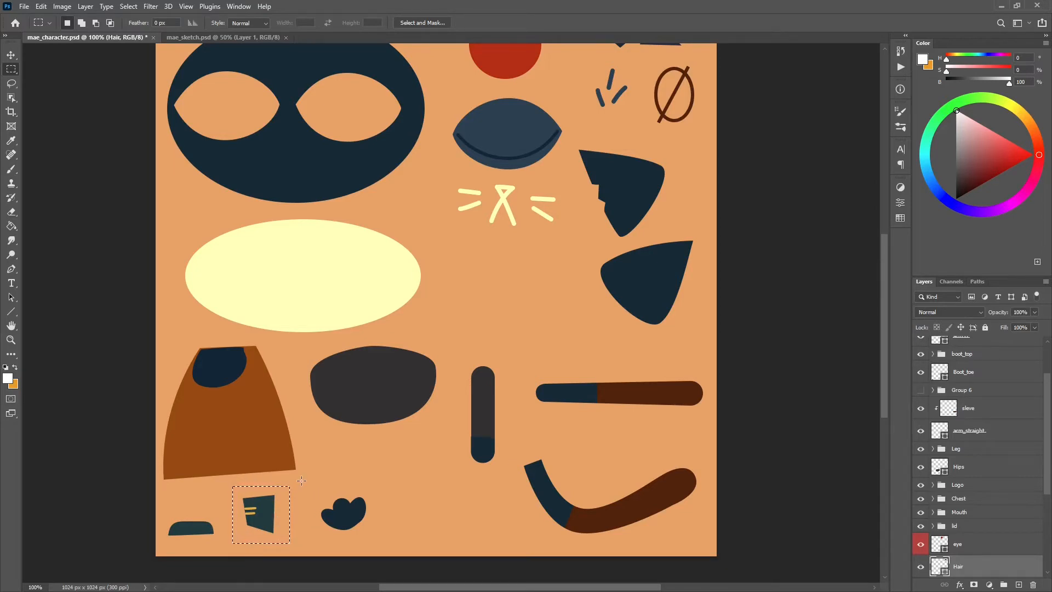
{"action": "scroll", "coordinate": [302, 481], "scroll_direction": "up", "scroll_amount": 3}
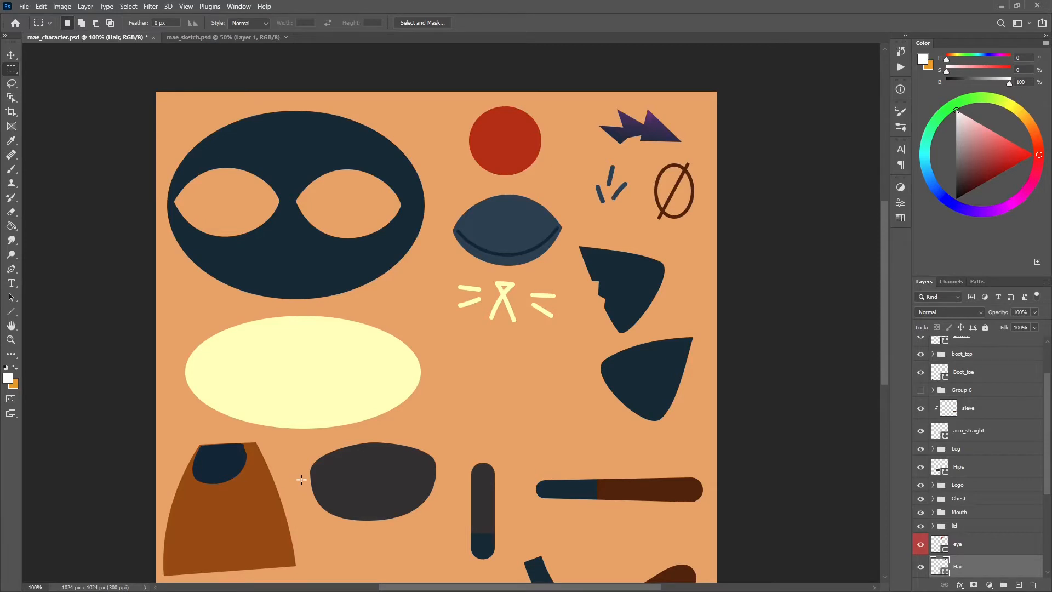
Move the mouth and whiskers close against the notched ear, try outlining the ear with a rectangular marquee, and undo the move
{"action": "left_click", "coordinate": [11, 55]}
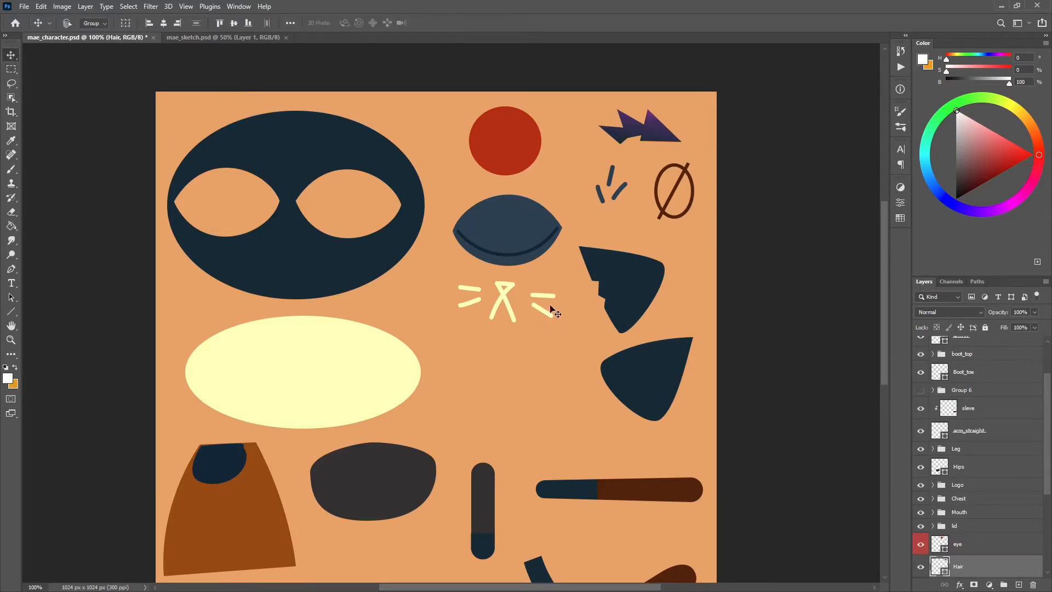
{"action": "left_click_drag", "start_coordinate": [505, 294], "coordinate": [549, 315]}
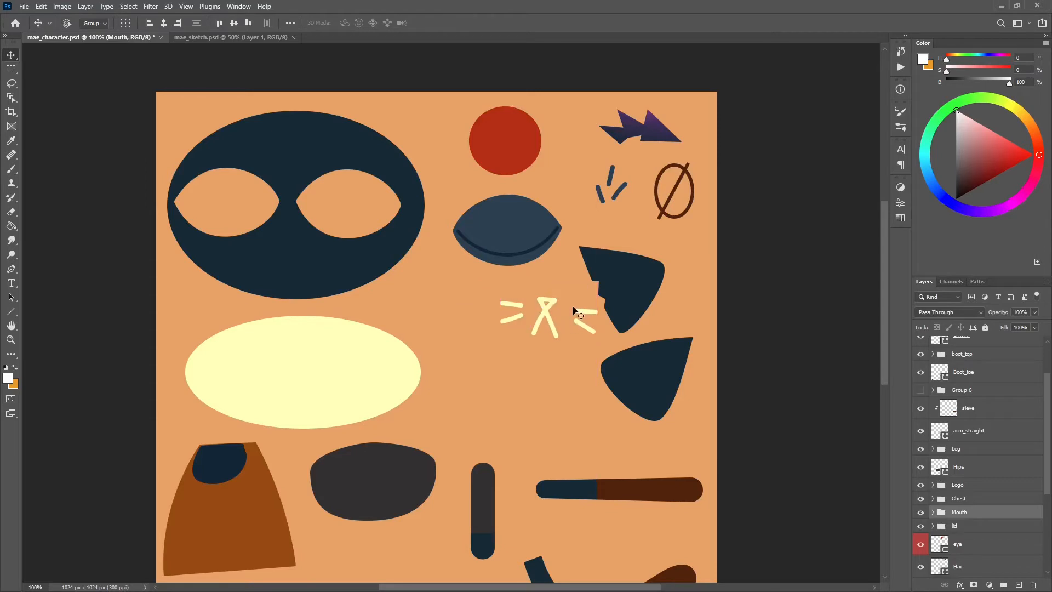
{"action": "left_click", "coordinate": [11, 69]}
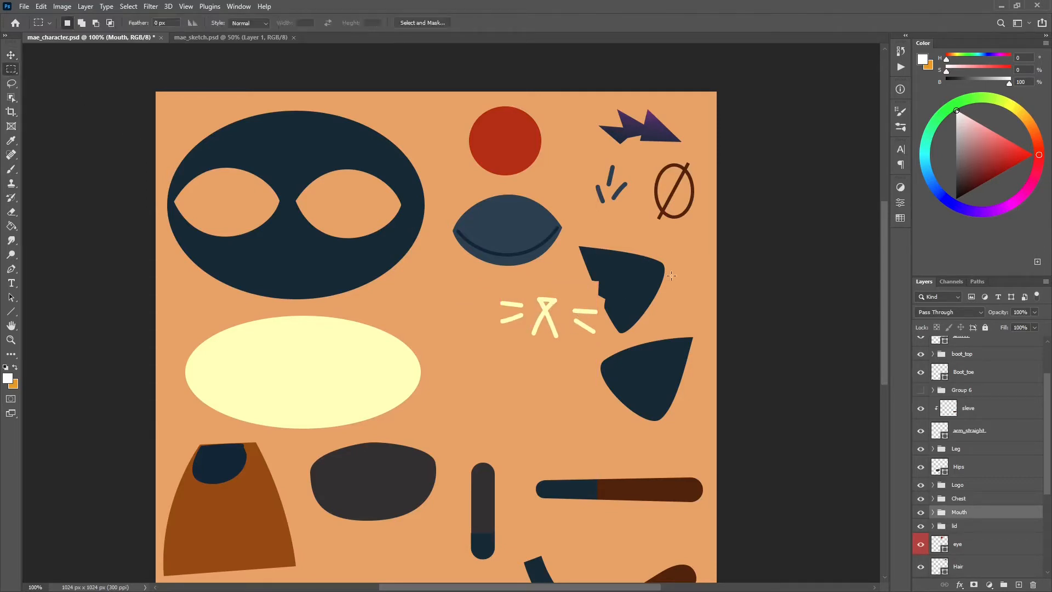
{"action": "left_click_drag", "start_coordinate": [671, 240], "coordinate": [574, 336]}
{"action": "left_click", "coordinate": [620, 299]}
{"action": "key", "text": "ctrl+z"}
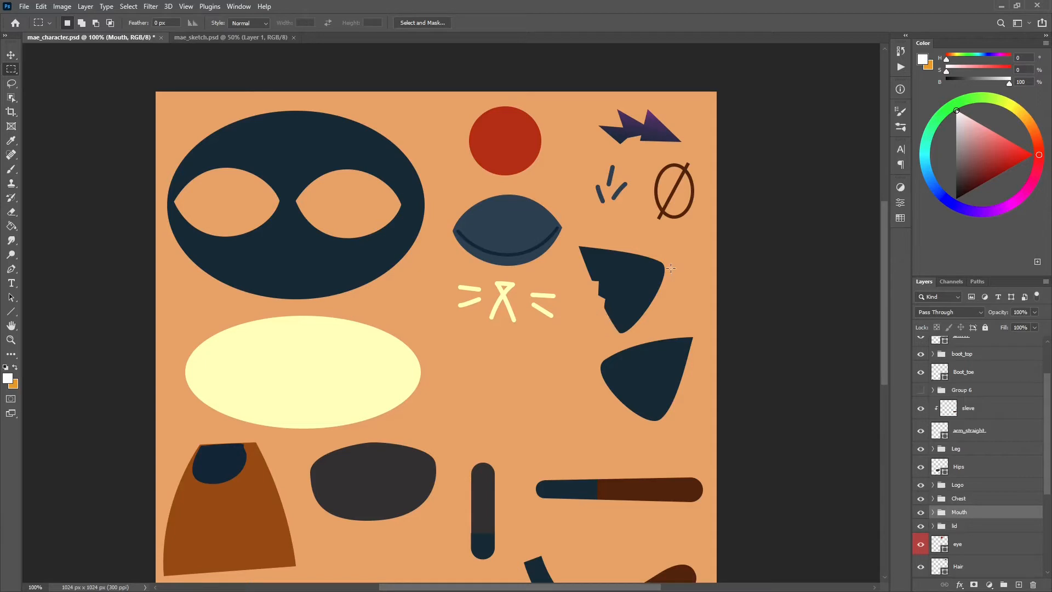
{"action": "scroll", "coordinate": [565, 186], "scroll_direction": "down", "scroll_amount": 3}
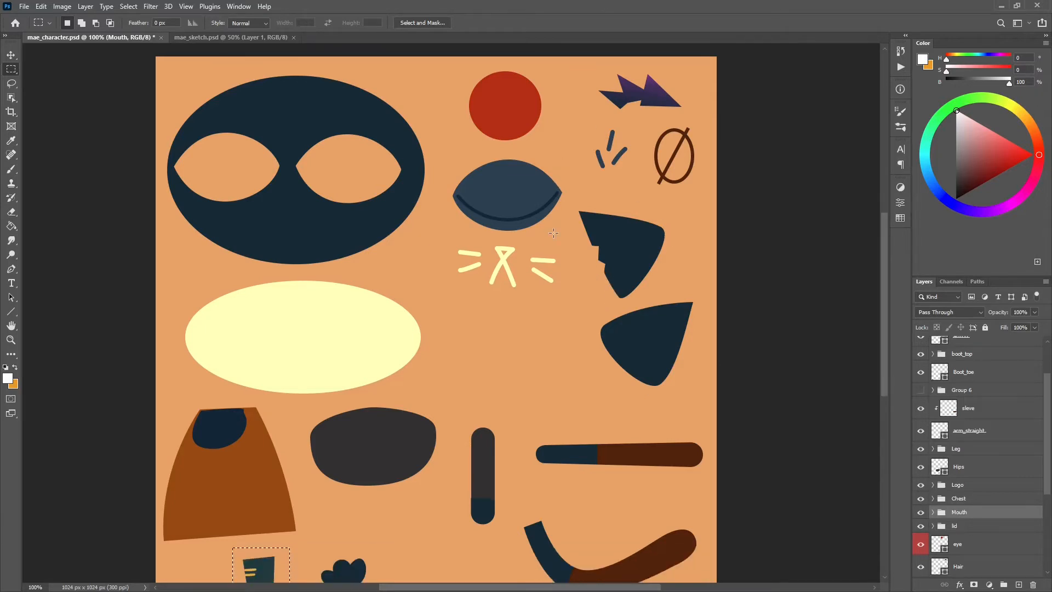
{"action": "scroll", "coordinate": [554, 233], "scroll_direction": "up", "scroll_amount": 1}
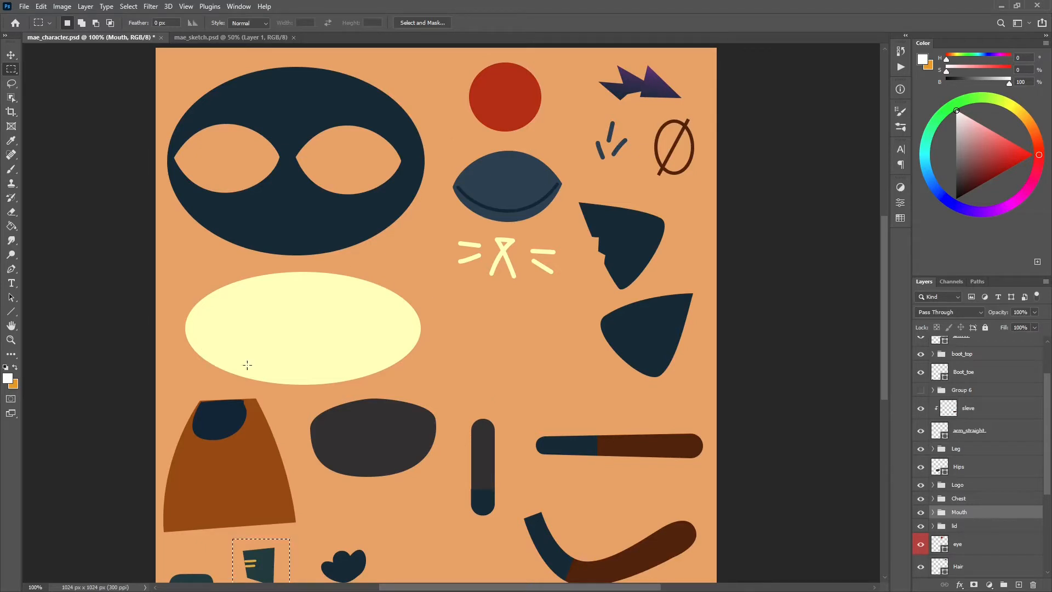
{"action": "scroll", "coordinate": [541, 306], "scroll_direction": "down", "scroll_amount": 1}
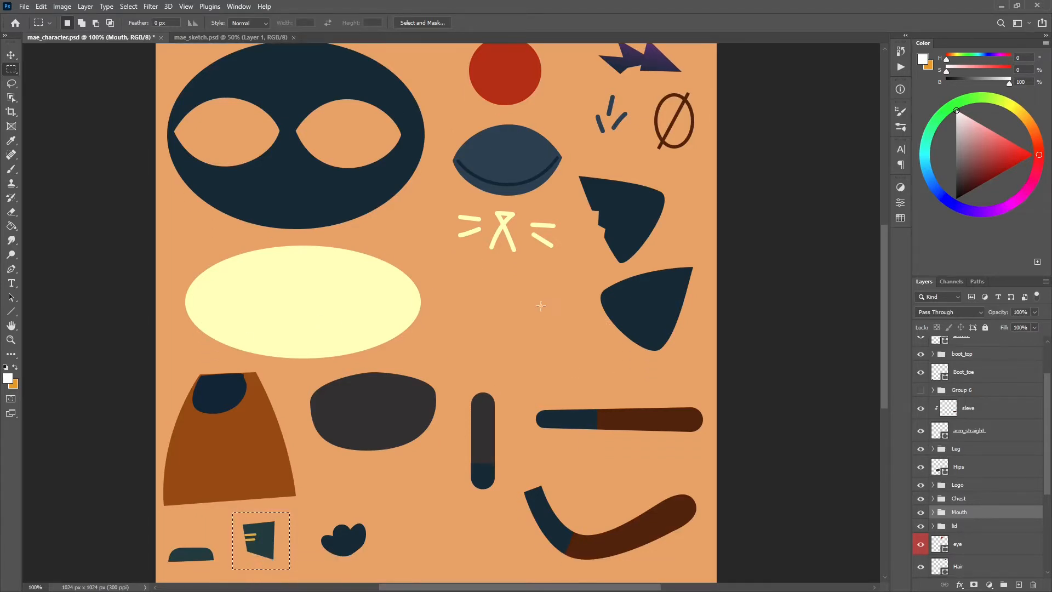
{"action": "scroll", "coordinate": [541, 306], "scroll_direction": "up", "scroll_amount": 2}
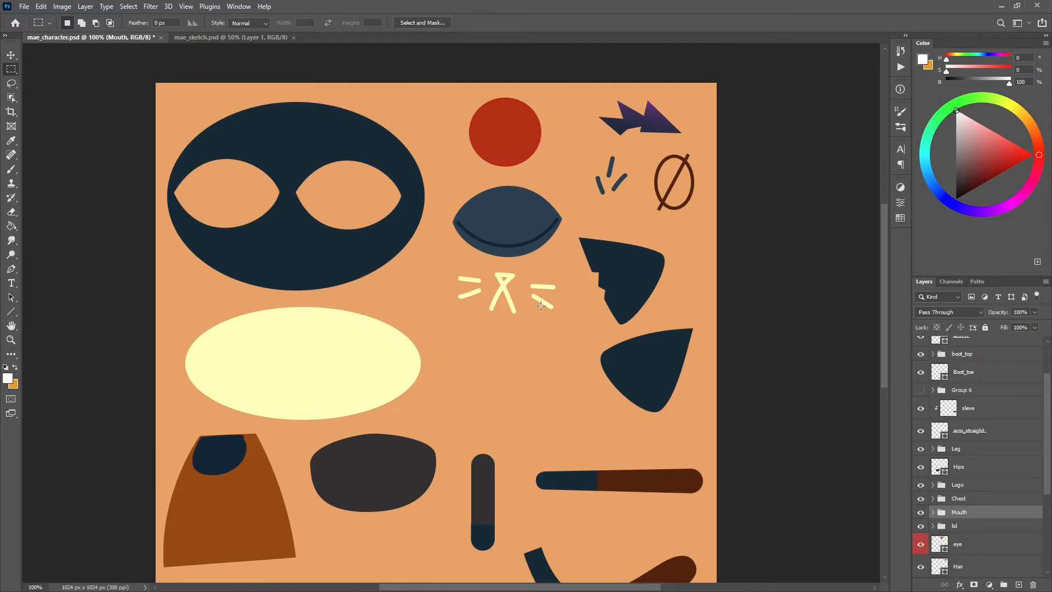
{"action": "scroll", "coordinate": [541, 306], "scroll_direction": "down", "scroll_amount": 1}
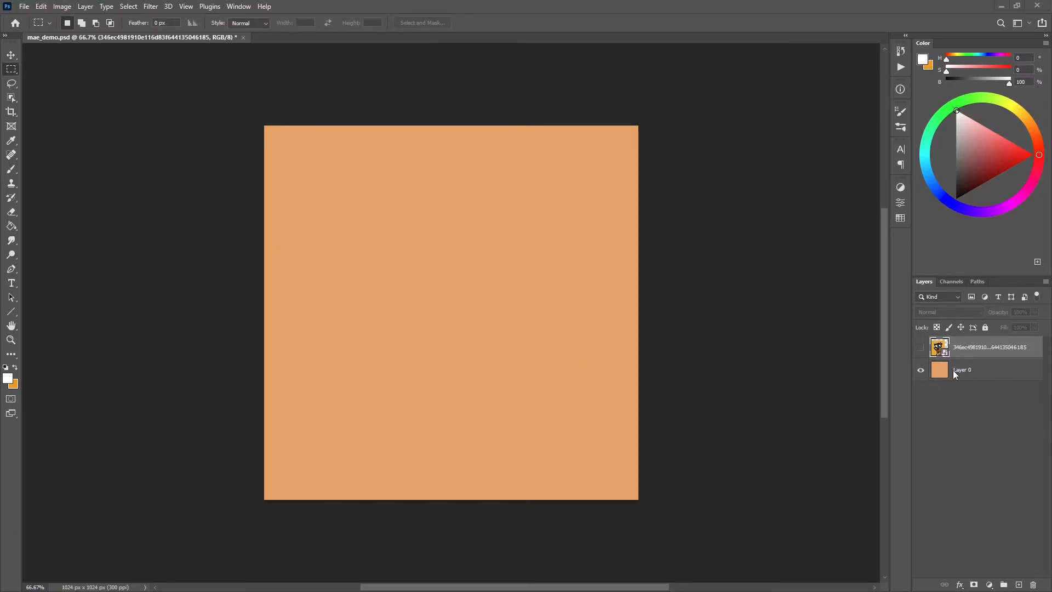
In mae_demo.psd, show the hidden Mae reference image layer and move it so the whole character sits centred on the canvas
{"action": "left_click", "coordinate": [921, 349]}
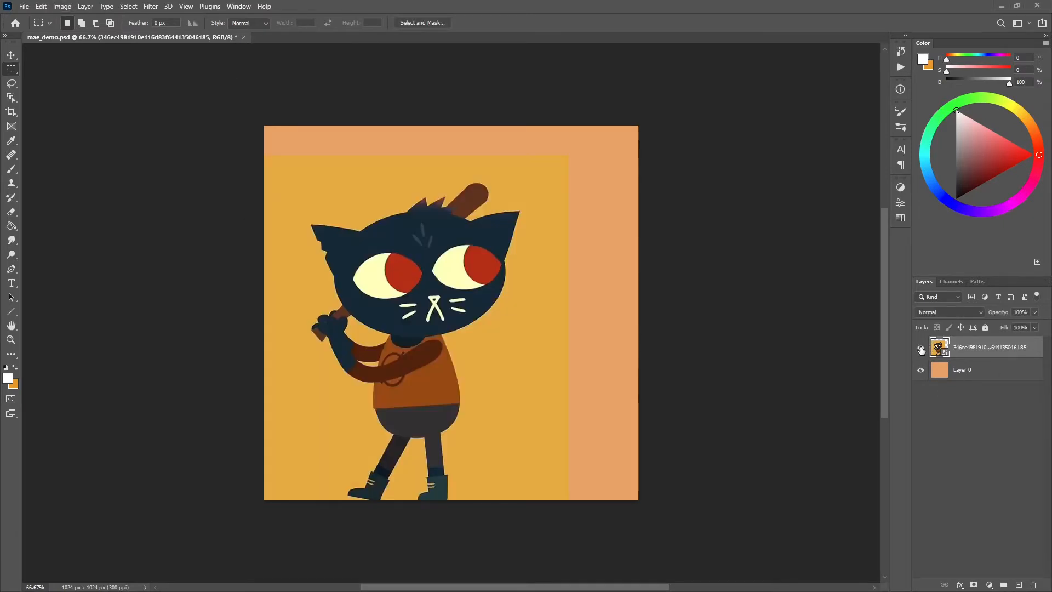
{"action": "left_click", "coordinate": [11, 55]}
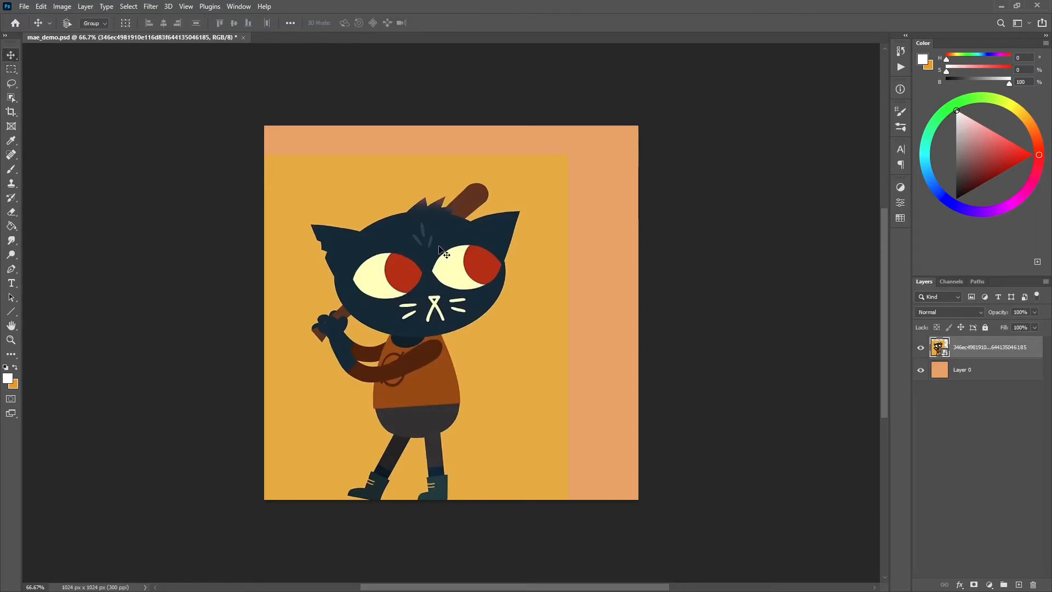
{"action": "left_click_drag", "start_coordinate": [361, 230], "coordinate": [405, 201]}
Examine the document's pixel dimensions and resolution in the Image Size settings, then cancel the dialog
{"action": "left_click", "coordinate": [62, 6]}
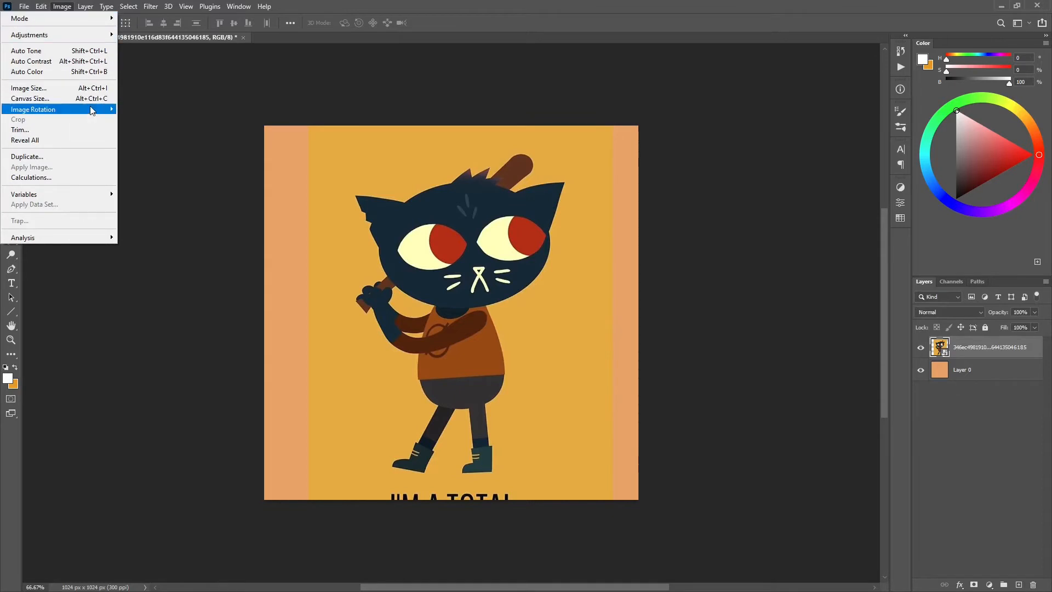
{"action": "left_click", "coordinate": [74, 88]}
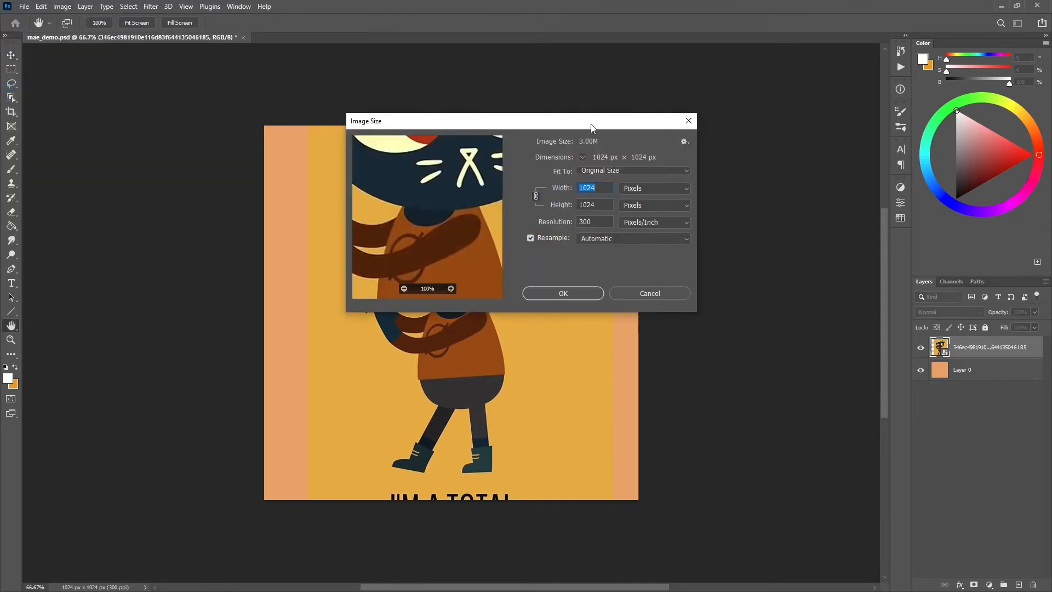
{"action": "left_click_drag", "start_coordinate": [591, 123], "coordinate": [729, 79]}
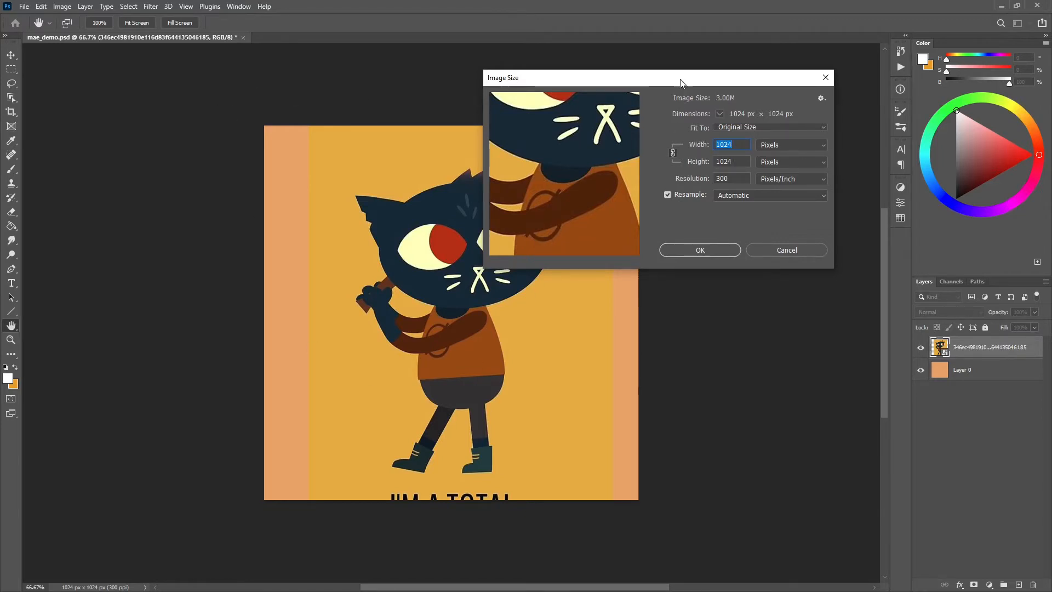
{"action": "left_click_drag", "start_coordinate": [681, 79], "coordinate": [701, 71]}
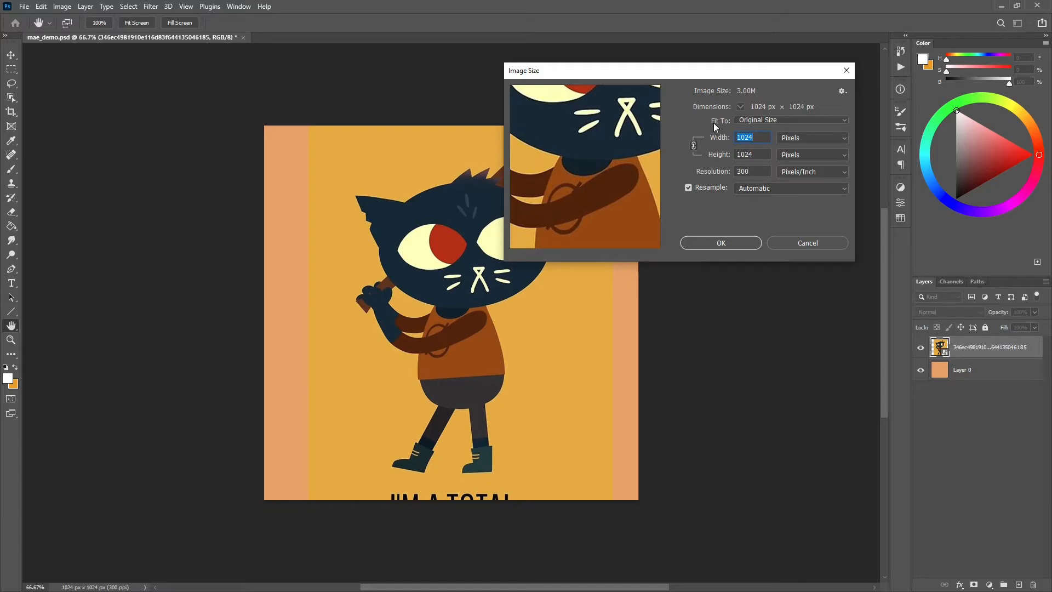
{"action": "left_click_drag", "start_coordinate": [786, 73], "coordinate": [784, 102]}
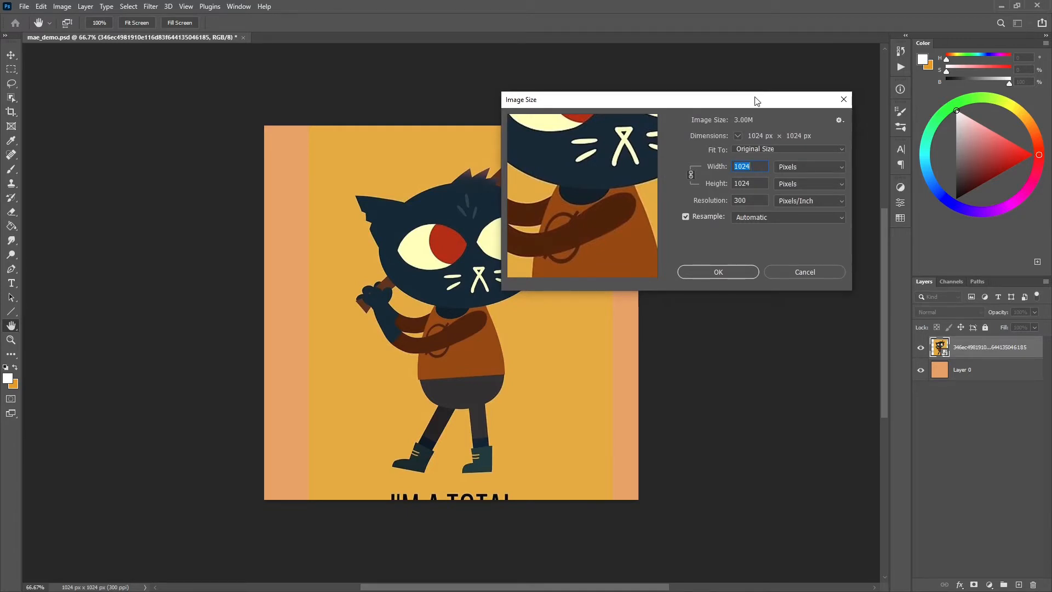
{"action": "left_click_drag", "start_coordinate": [754, 101], "coordinate": [766, 101]}
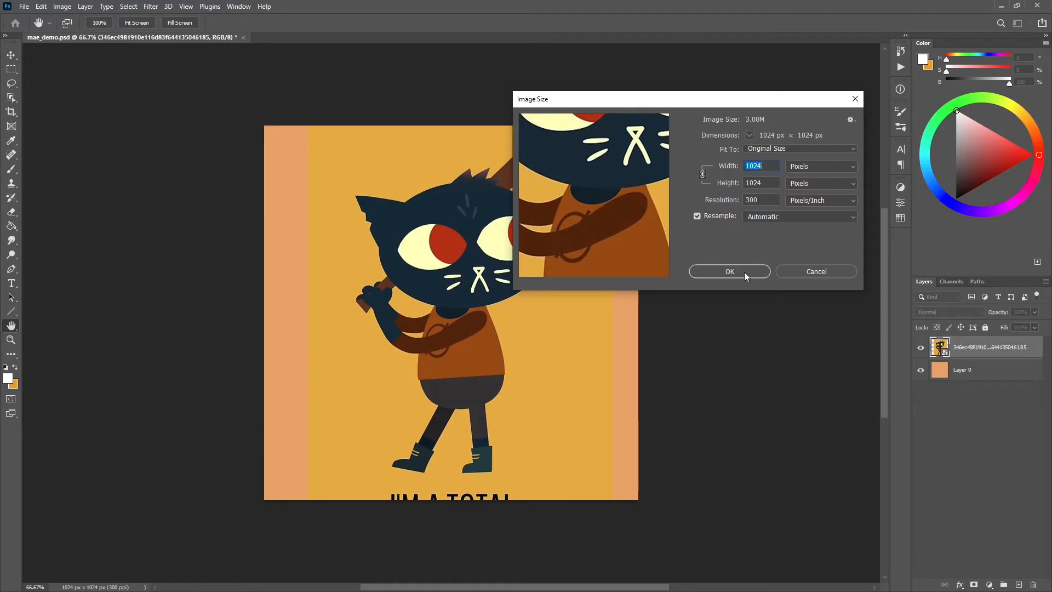
{"action": "left_click", "coordinate": [810, 271]}
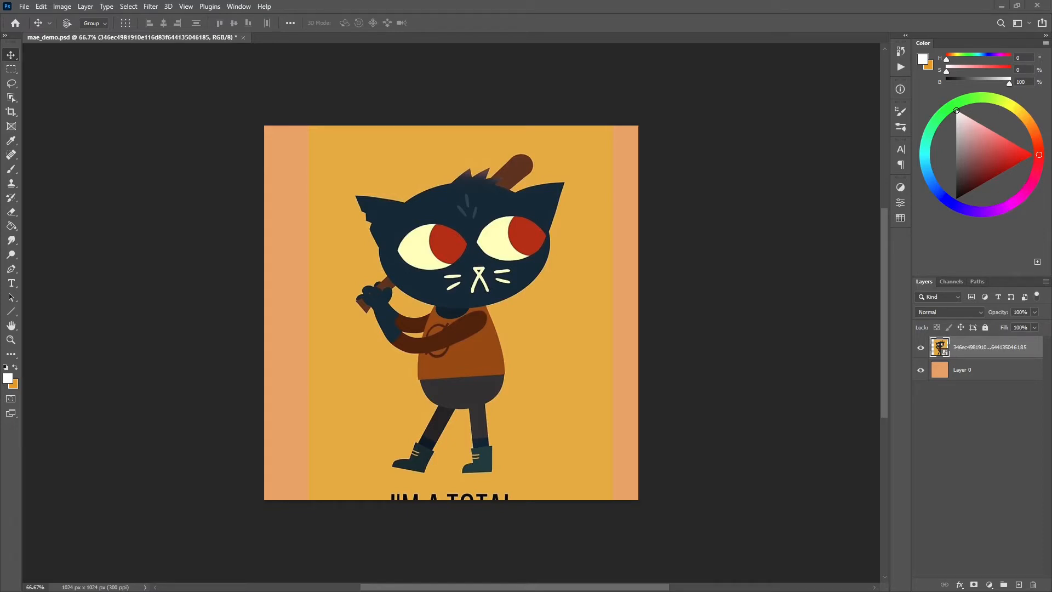
Place the greg reference image in the document, scale it to 21.16%, and position it over the canvas's left and middle
{"action": "left_click_drag", "start_coordinate": [465, 321], "coordinate": [467, 323]}
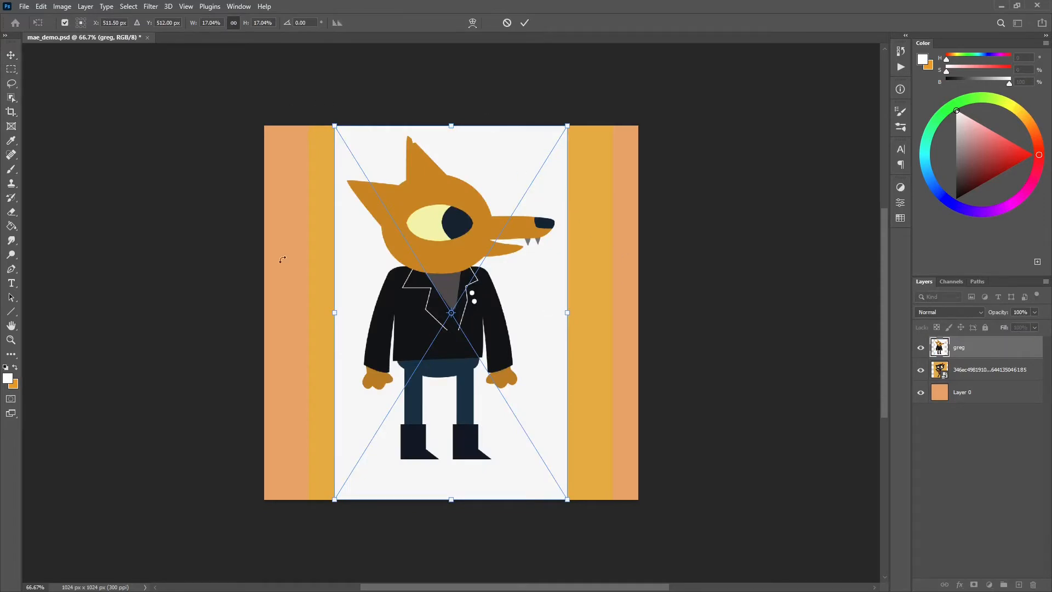
{"action": "left_click_drag", "start_coordinate": [453, 196], "coordinate": [544, 211]}
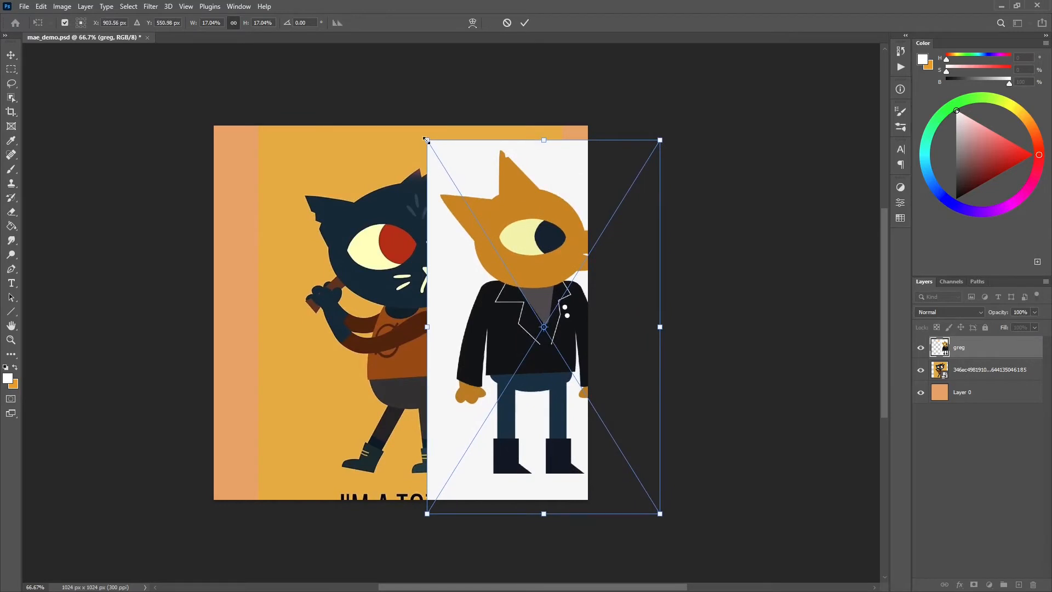
{"action": "left_click_drag", "start_coordinate": [427, 140], "coordinate": [366, 95]}
{"action": "left_click_drag", "start_coordinate": [522, 187], "coordinate": [299, 193]}
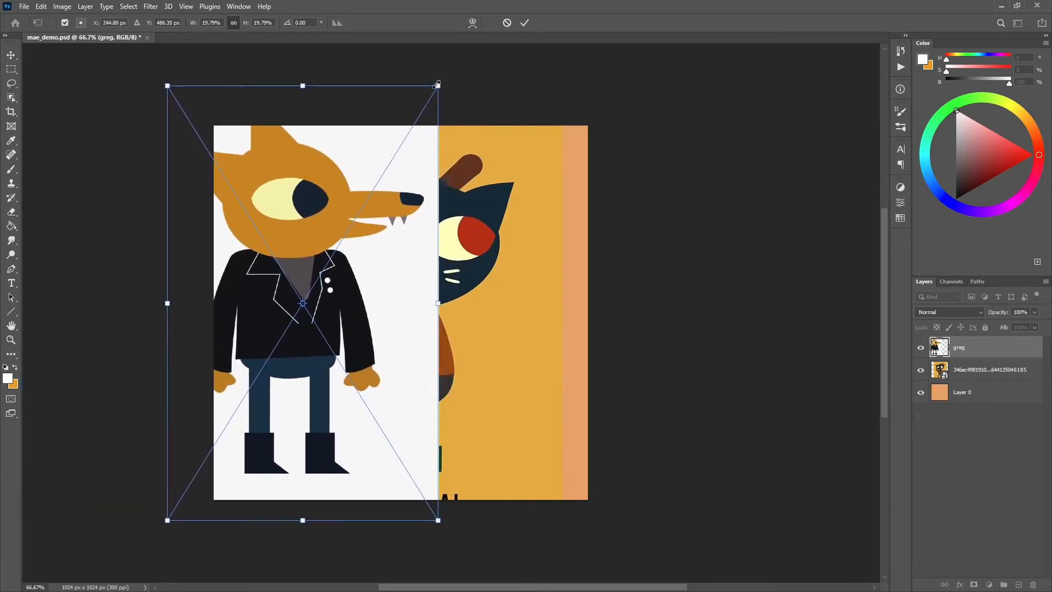
{"action": "left_click_drag", "start_coordinate": [437, 86], "coordinate": [457, 56]}
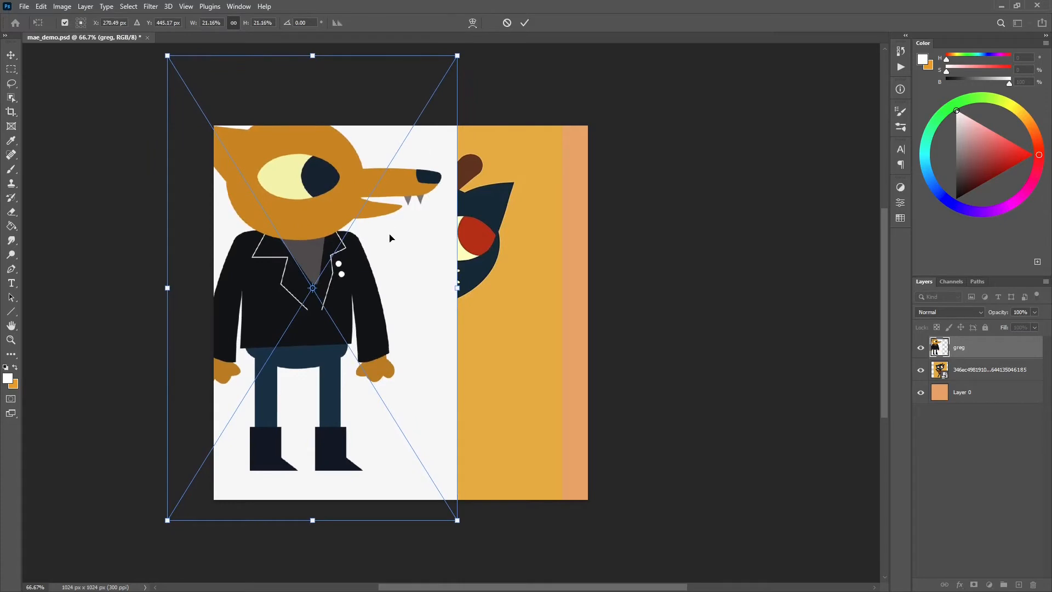
{"action": "left_click_drag", "start_coordinate": [390, 235], "coordinate": [394, 238]}
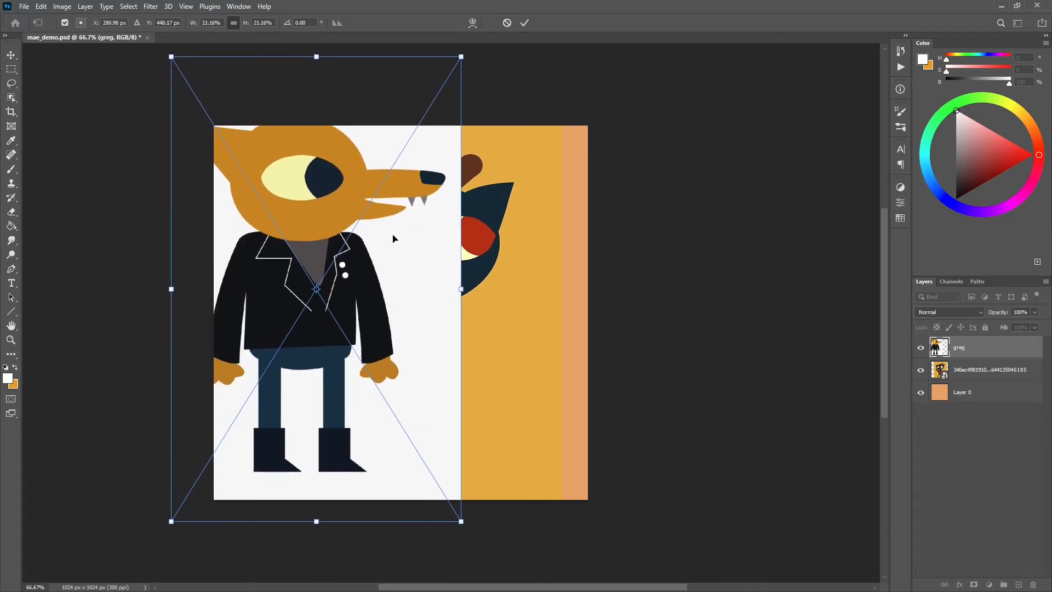
{"action": "key", "text": "Return"}
{"action": "left_click_drag", "start_coordinate": [349, 215], "coordinate": [387, 212]}
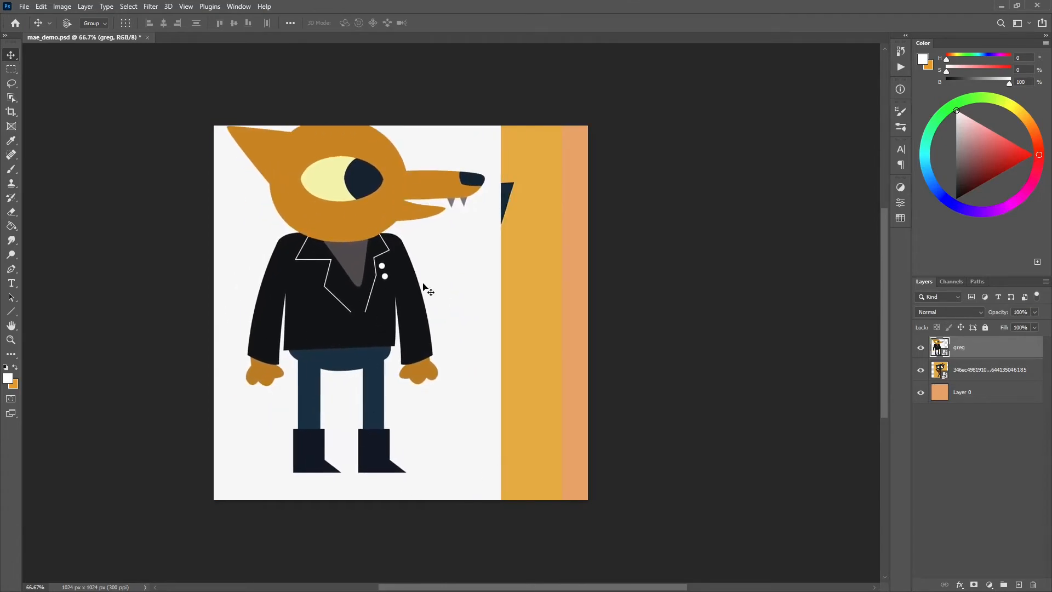
Hide the greg layer and add a new empty layer directly above the Mae reference image
{"action": "left_click", "coordinate": [921, 349]}
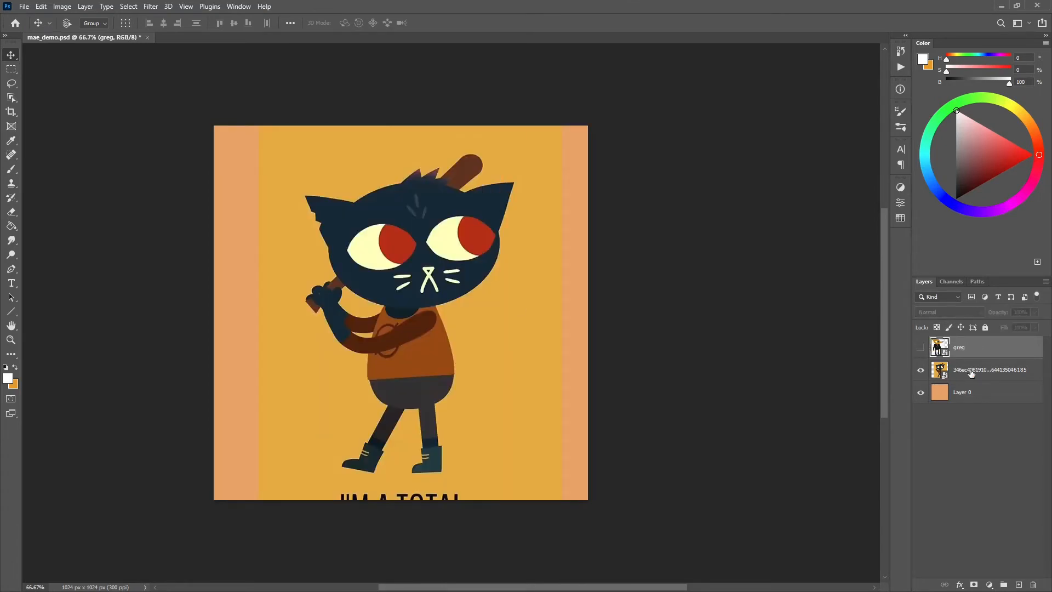
{"action": "left_click", "coordinate": [969, 371]}
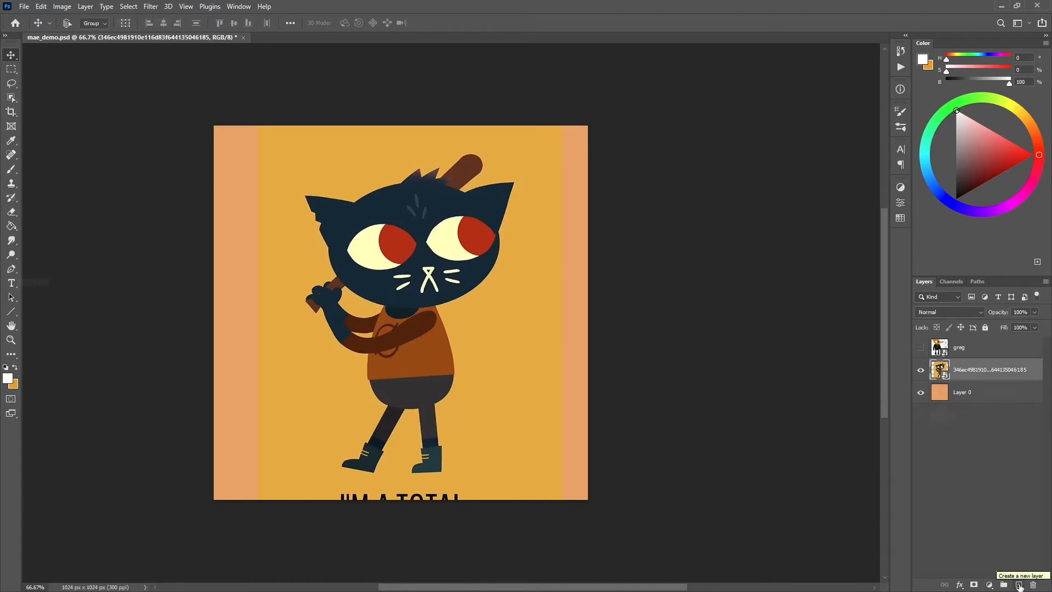
{"action": "left_click", "coordinate": [1020, 585]}
Set the Pen tool to Shape mode for tracing Mae's head, check its stroke options, and open the fill colour options
{"action": "left_click", "coordinate": [11, 270]}
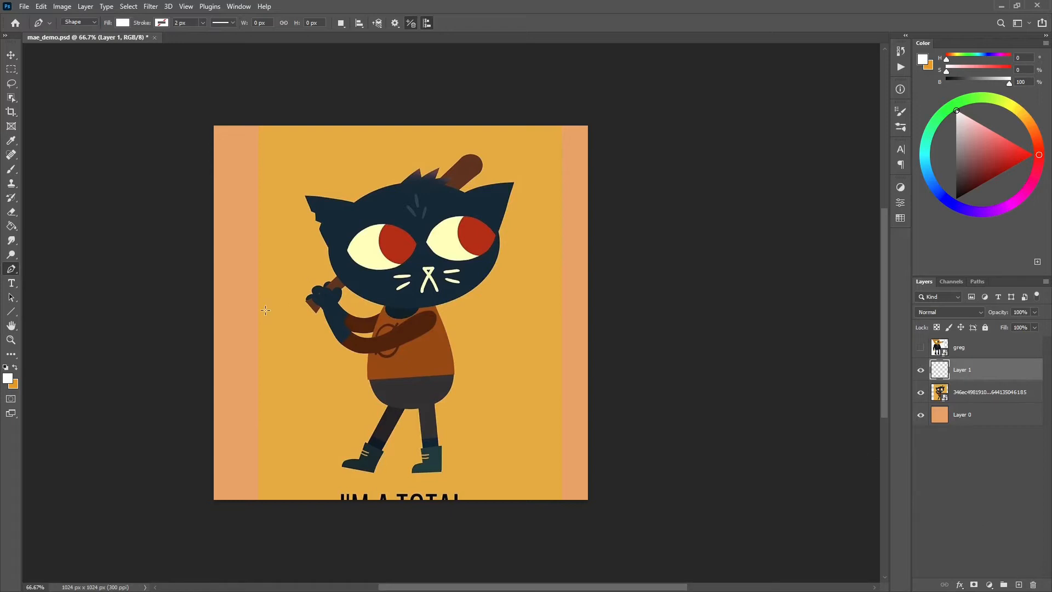
{"action": "key", "text": "ctrl+plus"}
{"action": "key", "text": "ctrl+plus"}
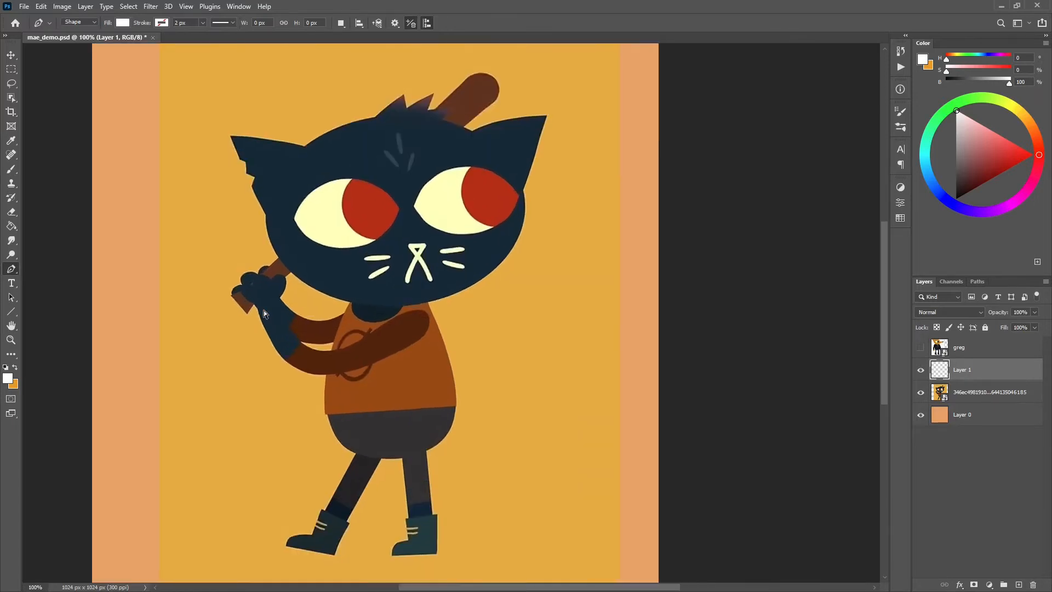
{"action": "left_click_drag", "start_coordinate": [334, 252], "coordinate": [432, 451]}
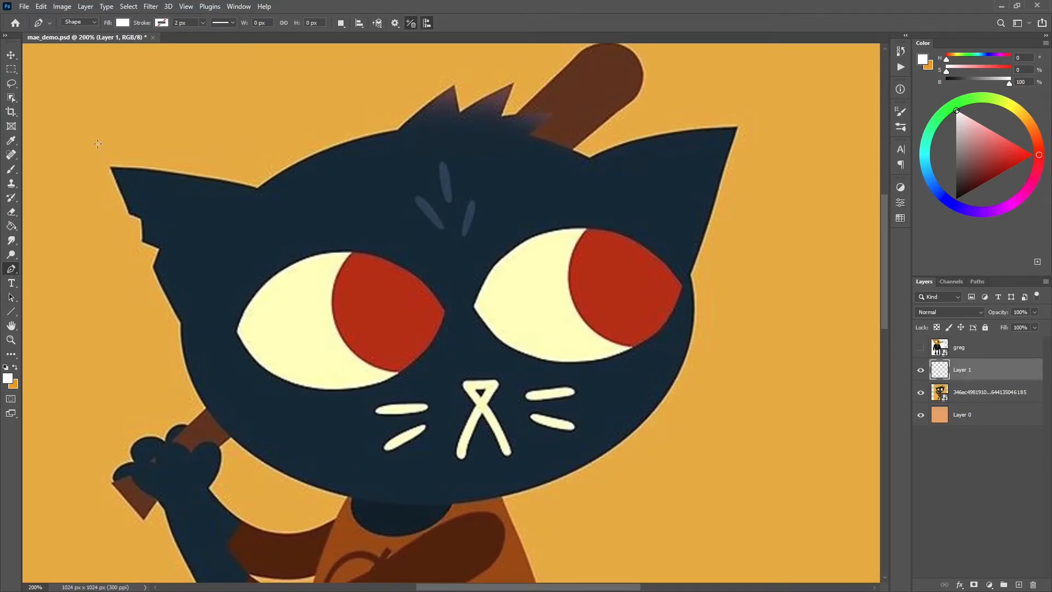
{"action": "left_click", "coordinate": [94, 21]}
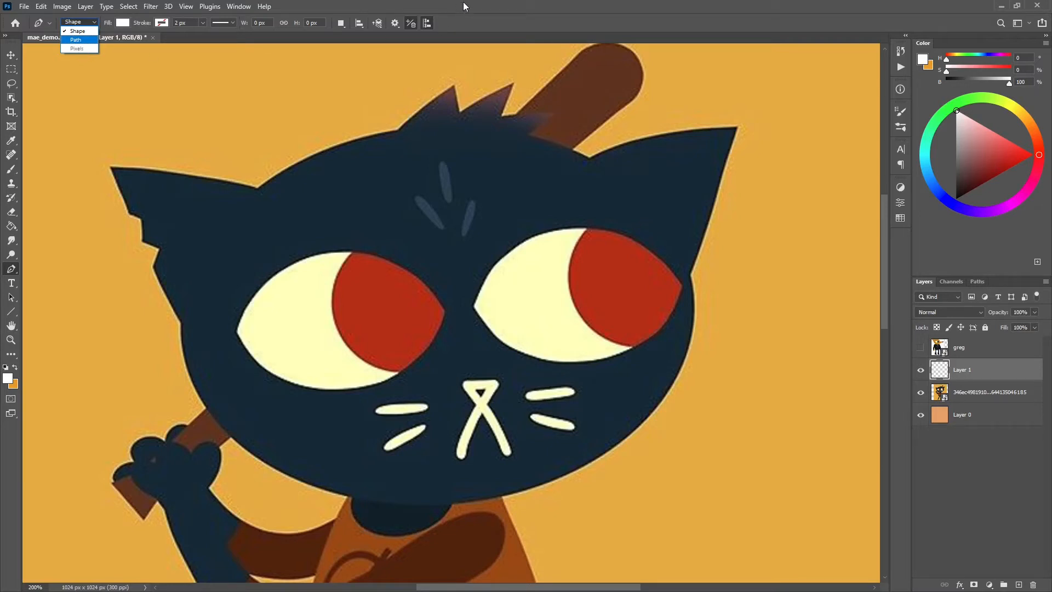
{"action": "left_click", "coordinate": [81, 33]}
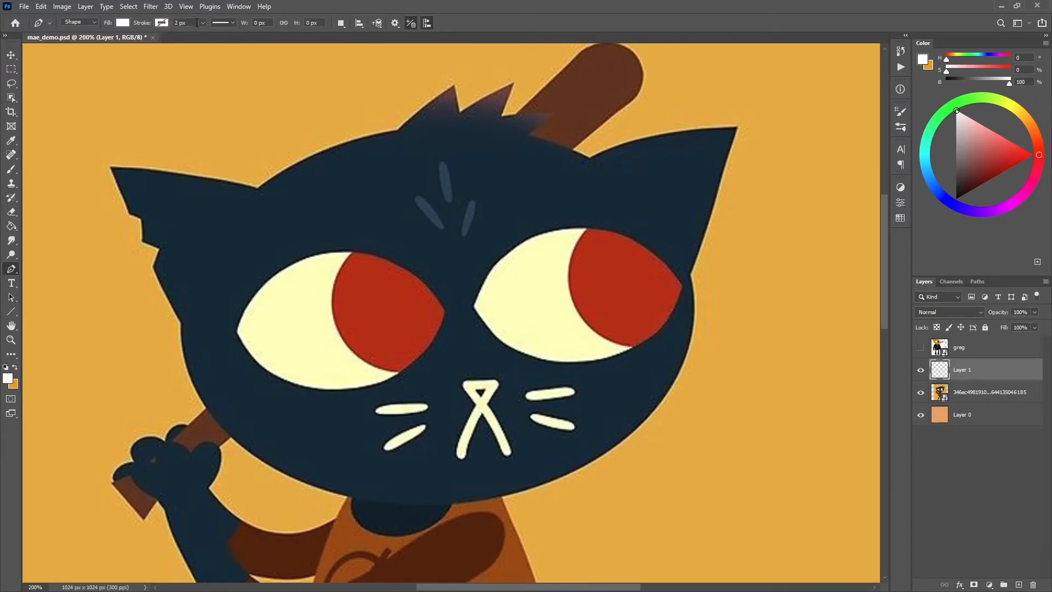
{"action": "left_click", "coordinate": [162, 23]}
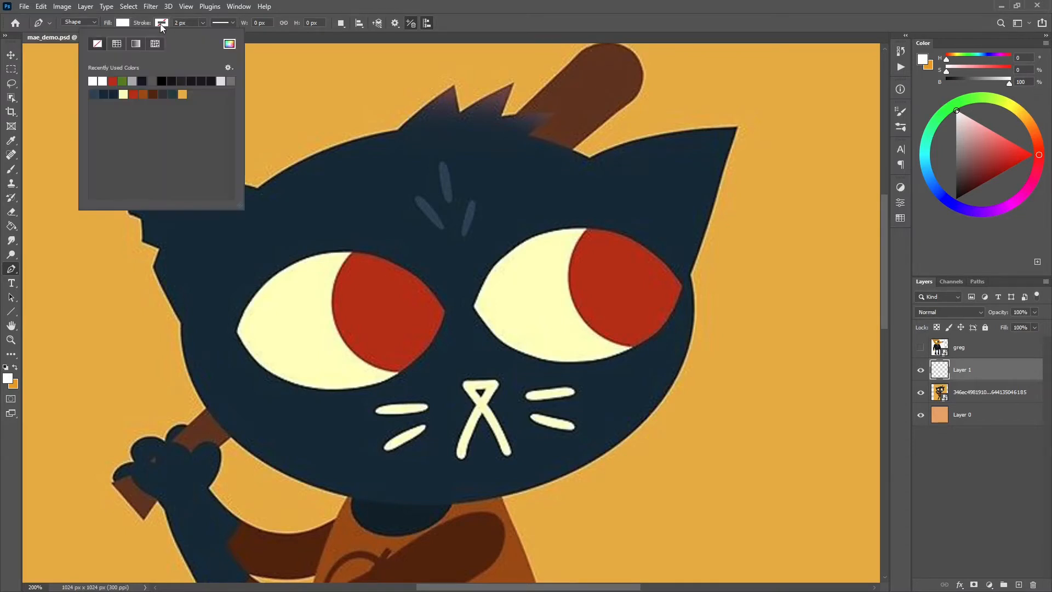
{"action": "left_click", "coordinate": [122, 24]}
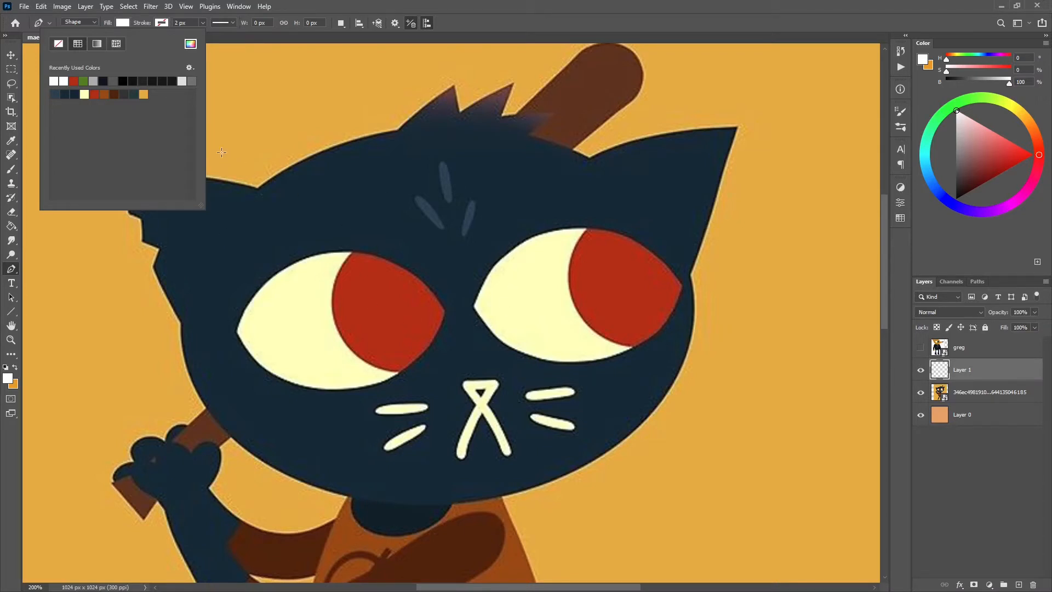
Set the shape fill to the dark blue 0e2533 sampled from the cat's head
{"action": "left_click", "coordinate": [190, 44]}
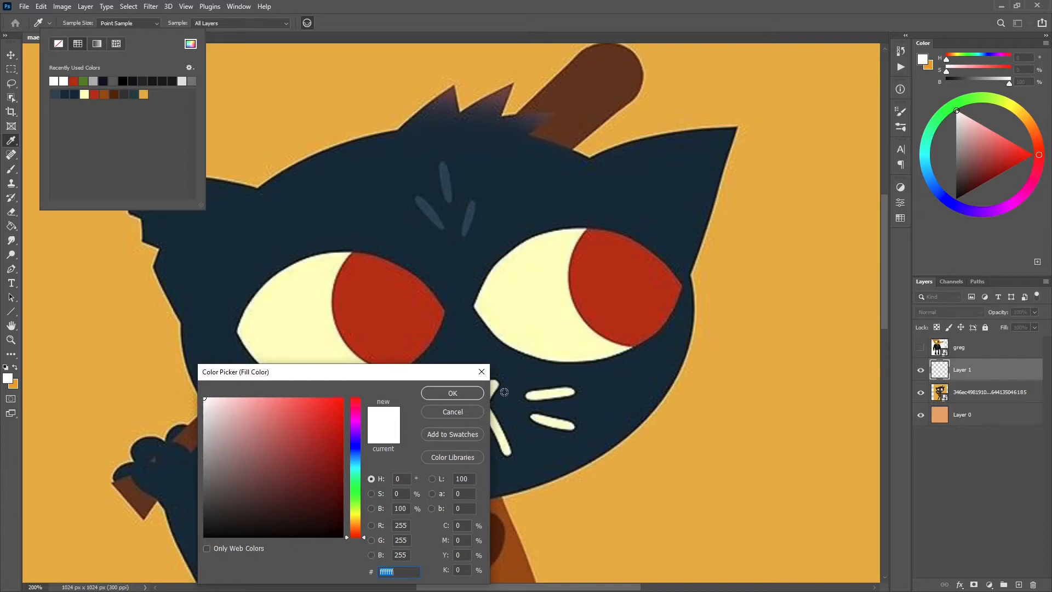
{"action": "left_click", "coordinate": [361, 193]}
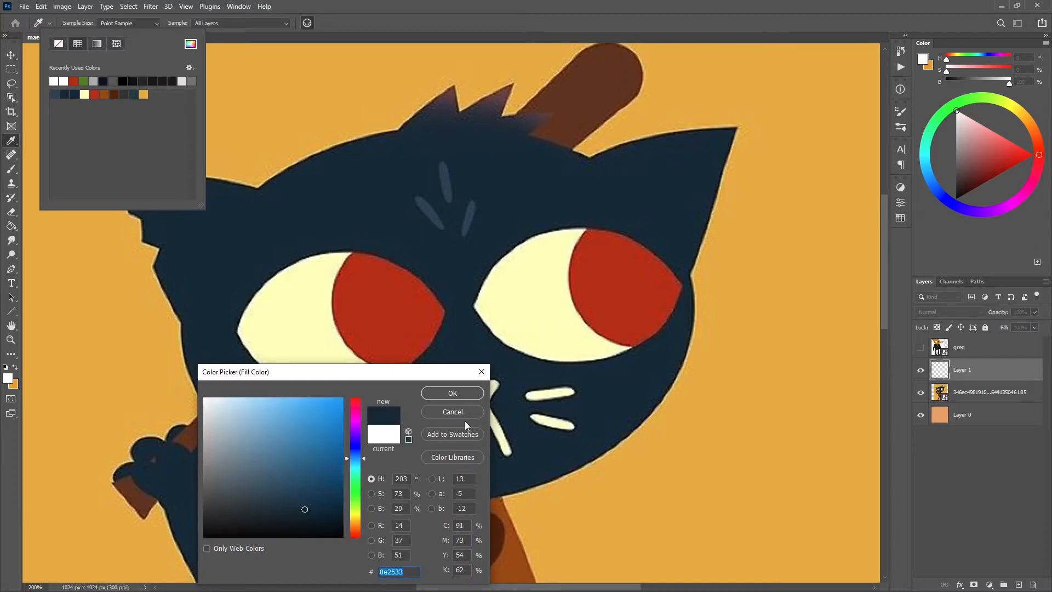
{"action": "left_click", "coordinate": [452, 393]}
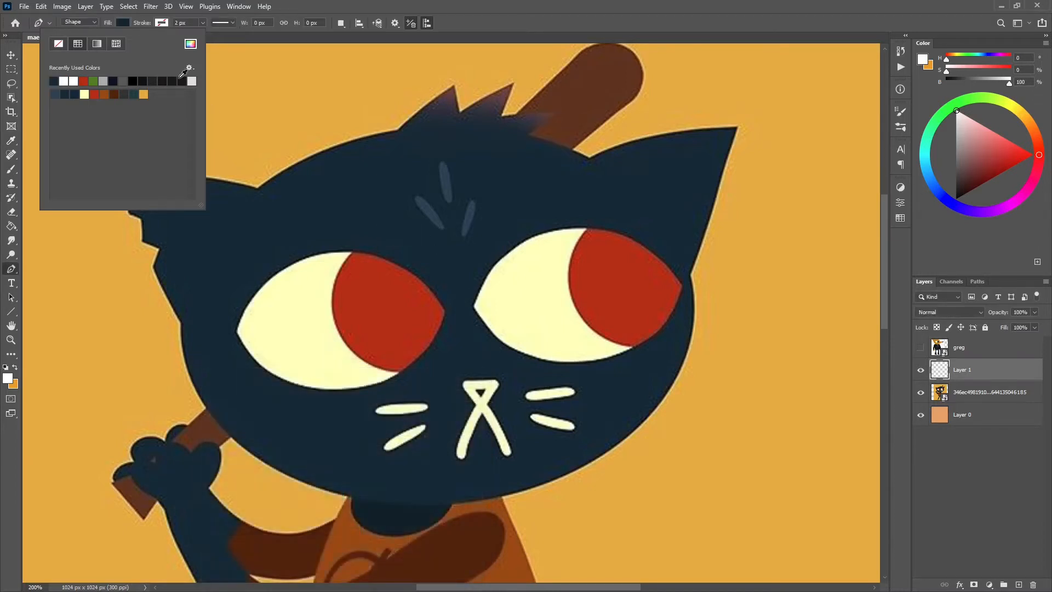
{"action": "left_click", "coordinate": [123, 24]}
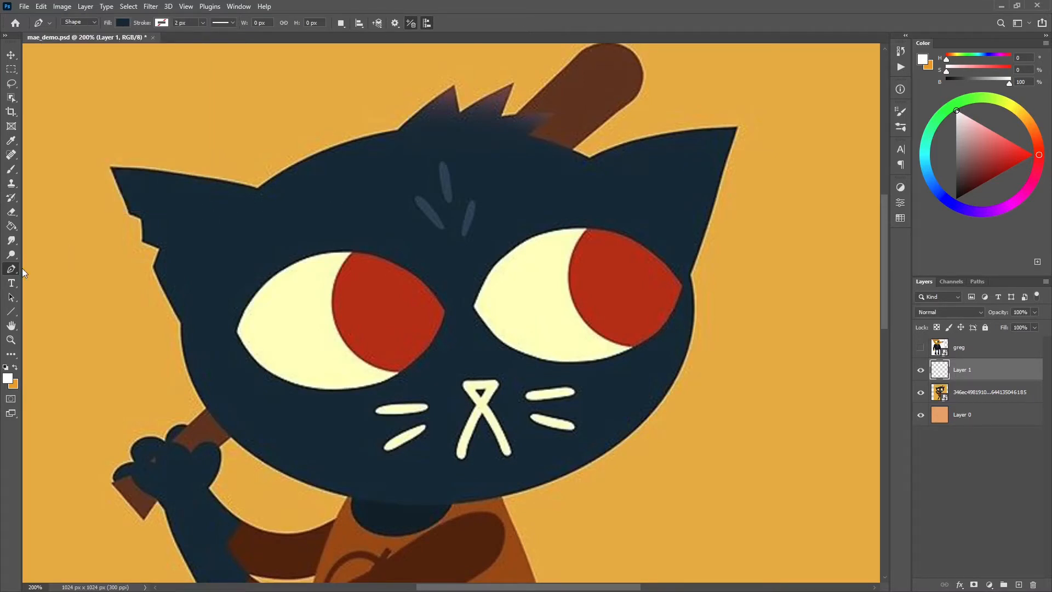
{"action": "scroll", "coordinate": [378, 320], "scroll_direction": "down", "scroll_amount": 4}
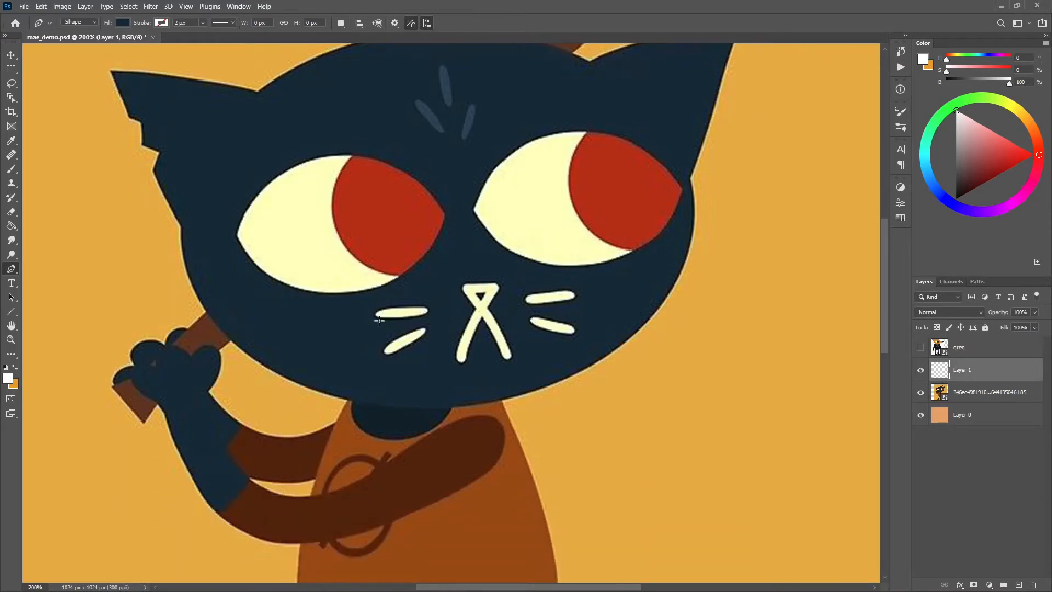
{"action": "scroll", "coordinate": [380, 321], "scroll_direction": "up", "scroll_amount": 2}
{"action": "scroll", "coordinate": [380, 320], "scroll_direction": "down", "scroll_amount": 3, "text": "alt"}
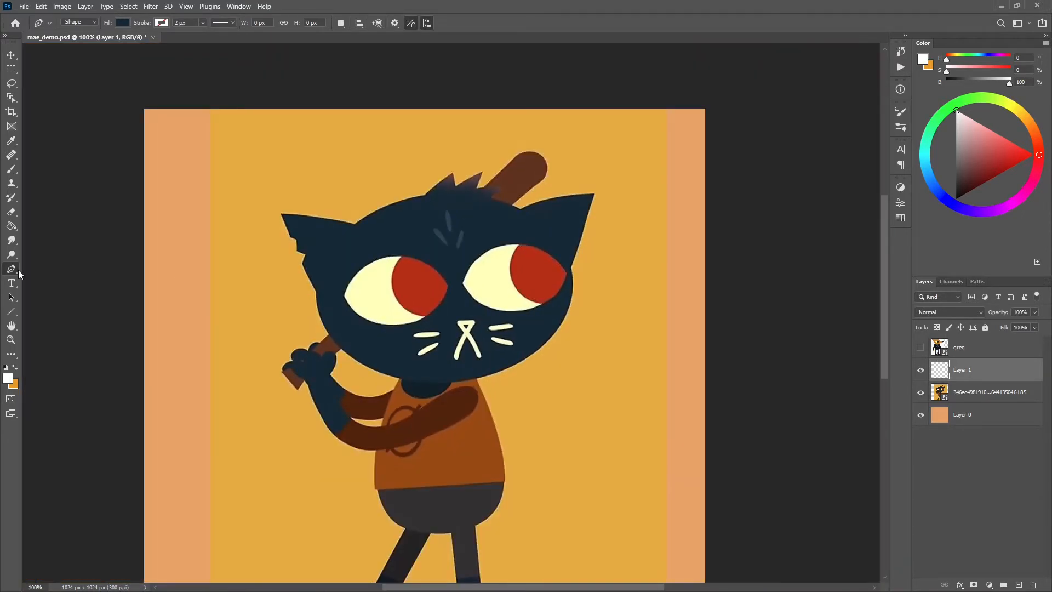
{"action": "right_click", "coordinate": [12, 272]}
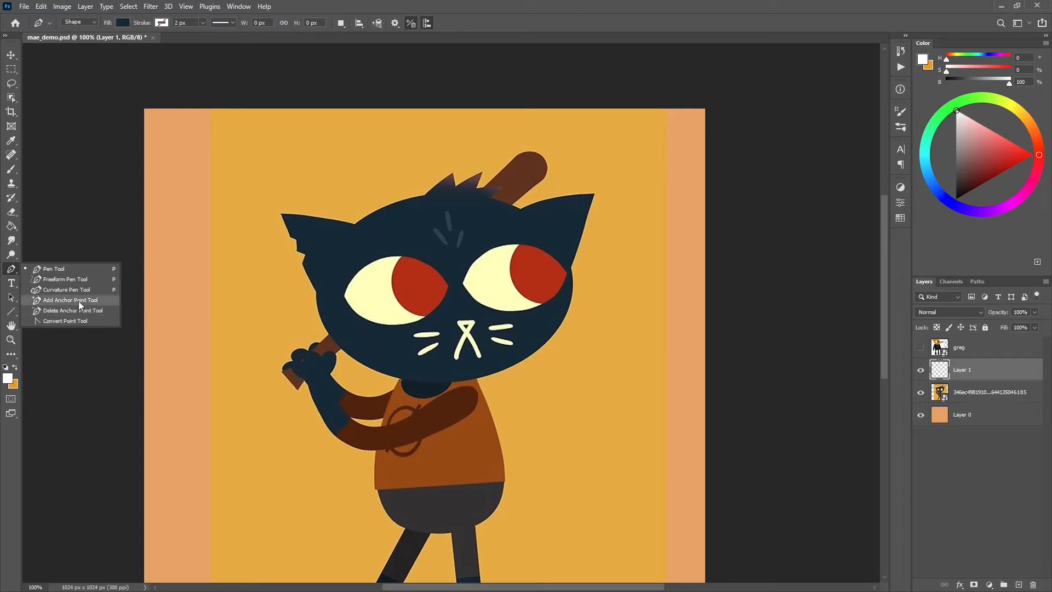
{"action": "left_click", "coordinate": [75, 268]}
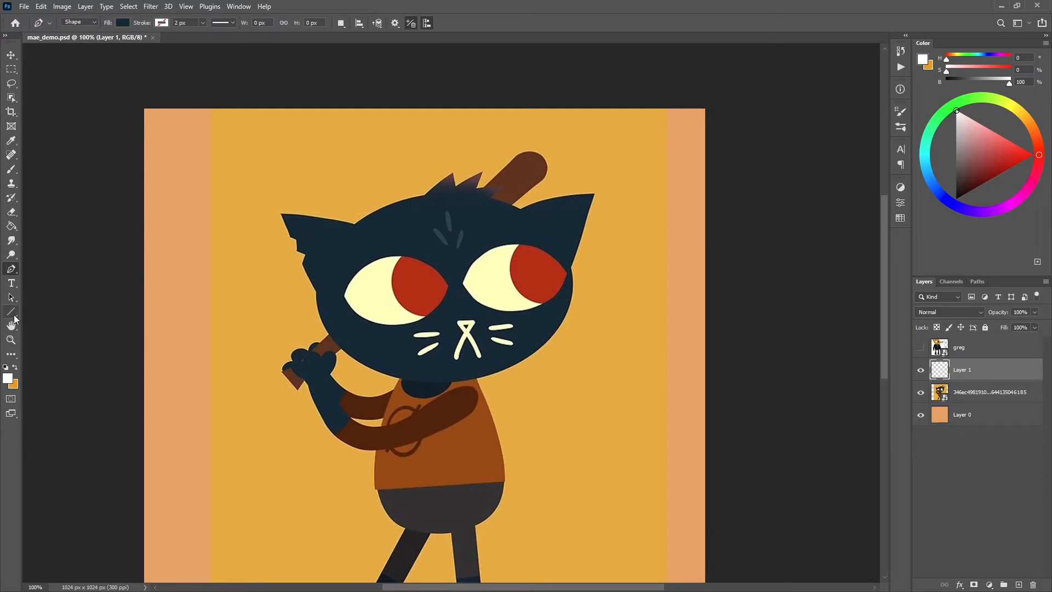
Draw an ellipse about 226 px wide and 156 px high over the cat's hips with the Ellipse tool
{"action": "left_click", "coordinate": [11, 317]}
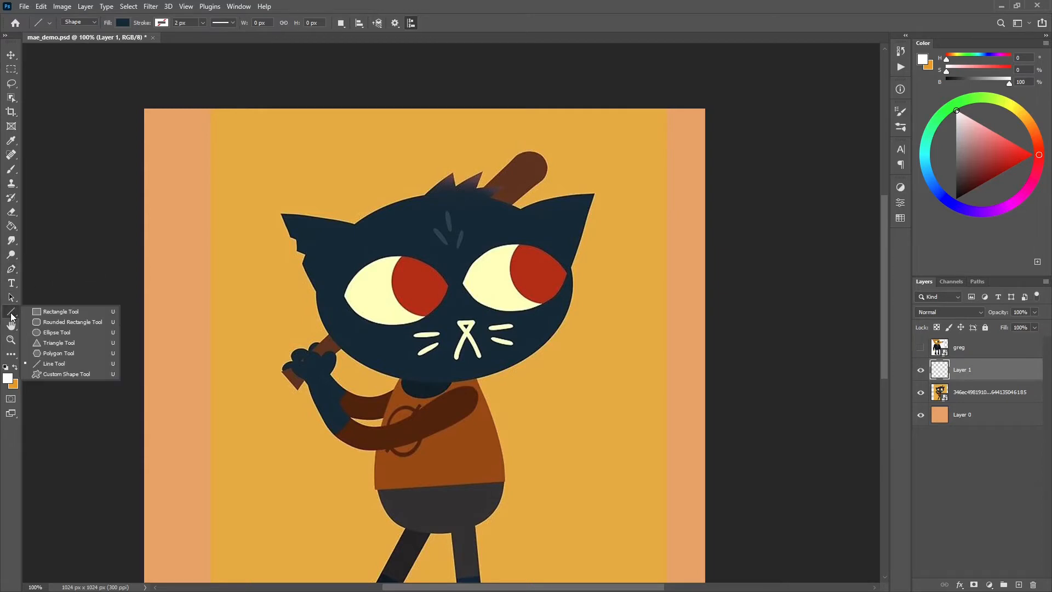
{"action": "left_click", "coordinate": [75, 332]}
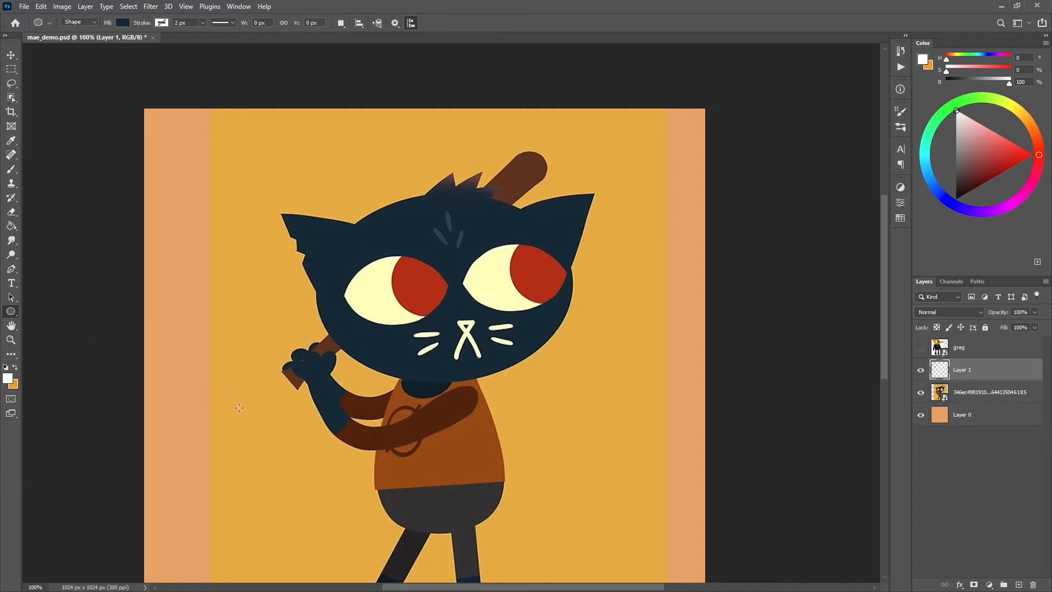
{"action": "scroll", "coordinate": [337, 440], "scroll_direction": "down", "scroll_amount": 3}
{"action": "key", "text": "ctrl+plus"}
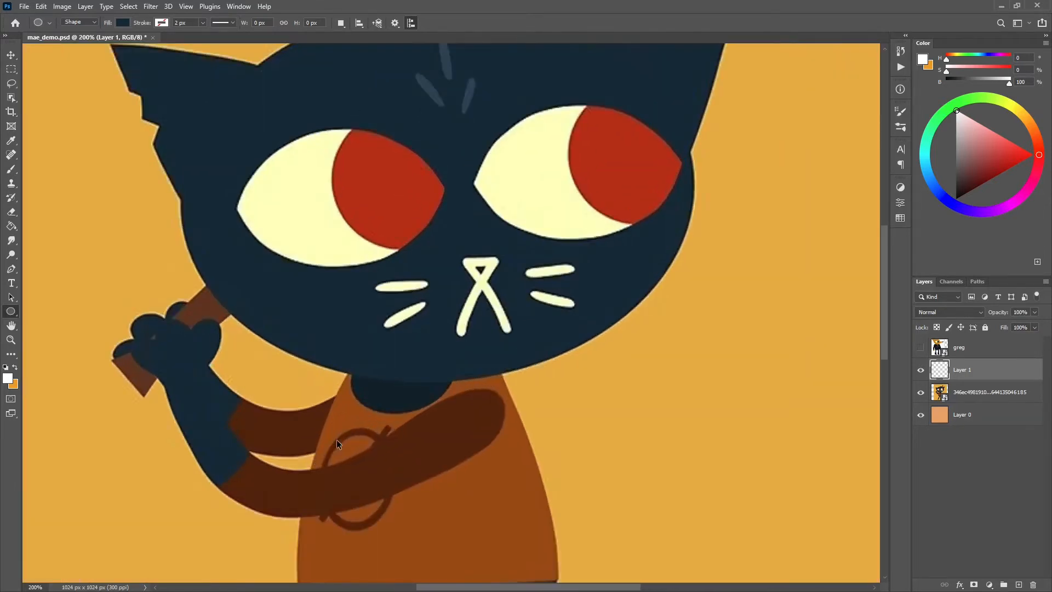
{"action": "left_click_drag", "start_coordinate": [449, 444], "coordinate": [484, 272]}
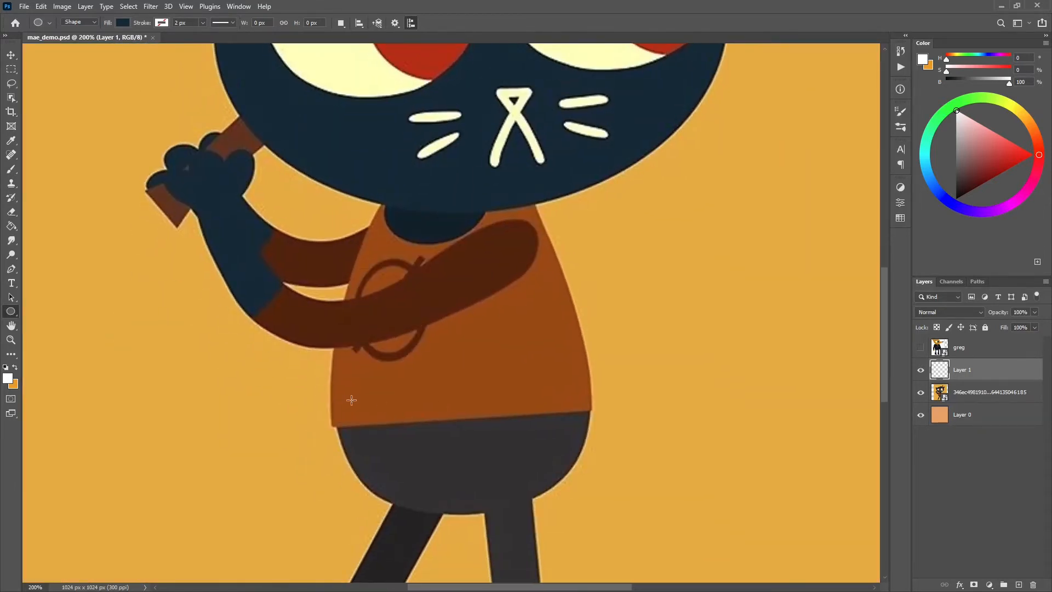
{"action": "left_click_drag", "start_coordinate": [331, 387], "coordinate": [579, 552]}
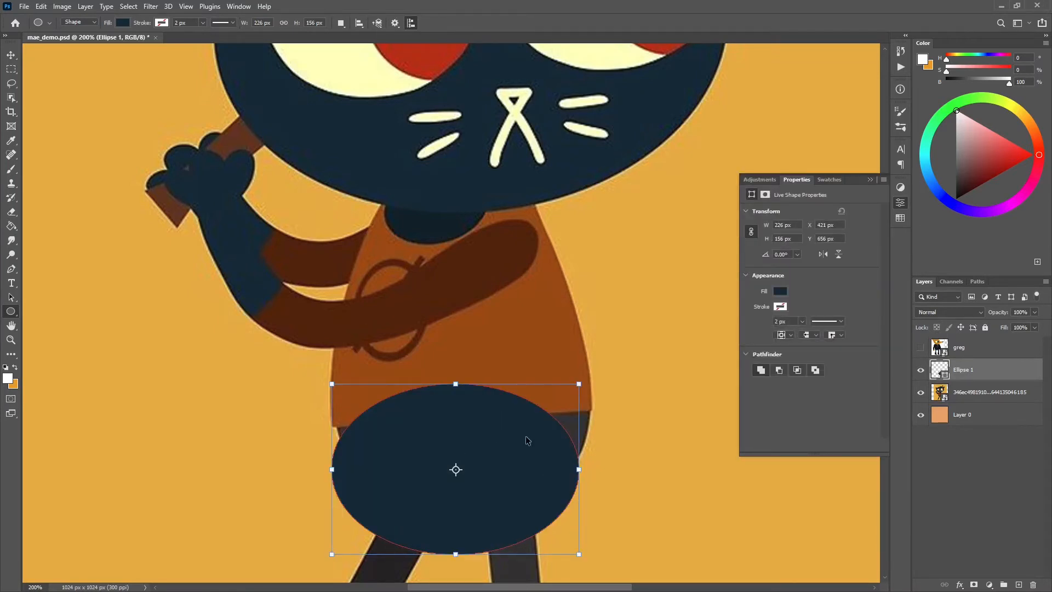
Move the ellipse up over the hips and rotate it slightly counterclockwise to match the reference pose
{"action": "left_click_drag", "start_coordinate": [492, 431], "coordinate": [501, 389]}
{"action": "left_click", "coordinate": [900, 203]}
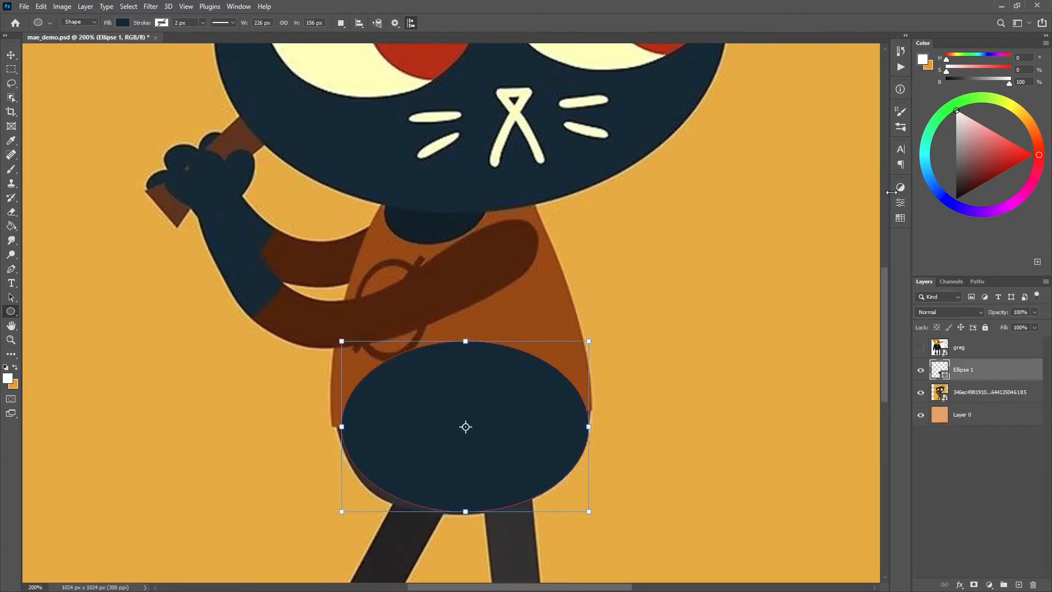
{"action": "mouse_move", "coordinate": [535, 429]}
{"action": "left_mouse_down"}
{"action": "mouse_move", "coordinate": [538, 404]}
{"action": "mouse_move", "coordinate": [529, 423]}
{"action": "left_mouse_up"}
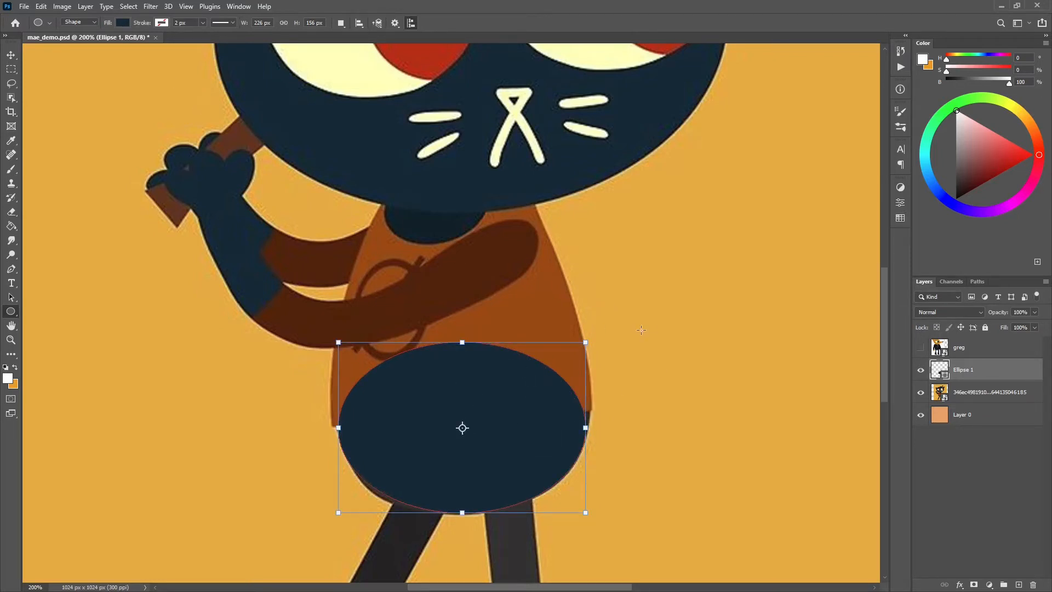
{"action": "left_click_drag", "start_coordinate": [596, 342], "coordinate": [597, 341]}
{"action": "key", "text": "Return"}
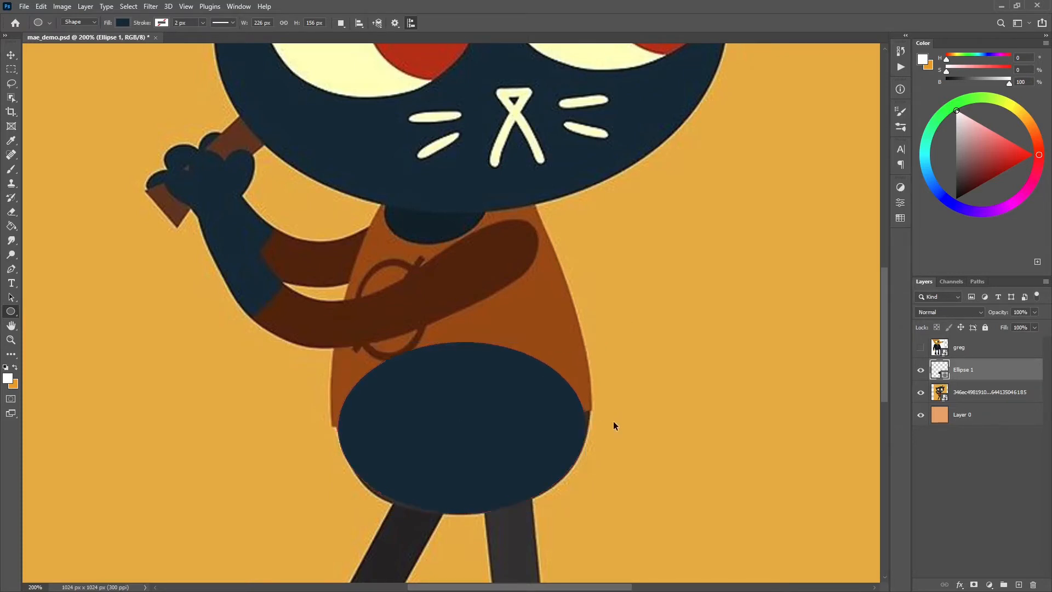
With the Pen tool, pull the ellipse's right anchor point outward and convert the live shape into a regular path
{"action": "left_click", "coordinate": [584, 427], "text": "ctrl"}
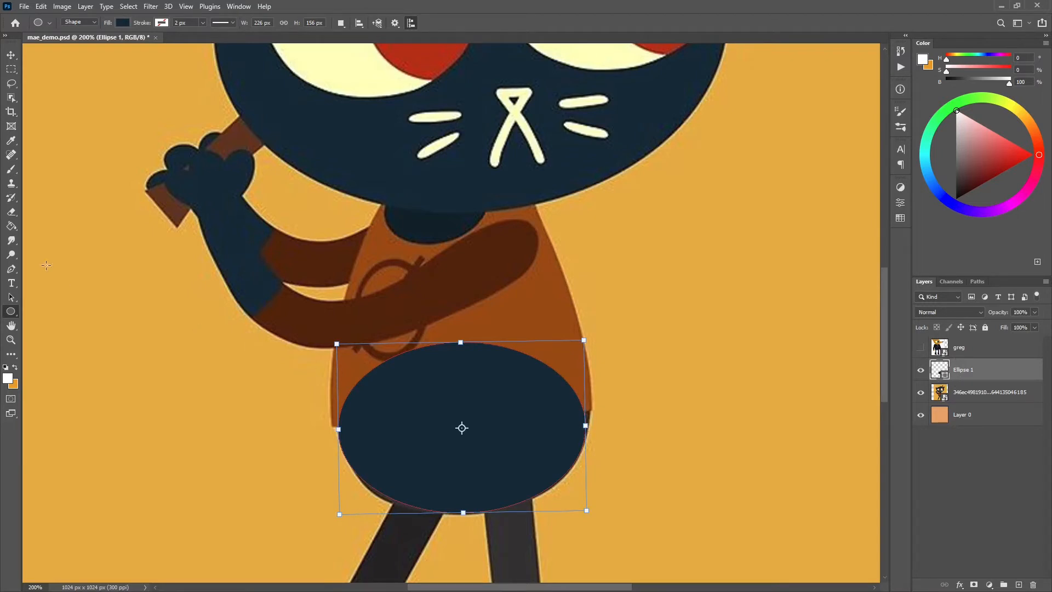
{"action": "left_click", "coordinate": [12, 269]}
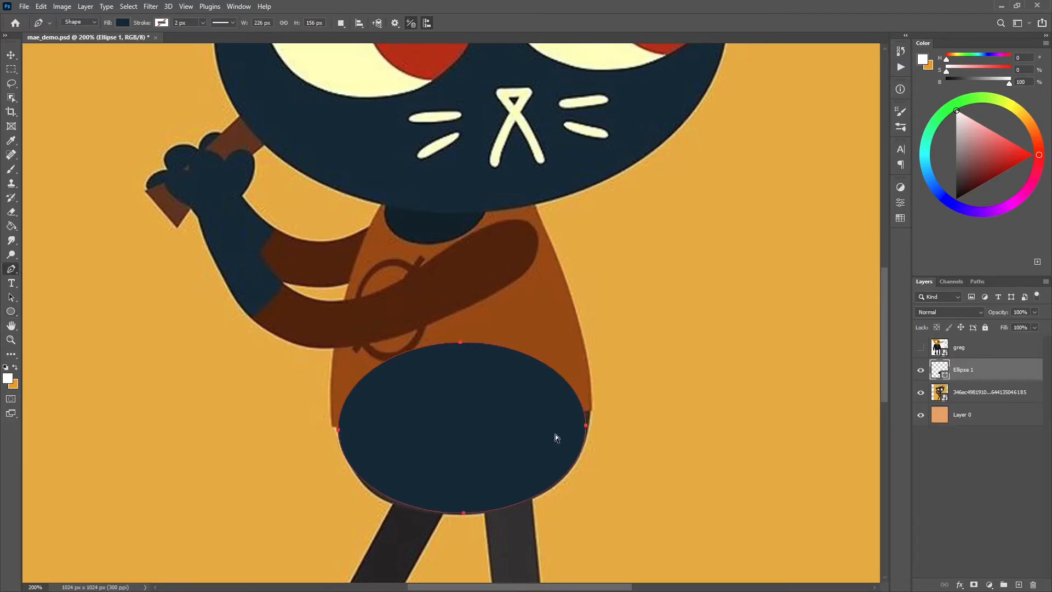
{"action": "left_click", "coordinate": [606, 427], "text": "ctrl"}
{"action": "left_click", "coordinate": [586, 424], "text": "ctrl"}
{"action": "left_click_drag", "start_coordinate": [586, 425], "coordinate": [651, 455]}
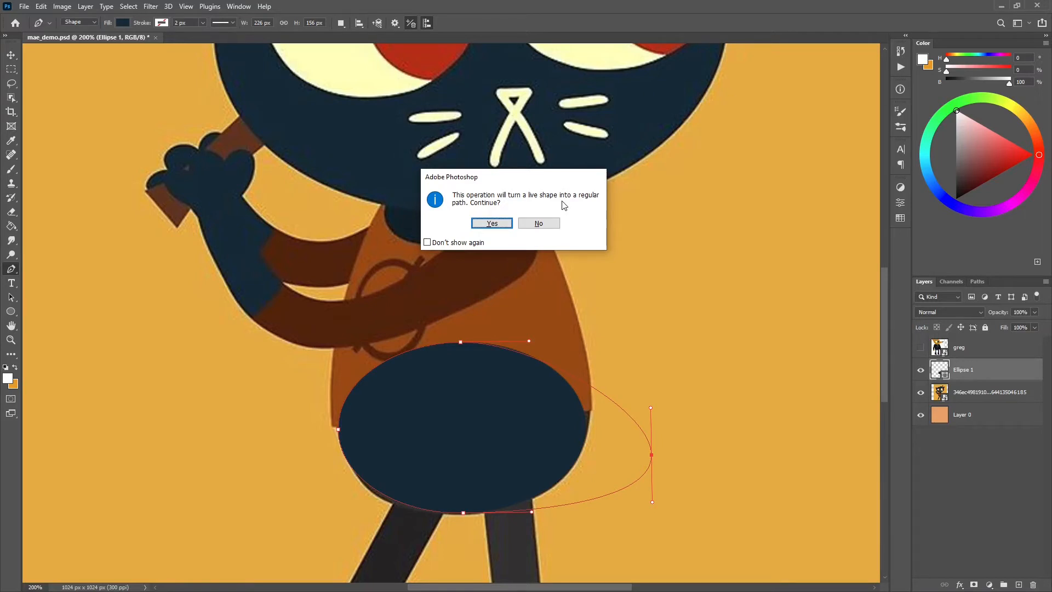
{"action": "left_click", "coordinate": [481, 225]}
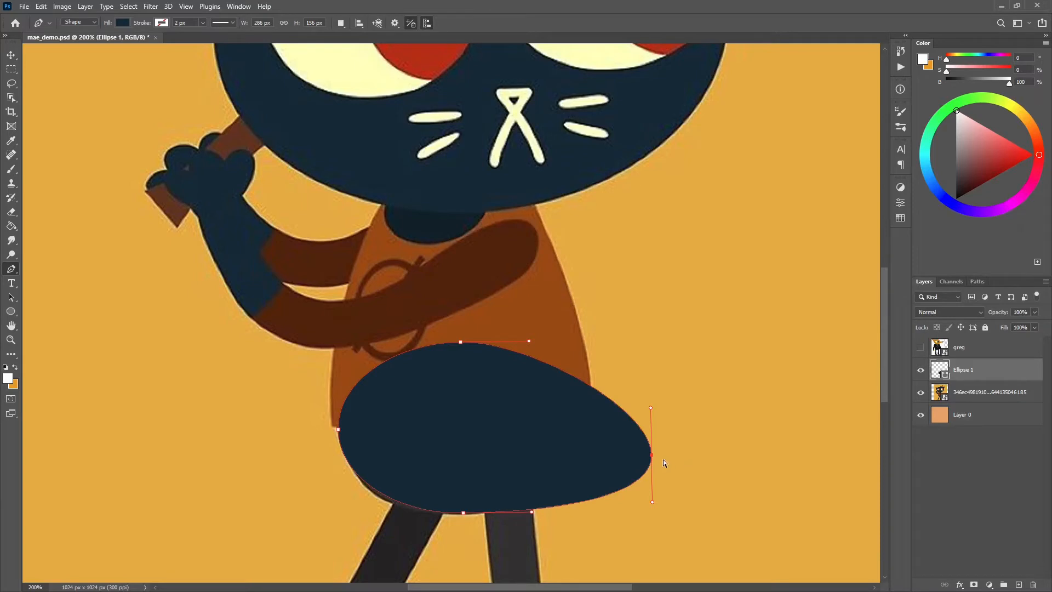
Place the path's right anchor on the hip's edge at the shirt hem and lengthen its handles to follow the hip curve
{"action": "left_click_drag", "start_coordinate": [651, 456], "coordinate": [557, 427], "text": "ctrl"}
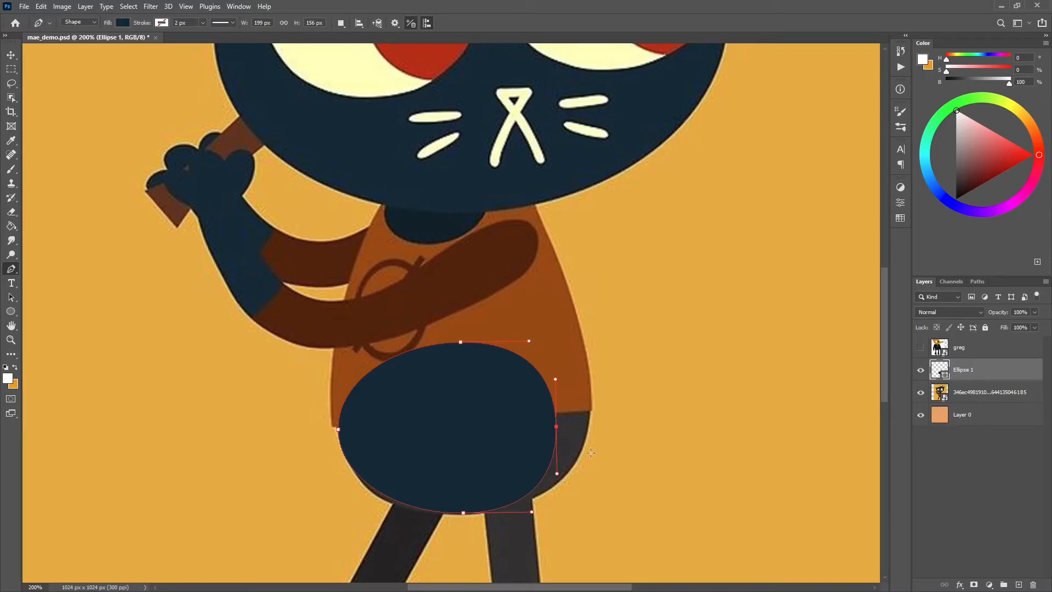
{"action": "left_click_drag", "start_coordinate": [557, 426], "coordinate": [589, 413], "text": "ctrl"}
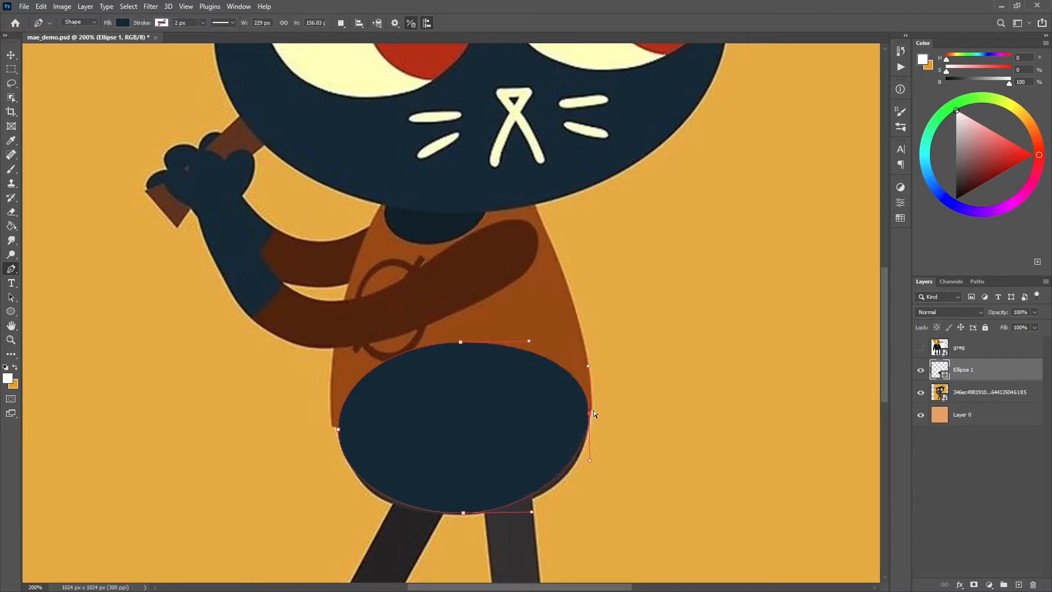
{"action": "mouse_move", "coordinate": [591, 464]}
{"action": "left_mouse_down"}
{"action": "mouse_move", "coordinate": [591, 494]}
{"action": "mouse_move", "coordinate": [590, 480]}
{"action": "left_mouse_up"}
{"action": "left_click_drag", "start_coordinate": [590, 366], "coordinate": [589, 359], "text": "ctrl"}
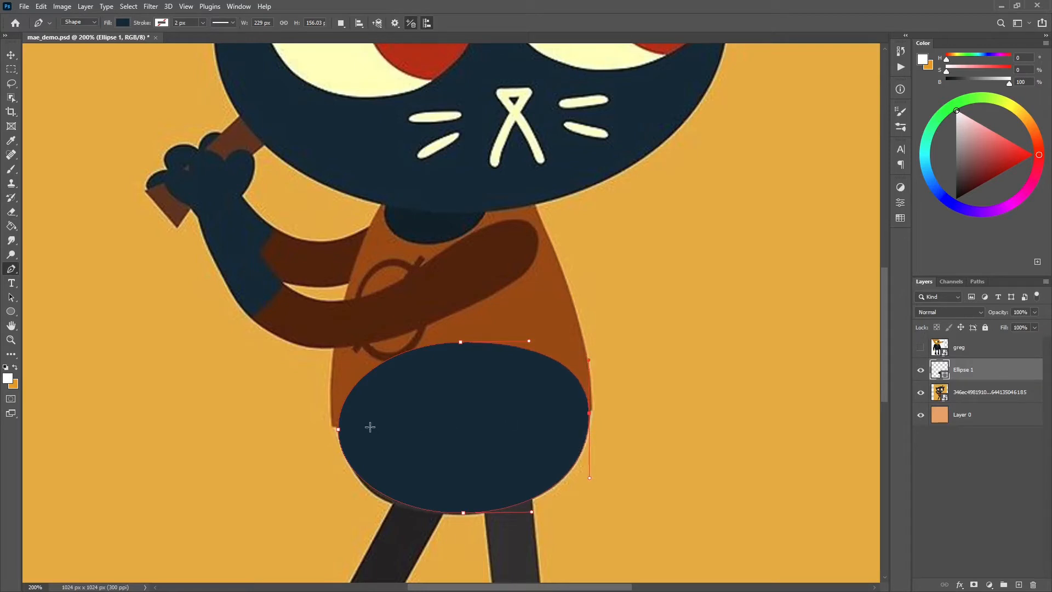
Adjust the path's left and bottom anchors and their handles to fit the lower outline of the hips
{"action": "mouse_move", "coordinate": [339, 429]}
{"action": "left_mouse_down", "text": "ctrl"}
{"action": "mouse_move", "coordinate": [370, 431]}
{"action": "mouse_move", "coordinate": [339, 429]}
{"action": "left_mouse_up", "text": "ctrl"}
{"action": "left_click_drag", "start_coordinate": [338, 475], "coordinate": [346, 493], "text": "ctrl"}
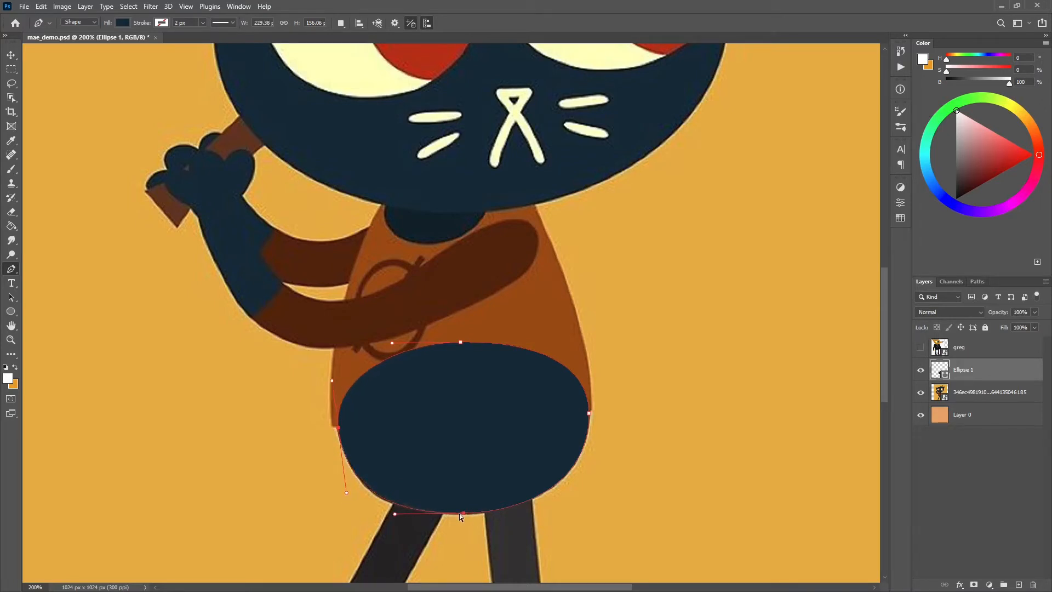
{"action": "left_click", "coordinate": [464, 514], "text": "ctrl"}
{"action": "left_click_drag", "start_coordinate": [532, 512], "coordinate": [531, 509], "text": "ctrl"}
{"action": "mouse_move", "coordinate": [465, 514]}
{"action": "left_mouse_down", "text": "ctrl"}
{"action": "mouse_move", "coordinate": [470, 462]}
{"action": "mouse_move", "coordinate": [464, 513]}
{"action": "left_mouse_up", "text": "ctrl"}
Delete the shape's top anchor point and add one anchor on each side of its upper edge
{"action": "left_click", "coordinate": [461, 344]}
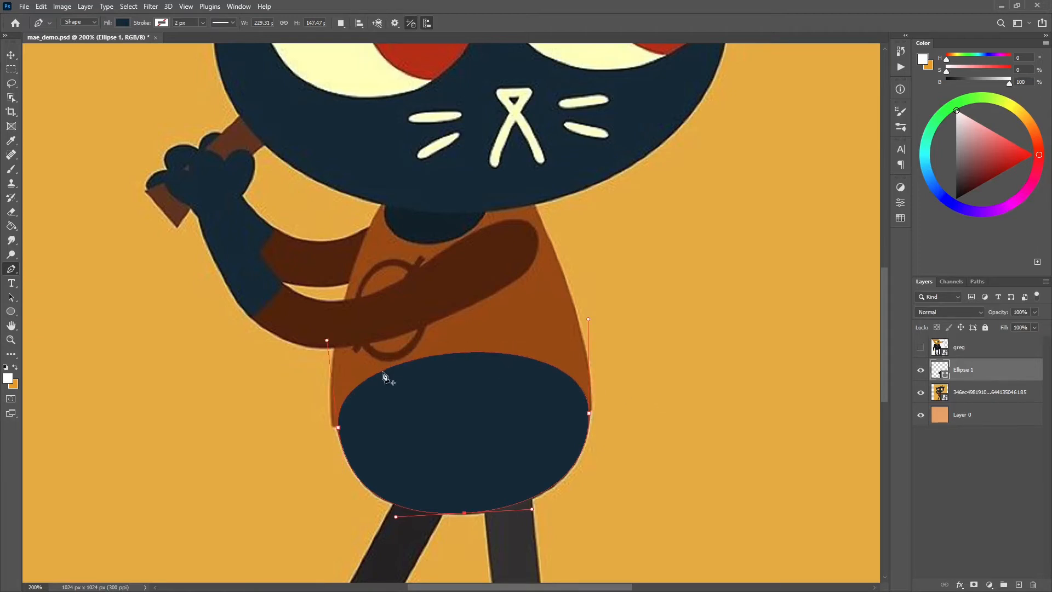
{"action": "left_click", "coordinate": [372, 376]}
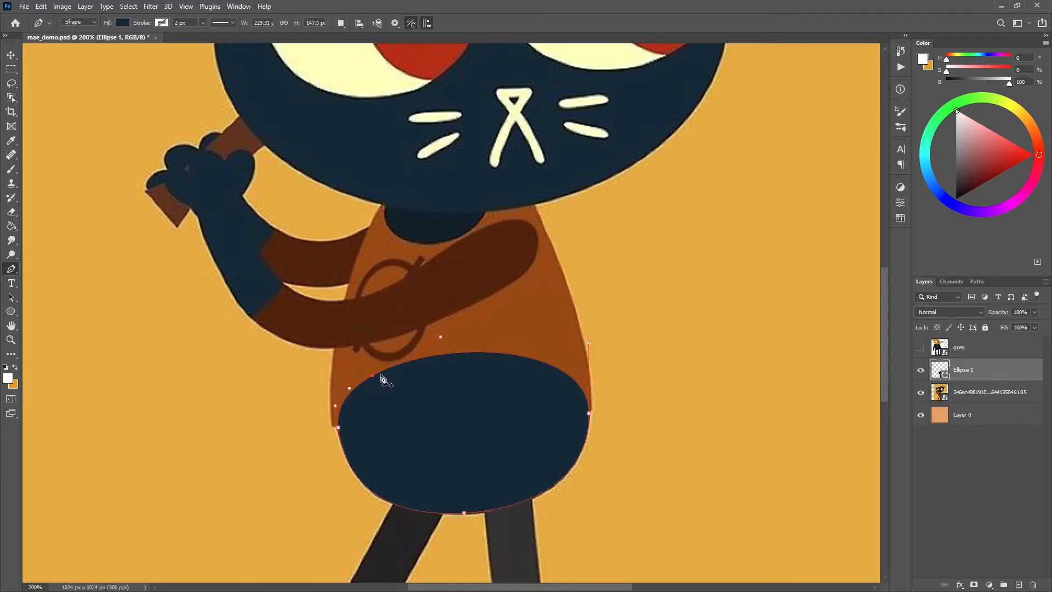
{"action": "left_click", "coordinate": [542, 362]}
Convert the two upper anchors to corner points and move both up onto the torso at the same height
{"action": "left_click", "coordinate": [373, 377]}
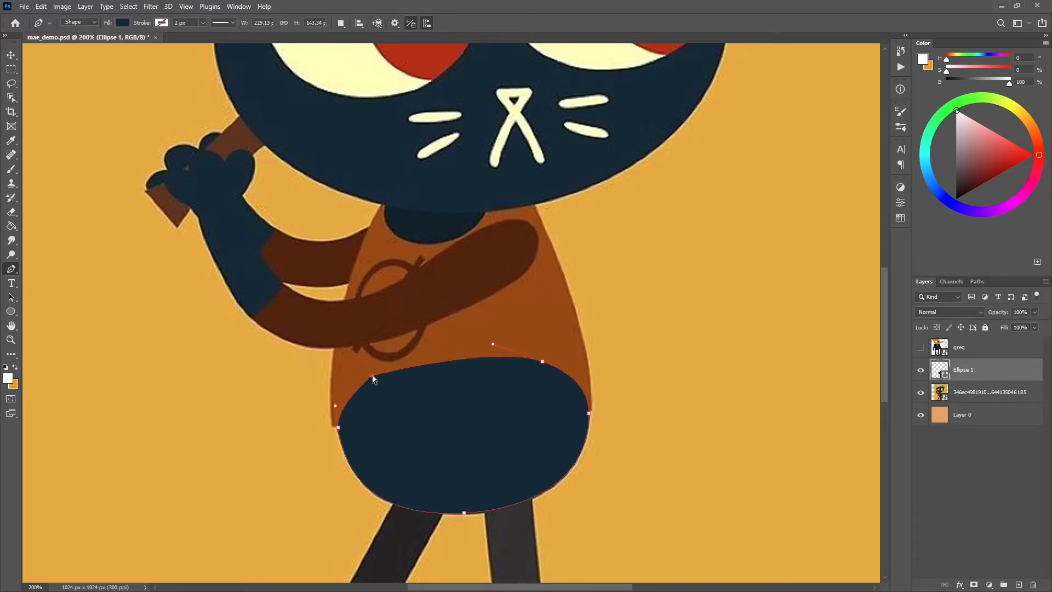
{"action": "left_click_drag", "start_coordinate": [373, 376], "coordinate": [378, 303]}
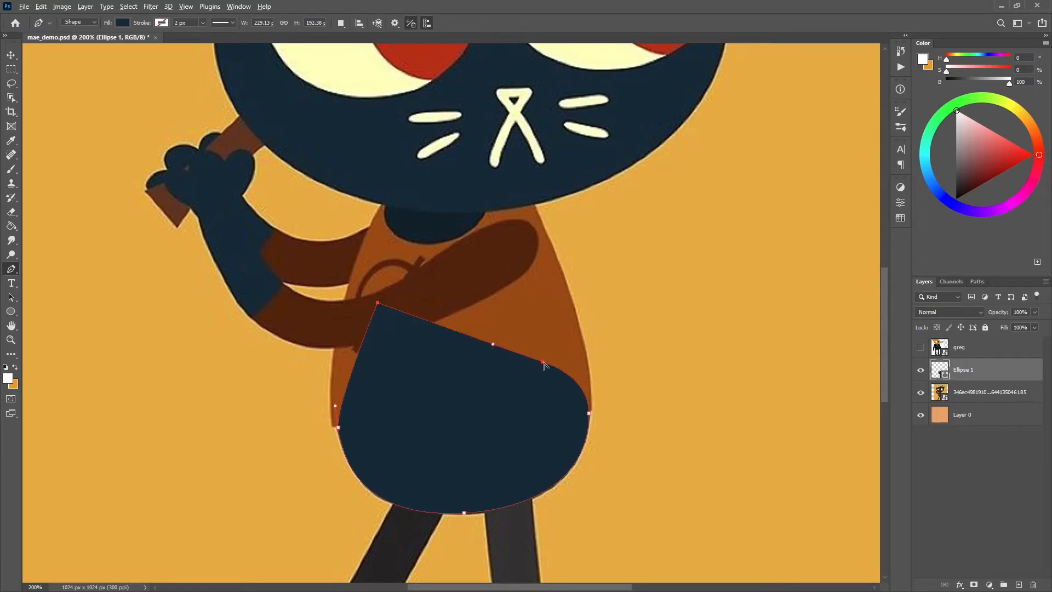
{"action": "left_click", "coordinate": [543, 363], "text": "alt"}
{"action": "left_click_drag", "start_coordinate": [543, 363], "coordinate": [535, 303]}
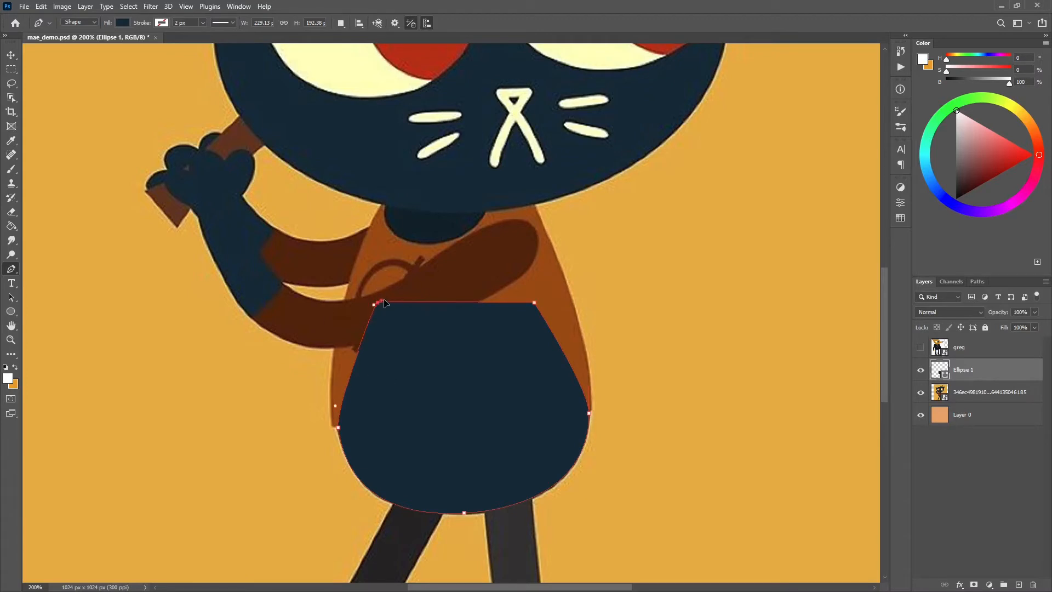
Turn both upper corner points into smooth points by pulling out curve handles that round the shape's top
{"action": "left_click_drag", "start_coordinate": [377, 302], "coordinate": [439, 268], "text": "alt"}
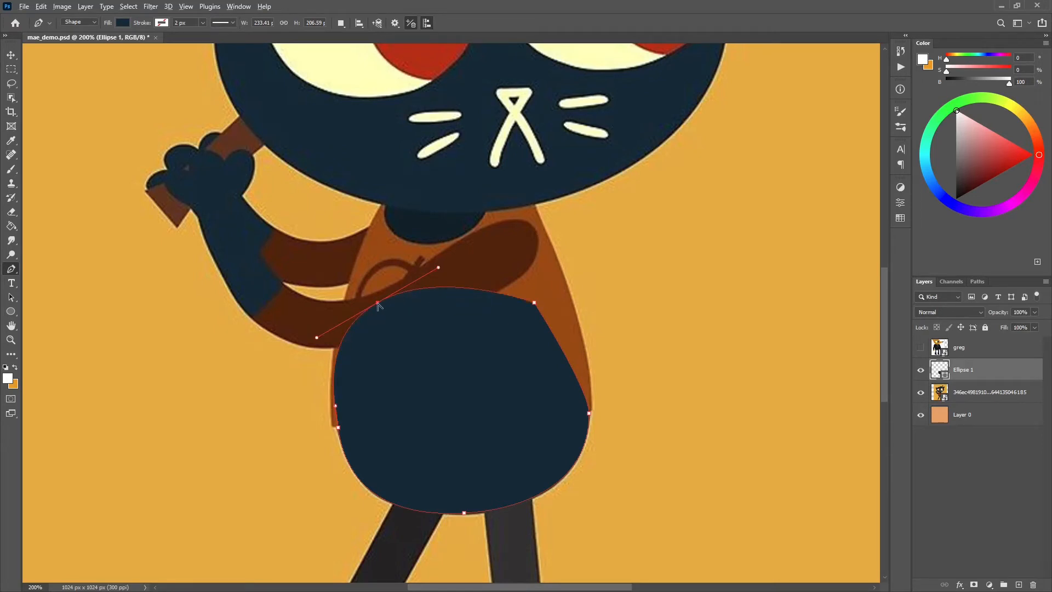
{"action": "left_click_drag", "start_coordinate": [377, 303], "coordinate": [312, 338], "text": "alt"}
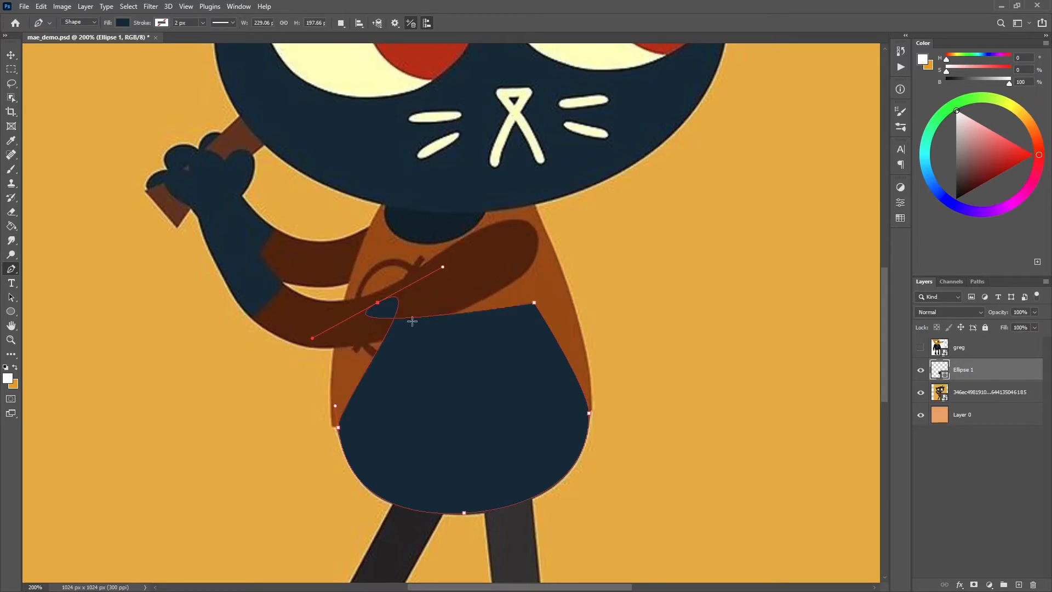
{"action": "key", "text": "ctrl+z"}
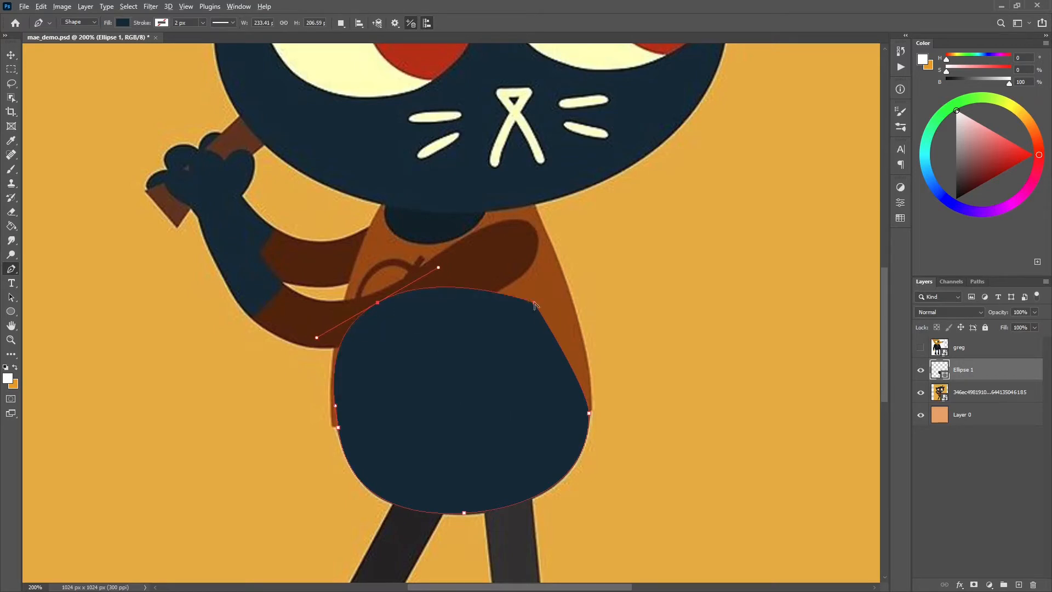
{"action": "left_click_drag", "start_coordinate": [535, 303], "coordinate": [573, 323], "text": "alt"}
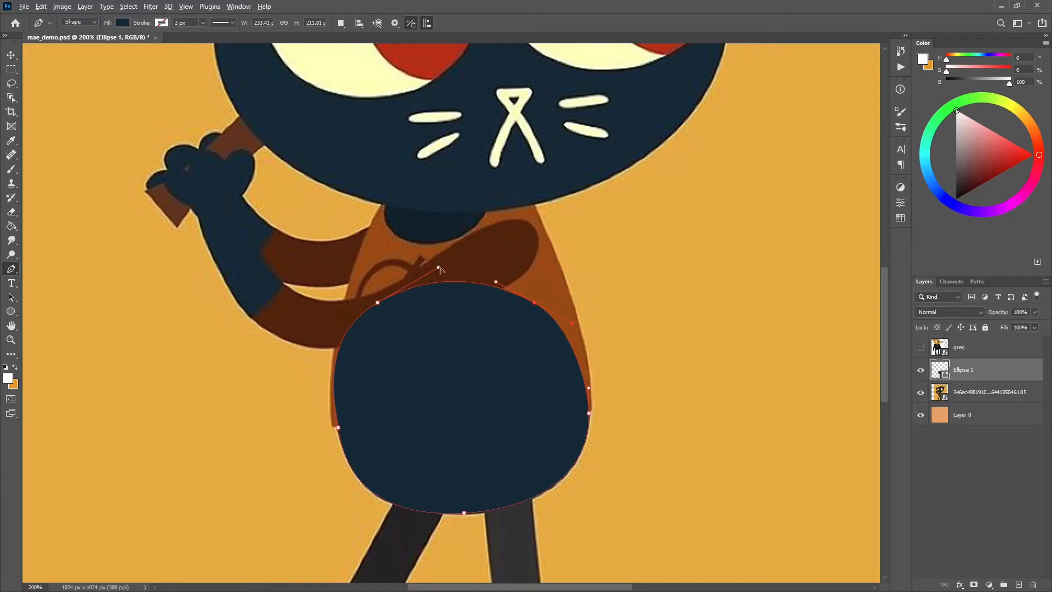
Break the upper-left anchor's two direction handles apart and swing each one independently to bend the adjoining curves
{"action": "left_click_drag", "start_coordinate": [438, 268], "coordinate": [380, 237], "text": "alt"}
{"action": "left_click_drag", "start_coordinate": [317, 337], "coordinate": [306, 274], "text": "alt"}
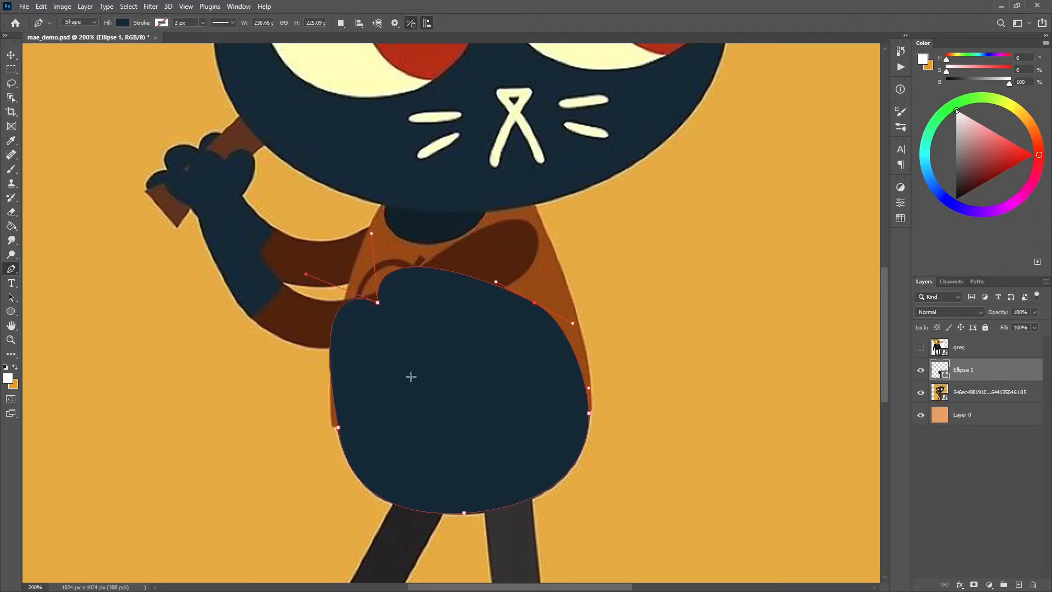
{"action": "left_click_drag", "start_coordinate": [305, 274], "coordinate": [454, 247], "text": "alt"}
{"action": "left_click_drag", "start_coordinate": [372, 232], "coordinate": [385, 204], "text": "alt"}
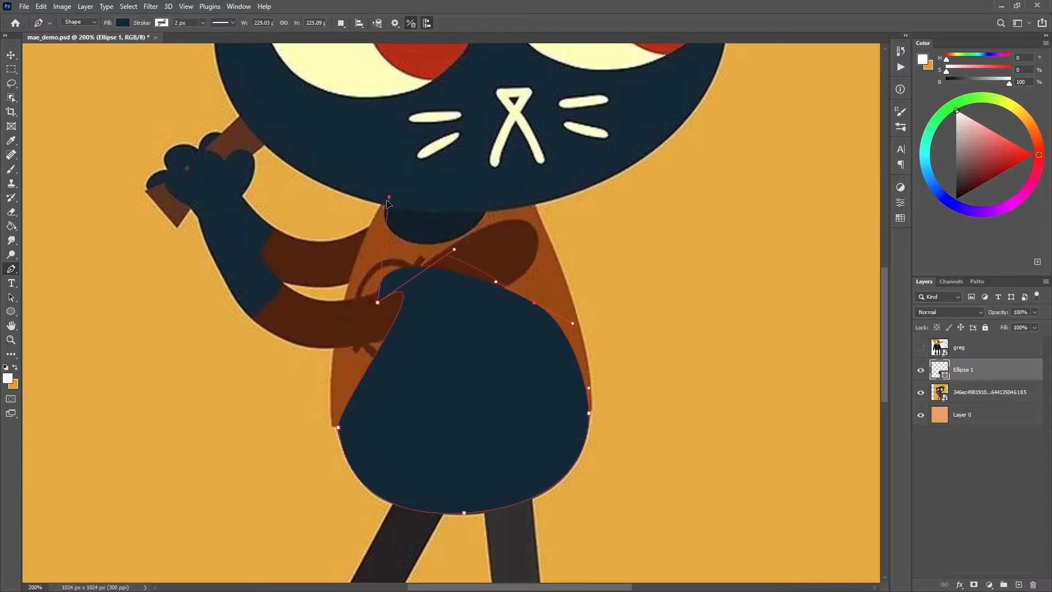
Raise the upper-left anchor's upper direction handle, then add an anchor on the shape's left edge and move it inward
{"action": "left_click_drag", "start_coordinate": [454, 249], "coordinate": [450, 219], "text": "alt"}
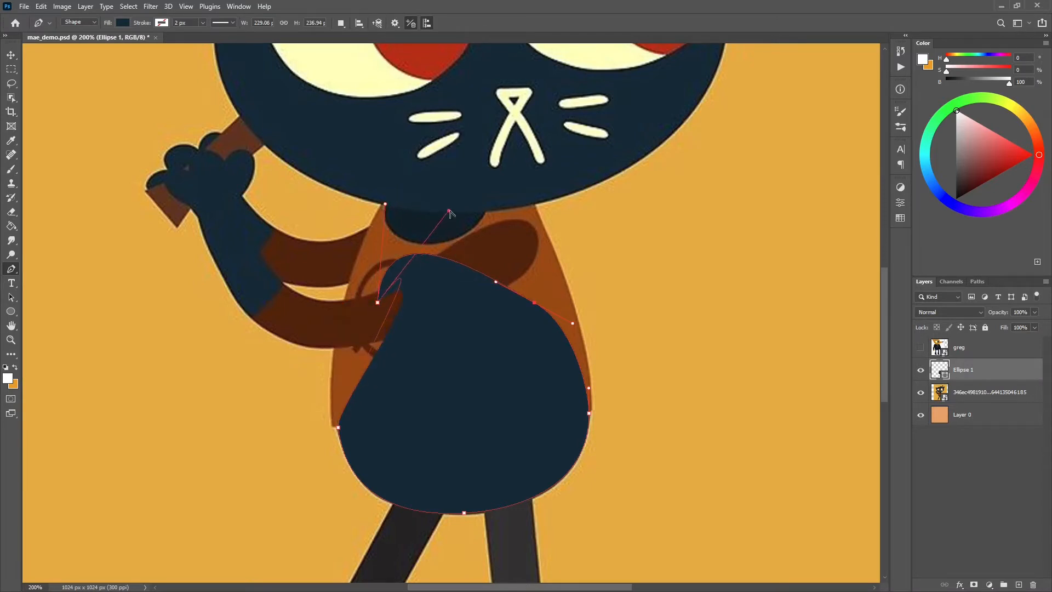
{"action": "left_click", "coordinate": [374, 345]}
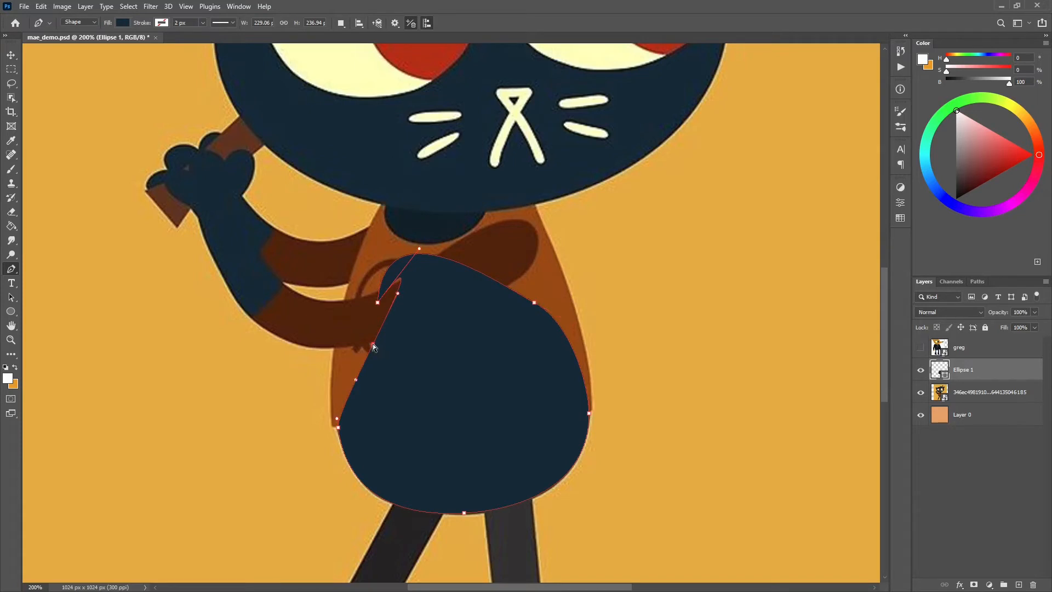
{"action": "left_click_drag", "start_coordinate": [375, 346], "coordinate": [436, 349], "text": "ctrl"}
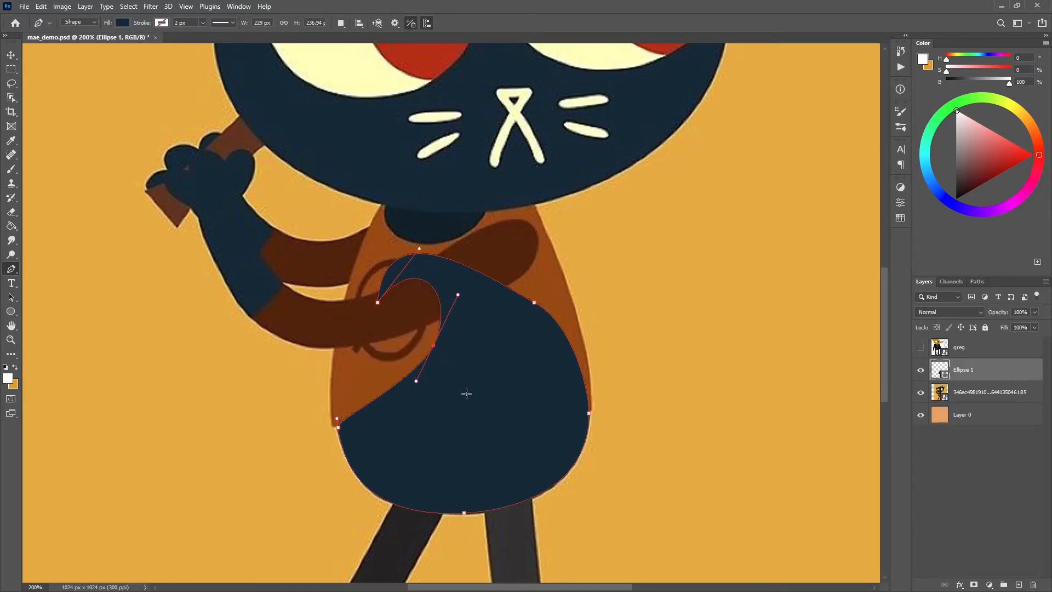
Undo the added left-edge anchor and the independent handle edits on the upper-left anchor
{"action": "key", "text": "ctrl+z"}
{"action": "key", "text": "ctrl+z"}
{"action": "key", "text": "ctrl+z"}
{"action": "key", "text": "ctrl+z"}
{"action": "key", "text": "ctrl+z"}
{"action": "key", "text": "ctrl+z"}
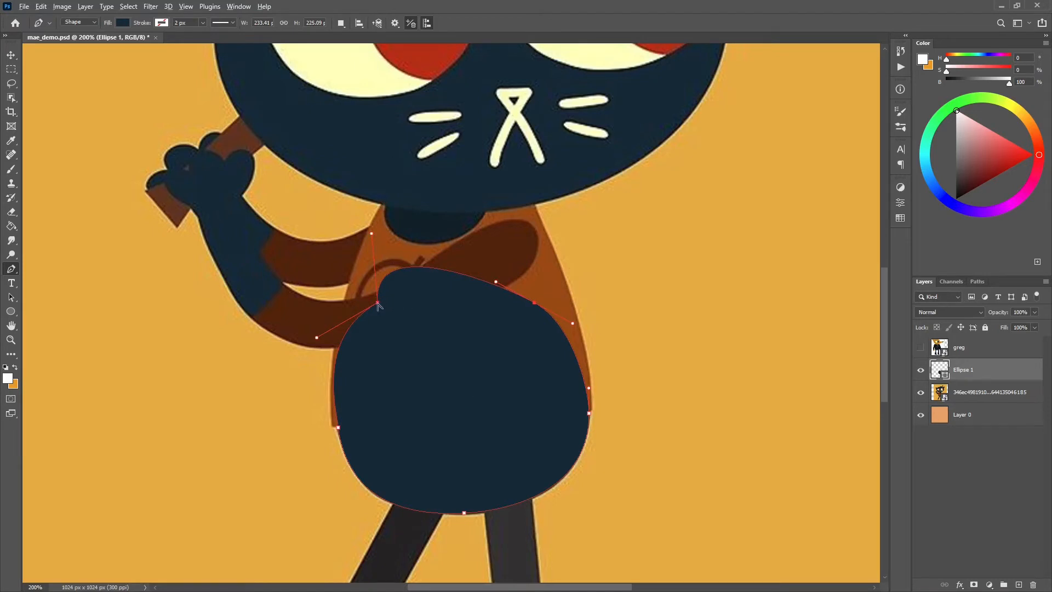
Pull fresh, aligned handles from the upper-left anchor to smooth the shape's top, fine-tune their angle, and deselect the path
{"action": "left_click_drag", "start_coordinate": [378, 305], "coordinate": [432, 272], "text": "alt"}
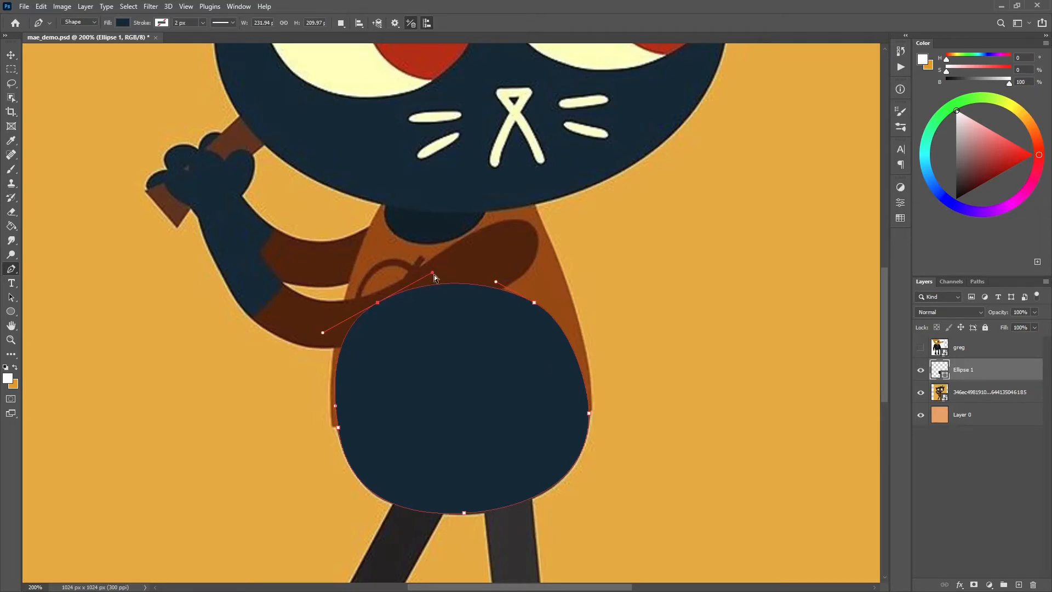
{"action": "left_click_drag", "start_coordinate": [433, 272], "coordinate": [435, 262], "text": "ctrl"}
{"action": "left_click", "coordinate": [449, 265], "text": "ctrl"}
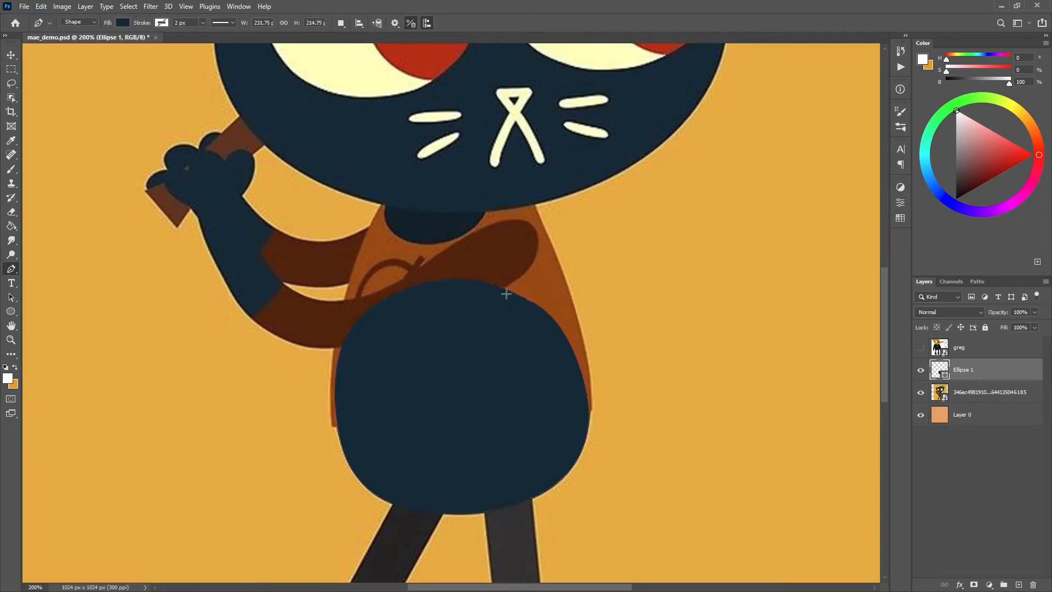
{"action": "left_click", "coordinate": [480, 318], "text": "ctrl"}
Draw a closed four-point shape about 71 by 104 px over the cat's raised forearm with the Pen tool
{"action": "left_click", "coordinate": [237, 246]}
{"action": "left_click", "coordinate": [279, 275]}
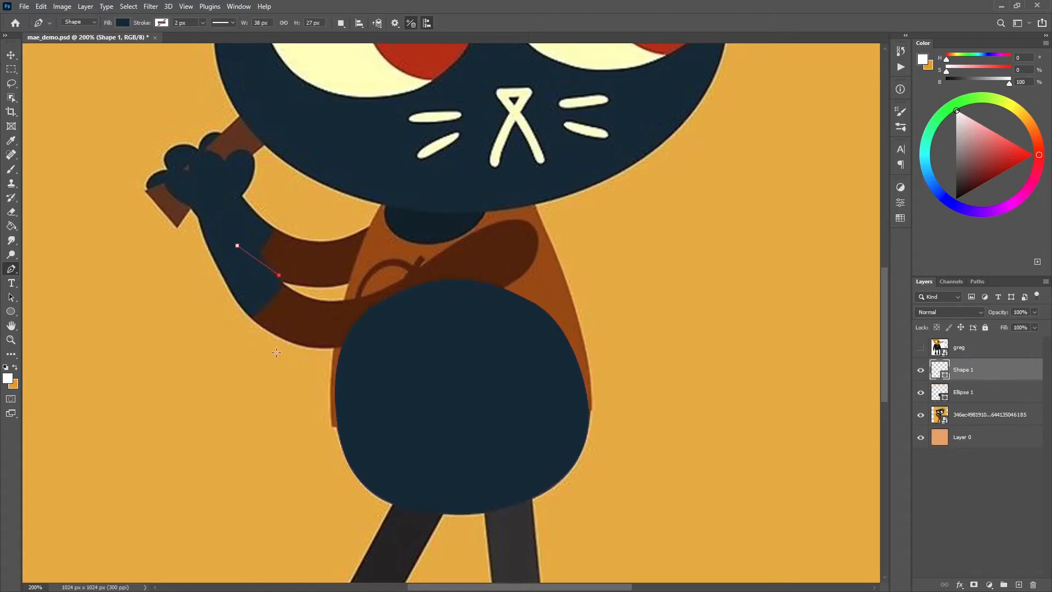
{"action": "left_click", "coordinate": [258, 359]}
{"action": "left_click", "coordinate": [201, 289]}
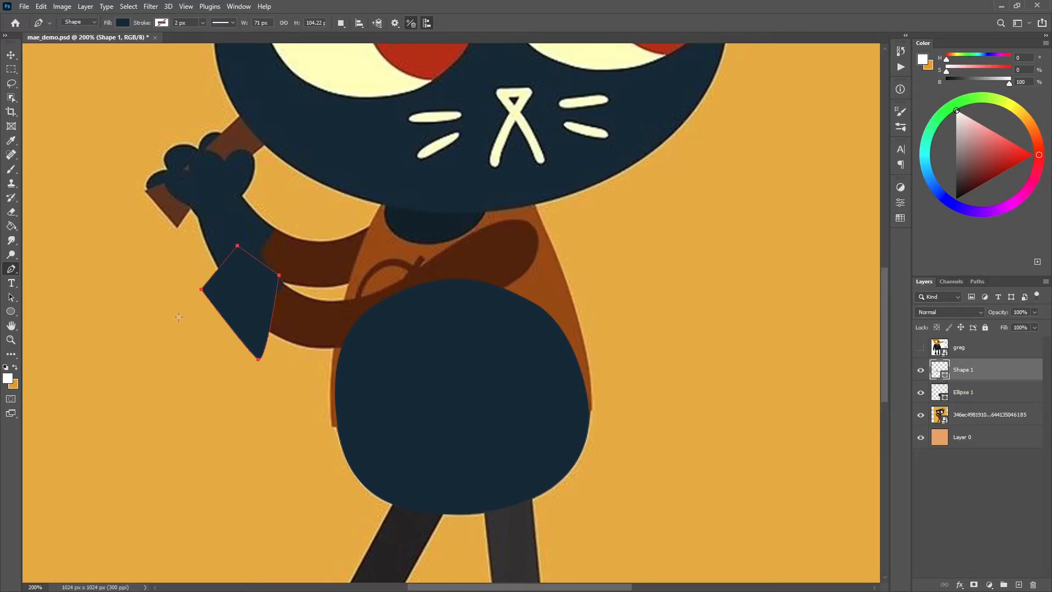
Draw a second closed shape with five points, about 98 px wide, below the forearm shape and move it left clear of it
{"action": "left_click", "coordinate": [213, 335]}
{"action": "left_click", "coordinate": [181, 361]}
{"action": "left_click", "coordinate": [246, 399]}
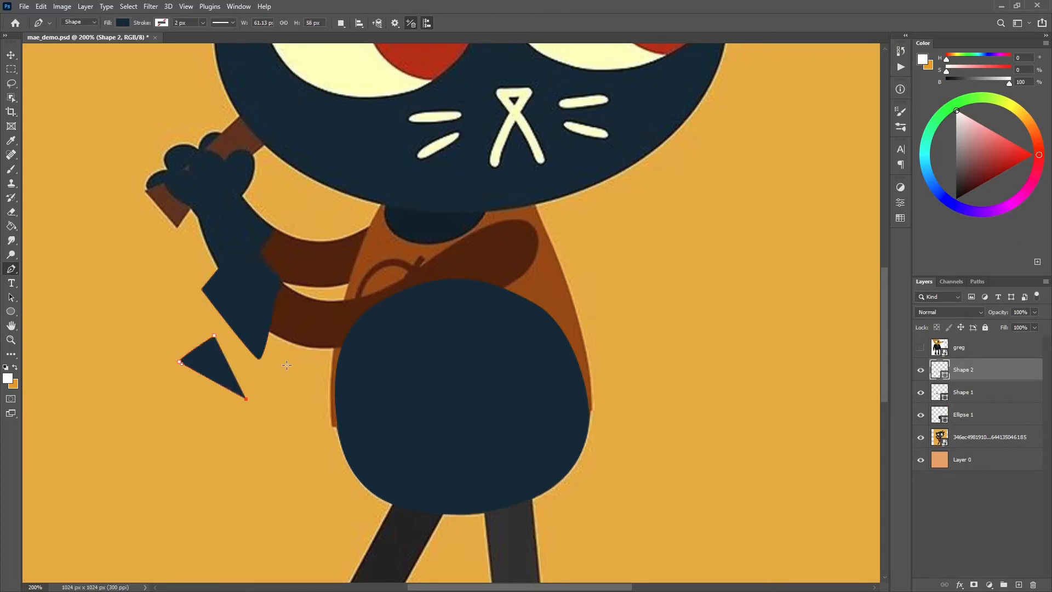
{"action": "left_click", "coordinate": [286, 366]}
{"action": "left_click", "coordinate": [249, 325]}
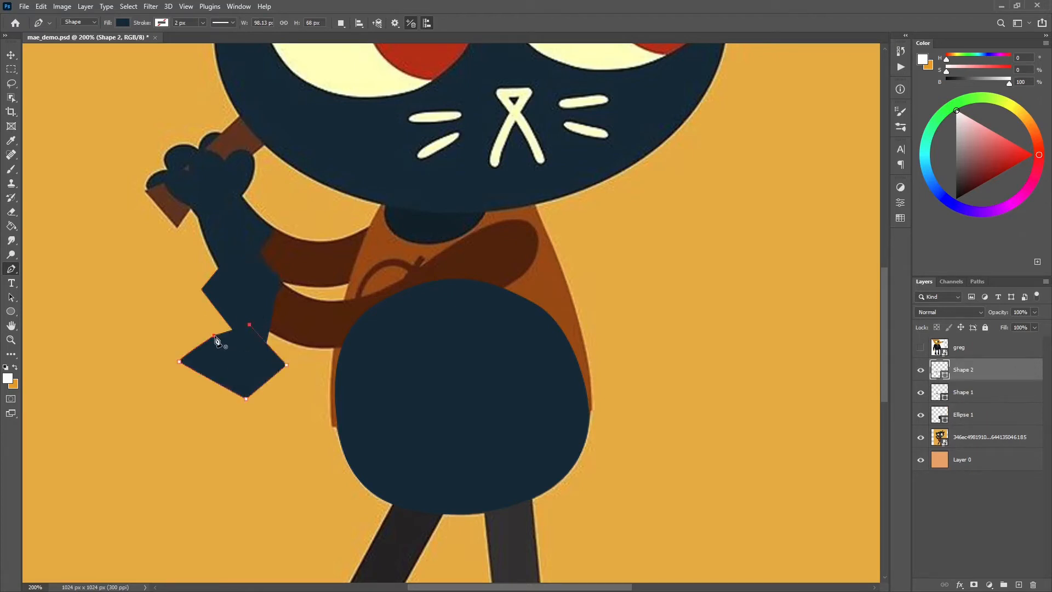
{"action": "left_click", "coordinate": [214, 336]}
{"action": "left_click", "coordinate": [11, 55]}
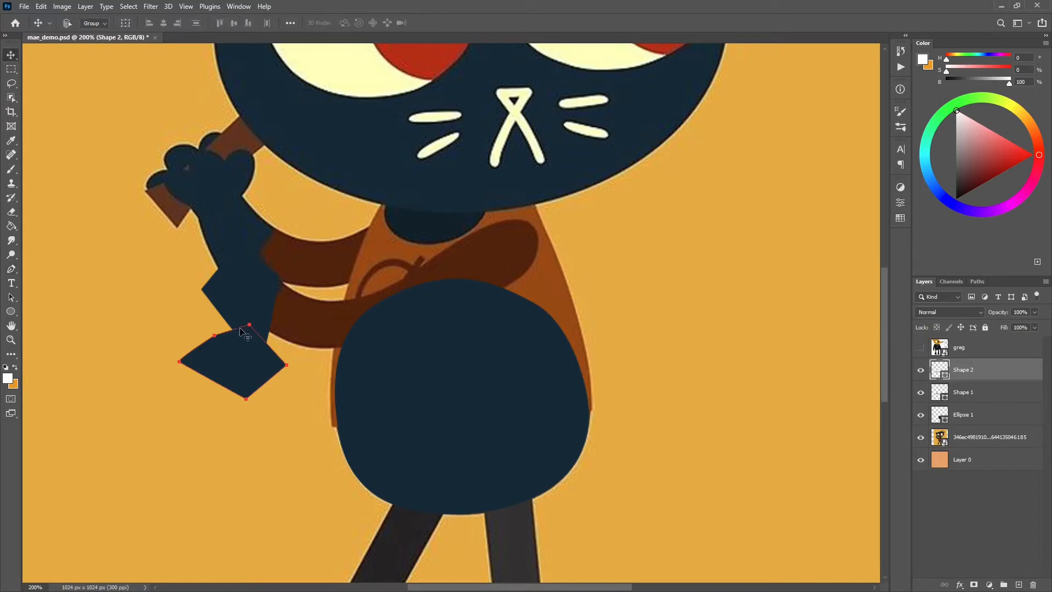
{"action": "left_click_drag", "start_coordinate": [235, 364], "coordinate": [186, 365]}
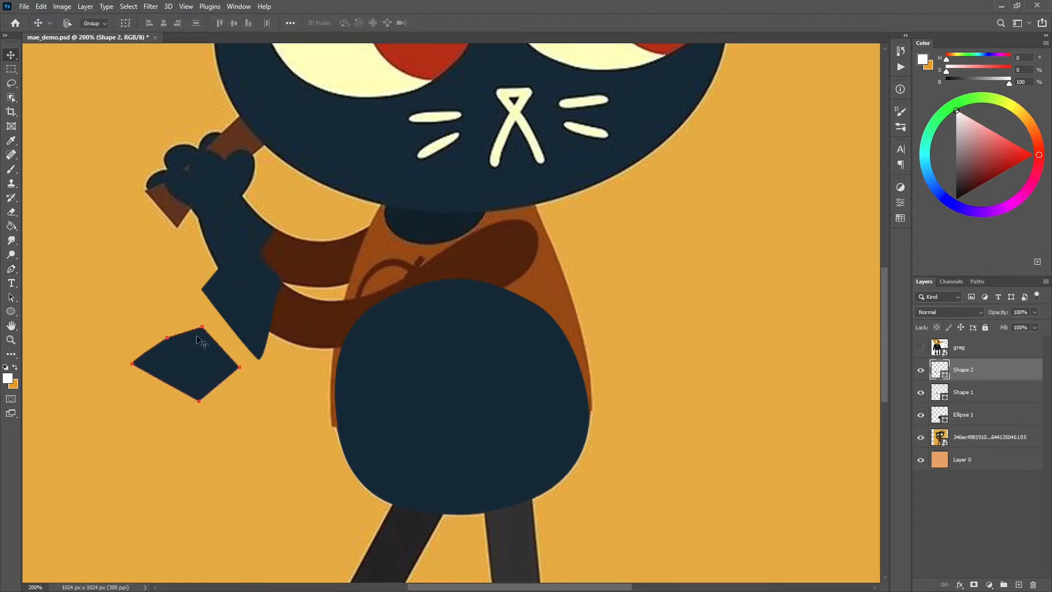
Delete the Shape 2 and Shape 1 layers and return to the Pen tool on the Ellipse 1 shape
{"action": "left_click", "coordinate": [1035, 586]}
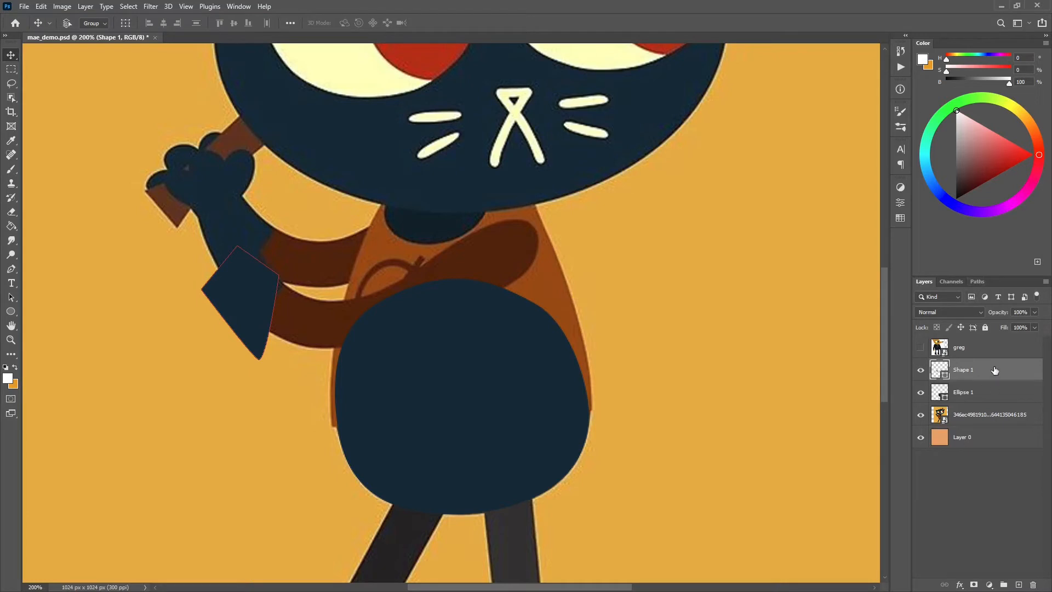
{"action": "left_click", "coordinate": [1032, 585]}
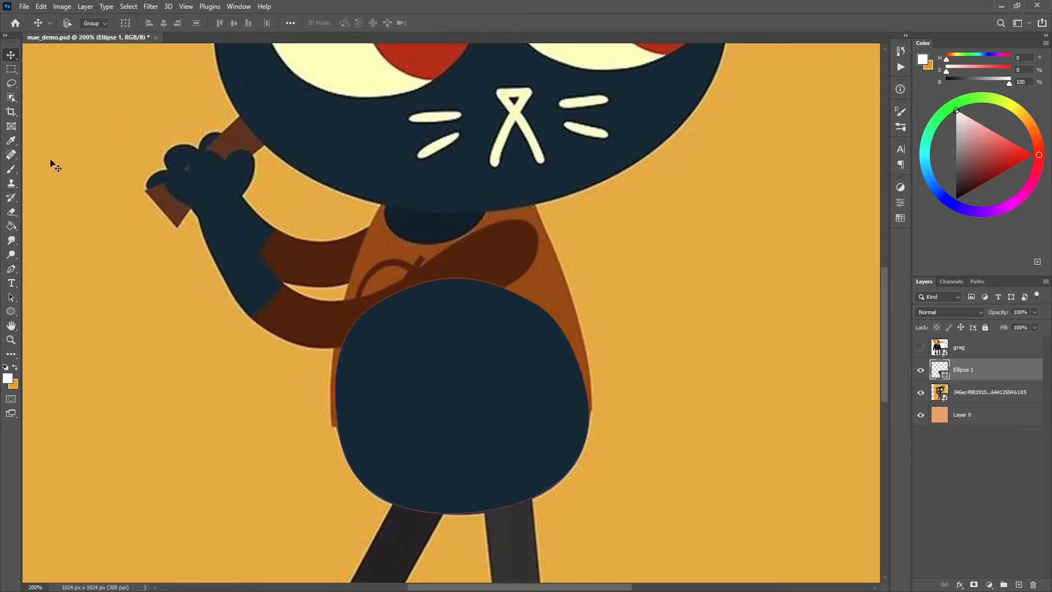
{"action": "left_click", "coordinate": [12, 268]}
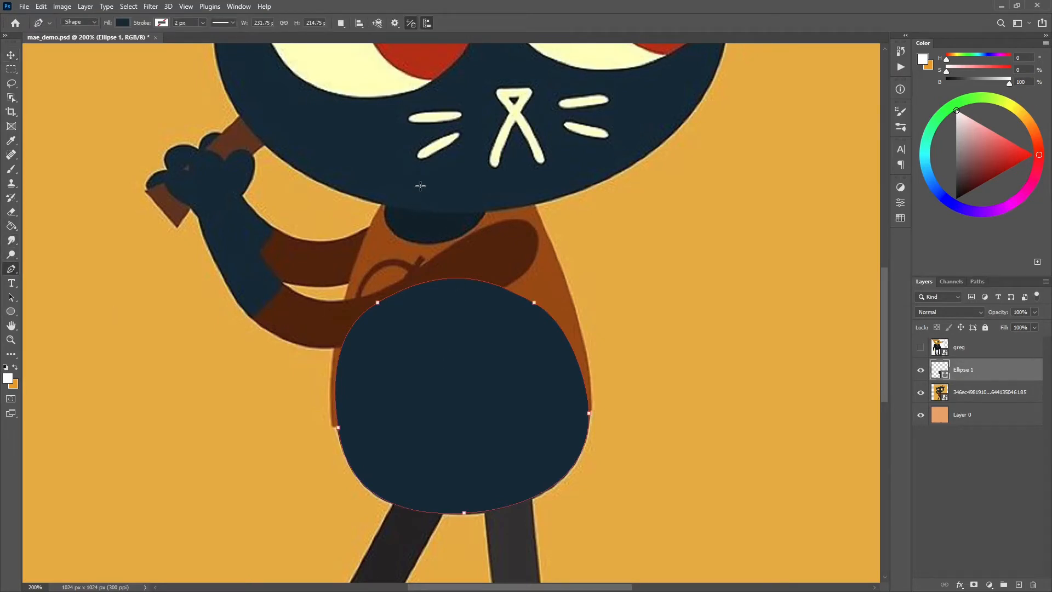
Add an anchor beside the lower-left anchor, move it to the jacket hem's left corner, and convert both to corner points
{"action": "left_click_drag", "start_coordinate": [476, 149], "coordinate": [476, 219]}
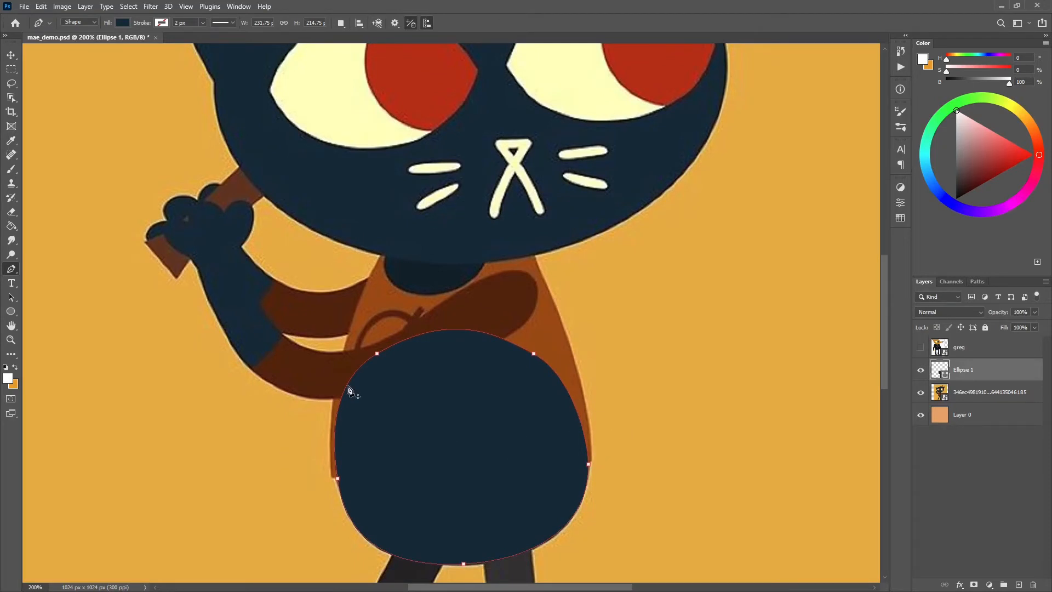
{"action": "left_click", "coordinate": [337, 467], "text": "ctrl"}
{"action": "left_click_drag", "start_coordinate": [330, 467], "coordinate": [333, 480], "text": "ctrl"}
{"action": "left_click", "coordinate": [331, 480], "text": "alt"}
{"action": "left_click", "coordinate": [336, 477], "text": "alt"}
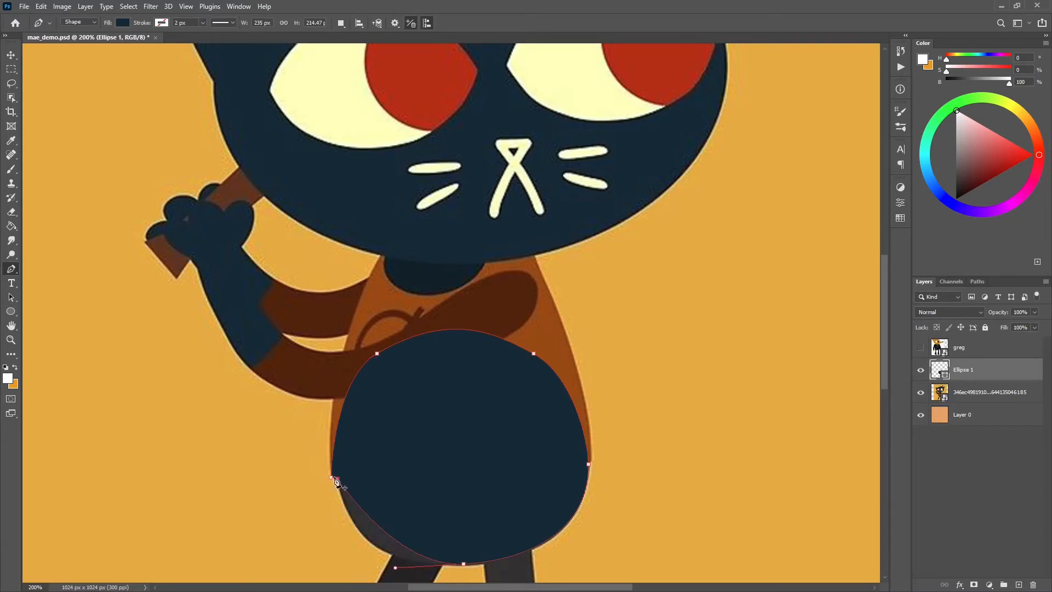
Convert the right-side anchor to a corner point and add a second corner anchor beside it at the jacket hem's right corner
{"action": "left_click", "coordinate": [589, 466], "text": "alt"}
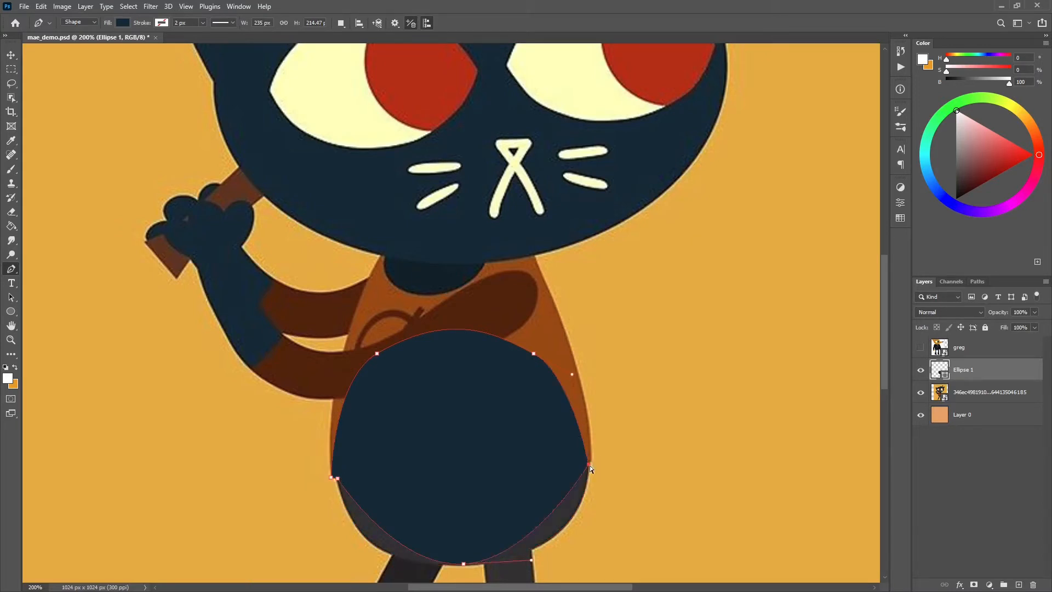
{"action": "left_click_drag", "start_coordinate": [588, 464], "coordinate": [587, 463], "text": "ctrl"}
{"action": "left_click", "coordinate": [586, 453]}
{"action": "left_click", "coordinate": [585, 452]}
{"action": "left_click_drag", "start_coordinate": [592, 460], "coordinate": [592, 461], "text": "ctrl"}
{"action": "left_click", "coordinate": [592, 461], "text": "alt"}
Move the shape's upper-right and upper-left anchors up and outward toward the jacket's shoulders
{"action": "left_click_drag", "start_coordinate": [534, 357], "coordinate": [547, 289], "text": "ctrl"}
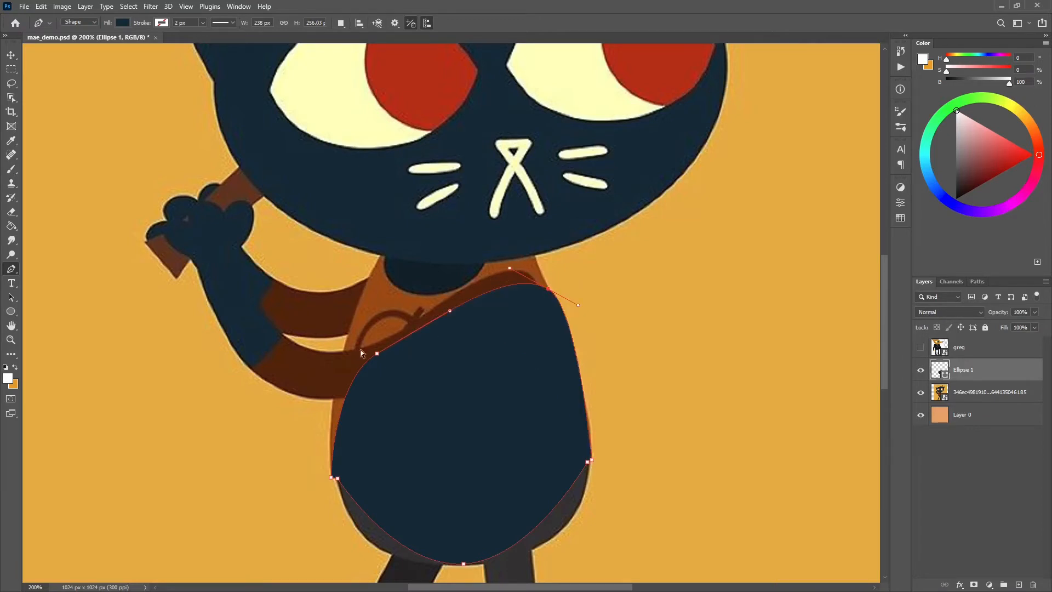
{"action": "left_click_drag", "start_coordinate": [378, 354], "coordinate": [351, 325], "text": "ctrl"}
Pull long horizontal handles from the bottom anchor to round the lower body, and nudge the anchor slightly right
{"action": "scroll", "coordinate": [665, 487], "scroll_direction": "down", "scroll_amount": 3}
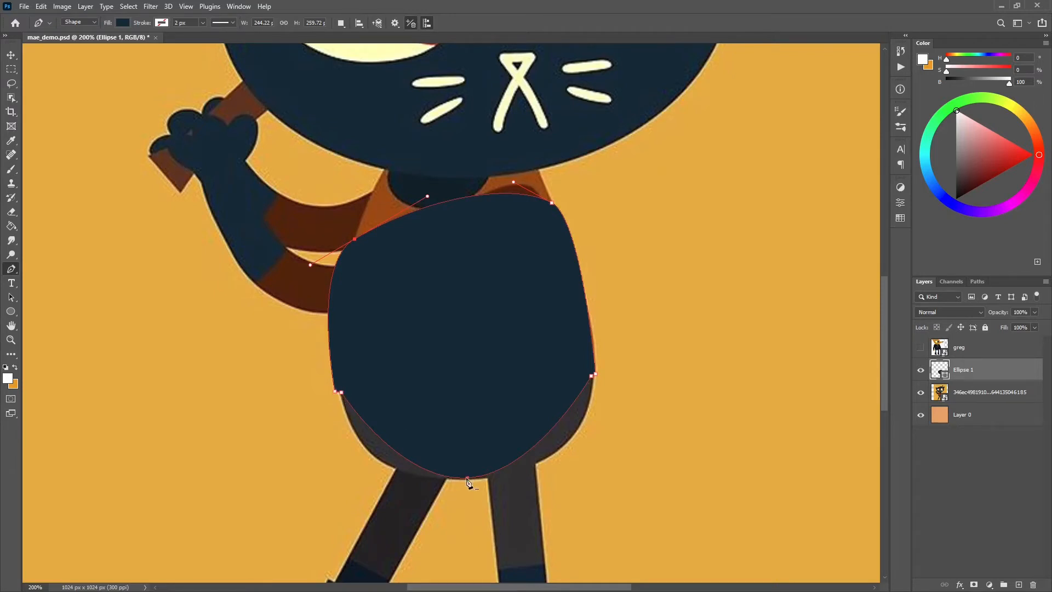
{"action": "left_click_drag", "start_coordinate": [467, 479], "coordinate": [341, 481], "text": "alt"}
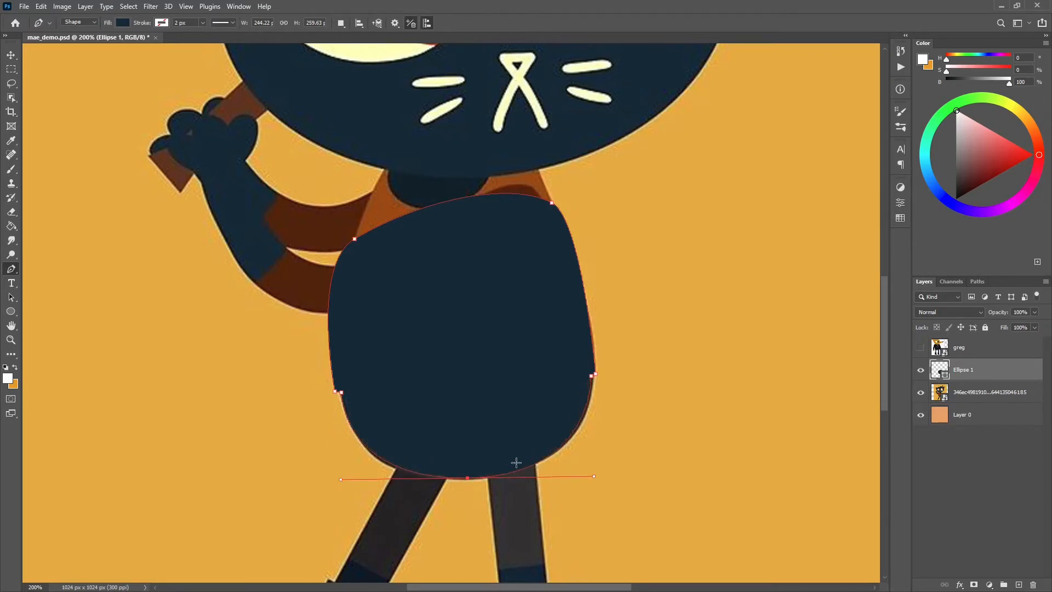
{"action": "mouse_move", "coordinate": [467, 479]}
{"action": "left_mouse_down", "text": "ctrl"}
{"action": "mouse_move", "coordinate": [478, 415]}
{"action": "mouse_move", "coordinate": [470, 479]}
{"action": "left_mouse_up", "text": "ctrl"}
Pull vertical handles from the inner left hem anchor and tuck its upper handle in along the short hem edge
{"action": "left_click_drag", "start_coordinate": [341, 393], "coordinate": [341, 361]}
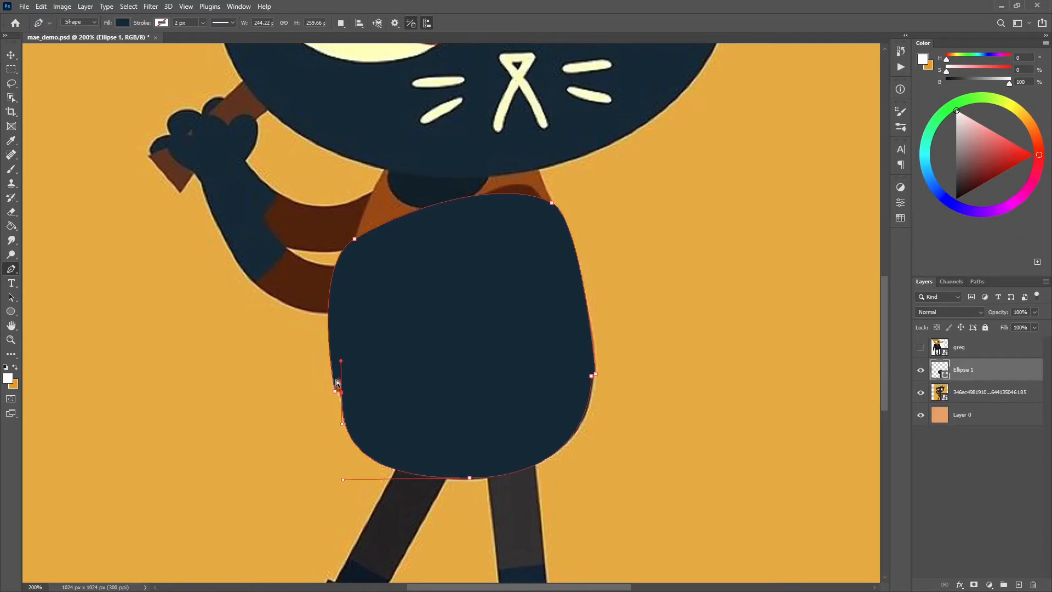
{"action": "scroll", "coordinate": [335, 382], "scroll_direction": "up", "scroll_amount": 3, "text": "alt"}
{"action": "left_click_drag", "start_coordinate": [289, 495], "coordinate": [596, 327]}
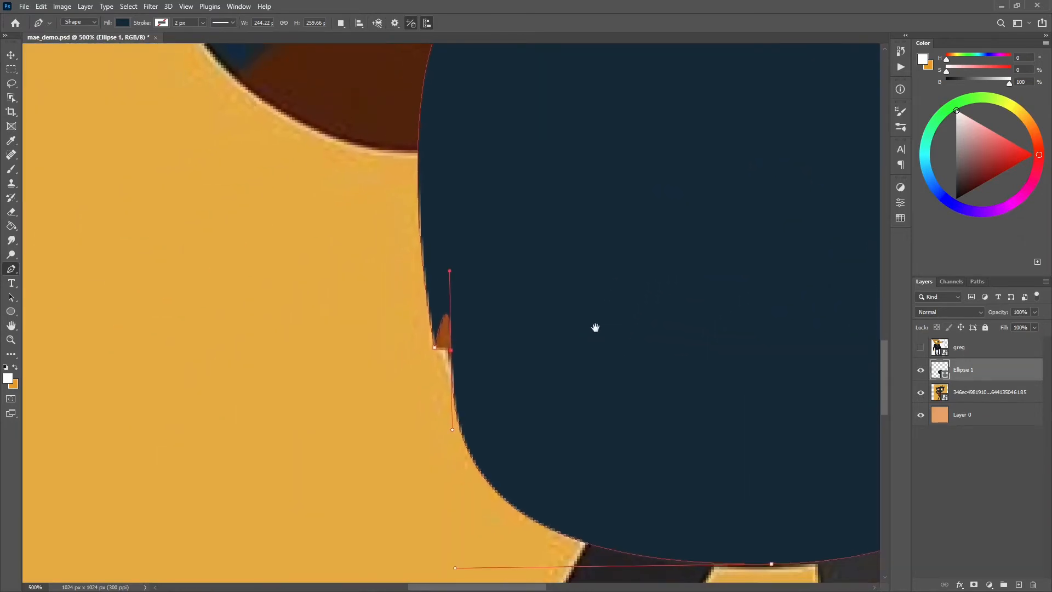
{"action": "scroll", "coordinate": [493, 305], "scroll_direction": "up", "scroll_amount": 1, "text": "alt"}
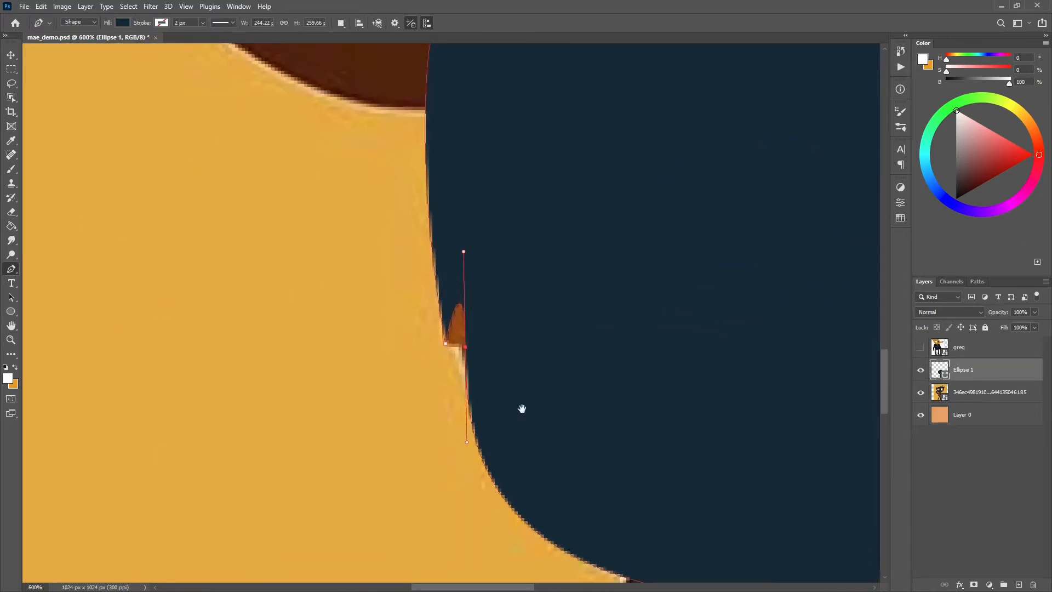
{"action": "left_click_drag", "start_coordinate": [522, 409], "coordinate": [402, 348]}
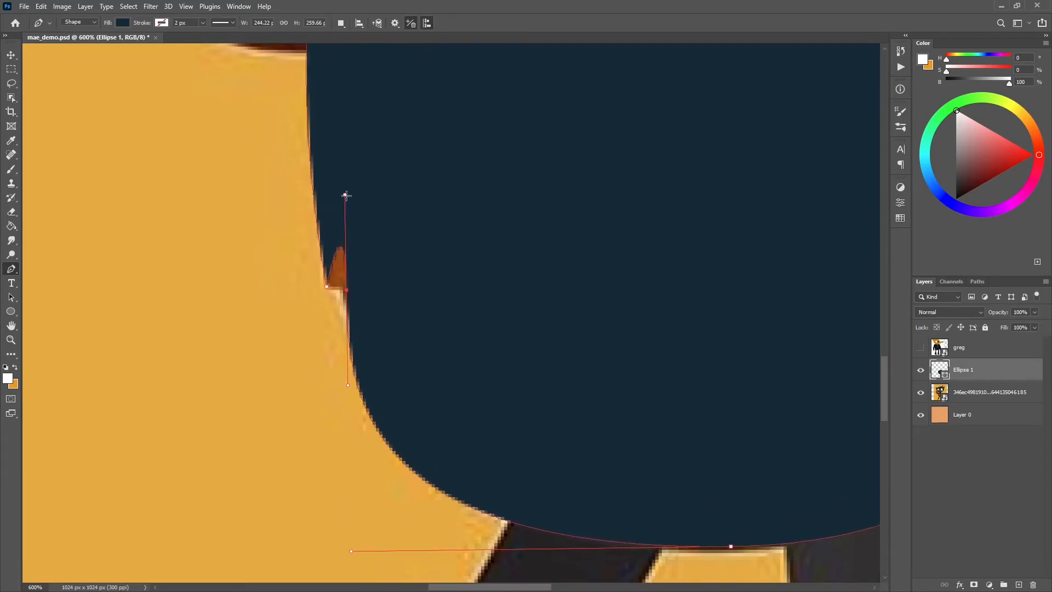
{"action": "left_click_drag", "start_coordinate": [345, 196], "coordinate": [341, 289], "text": "ctrl"}
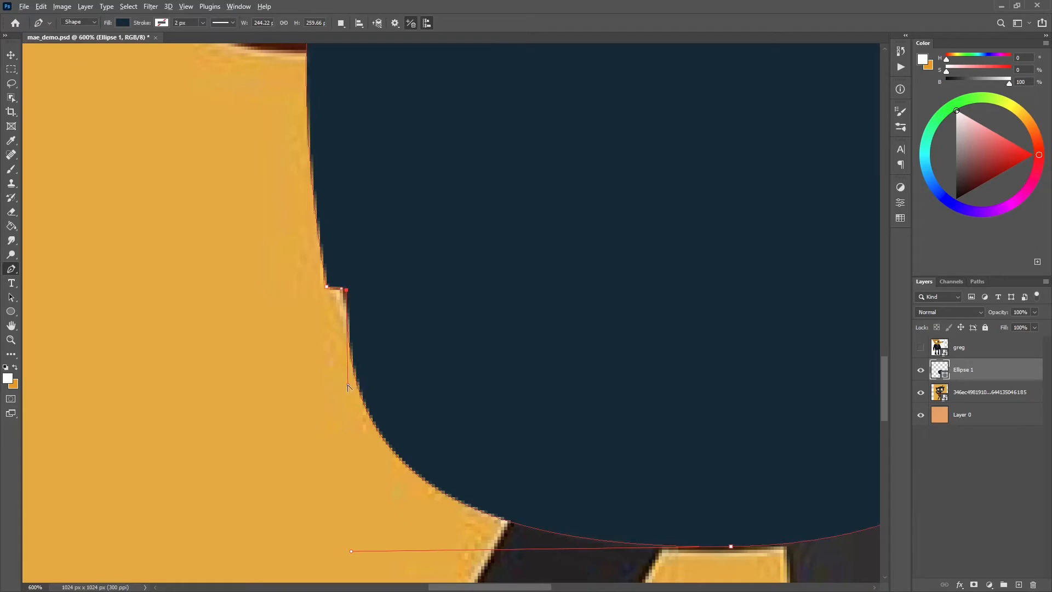
Angle the inner left hem anchor's lower handle down and inward so the curve follows the left hip's outline
{"action": "left_click", "coordinate": [348, 386]}
{"action": "key", "text": "Return"}
{"action": "left_click", "coordinate": [356, 322]}
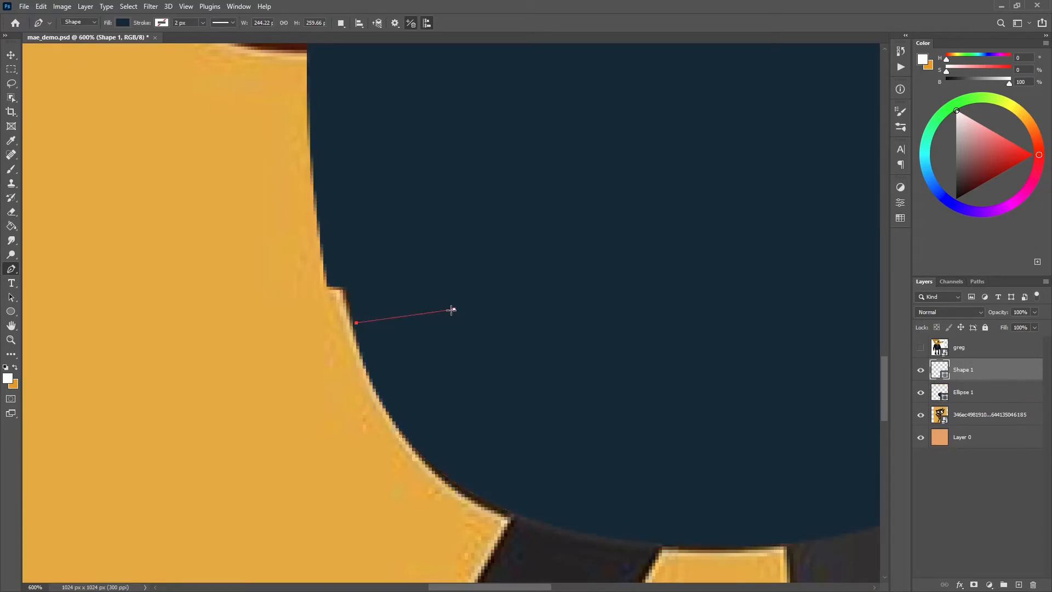
{"action": "key", "text": "ctrl+z"}
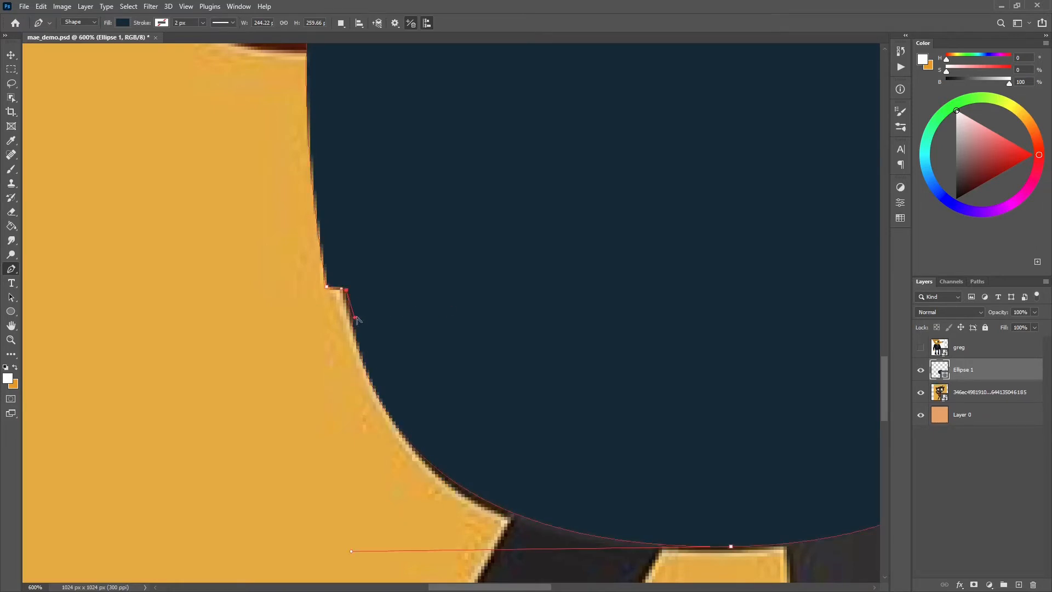
{"action": "left_click", "coordinate": [356, 318]}
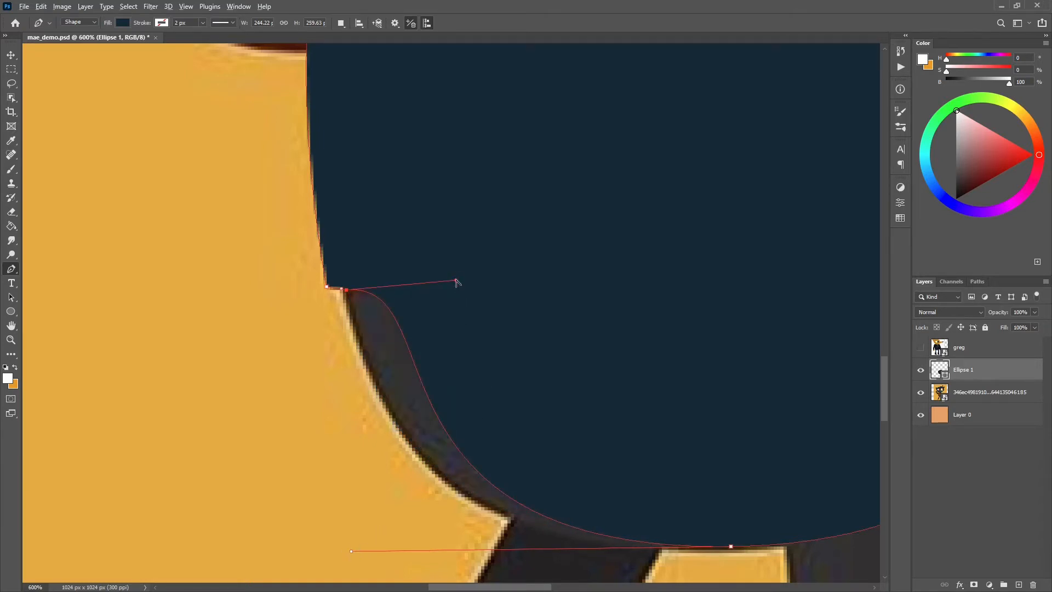
{"action": "left_click_drag", "start_coordinate": [456, 280], "coordinate": [370, 349]}
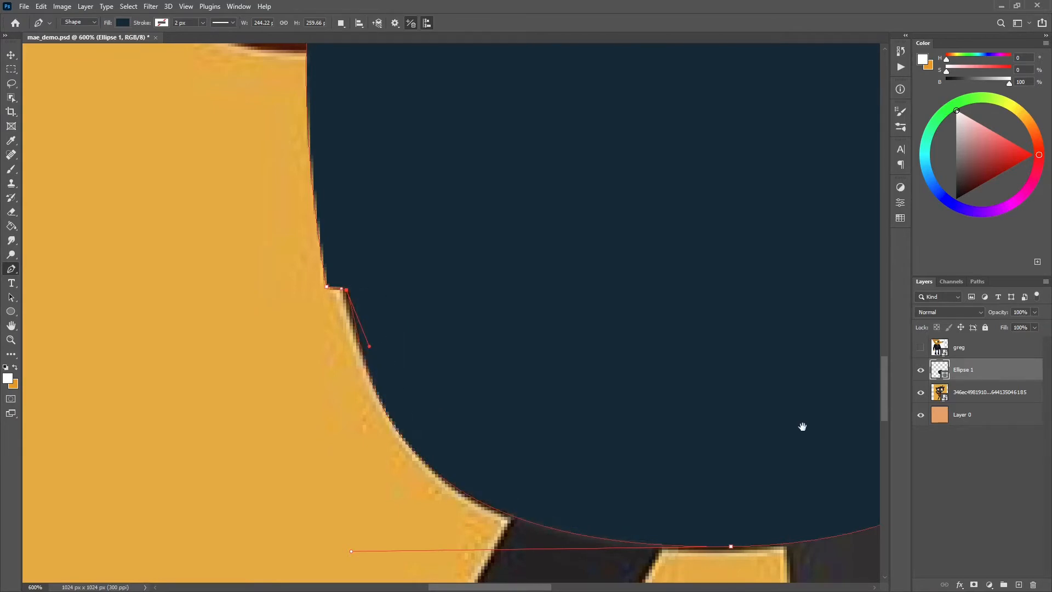
Pull handles from the inner right hem anchor, tuck the upper one into the hem, and shorten the bottom anchor's right handle
{"action": "left_click_drag", "start_coordinate": [804, 425], "coordinate": [234, 435]}
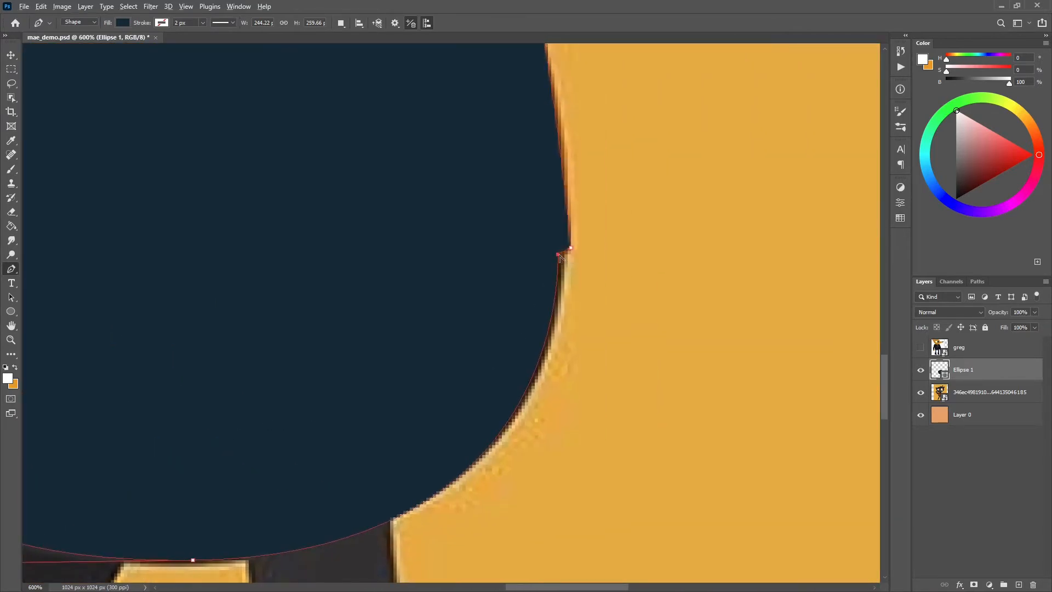
{"action": "left_click_drag", "start_coordinate": [558, 255], "coordinate": [560, 298]}
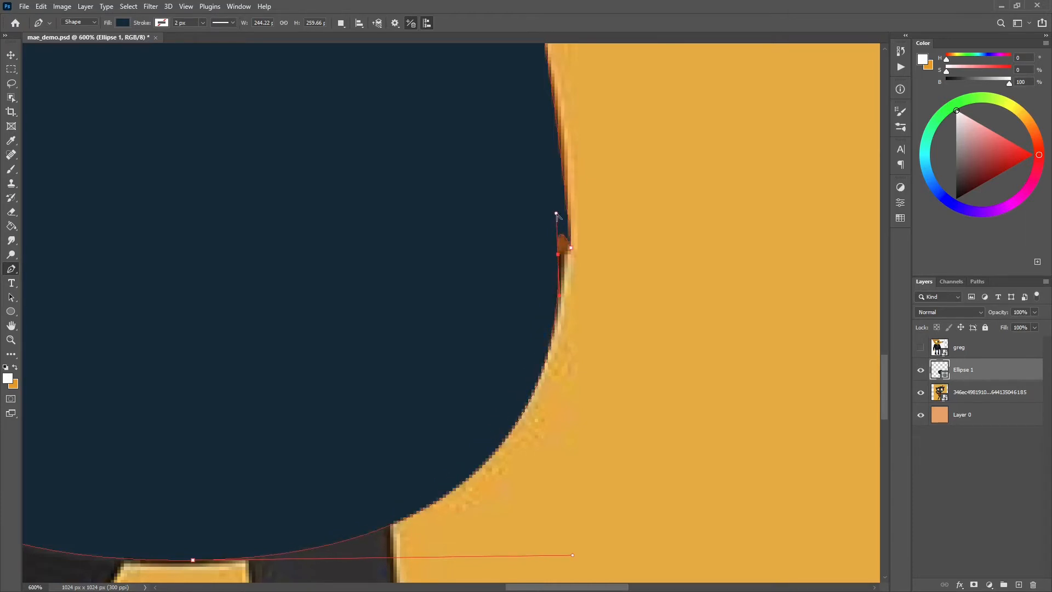
{"action": "left_click_drag", "start_coordinate": [556, 214], "coordinate": [564, 251], "text": "alt"}
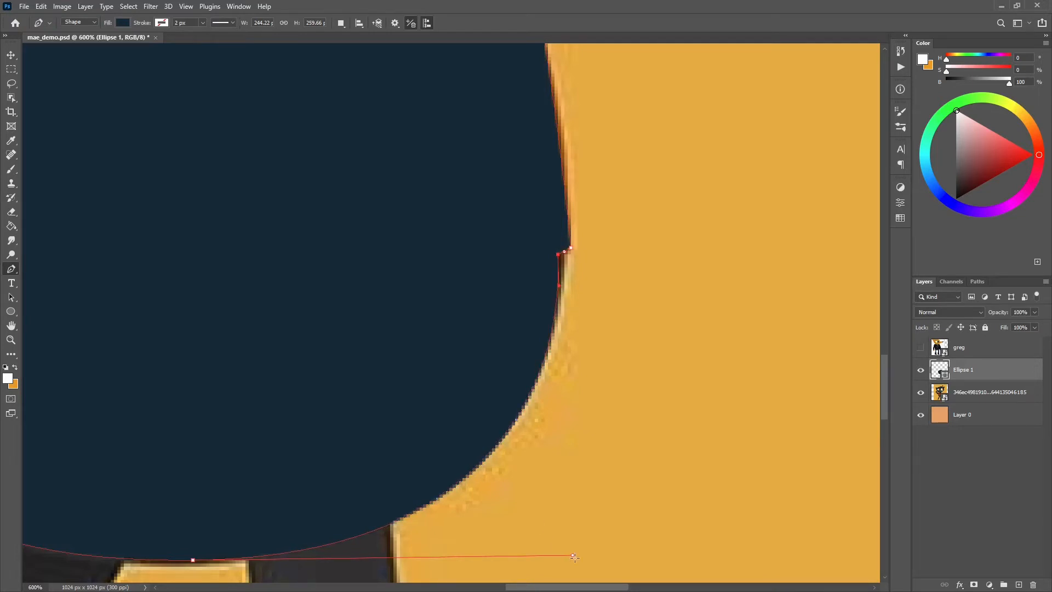
{"action": "left_click_drag", "start_coordinate": [572, 555], "coordinate": [492, 552]}
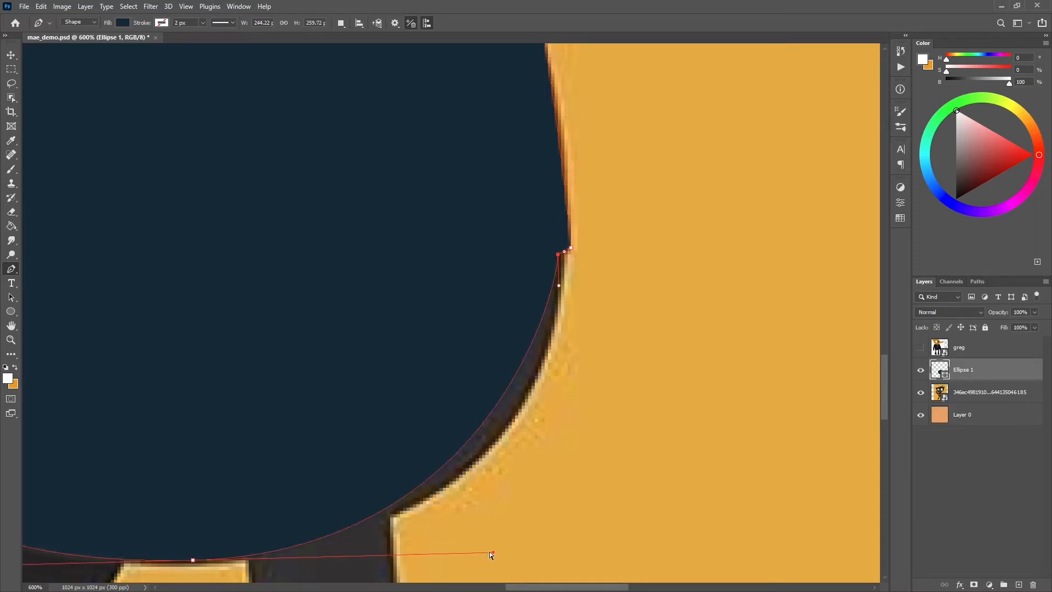
{"action": "left_click_drag", "start_coordinate": [494, 551], "coordinate": [548, 552]}
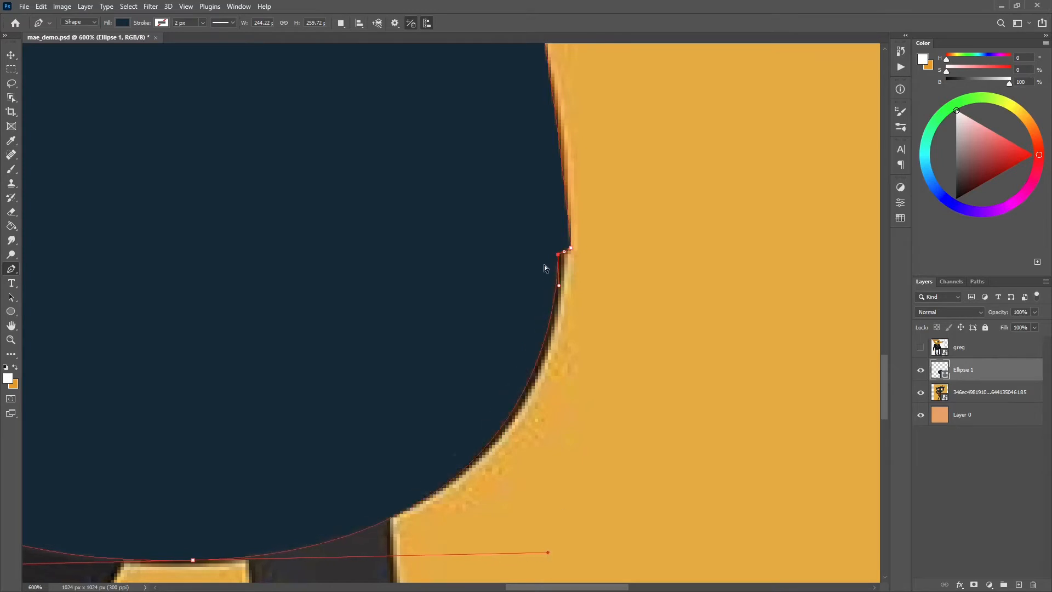
Nudge the inner right hem anchor's lower handle outward, and convert the two shoulder anchors to corner points
{"action": "left_click", "coordinate": [562, 296]}
{"action": "scroll", "coordinate": [432, 260], "scroll_direction": "down", "scroll_amount": 2, "text": "alt"}
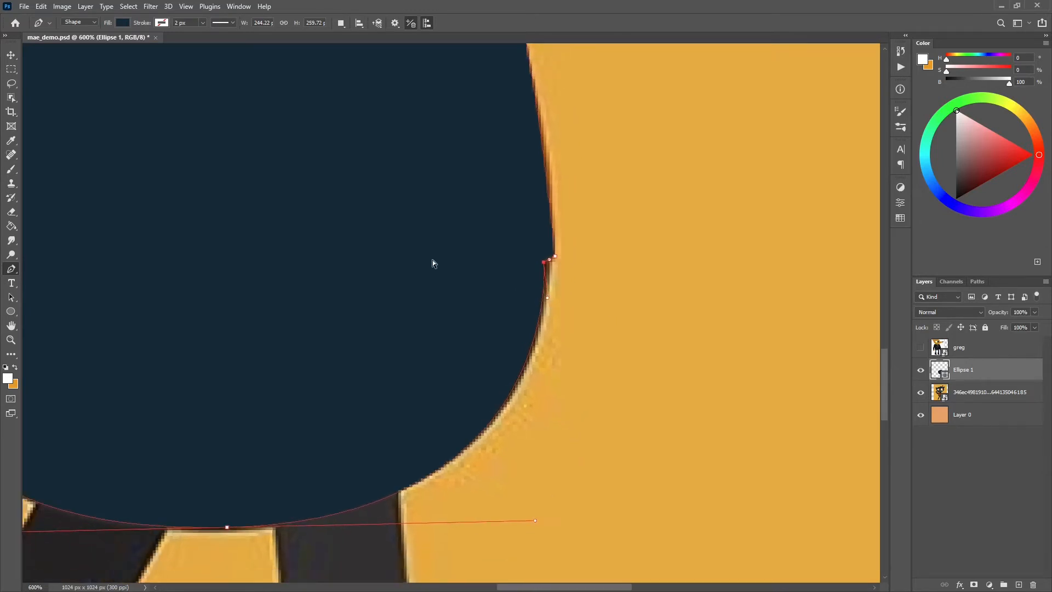
{"action": "left_click_drag", "start_coordinate": [389, 207], "coordinate": [593, 294]}
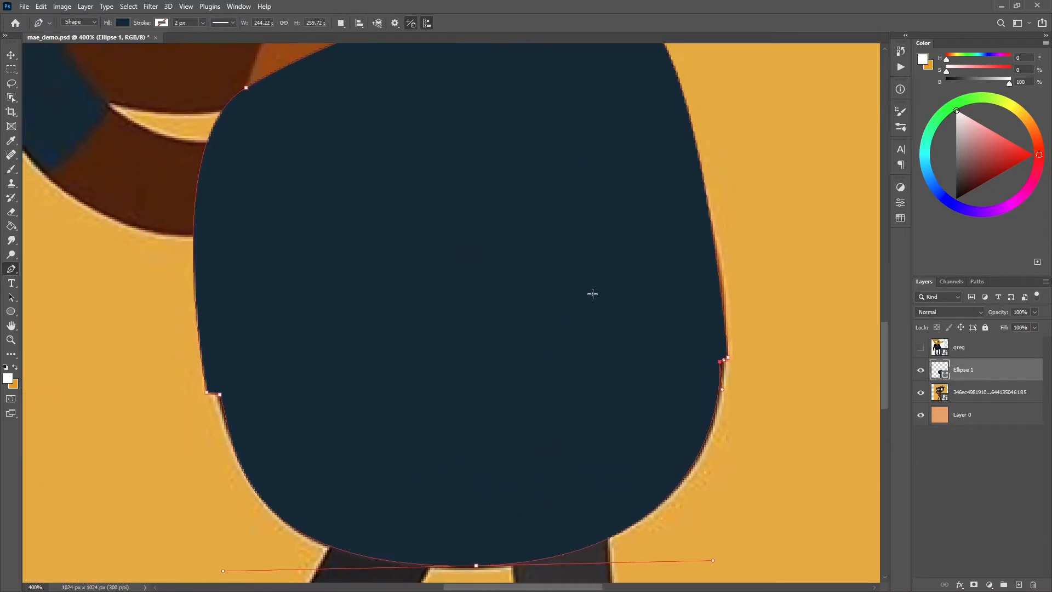
{"action": "scroll", "coordinate": [592, 293], "scroll_direction": "down", "scroll_amount": 1, "text": "alt"}
{"action": "left_click_drag", "start_coordinate": [707, 261], "coordinate": [679, 310]}
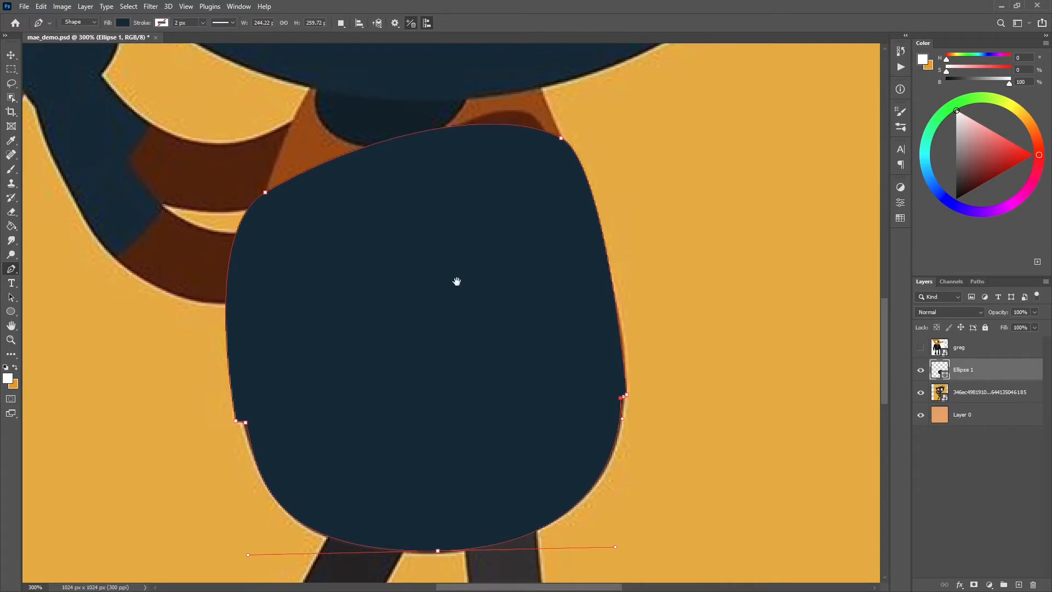
{"action": "left_click_drag", "start_coordinate": [456, 282], "coordinate": [468, 340]}
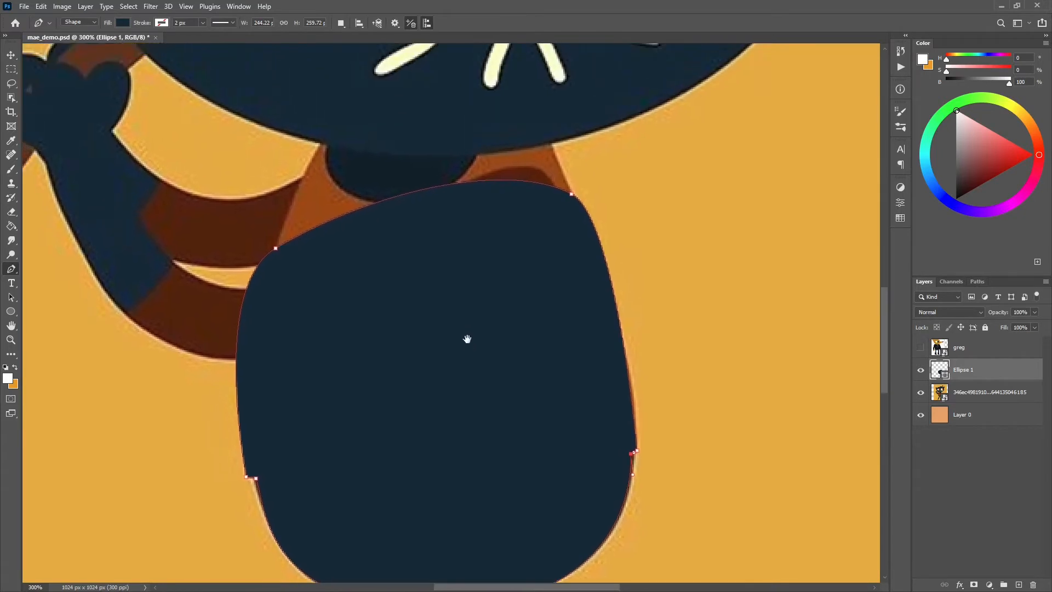
{"action": "left_click", "coordinate": [276, 251], "text": "alt"}
{"action": "left_click", "coordinate": [573, 196], "text": "alt"}
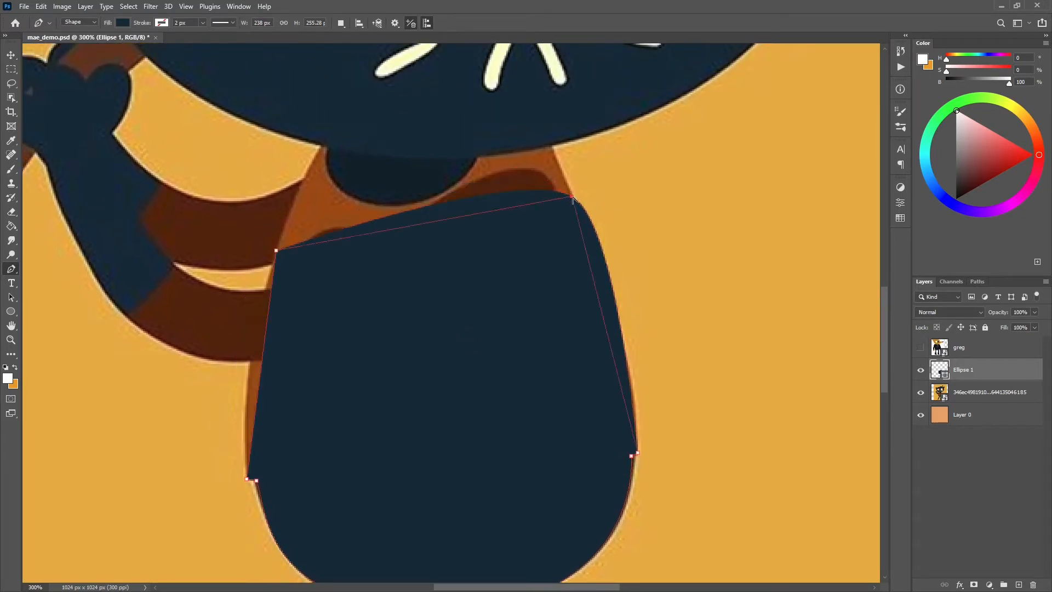
Add an anchor midway along the shape's upper edge, raise it to just below the cat's nose, and give it long horizontal handles
{"action": "left_click_drag", "start_coordinate": [607, 158], "coordinate": [594, 242]}
{"action": "key", "text": "ctrl+minus"}
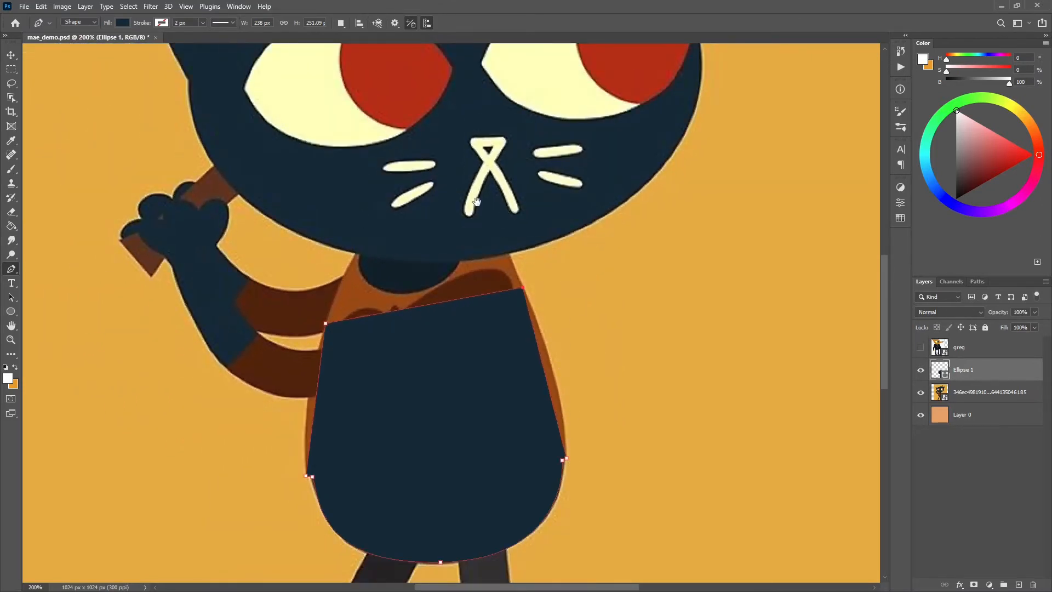
{"action": "left_click_drag", "start_coordinate": [470, 207], "coordinate": [475, 270]}
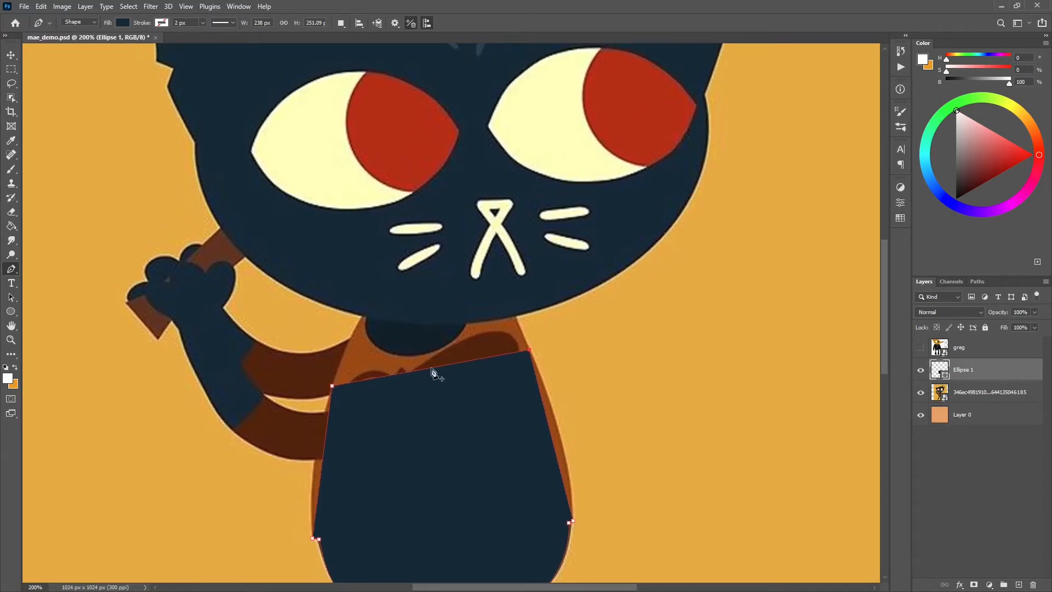
{"action": "left_click_drag", "start_coordinate": [432, 371], "coordinate": [364, 267]}
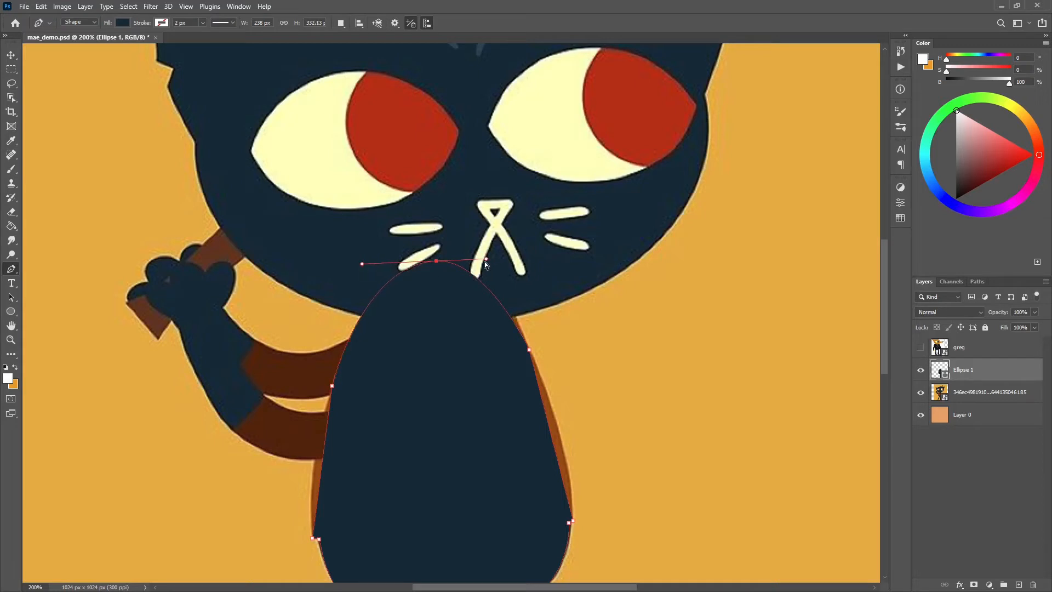
{"action": "left_click_drag", "start_coordinate": [486, 258], "coordinate": [497, 258], "text": "ctrl"}
{"action": "mouse_move", "coordinate": [435, 261]}
{"action": "left_mouse_down", "text": "ctrl"}
{"action": "mouse_move", "coordinate": [430, 382]}
{"action": "mouse_move", "coordinate": [437, 263]}
{"action": "left_mouse_up", "text": "ctrl"}
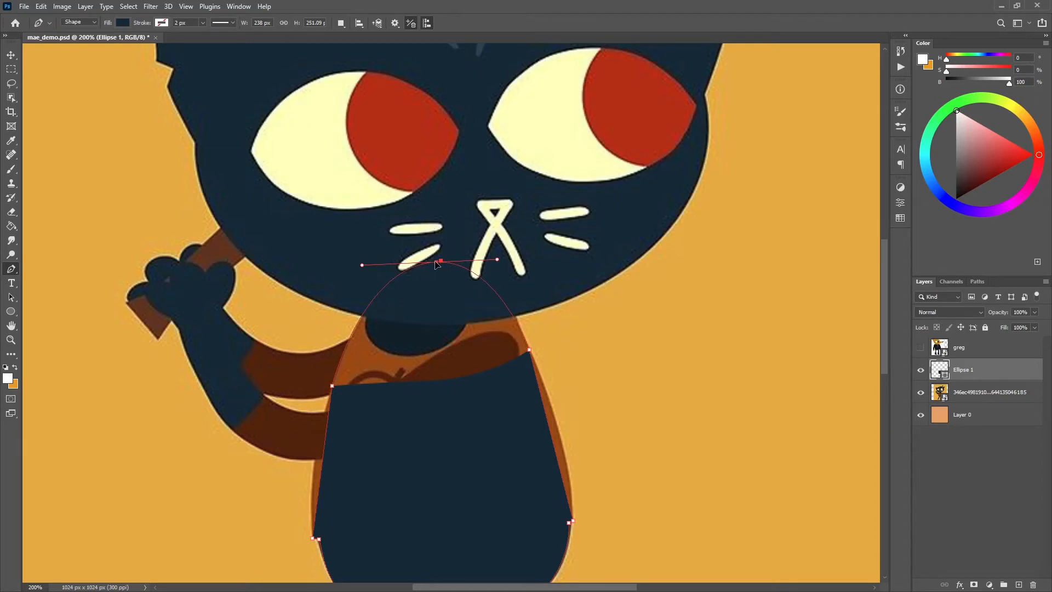
Pull handles from the left shoulder anchor and slide it down along the jacket's left edge, shaping the curve to the outline
{"action": "left_click_drag", "start_coordinate": [564, 380], "coordinate": [578, 313]}
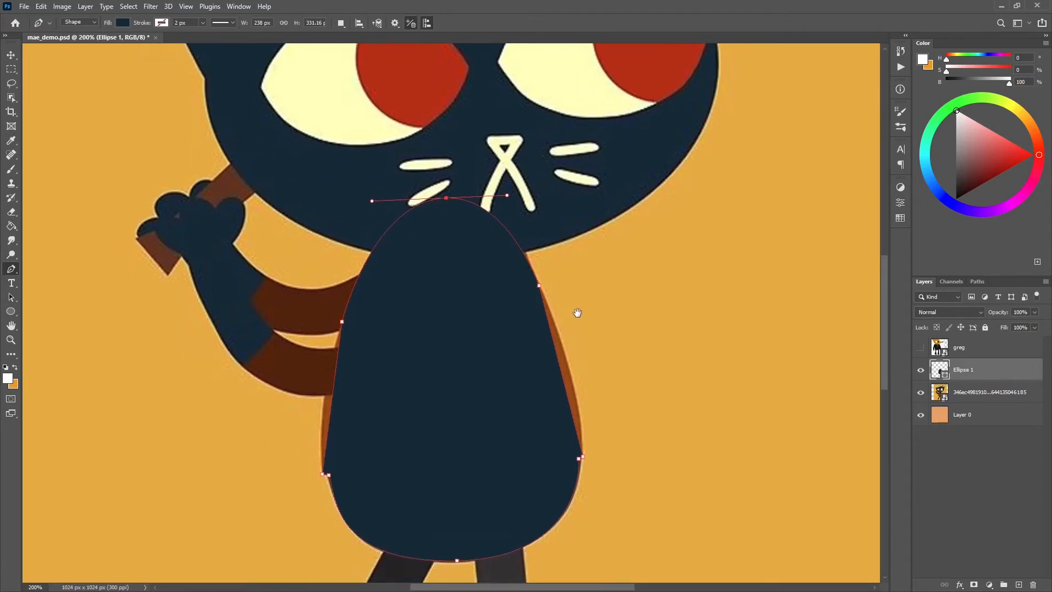
{"action": "left_click_drag", "start_coordinate": [342, 322], "coordinate": [356, 281], "text": "alt"}
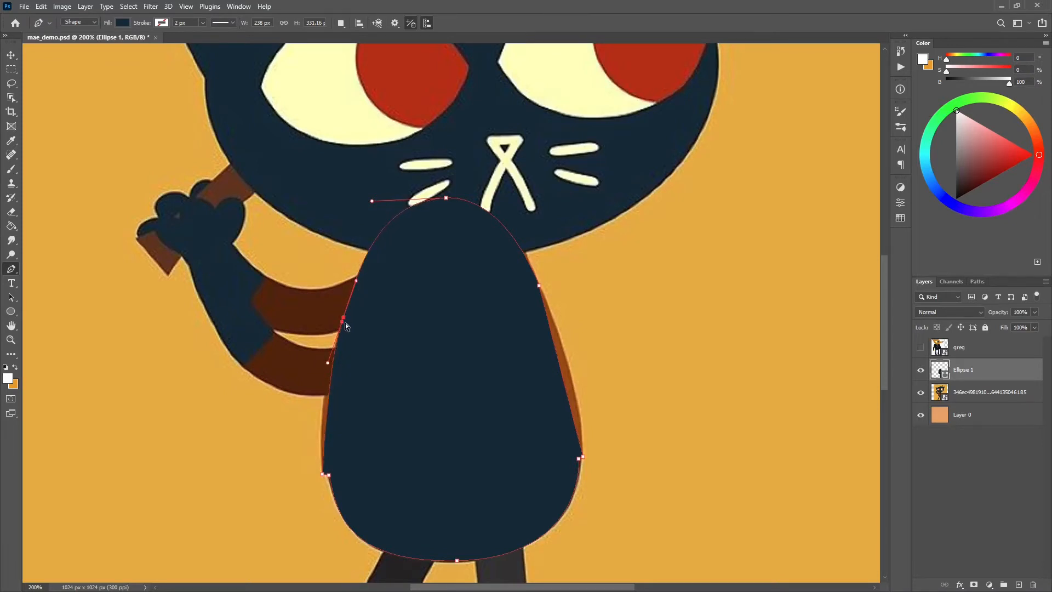
{"action": "left_click_drag", "start_coordinate": [341, 323], "coordinate": [332, 344], "text": "ctrl"}
{"action": "left_click_drag", "start_coordinate": [347, 301], "coordinate": [344, 303], "text": "ctrl"}
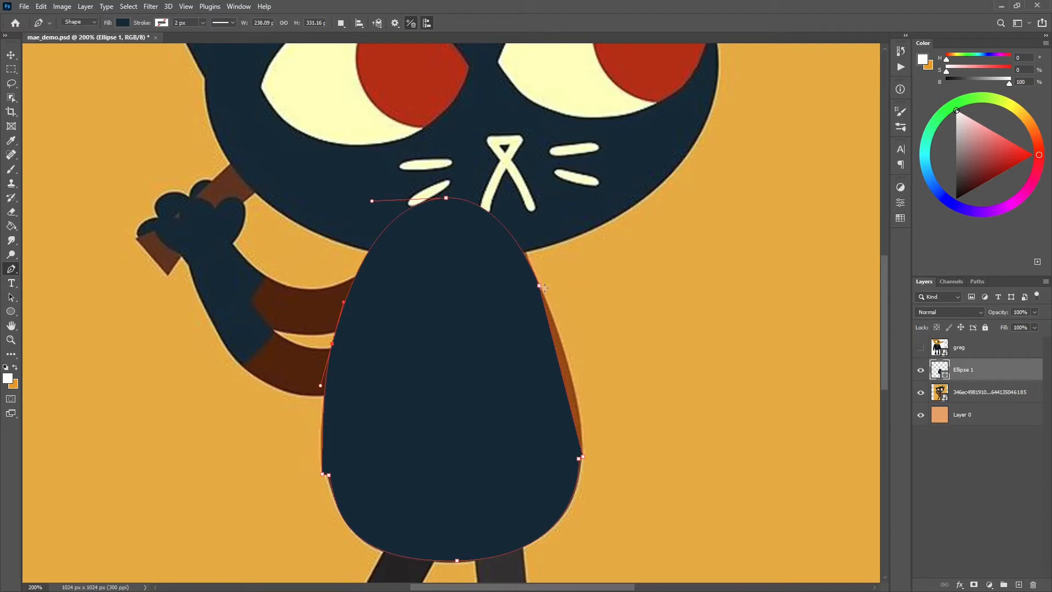
Shift the right shoulder anchor down the jacket's edge and pull an upward handle from the outer right hem anchor to match the curve
{"action": "left_click_drag", "start_coordinate": [541, 285], "coordinate": [564, 353], "text": "alt"}
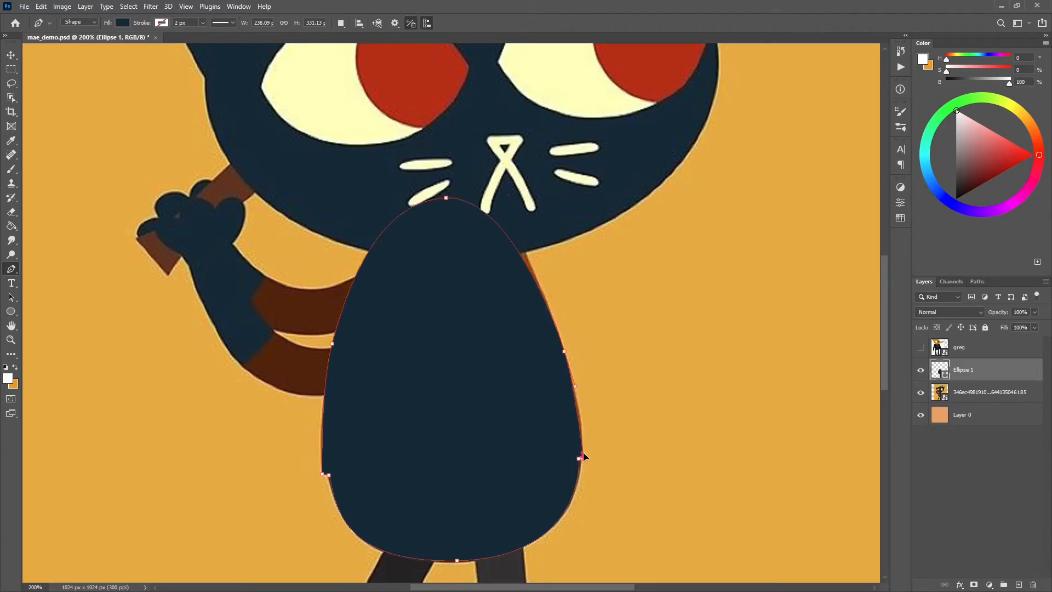
{"action": "left_click_drag", "start_coordinate": [581, 458], "coordinate": [579, 406], "text": "alt"}
{"action": "left_click_drag", "start_coordinate": [565, 352], "coordinate": [555, 325], "text": "ctrl"}
Toggle the Ellipse 1 layer's visibility to compare the shape with the cat's jacket and hips
{"action": "left_click", "coordinate": [922, 371]}
{"action": "left_click", "coordinate": [922, 371]}
{"action": "left_click", "coordinate": [921, 371]}
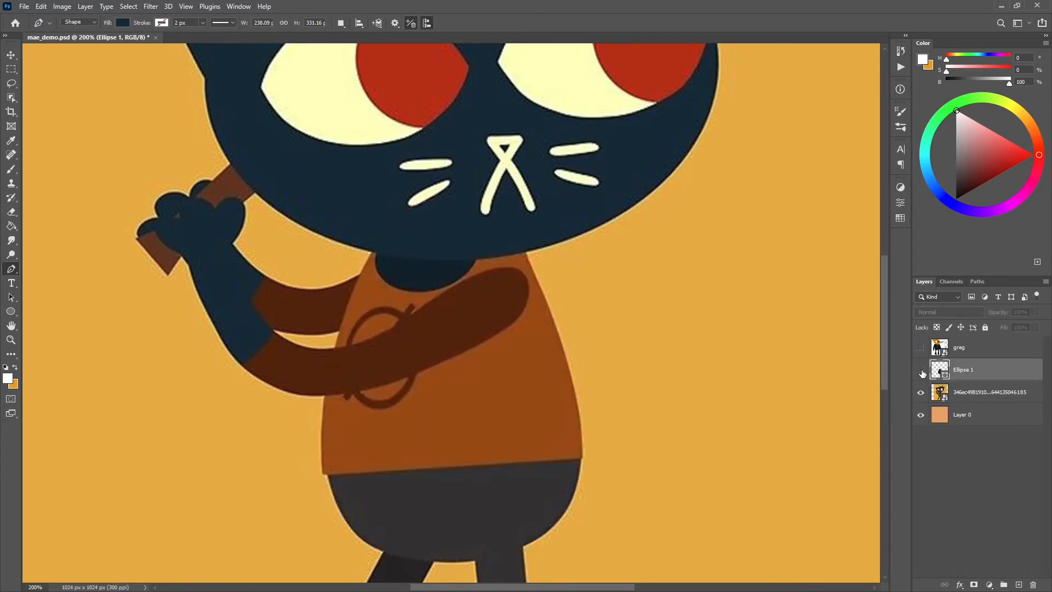
{"action": "left_click", "coordinate": [921, 371]}
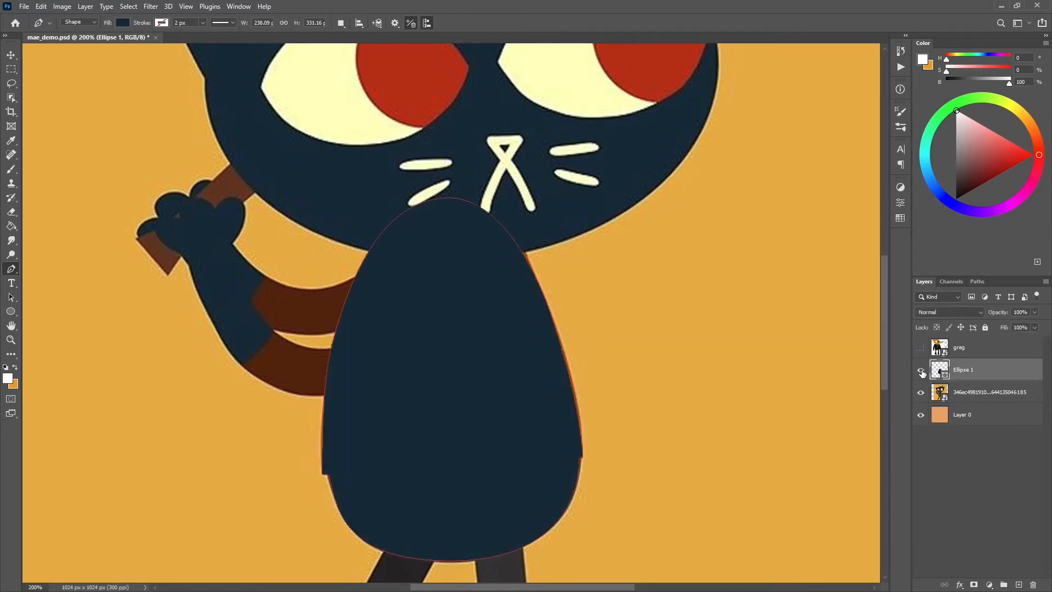
Preview the body shape with no fill to check its outline against the artwork, and restore the dark navy fill
{"action": "left_click", "coordinate": [123, 23]}
{"action": "left_click", "coordinate": [59, 45]}
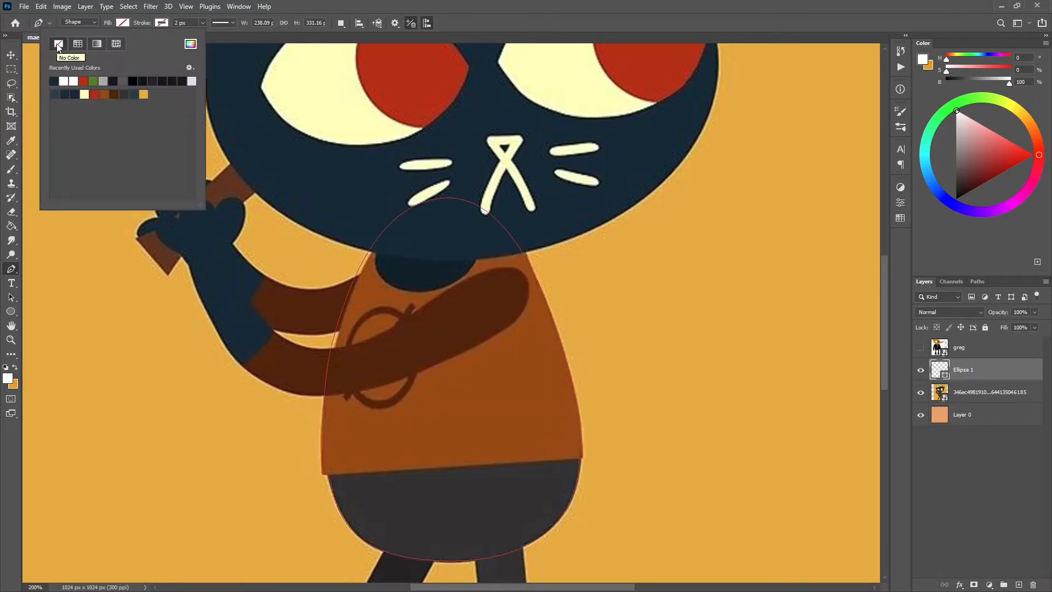
{"action": "left_click", "coordinate": [54, 80]}
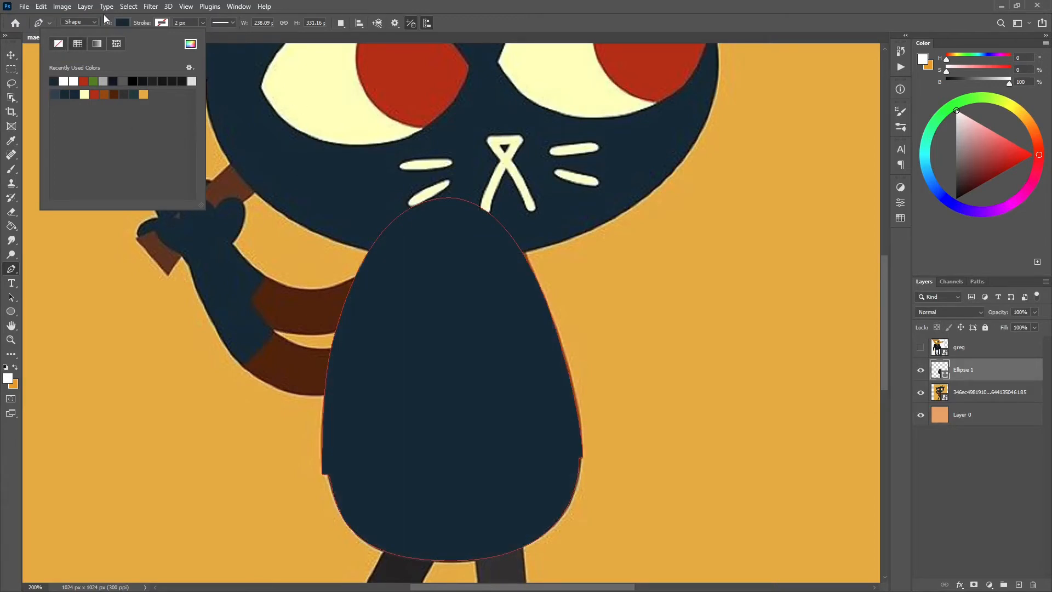
{"action": "left_click", "coordinate": [603, 21]}
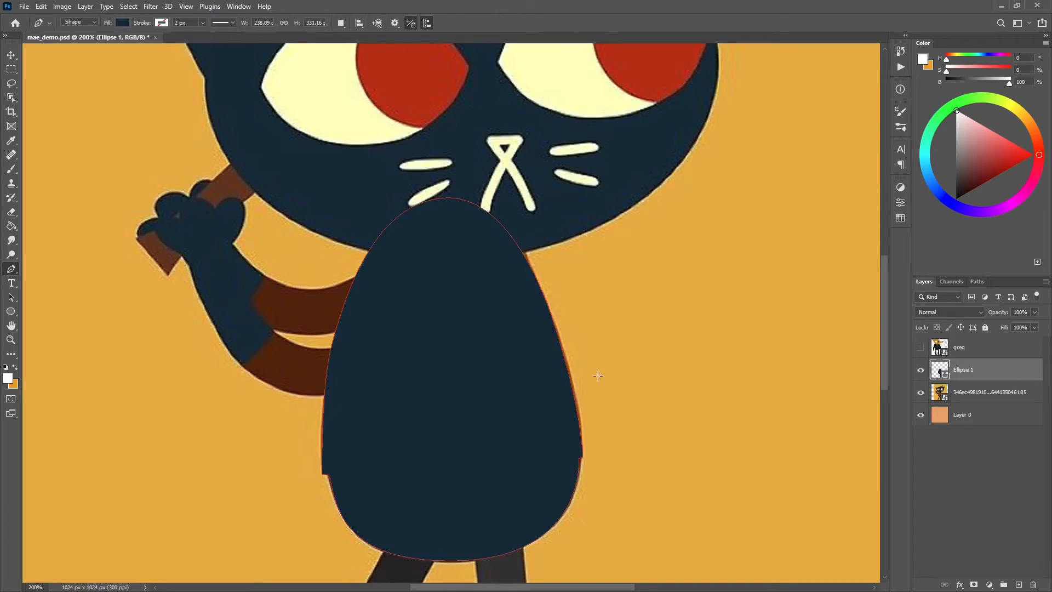
{"action": "scroll", "coordinate": [596, 374], "scroll_direction": "down", "scroll_amount": 1}
{"action": "scroll", "coordinate": [595, 375], "scroll_direction": "up", "scroll_amount": 1}
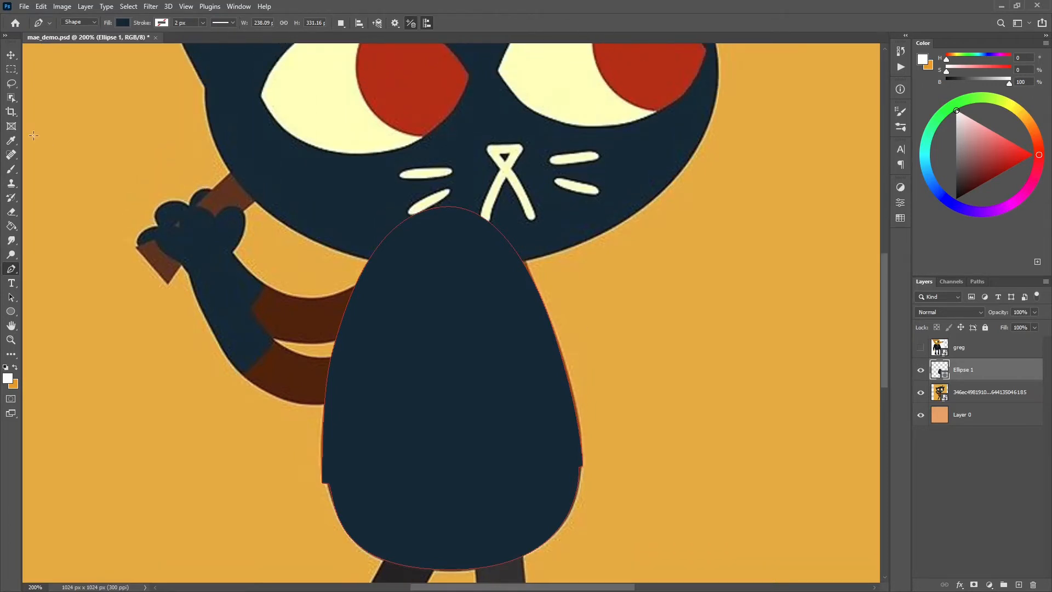
Try moving the body shape off the cat, undo the move, and compare the shape with the artwork underneath
{"action": "left_click", "coordinate": [11, 56]}
{"action": "left_click_drag", "start_coordinate": [517, 357], "coordinate": [735, 370]}
{"action": "key", "text": "ctrl+minus"}
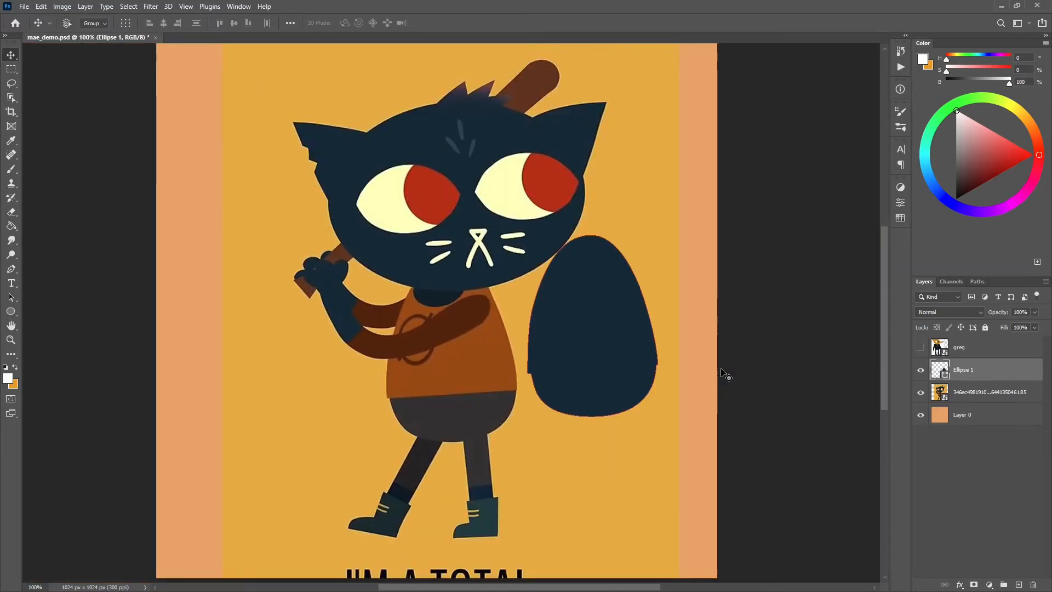
{"action": "left_click_drag", "start_coordinate": [620, 348], "coordinate": [527, 312]}
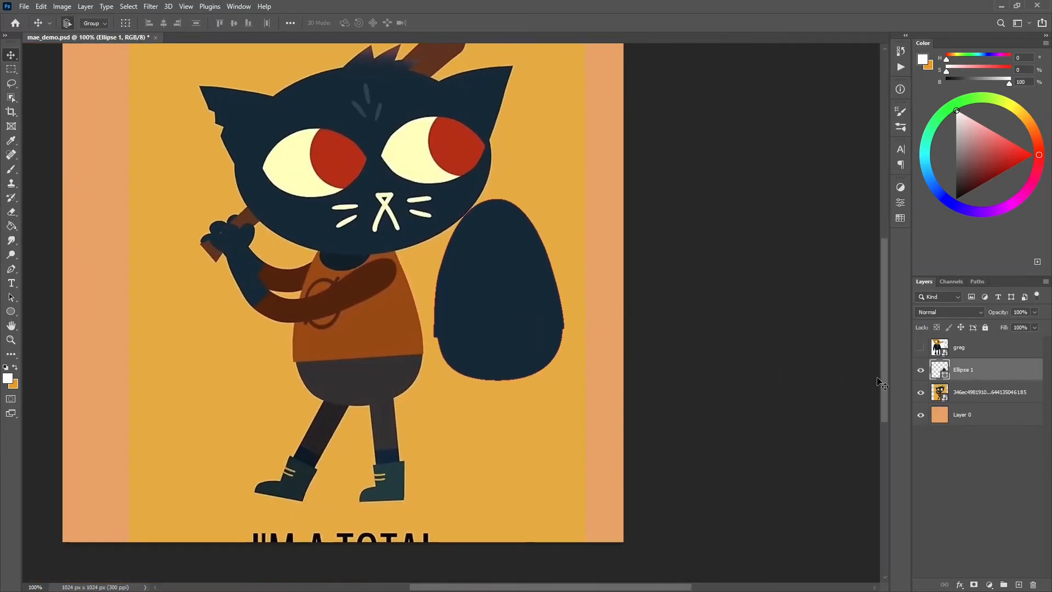
{"action": "key", "text": "ctrl+z"}
{"action": "left_click", "coordinate": [921, 370]}
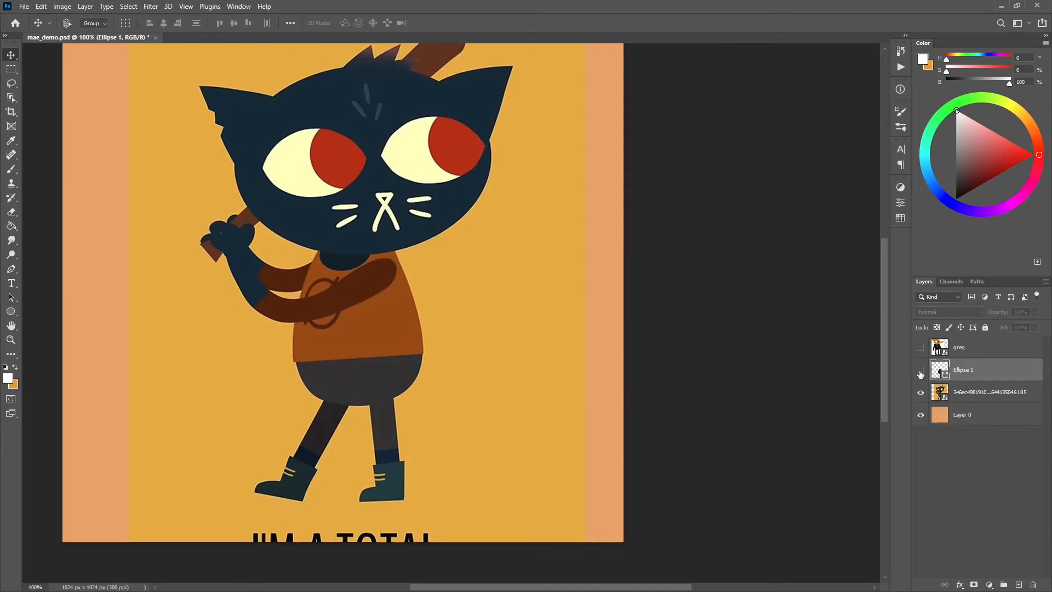
{"action": "left_click", "coordinate": [921, 371]}
Move the body shape onto the empty yellow background just right of the cat's body
{"action": "key", "text": "ctrl+plus"}
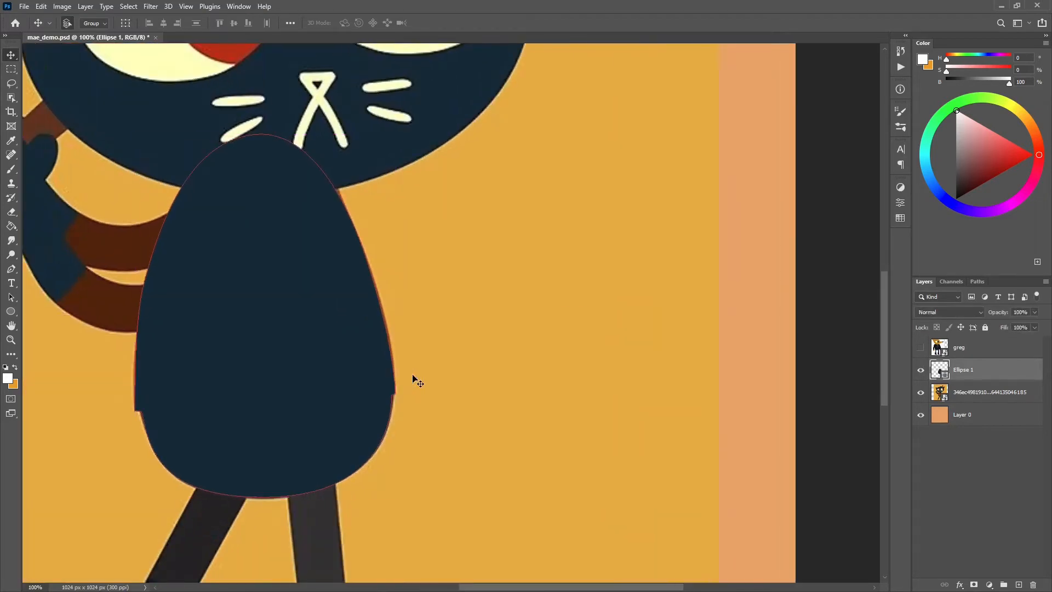
{"action": "left_click_drag", "start_coordinate": [460, 363], "coordinate": [631, 383]}
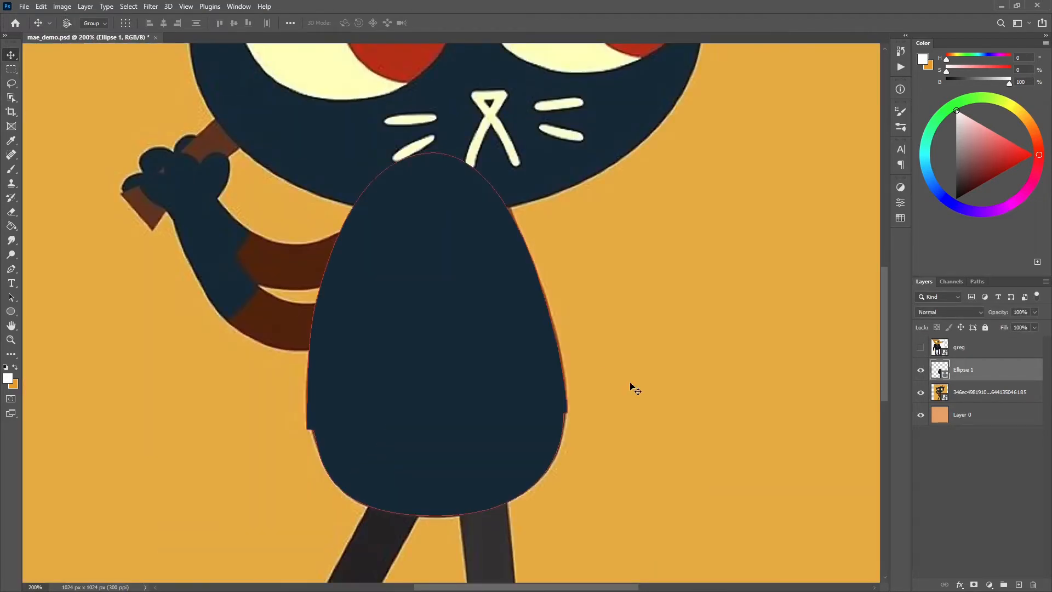
{"action": "key", "text": "ctrl+minus"}
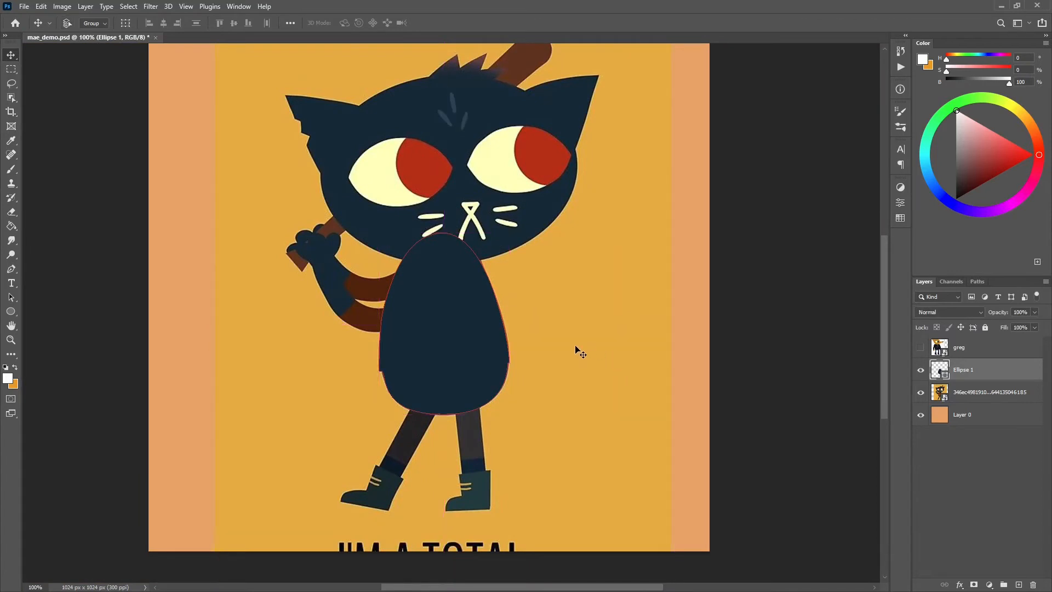
{"action": "left_click_drag", "start_coordinate": [465, 317], "coordinate": [604, 313]}
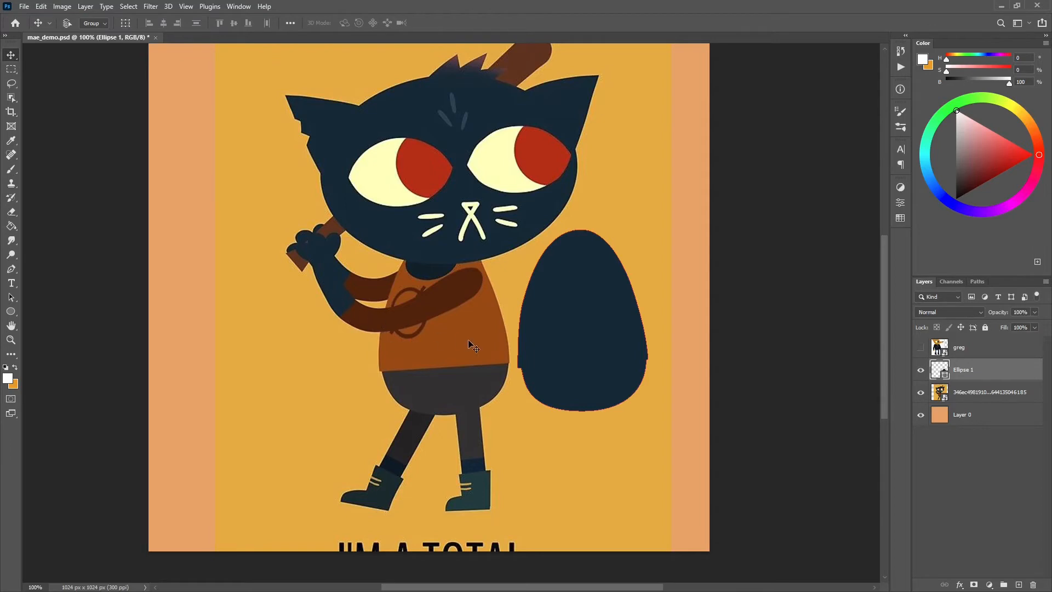
Change the body shape's fill to the dark grey sampled from the cat's trousers
{"action": "left_click", "coordinate": [11, 270]}
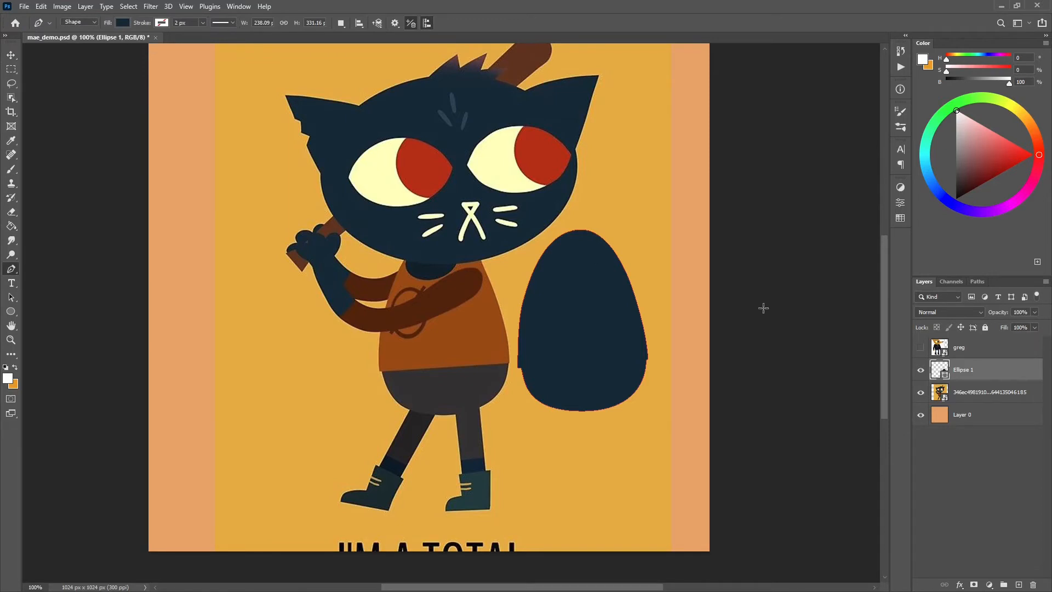
{"action": "left_click", "coordinate": [122, 23]}
{"action": "left_click", "coordinate": [190, 43]}
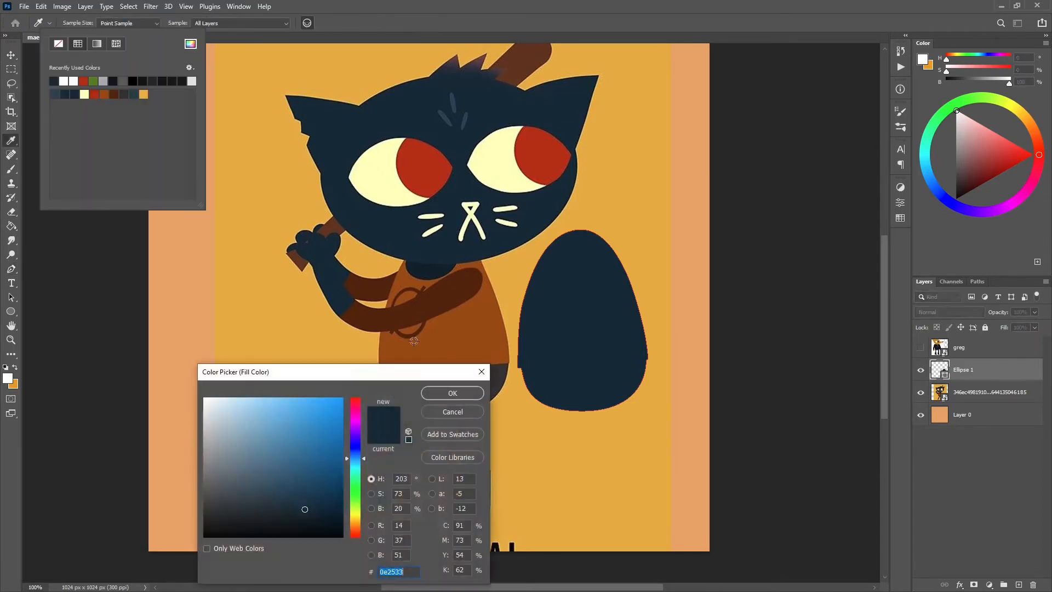
{"action": "left_click", "coordinate": [496, 372]}
{"action": "left_click", "coordinate": [464, 391]}
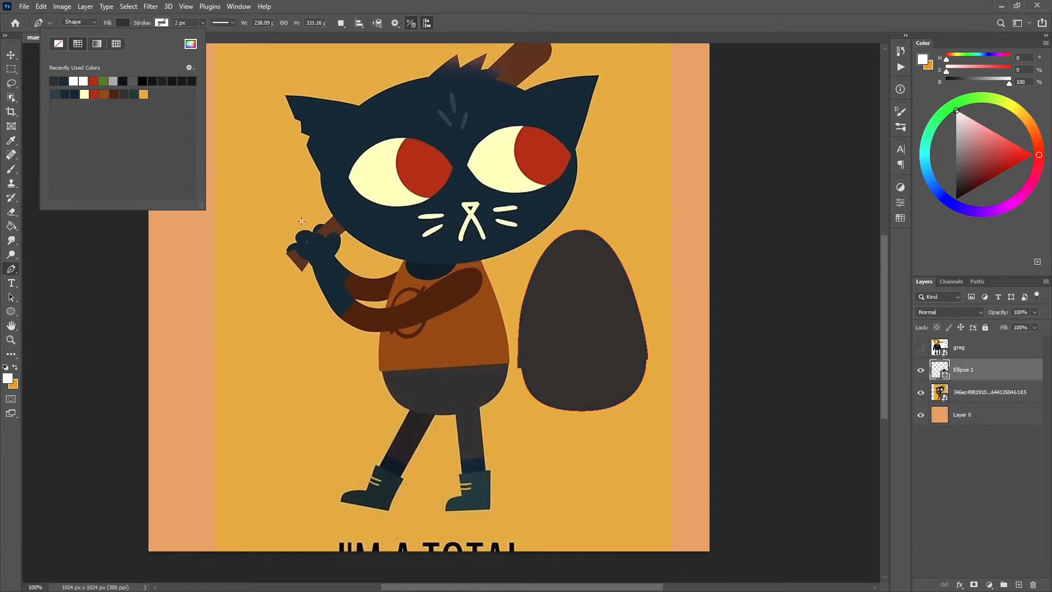
{"action": "left_click", "coordinate": [463, 5]}
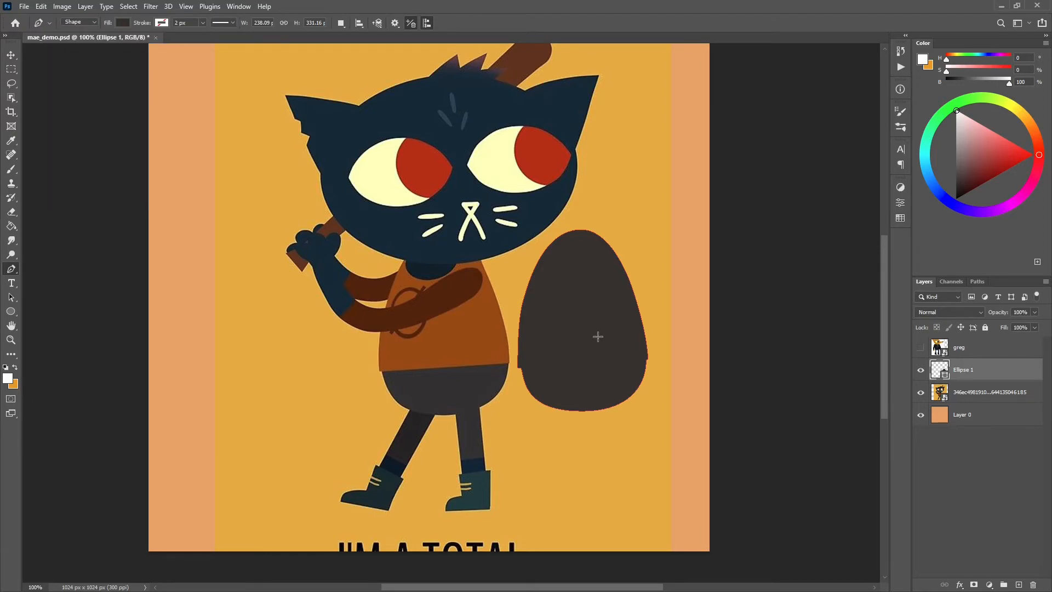
Draw a rectangle about 319 by 378 px over the cat's face and torso, and fill it with the jacket's orange-brown swatch
{"action": "left_click", "coordinate": [10, 312]}
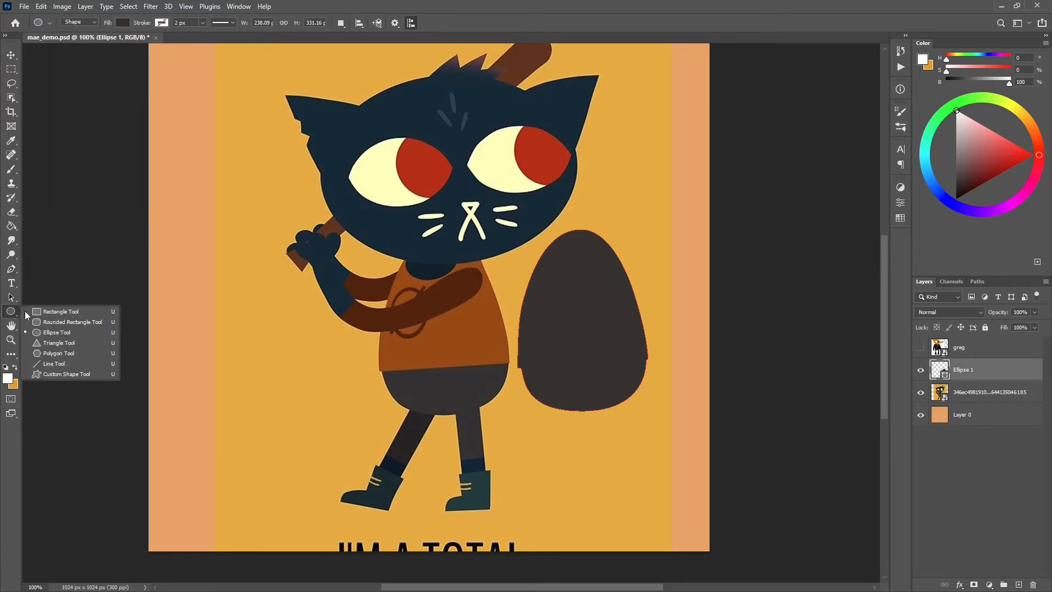
{"action": "left_click", "coordinate": [65, 311]}
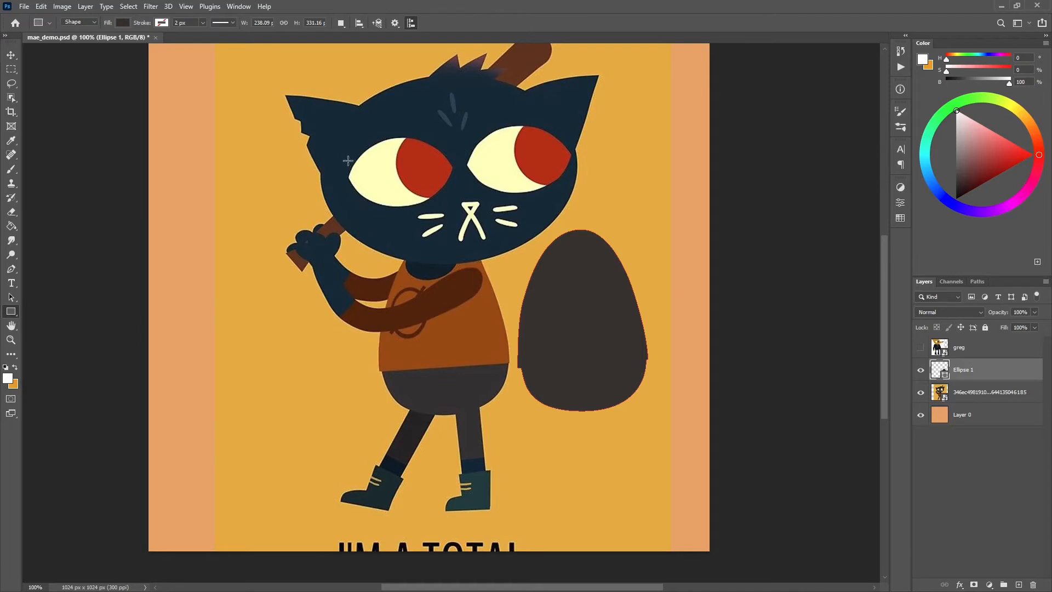
{"action": "left_click_drag", "start_coordinate": [340, 157], "coordinate": [516, 365]}
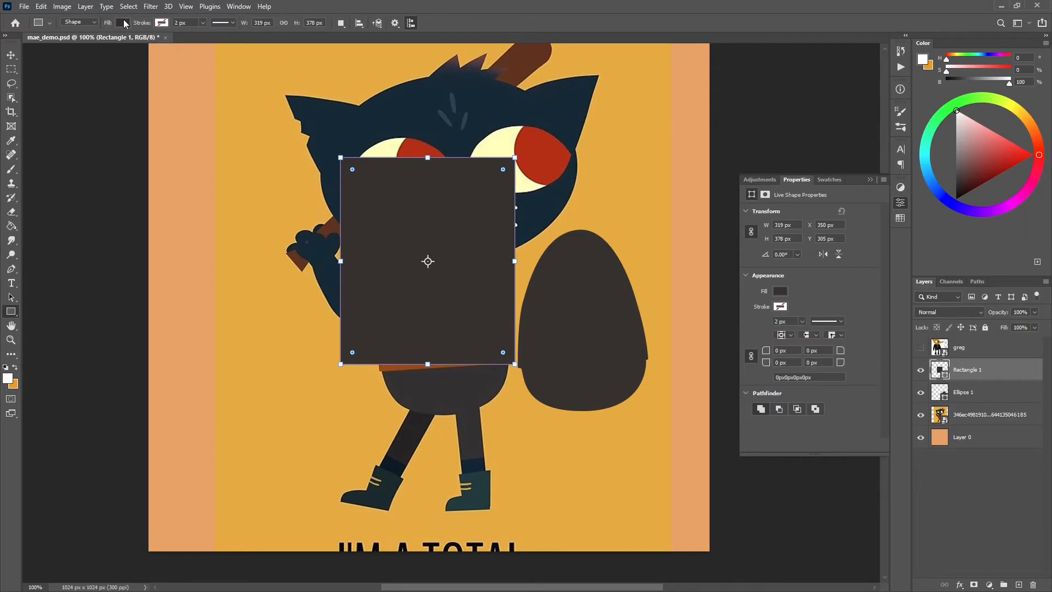
{"action": "left_click", "coordinate": [123, 22]}
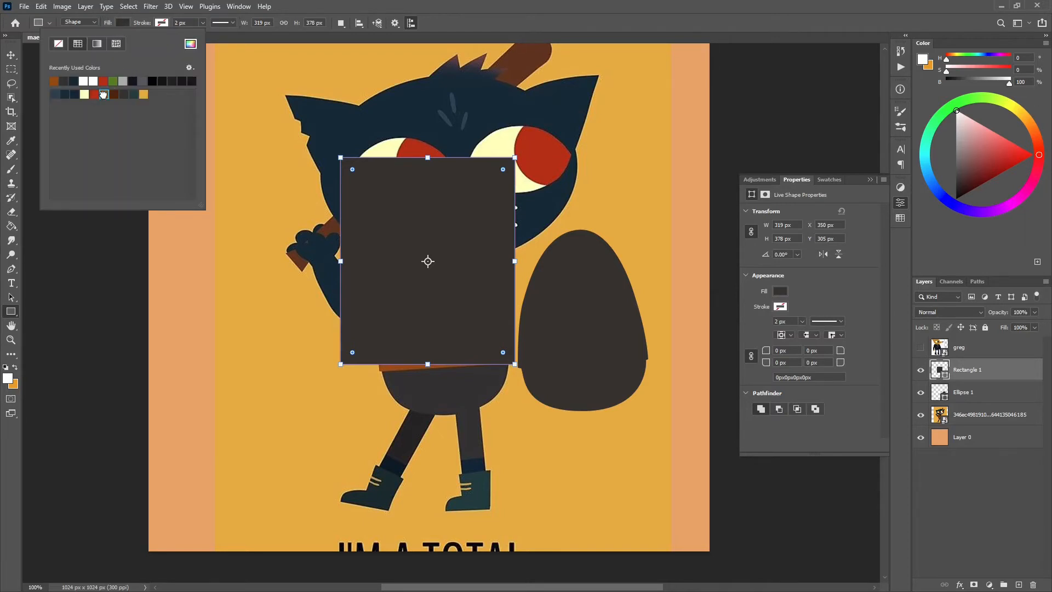
{"action": "left_click", "coordinate": [103, 94]}
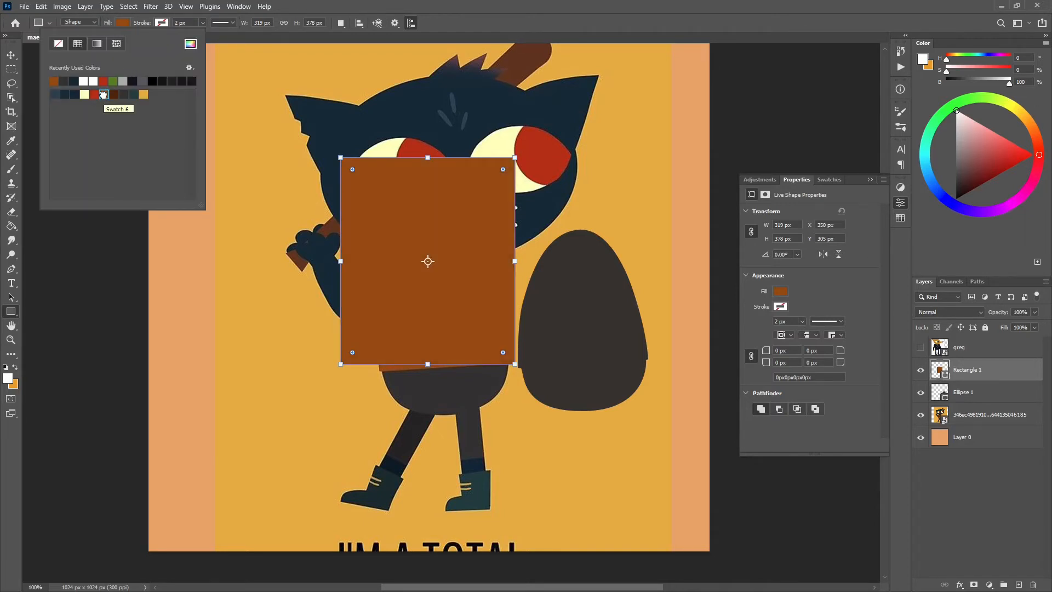
Move three of the orange-brown rectangle's corners with the Pen tool so its lower edge follows the jacket hem, making it about 301 by 366 px
{"action": "left_click", "coordinate": [585, 10]}
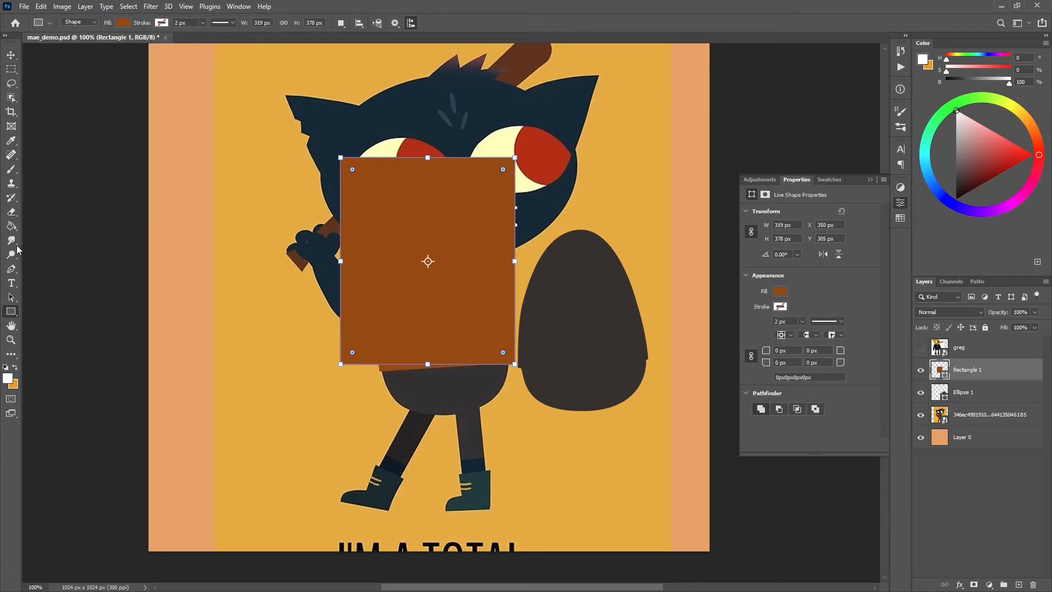
{"action": "left_click", "coordinate": [11, 268]}
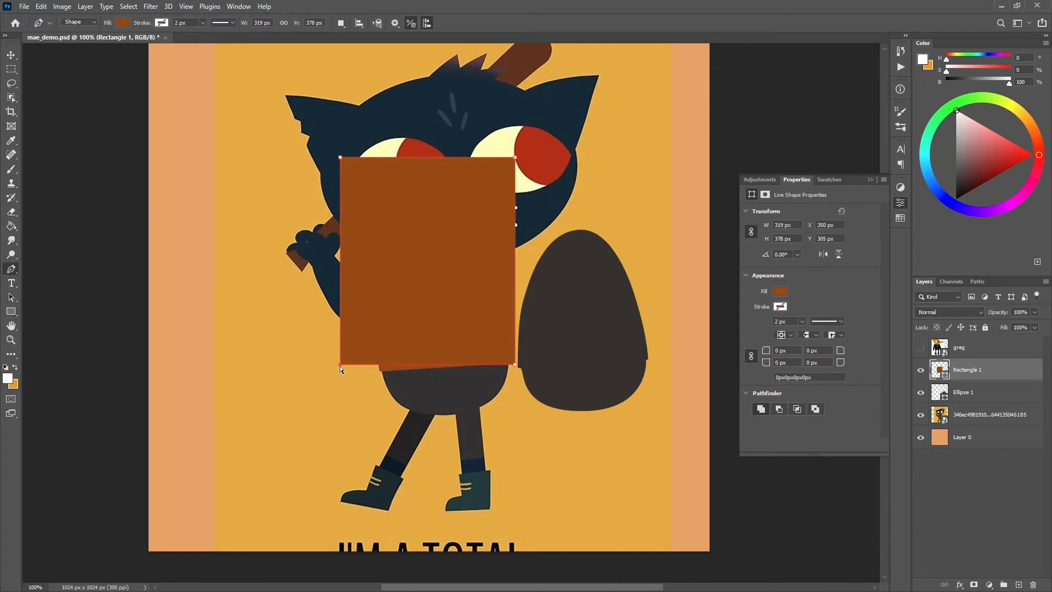
{"action": "left_click_drag", "start_coordinate": [339, 366], "coordinate": [357, 376]}
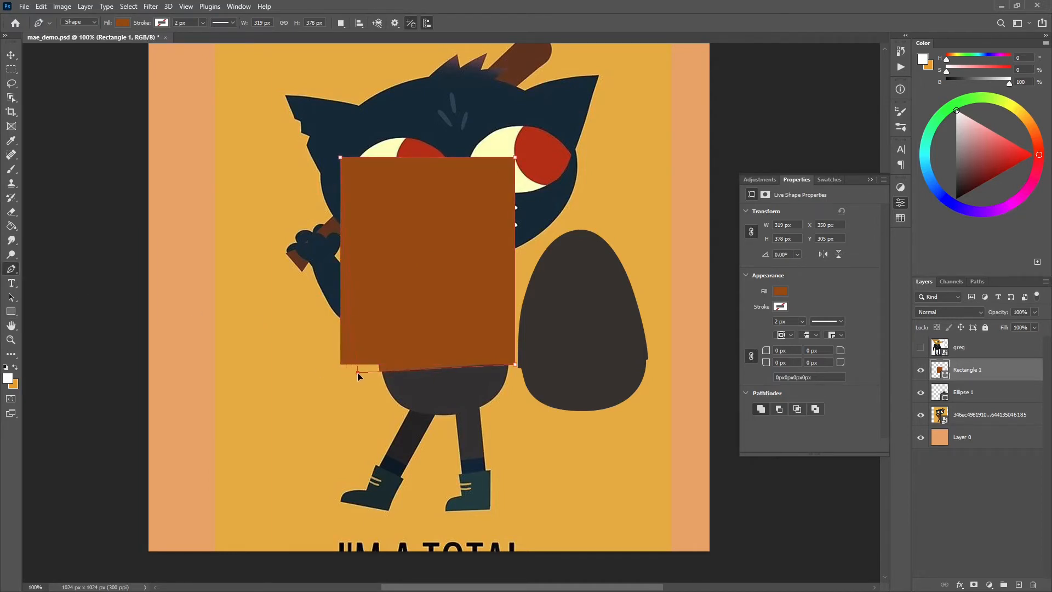
{"action": "left_click", "coordinate": [494, 221]}
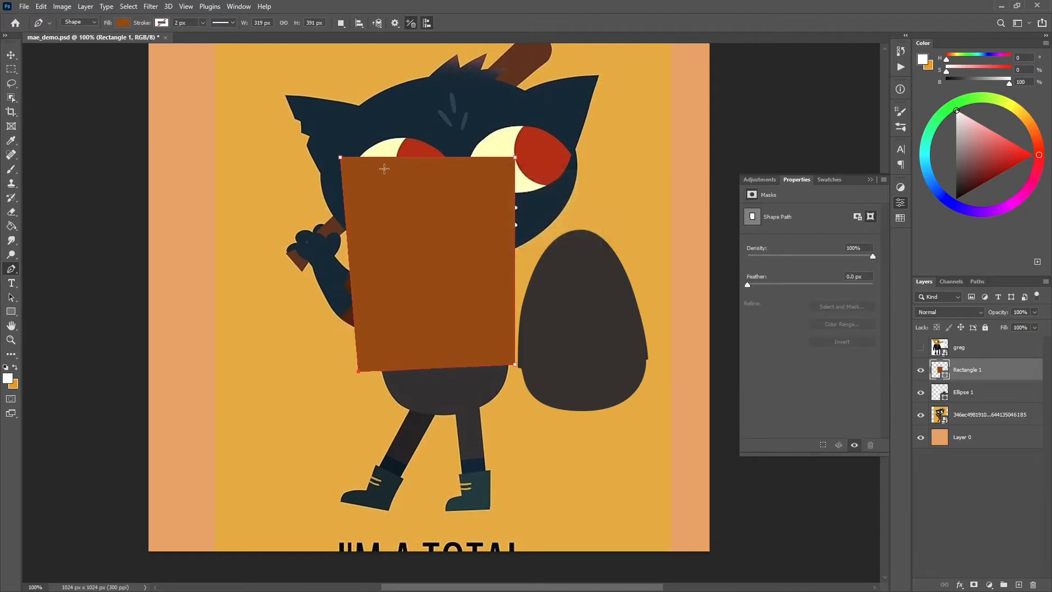
{"action": "left_click_drag", "start_coordinate": [340, 160], "coordinate": [350, 172], "text": "ctrl"}
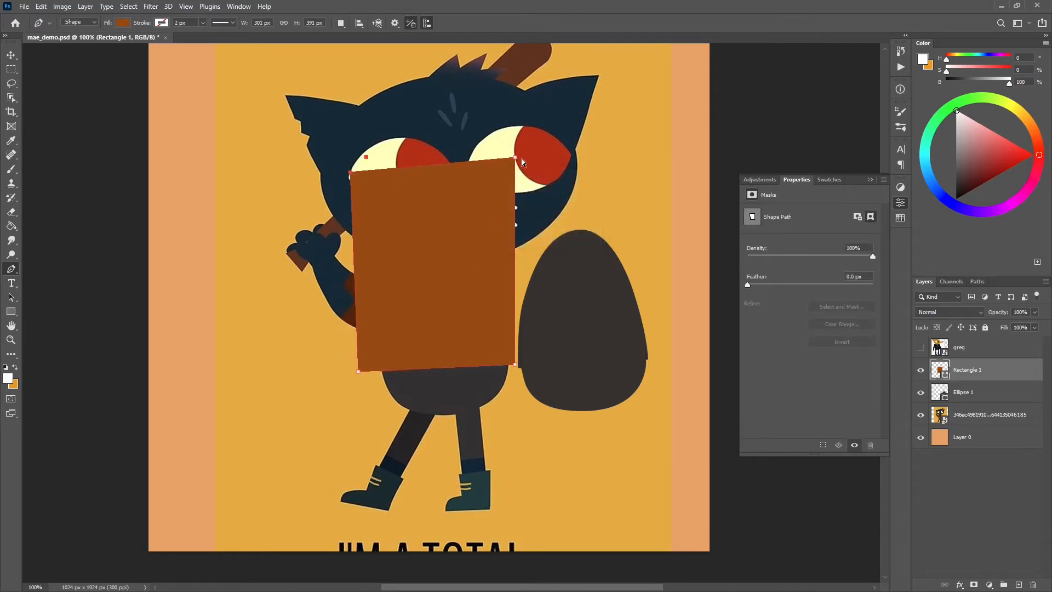
{"action": "left_click_drag", "start_coordinate": [516, 161], "coordinate": [515, 172], "text": "ctrl"}
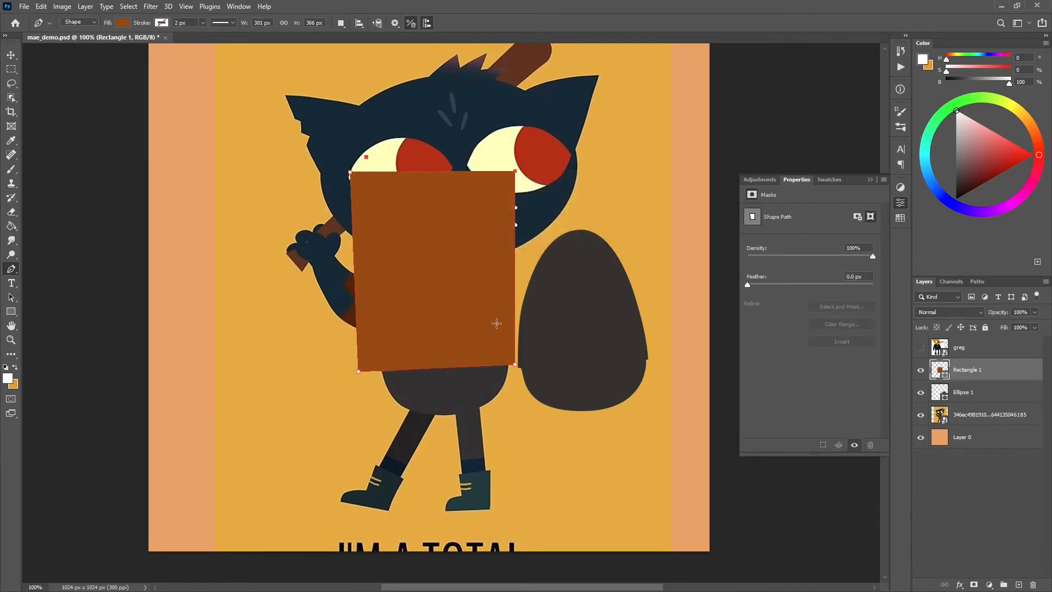
Move the dark grey body shape back over the cat's body, aligning its lower curve with the trousers
{"action": "left_click", "coordinate": [1008, 393]}
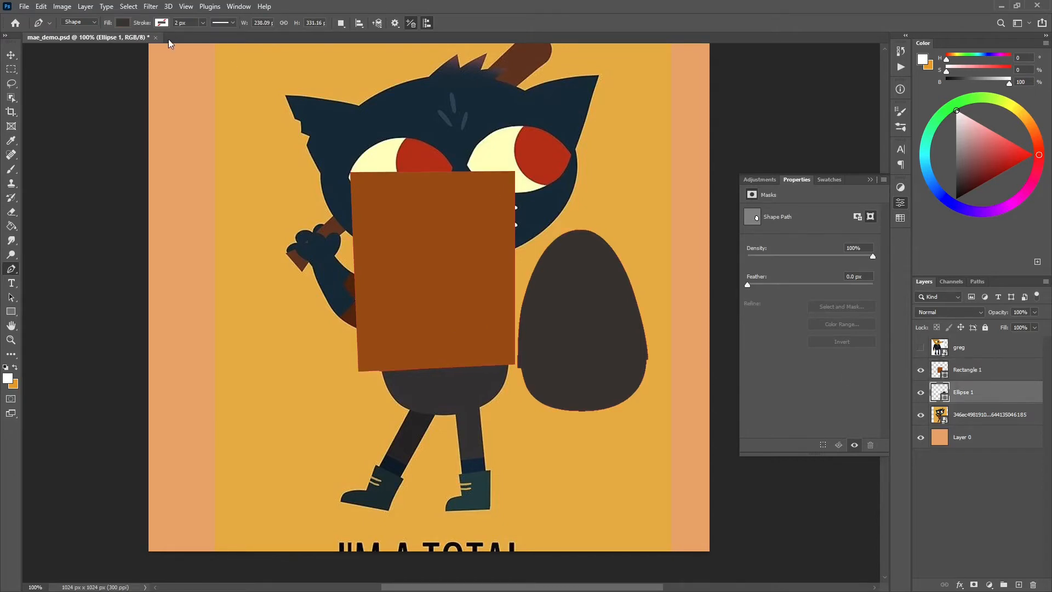
{"action": "left_click", "coordinate": [12, 55]}
{"action": "left_click_drag", "start_coordinate": [607, 321], "coordinate": [469, 325]}
{"action": "key", "text": "ctrl+plus"}
{"action": "key", "text": "ctrl+plus"}
{"action": "left_click_drag", "start_coordinate": [551, 364], "coordinate": [559, 253]}
{"action": "left_click_drag", "start_coordinate": [521, 437], "coordinate": [519, 414]}
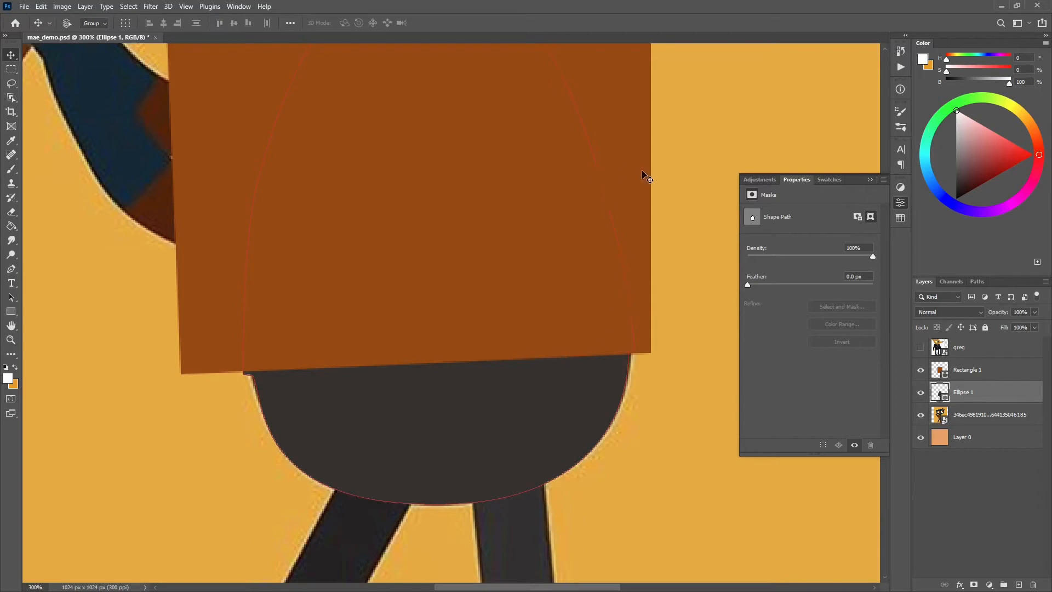
Clip the orange-brown rectangle to the body shape with a clipping mask, and shift it slightly to the right
{"action": "right_click", "coordinate": [989, 369]}
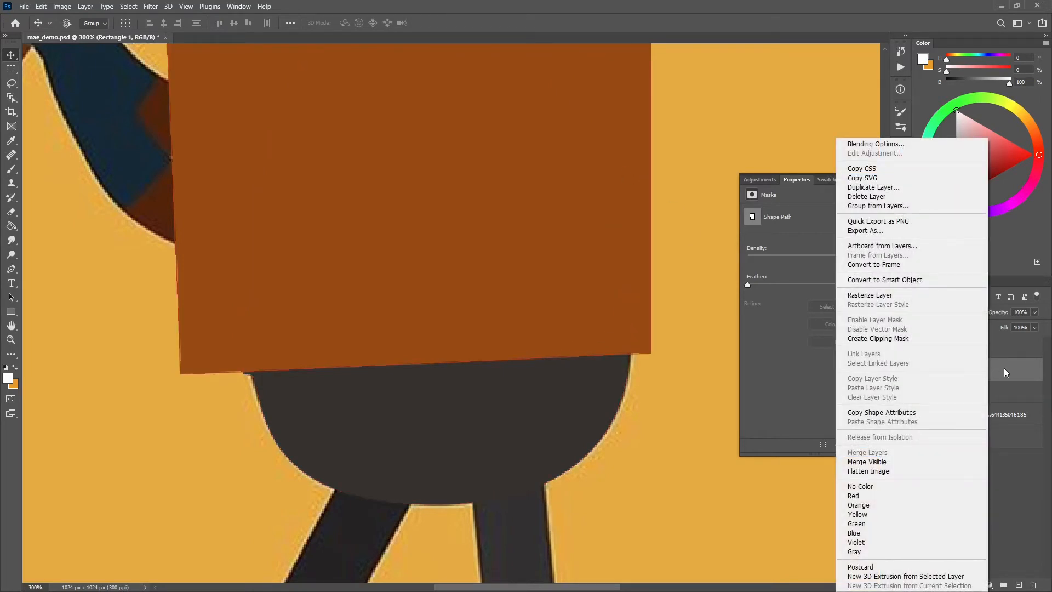
{"action": "left_click", "coordinate": [910, 338]}
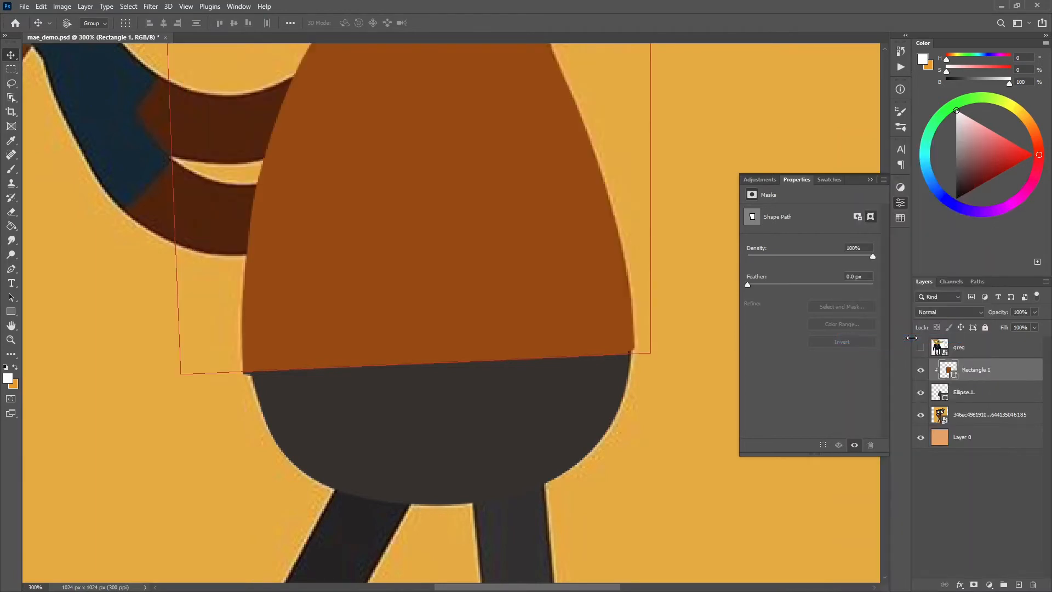
{"action": "left_click_drag", "start_coordinate": [470, 254], "coordinate": [507, 255]}
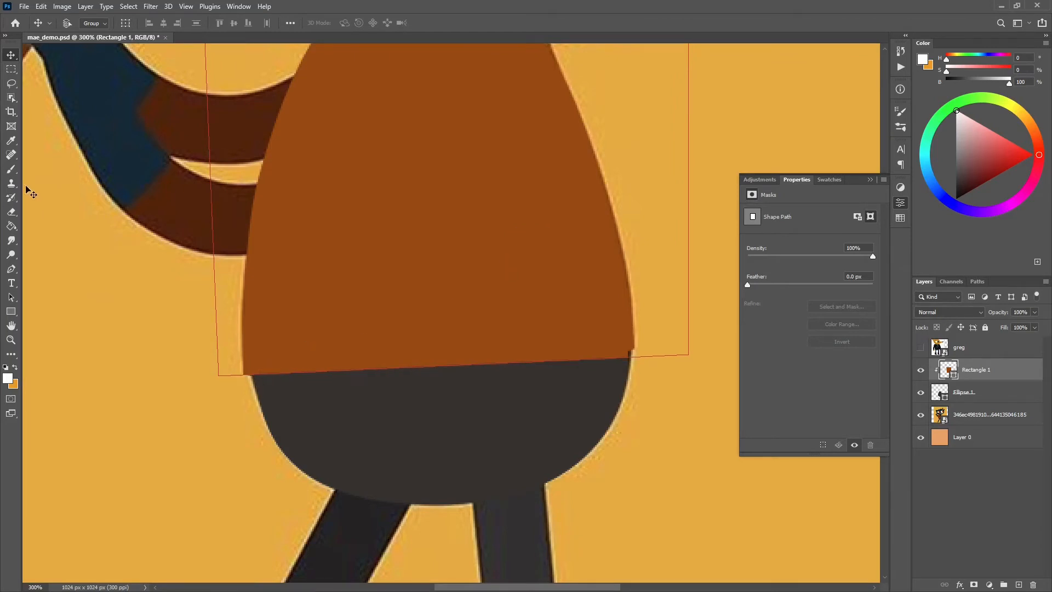
Raise the clipped rectangle's lower-right corner so its bottom edge matches the slant of the jacket hem
{"action": "left_click", "coordinate": [10, 268]}
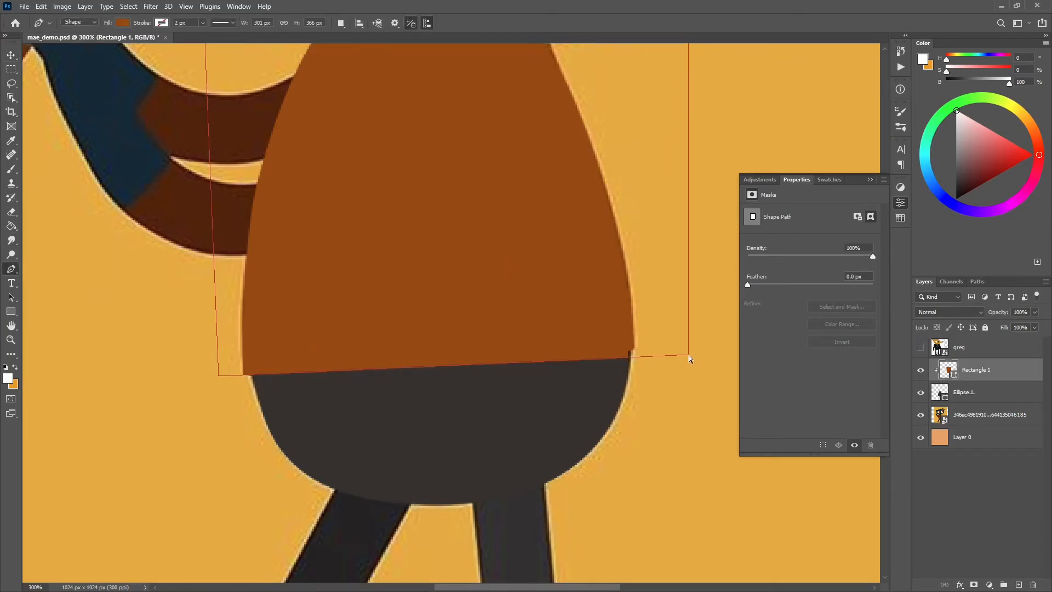
{"action": "left_click_drag", "start_coordinate": [689, 354], "coordinate": [689, 346], "text": "ctrl"}
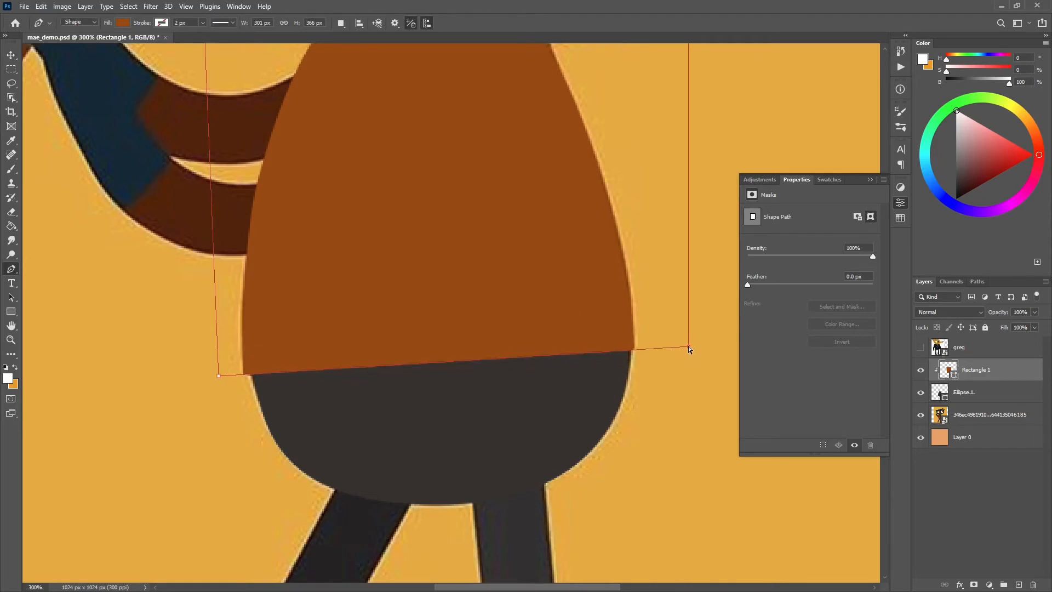
{"action": "key", "text": "ctrl+minus"}
{"action": "key", "text": "ctrl+minus"}
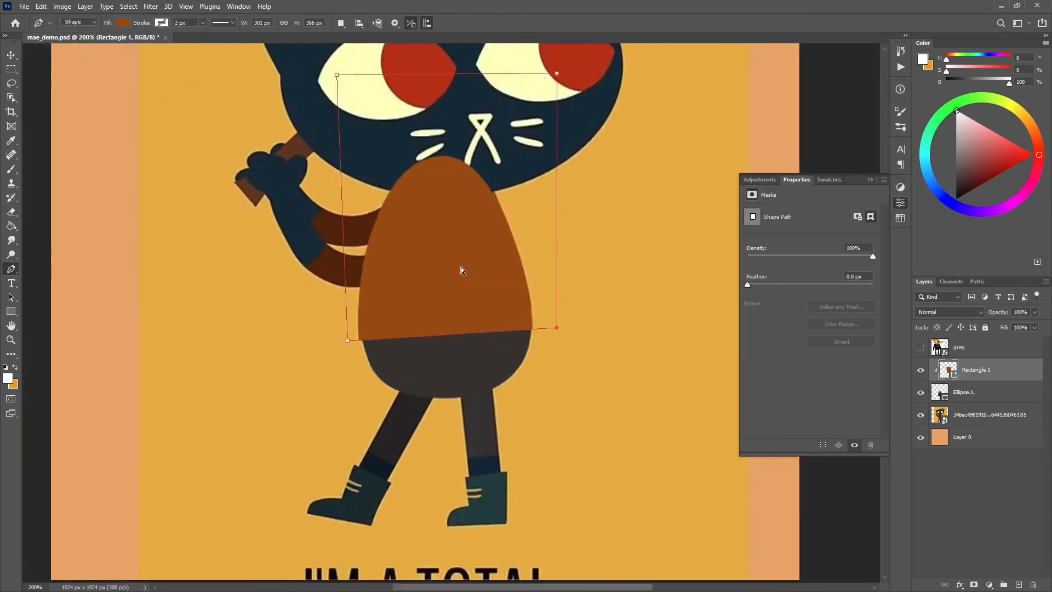
{"action": "key", "text": "ctrl+plus"}
{"action": "key", "text": "ctrl+plus"}
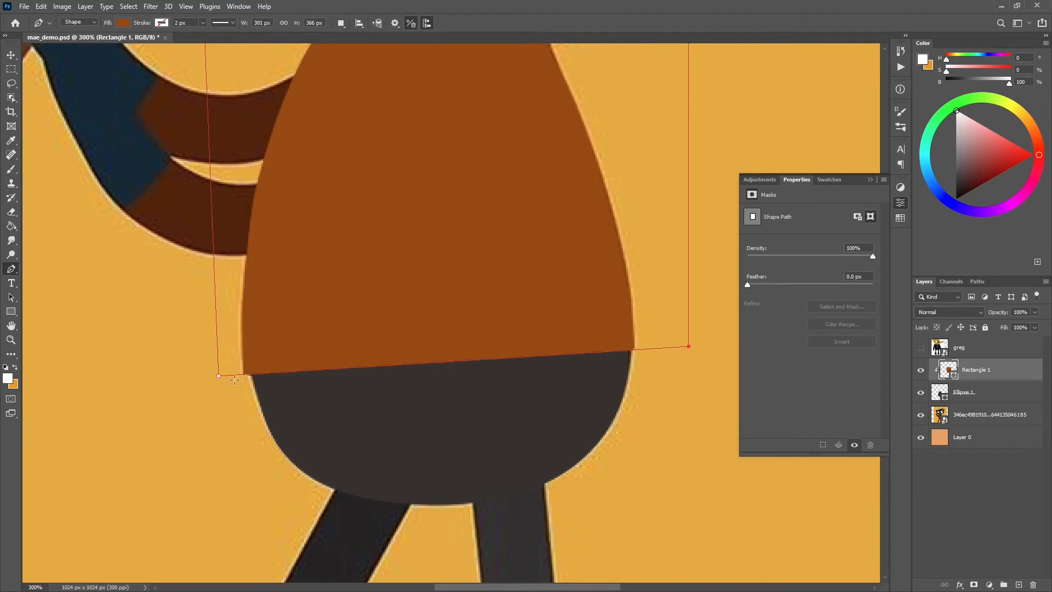
{"action": "key", "text": "ctrl+minus"}
{"action": "key", "text": "ctrl+minus"}
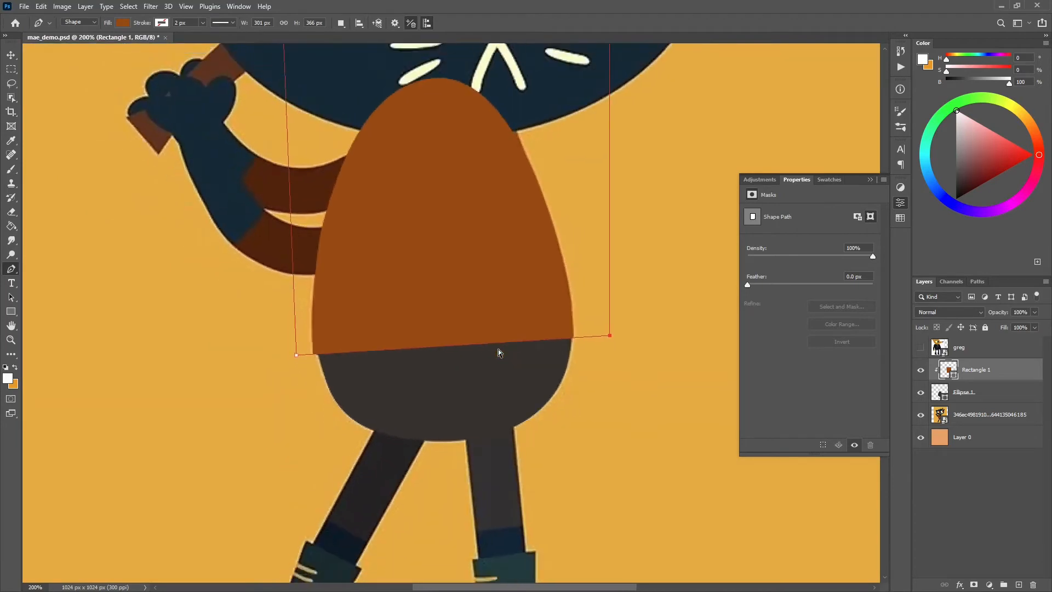
Group the body ellipse and the clipped jacket rectangle into one layer group
{"action": "left_click", "coordinate": [1003, 393]}
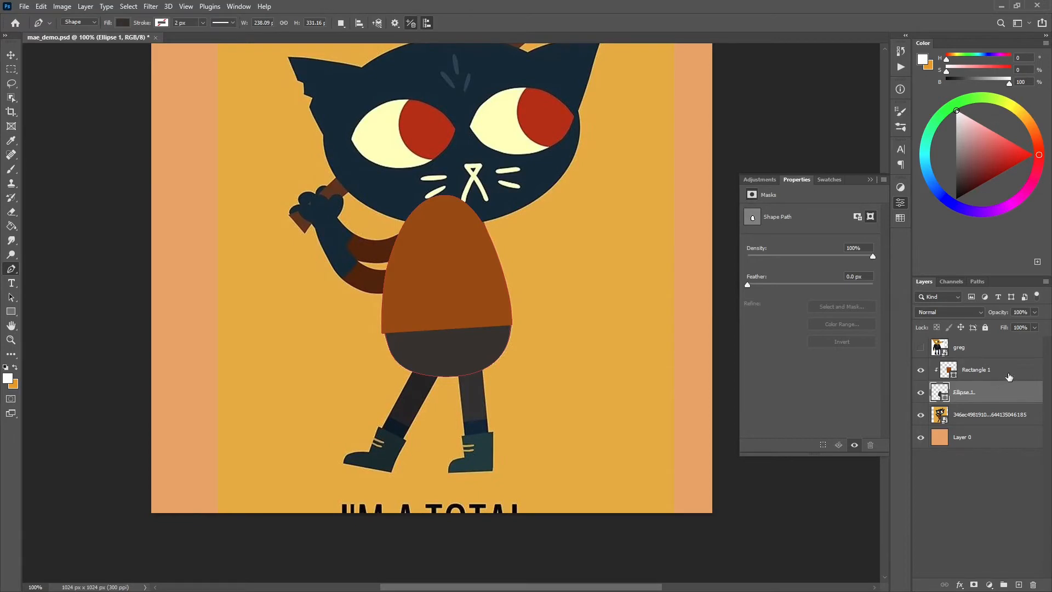
{"action": "left_click", "coordinate": [1010, 377], "text": "shift"}
{"action": "left_click", "coordinate": [1003, 584]}
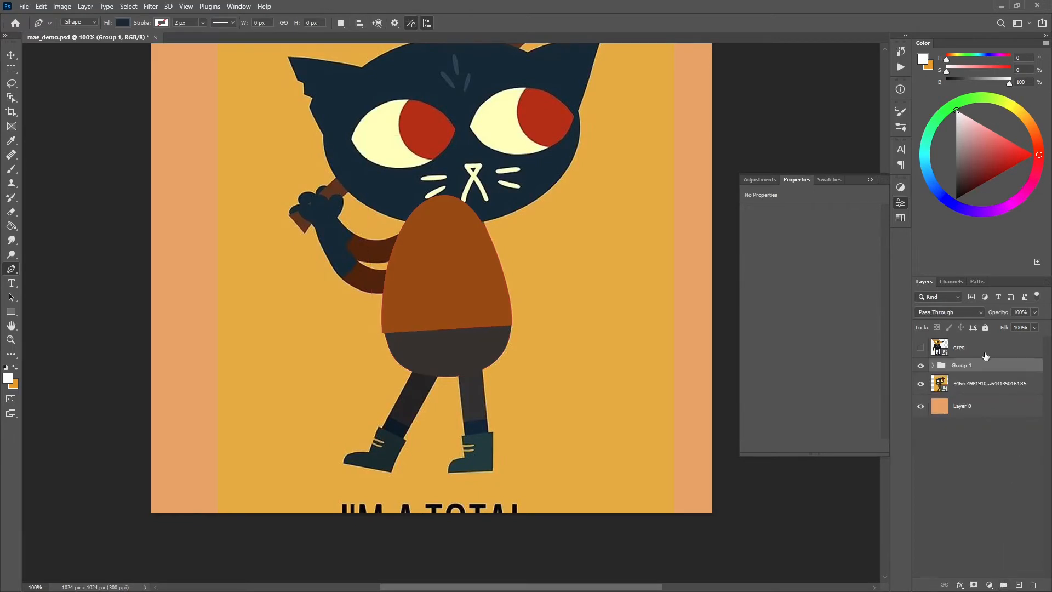
Try moving the grouped body to the left of the cat, and undo the move
{"action": "left_click", "coordinate": [11, 55]}
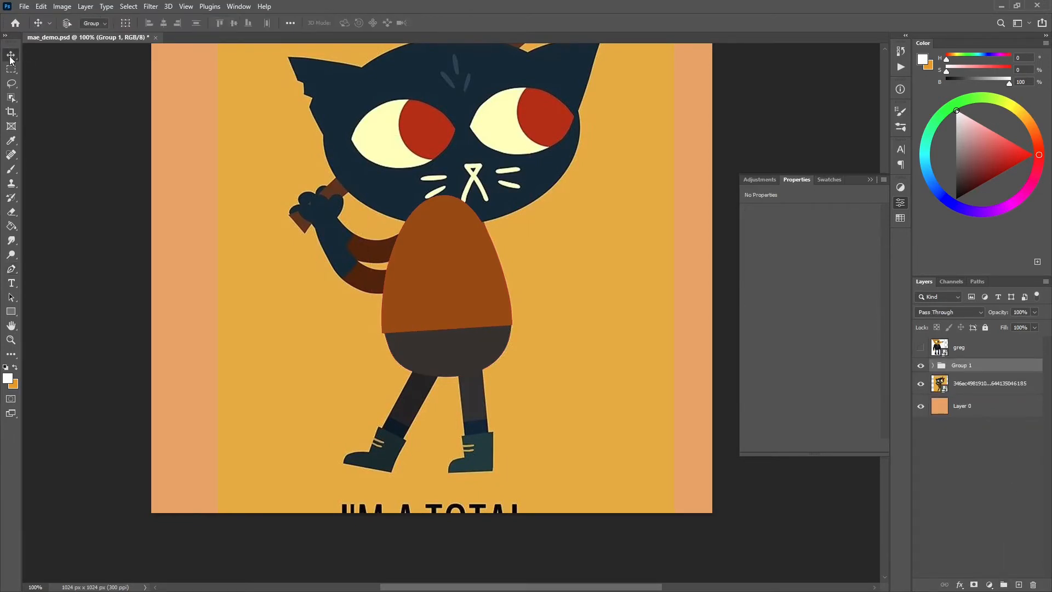
{"action": "left_click_drag", "start_coordinate": [440, 305], "coordinate": [272, 323]}
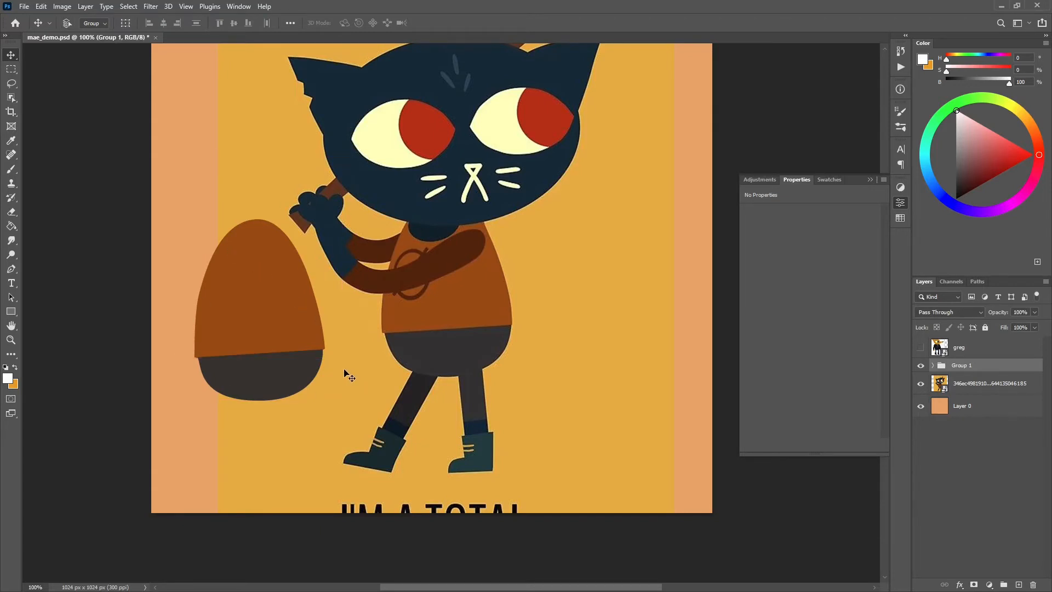
{"action": "key", "text": "ctrl+z"}
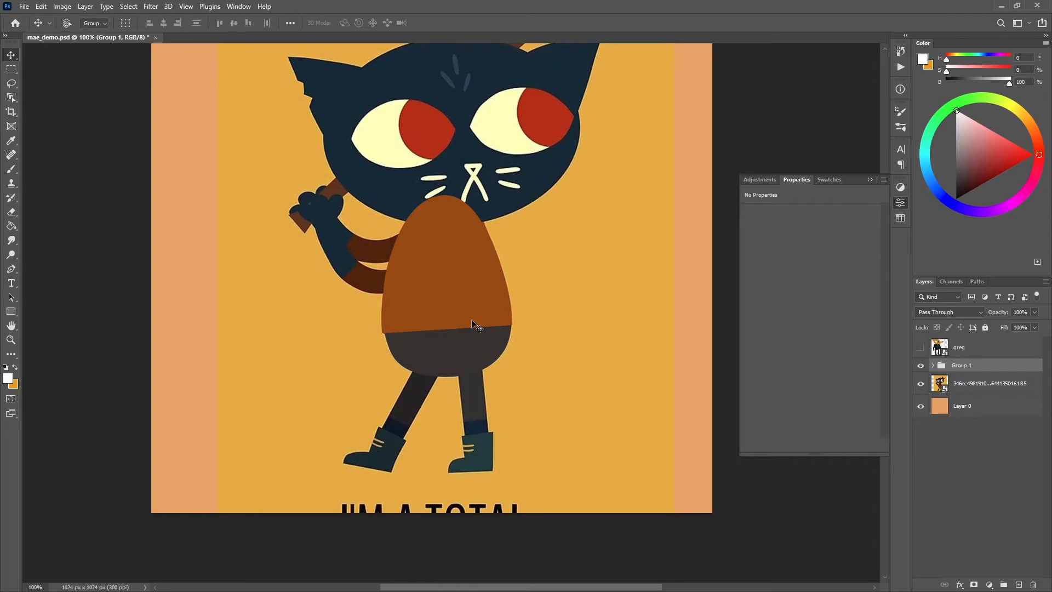
Expand the body group and toggle the jacket rectangle off and on to compare the body with and without it
{"action": "left_click", "coordinate": [934, 365]}
{"action": "left_click", "coordinate": [995, 385]}
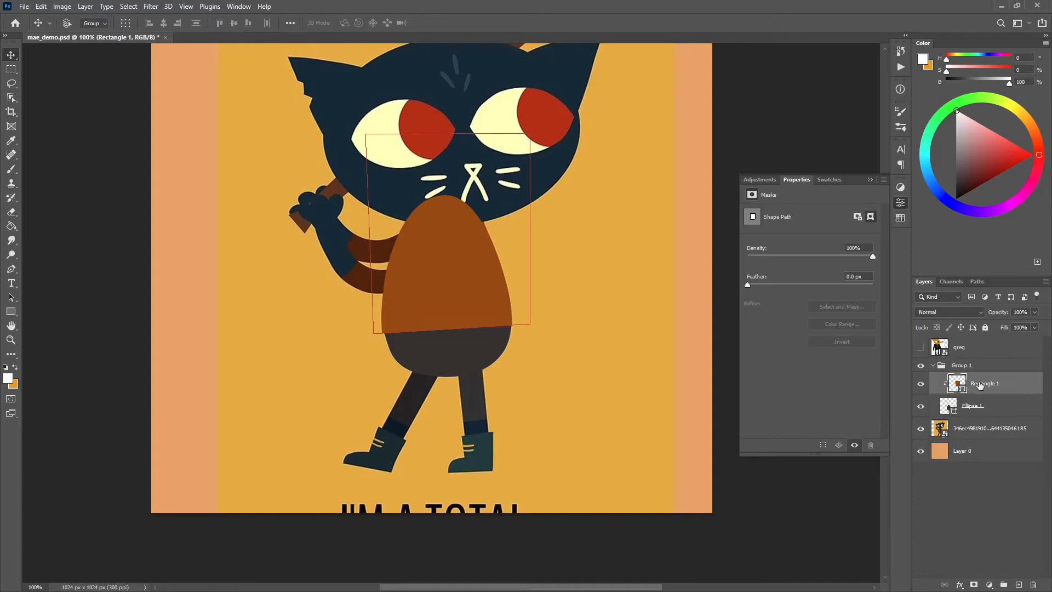
{"action": "left_click", "coordinate": [921, 387]}
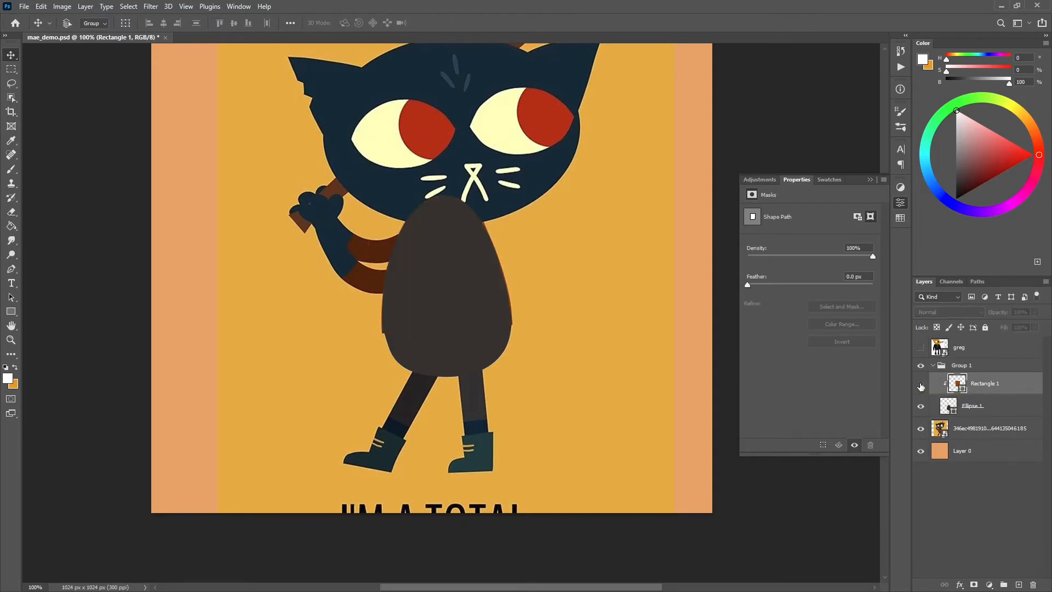
{"action": "left_click", "coordinate": [921, 387]}
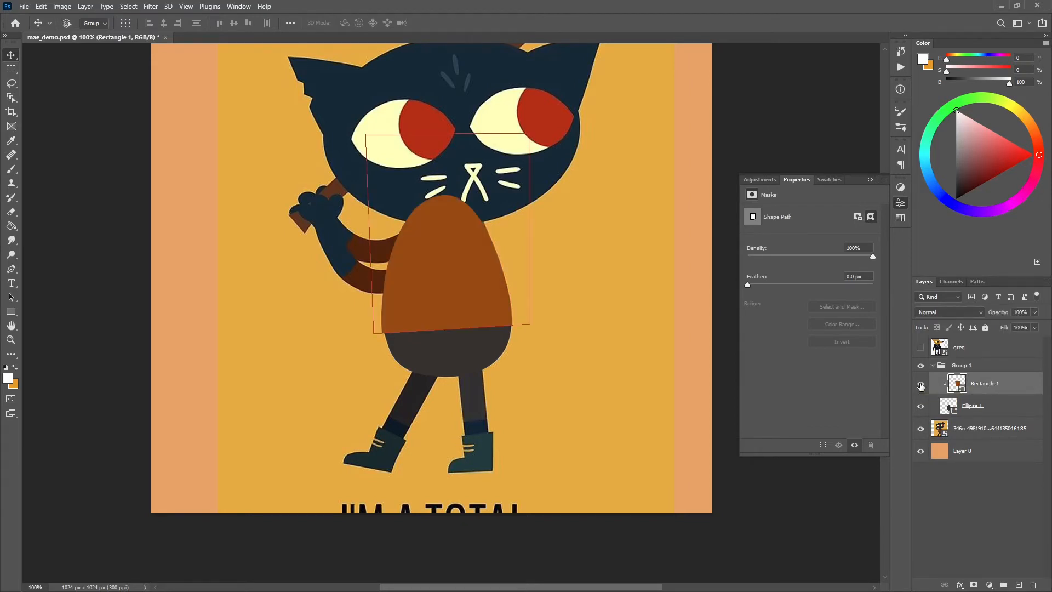
Collapse the Properties panel and the body group, and hide the group to reveal the original artwork
{"action": "scroll", "coordinate": [374, 262], "scroll_direction": "up", "scroll_amount": 2}
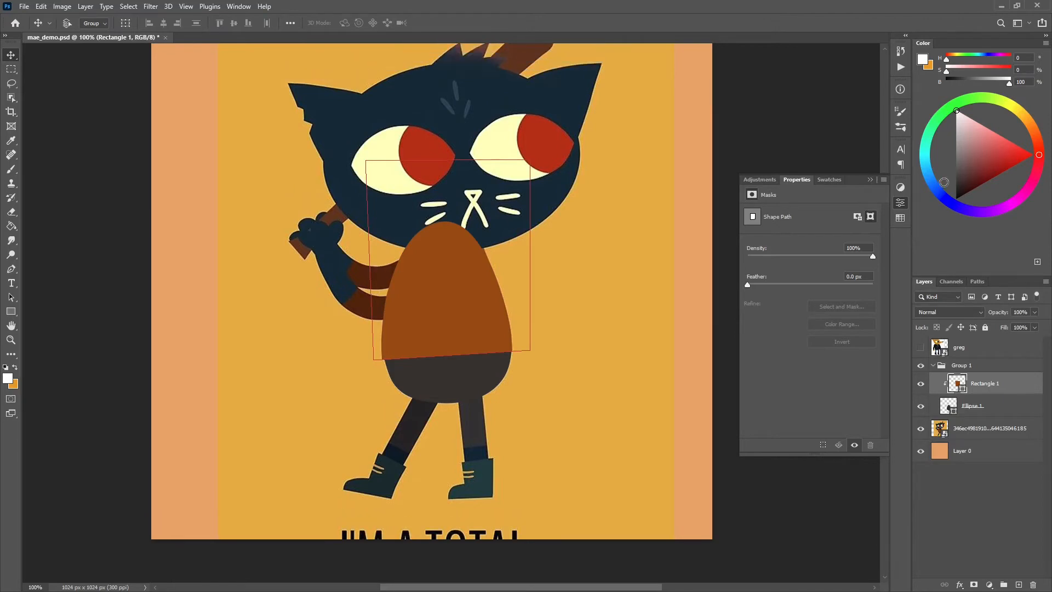
{"action": "left_click", "coordinate": [901, 203]}
{"action": "scroll", "coordinate": [592, 289], "scroll_direction": "up", "scroll_amount": 2}
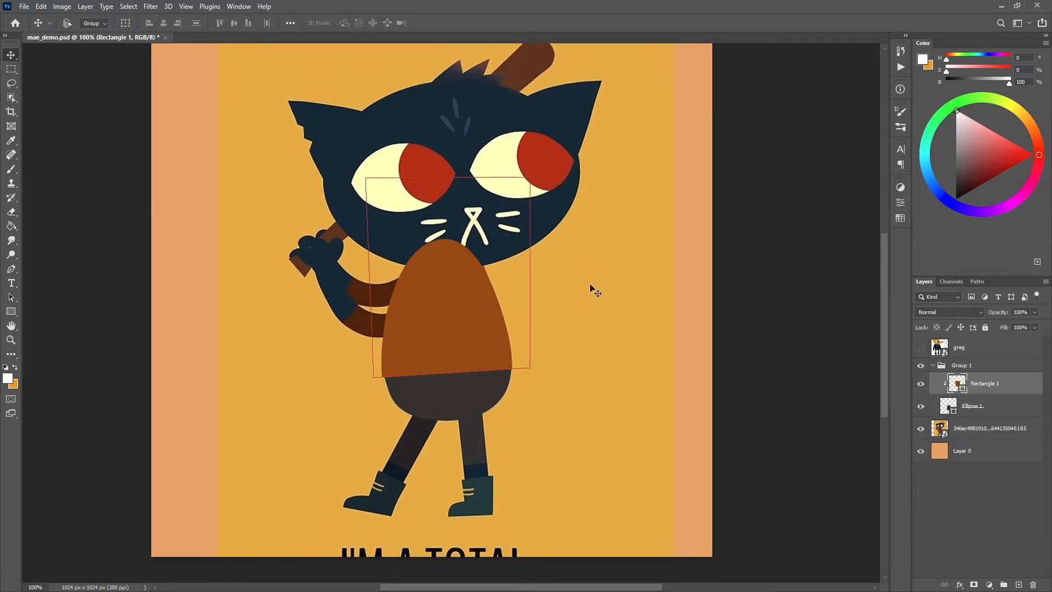
{"action": "scroll", "coordinate": [595, 291], "scroll_direction": "up", "scroll_amount": 2}
{"action": "left_click", "coordinate": [981, 490]}
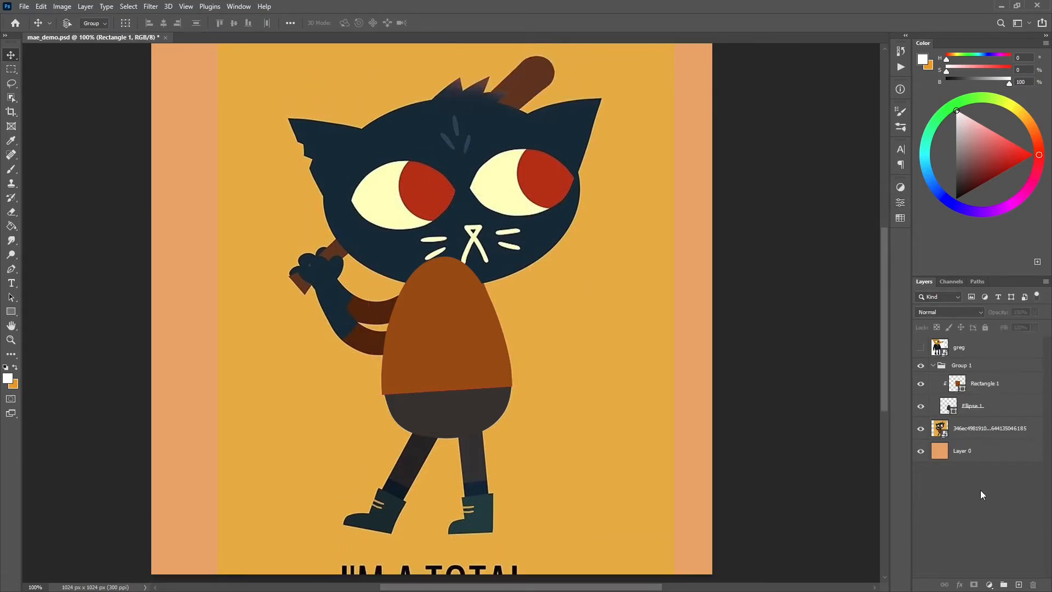
{"action": "left_click", "coordinate": [935, 365]}
{"action": "left_click", "coordinate": [966, 368]}
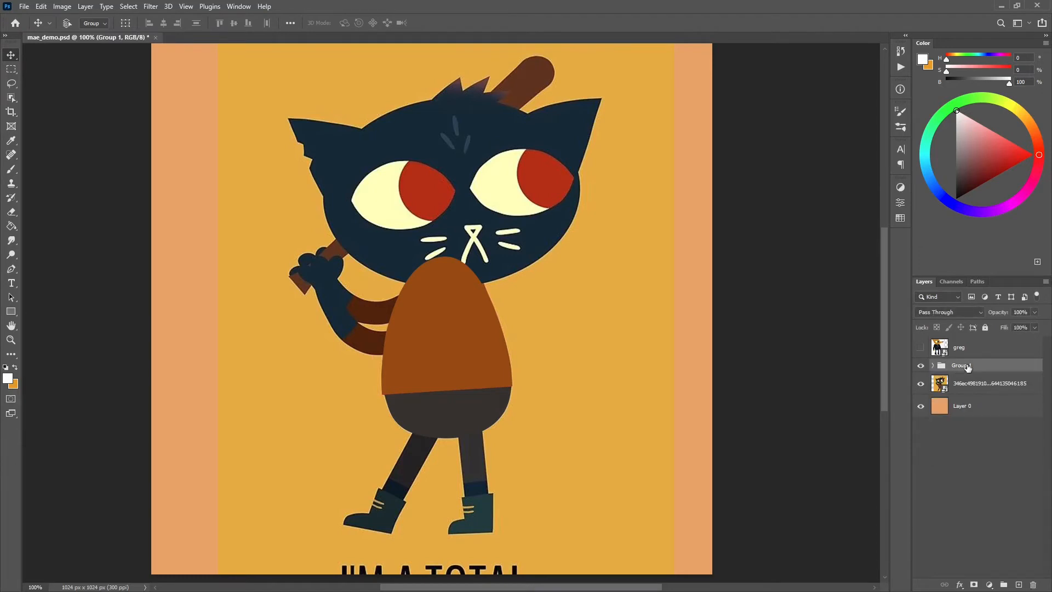
{"action": "left_click", "coordinate": [921, 367]}
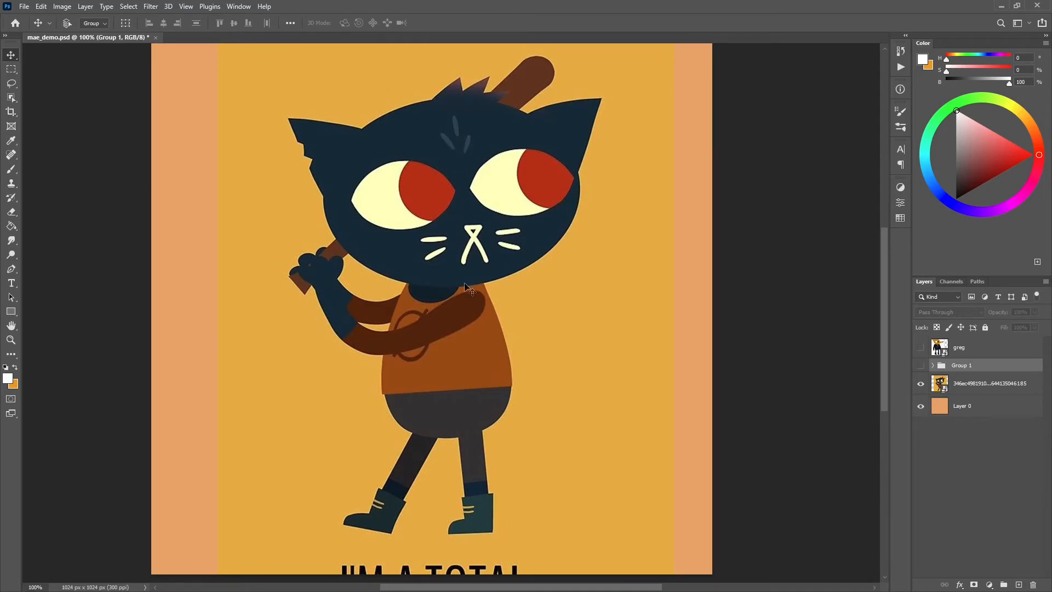
Add a new empty layer and place it between the greg layer and the body group
{"action": "left_click", "coordinate": [990, 440]}
{"action": "key", "text": "ctrl+plus"}
{"action": "key", "text": "ctrl+plus"}
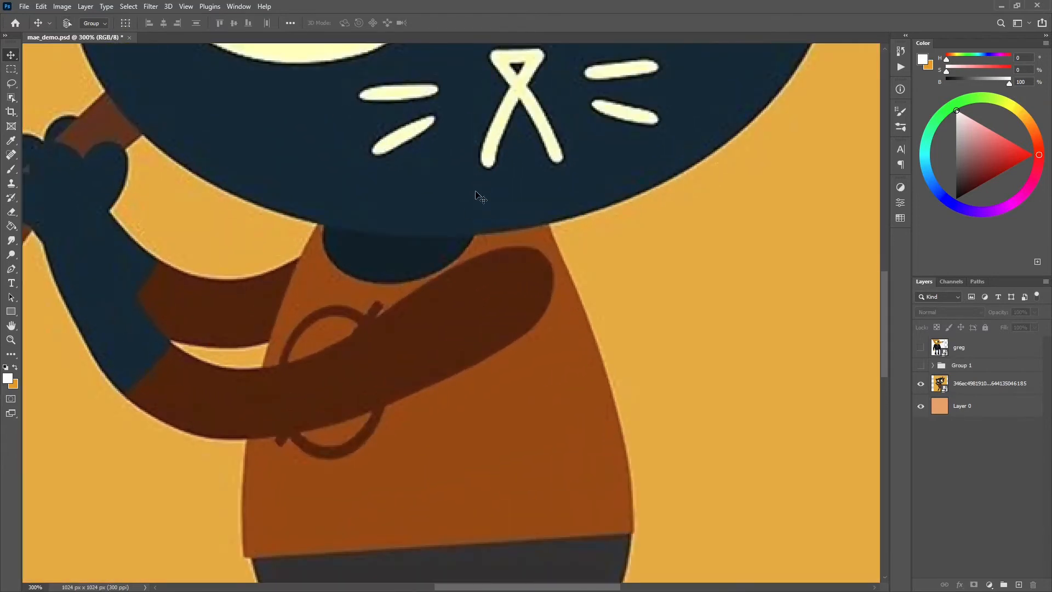
{"action": "scroll", "coordinate": [471, 247], "scroll_direction": "up", "scroll_amount": 5}
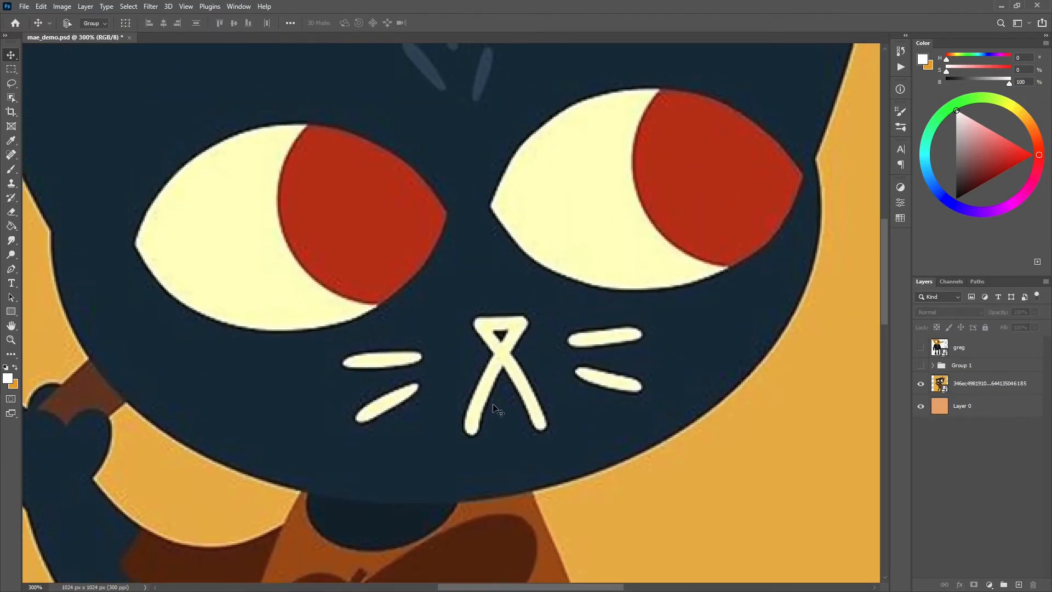
{"action": "left_click", "coordinate": [1019, 585]}
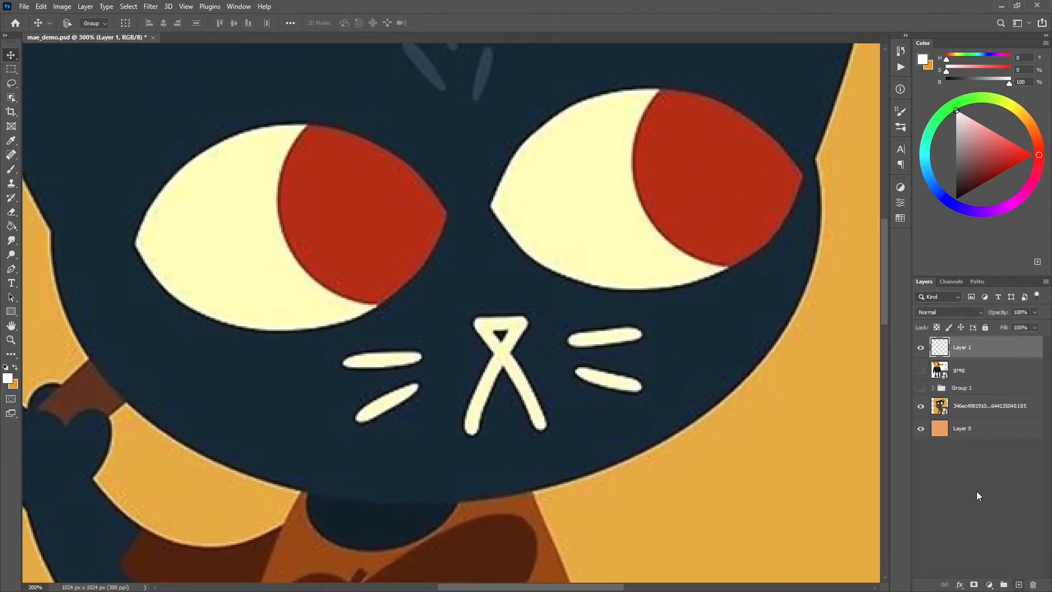
{"action": "left_click_drag", "start_coordinate": [983, 347], "coordinate": [977, 371]}
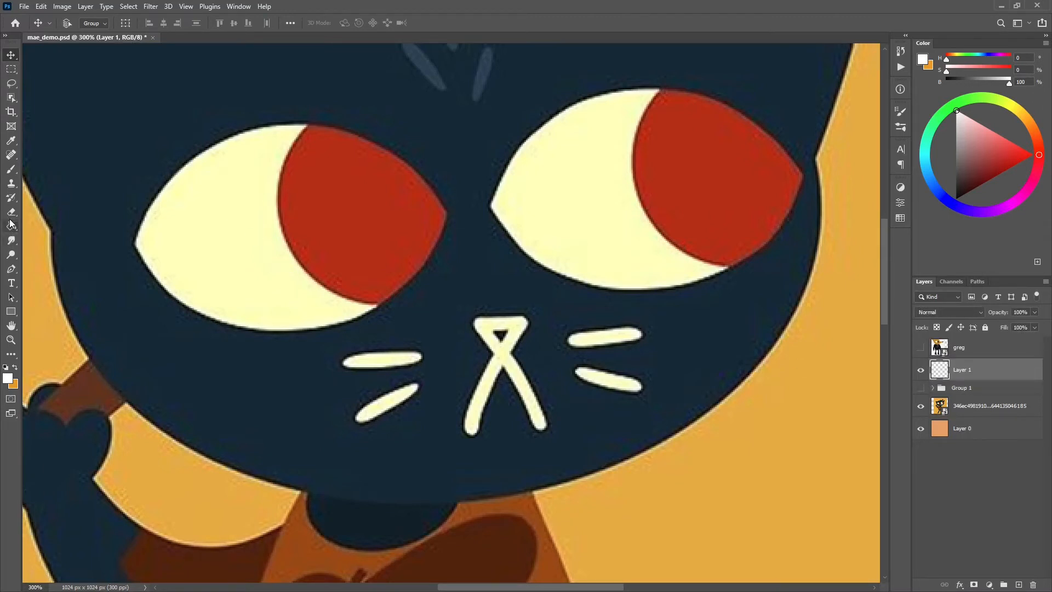
Set the Pen tool to no fill and a pale yellow #ffffb9 stroke sampled from the cat's eye
{"action": "left_click", "coordinate": [11, 270]}
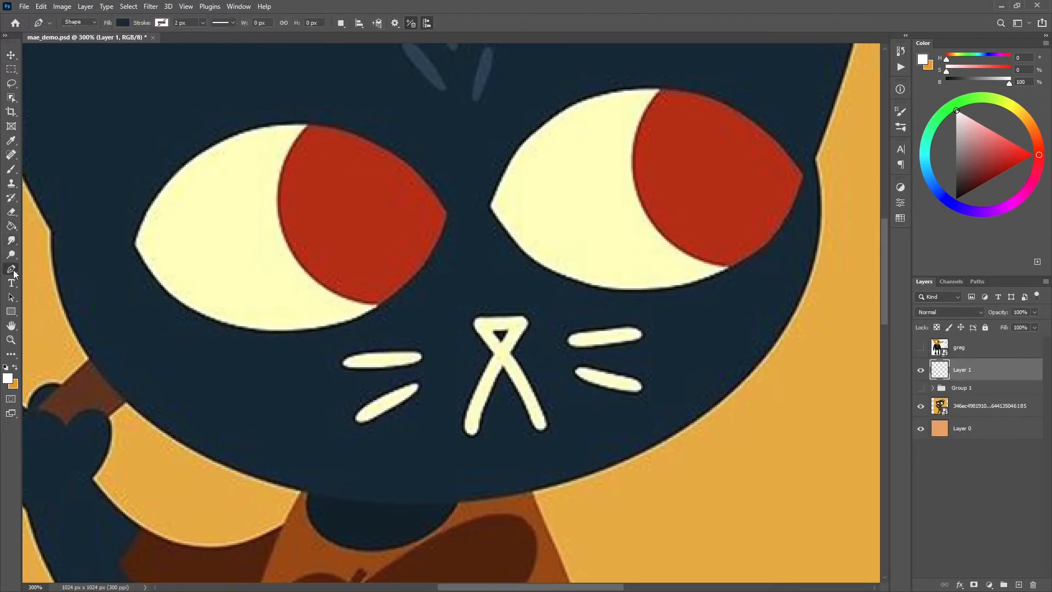
{"action": "left_click", "coordinate": [123, 23]}
{"action": "left_click", "coordinate": [58, 43]}
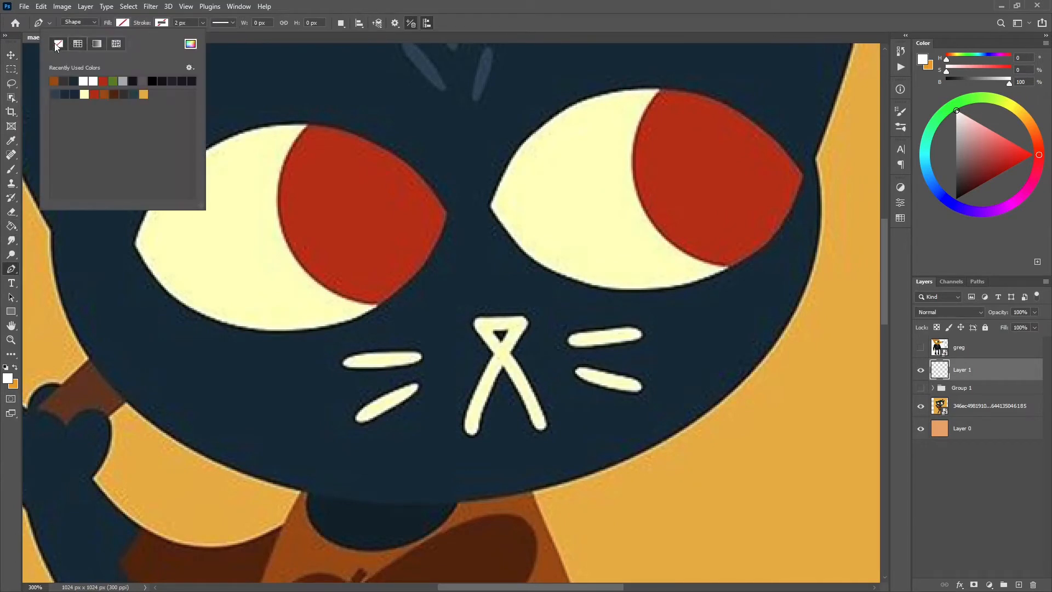
{"action": "left_click", "coordinate": [163, 23]}
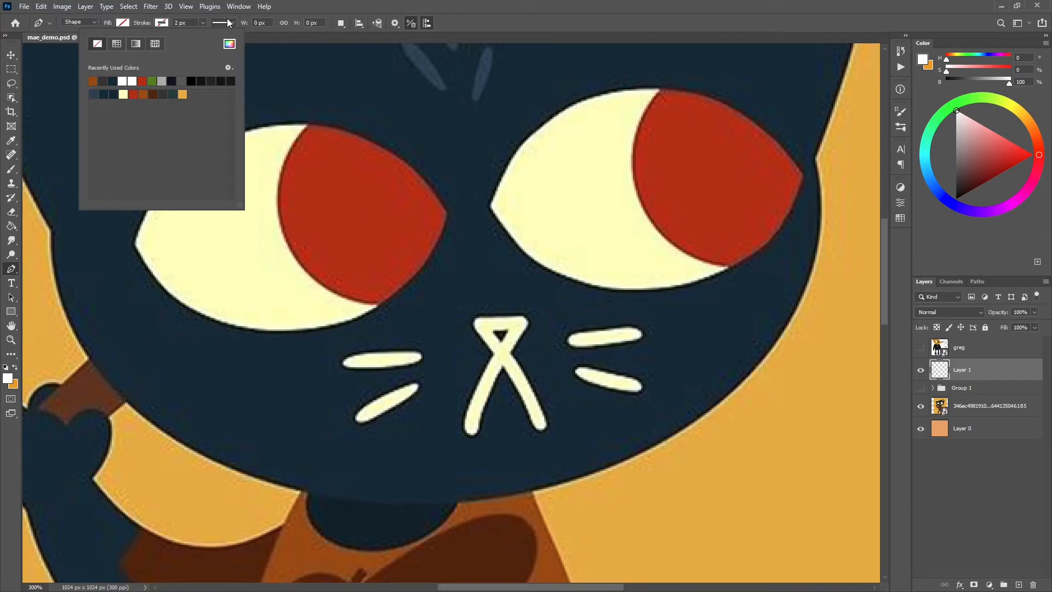
{"action": "left_click", "coordinate": [229, 43]}
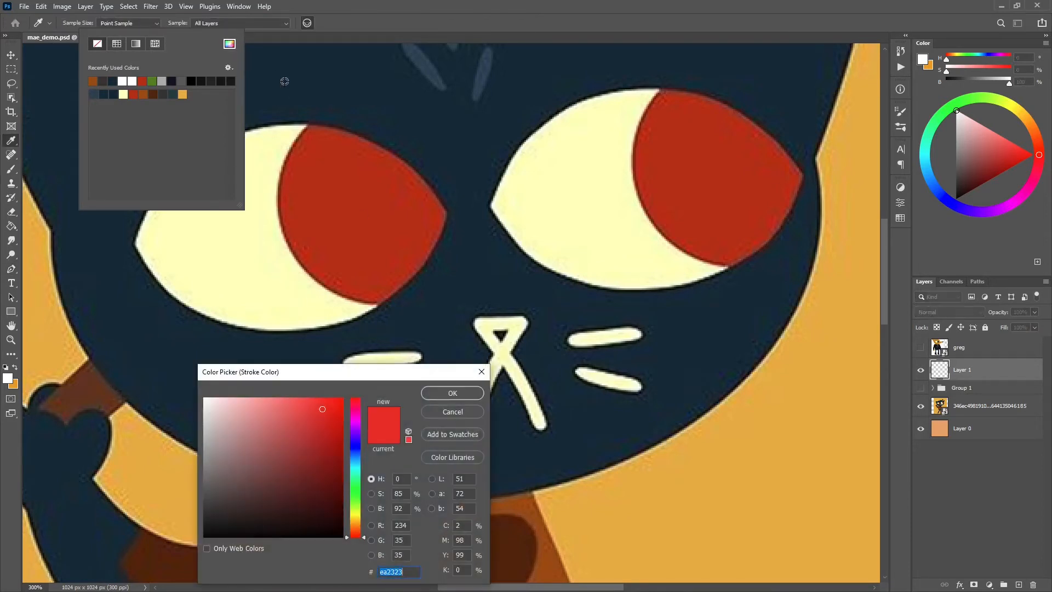
{"action": "left_click", "coordinate": [574, 179]}
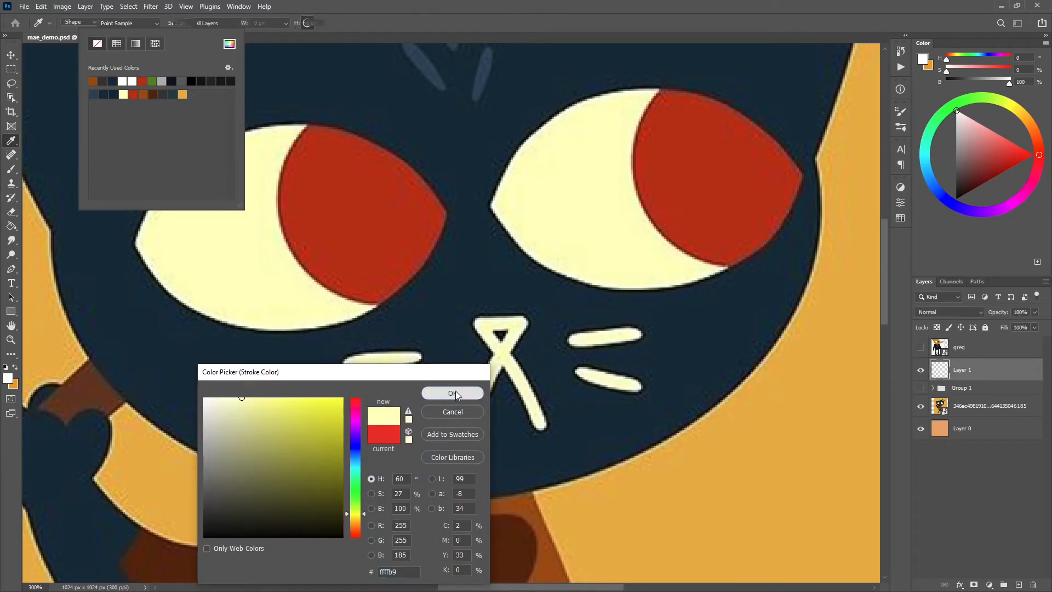
{"action": "left_click", "coordinate": [453, 393]}
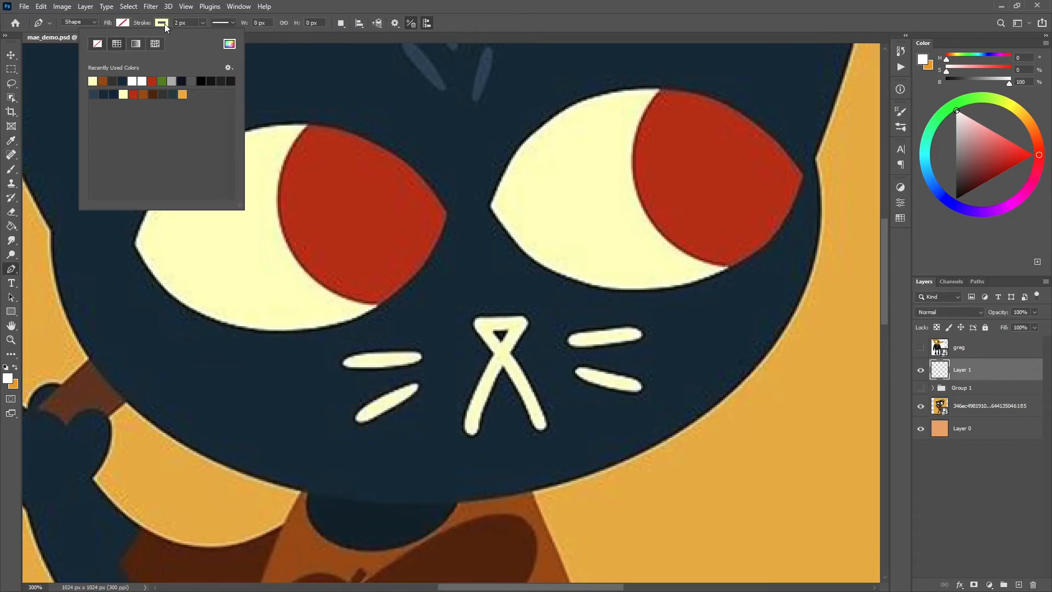
{"action": "left_click", "coordinate": [480, 21]}
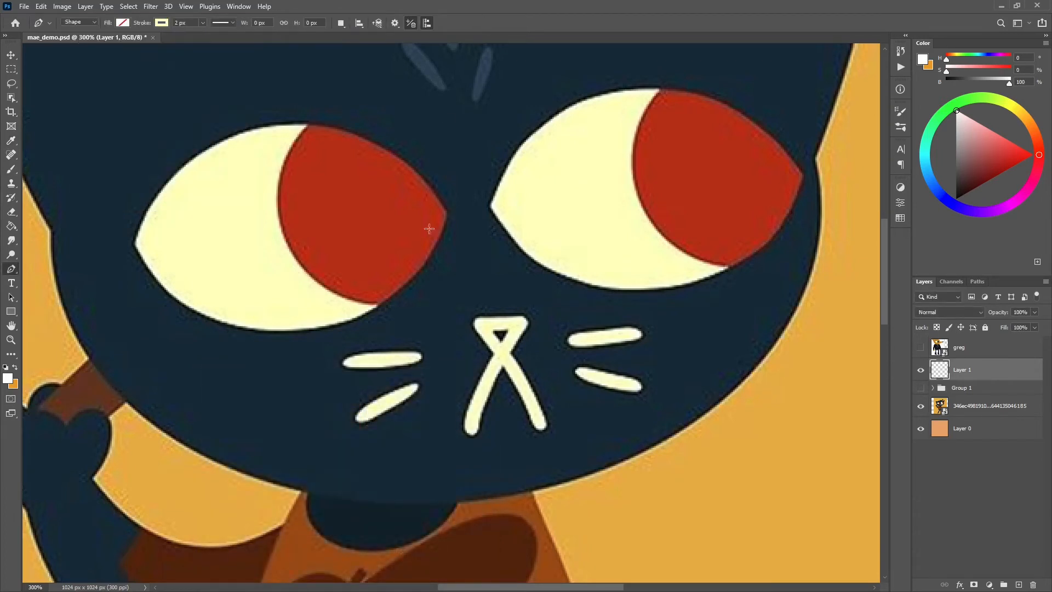
Trace the cat's nose and mouth as an open four-point path about 42 × 64 px, and check it with the artwork briefly hidden
{"action": "left_click", "coordinate": [472, 428]}
{"action": "left_click", "coordinate": [520, 323]}
{"action": "left_click", "coordinate": [483, 324]}
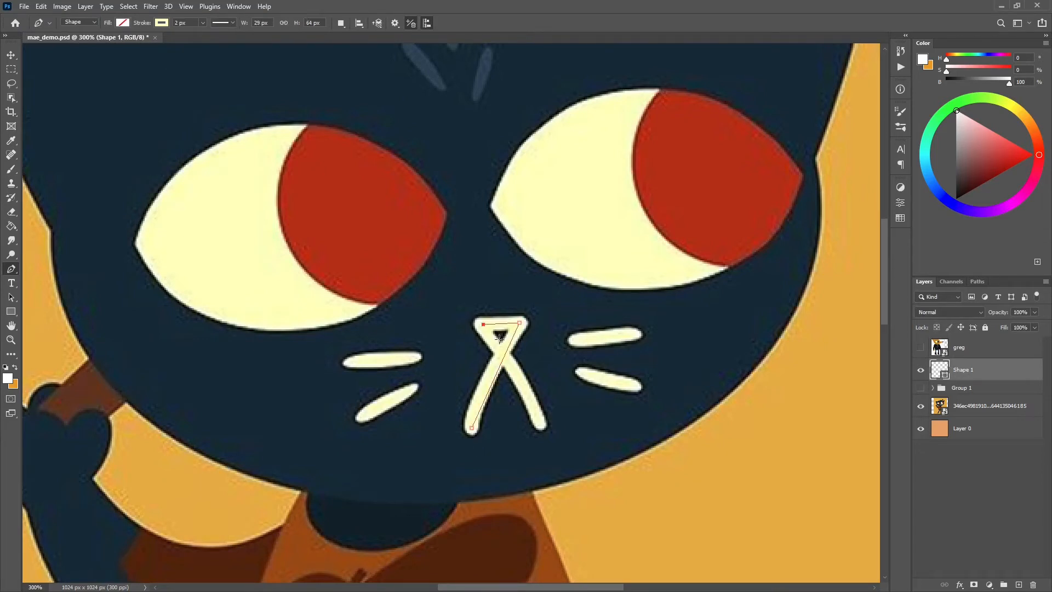
{"action": "left_click", "coordinate": [541, 423]}
{"action": "left_click", "coordinate": [921, 407]}
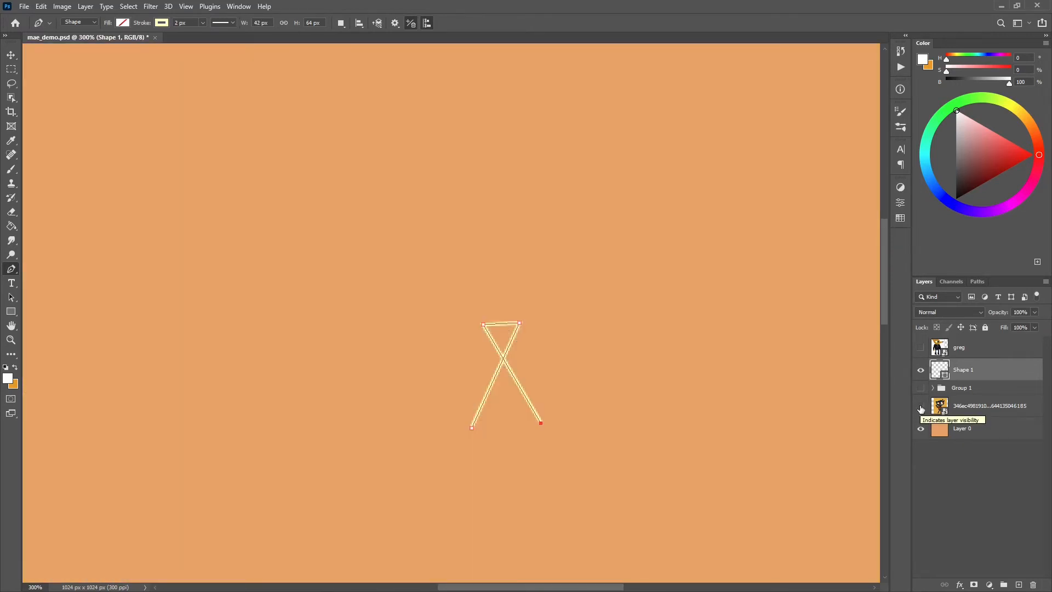
{"action": "left_click", "coordinate": [921, 407]}
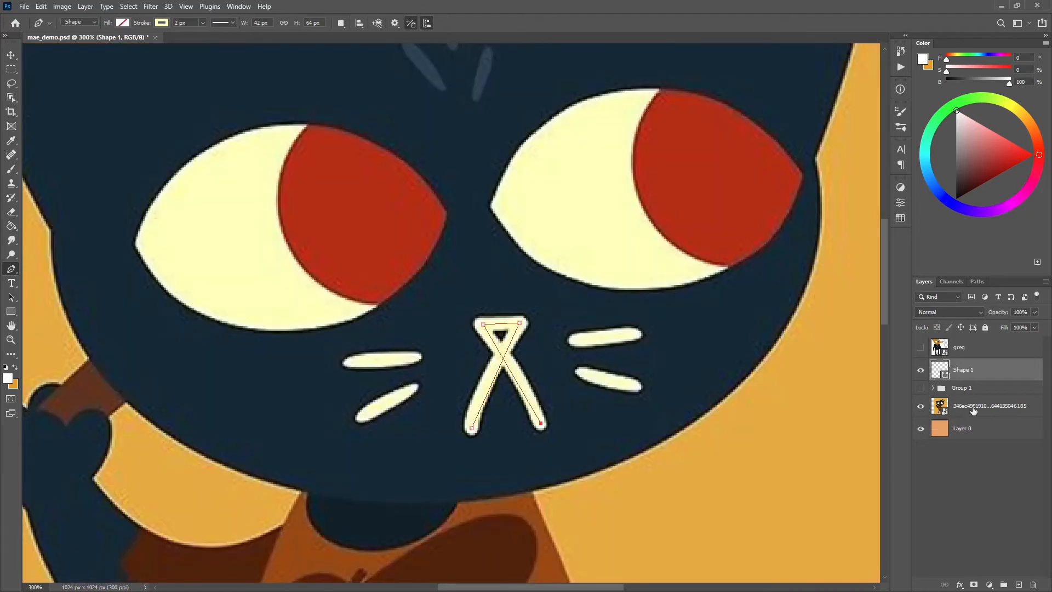
Lower the opacity of the original cat artwork layer to 24%
{"action": "left_click", "coordinate": [1022, 408]}
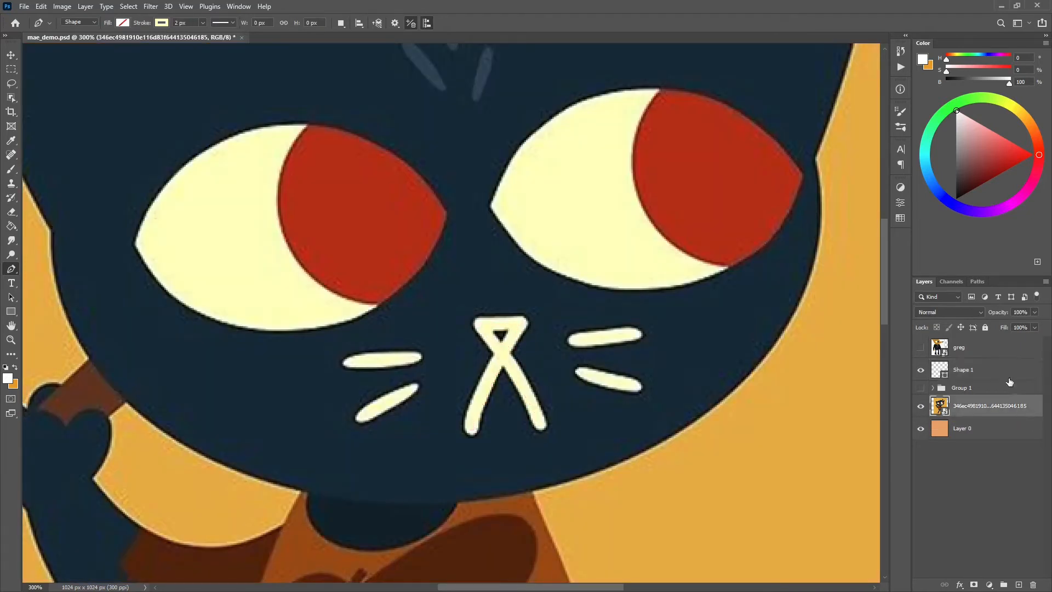
{"action": "left_click", "coordinate": [1035, 313]}
{"action": "left_click_drag", "start_coordinate": [1010, 324], "coordinate": [997, 322]}
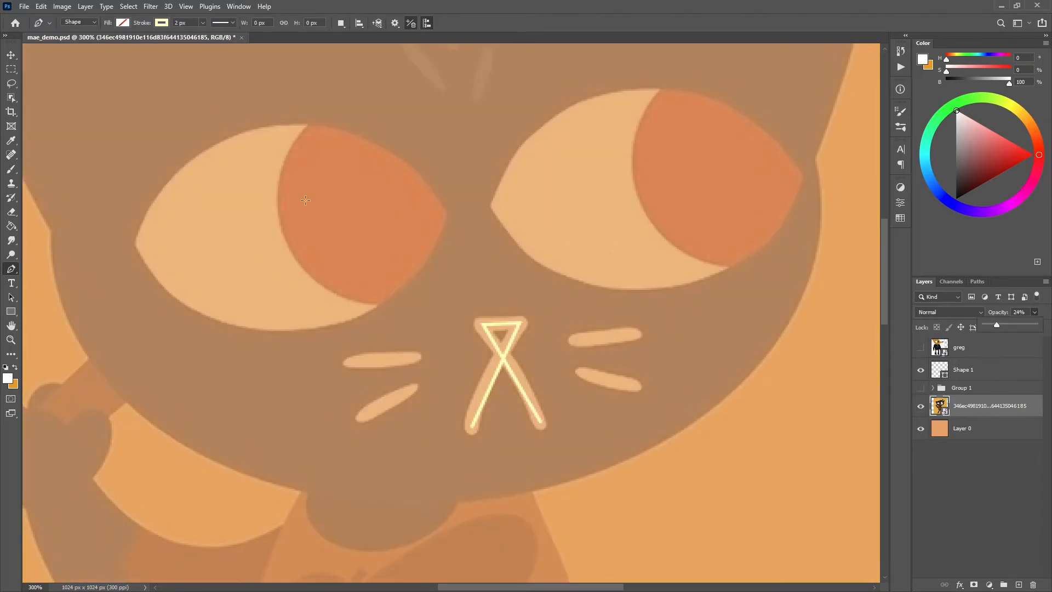
Move the traced mouth shape to the right, beyond the cat's right whiskers
{"action": "left_click", "coordinate": [1000, 372]}
{"action": "left_click", "coordinate": [1000, 372]}
{"action": "key", "text": "v"}
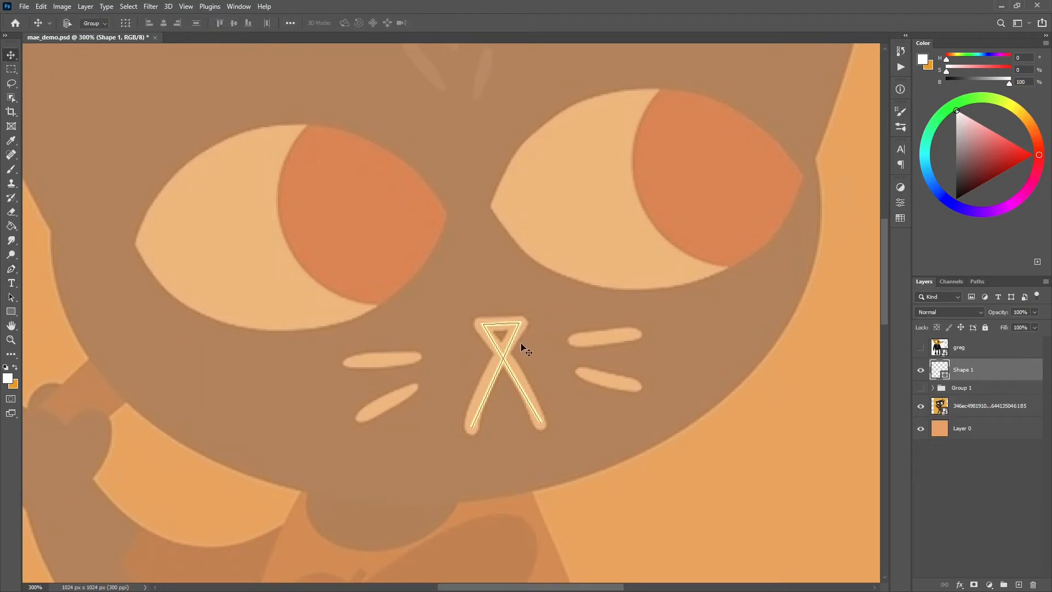
{"action": "left_click_drag", "start_coordinate": [515, 339], "coordinate": [719, 338]}
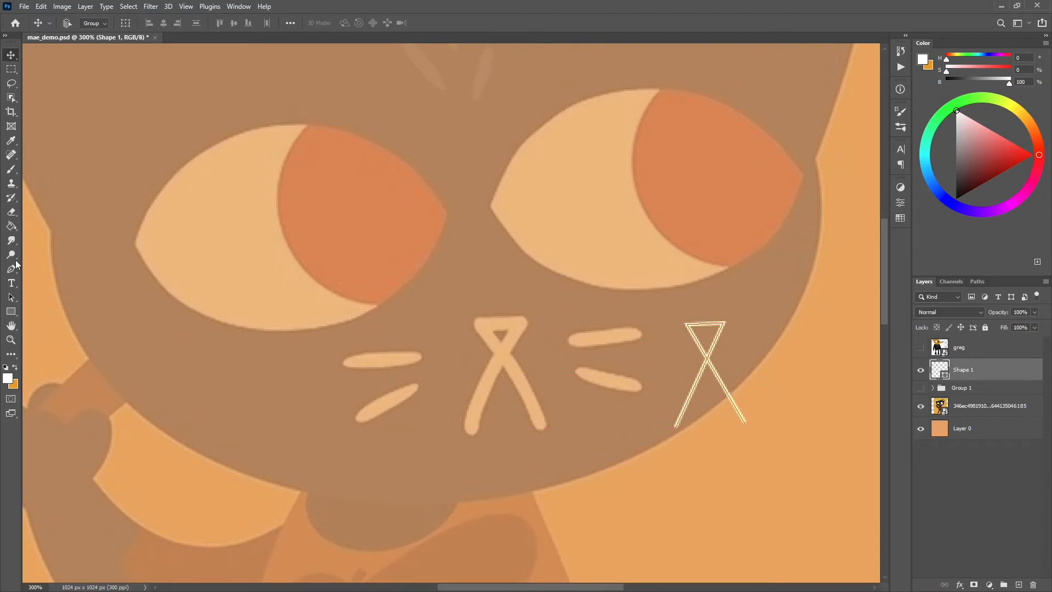
Thicken the mouth shape's stroke to 7.41 px
{"action": "left_click", "coordinate": [12, 270]}
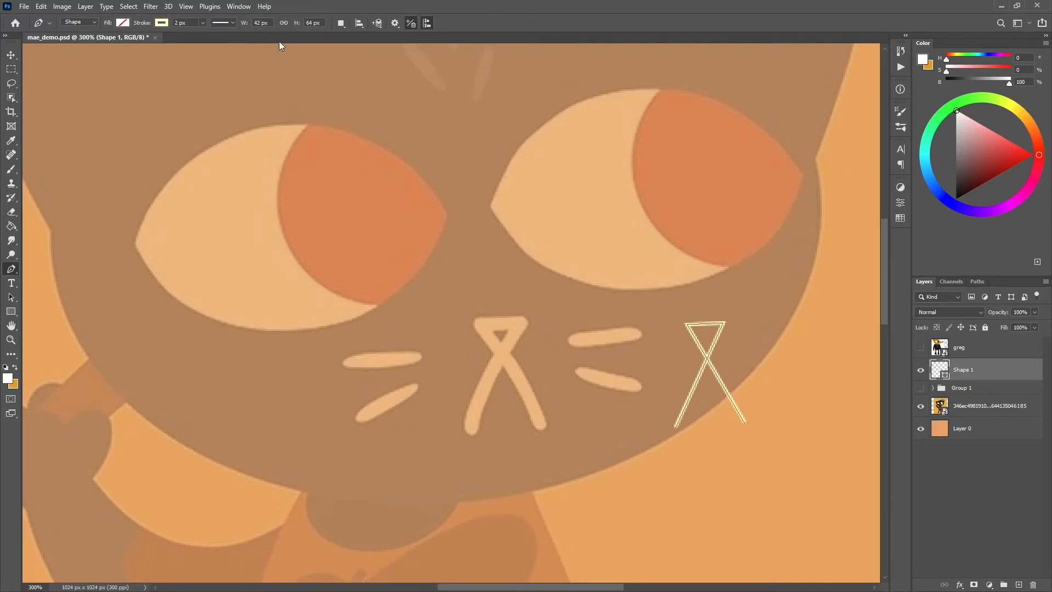
{"action": "left_click", "coordinate": [167, 22]}
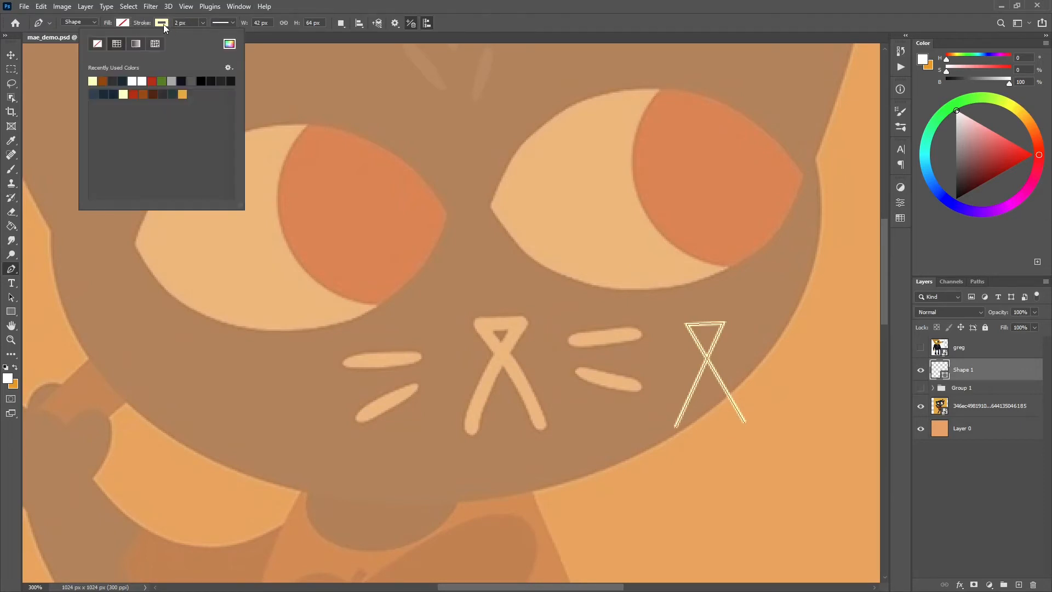
{"action": "left_click", "coordinate": [203, 23]}
{"action": "left_click_drag", "start_coordinate": [203, 35], "coordinate": [204, 35]}
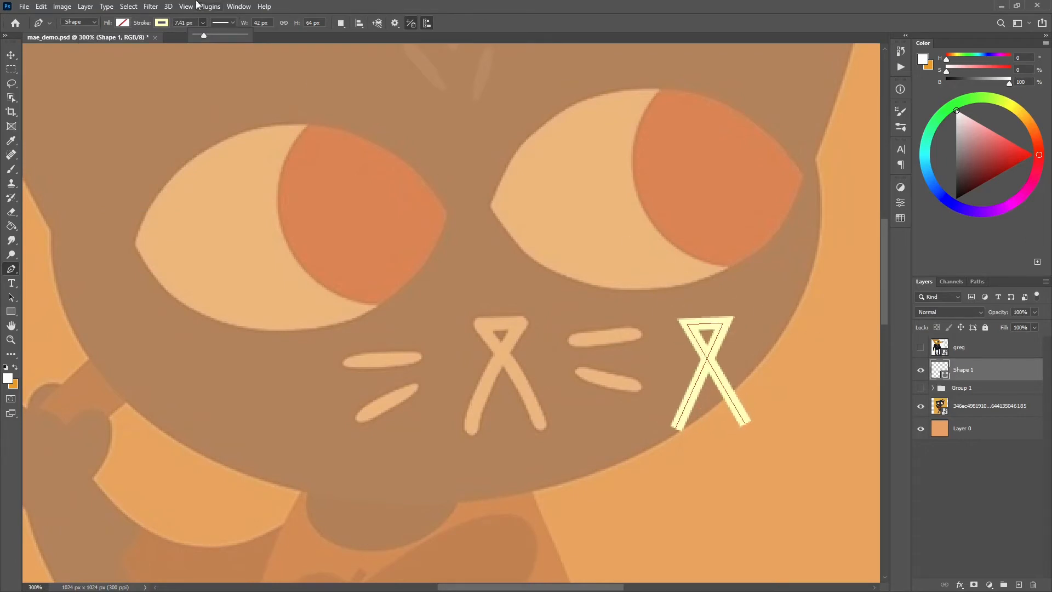
Look through the detailed stroke settings and line presets, leaving without changes
{"action": "left_click", "coordinate": [233, 22]}
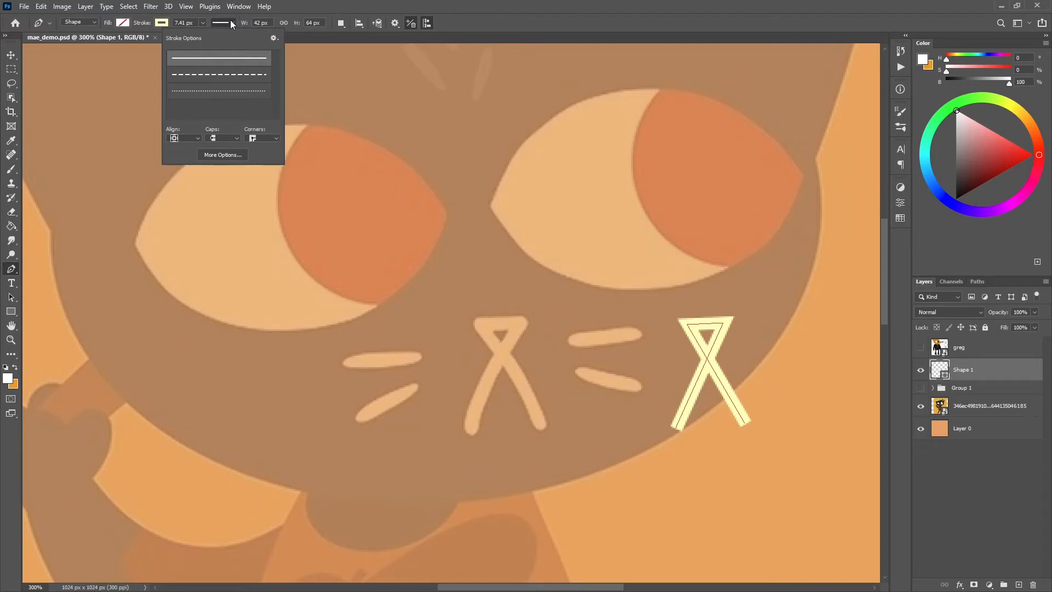
{"action": "left_click", "coordinate": [228, 154]}
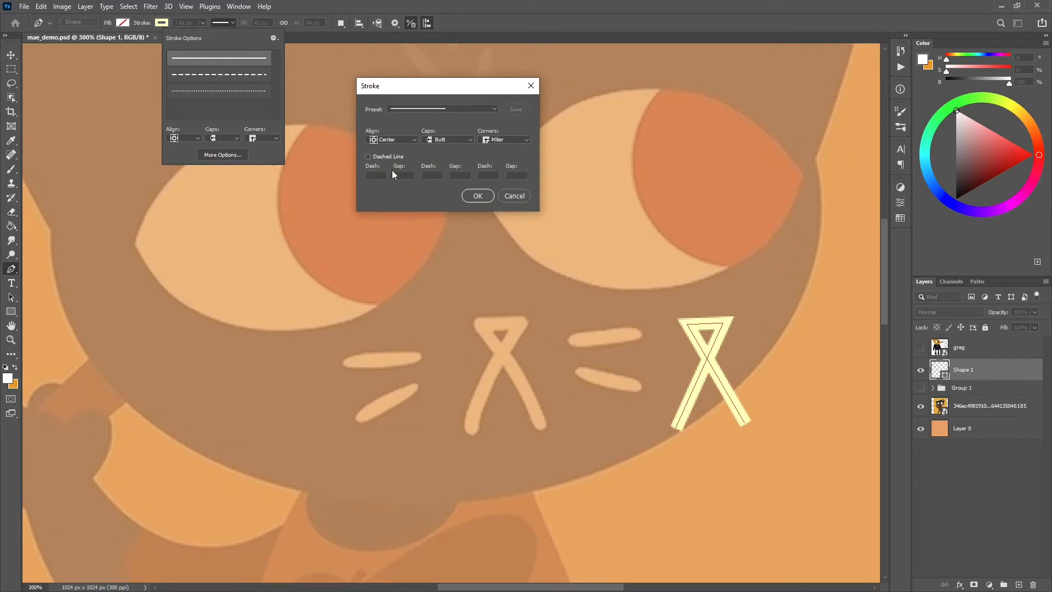
{"action": "left_click", "coordinate": [471, 110]}
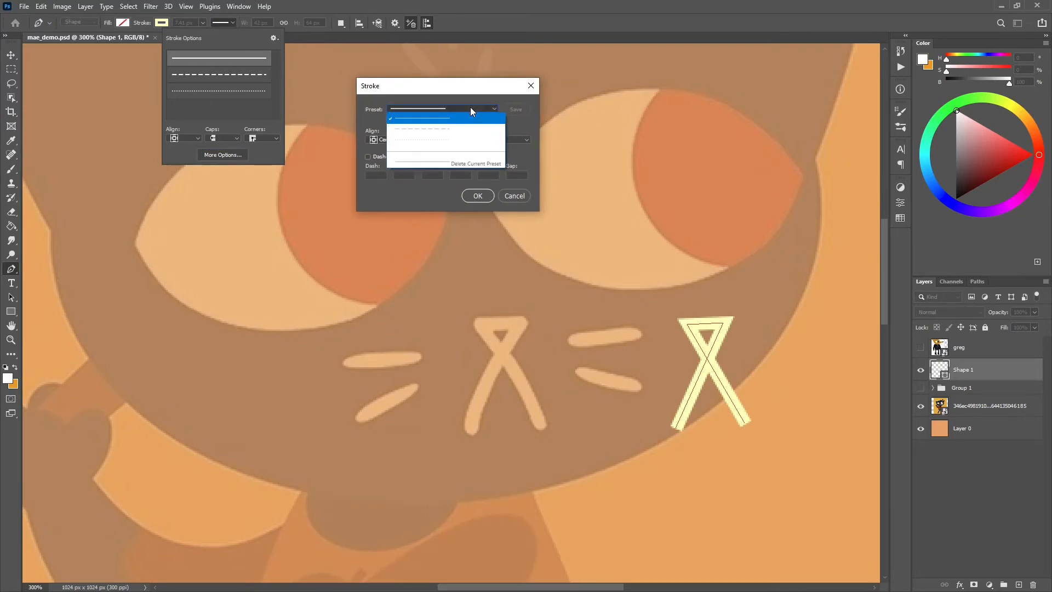
{"action": "left_click", "coordinate": [496, 85]}
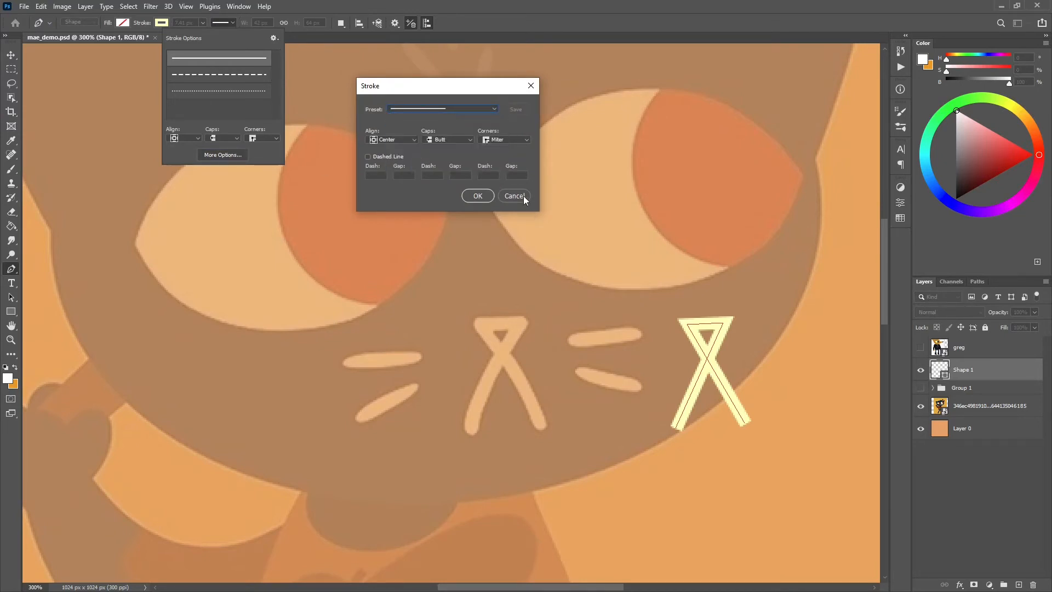
{"action": "left_click", "coordinate": [514, 195]}
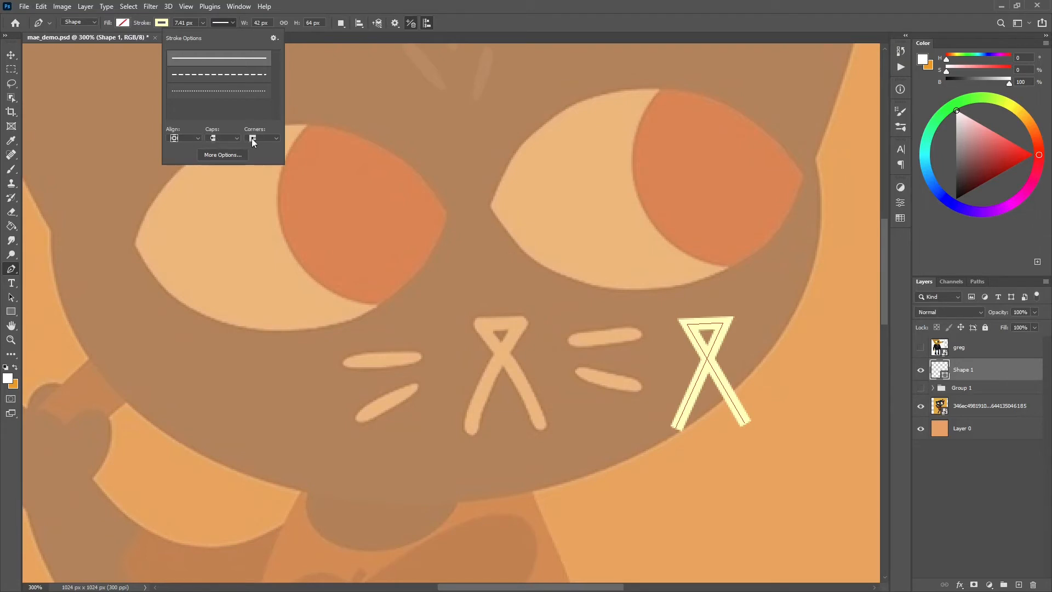
Try outside and inside stroke alignment on the mouth shape, and return it to center alignment
{"action": "left_click", "coordinate": [196, 138]}
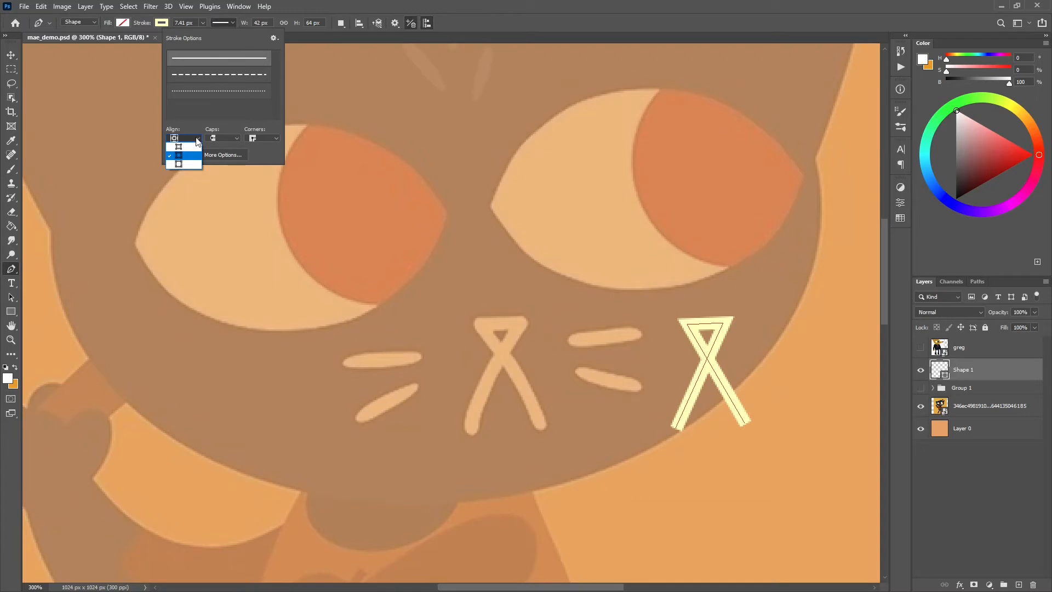
{"action": "left_click", "coordinate": [193, 164]}
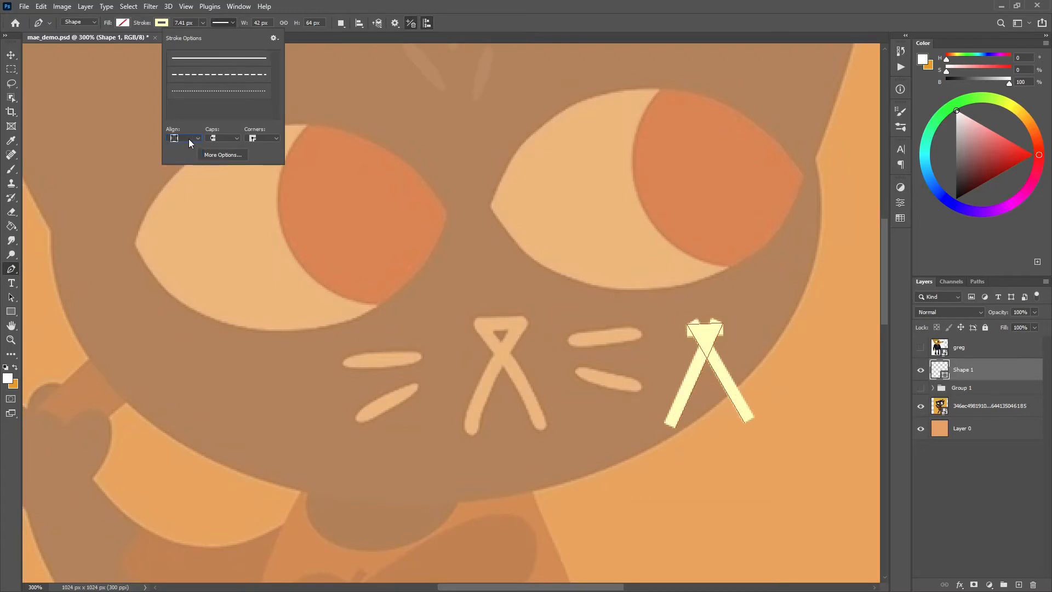
{"action": "left_click", "coordinate": [189, 139]}
{"action": "left_click", "coordinate": [182, 145]}
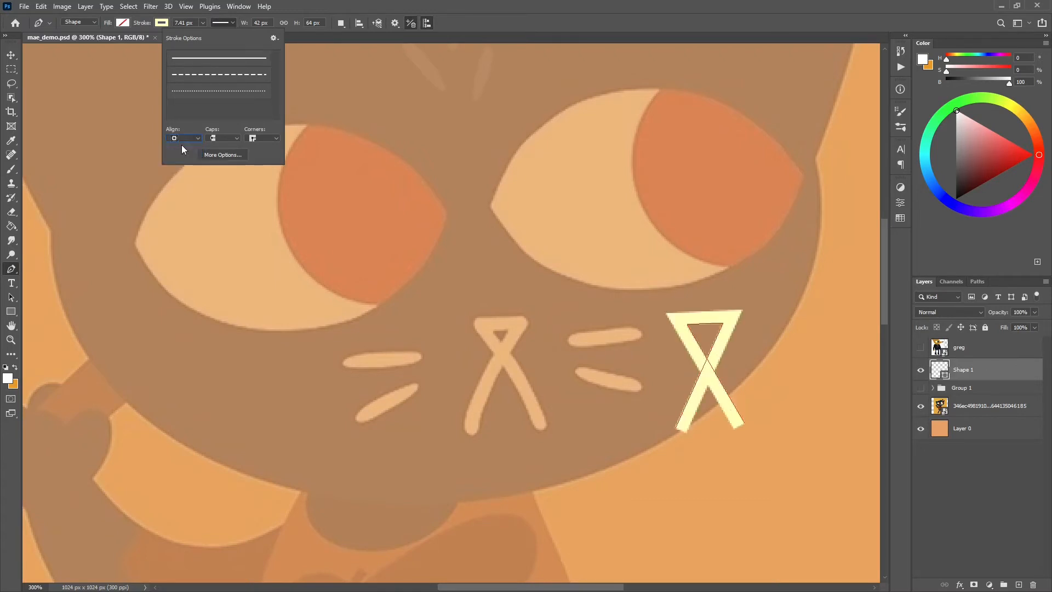
{"action": "left_click", "coordinate": [183, 139]}
{"action": "left_click", "coordinate": [185, 155]}
Give the mouth shape's stroke round caps and, after trying bevel corners, round corners
{"action": "left_click", "coordinate": [229, 138]}
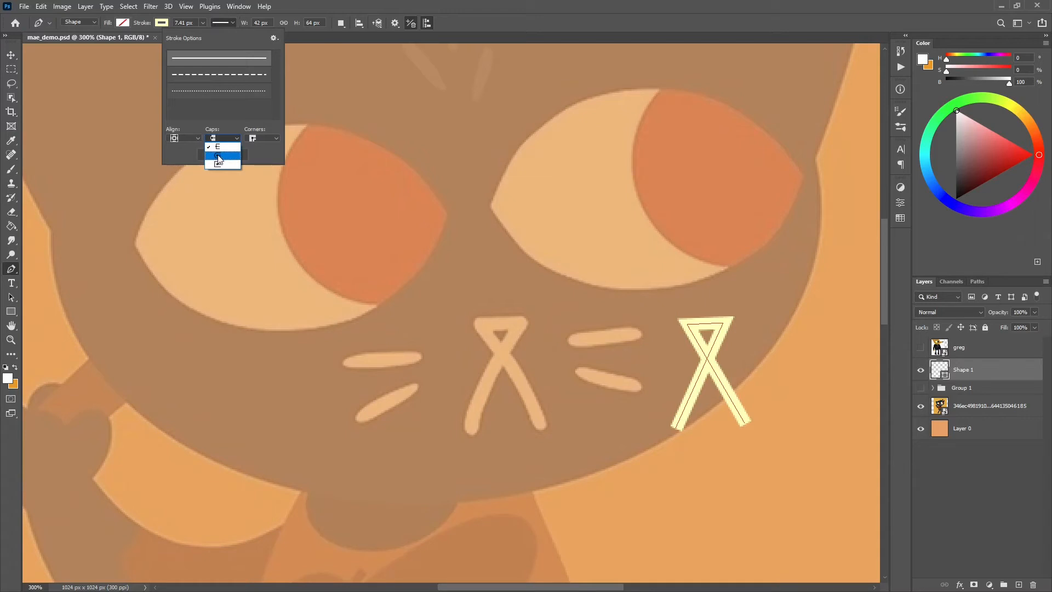
{"action": "left_click", "coordinate": [219, 156]}
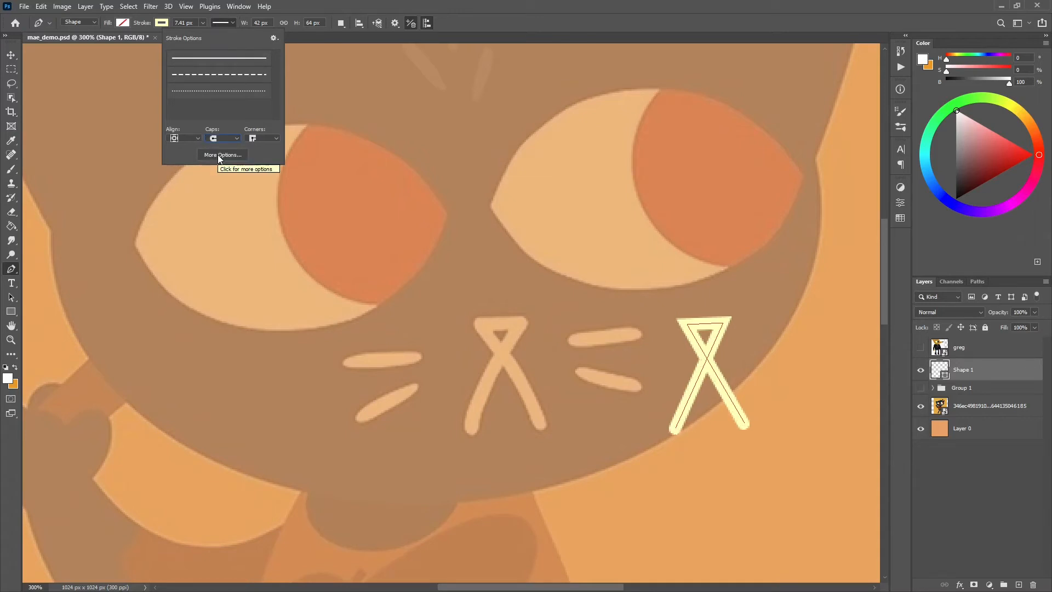
{"action": "left_click", "coordinate": [258, 138]}
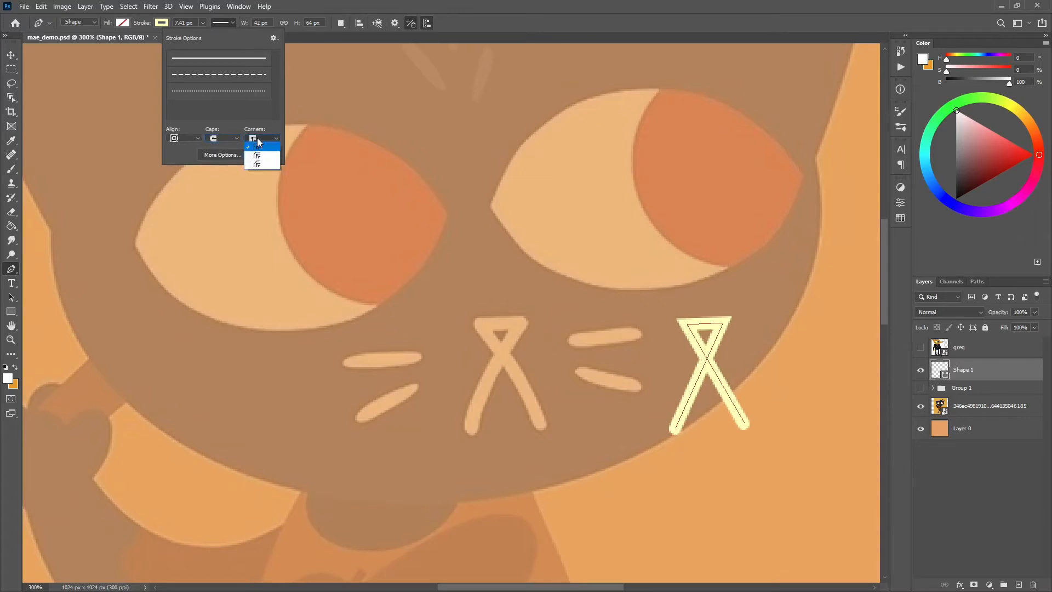
{"action": "left_click", "coordinate": [263, 166]}
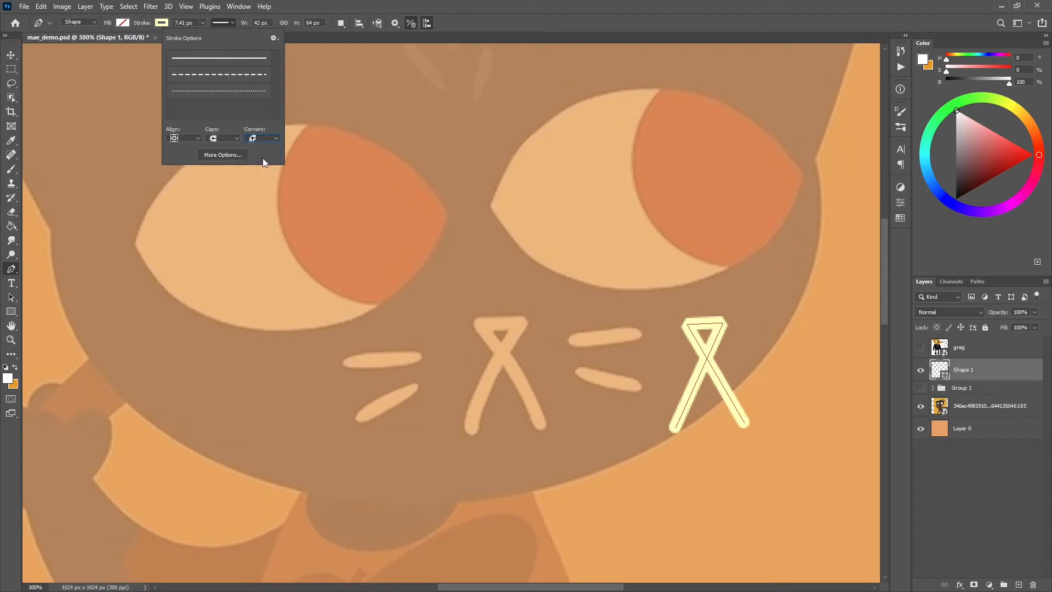
{"action": "left_click", "coordinate": [261, 140]}
{"action": "left_click", "coordinate": [260, 153]}
{"action": "left_click", "coordinate": [535, 18]}
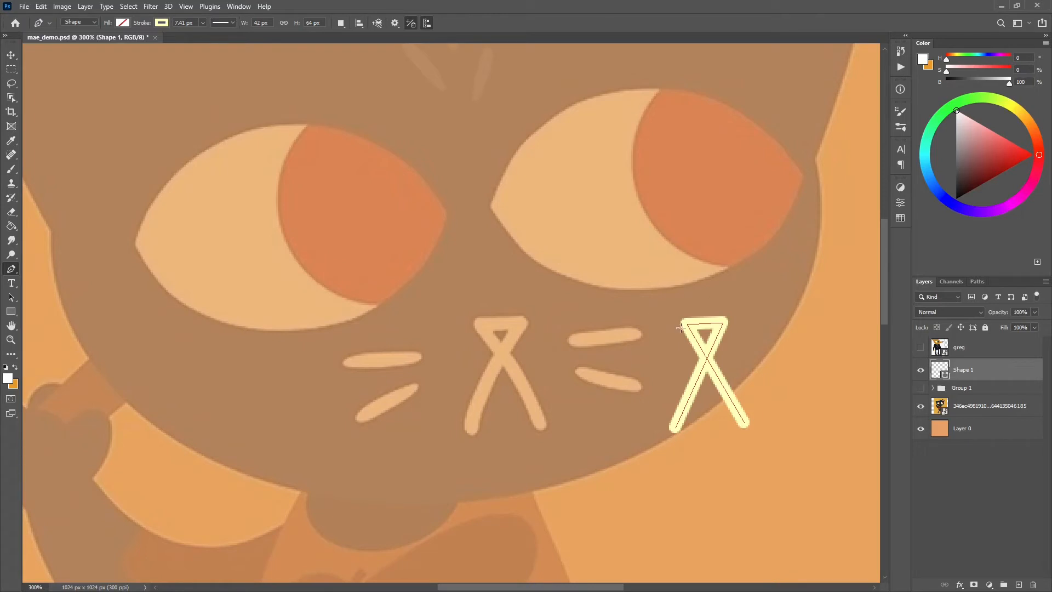
Move the mouth shape back over the mouth in the original artwork
{"action": "left_click", "coordinate": [11, 55]}
{"action": "left_click_drag", "start_coordinate": [715, 326], "coordinate": [507, 328]}
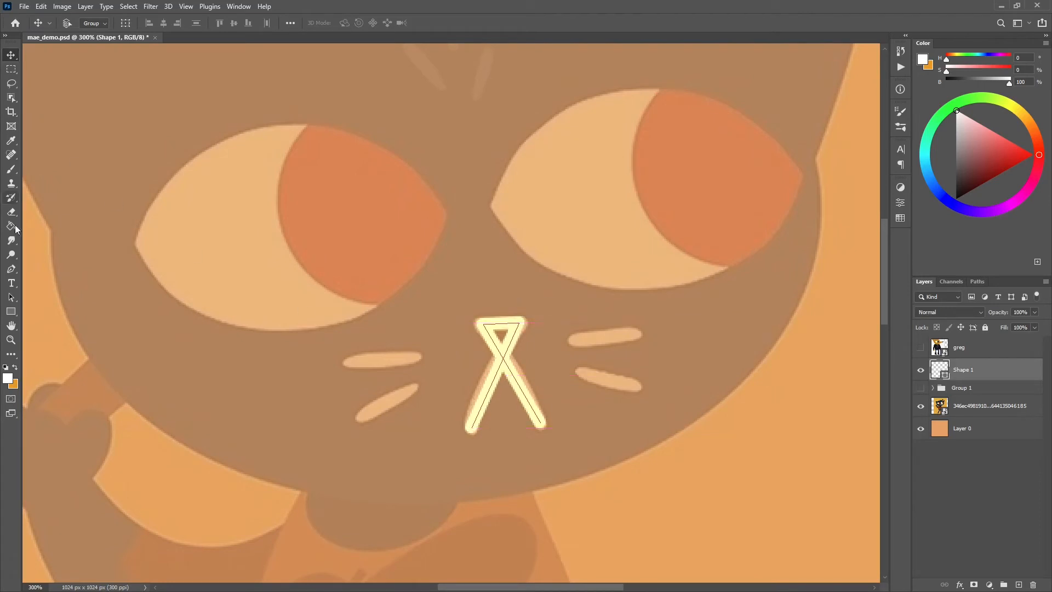
Draw an open five-point zigzag path across the space between the cat's eyes with the Pen tool
{"action": "left_click", "coordinate": [11, 270]}
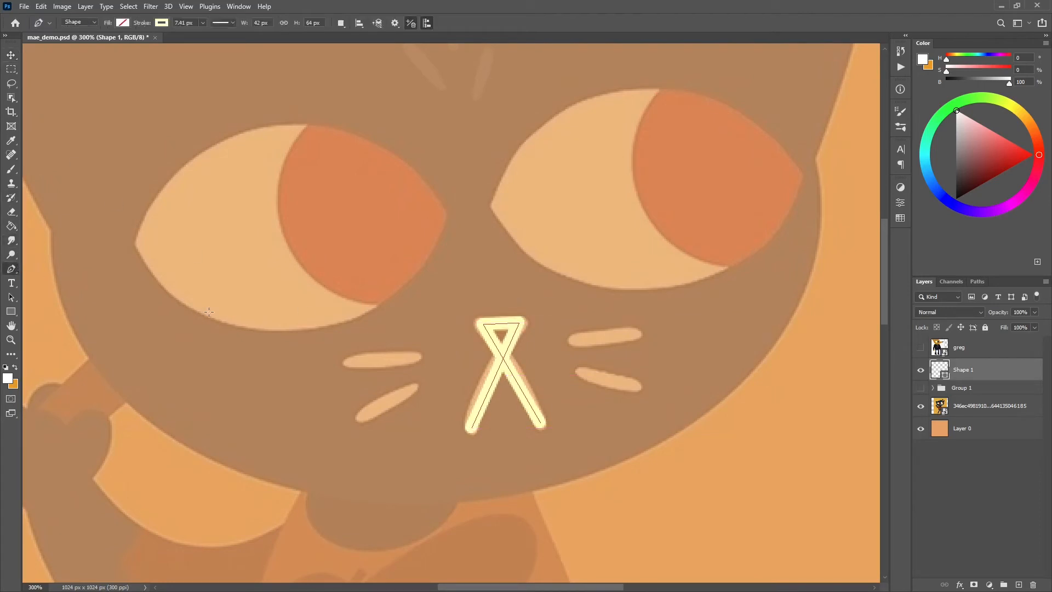
{"action": "left_click", "coordinate": [471, 429]}
{"action": "key", "text": "Escape"}
{"action": "left_click", "coordinate": [352, 274]}
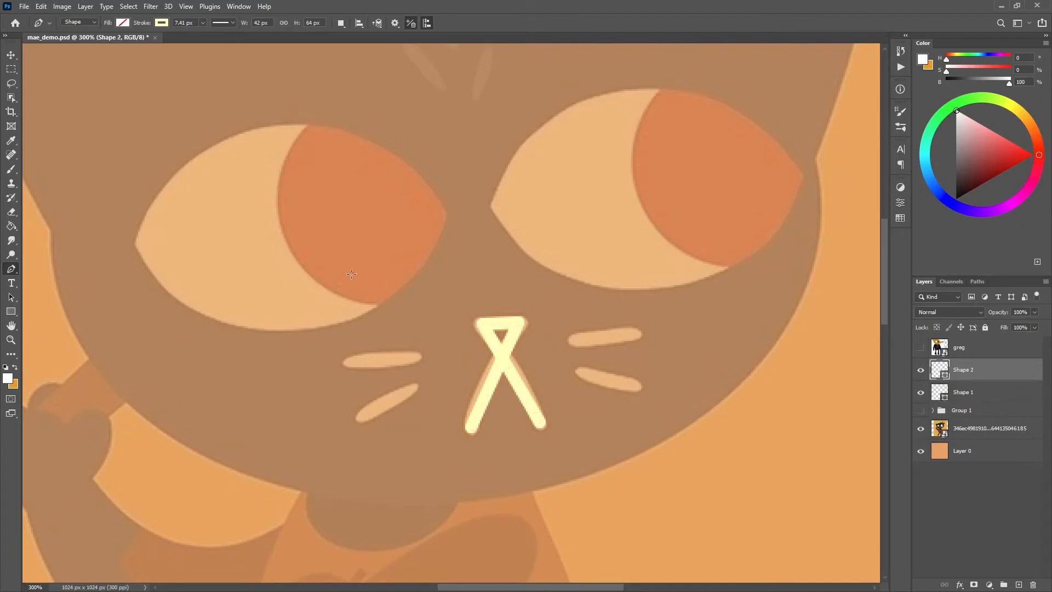
{"action": "left_click", "coordinate": [382, 212]}
{"action": "left_click", "coordinate": [423, 272]}
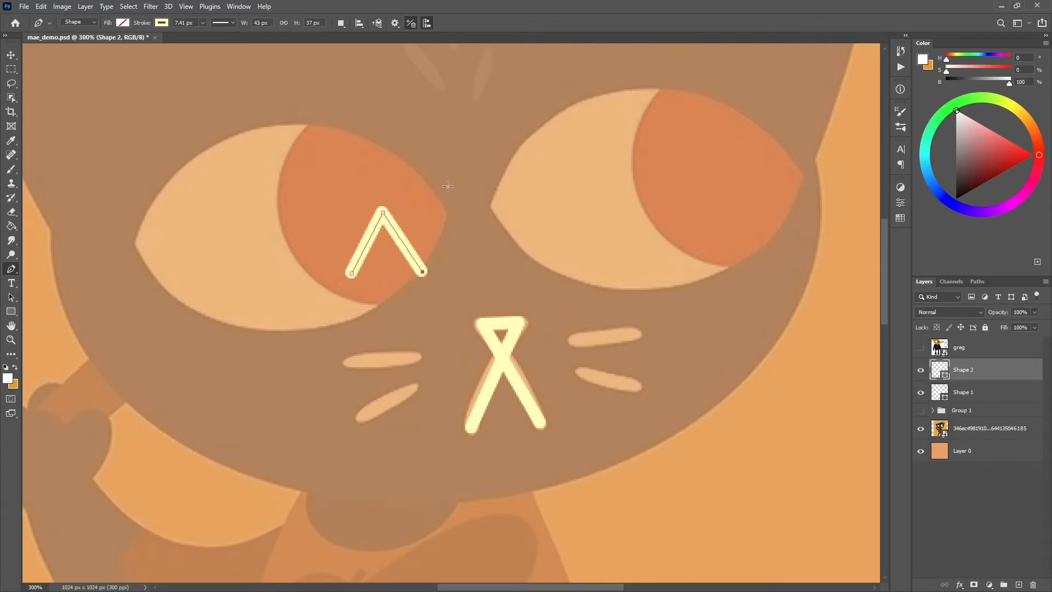
{"action": "left_click", "coordinate": [448, 186]}
{"action": "left_click", "coordinate": [478, 261]}
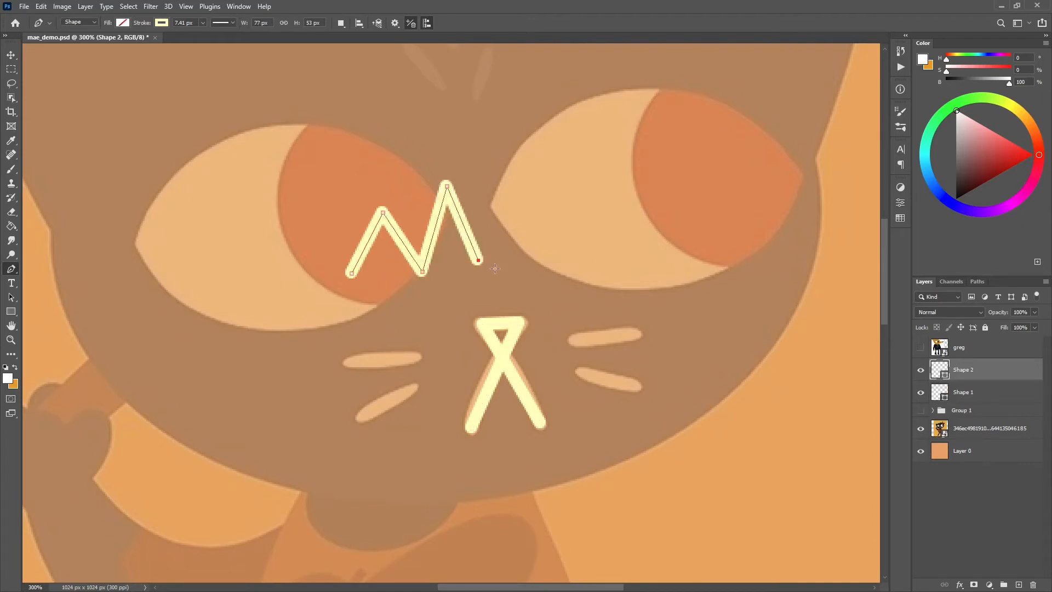
{"action": "key", "text": "Escape"}
Draw an open wavy path with smooth curves over the cat's right-hand eye, and delete it together with the zigzag shape layer
{"action": "left_click", "coordinate": [522, 264]}
{"action": "left_click_drag", "start_coordinate": [546, 187], "coordinate": [593, 188]}
{"action": "left_click_drag", "start_coordinate": [588, 271], "coordinate": [643, 271]}
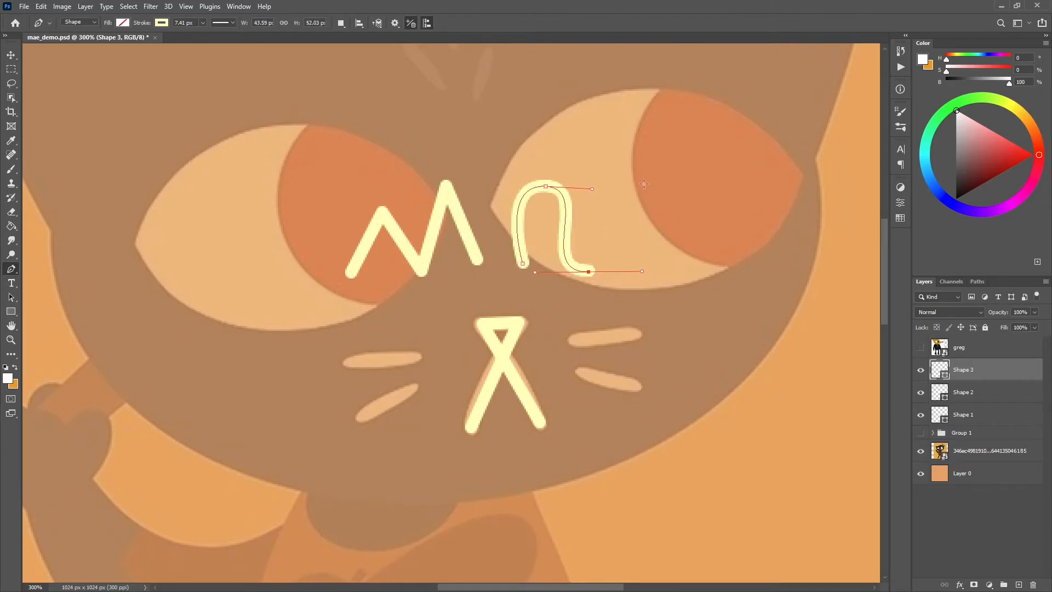
{"action": "left_click_drag", "start_coordinate": [633, 191], "coordinate": [689, 193]}
{"action": "left_click_drag", "start_coordinate": [673, 270], "coordinate": [706, 269]}
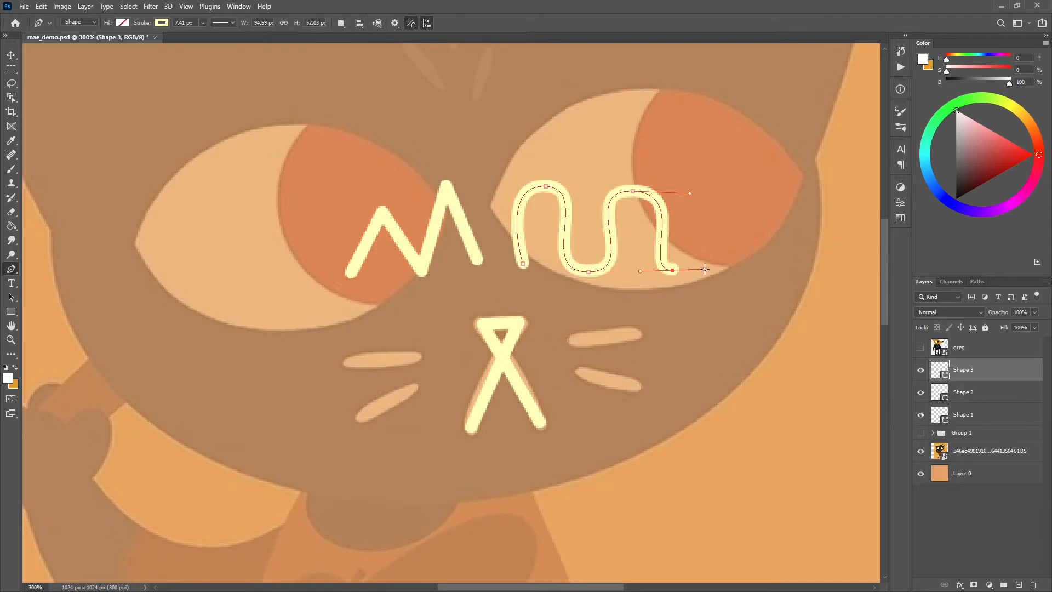
{"action": "left_click", "coordinate": [1034, 585]}
{"action": "left_click", "coordinate": [1033, 585]}
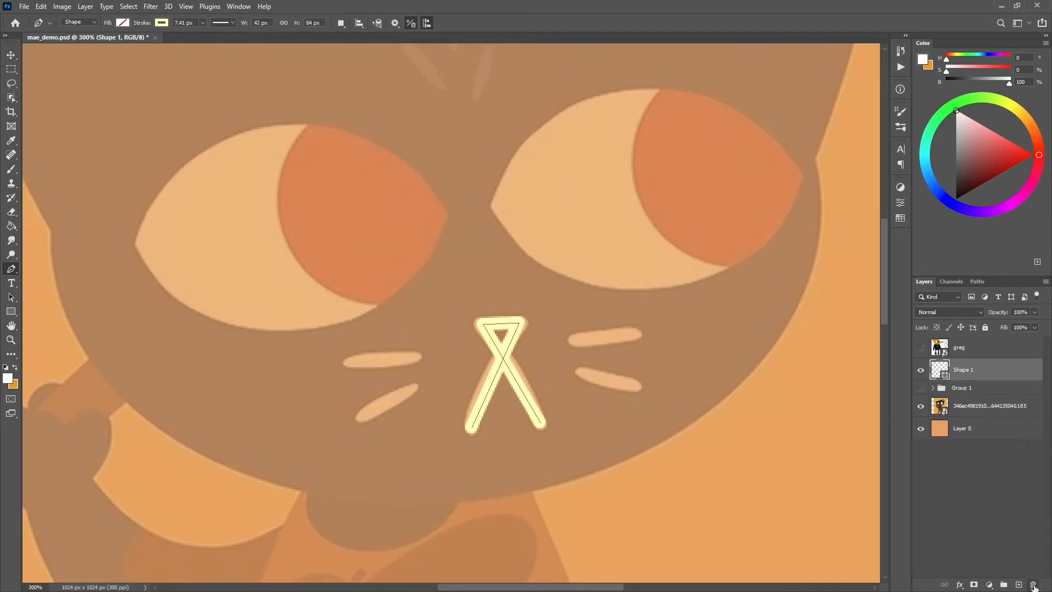
Pull curve handles from the mouth shape's two upper anchor points to round the top edge of the nose
{"action": "left_click", "coordinate": [519, 323]}
{"action": "mouse_move", "coordinate": [519, 323]}
{"action": "left_mouse_down", "text": "alt"}
{"action": "mouse_move", "coordinate": [540, 343]}
{"action": "mouse_move", "coordinate": [505, 315]}
{"action": "mouse_move", "coordinate": [528, 338]}
{"action": "mouse_move", "coordinate": [538, 307]}
{"action": "mouse_move", "coordinate": [528, 293]}
{"action": "mouse_move", "coordinate": [552, 312]}
{"action": "mouse_move", "coordinate": [541, 300]}
{"action": "mouse_move", "coordinate": [477, 329]}
{"action": "mouse_move", "coordinate": [502, 329]}
{"action": "left_mouse_up", "text": "alt"}
{"action": "left_click", "coordinate": [483, 325], "text": "alt"}
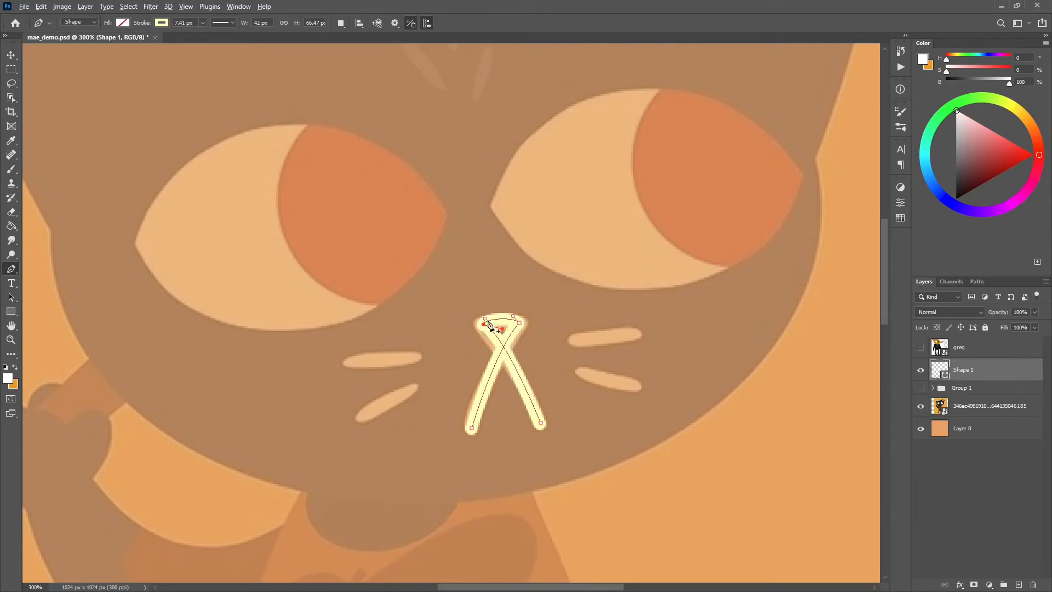
{"action": "left_click_drag", "start_coordinate": [490, 321], "coordinate": [514, 319], "text": "alt"}
Move the mouth shape sideways onto the right-hand whiskers, clear of the original mouth
{"action": "left_click", "coordinate": [11, 55]}
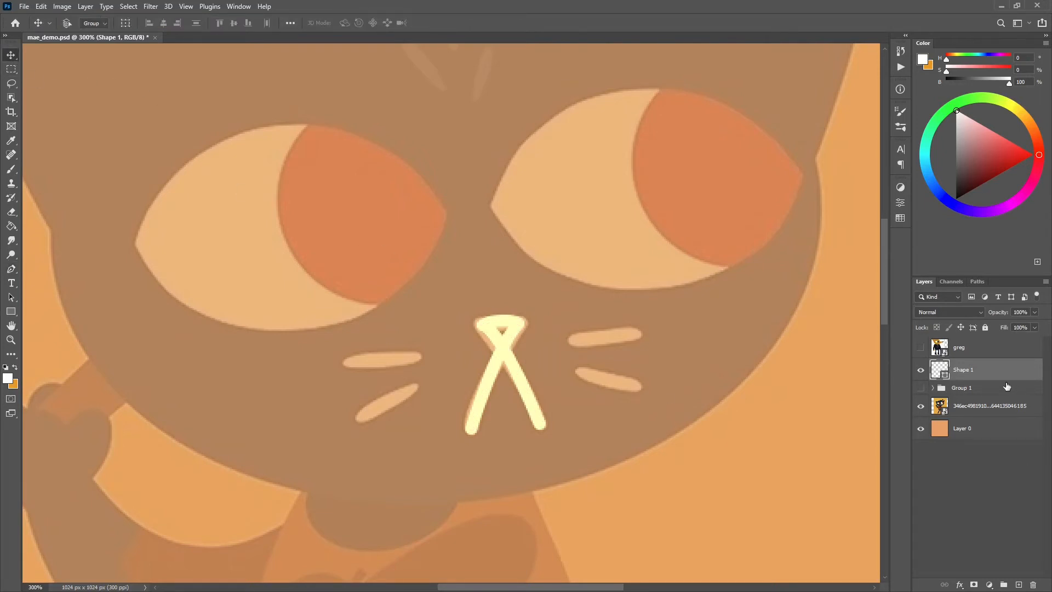
{"action": "left_click", "coordinate": [995, 373]}
{"action": "left_click_drag", "start_coordinate": [509, 350], "coordinate": [591, 350]}
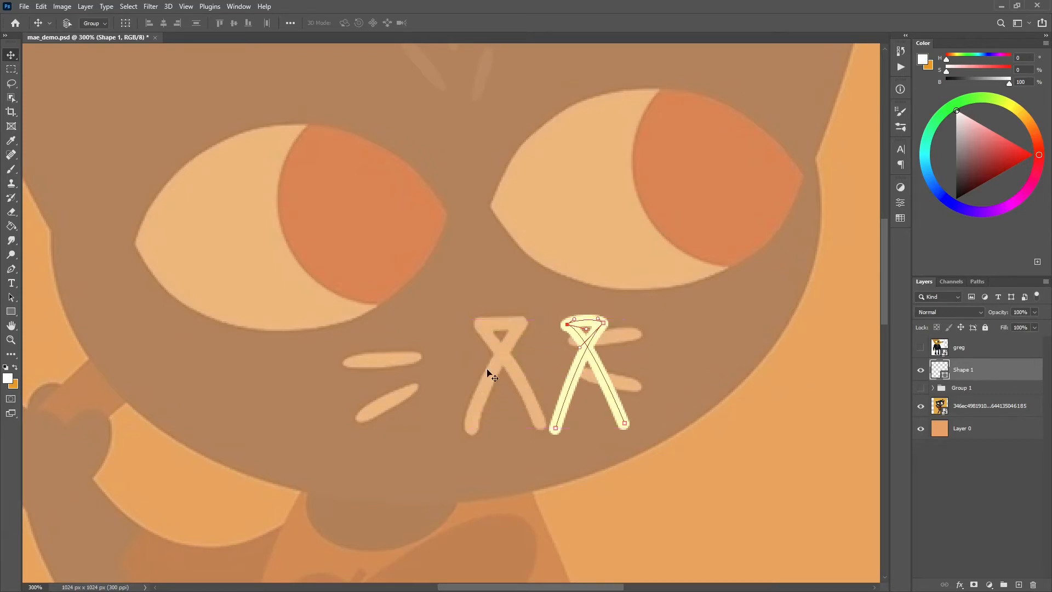
Adjust the lower curve handle of the mouth shape's upper-left anchor point toward the crossing of the lines
{"action": "left_click", "coordinate": [11, 270]}
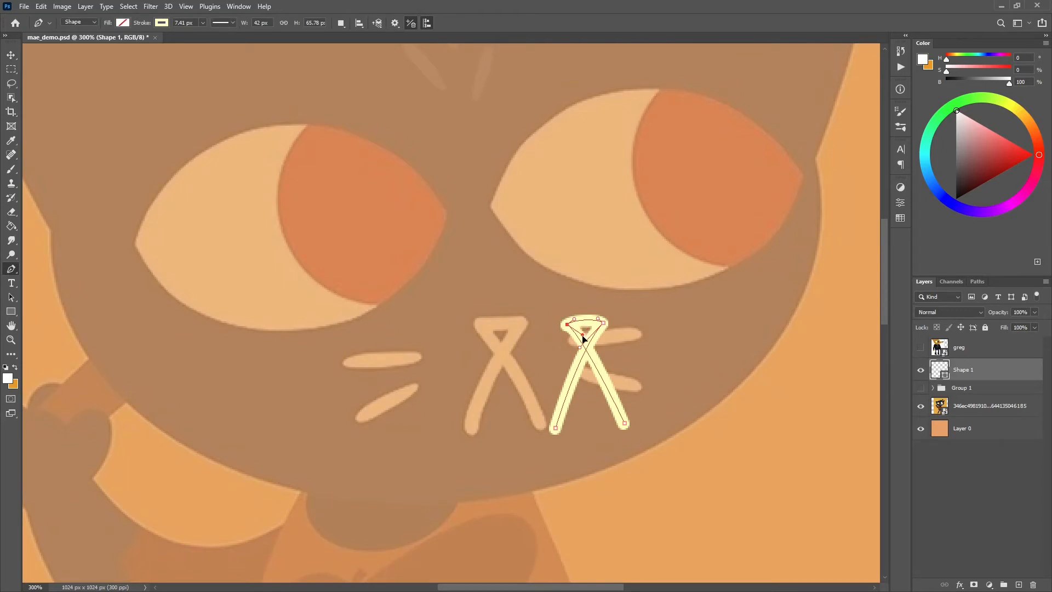
{"action": "left_click", "coordinate": [582, 336]}
{"action": "left_click_drag", "start_coordinate": [582, 337], "coordinate": [581, 346], "text": "ctrl"}
{"action": "left_click", "coordinate": [603, 323], "text": "ctrl"}
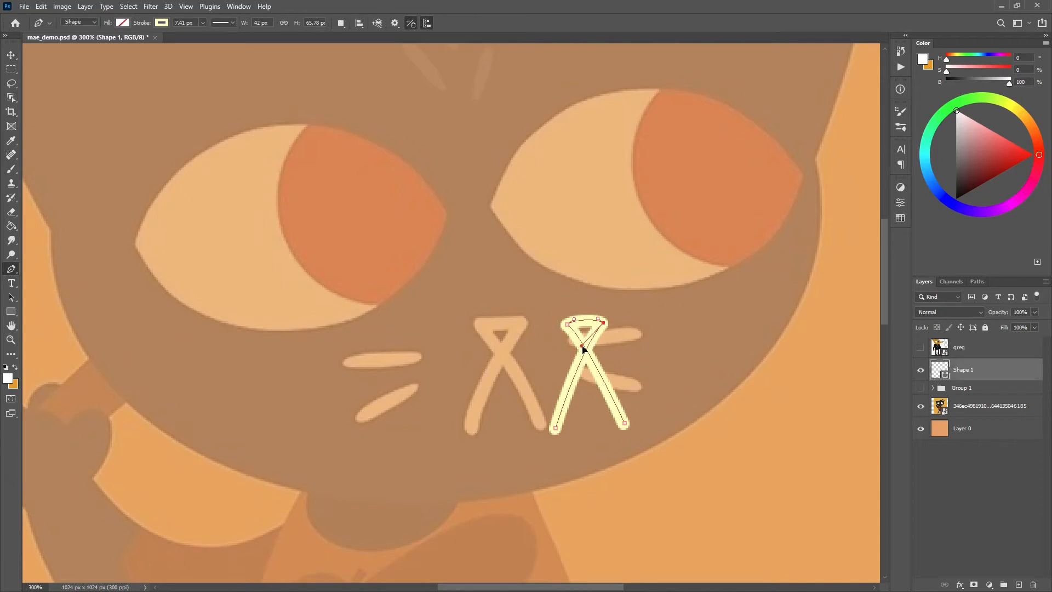
Close the mouth shape with a segment between its two lower endpoints and curve it with handles at both corners
{"action": "left_click", "coordinate": [556, 428], "text": "ctrl"}
{"action": "left_click", "coordinate": [625, 423]}
{"action": "left_click", "coordinate": [555, 428]}
{"action": "mouse_move", "coordinate": [556, 428]}
{"action": "left_mouse_down"}
{"action": "mouse_move", "coordinate": [554, 440]}
{"action": "mouse_move", "coordinate": [557, 405]}
{"action": "left_mouse_up"}
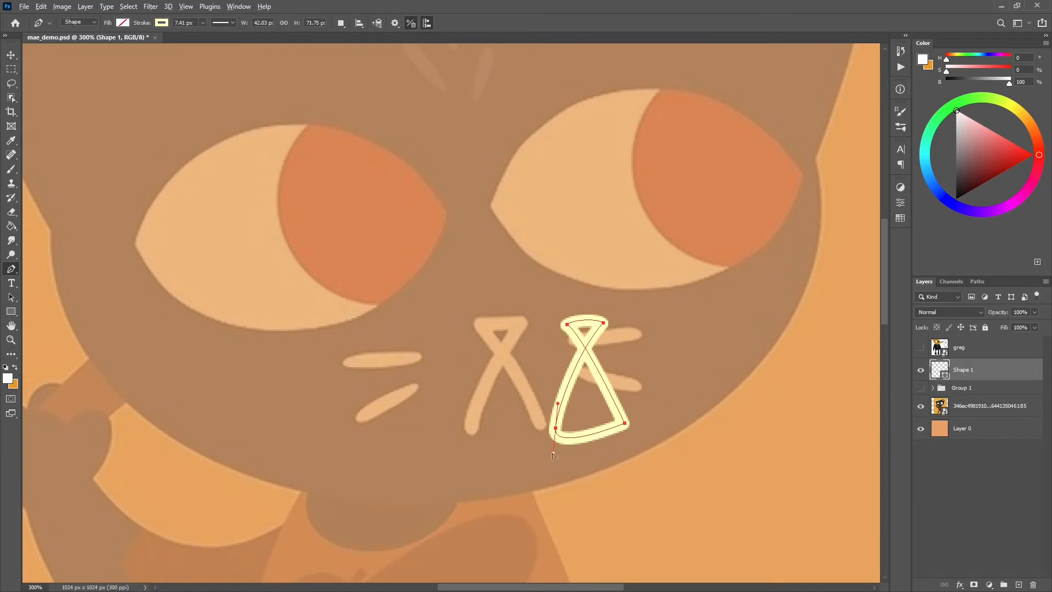
{"action": "left_click_drag", "start_coordinate": [552, 456], "coordinate": [572, 442], "text": "ctrl"}
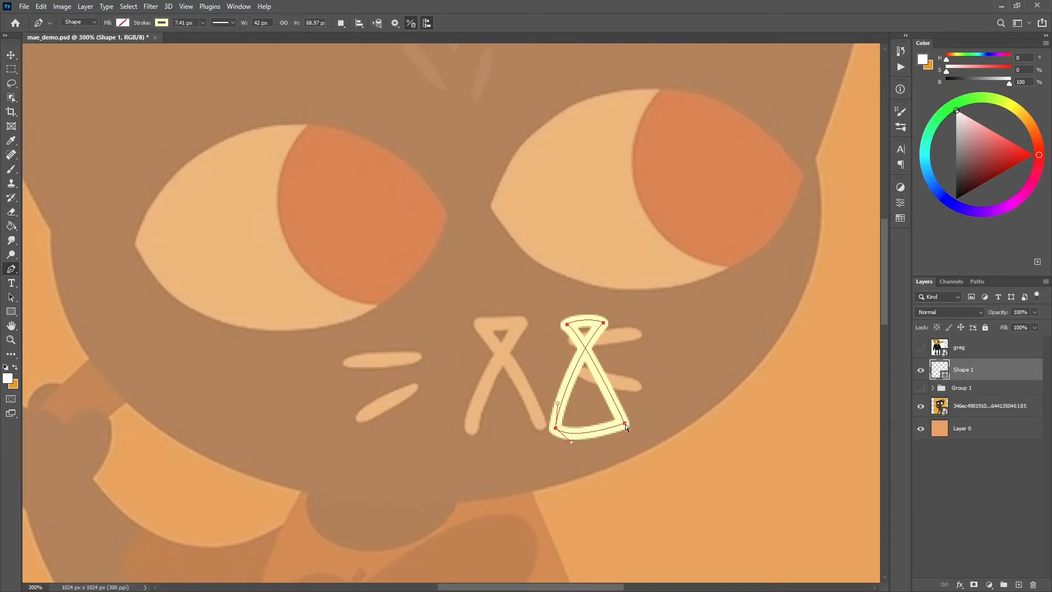
{"action": "left_click", "coordinate": [625, 423], "text": "ctrl"}
{"action": "left_click_drag", "start_coordinate": [626, 423], "coordinate": [626, 441], "text": "alt"}
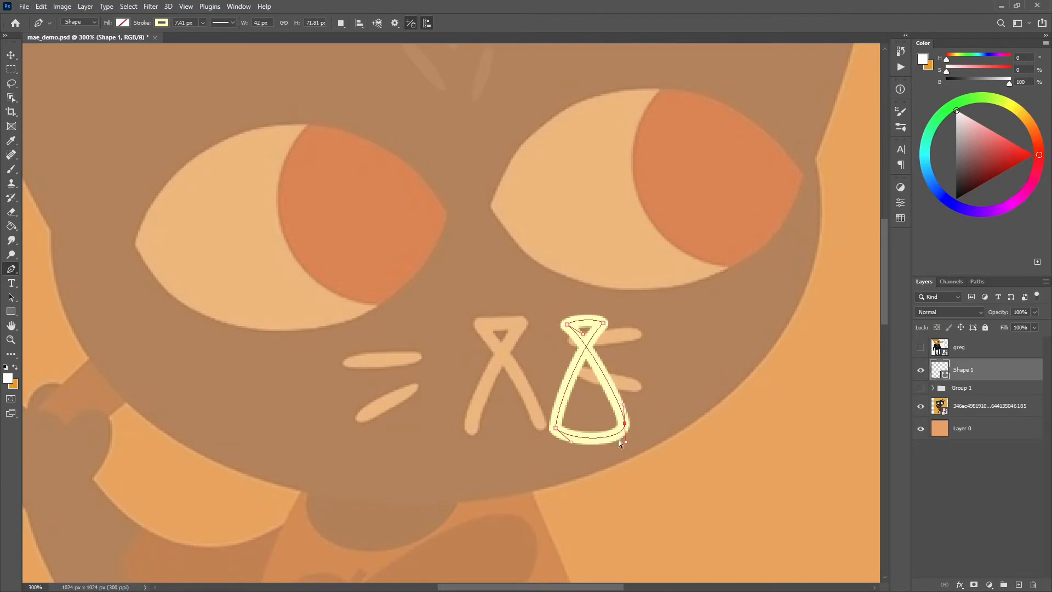
Delete the bottom segment joining the mouth shape's two lower endpoints, reopening the path
{"action": "left_click", "coordinate": [649, 400], "text": "ctrl"}
{"action": "left_click", "coordinate": [600, 438], "text": "ctrl"}
{"action": "key", "text": "Delete"}
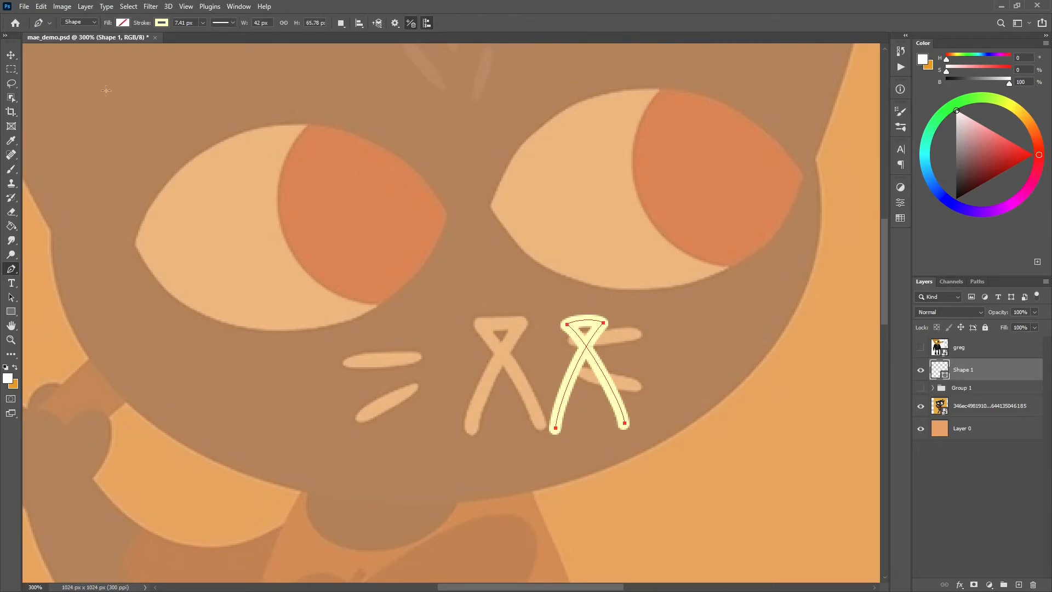
Move the mouth shape back over the original mouth and set its stroke width to 8 px
{"action": "left_click", "coordinate": [10, 55]}
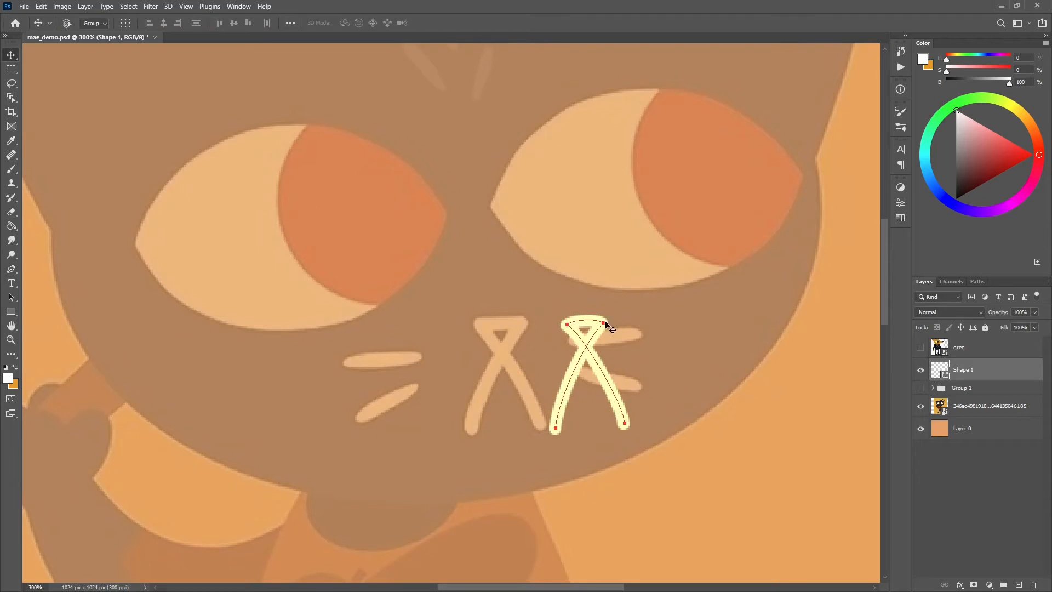
{"action": "left_click_drag", "start_coordinate": [601, 328], "coordinate": [518, 327]}
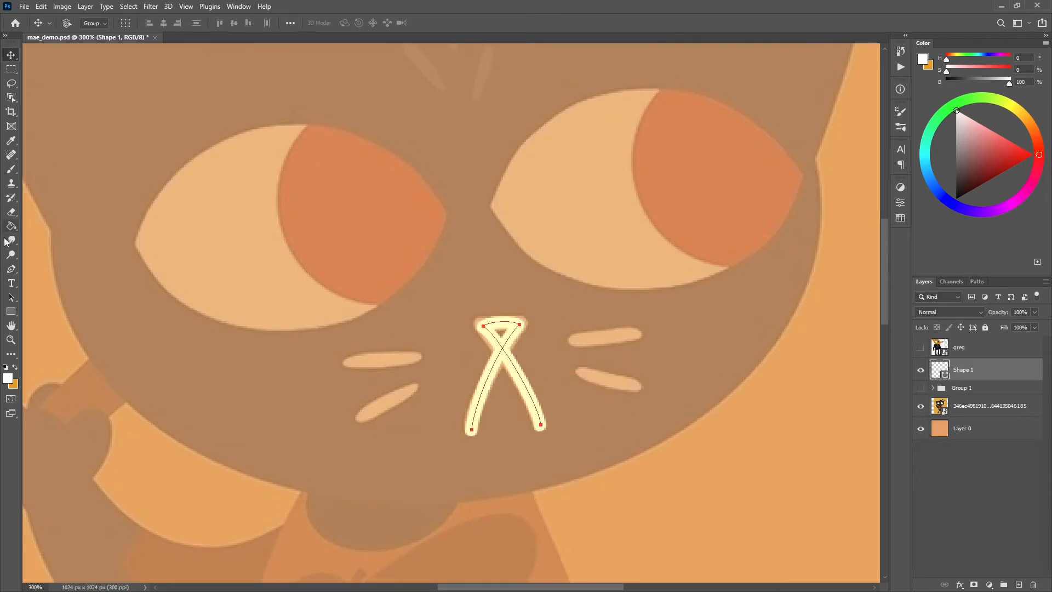
{"action": "left_click", "coordinate": [12, 271]}
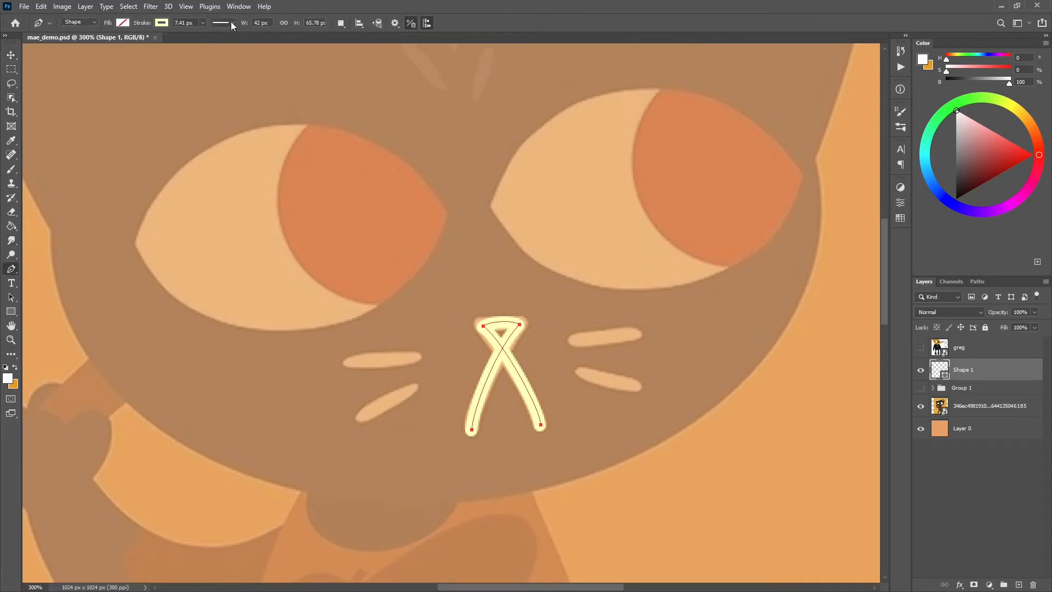
{"action": "left_click", "coordinate": [181, 23]}
{"action": "type", "text": "8"}
{"action": "key", "text": "Return"}
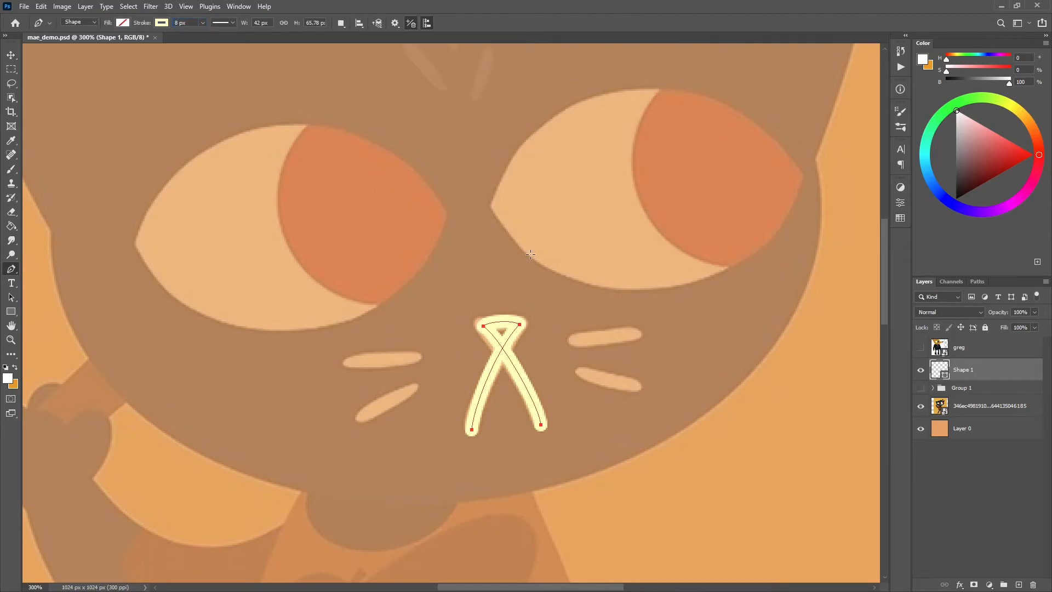
{"action": "key", "text": "Return"}
Examine the traced mouth against the whole cat at several magnifications
{"action": "key", "text": "ctrl+minus"}
{"action": "key", "text": "ctrl+minus"}
{"action": "key", "text": "ctrl+minus"}
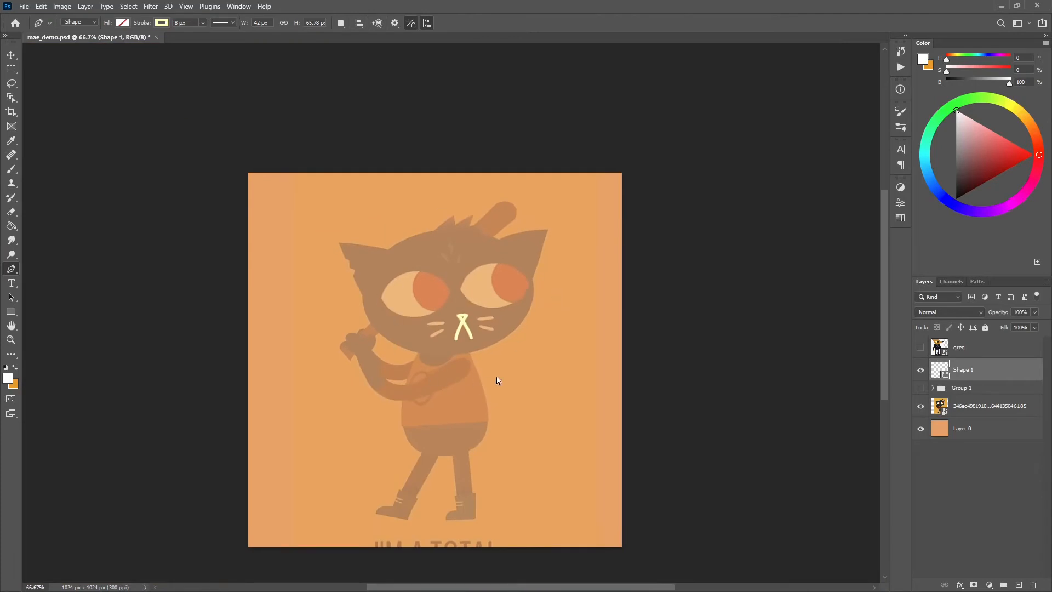
{"action": "key", "text": "ctrl+plus"}
{"action": "key", "text": "ctrl+plus"}
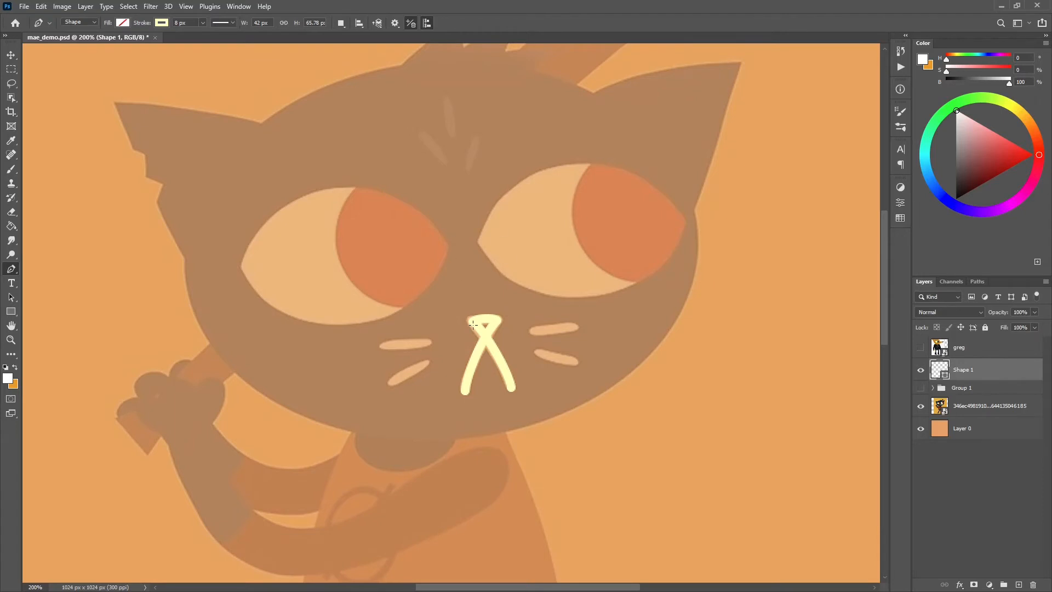
{"action": "key", "text": "ctrl+minus"}
{"action": "key", "text": "ctrl+minus"}
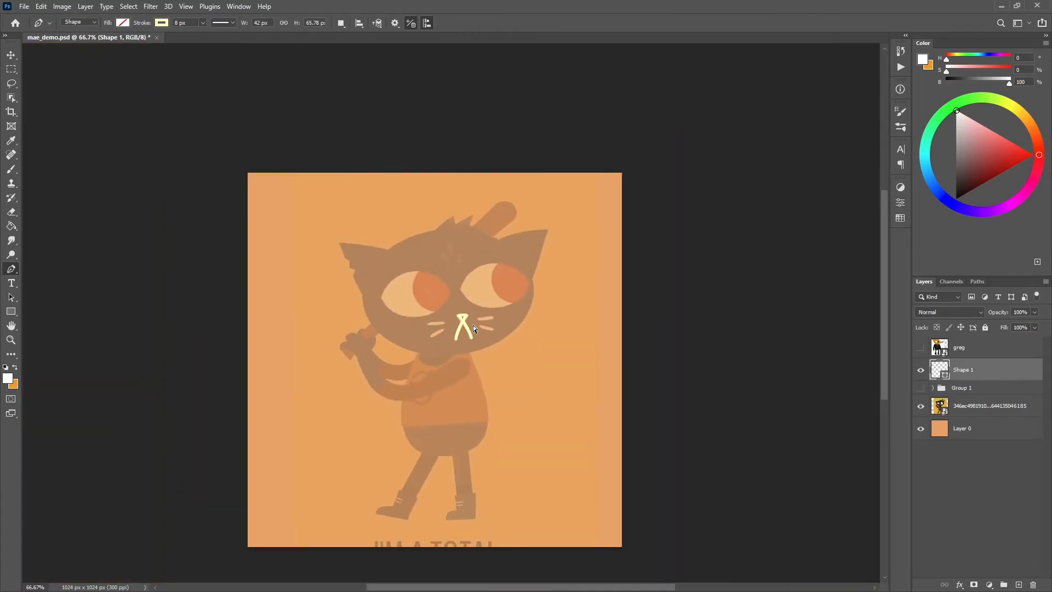
{"action": "key", "text": "ctrl+plus"}
Compare the mouth with Group 1 shown and hidden, and check the original cat artwork by toggling its layer
{"action": "left_click", "coordinate": [921, 388]}
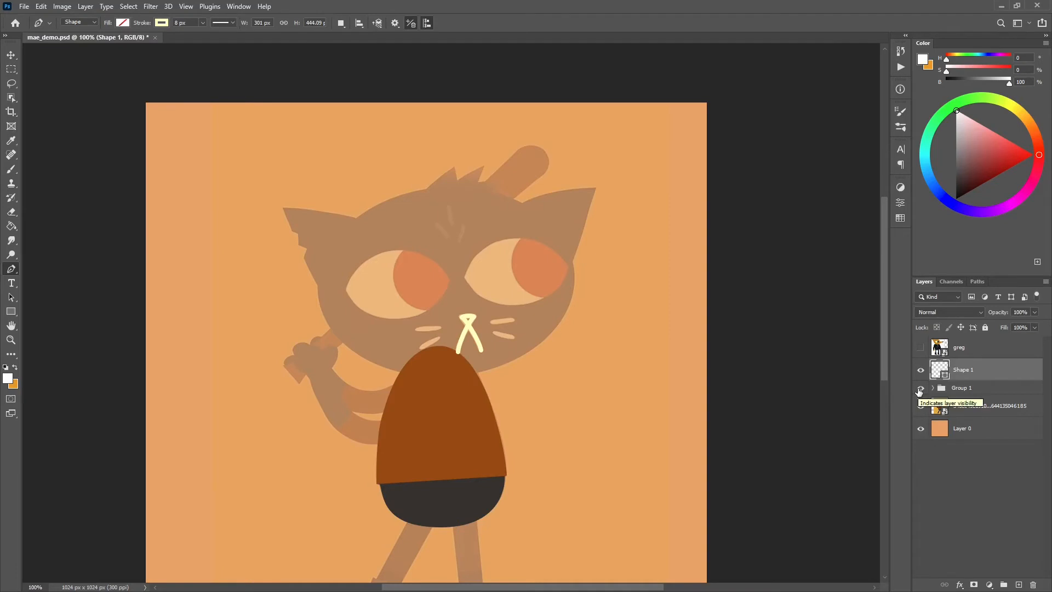
{"action": "left_click", "coordinate": [921, 388]}
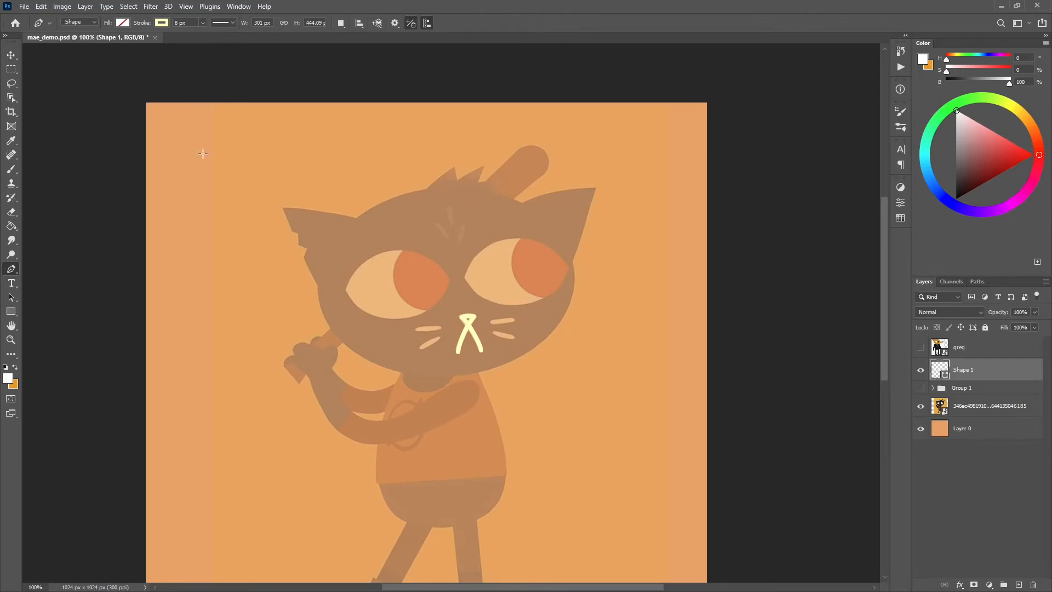
{"action": "scroll", "coordinate": [395, 483], "scroll_direction": "down", "scroll_amount": 3}
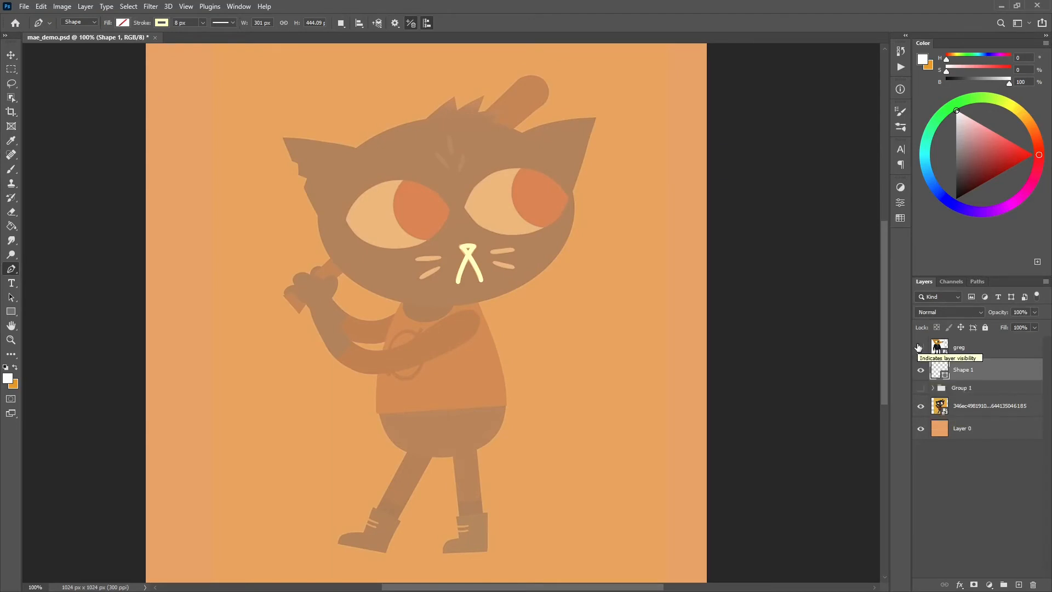
{"action": "left_click", "coordinate": [921, 406]}
{"action": "left_click", "coordinate": [922, 406]}
{"action": "key", "text": "ctrl+minus"}
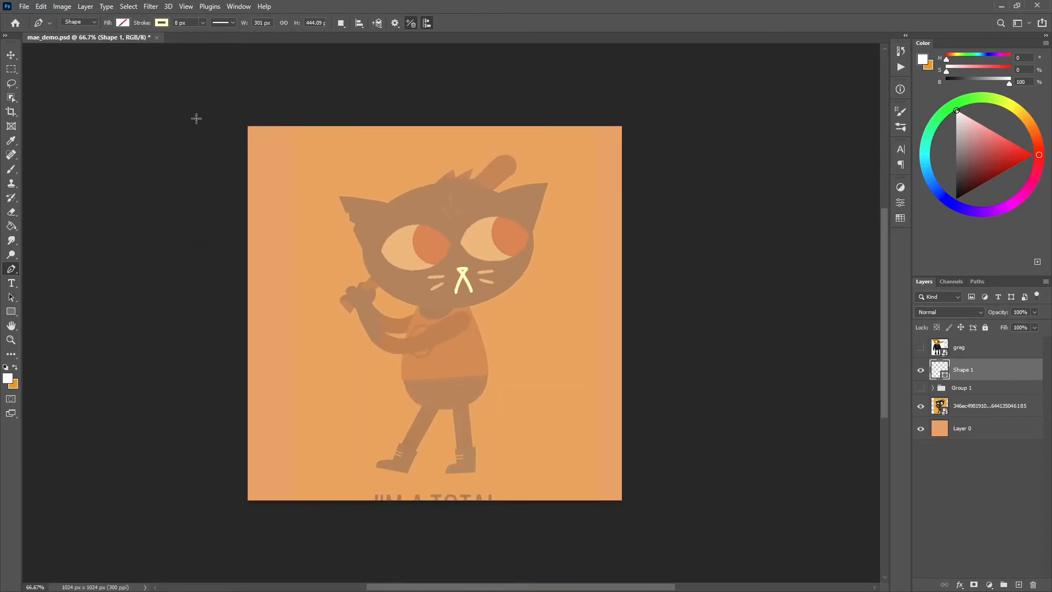
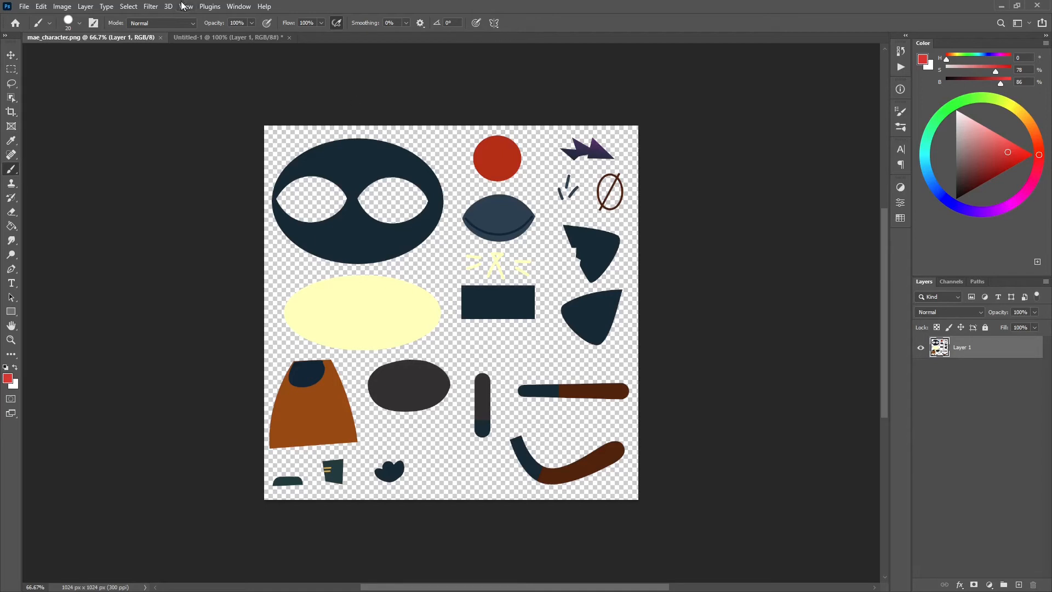
Switch to the Untitled-1 document and paint a solid red circle in the upper-left area of Layer 1 with the brush
{"action": "left_click", "coordinate": [197, 38]}
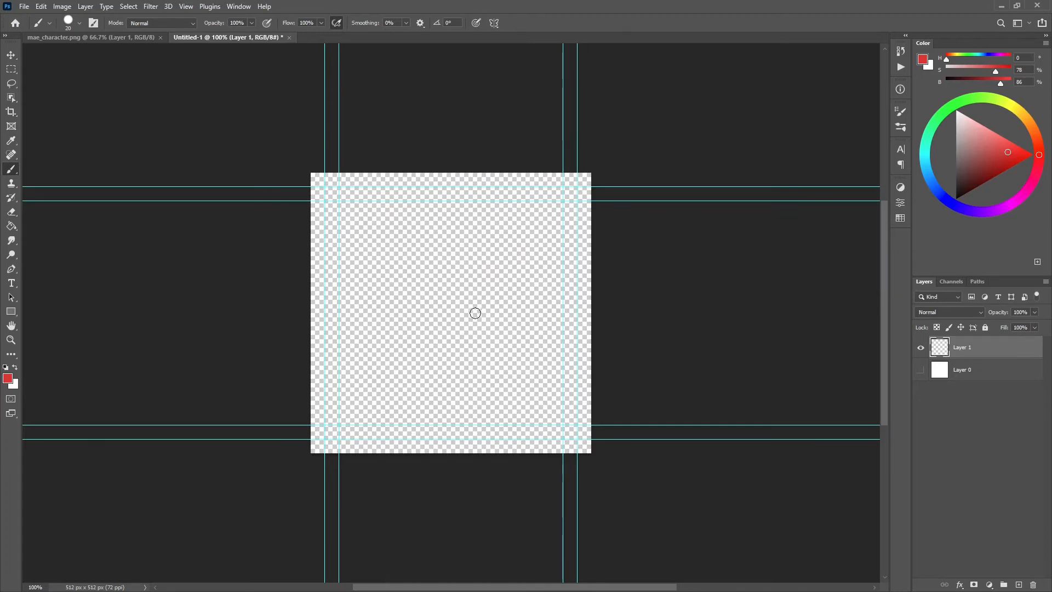
{"action": "key", "text": "ctrl"}
{"action": "key", "text": "ctrl+plus"}
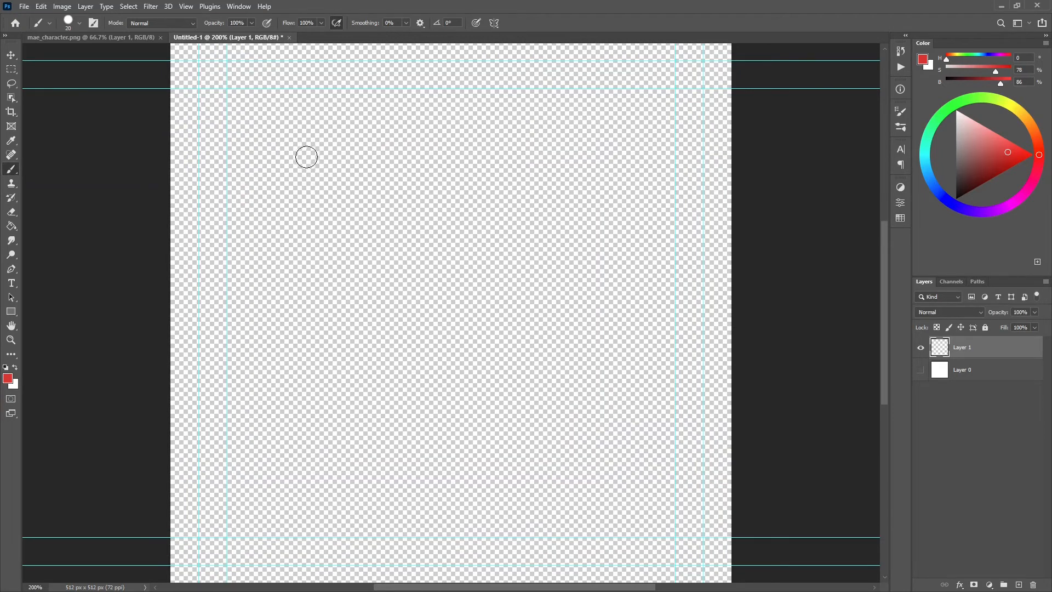
{"action": "mouse_move", "coordinate": [313, 160]}
{"action": "left_mouse_down"}
{"action": "mouse_move", "coordinate": [291, 191]}
{"action": "mouse_move", "coordinate": [310, 164]}
{"action": "mouse_move", "coordinate": [329, 219]}
{"action": "mouse_move", "coordinate": [266, 172]}
{"action": "mouse_move", "coordinate": [354, 244]}
{"action": "mouse_move", "coordinate": [304, 181]}
{"action": "mouse_move", "coordinate": [348, 224]}
{"action": "left_mouse_up"}
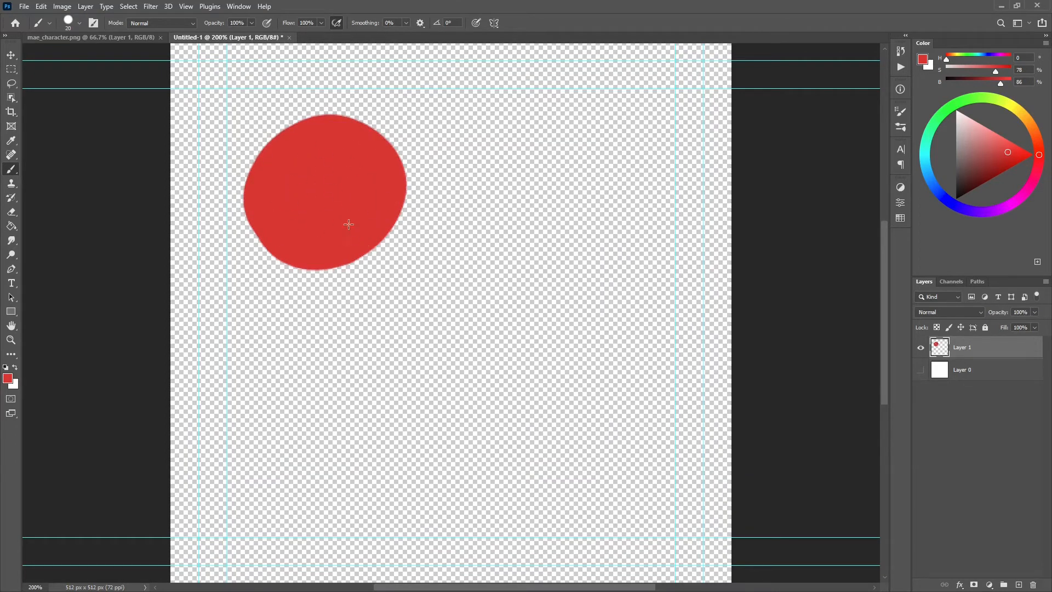
{"action": "mouse_move", "coordinate": [253, 231]}
{"action": "left_mouse_down"}
{"action": "mouse_move", "coordinate": [258, 241]}
{"action": "mouse_move", "coordinate": [387, 178]}
{"action": "left_mouse_up"}
{"action": "mouse_move", "coordinate": [251, 215]}
{"action": "left_mouse_down"}
{"action": "mouse_move", "coordinate": [291, 245]}
{"action": "mouse_move", "coordinate": [359, 238]}
{"action": "mouse_move", "coordinate": [331, 170]}
{"action": "mouse_move", "coordinate": [332, 249]}
{"action": "mouse_move", "coordinate": [278, 209]}
{"action": "mouse_move", "coordinate": [301, 133]}
{"action": "mouse_move", "coordinate": [327, 132]}
{"action": "mouse_move", "coordinate": [258, 234]}
{"action": "mouse_move", "coordinate": [280, 160]}
{"action": "mouse_move", "coordinate": [363, 252]}
{"action": "left_mouse_up"}
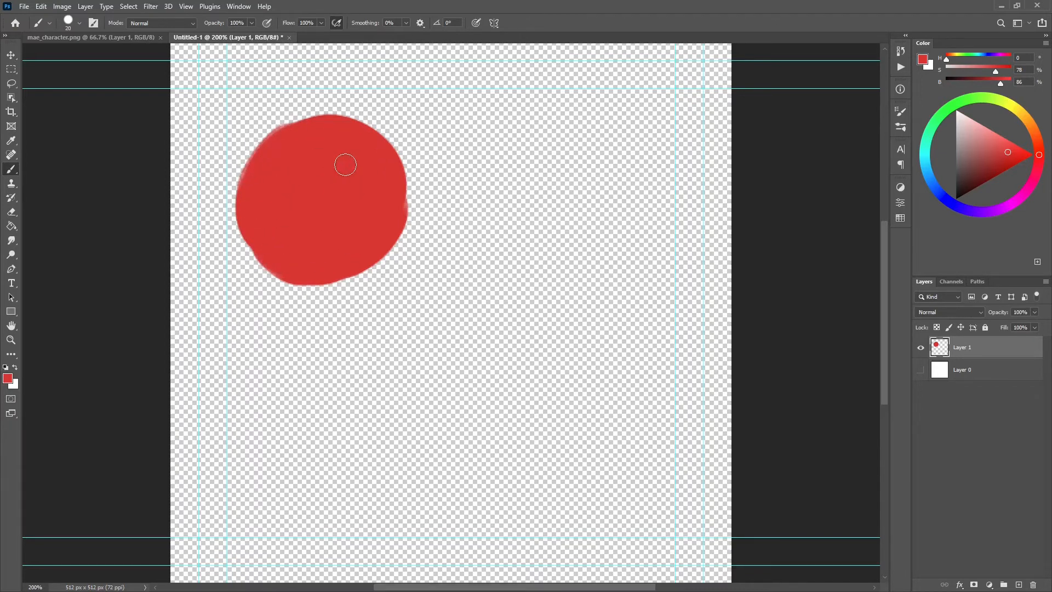
Choose the Eraser - Hard Transparent preset and erase a vertical notch into the bottom edge of the red circle
{"action": "left_click", "coordinate": [48, 23]}
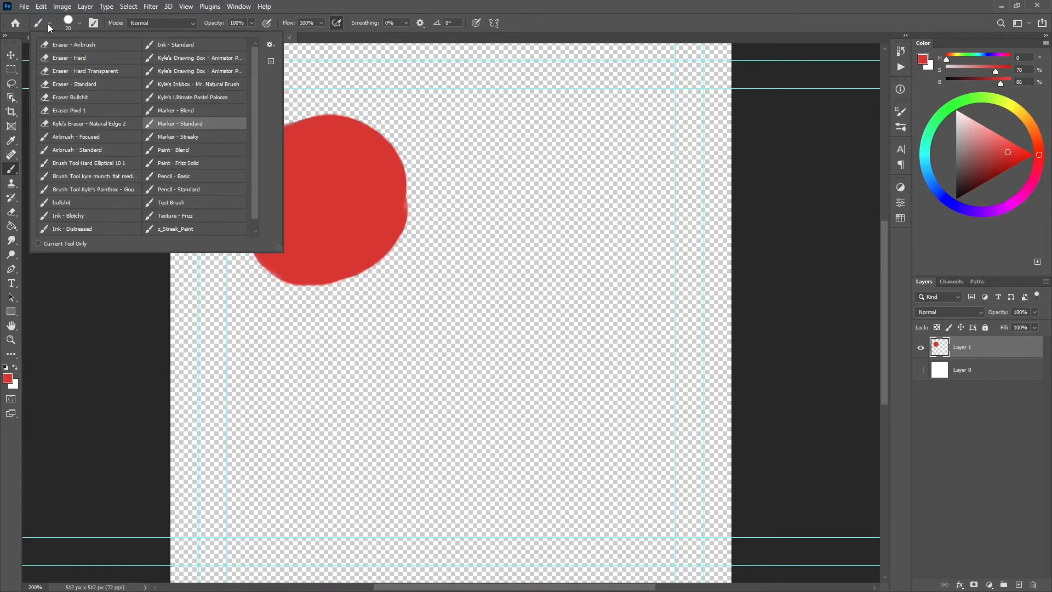
{"action": "left_click", "coordinate": [111, 72]}
{"action": "left_click", "coordinate": [525, 22]}
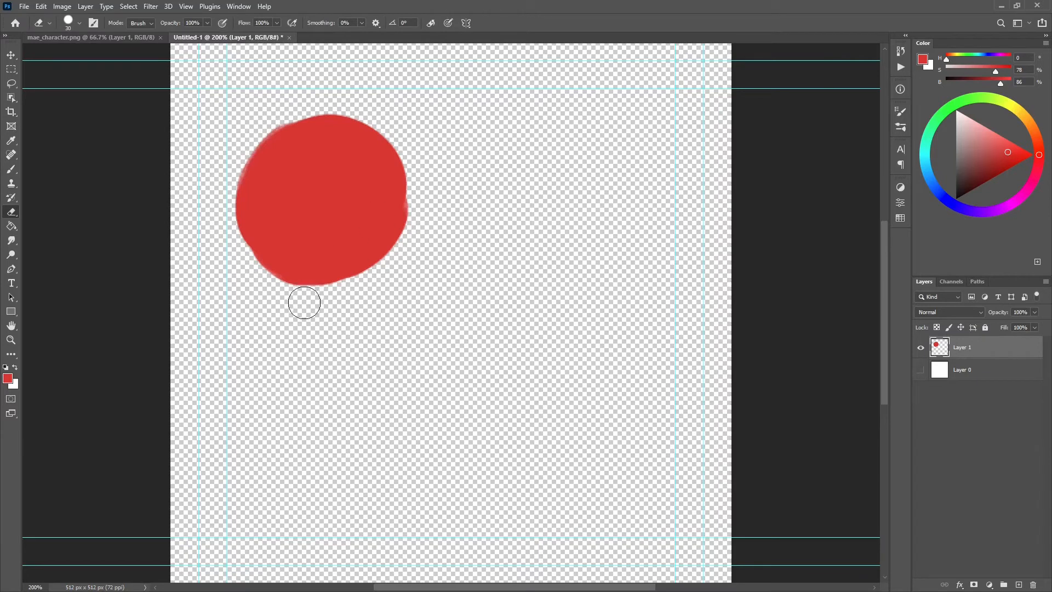
{"action": "mouse_move", "coordinate": [307, 267]}
{"action": "left_mouse_down"}
{"action": "mouse_move", "coordinate": [306, 310]}
{"action": "mouse_move", "coordinate": [307, 233]}
{"action": "left_mouse_up"}
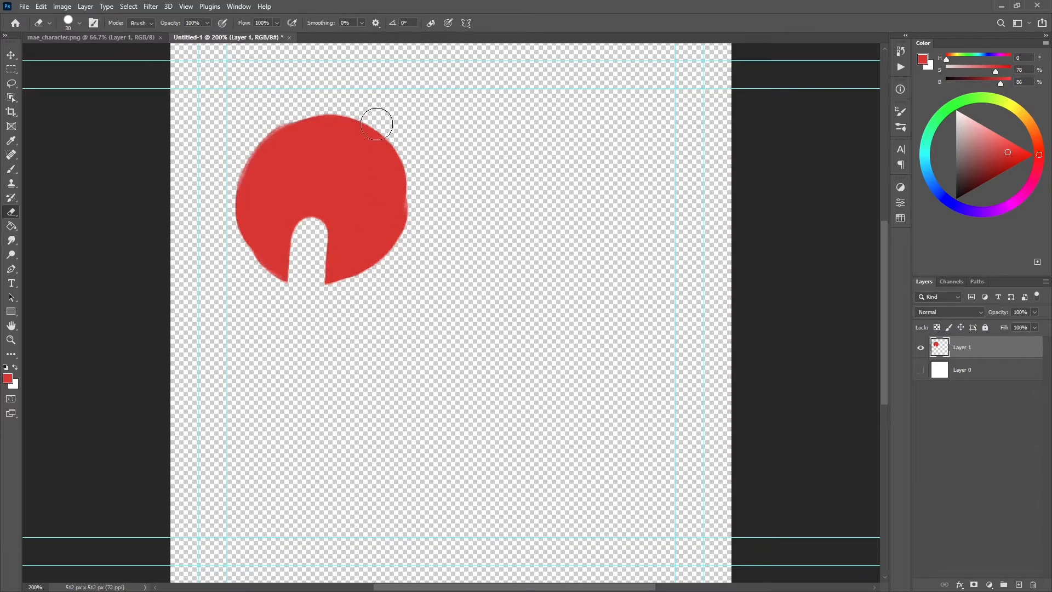
Erase a bite from the red circle's upper-right edge and paint a second solid red circle in the lower-right area with the Ink - Standard brush
{"action": "mouse_move", "coordinate": [376, 120]}
{"action": "left_mouse_down"}
{"action": "mouse_move", "coordinate": [397, 155]}
{"action": "mouse_move", "coordinate": [367, 121]}
{"action": "left_mouse_up"}
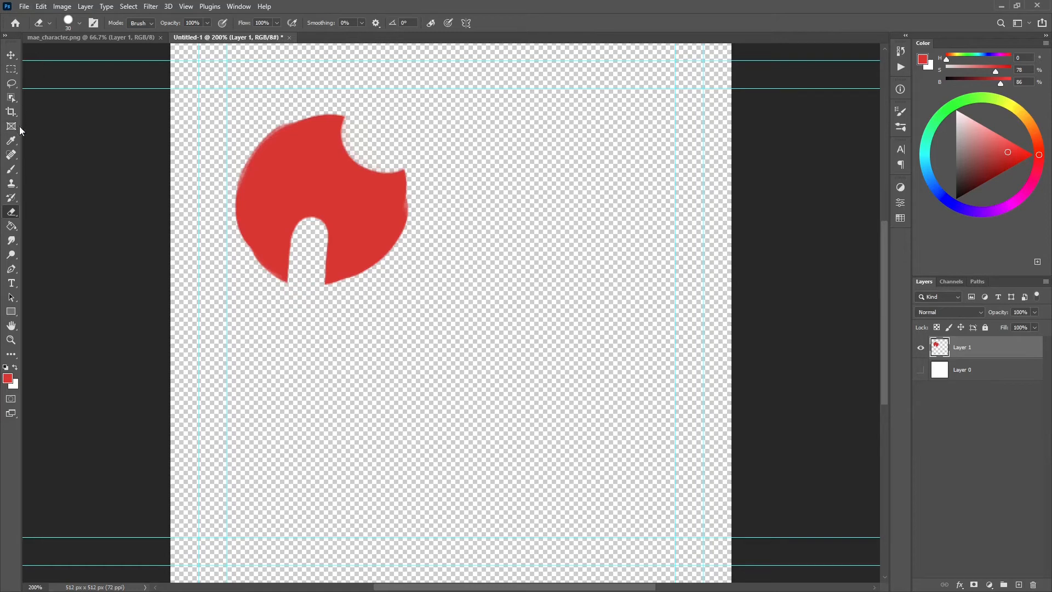
{"action": "left_click", "coordinate": [12, 169]}
{"action": "left_click", "coordinate": [49, 23]}
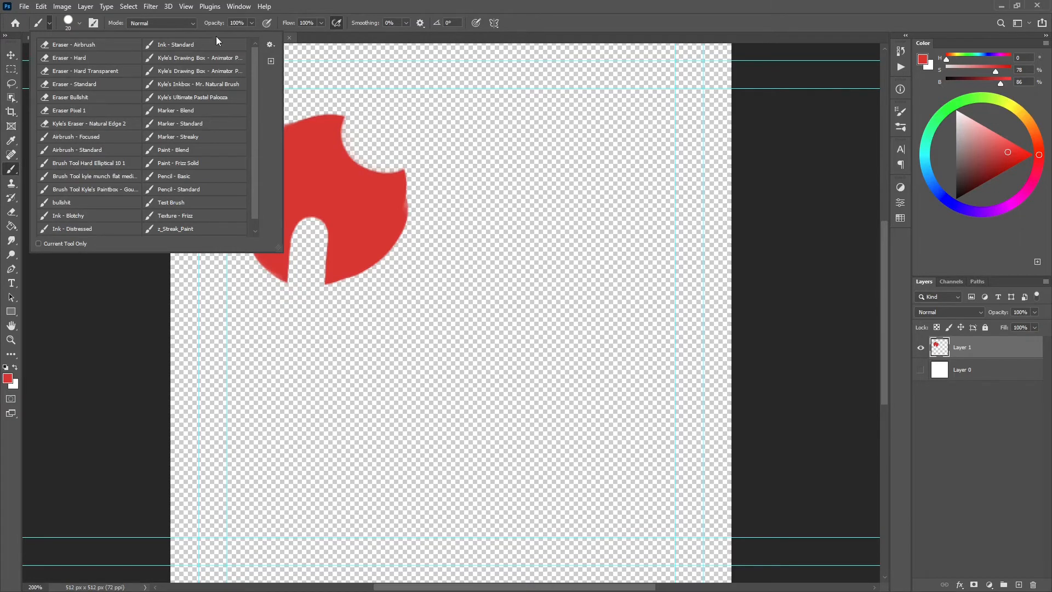
{"action": "left_click", "coordinate": [225, 48]}
{"action": "left_click", "coordinate": [544, 25]}
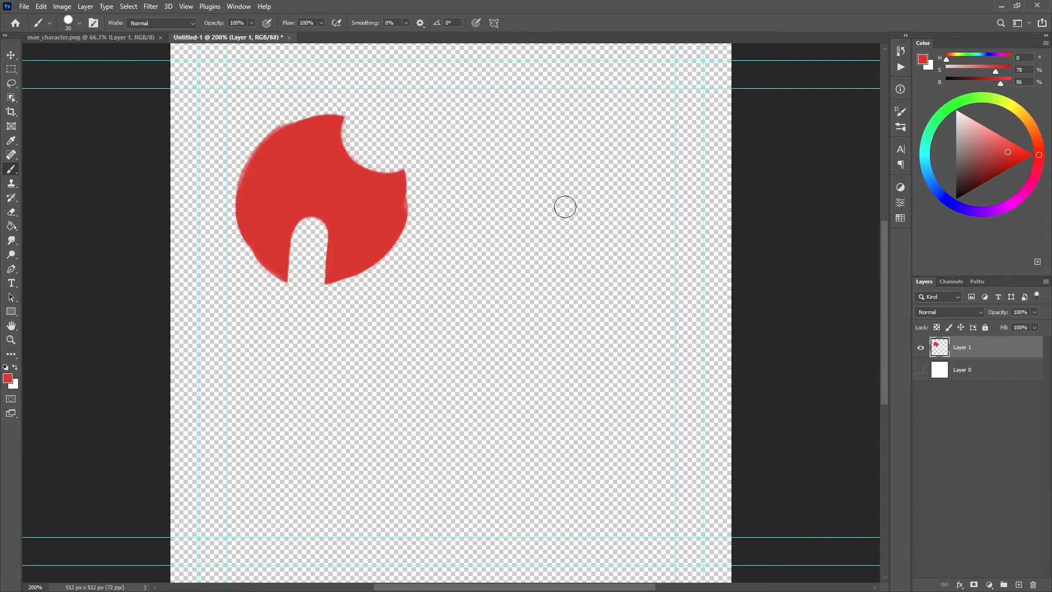
{"action": "left_click_drag", "start_coordinate": [593, 361], "coordinate": [544, 282]}
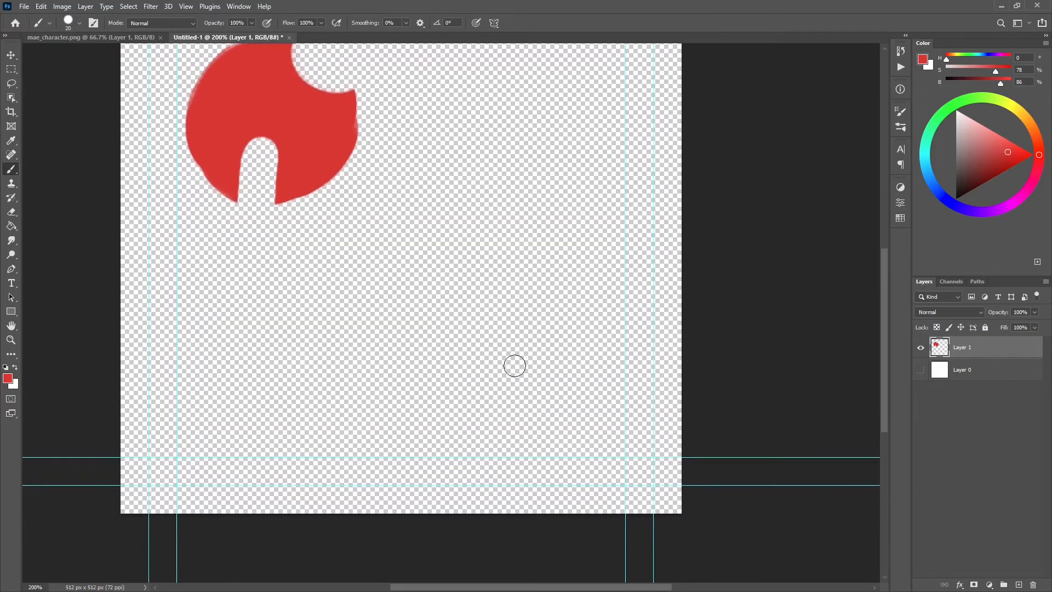
{"action": "mouse_move", "coordinate": [527, 331]}
{"action": "left_mouse_down"}
{"action": "mouse_move", "coordinate": [500, 422]}
{"action": "mouse_move", "coordinate": [479, 384]}
{"action": "mouse_move", "coordinate": [582, 379]}
{"action": "mouse_move", "coordinate": [584, 353]}
{"action": "mouse_move", "coordinate": [527, 392]}
{"action": "mouse_move", "coordinate": [529, 351]}
{"action": "mouse_move", "coordinate": [550, 365]}
{"action": "mouse_move", "coordinate": [510, 318]}
{"action": "mouse_move", "coordinate": [583, 400]}
{"action": "left_mouse_up"}
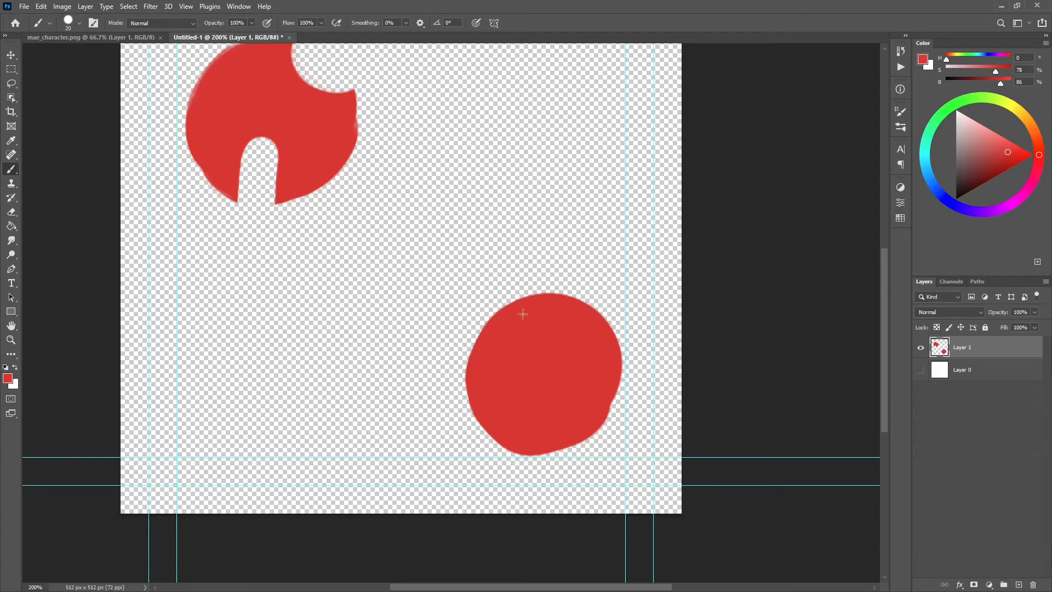
{"action": "left_click_drag", "start_coordinate": [522, 314], "coordinate": [564, 418]}
Choose the Eraser - Hard preset and erase a rounded bite from the upper-right edge of the second red circle
{"action": "left_click", "coordinate": [41, 24]}
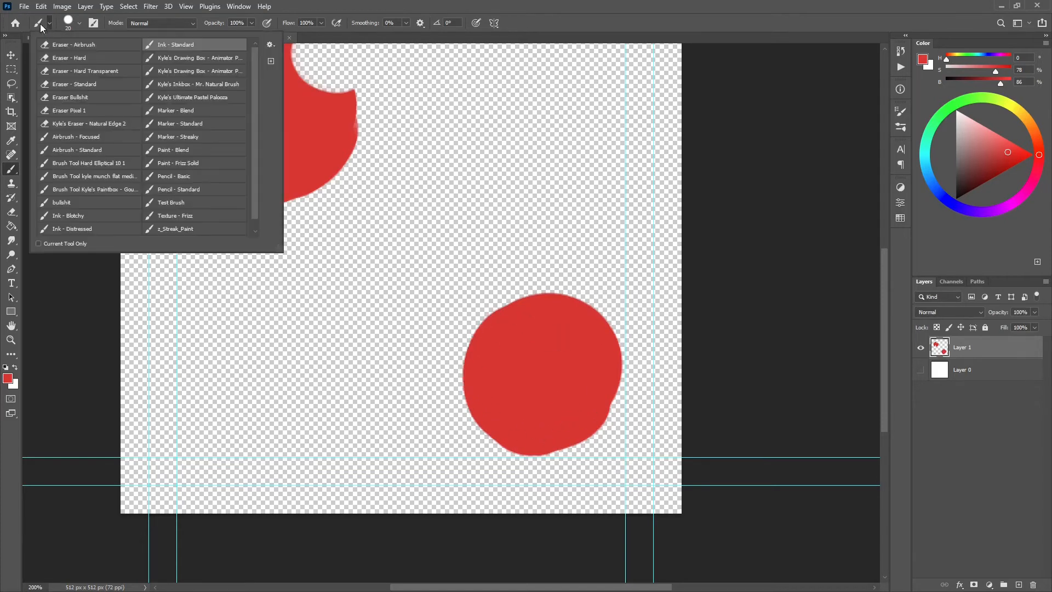
{"action": "left_click", "coordinate": [111, 59]}
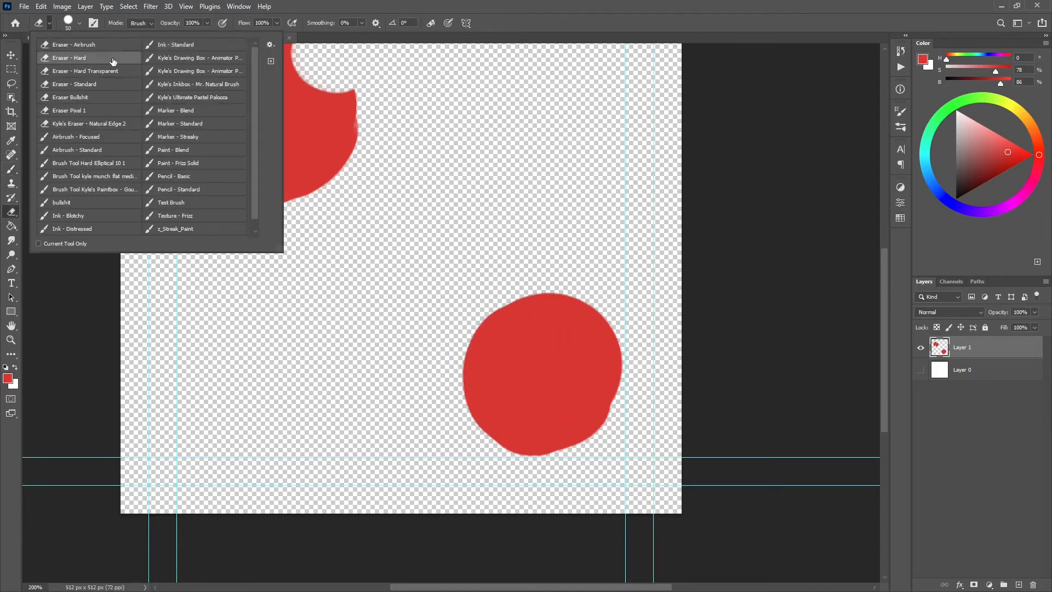
{"action": "left_click", "coordinate": [564, 25]}
{"action": "left_click_drag", "start_coordinate": [594, 268], "coordinate": [600, 293]}
Reduce the eraser size to 9 px and erase a slightly slanted band across the lower part of the second circle
{"action": "key", "text": "bracketleft"}
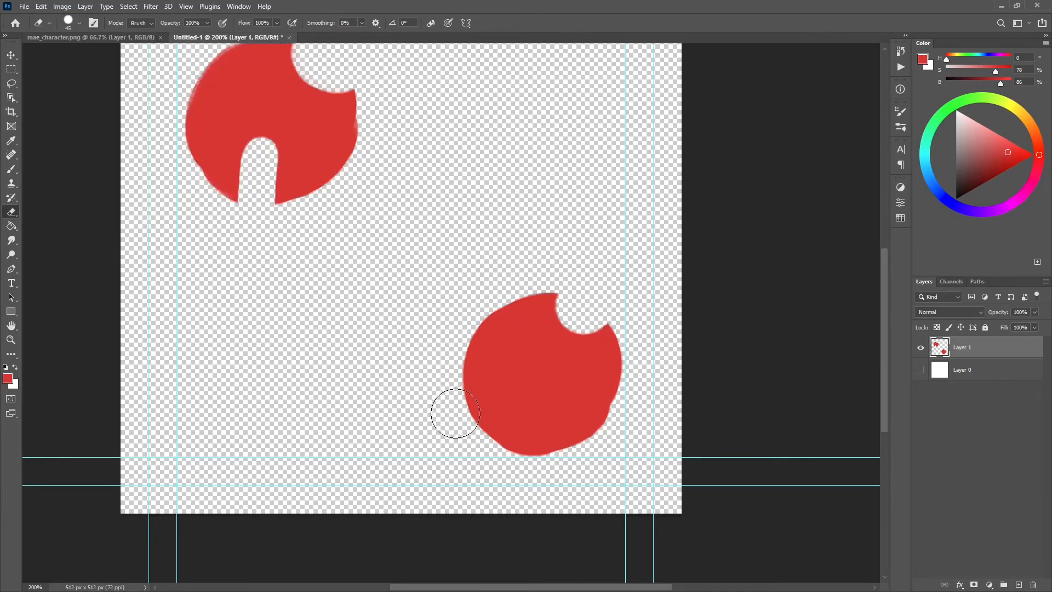
{"action": "key", "text": "bracketleft"}
{"action": "key", "text": "bracketleft"}
{"action": "key", "text": "bracketleft"}
{"action": "key", "text": "bracketleft"}
{"action": "key", "text": "bracketleft"}
{"action": "key", "text": "bracketleft"}
{"action": "key", "text": "bracketleft"}
{"action": "key", "text": "bracketleft"}
{"action": "key", "text": "bracketleft"}
{"action": "mouse_move", "coordinate": [454, 410]}
{"action": "left_mouse_down"}
{"action": "mouse_move", "coordinate": [599, 393]}
{"action": "mouse_move", "coordinate": [477, 408]}
{"action": "mouse_move", "coordinate": [614, 401]}
{"action": "mouse_move", "coordinate": [416, 412]}
{"action": "left_mouse_up"}
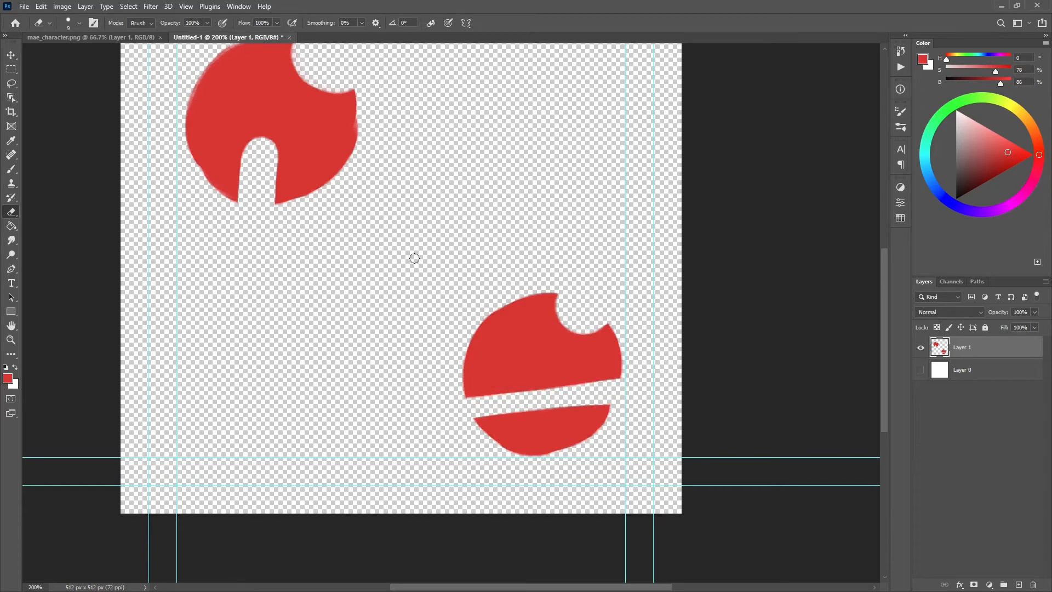
Start saving the Untitled-1 document under a new name on the Desktop, with PNG as the file type
{"action": "mouse_move", "coordinate": [498, 165]}
{"action": "left_mouse_down"}
{"action": "mouse_move", "coordinate": [503, 194]}
{"action": "mouse_move", "coordinate": [548, 244]}
{"action": "left_mouse_up"}
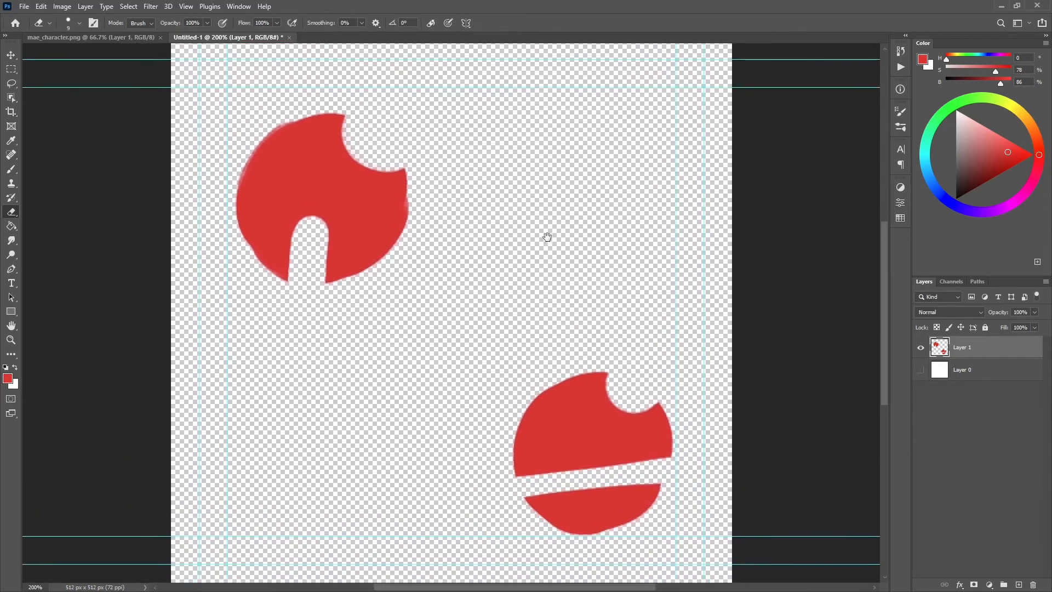
{"action": "left_click", "coordinate": [24, 6]}
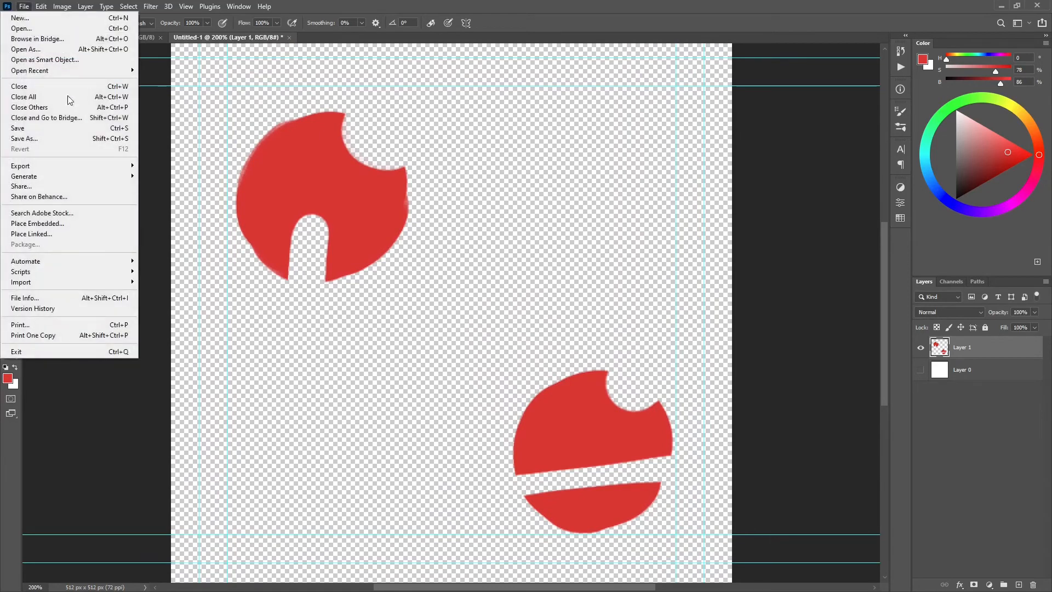
{"action": "left_click", "coordinate": [68, 138]}
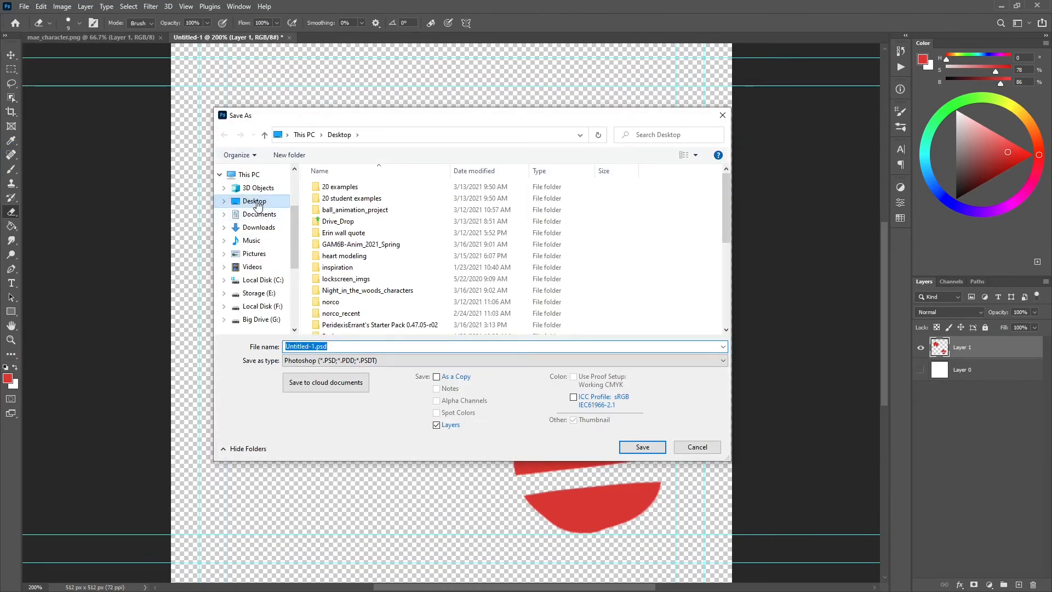
{"action": "left_click", "coordinate": [236, 197]}
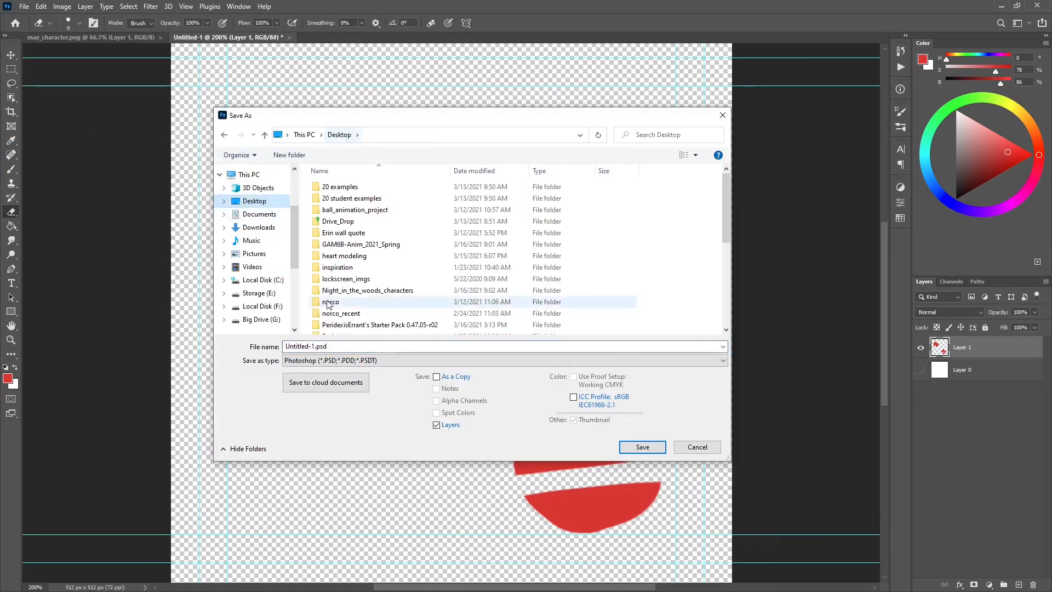
{"action": "left_click", "coordinate": [331, 360]}
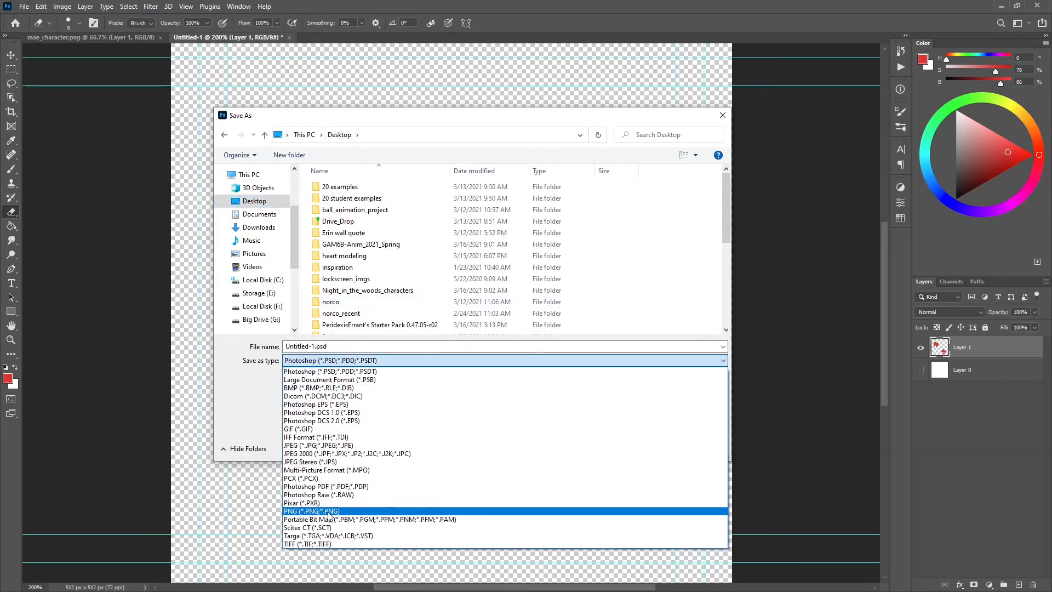
{"action": "left_click", "coordinate": [330, 511]}
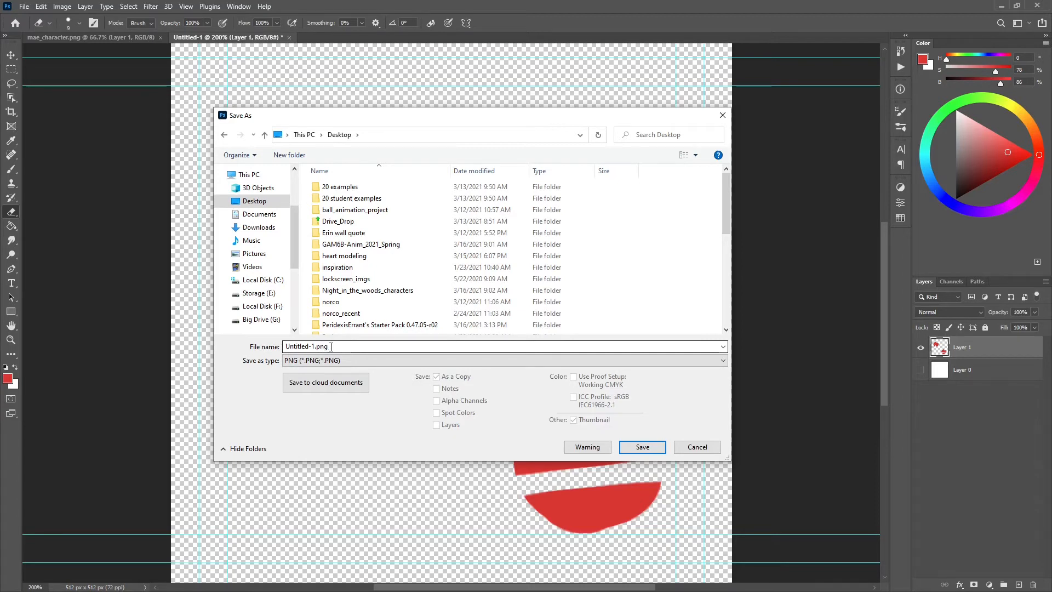
{"action": "left_click", "coordinate": [331, 360]}
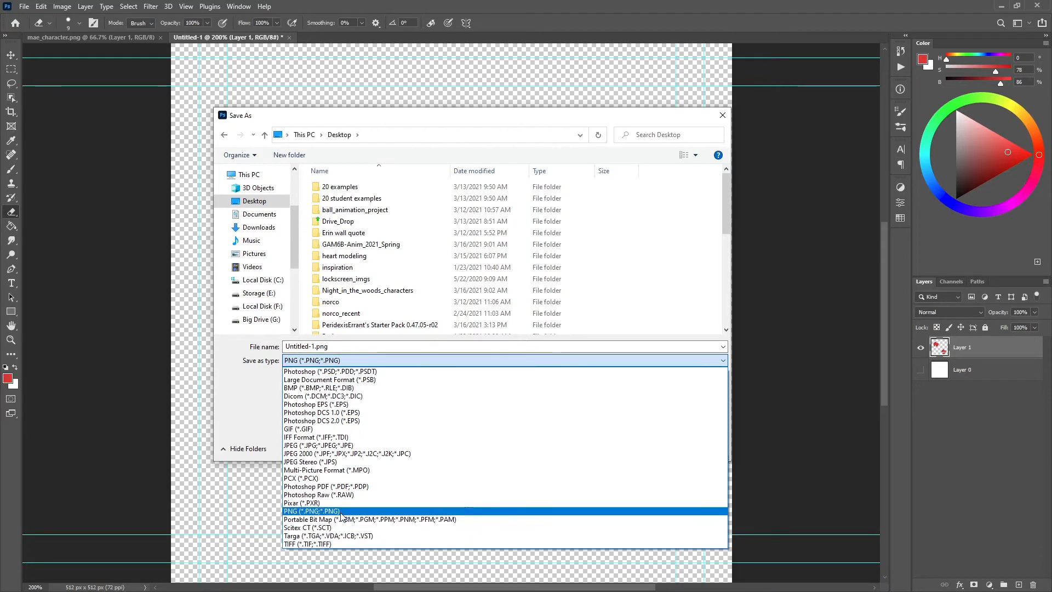
{"action": "left_click", "coordinate": [341, 511]}
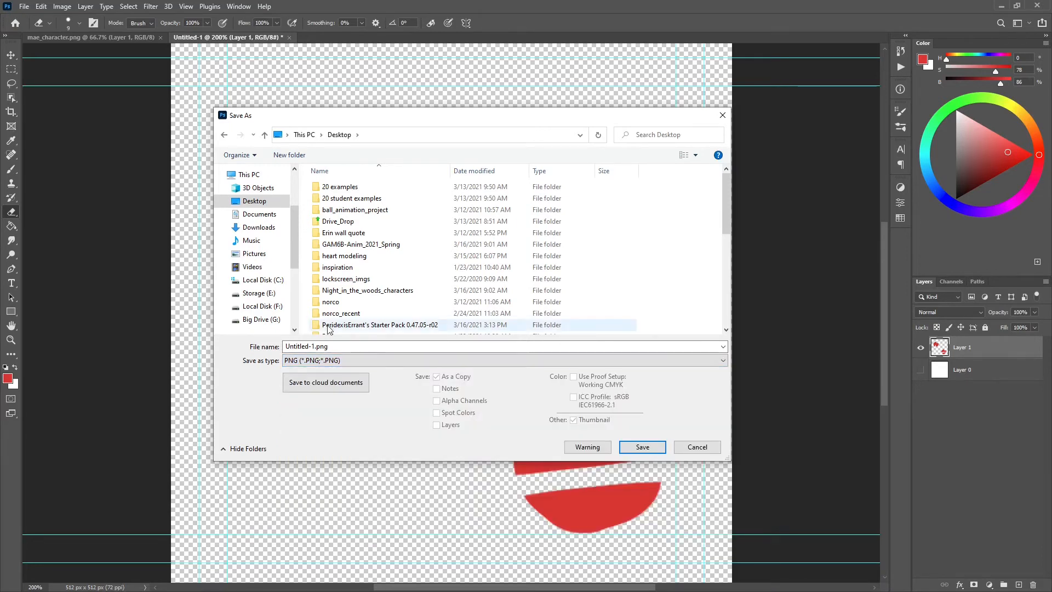
Name the file test_sheet.png and save it with the Large file size (Fastest saving) option
{"action": "left_click", "coordinate": [318, 346]}
{"action": "left_click_drag", "start_coordinate": [318, 345], "coordinate": [265, 348]}
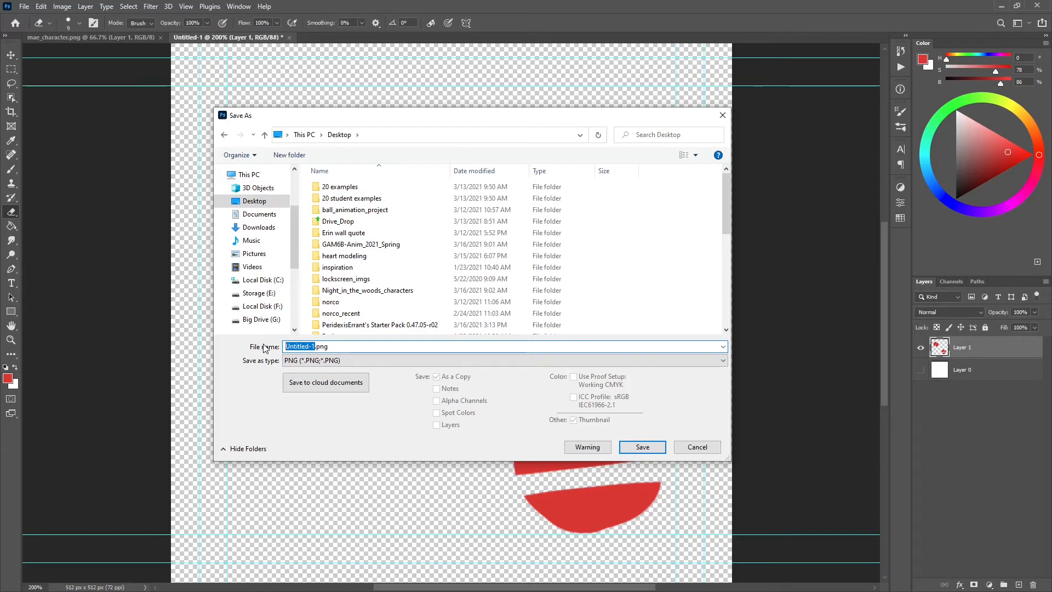
{"action": "type", "text": "test_sheet"}
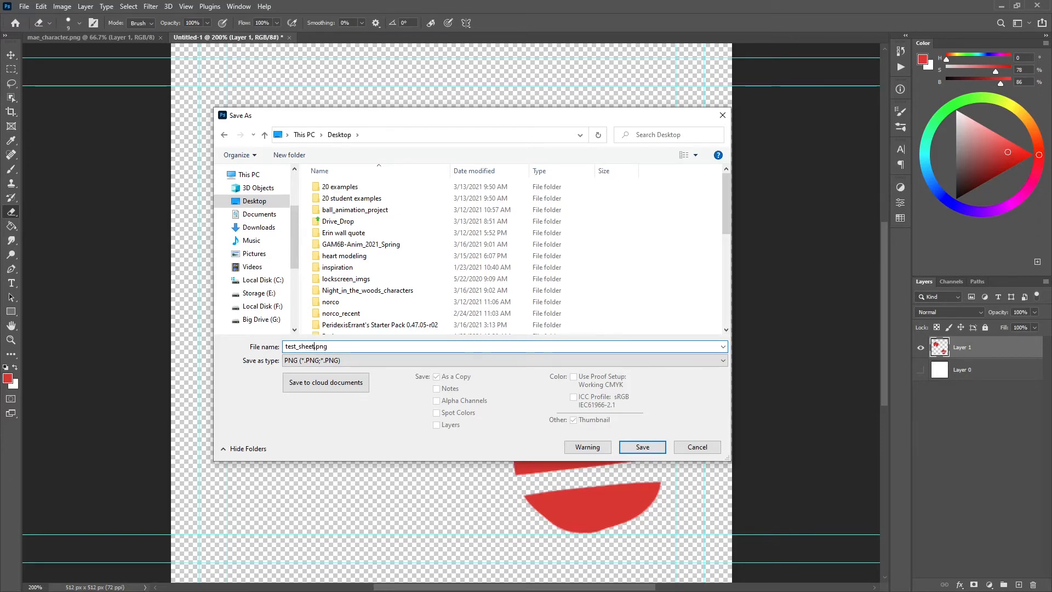
{"action": "key", "text": "Return"}
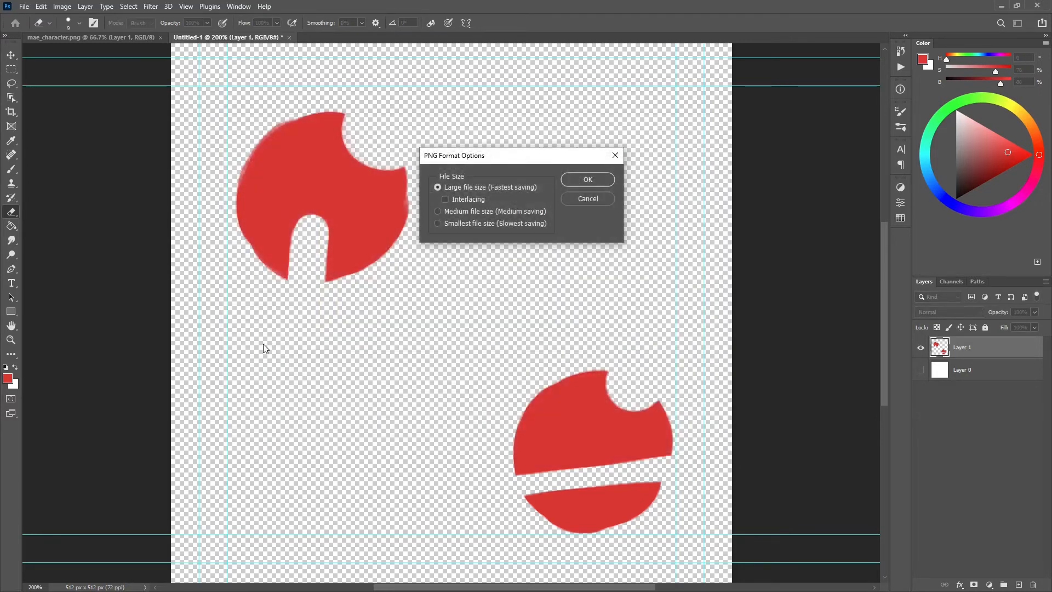
{"action": "left_click", "coordinate": [596, 179]}
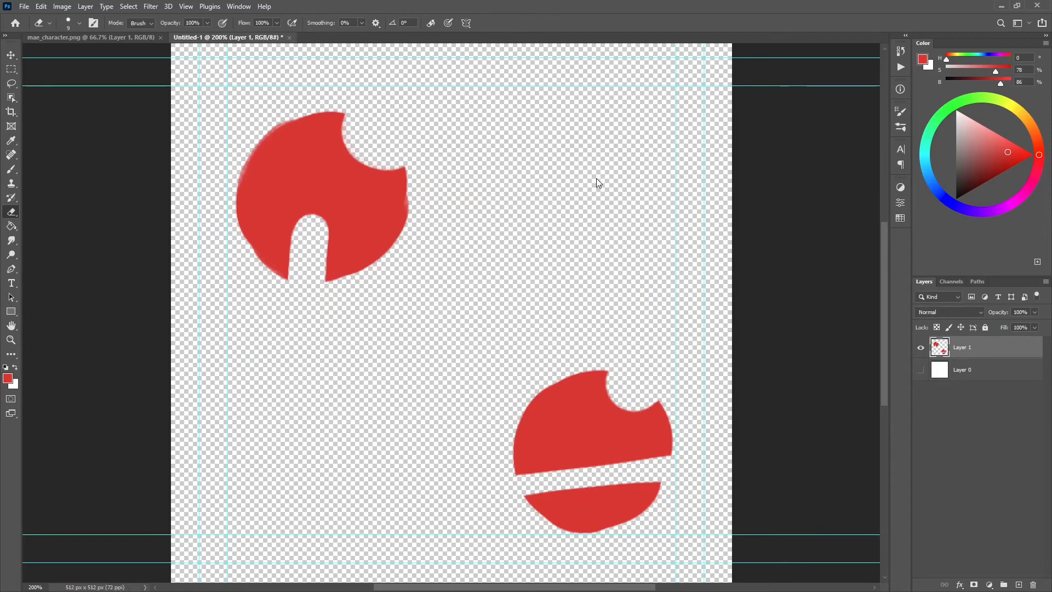
Show the mae_character.png sheet, switch to Unity, widen the Scene view and open the Import folder in Assets
{"action": "left_click", "coordinate": [115, 37]}
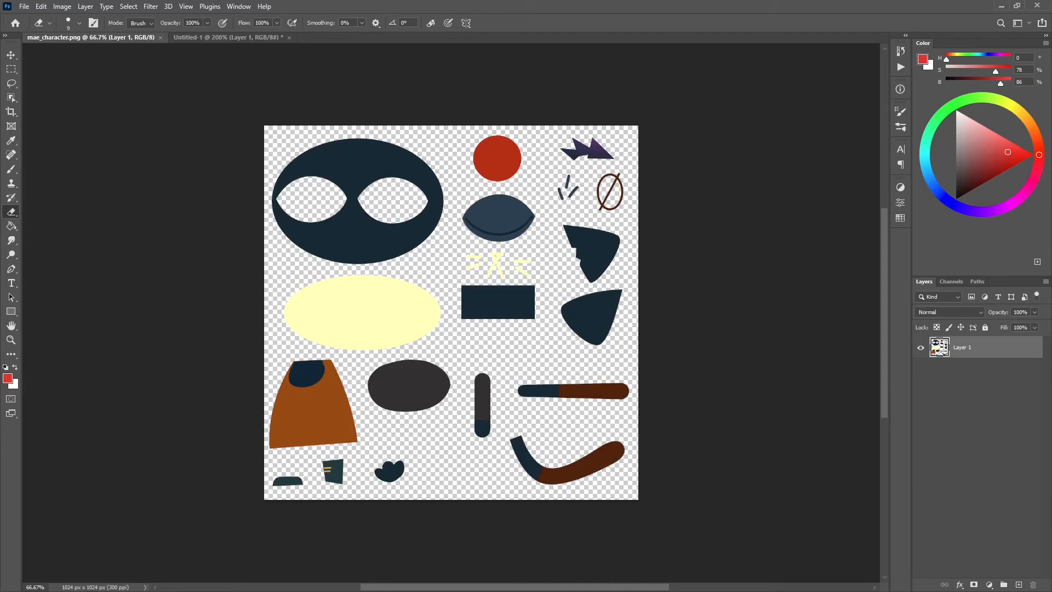
{"action": "key", "text": "alt+Tab"}
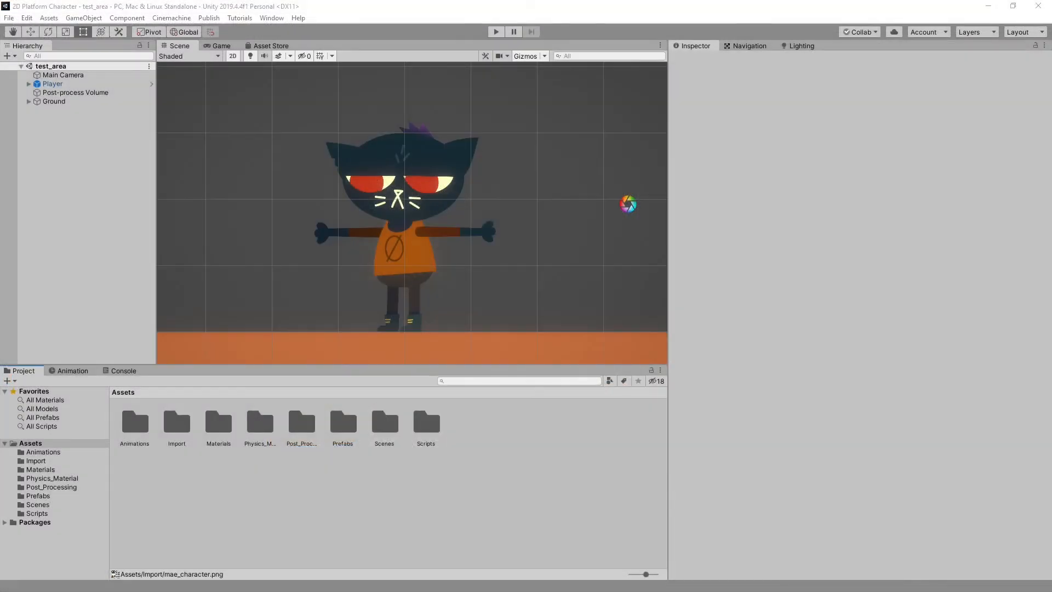
{"action": "left_click_drag", "start_coordinate": [669, 396], "coordinate": [791, 396]}
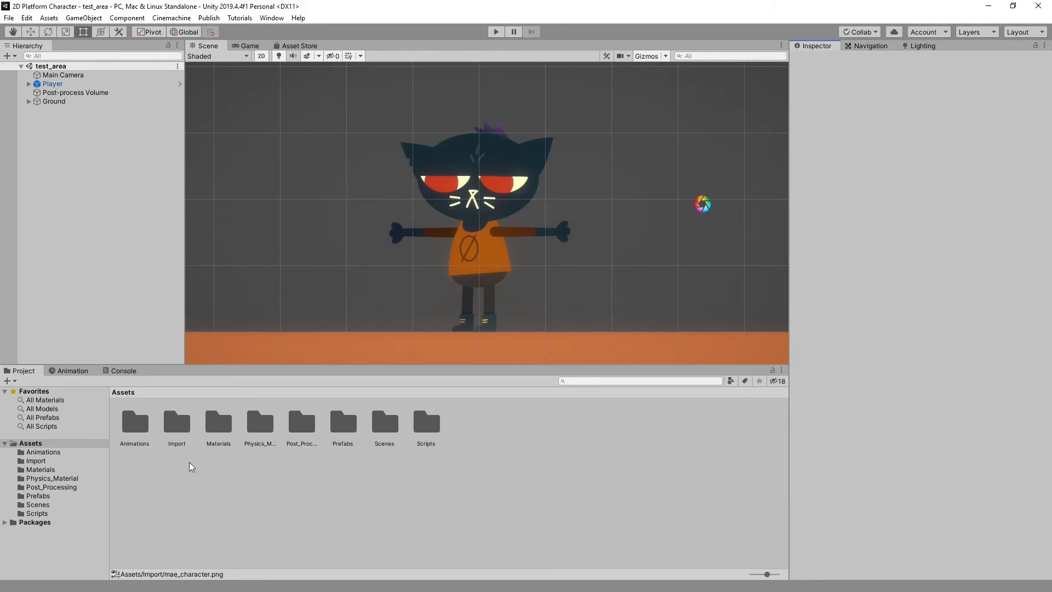
{"action": "left_click", "coordinate": [181, 427]}
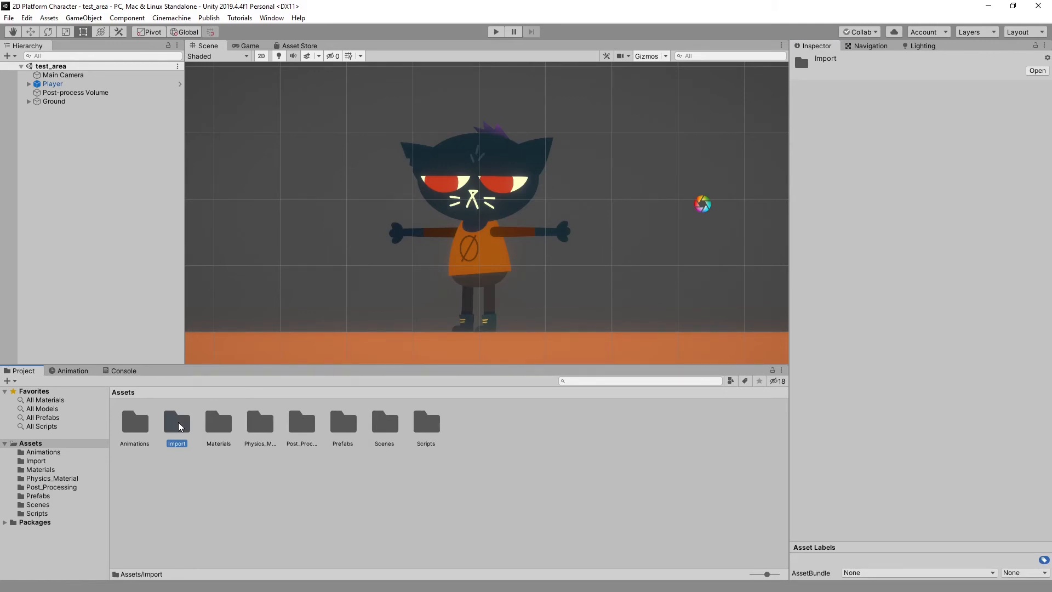
{"action": "double_click", "coordinate": [179, 427]}
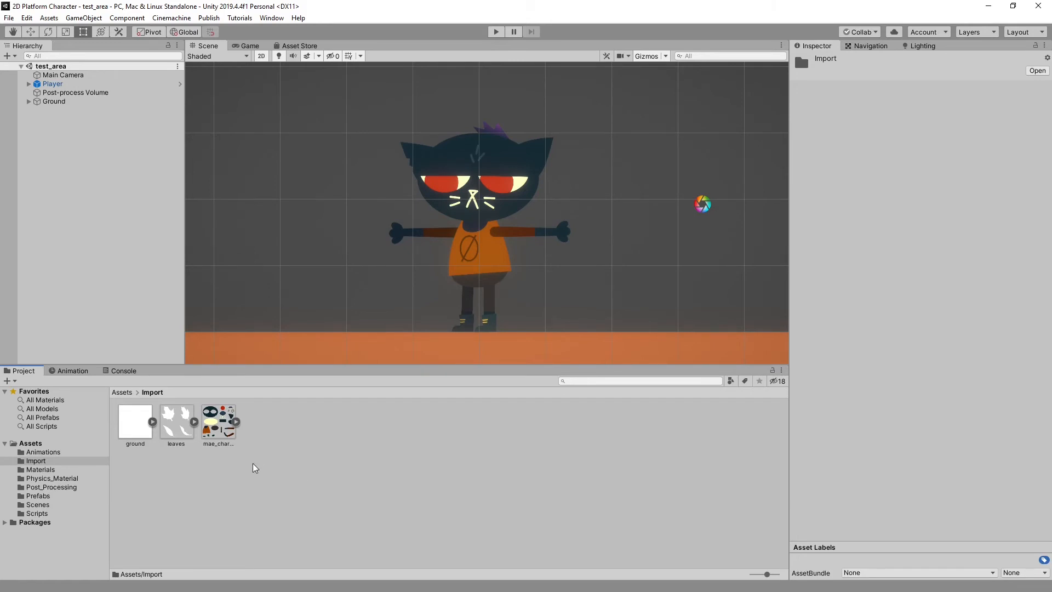
Examine the import settings and previews of the mae_character, leaves and ground textures
{"action": "left_click", "coordinate": [218, 425]}
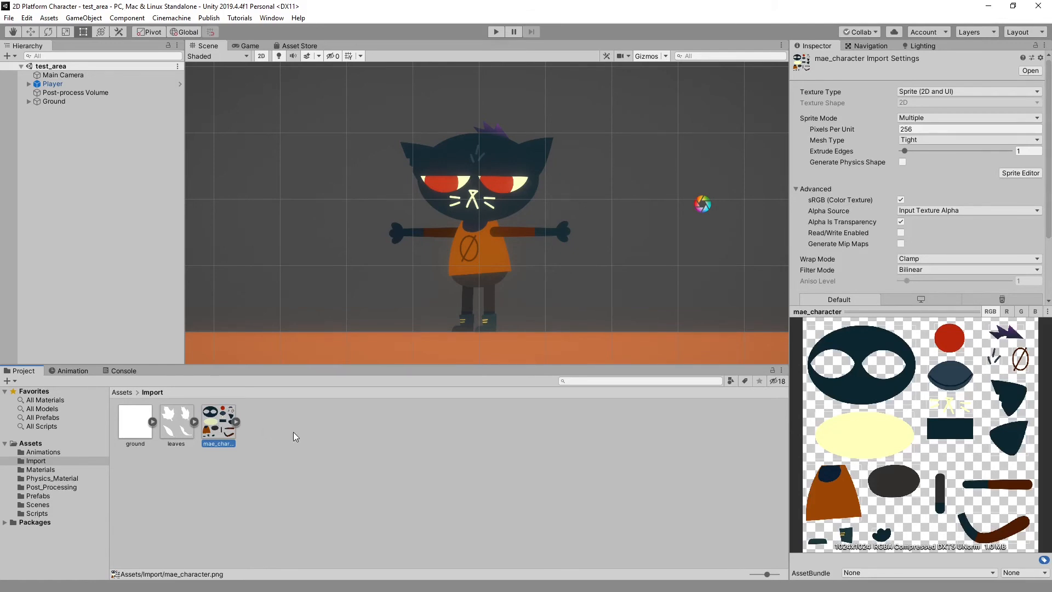
{"action": "left_click", "coordinate": [170, 428]}
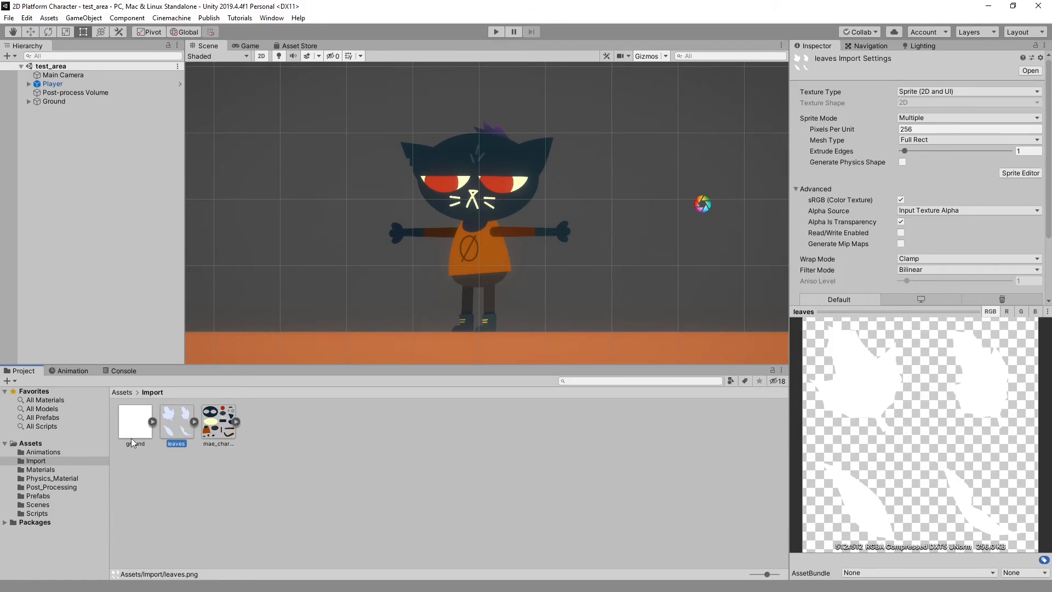
{"action": "left_click", "coordinate": [133, 418]}
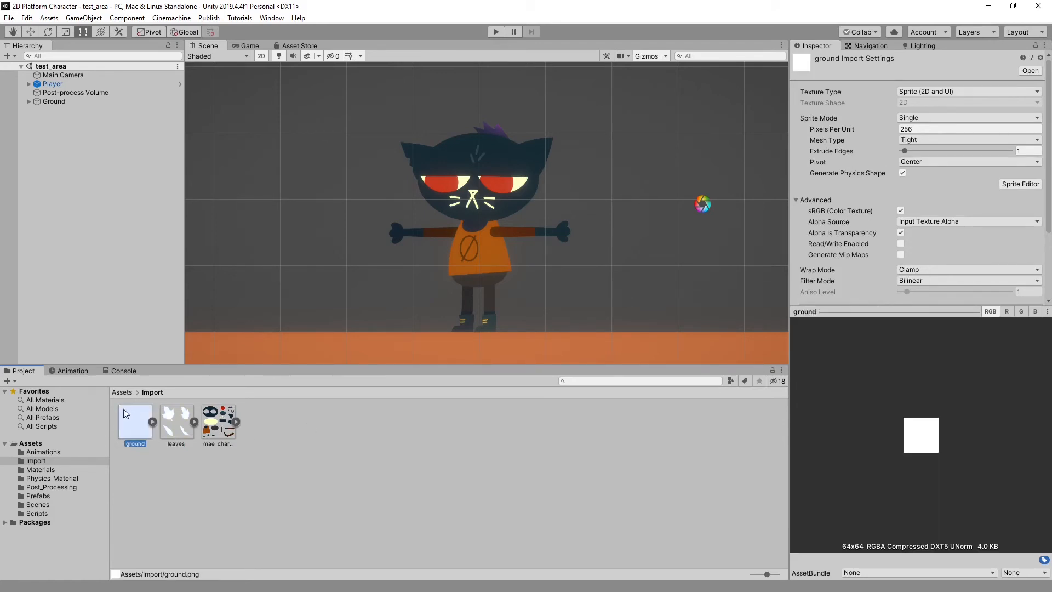
{"action": "left_click", "coordinate": [337, 436]}
{"action": "left_click", "coordinate": [182, 420]}
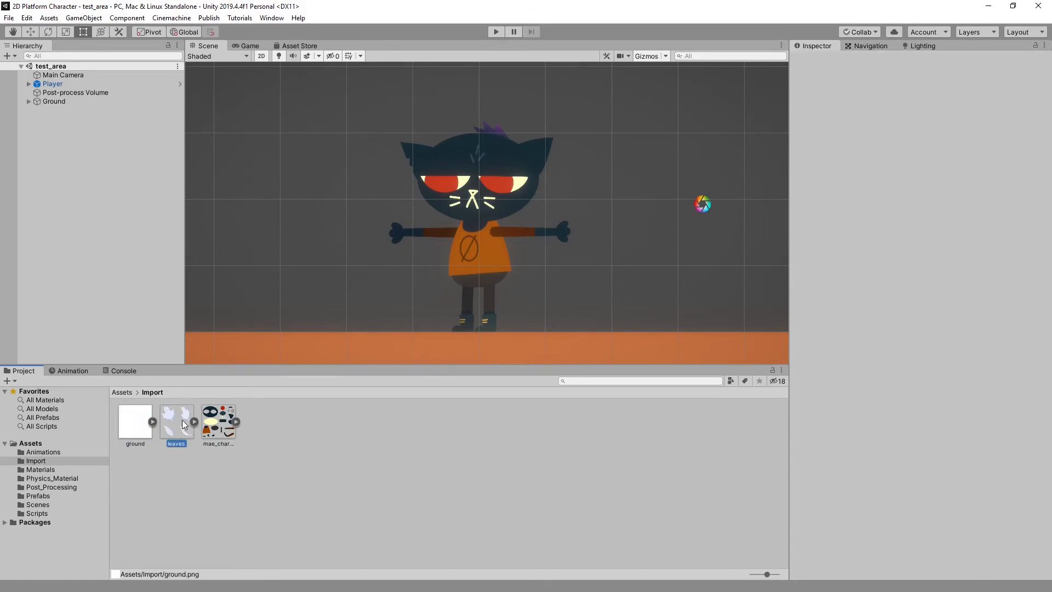
{"action": "left_click", "coordinate": [223, 413]}
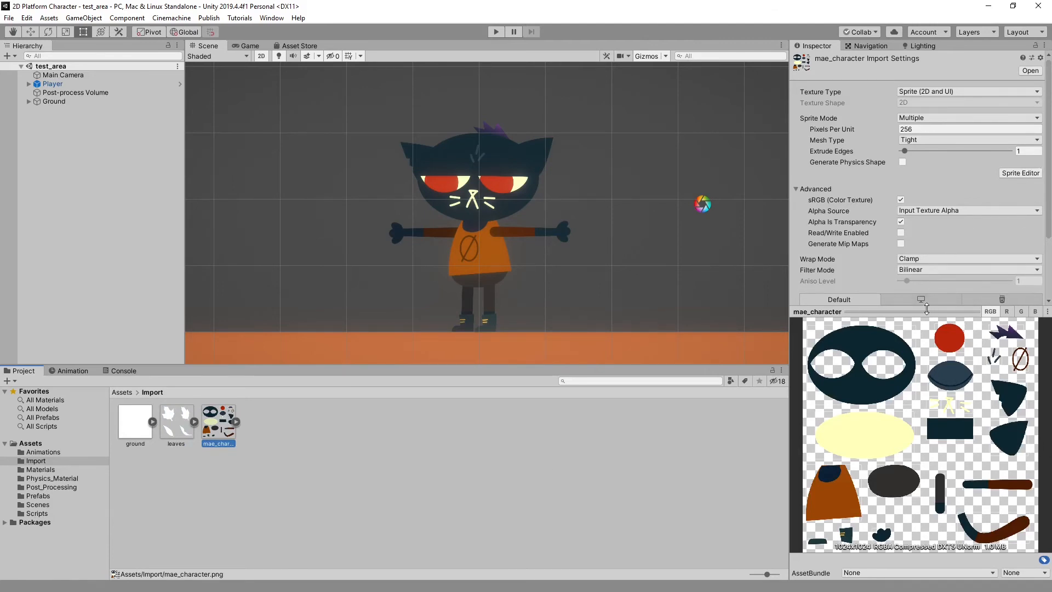
Shrink the mae_character preview to expose more import settings and choose Tight as the Mesh Type
{"action": "left_click_drag", "start_coordinate": [927, 306], "coordinate": [921, 372]}
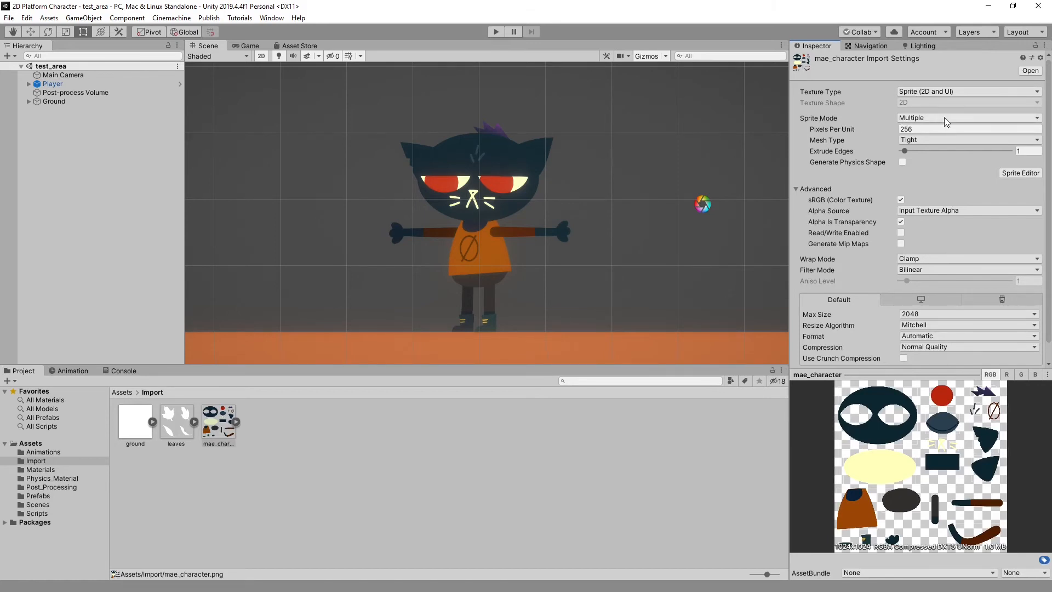
{"action": "left_click", "coordinate": [917, 130]}
{"action": "left_click", "coordinate": [929, 140]}
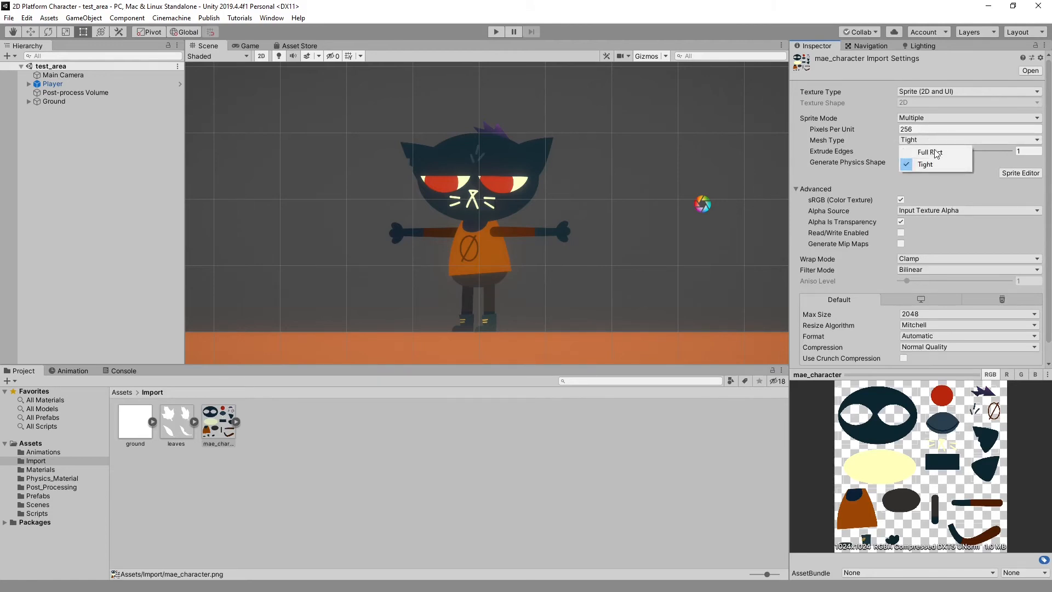
{"action": "left_click", "coordinate": [937, 165]}
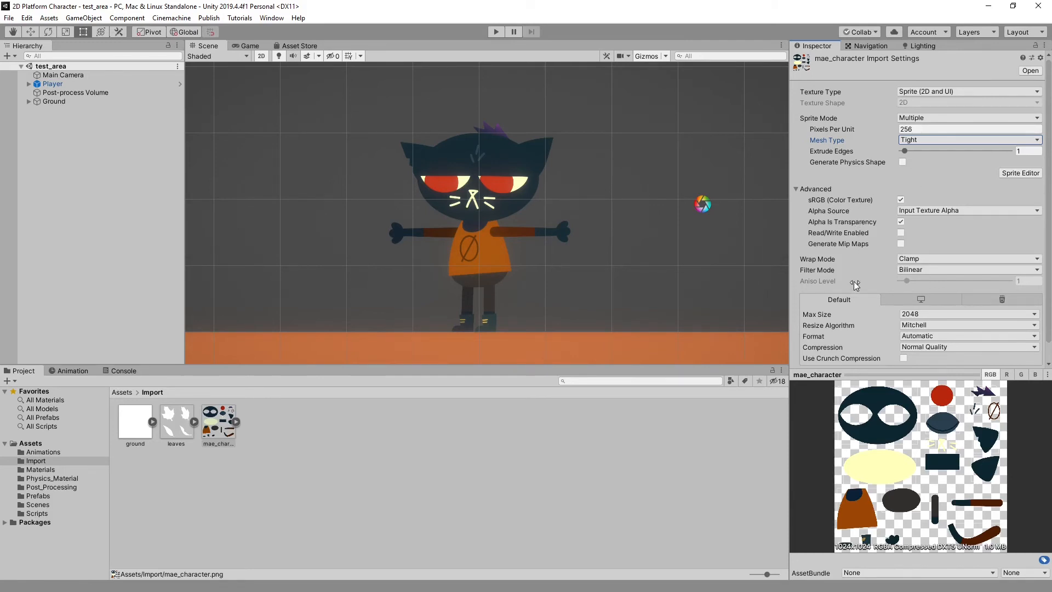
{"action": "scroll", "coordinate": [849, 341], "scroll_direction": "down", "scroll_amount": 2}
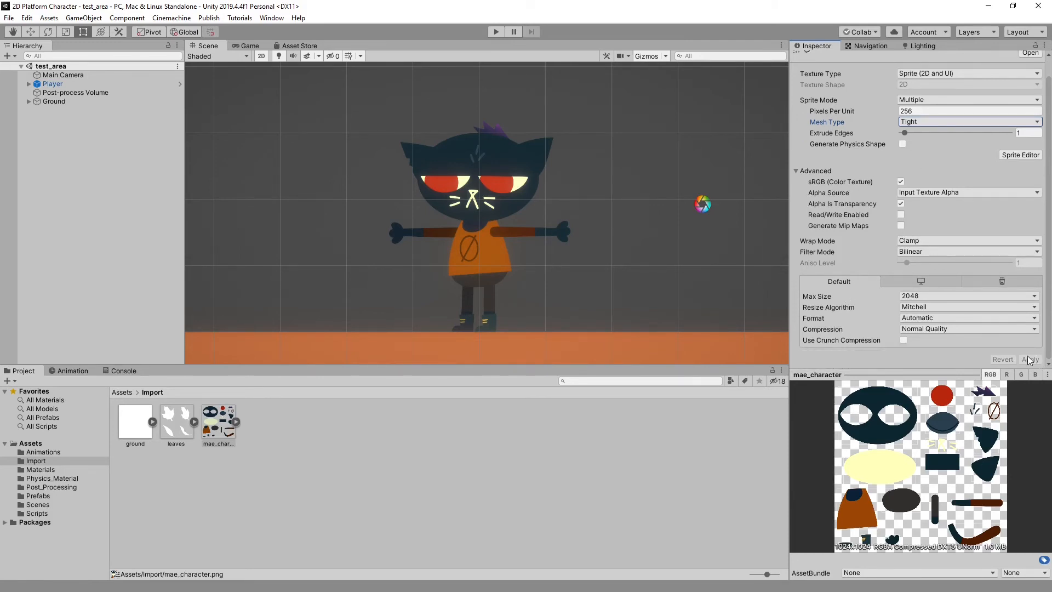
Examine the import settings of the test_mae and test_sheet textures and check which sprites each one contains
{"action": "scroll", "coordinate": [877, 318], "scroll_direction": "up", "scroll_amount": 2}
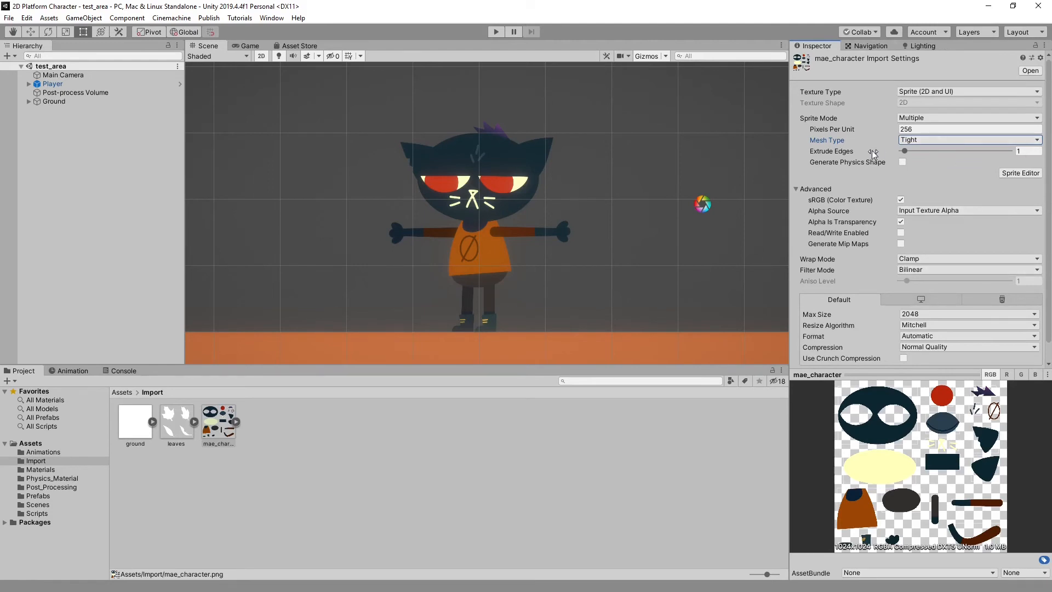
{"action": "left_click", "coordinate": [541, 432]}
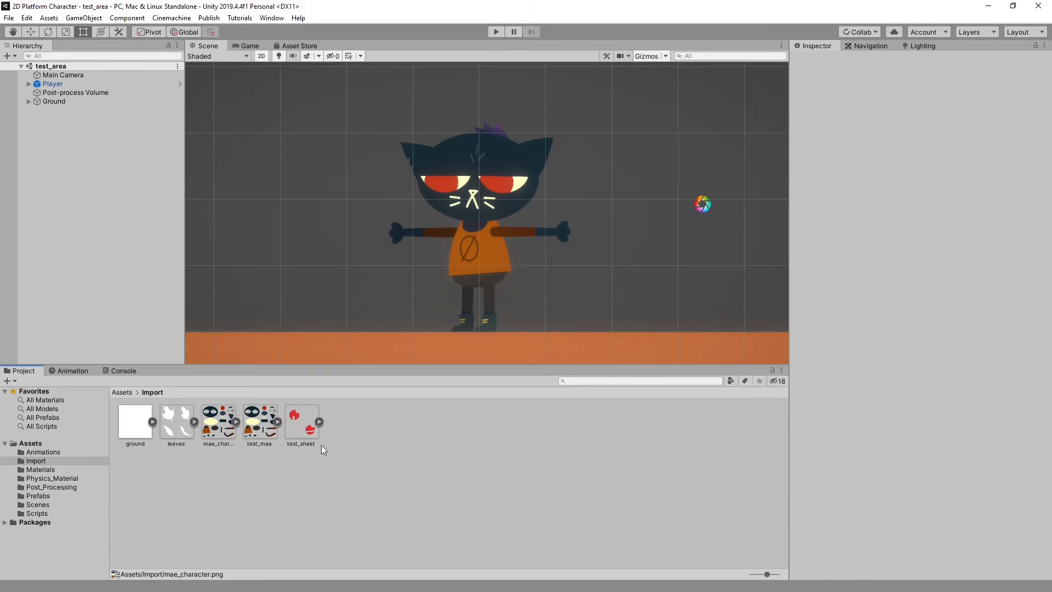
{"action": "left_click", "coordinate": [265, 432]}
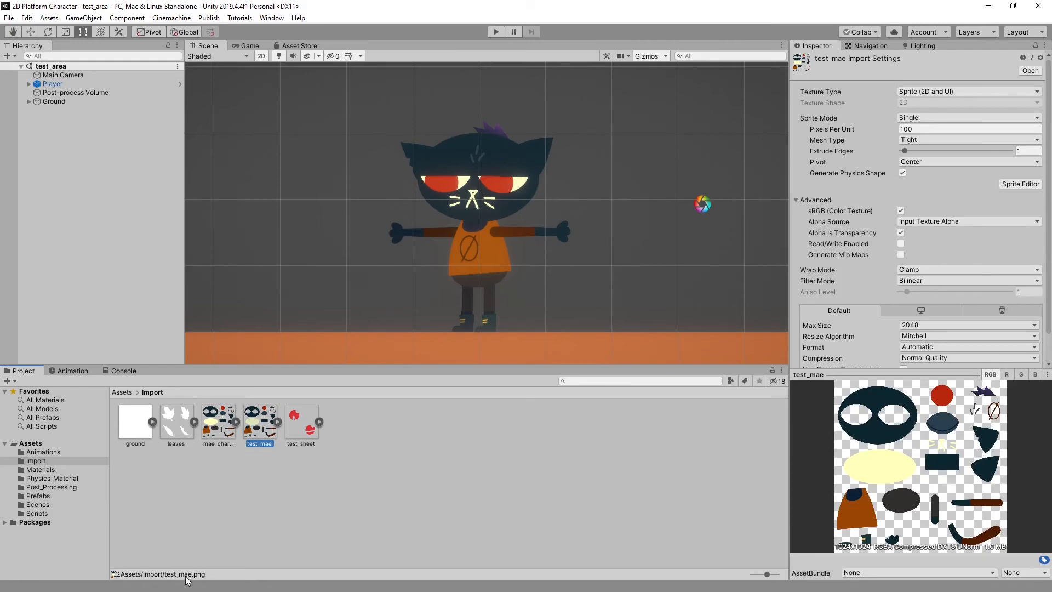
{"action": "left_click", "coordinate": [292, 429]}
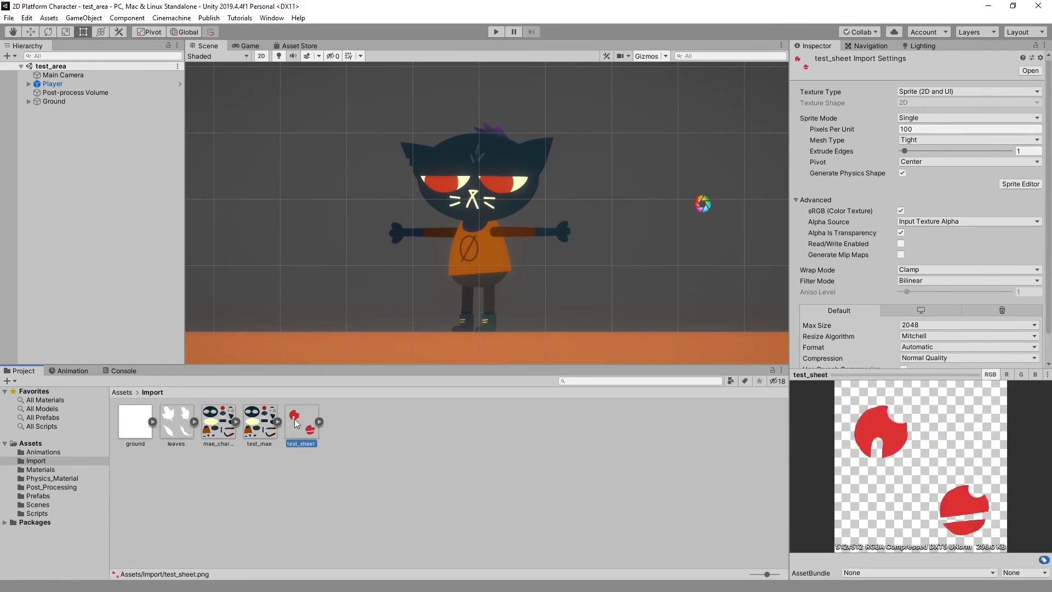
{"action": "left_click", "coordinate": [318, 422]}
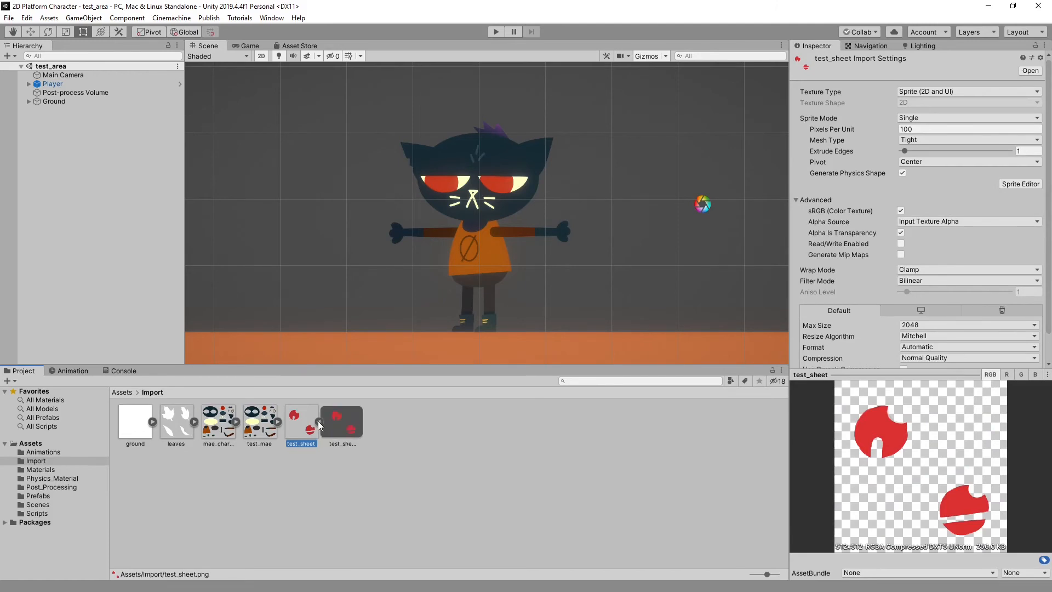
{"action": "left_click", "coordinate": [318, 421]}
{"action": "left_click", "coordinate": [278, 422]}
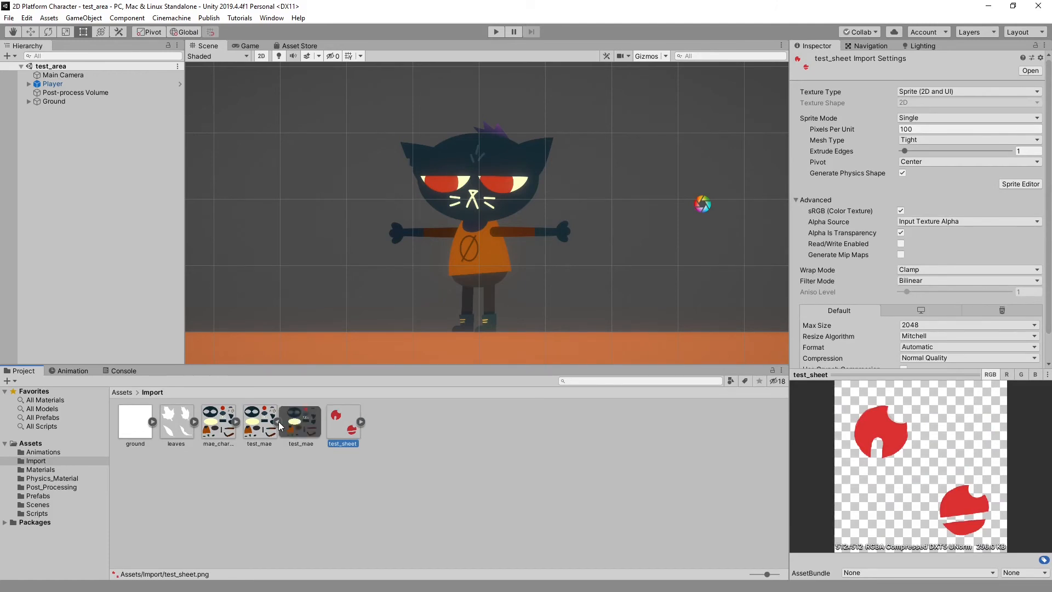
{"action": "left_click", "coordinate": [278, 422]}
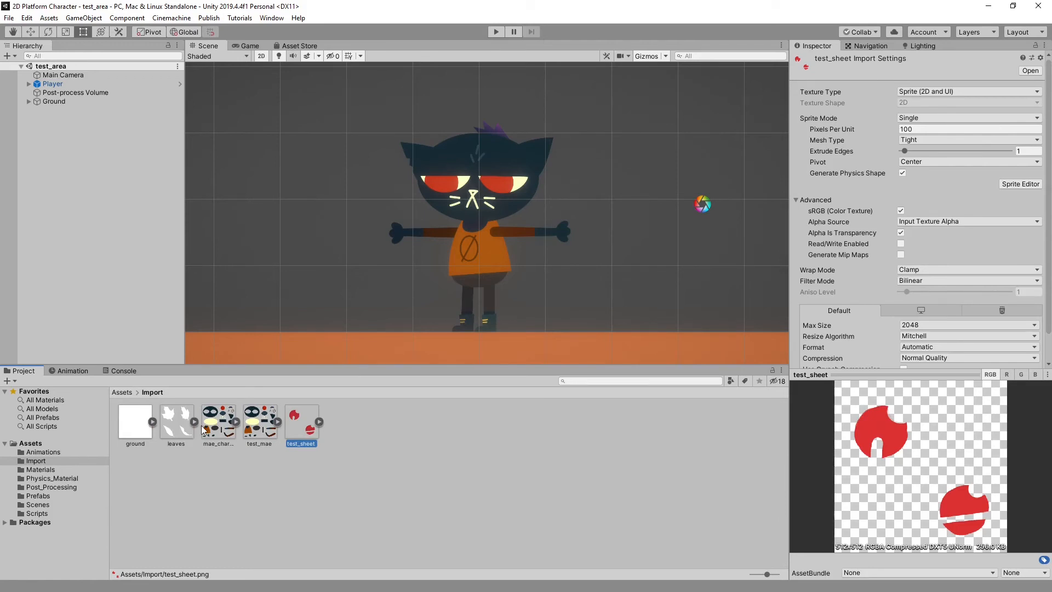
Expand the mae_character sheet and examine the previews and pivots of its sprites from the arm through mae_hand
{"action": "left_click", "coordinate": [236, 421]}
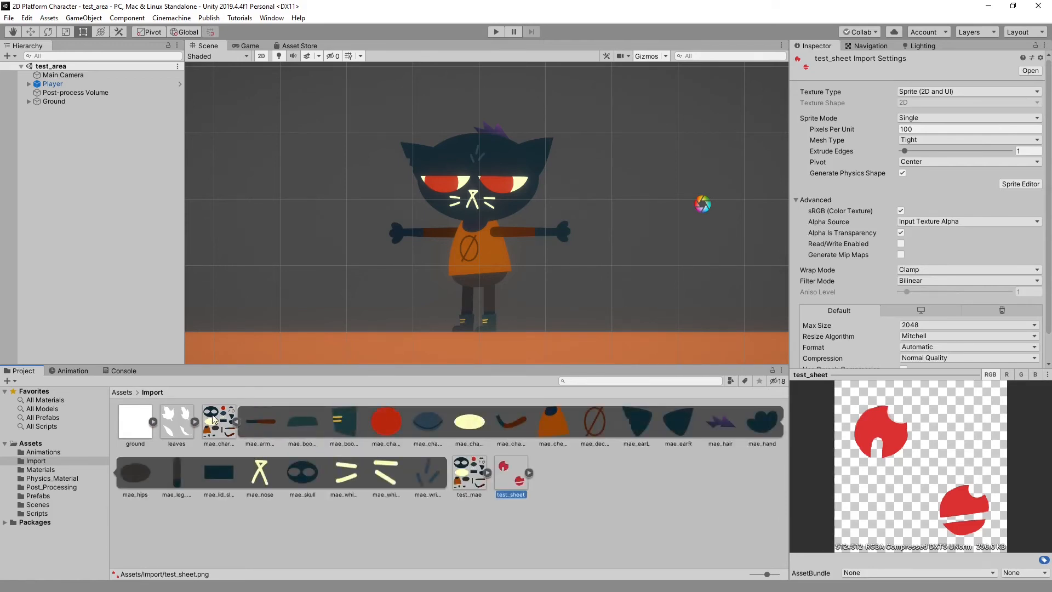
{"action": "left_click", "coordinate": [268, 420]}
{"action": "left_click", "coordinate": [298, 422]}
{"action": "left_click", "coordinate": [351, 421]}
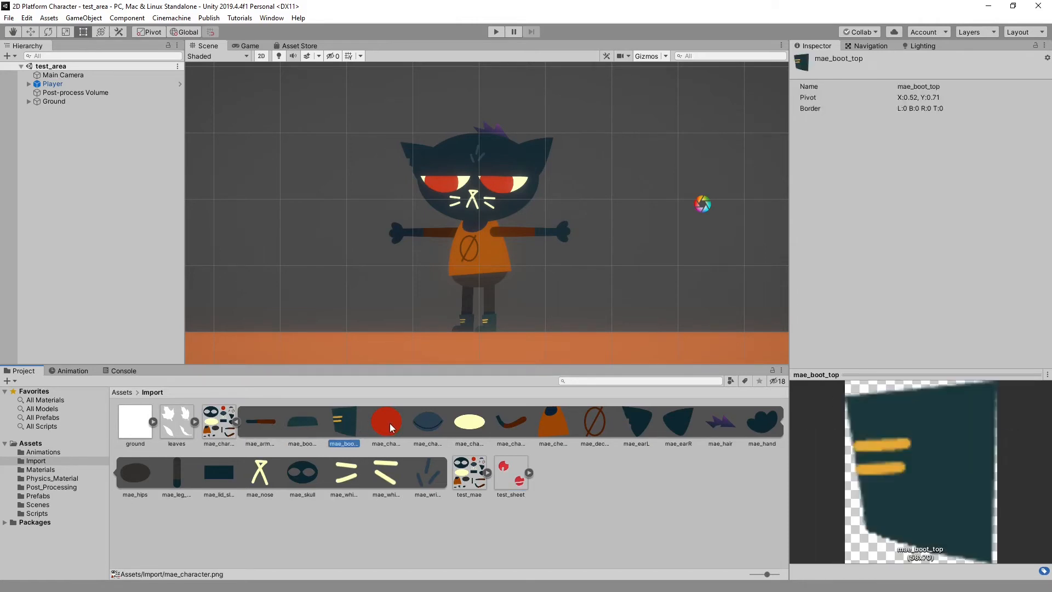
{"action": "left_click", "coordinate": [390, 423]}
{"action": "left_click", "coordinate": [432, 420]}
{"action": "left_click", "coordinate": [476, 422]}
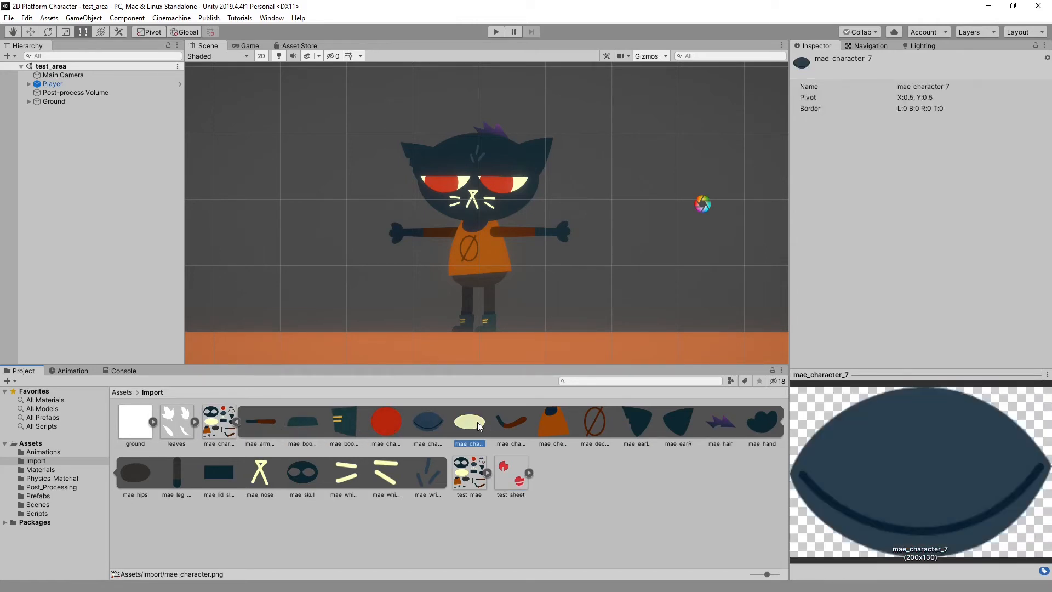
{"action": "left_click", "coordinate": [509, 422]}
{"action": "left_click", "coordinate": [544, 419]}
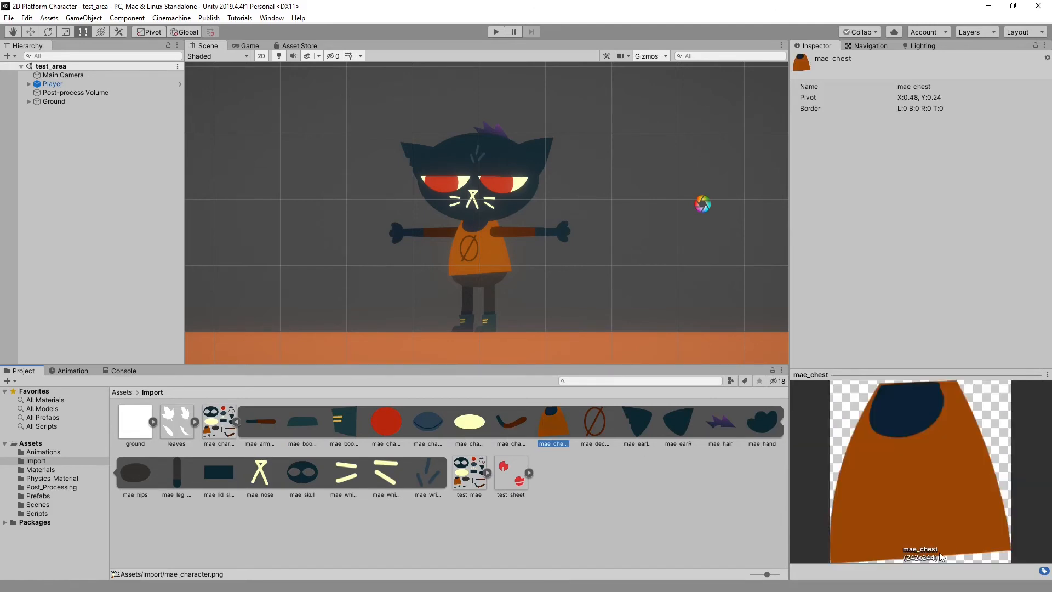
{"action": "left_click", "coordinate": [591, 425]}
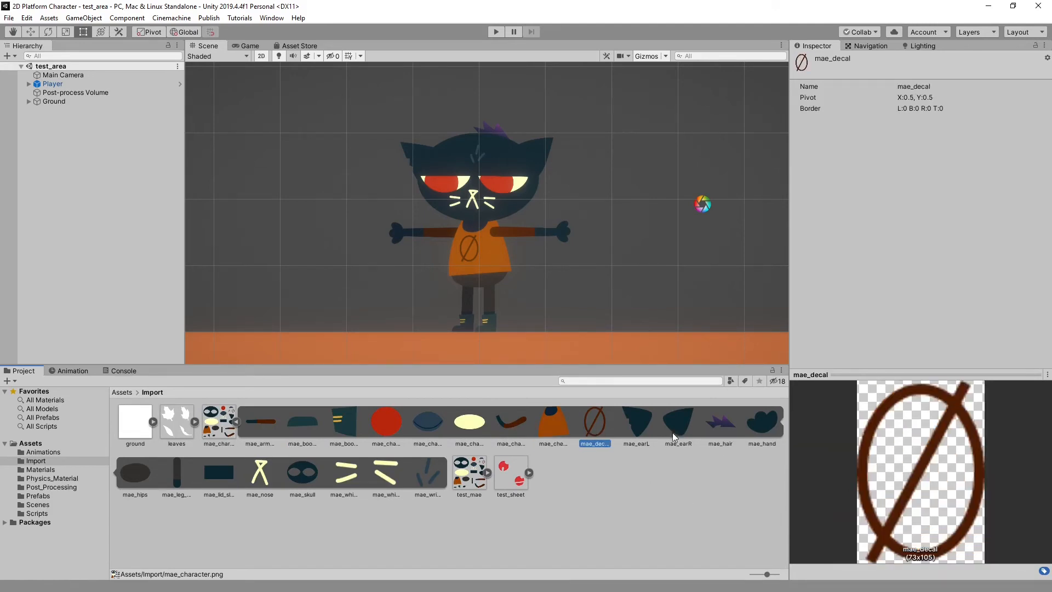
{"action": "left_click", "coordinate": [558, 419]}
{"action": "left_click", "coordinate": [591, 426]}
{"action": "left_click", "coordinate": [640, 426]}
{"action": "left_click", "coordinate": [460, 423]}
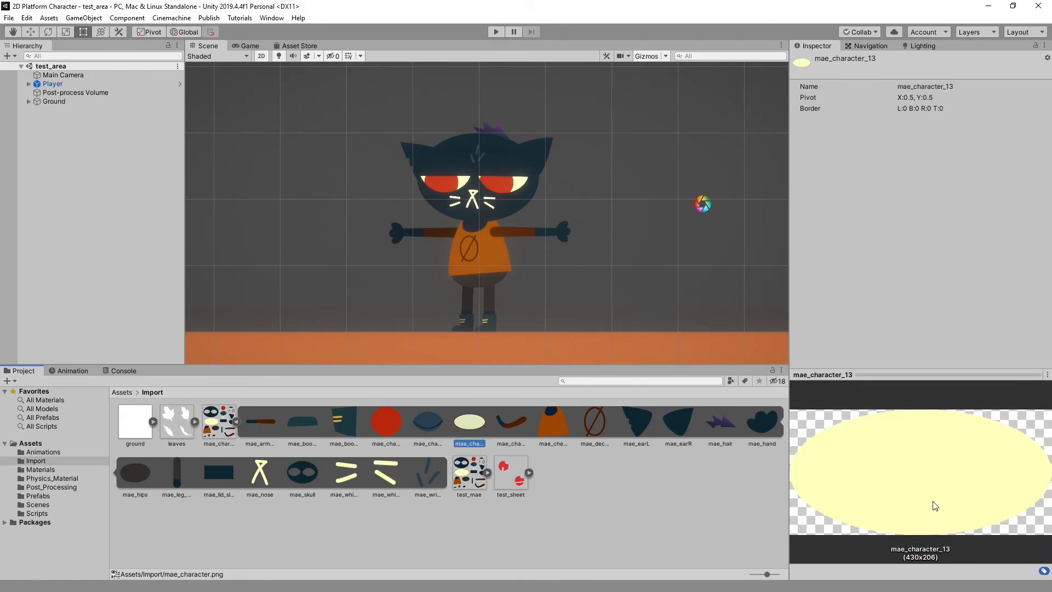
{"action": "left_click", "coordinate": [677, 426]}
{"action": "left_click", "coordinate": [732, 426]}
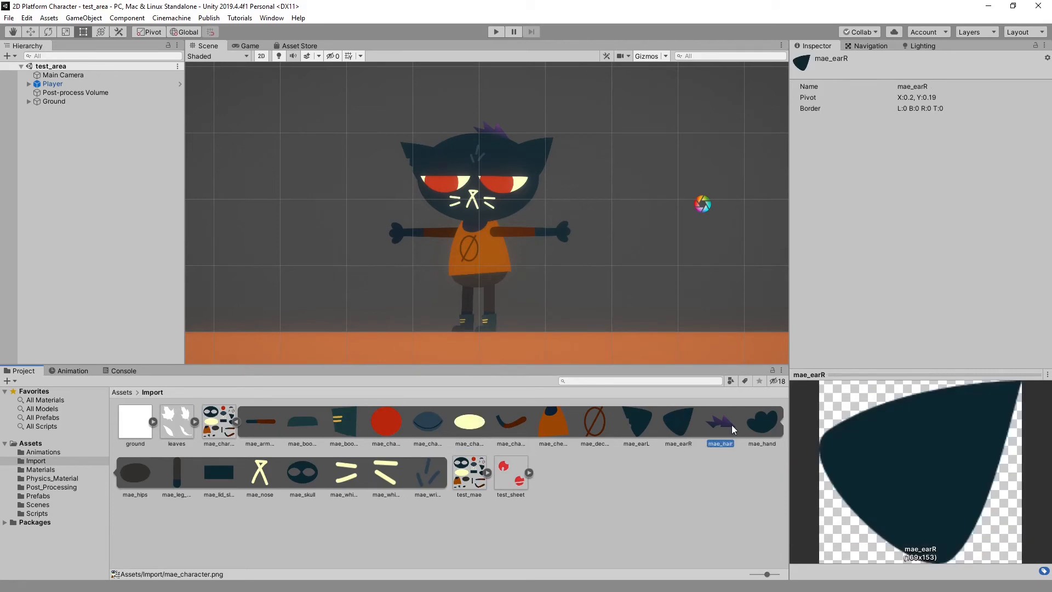
{"action": "left_click", "coordinate": [755, 425]}
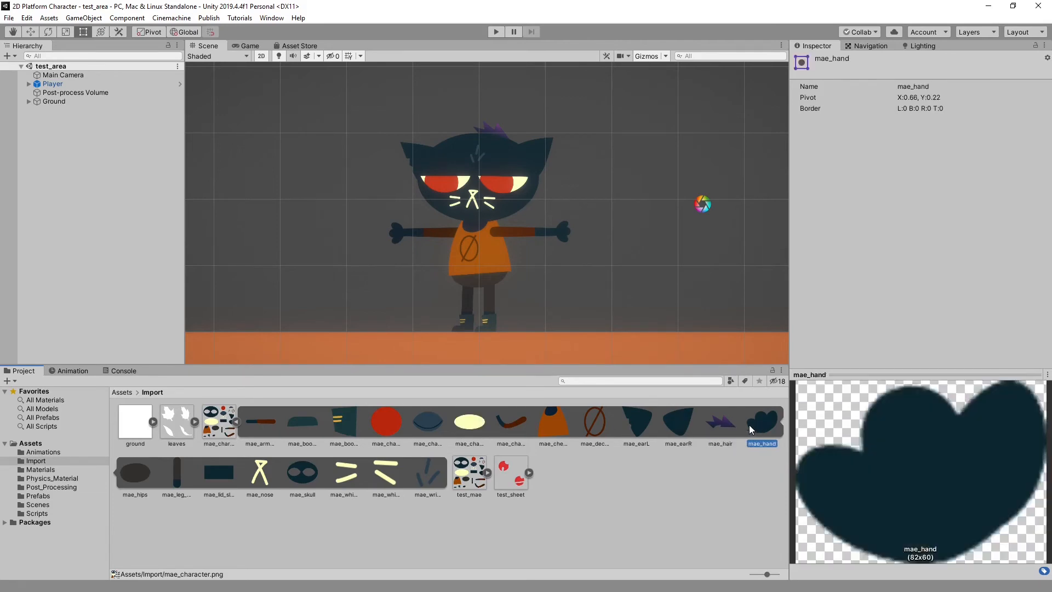
Examine the remaining mae_character sprites from mae_hips through mae_wrinkles, and collapse the sheet
{"action": "left_click", "coordinate": [138, 475]}
{"action": "left_click", "coordinate": [181, 474]}
{"action": "left_click", "coordinate": [219, 473]}
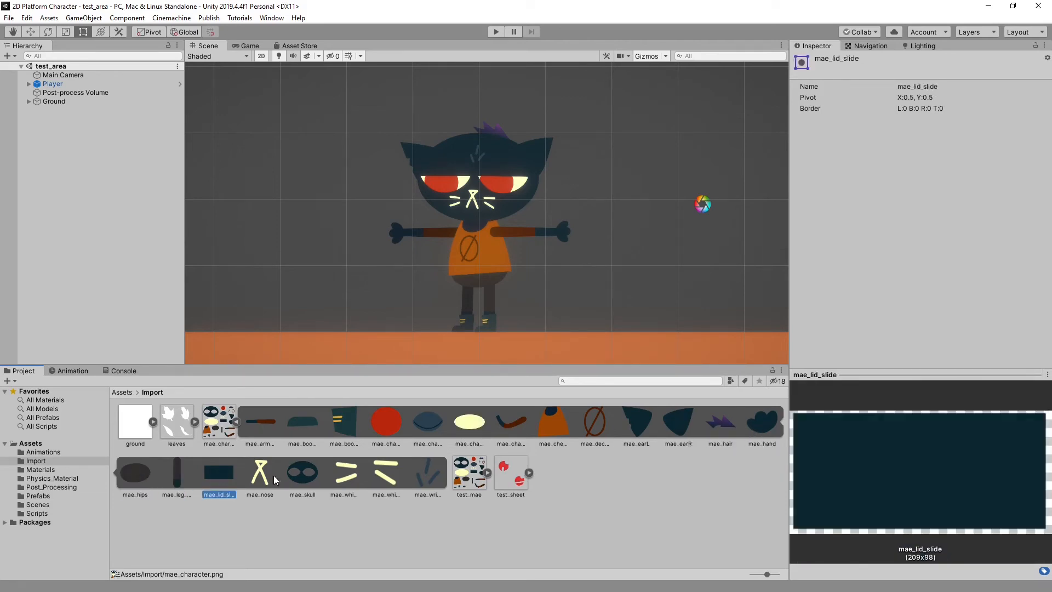
{"action": "left_click", "coordinate": [262, 478]}
{"action": "left_click", "coordinate": [300, 471]}
{"action": "left_click", "coordinate": [342, 470]}
{"action": "left_click", "coordinate": [387, 472]}
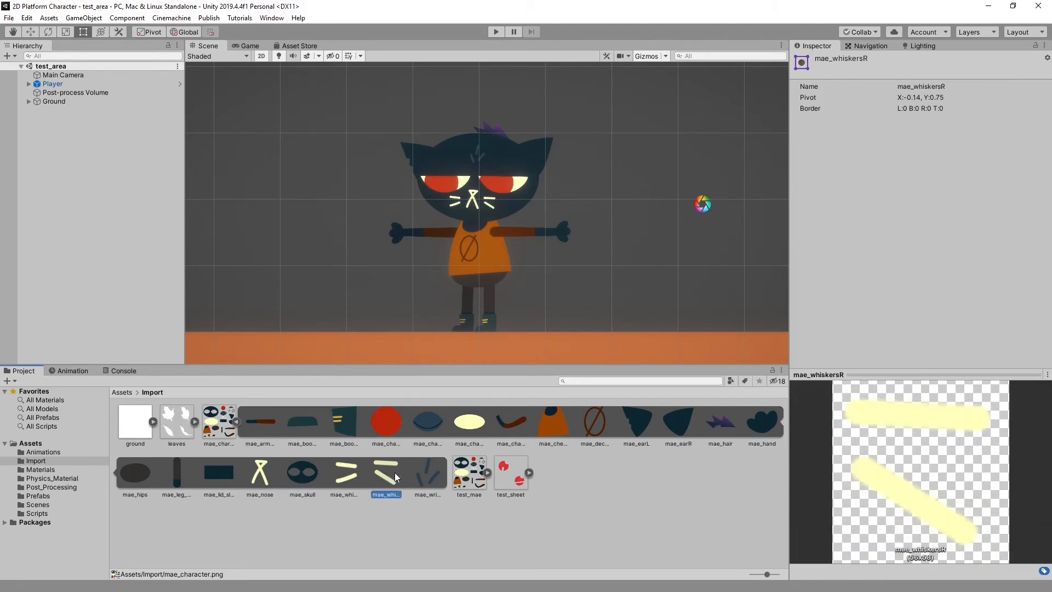
{"action": "left_click", "coordinate": [261, 472]}
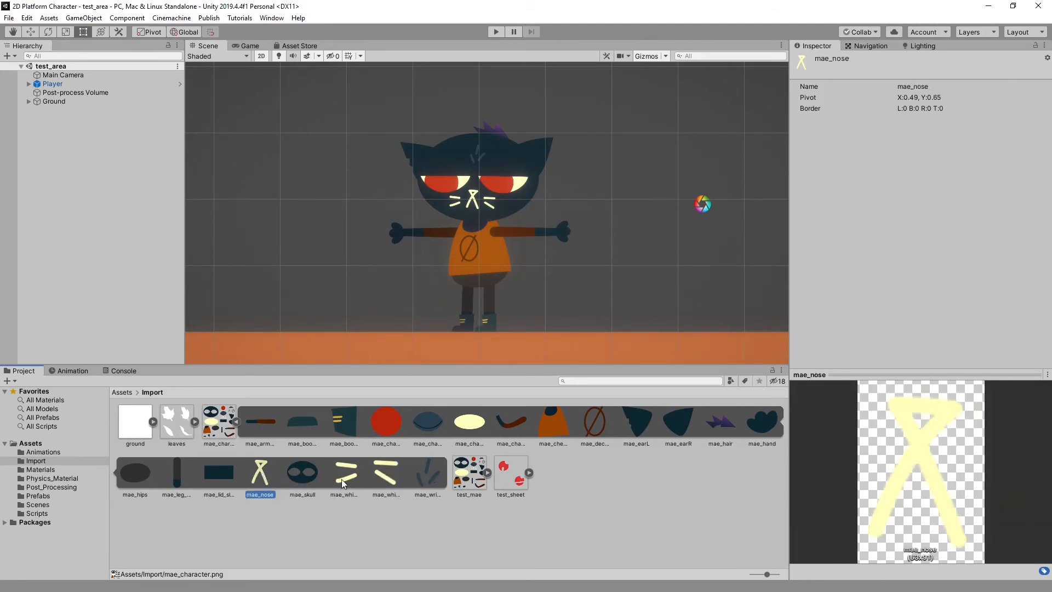
{"action": "left_click", "coordinate": [340, 478]}
{"action": "left_click", "coordinate": [380, 469]}
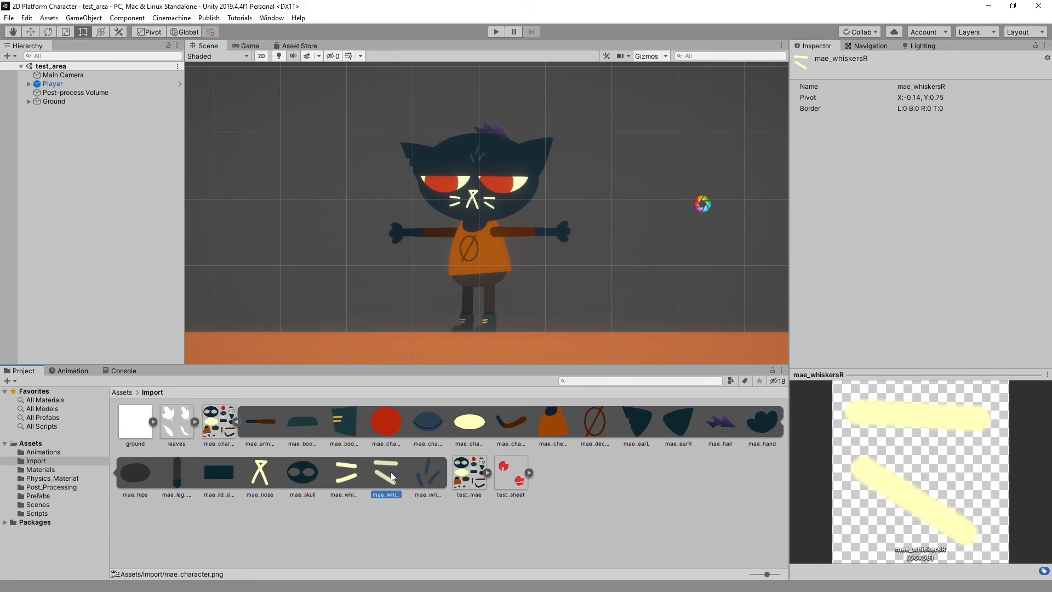
{"action": "left_click", "coordinate": [432, 472]}
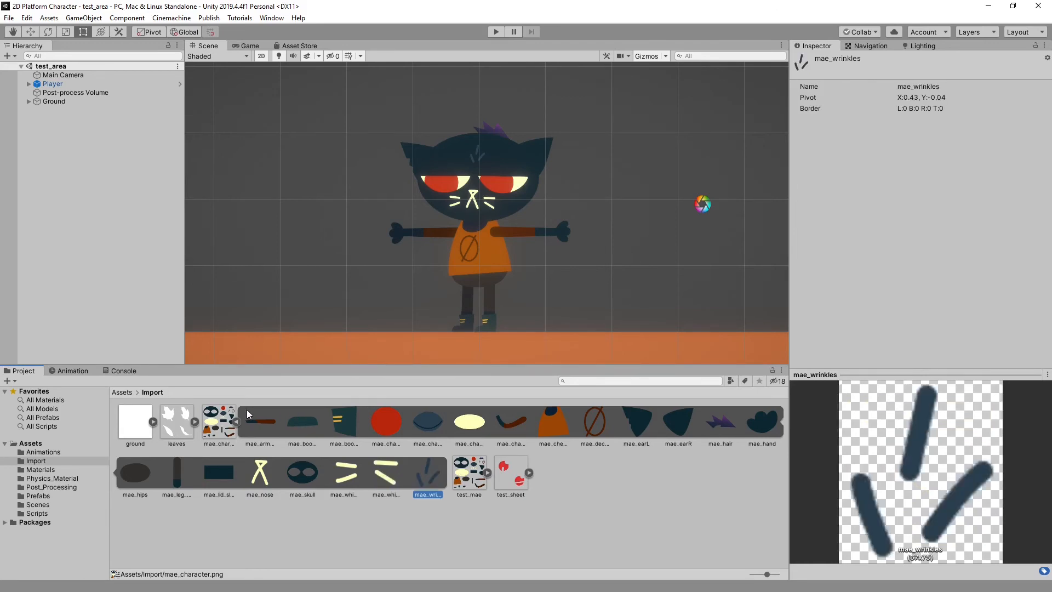
{"action": "left_click", "coordinate": [236, 420]}
Expand the leaves sheet, try placing its leaves_1 sprite in the scene beside the character, and delete it again
{"action": "left_click", "coordinate": [194, 422]}
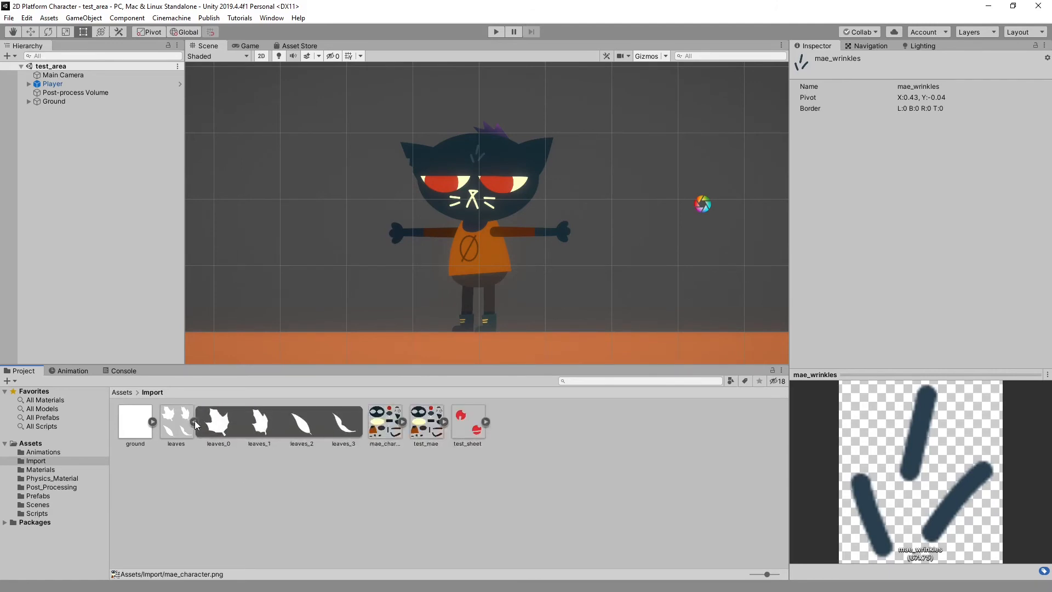
{"action": "left_click", "coordinate": [195, 421]}
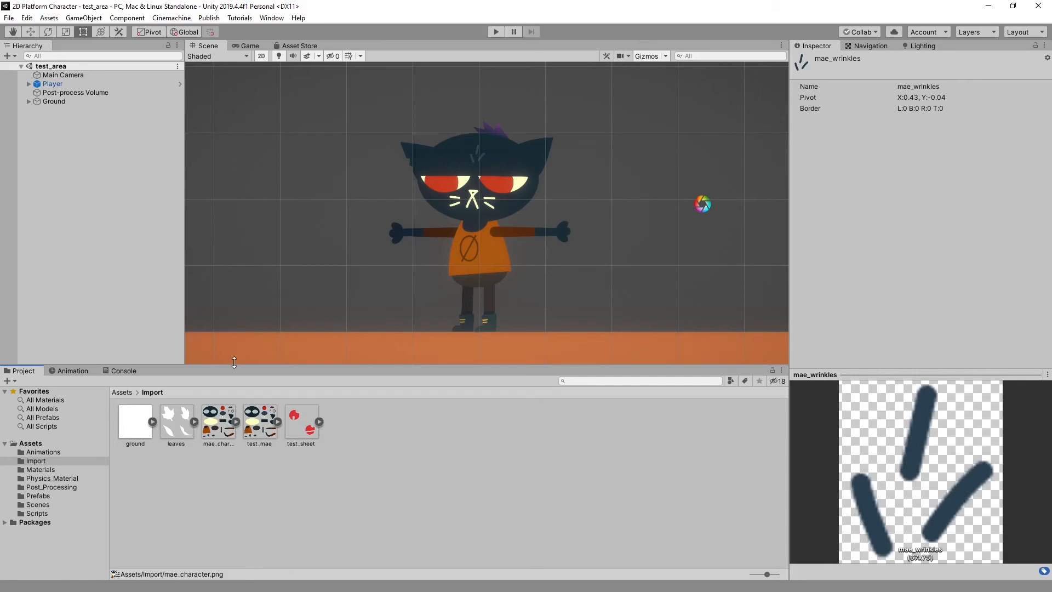
{"action": "left_click", "coordinate": [195, 421]}
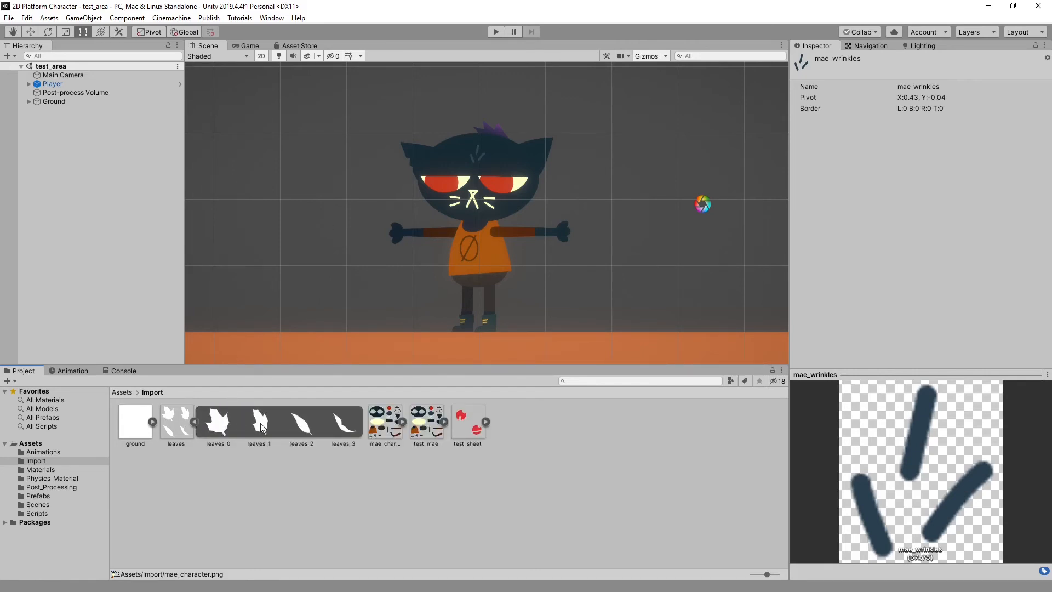
{"action": "left_click_drag", "start_coordinate": [261, 427], "coordinate": [286, 249]}
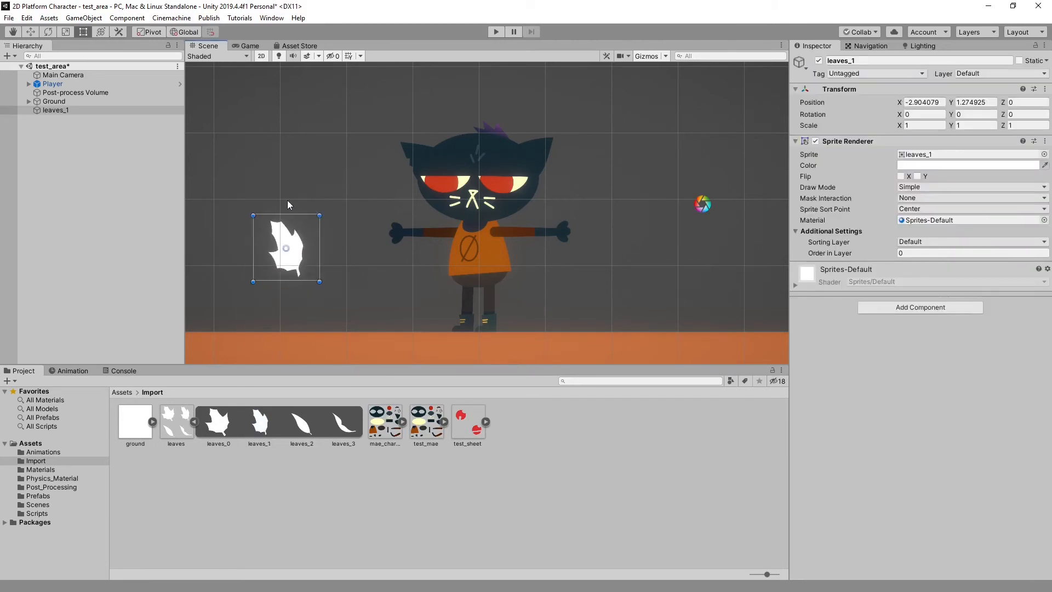
{"action": "key", "text": "Delete"}
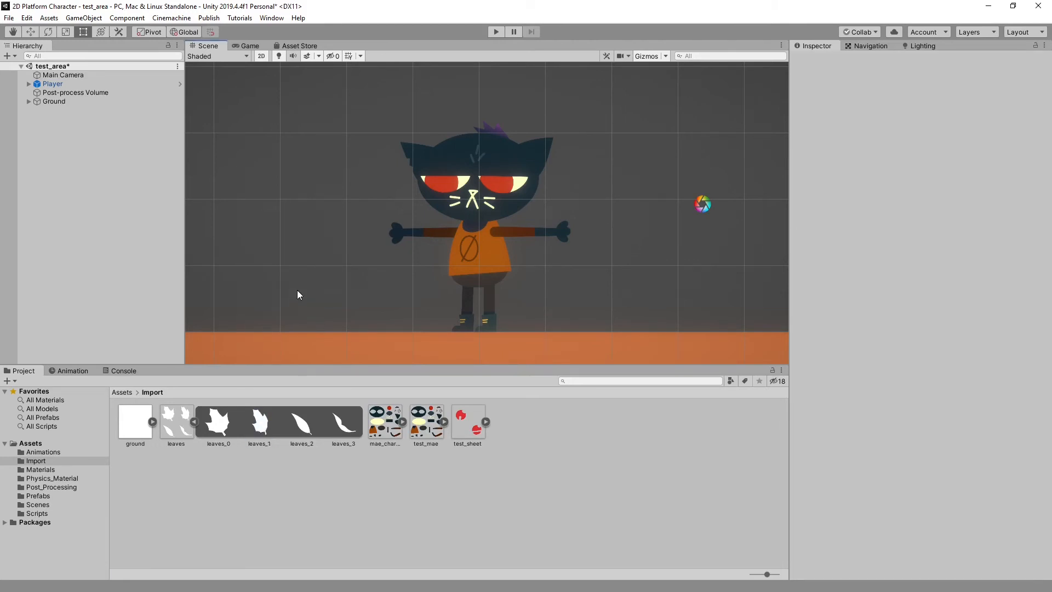
{"action": "left_click", "coordinate": [194, 422]}
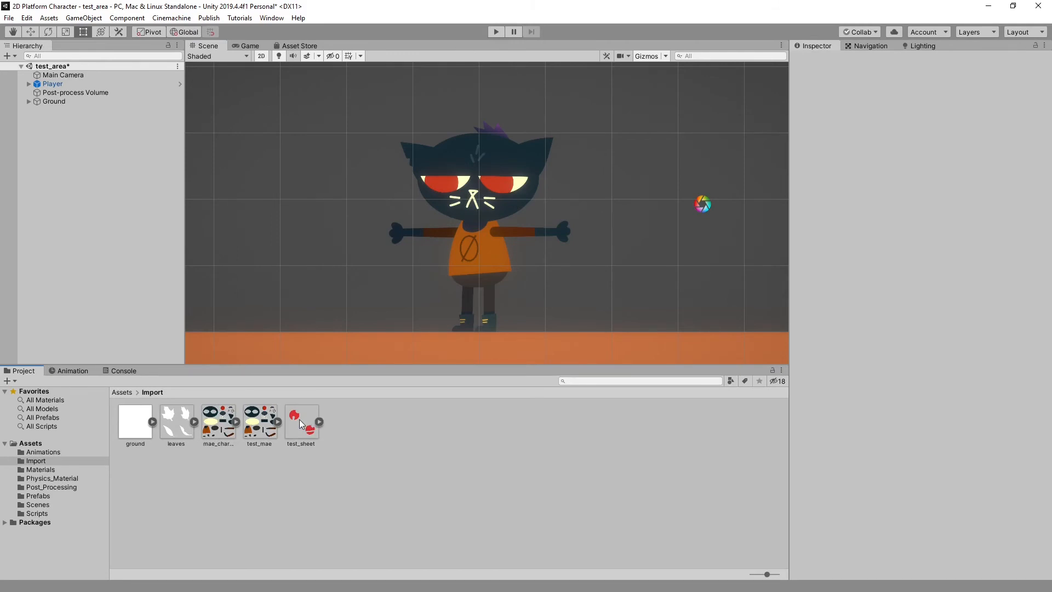
Set test_sheet to Multiple sprite mode with 256 pixels per unit, disable Generate Physics Shape, and apply the import settings
{"action": "left_click", "coordinate": [299, 419]}
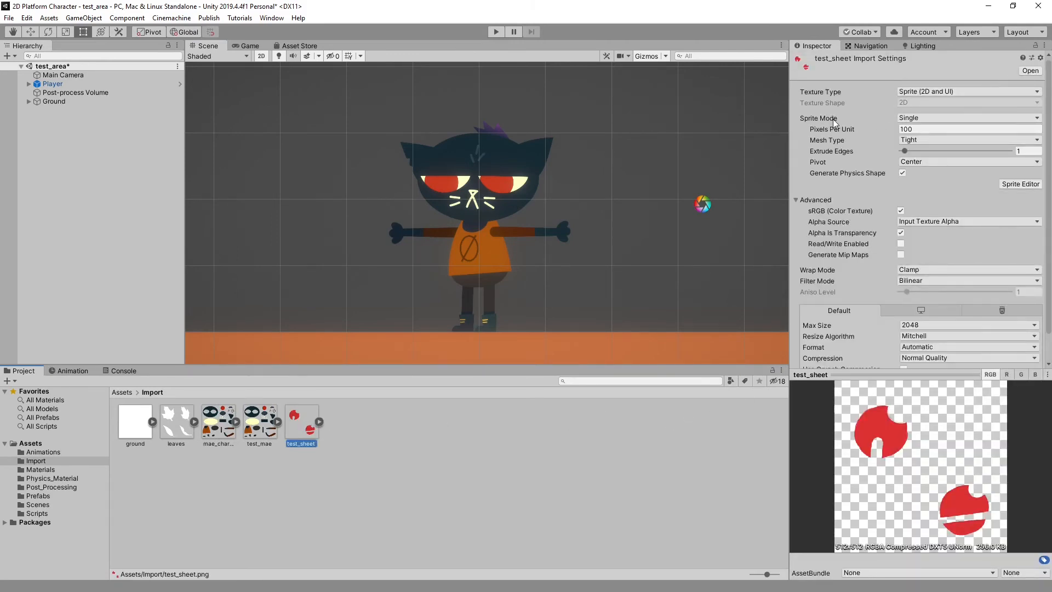
{"action": "left_click", "coordinate": [946, 118]}
{"action": "left_click", "coordinate": [937, 140]}
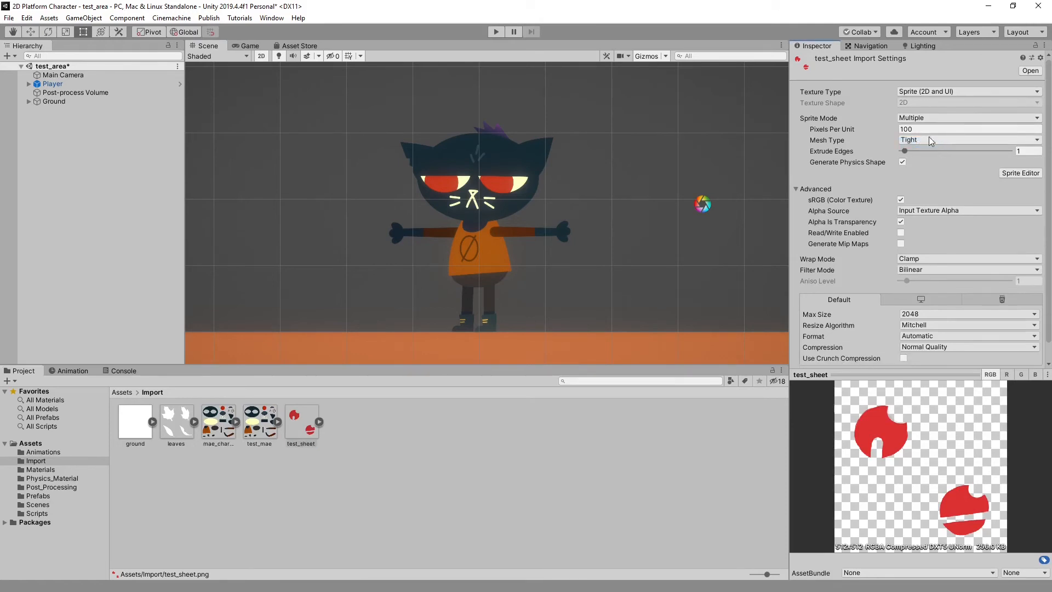
{"action": "left_click", "coordinate": [918, 130]}
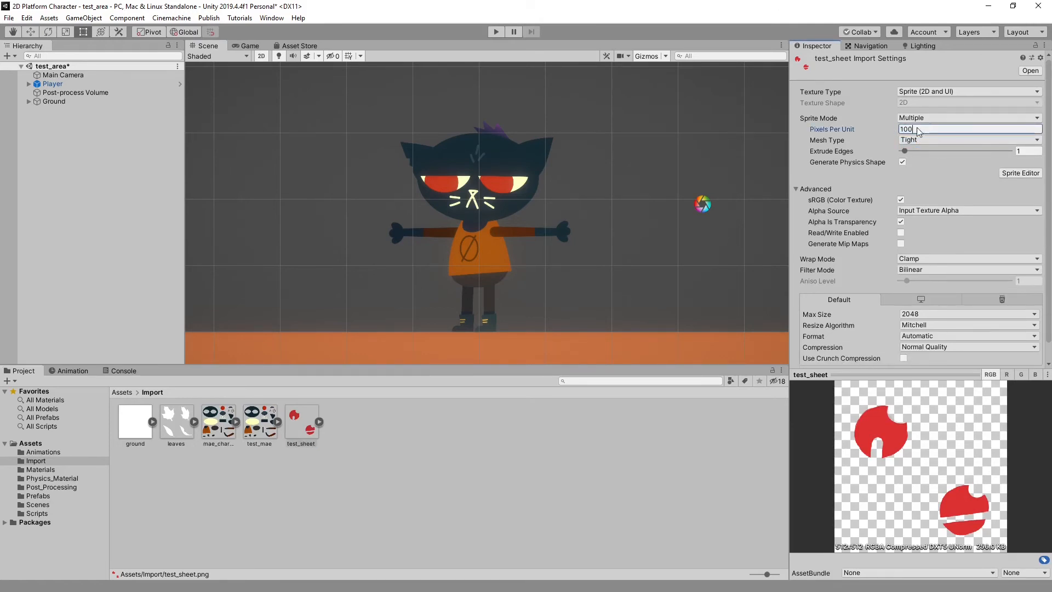
{"action": "left_click_drag", "start_coordinate": [917, 129], "coordinate": [899, 129]}
{"action": "type", "text": "256"}
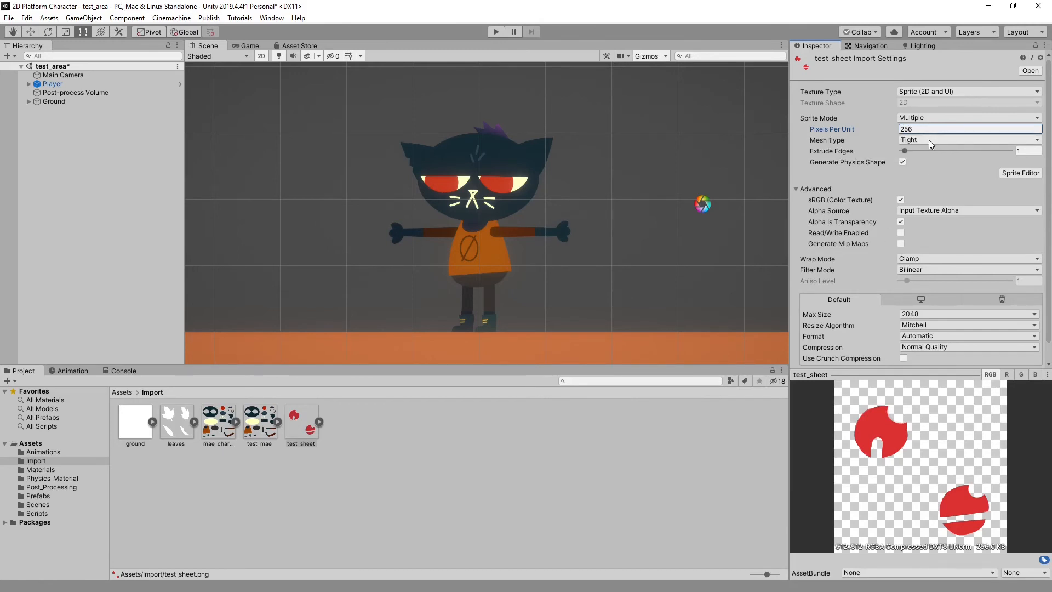
{"action": "left_click", "coordinate": [901, 162]}
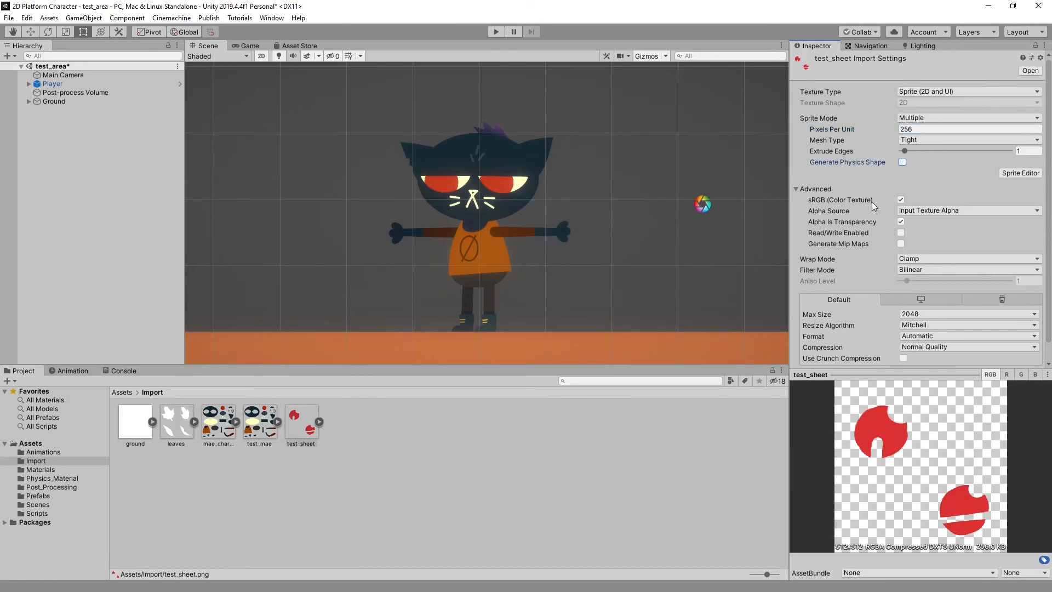
{"action": "scroll", "coordinate": [948, 326], "scroll_direction": "down", "scroll_amount": 1}
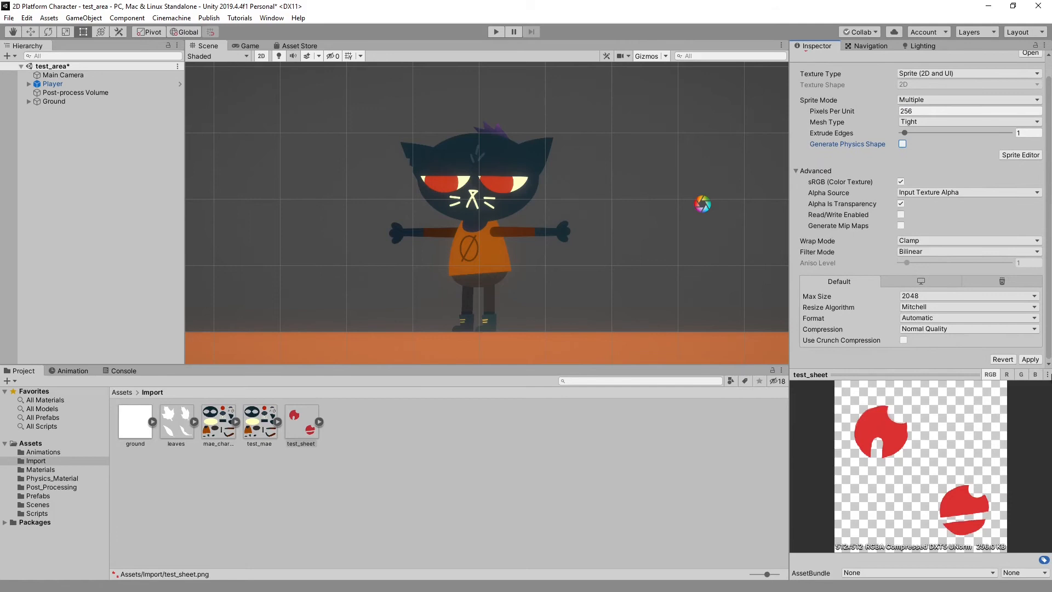
{"action": "left_click", "coordinate": [1031, 360]}
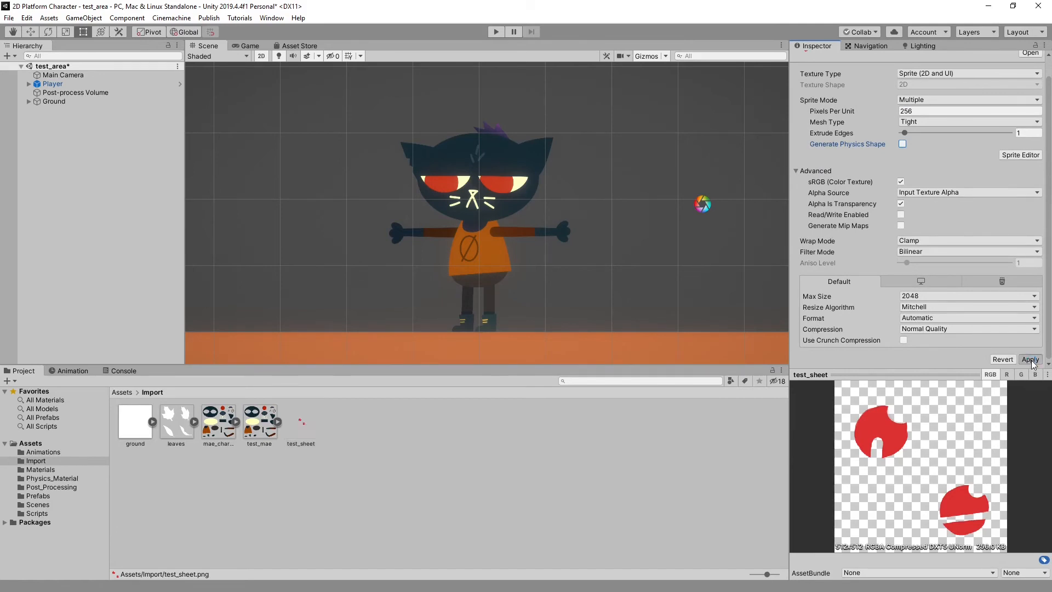
Open the test_sheet texture in the Sprite Editor
{"action": "left_click", "coordinate": [310, 423]}
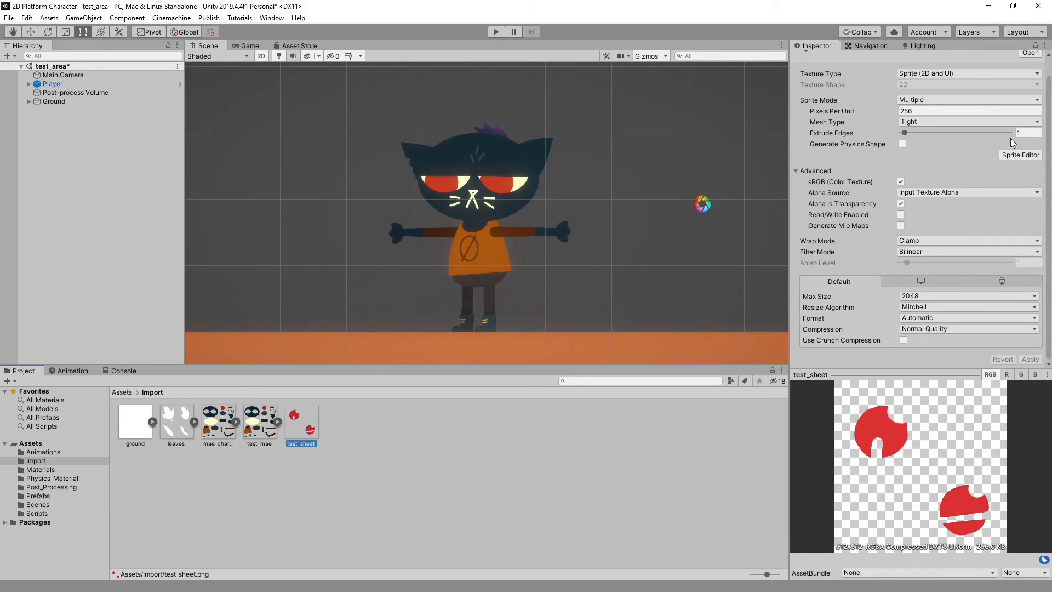
{"action": "left_click", "coordinate": [1016, 155]}
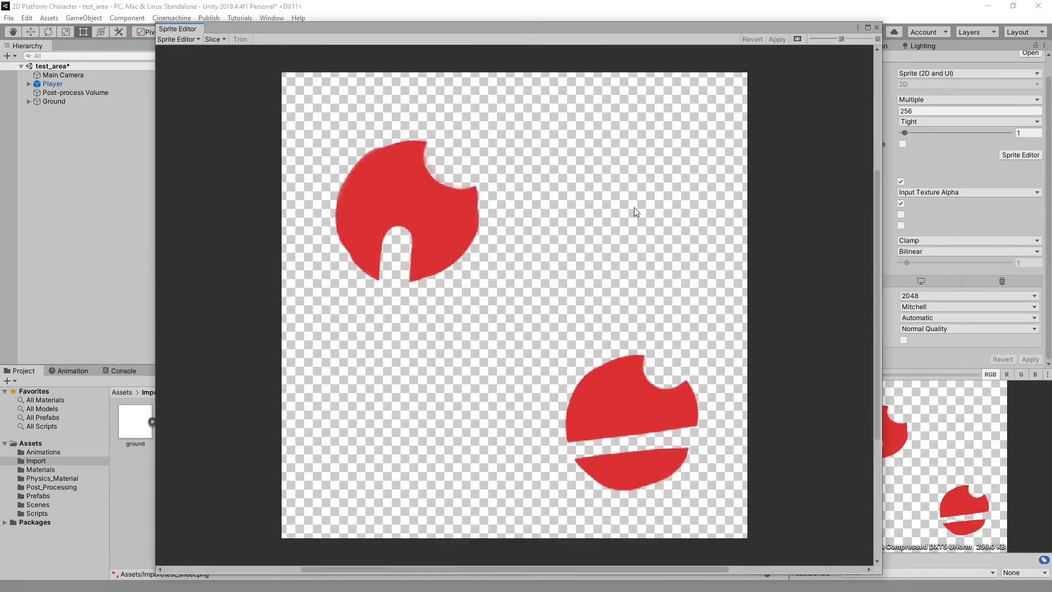
In the slice settings for test_sheet, try the Grid By Cell Size type and switch the type to Grid By Cell Count
{"action": "left_click", "coordinate": [184, 40]}
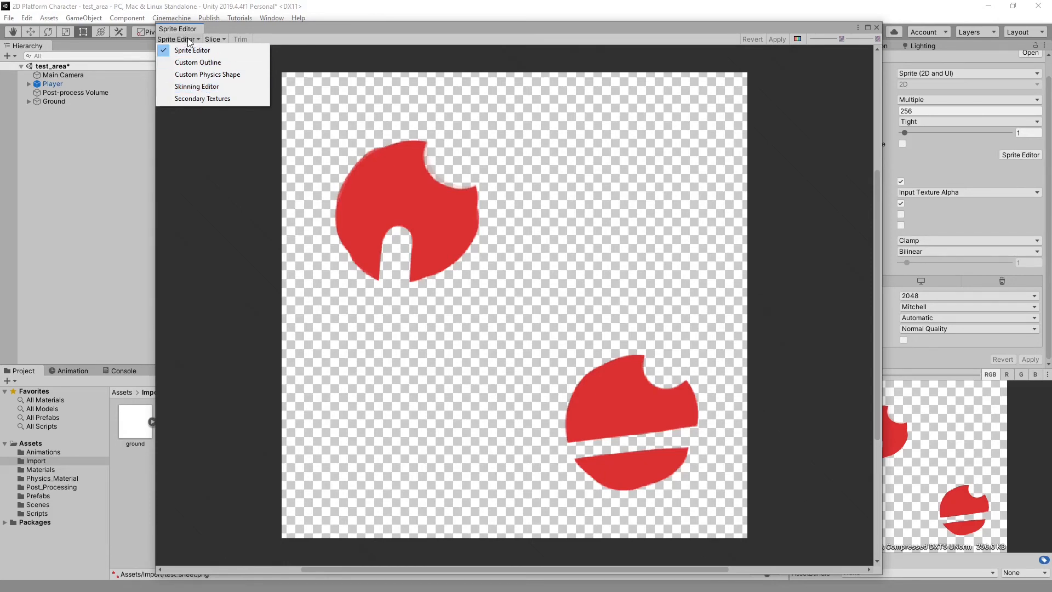
{"action": "left_click", "coordinate": [215, 41]}
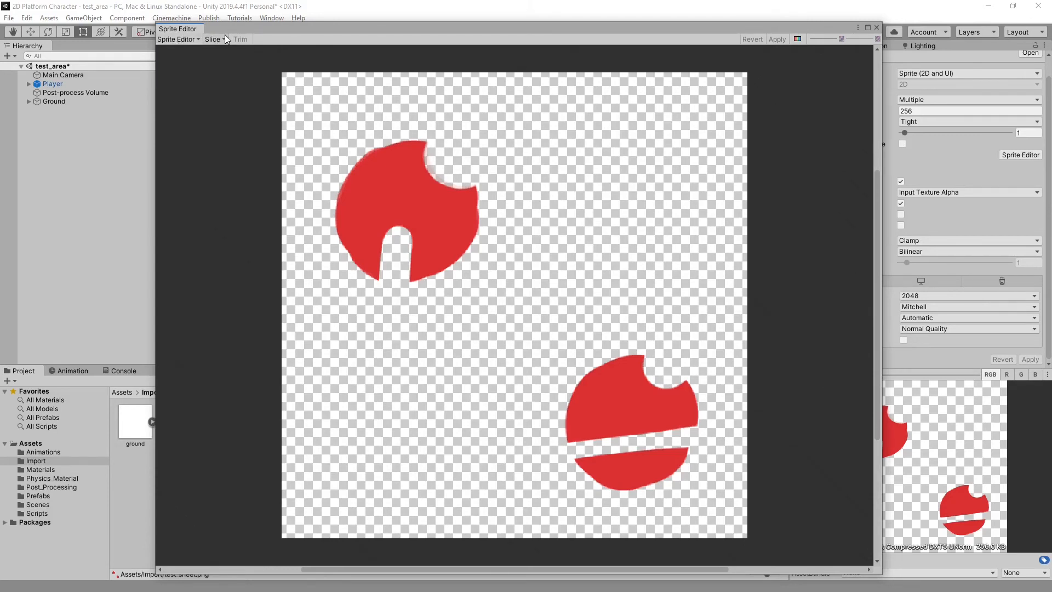
{"action": "left_click", "coordinate": [216, 39]}
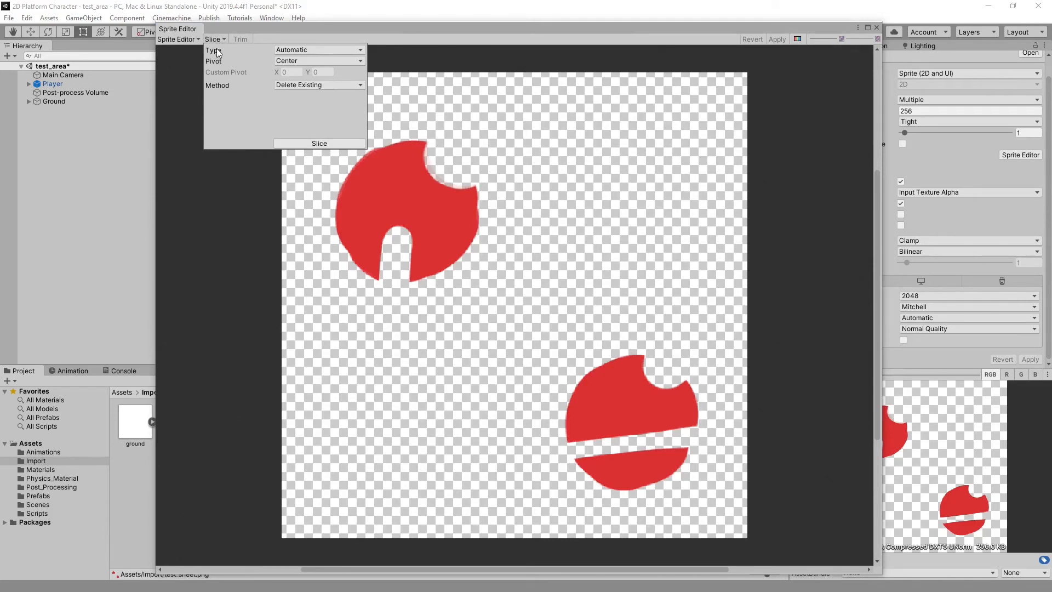
{"action": "left_click", "coordinate": [315, 48]}
{"action": "left_click", "coordinate": [314, 48]}
{"action": "left_click", "coordinate": [303, 54]}
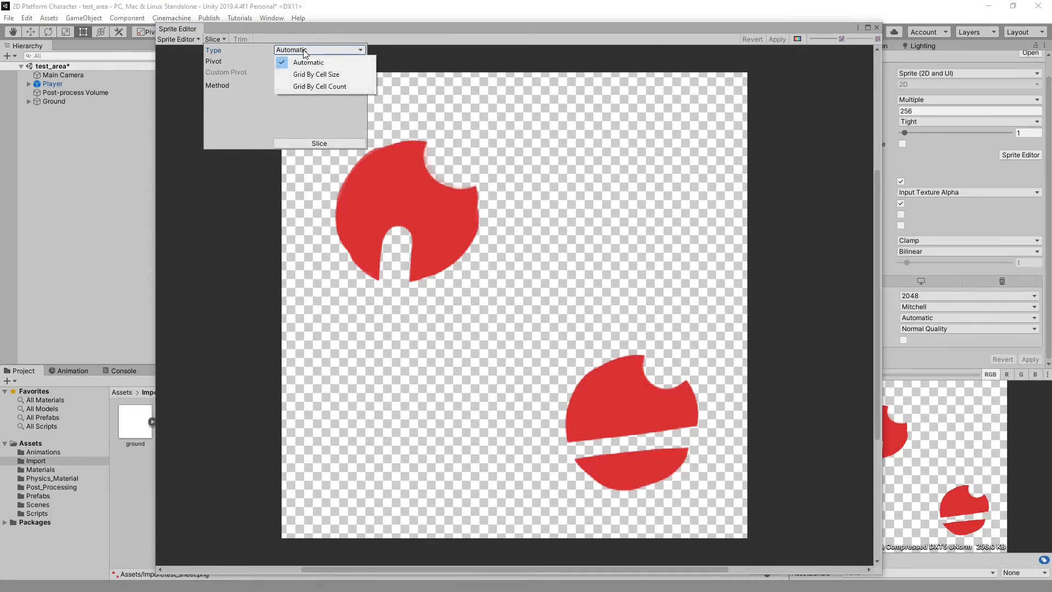
{"action": "left_click", "coordinate": [322, 76]}
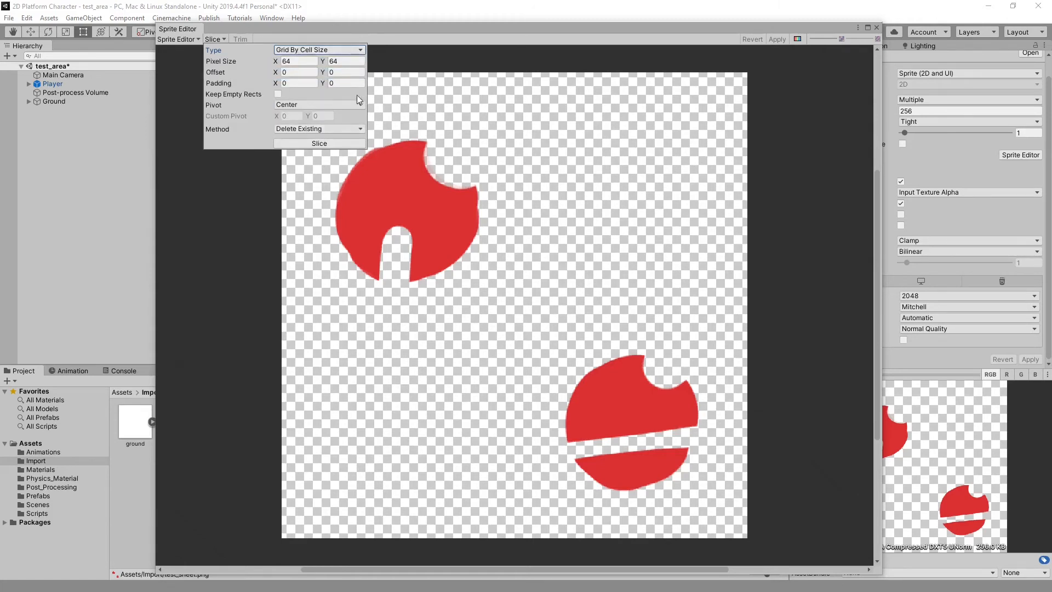
{"action": "left_click", "coordinate": [325, 51]}
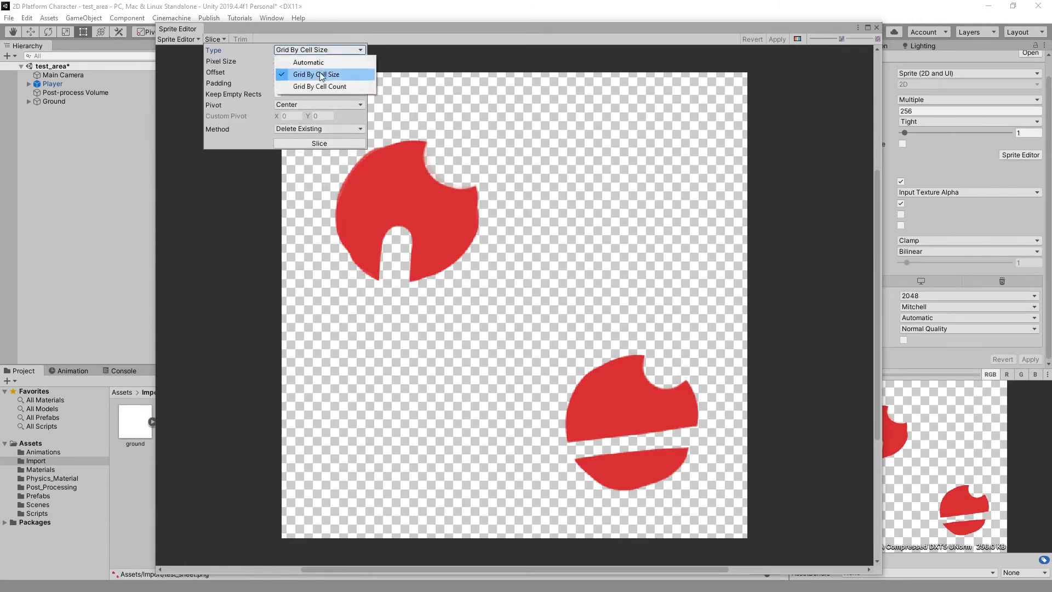
{"action": "left_click", "coordinate": [321, 87]}
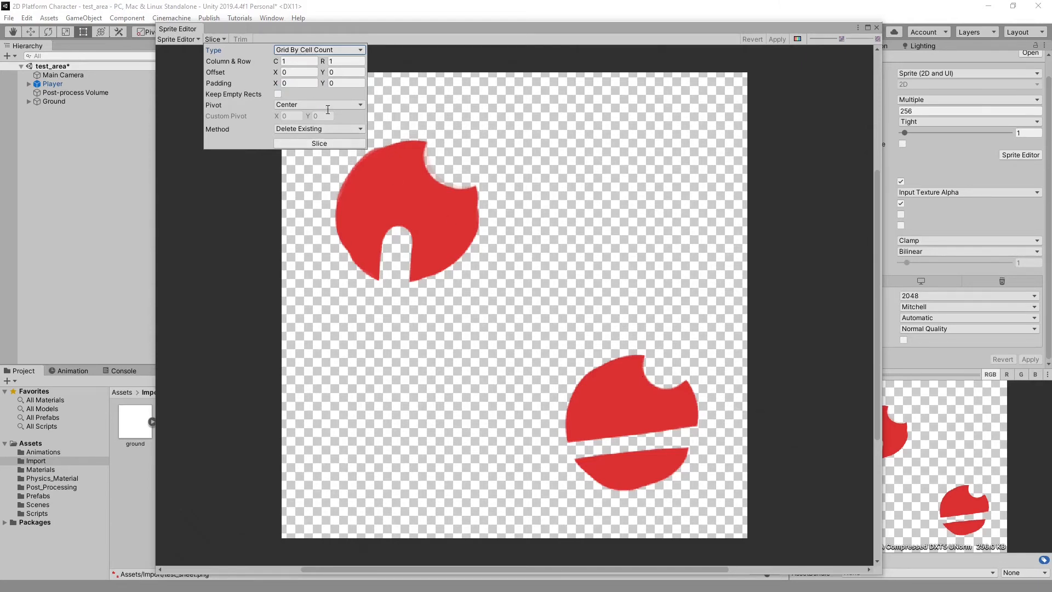
Slice the sprite sheet by cell count into 2 columns and 2 rows
{"action": "left_click", "coordinate": [291, 61]}
{"action": "type", "text": "2"}
{"action": "left_click", "coordinate": [343, 62]}
{"action": "type", "text": "2"}
{"action": "left_click", "coordinate": [325, 144]}
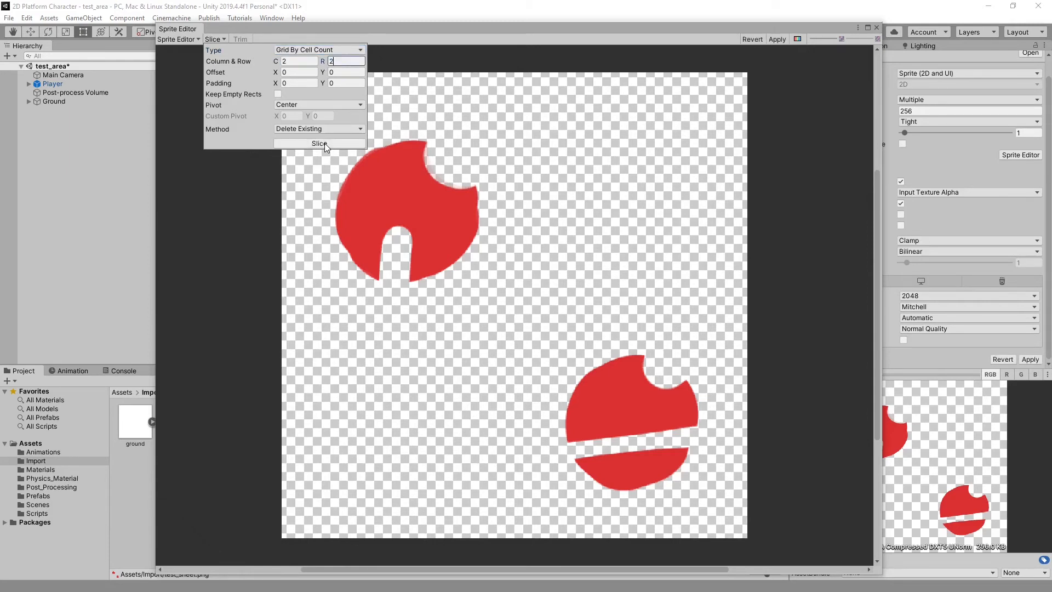
Examine the grid slices around both red shapes, comparing the colour view with the alpha view
{"action": "left_click", "coordinate": [448, 251]}
{"action": "left_click", "coordinate": [463, 349]}
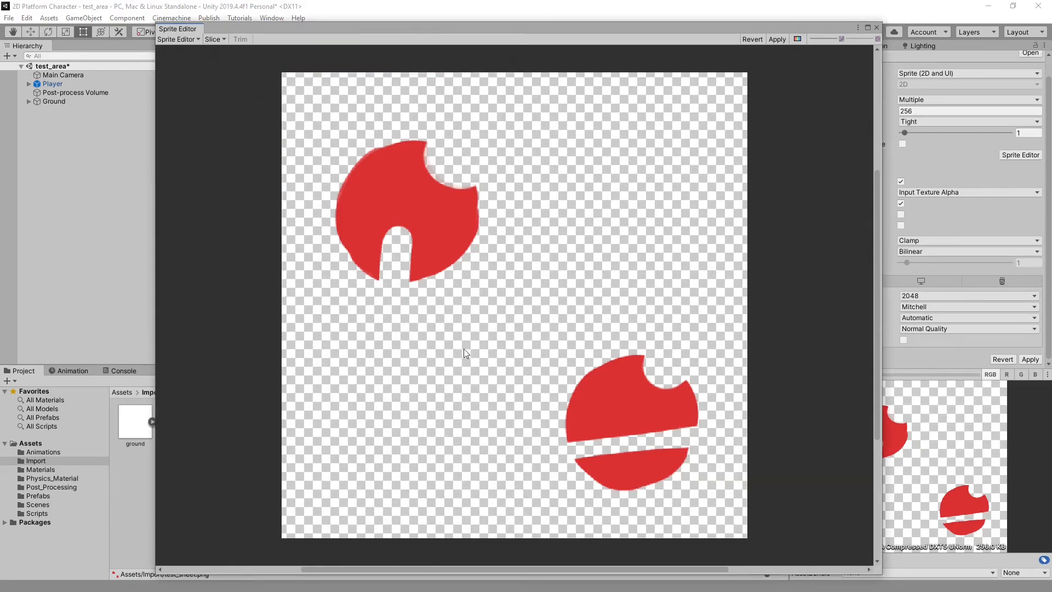
{"action": "left_click", "coordinate": [609, 393]}
{"action": "left_click", "coordinate": [620, 163]}
{"action": "left_click", "coordinate": [797, 40]}
{"action": "left_click", "coordinate": [446, 224]}
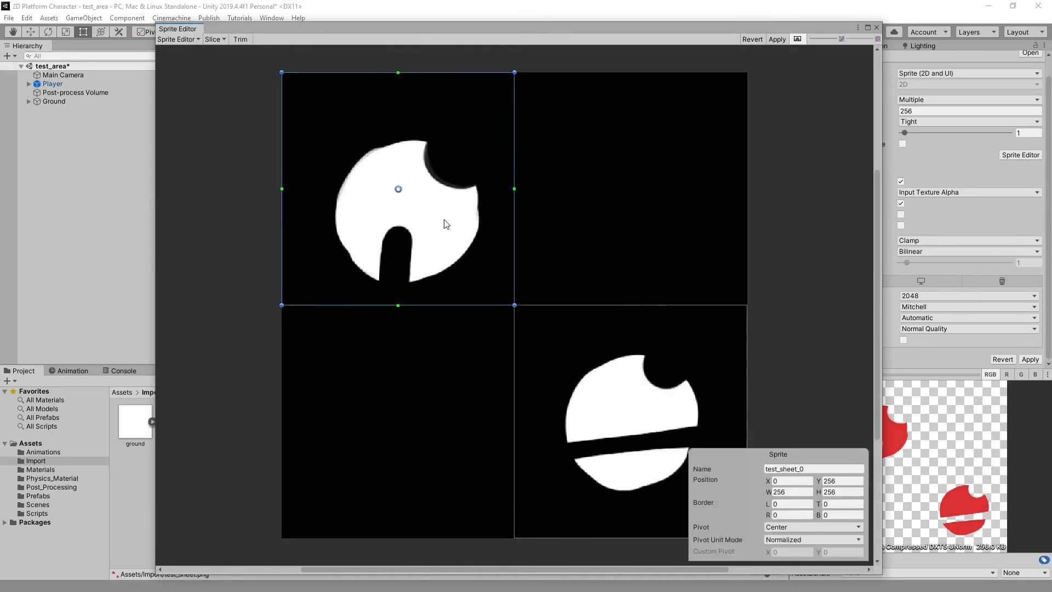
{"action": "left_click", "coordinate": [622, 370]}
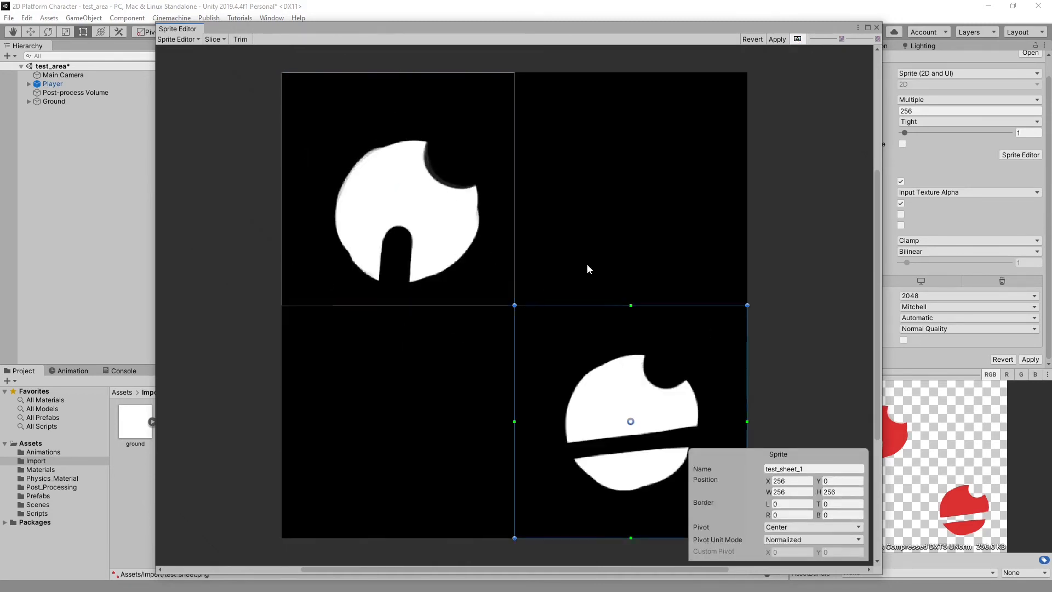
{"action": "left_click", "coordinate": [798, 39]}
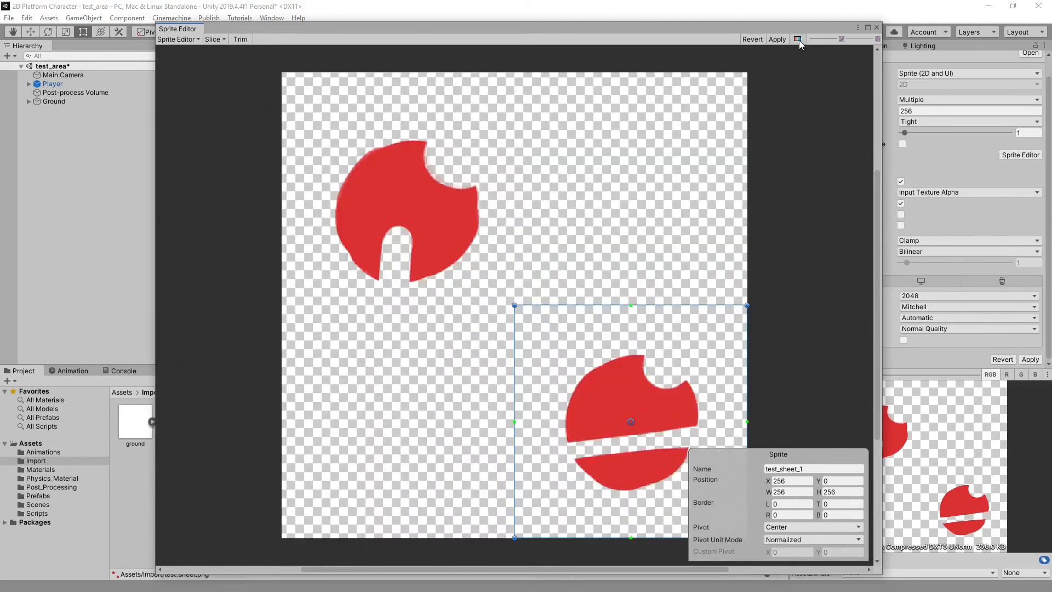
{"action": "left_click", "coordinate": [797, 39]}
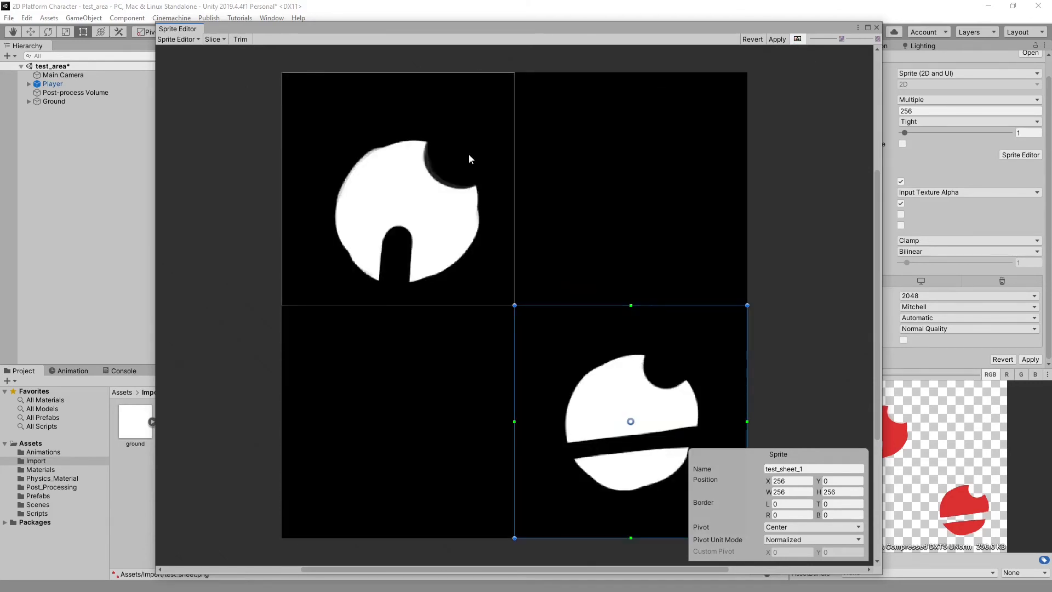
Examine the edges of the upper-left shape up close in the alpha view for semi-transparent areas
{"action": "scroll", "coordinate": [377, 200], "scroll_direction": "up", "scroll_amount": 5}
{"action": "scroll", "coordinate": [377, 200], "scroll_direction": "up", "scroll_amount": 2}
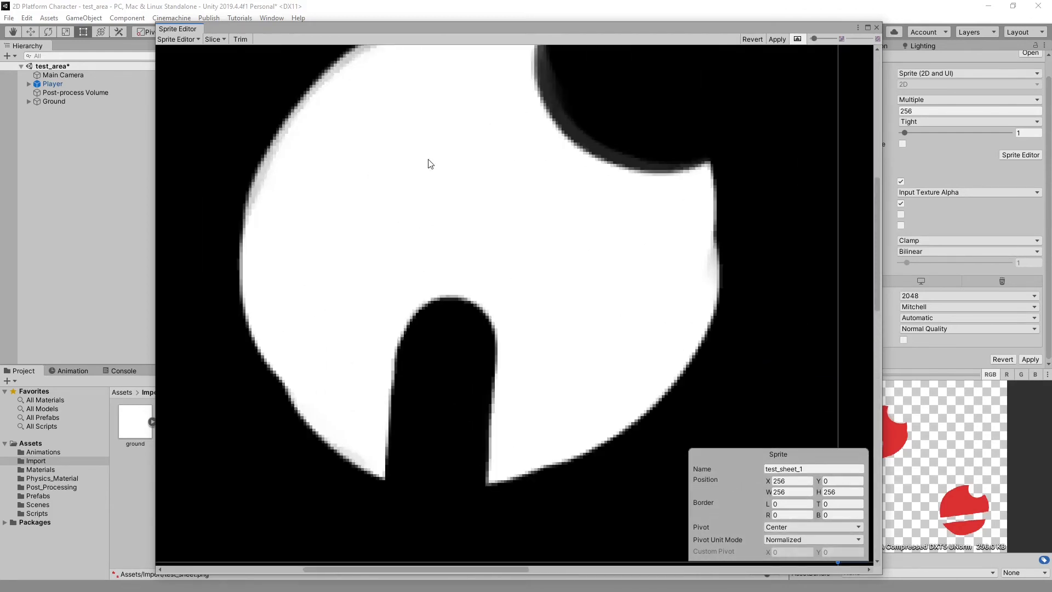
{"action": "scroll", "coordinate": [459, 157], "scroll_direction": "up", "scroll_amount": 2}
{"action": "middle_click_drag", "start_coordinate": [426, 256], "coordinate": [400, 258]}
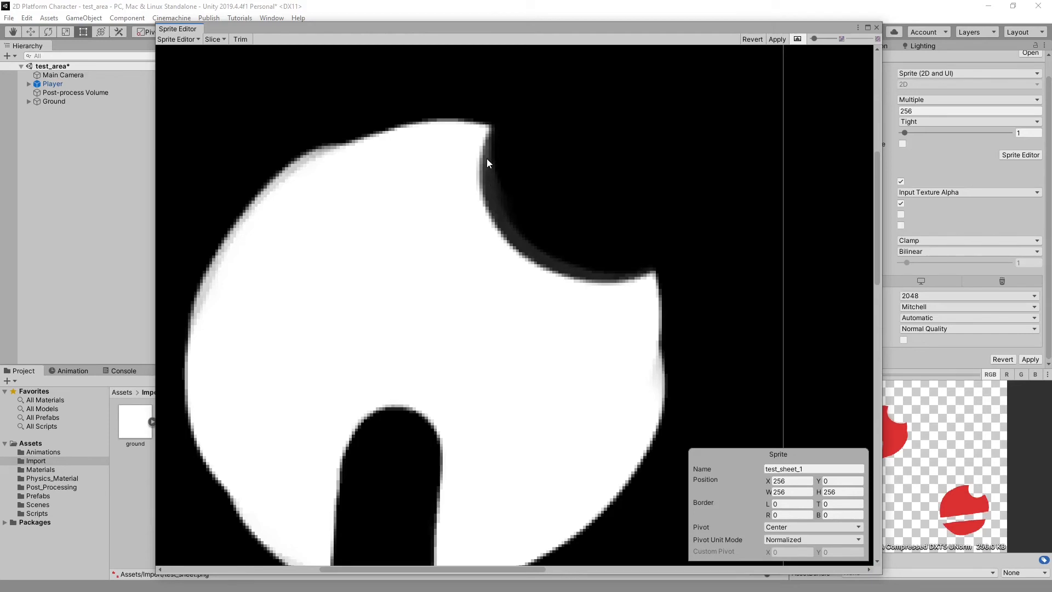
{"action": "scroll", "coordinate": [451, 271], "scroll_direction": "down", "scroll_amount": 4}
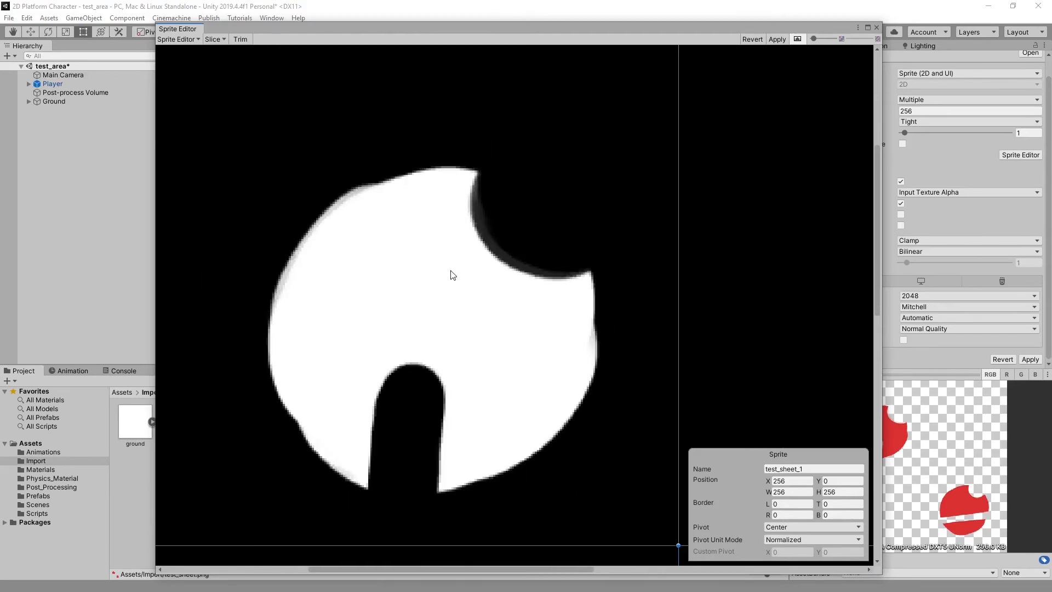
{"action": "scroll", "coordinate": [452, 275], "scroll_direction": "down", "scroll_amount": 5}
{"action": "middle_click_drag", "start_coordinate": [488, 371], "coordinate": [488, 320]}
{"action": "scroll", "coordinate": [488, 320], "scroll_direction": "up", "scroll_amount": 2}
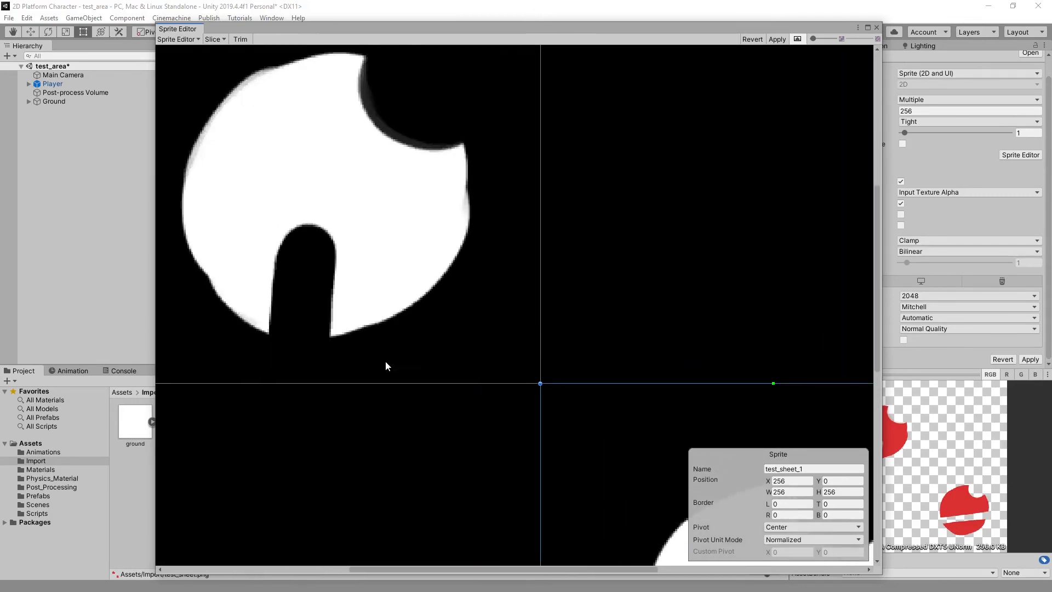
{"action": "scroll", "coordinate": [531, 289], "scroll_direction": "down", "scroll_amount": 4}
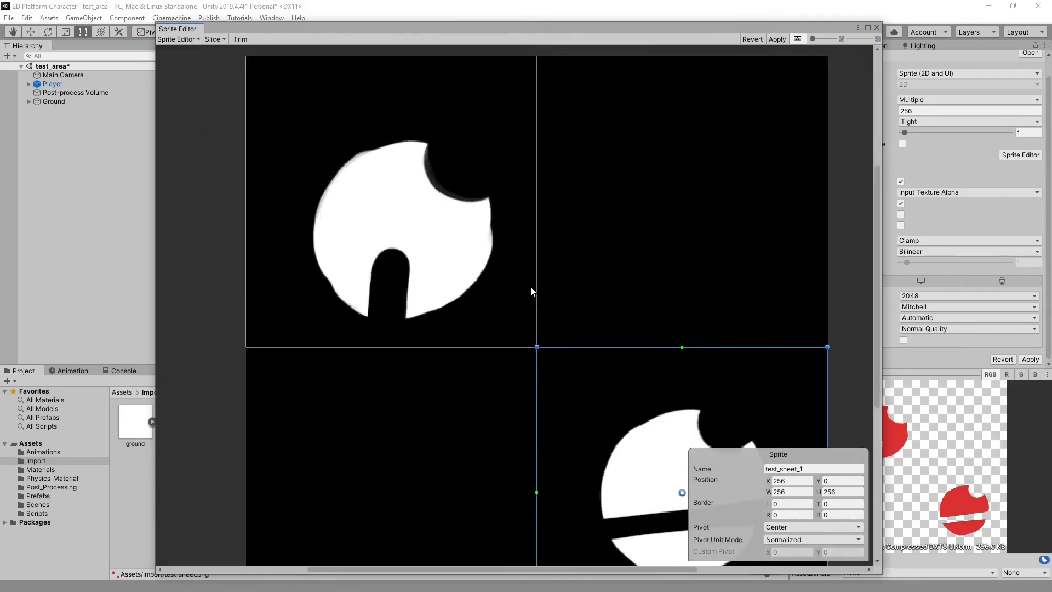
{"action": "middle_click_drag", "start_coordinate": [564, 294], "coordinate": [503, 266]}
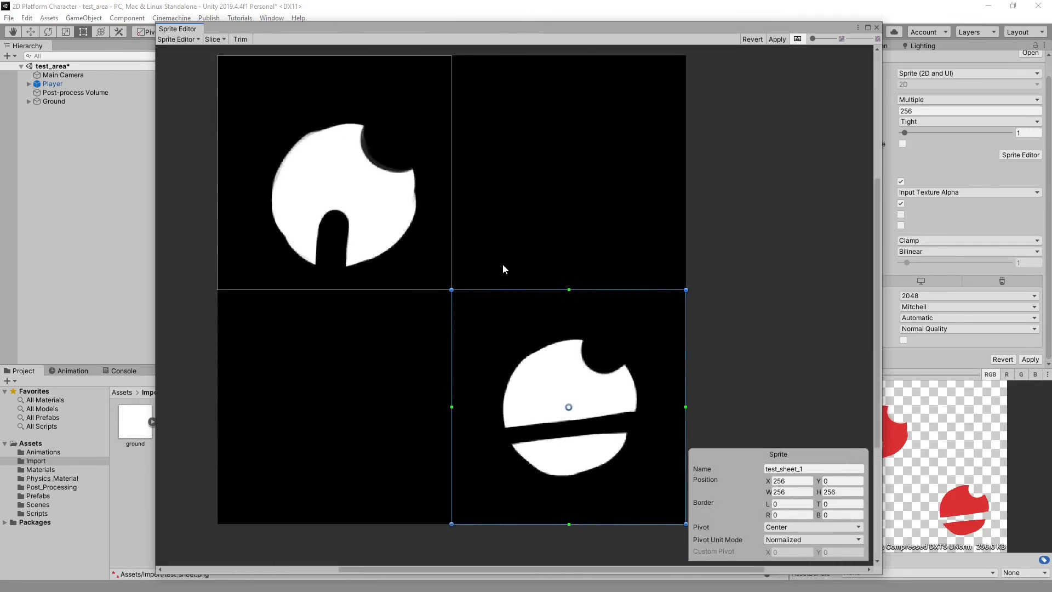
{"action": "middle_click_drag", "start_coordinate": [507, 228], "coordinate": [505, 251]}
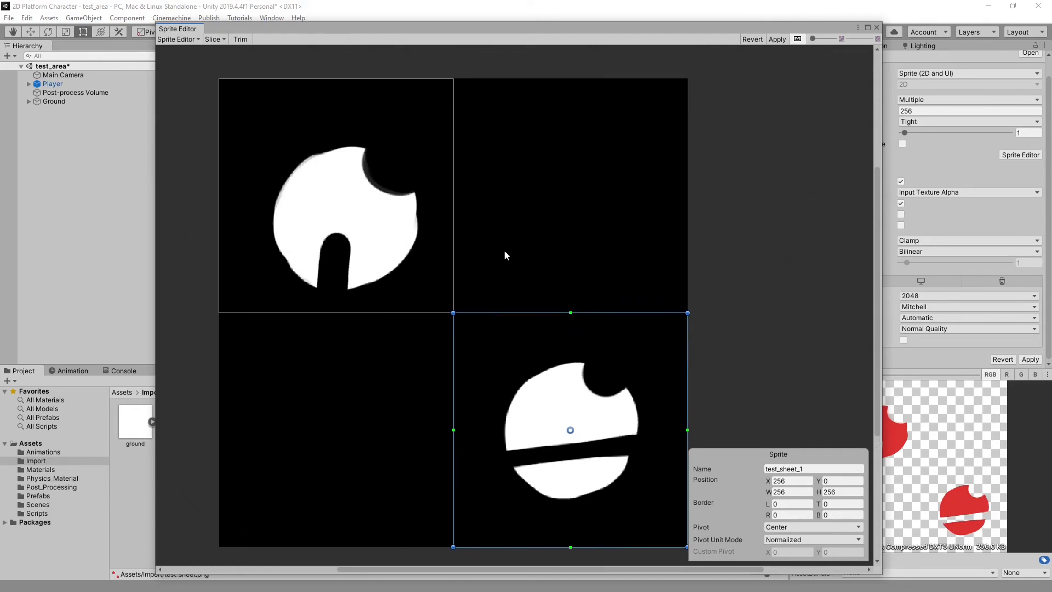
Return to the colour view and re-slice the sheet with the Automatic type, center pivot and Delete Existing method
{"action": "left_click", "coordinate": [797, 39]}
{"action": "left_click", "coordinate": [217, 39]}
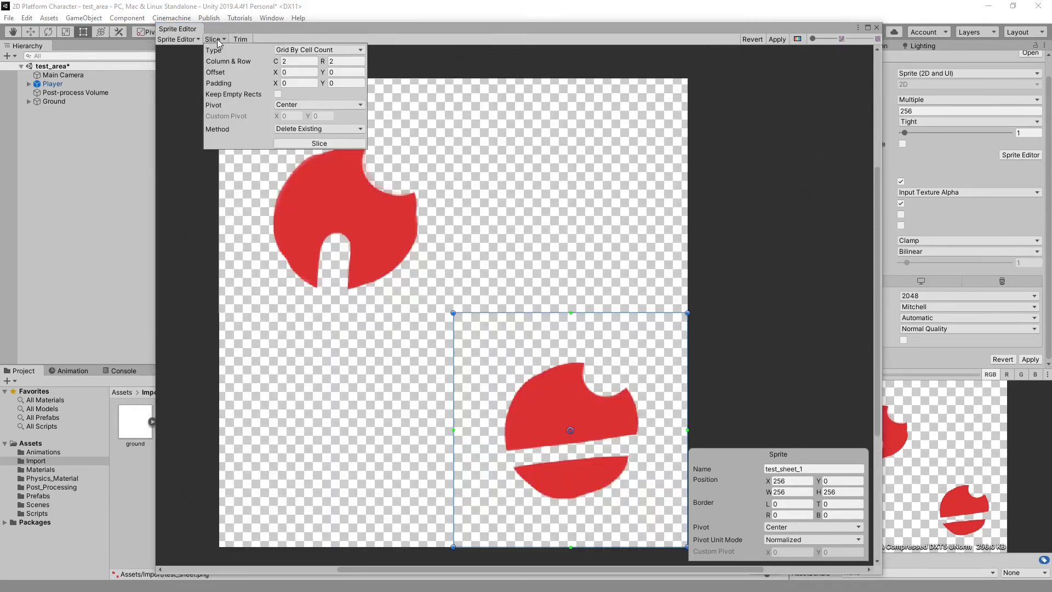
{"action": "left_click", "coordinate": [305, 50]}
{"action": "left_click", "coordinate": [305, 62]}
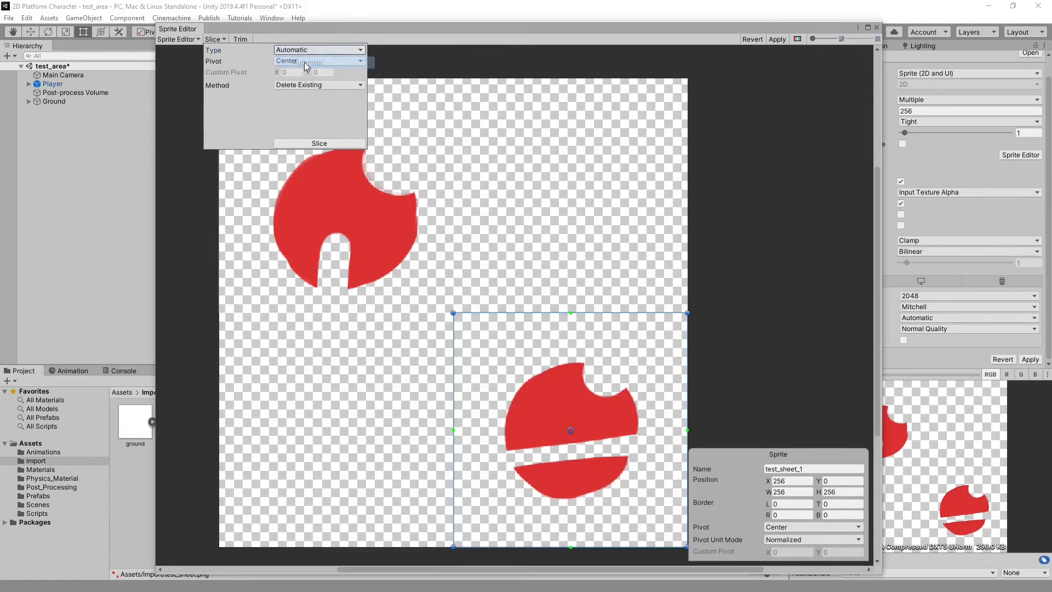
{"action": "left_click", "coordinate": [319, 143]}
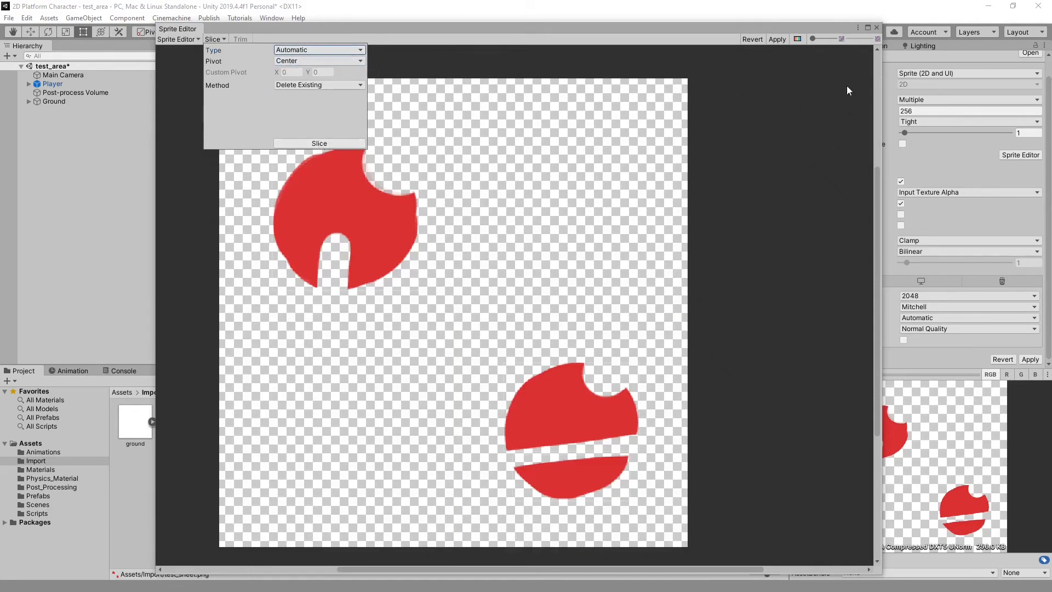
Examine the automatic slices in the alpha view, checking the whole upper shape and both pieces of the lower shape
{"action": "left_click", "coordinate": [798, 39]}
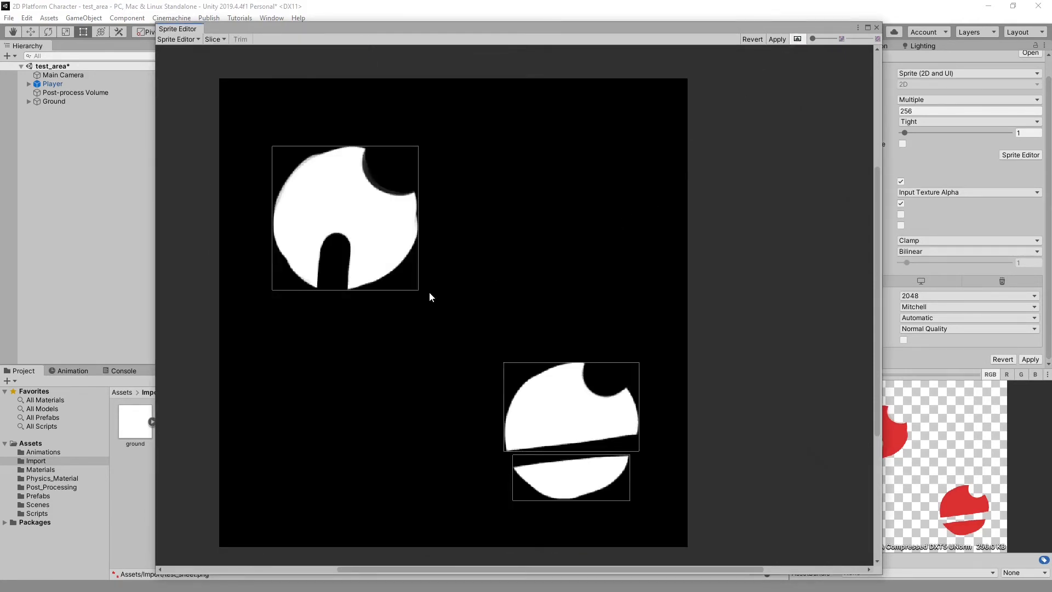
{"action": "scroll", "coordinate": [418, 312], "scroll_direction": "up", "scroll_amount": 3}
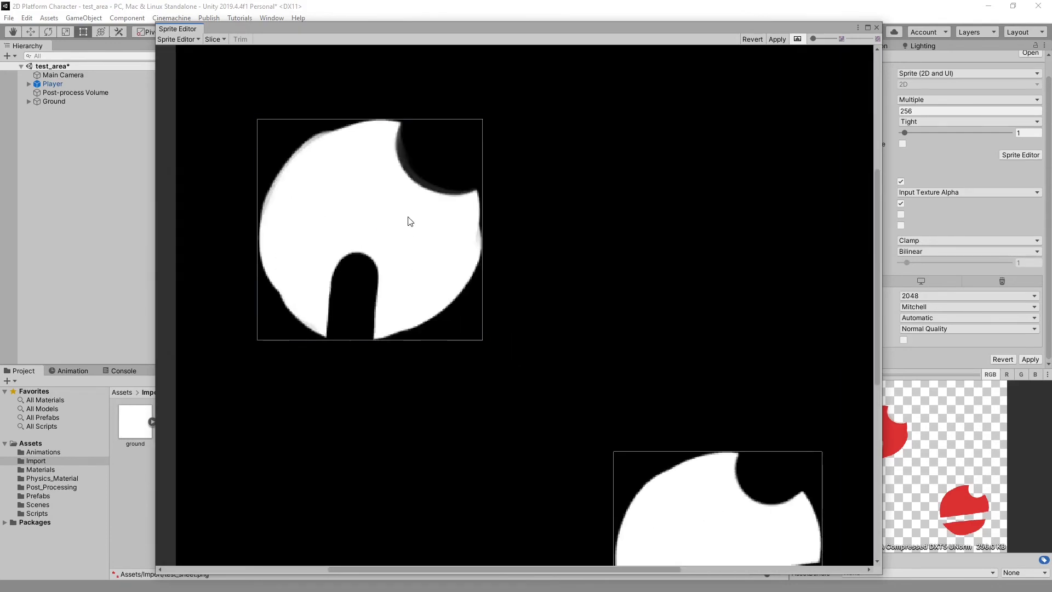
{"action": "left_click", "coordinate": [412, 222]}
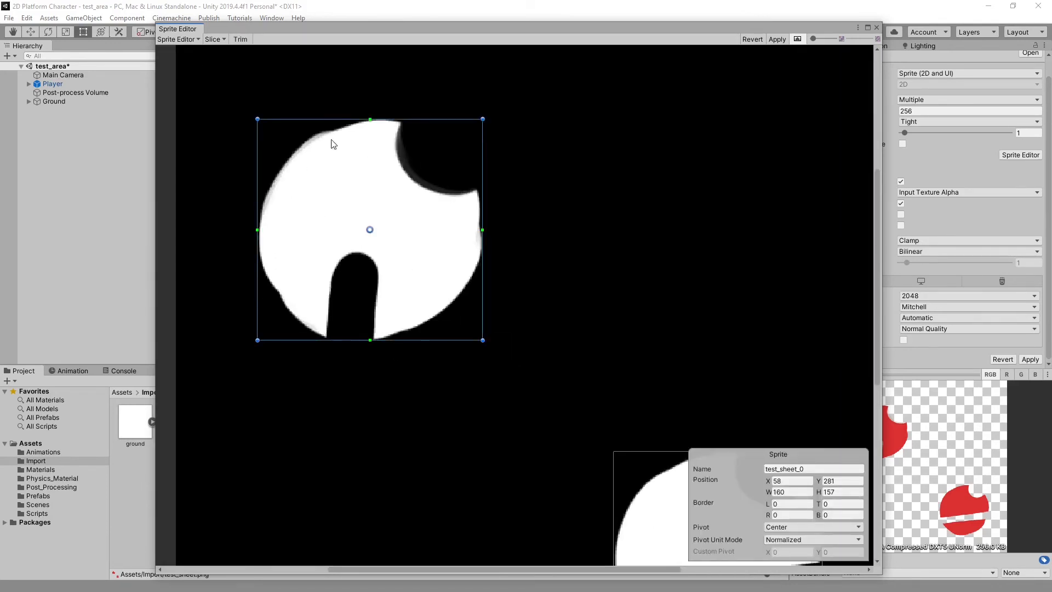
{"action": "middle_click_drag", "start_coordinate": [606, 371], "coordinate": [408, 175]}
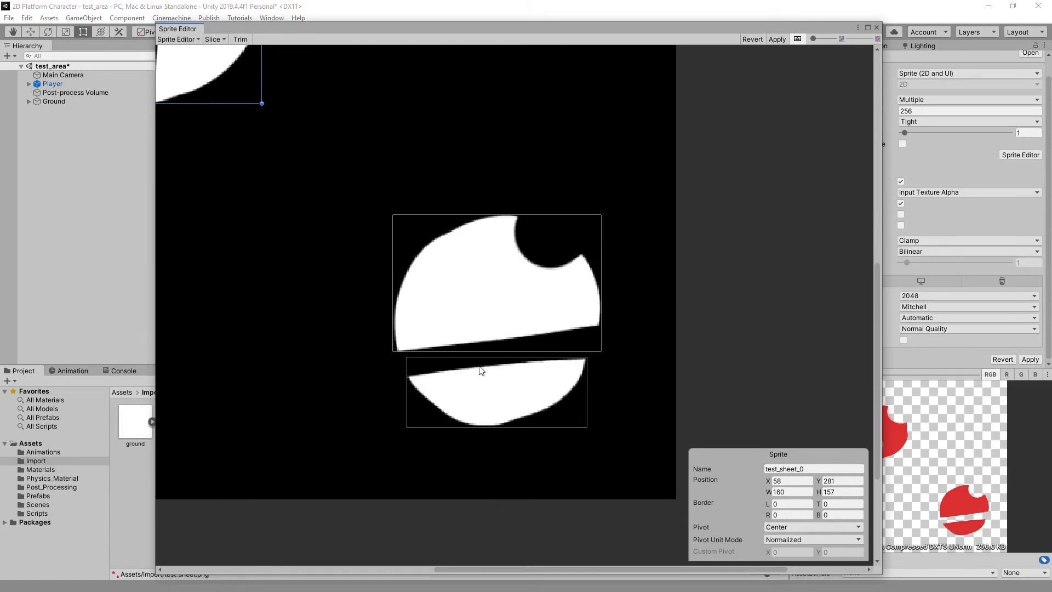
{"action": "left_click", "coordinate": [479, 265]}
{"action": "left_click", "coordinate": [491, 392]}
{"action": "left_click", "coordinate": [470, 300]}
{"action": "left_click", "coordinate": [472, 402]}
Delete the slice around the bottom piece of the split lower-right shape
{"action": "middle_click_drag", "start_coordinate": [349, 223], "coordinate": [439, 298]}
{"action": "scroll", "coordinate": [336, 278], "scroll_direction": "down", "scroll_amount": 2}
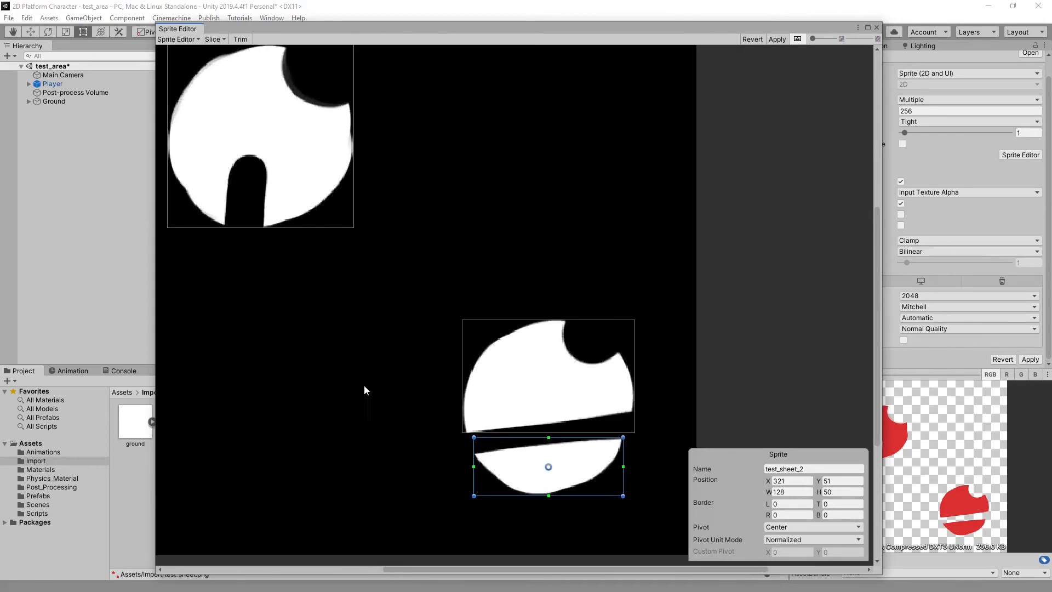
{"action": "middle_click_drag", "start_coordinate": [459, 426], "coordinate": [428, 376]}
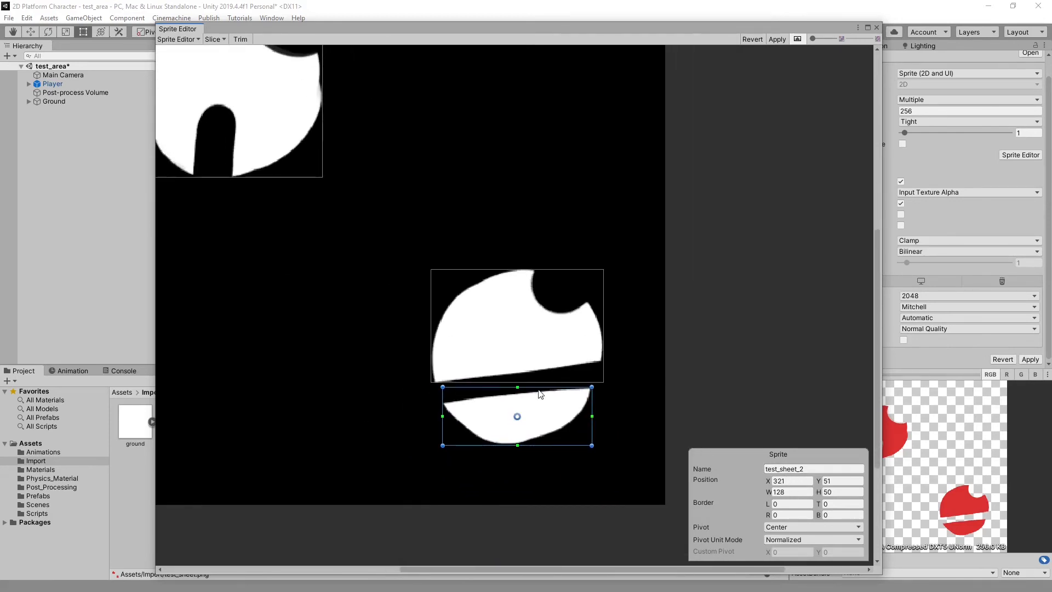
{"action": "left_click", "coordinate": [598, 421]}
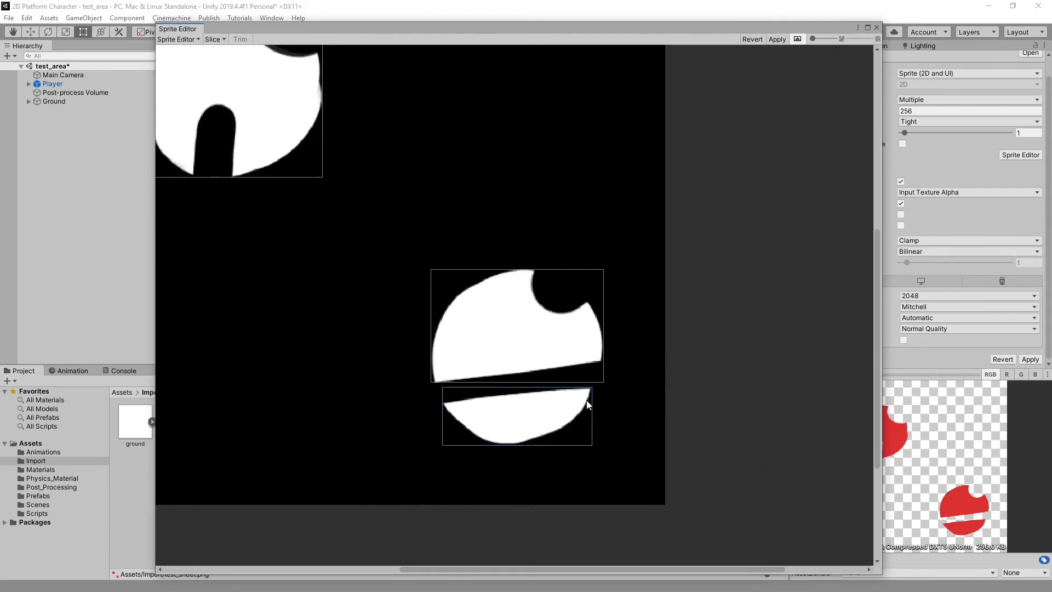
{"action": "left_click", "coordinate": [582, 405]}
{"action": "key", "text": "Delete"}
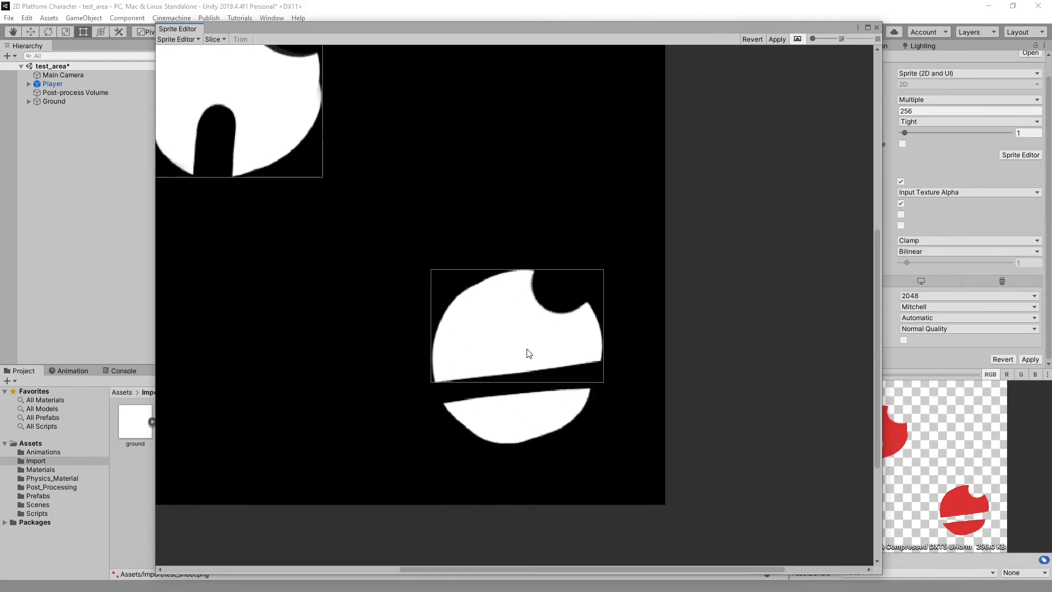
Extend the lower edge of the remaining lower-right slice to enclose both pieces, making it about 148 by 152
{"action": "left_click", "coordinate": [527, 337]}
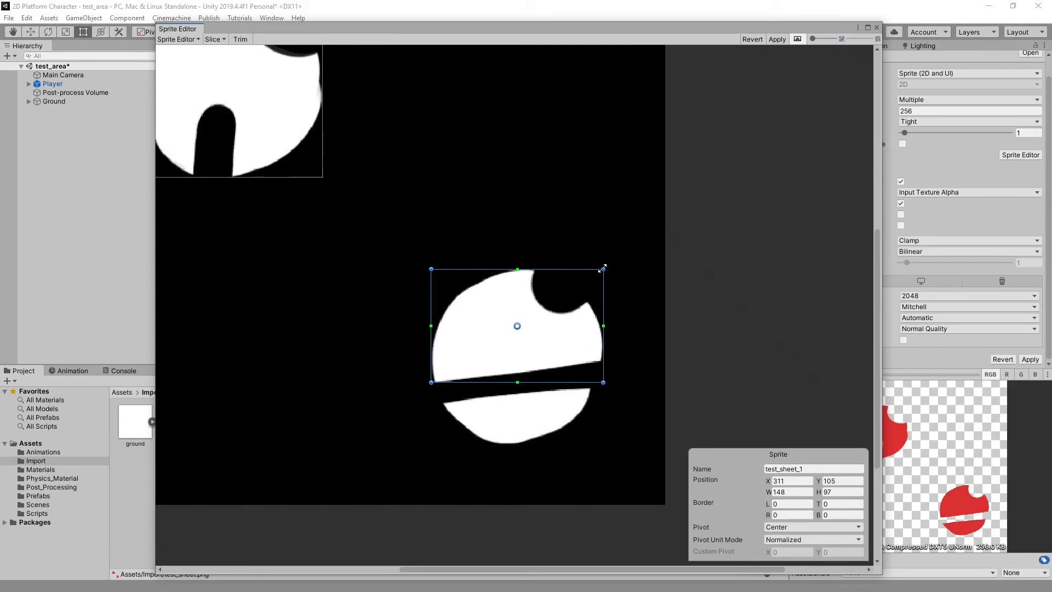
{"action": "left_click_drag", "start_coordinate": [518, 383], "coordinate": [519, 354]}
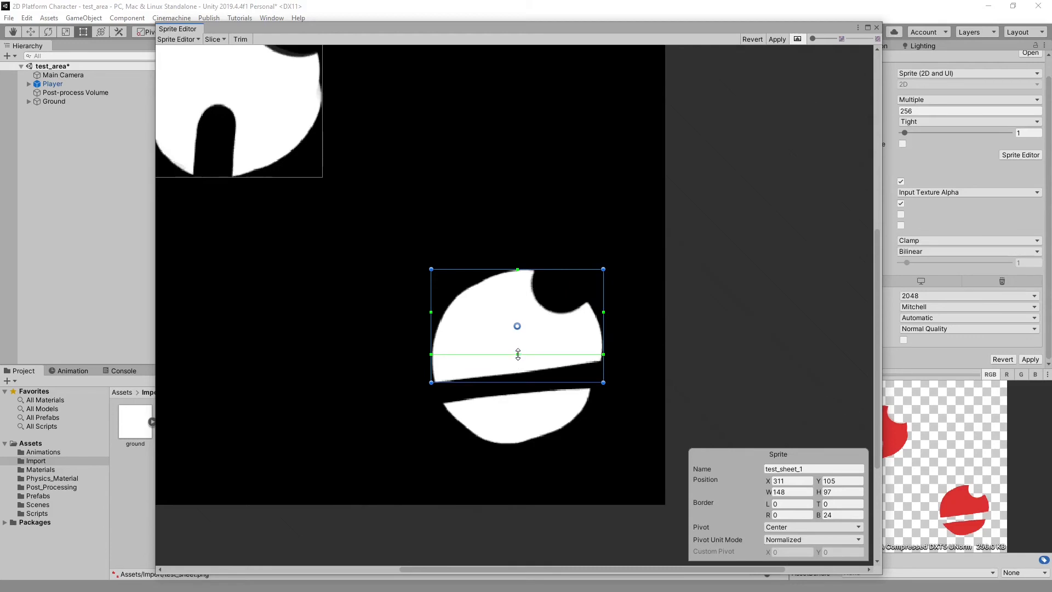
{"action": "left_click_drag", "start_coordinate": [518, 354], "coordinate": [519, 384]}
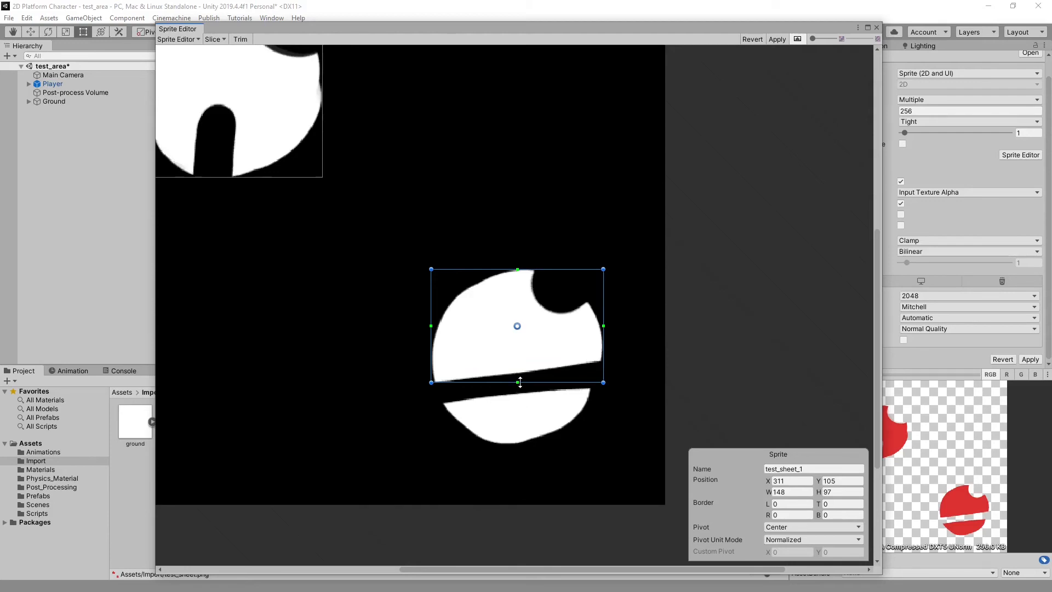
{"action": "left_click_drag", "start_coordinate": [520, 401], "coordinate": [520, 406]}
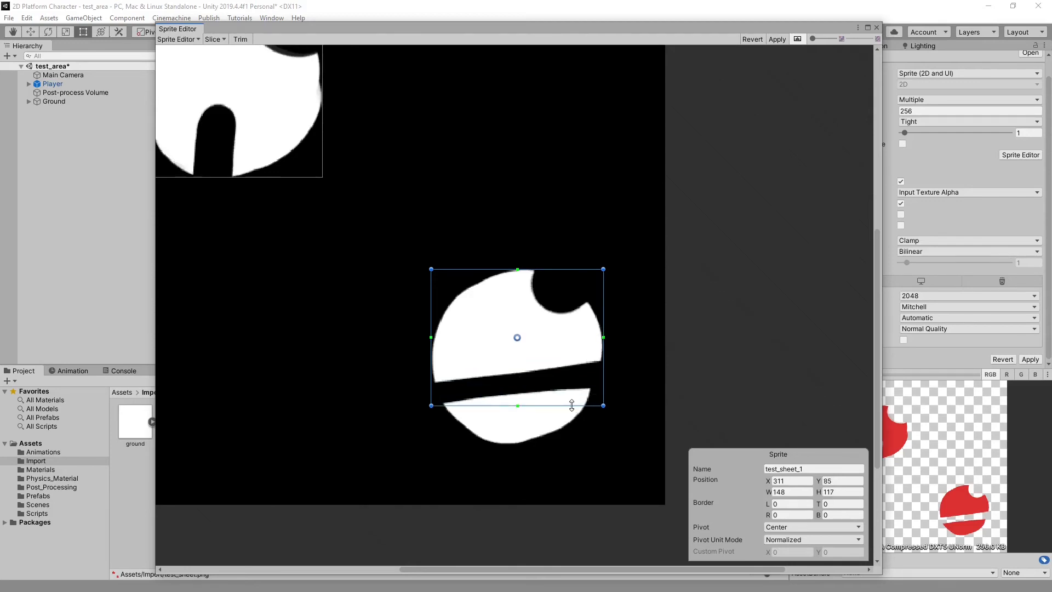
{"action": "left_click_drag", "start_coordinate": [562, 405], "coordinate": [559, 446]}
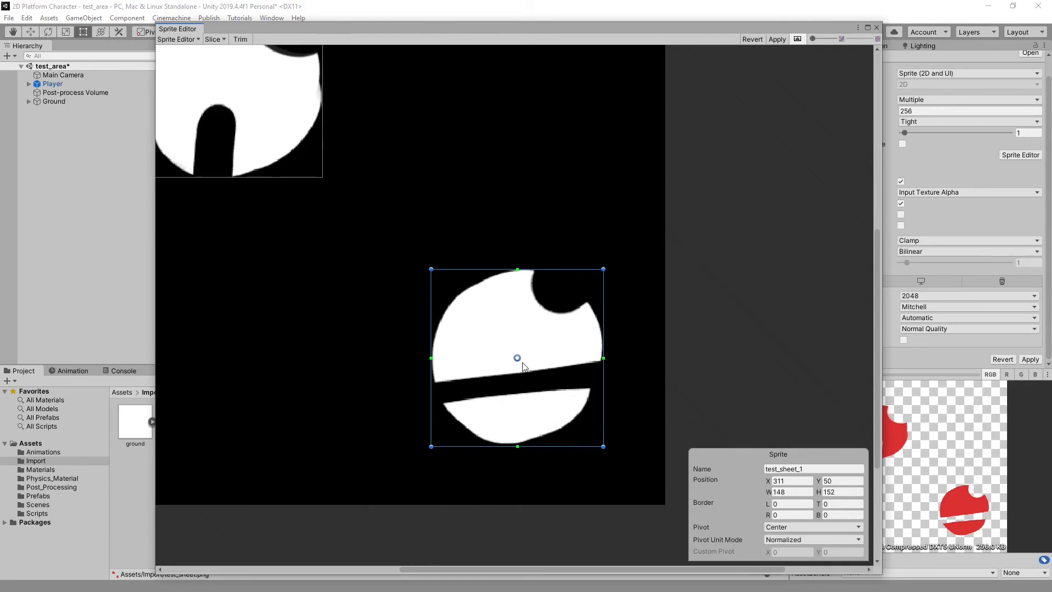
Place the slice's custom pivot inside the notch at about X 0.74, Y 0.91 and rename the slice deathstar
{"action": "left_click_drag", "start_coordinate": [517, 359], "coordinate": [558, 284]}
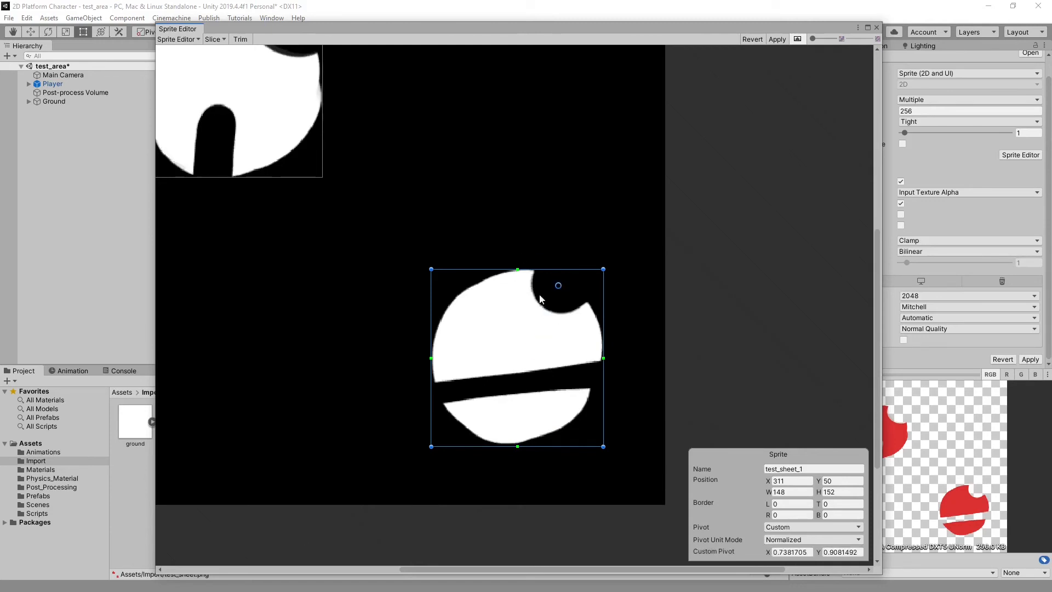
{"action": "left_click", "coordinate": [820, 470]}
{"action": "type", "text": "deathstar"}
Apply the slicing changes, select the upper-left slice and close the Sprite Editor
{"action": "left_click", "coordinate": [779, 37]}
{"action": "left_click", "coordinate": [466, 219]}
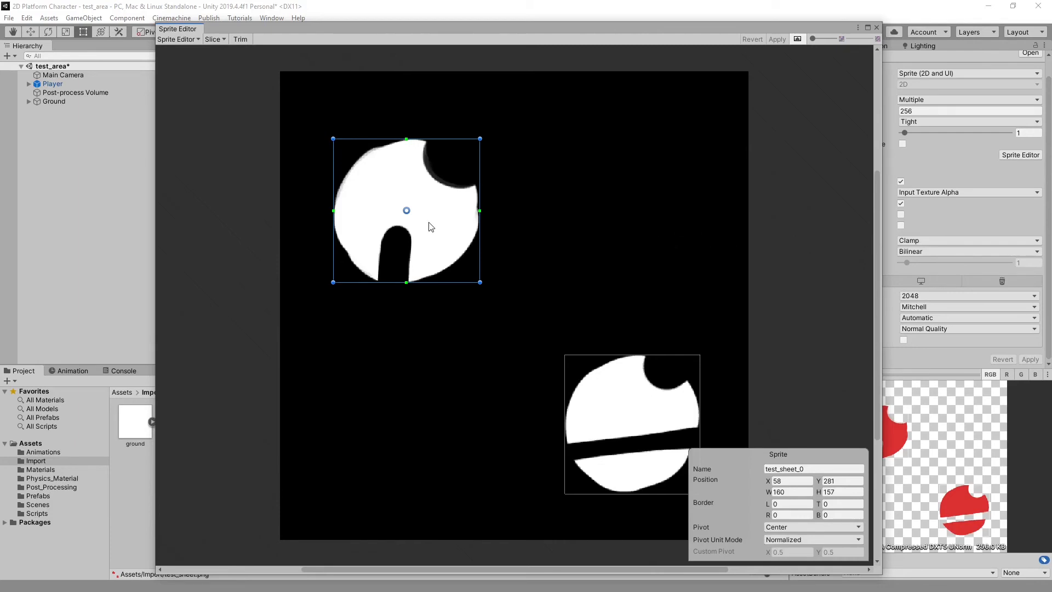
{"action": "left_click", "coordinate": [877, 27]}
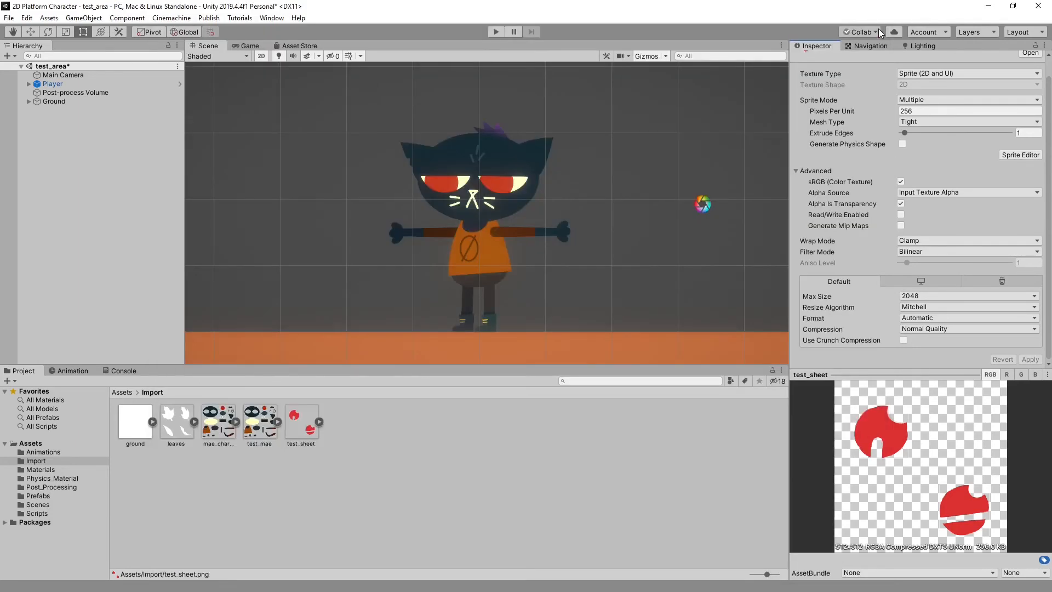
Expand test_sheet in the Import folder and place its test_sheet_0 sprite in the scene beside the character's outstretched left-side arm
{"action": "left_click", "coordinate": [320, 422]}
{"action": "left_click", "coordinate": [350, 420]}
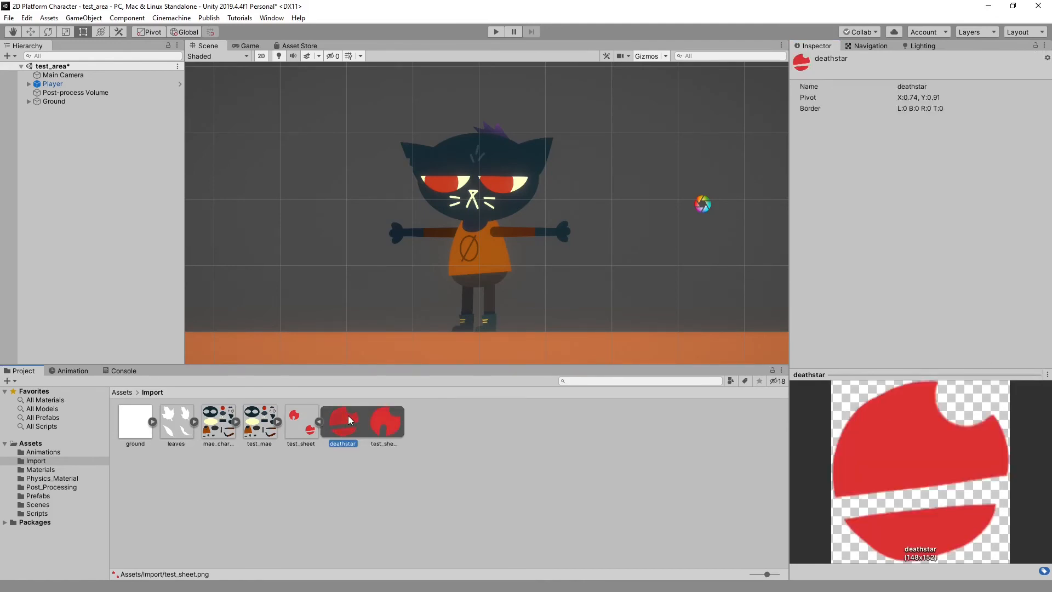
{"action": "left_click", "coordinate": [390, 425]}
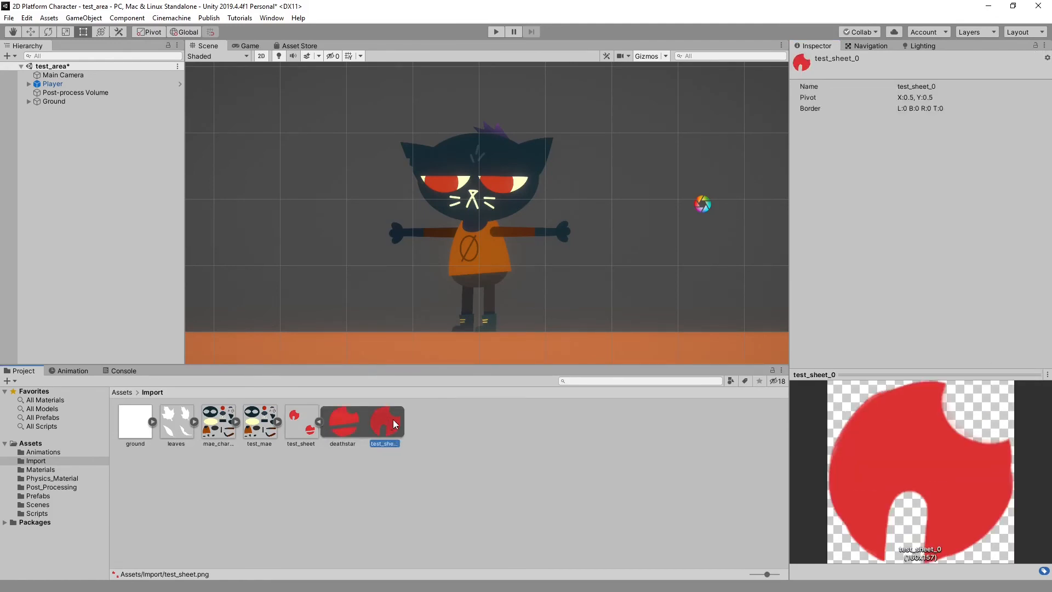
{"action": "left_click_drag", "start_coordinate": [396, 425], "coordinate": [336, 218]}
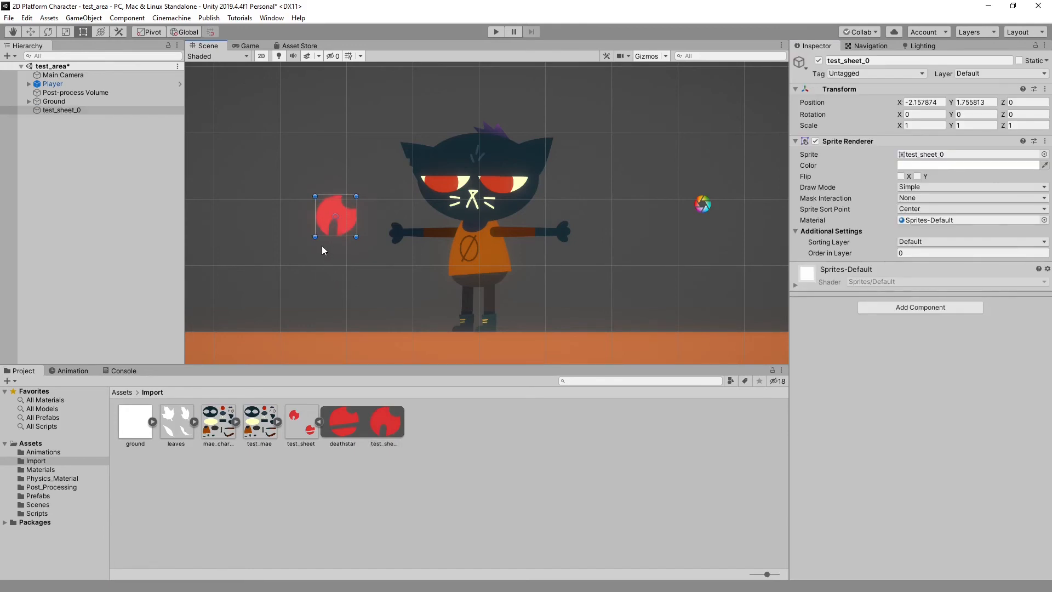
Deselect the placed test_sheet_0 sprite and examine the edge quality around its notch close up
{"action": "left_click", "coordinate": [339, 263]}
{"action": "scroll", "coordinate": [312, 225], "scroll_direction": "up", "scroll_amount": 10}
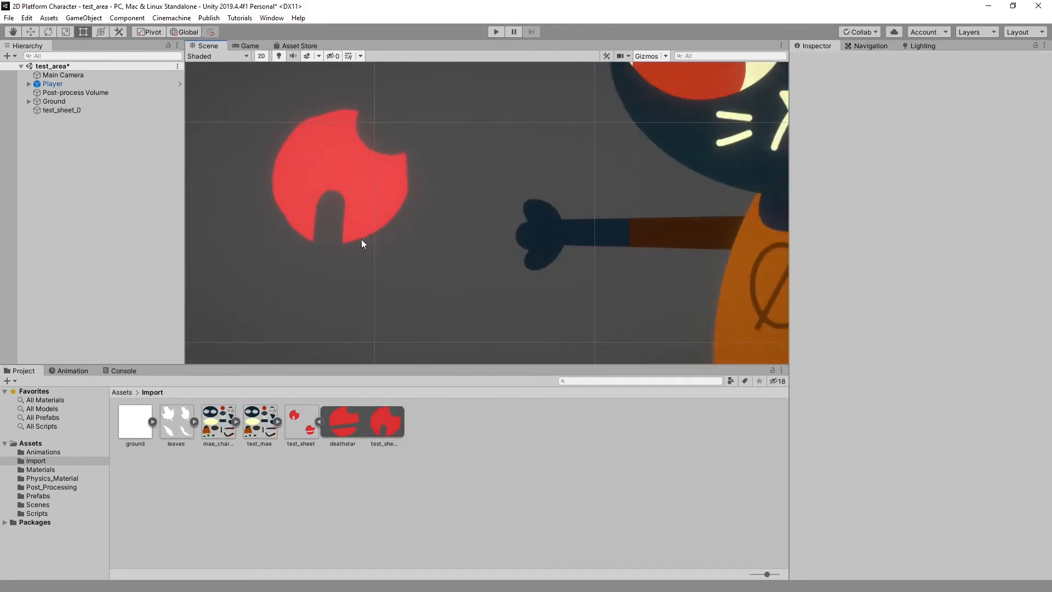
{"action": "middle_click_drag", "start_coordinate": [362, 244], "coordinate": [423, 314]}
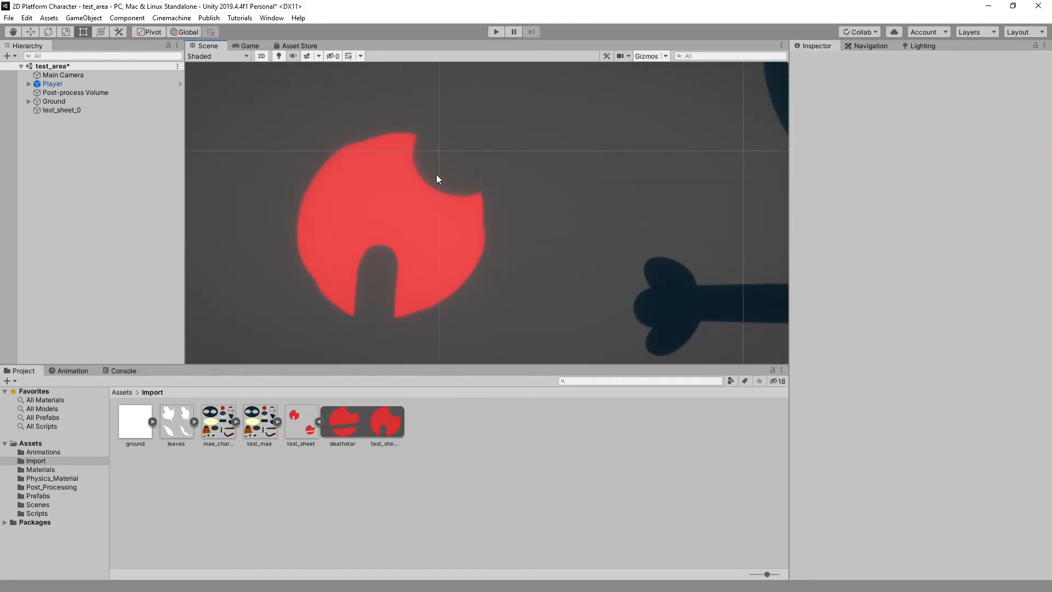
{"action": "scroll", "coordinate": [437, 179], "scroll_direction": "up", "scroll_amount": 5}
{"action": "scroll", "coordinate": [437, 179], "scroll_direction": "up", "scroll_amount": 3}
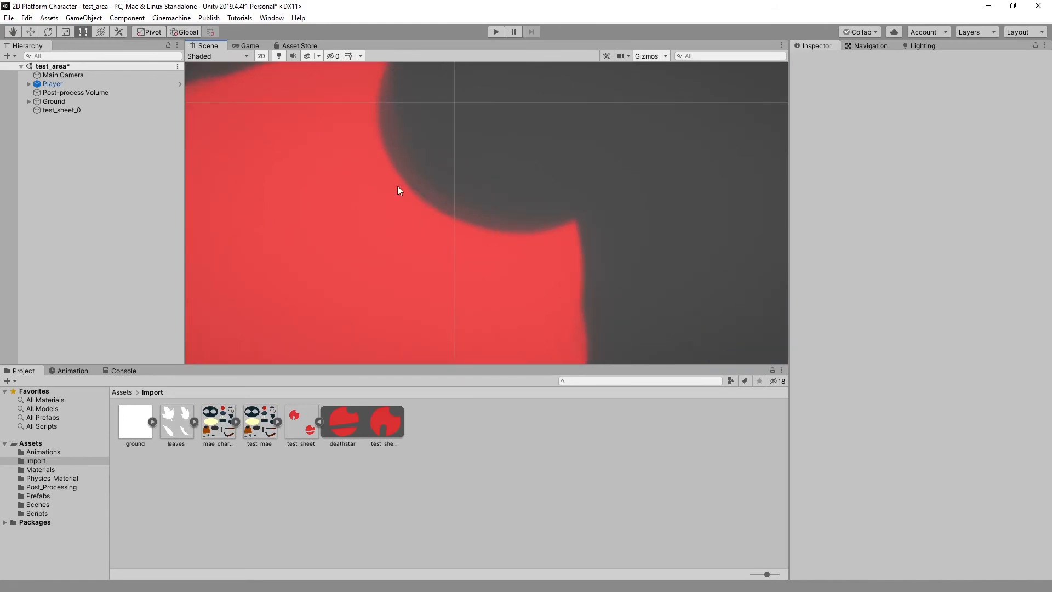
{"action": "scroll", "coordinate": [458, 277], "scroll_direction": "down", "scroll_amount": 6}
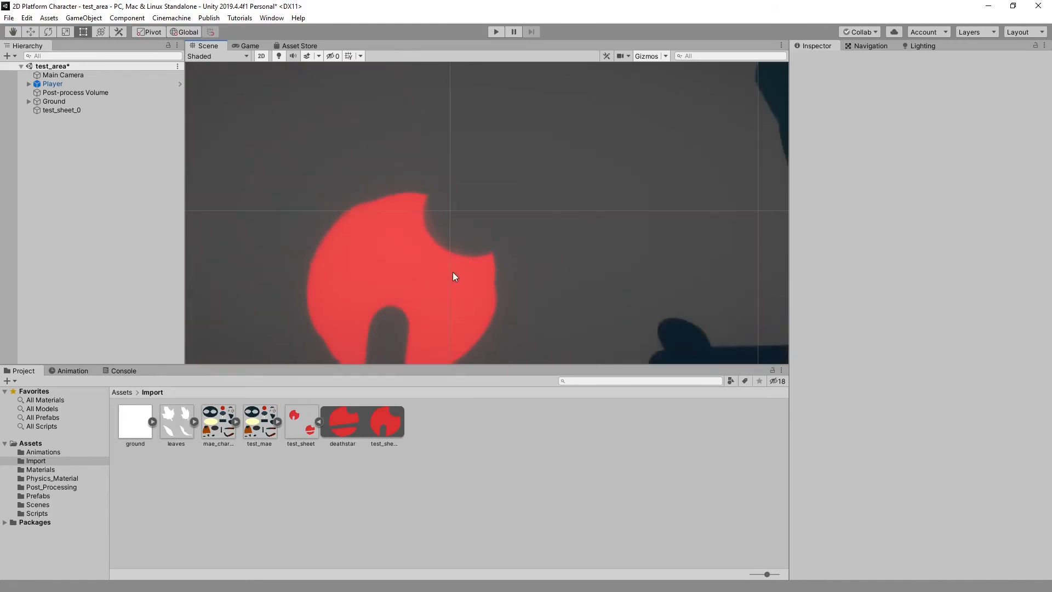
{"action": "scroll", "coordinate": [446, 277], "scroll_direction": "down", "scroll_amount": 2}
{"action": "scroll", "coordinate": [447, 320], "scroll_direction": "down", "scroll_amount": 2}
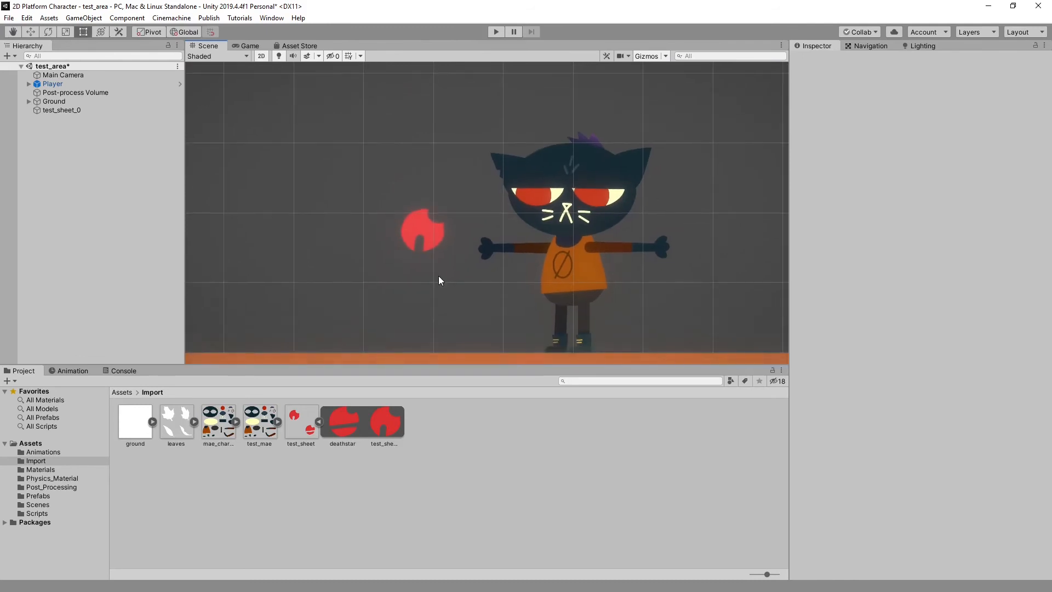
Place the deathstar sprite in the scene up and to the left of the first sprite and rotate it about 51 degrees around Z
{"action": "left_click_drag", "start_coordinate": [347, 417], "coordinate": [342, 189]}
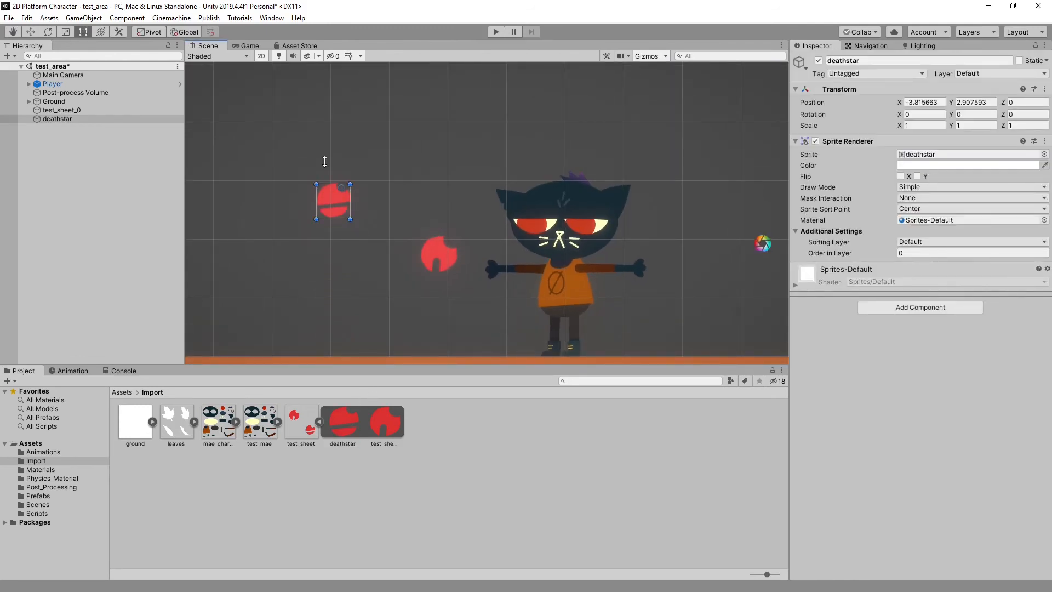
{"action": "left_click", "coordinate": [46, 33]}
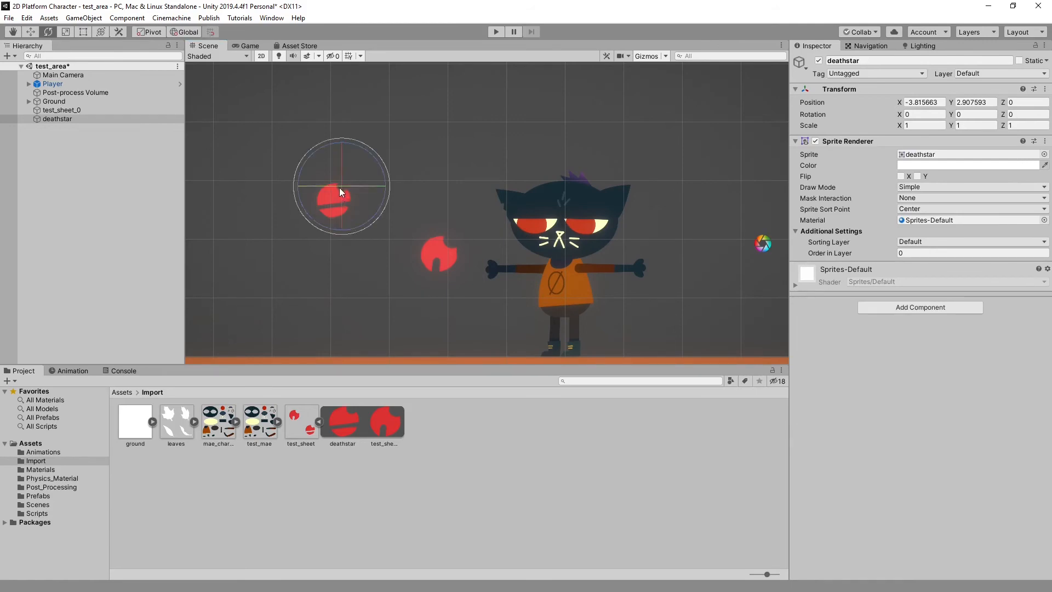
{"action": "left_click_drag", "start_coordinate": [369, 221], "coordinate": [481, 264]}
{"action": "left_click", "coordinate": [463, 267]}
{"action": "left_click_drag", "start_coordinate": [292, 131], "coordinate": [458, 320]}
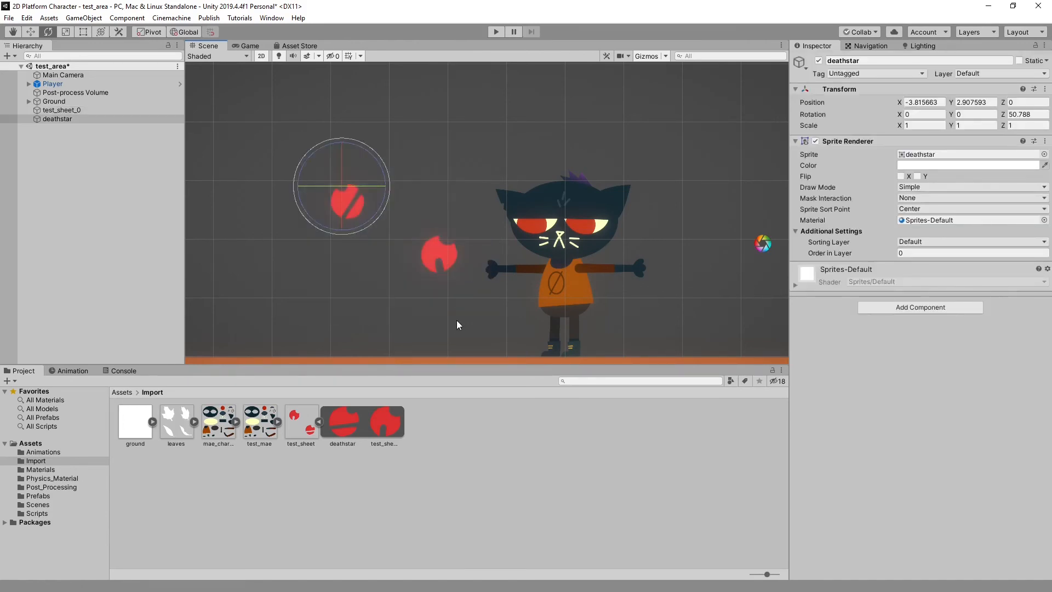
Delete the deathstar and test_sheet_0 objects from the scene and collapse the test_sheet asset
{"action": "key", "text": "Delete"}
{"action": "left_click", "coordinate": [451, 251]}
{"action": "key", "text": "Delete"}
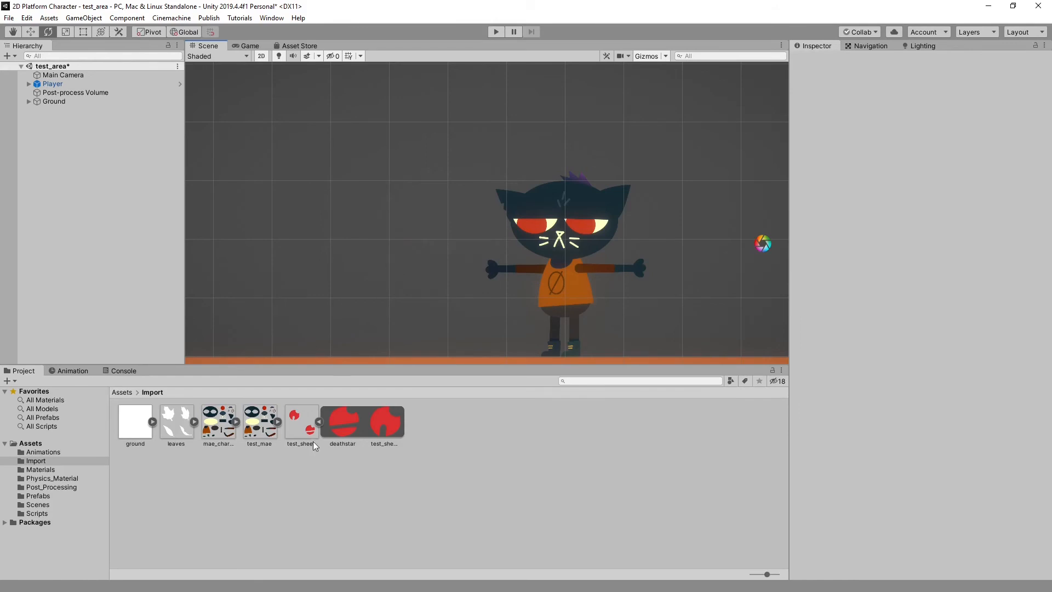
{"action": "left_click", "coordinate": [319, 421]}
Set the test_mae texture's Pixels Per Unit to 256 and its Sprite Mode to Multiple
{"action": "left_click", "coordinate": [259, 419]}
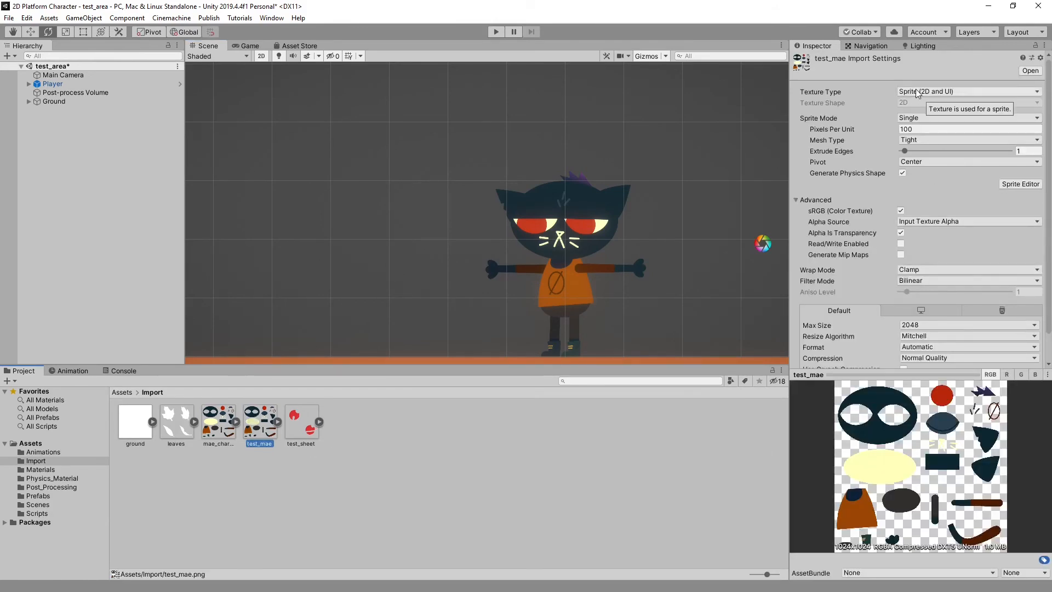
{"action": "left_click", "coordinate": [884, 132]}
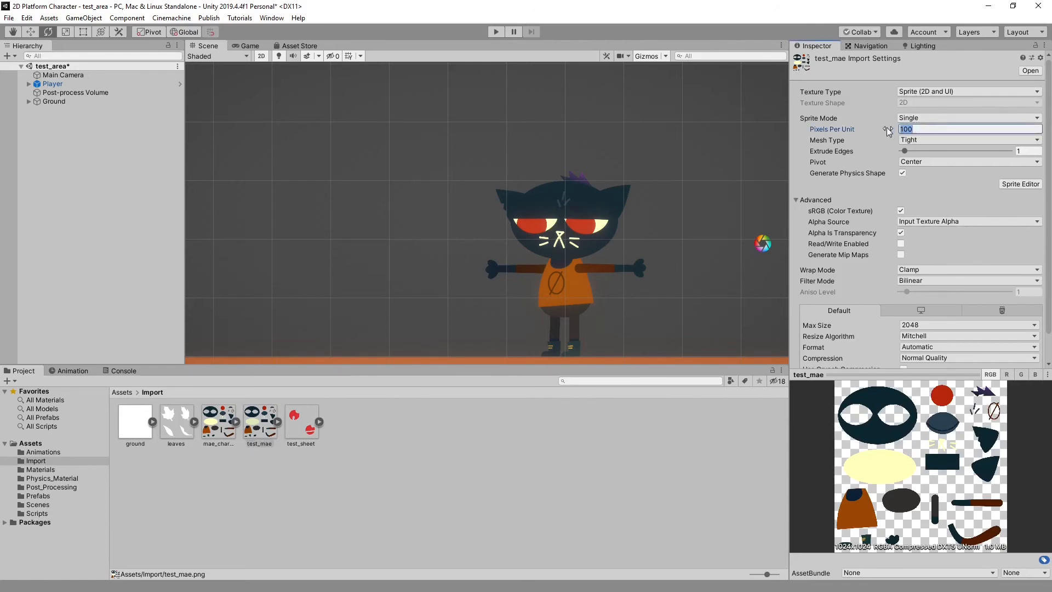
{"action": "left_click", "coordinate": [919, 118]}
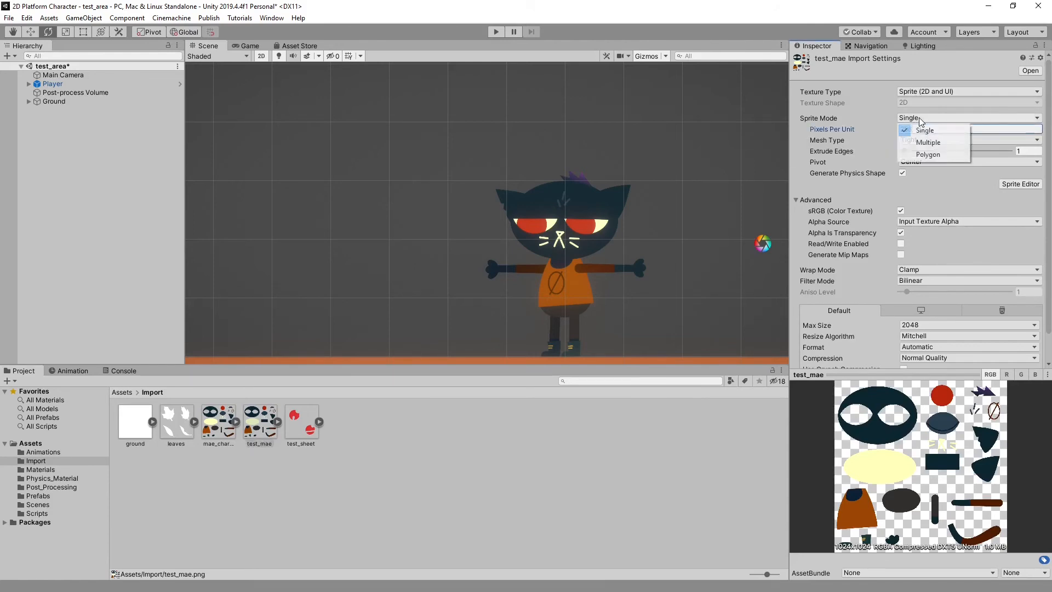
{"action": "left_click", "coordinate": [929, 143]}
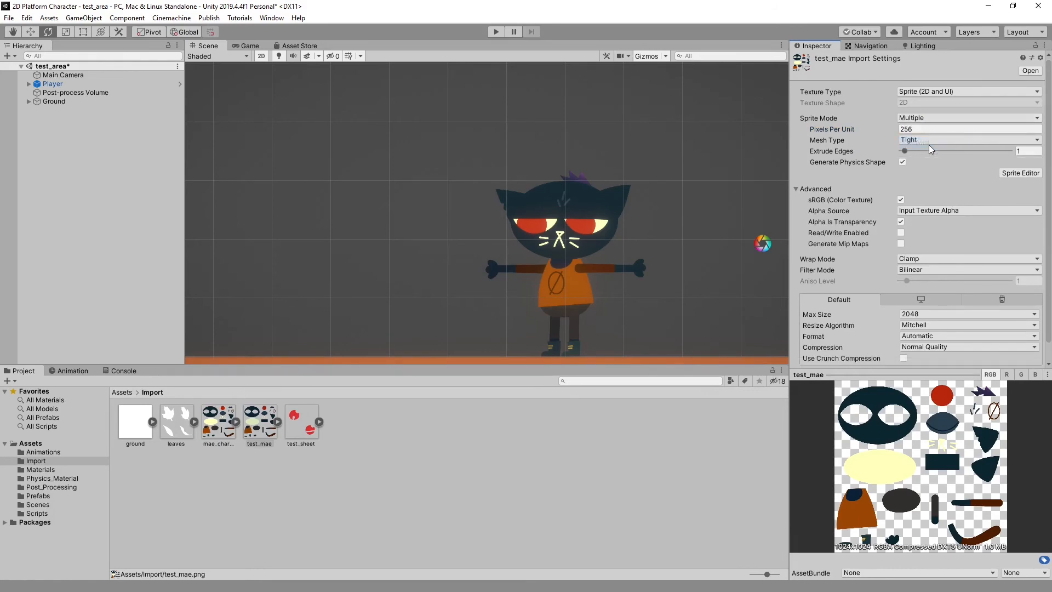
Disable Generate Physics Shape for test_mae, keep the Bilinear filter mode and apply the import settings
{"action": "left_click", "coordinate": [902, 162]}
{"action": "scroll", "coordinate": [936, 323], "scroll_direction": "down", "scroll_amount": 2}
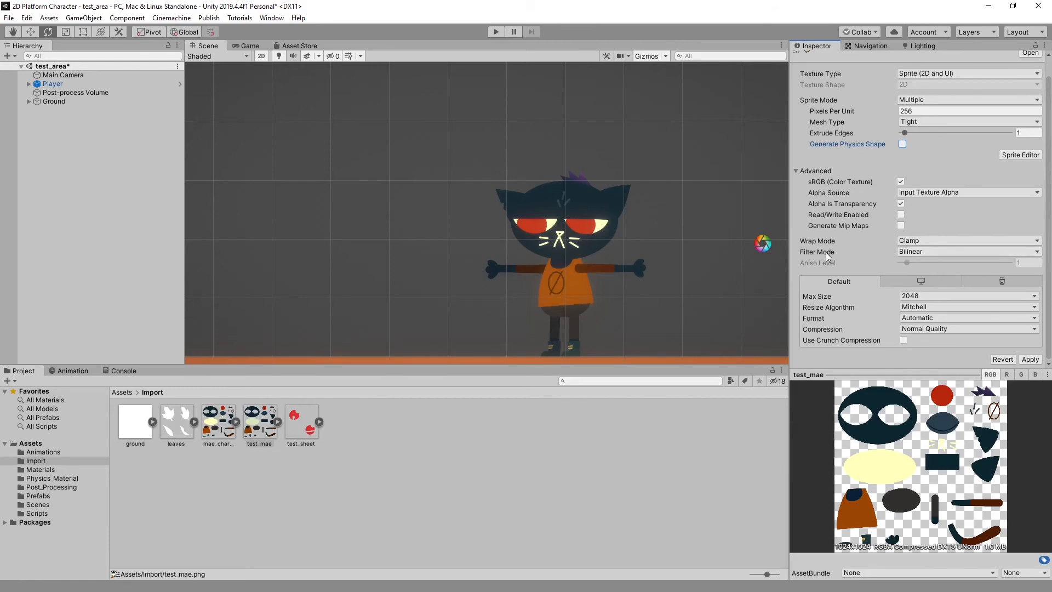
{"action": "left_click", "coordinate": [914, 252]}
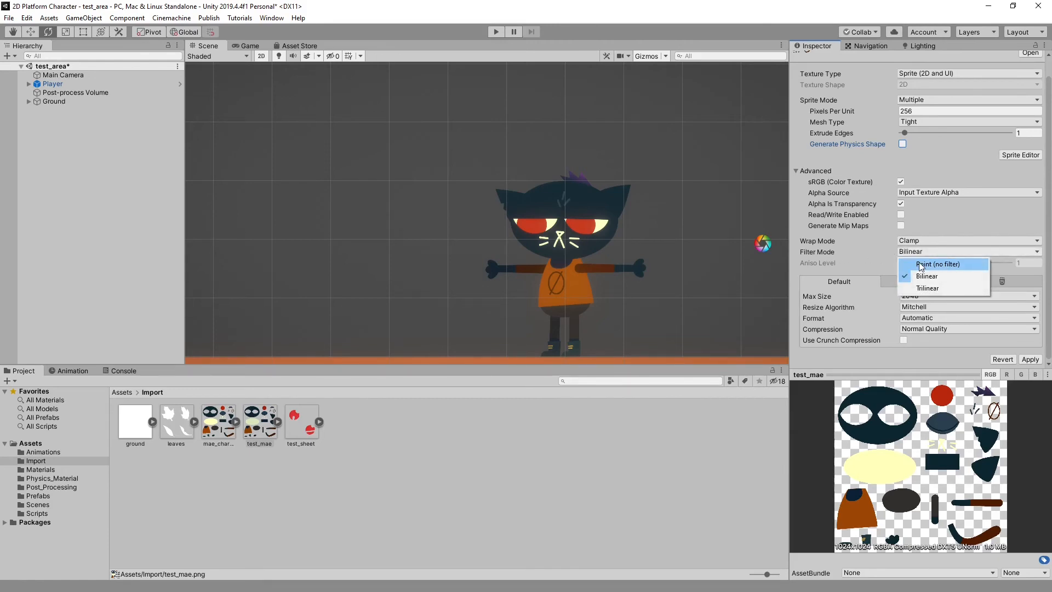
{"action": "left_click", "coordinate": [928, 276]}
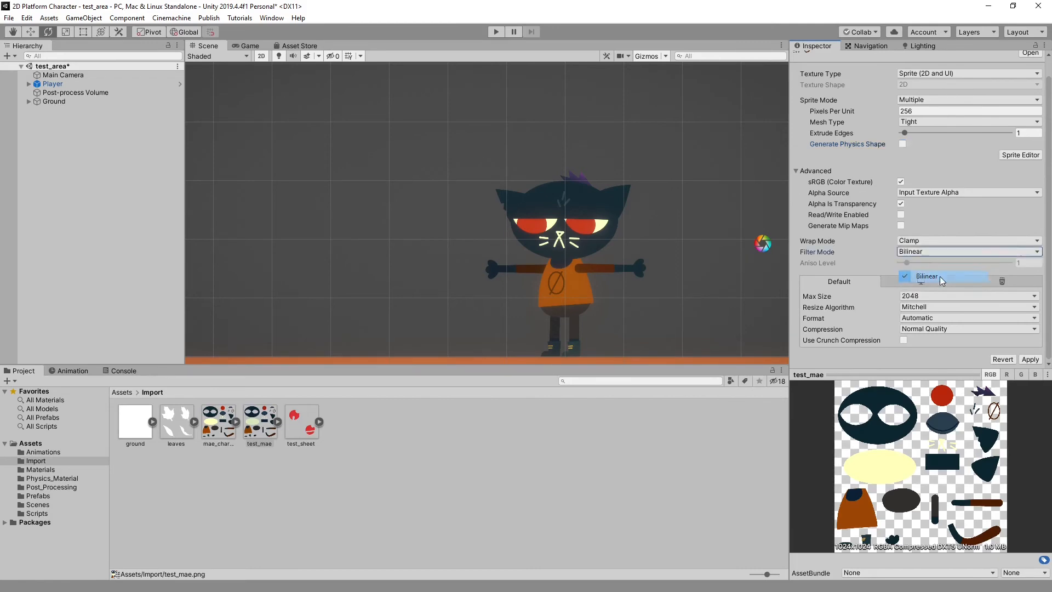
{"action": "left_click", "coordinate": [1030, 360]}
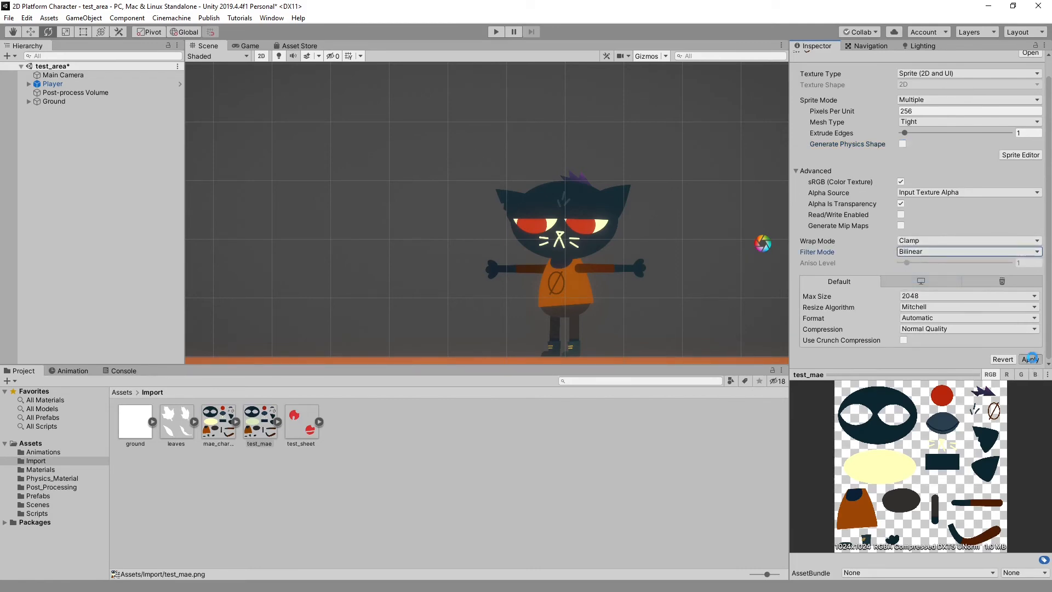
Open test_mae in the Sprite Editor and compare its alpha view with its colour view
{"action": "left_click", "coordinate": [274, 425]}
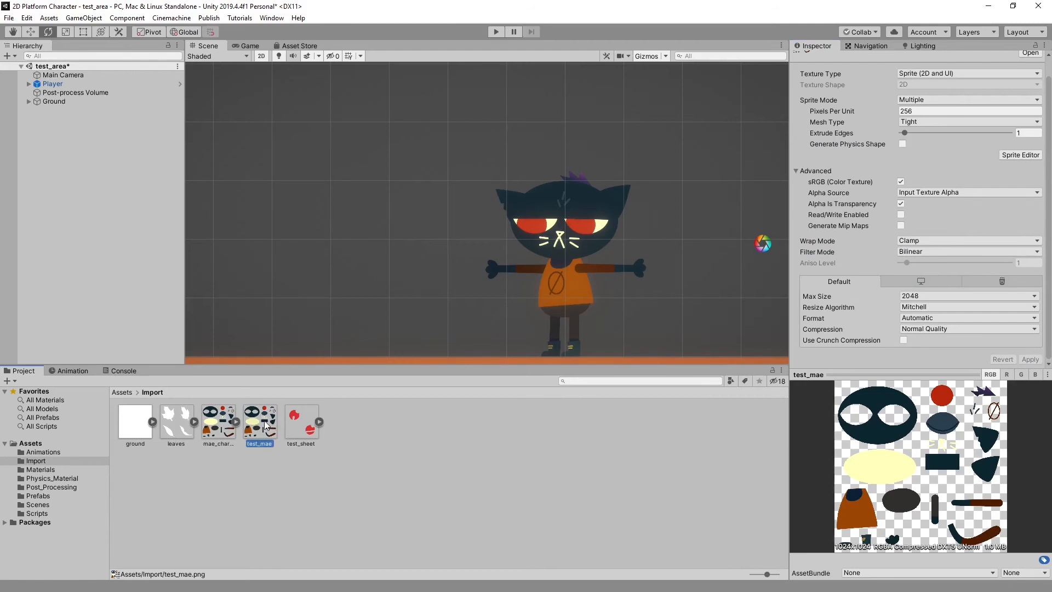
{"action": "left_click", "coordinate": [1021, 156]}
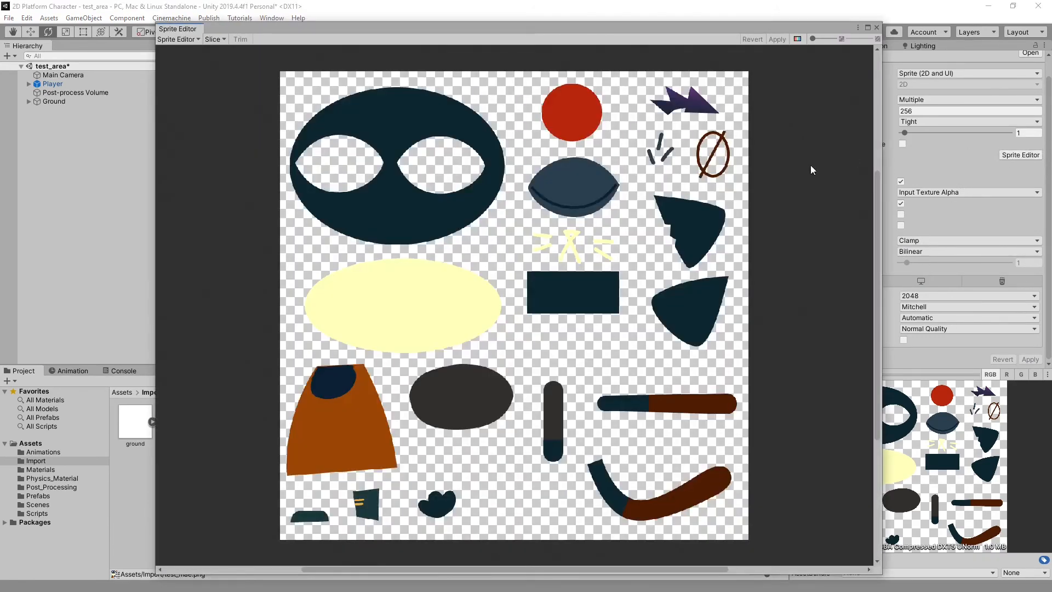
{"action": "left_click", "coordinate": [796, 38]}
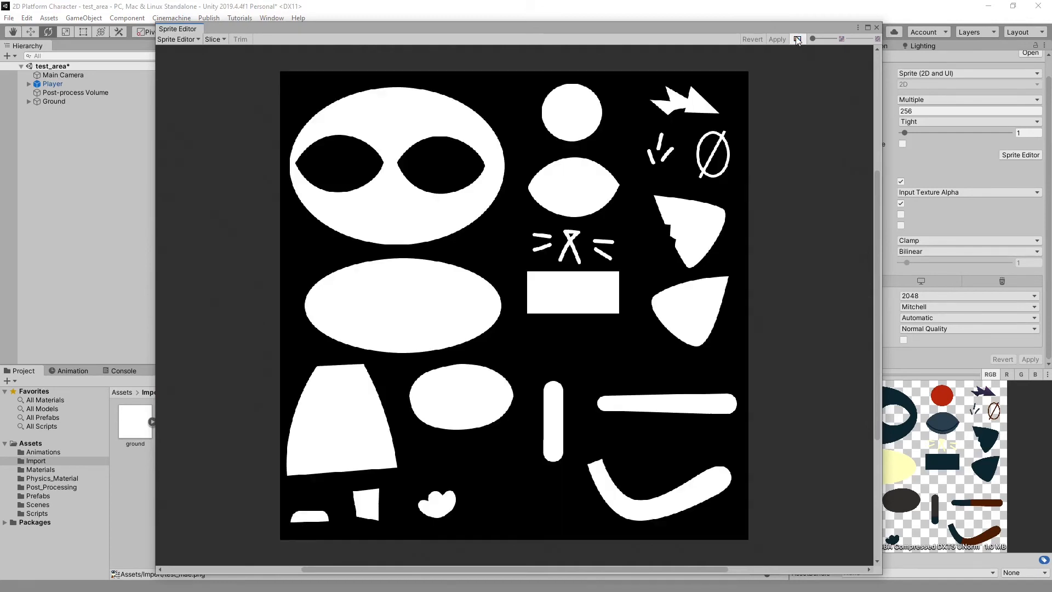
{"action": "left_click", "coordinate": [797, 38]}
{"action": "left_click", "coordinate": [797, 38]}
{"action": "left_click", "coordinate": [797, 38]}
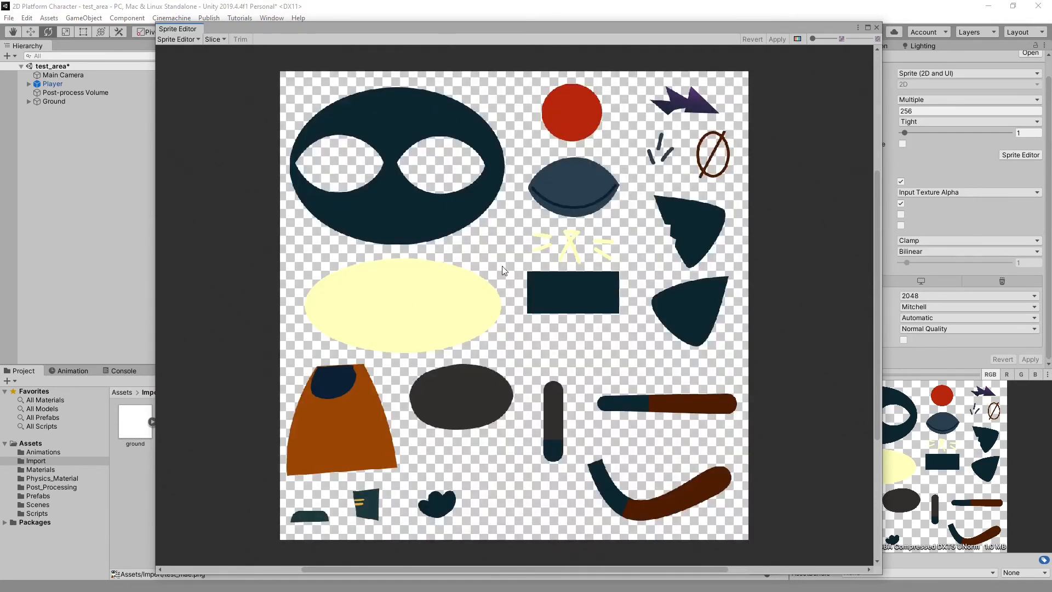
Slice the sheet automatically with a Center pivot and the Delete Existing method, and show the slices in the alpha view
{"action": "left_click", "coordinate": [215, 39]}
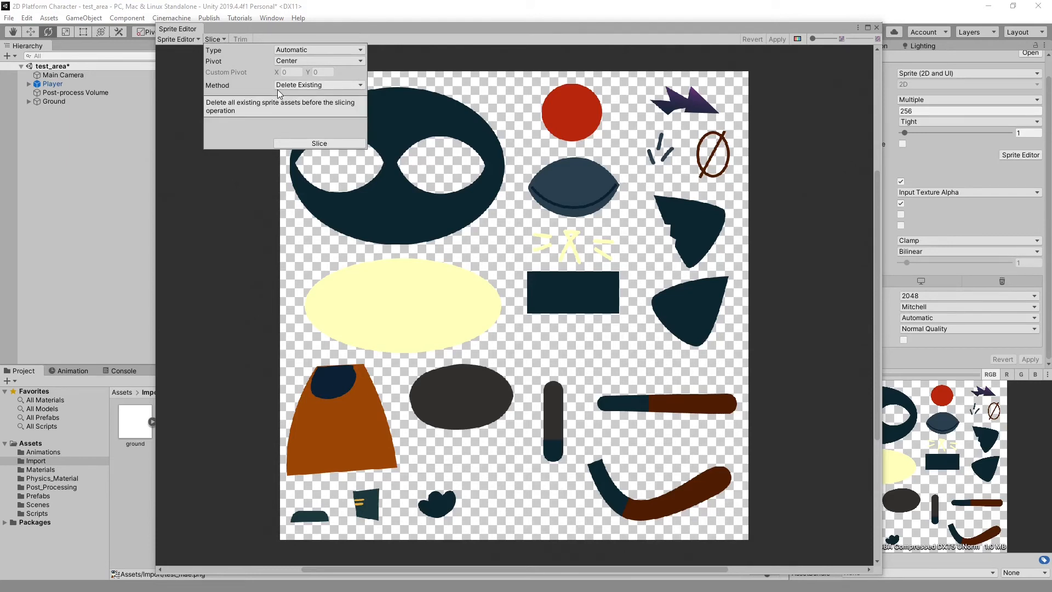
{"action": "left_click", "coordinate": [301, 144]}
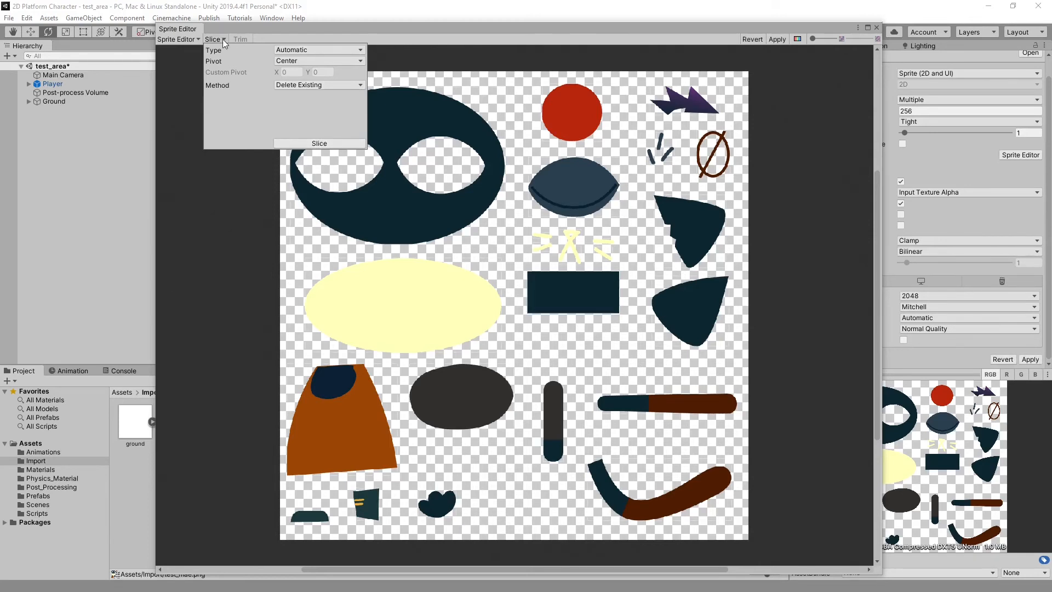
{"action": "left_click", "coordinate": [314, 38]}
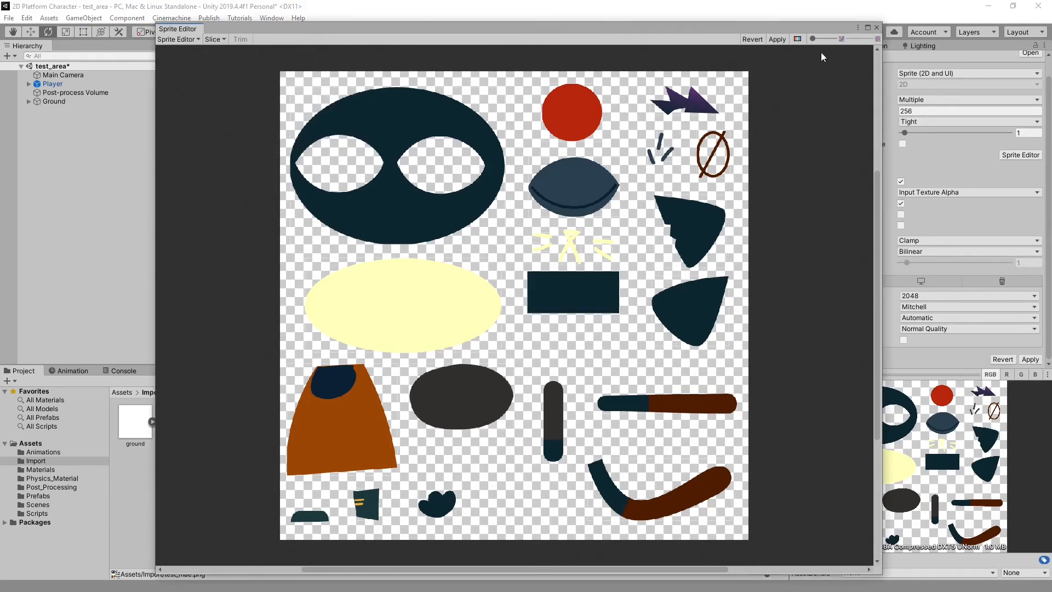
{"action": "left_click", "coordinate": [797, 39]}
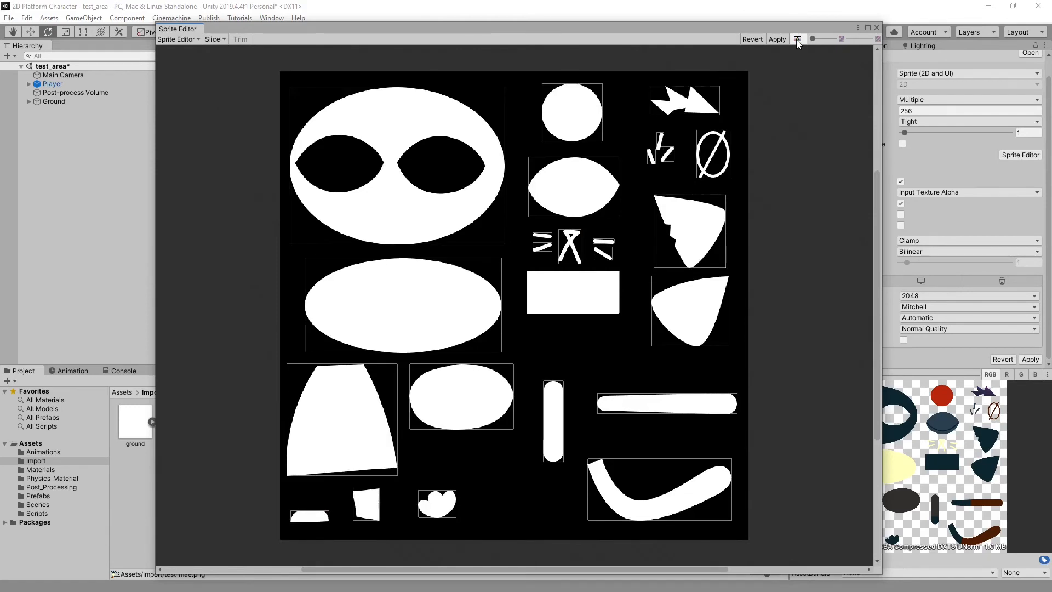
{"action": "left_click", "coordinate": [797, 39]}
{"action": "left_click", "coordinate": [797, 40]}
Try to enclose the three small hair strokes in one slice of about 99 by 104 over the automatic slices
{"action": "left_click_drag", "start_coordinate": [636, 125], "coordinate": [682, 172]}
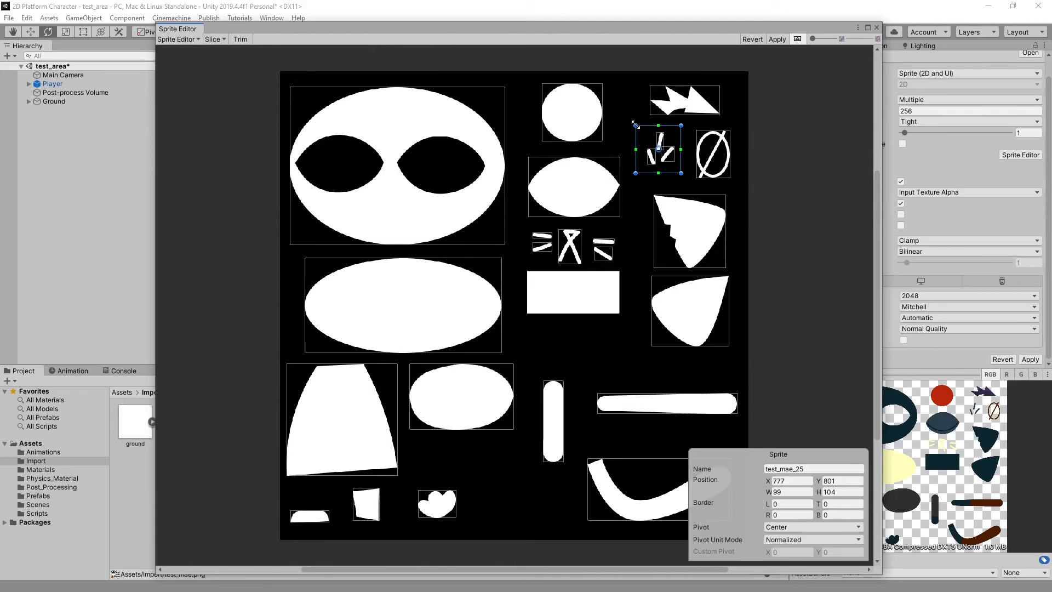
{"action": "left_click", "coordinate": [620, 113]}
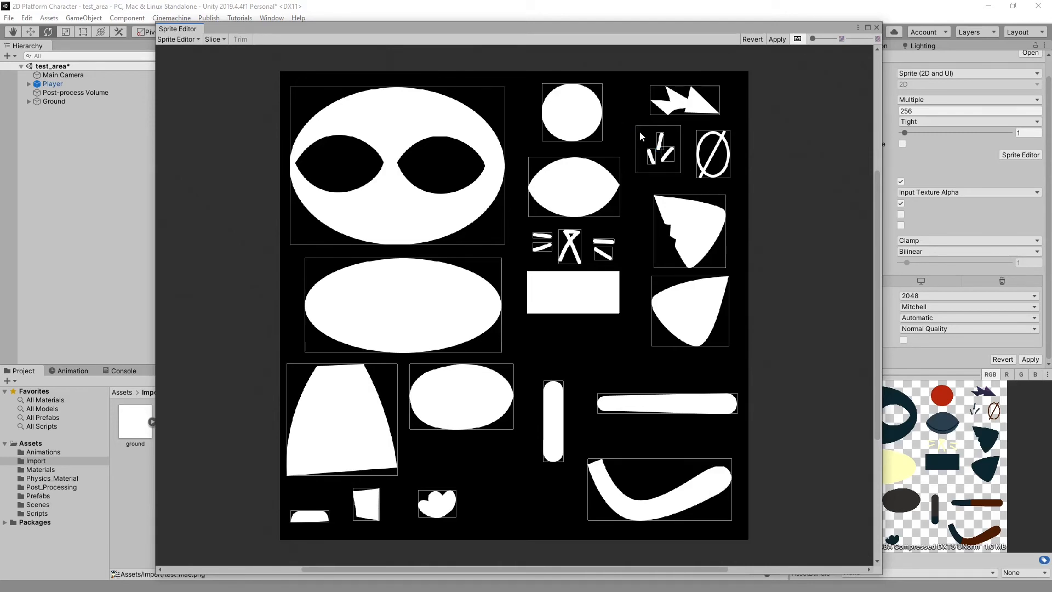
{"action": "left_click", "coordinate": [647, 142]}
{"action": "left_click", "coordinate": [597, 121]}
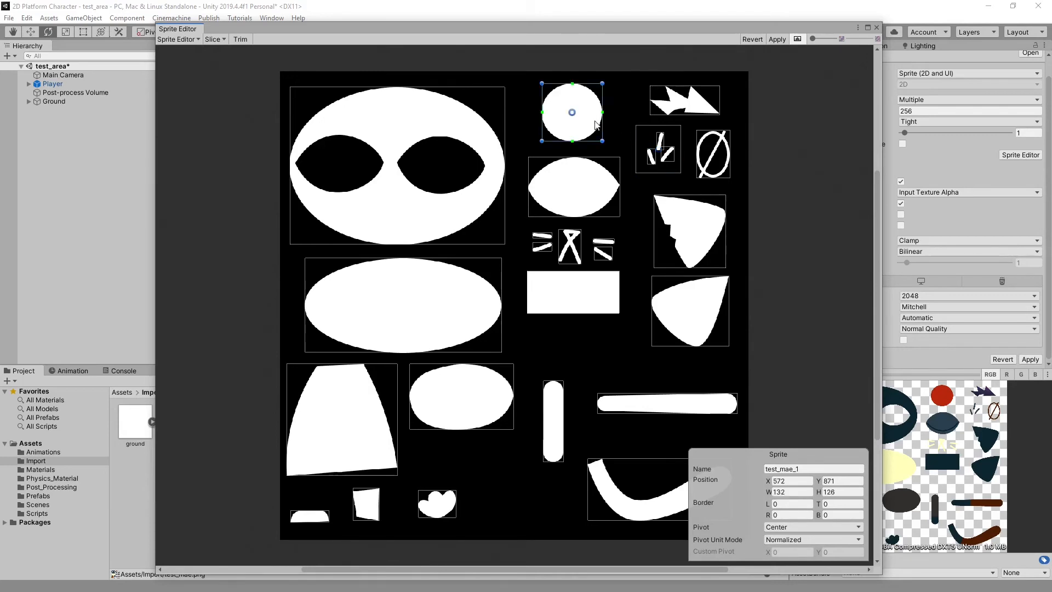
{"action": "left_click", "coordinate": [599, 177]}
{"action": "left_click", "coordinate": [710, 98]}
{"action": "left_click", "coordinate": [640, 203]}
{"action": "left_click", "coordinate": [647, 164]}
{"action": "key", "text": "Delete"}
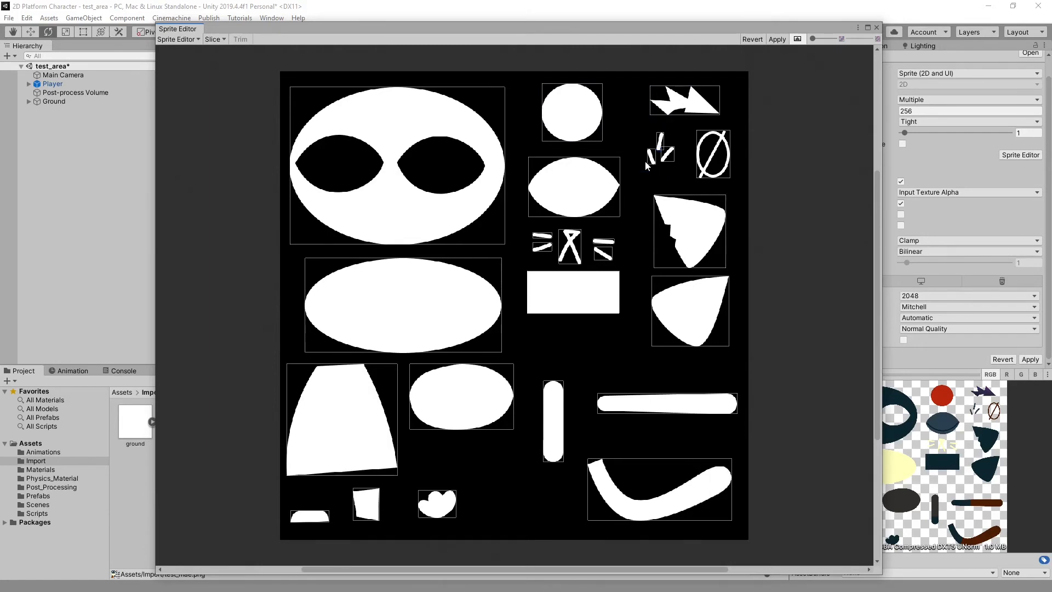
Delete the three automatic slices on the small hair strokes beside the crossed-circle emblem
{"action": "left_click", "coordinate": [652, 157]}
{"action": "key", "text": "Delete"}
{"action": "left_click", "coordinate": [671, 154]}
{"action": "key", "text": "Delete"}
{"action": "left_click", "coordinate": [660, 142]}
{"action": "key", "text": "Delete"}
Delete the automatic slices on the four whiskers and on the nose-and-mouth shape between them
{"action": "left_click", "coordinate": [546, 237]}
{"action": "key", "text": "Delete"}
{"action": "left_click", "coordinate": [549, 249]}
{"action": "key", "text": "Delete"}
{"action": "left_click", "coordinate": [603, 241]}
{"action": "key", "text": "Delete"}
{"action": "left_click", "coordinate": [603, 254]}
{"action": "key", "text": "Delete"}
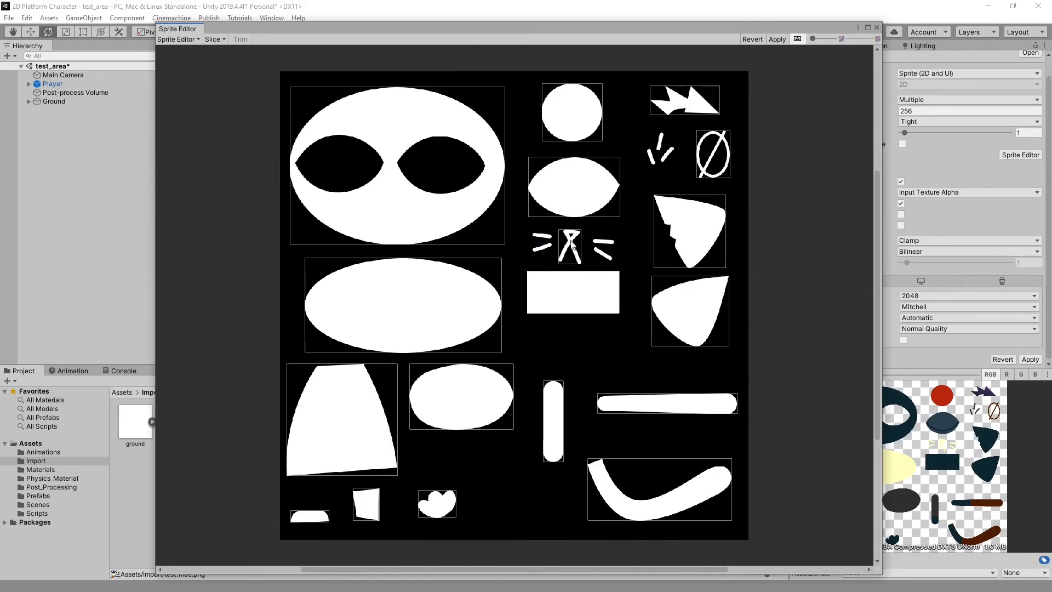
{"action": "left_click", "coordinate": [572, 246]}
{"action": "key", "text": "Delete"}
Draw one slice of about 193 by 88 around the whiskers and mouth, with a custom pivot at about X 0.48, Y 0.60
{"action": "mouse_move", "coordinate": [528, 222]}
{"action": "left_mouse_down"}
{"action": "mouse_move", "coordinate": [637, 270]}
{"action": "mouse_move", "coordinate": [618, 268]}
{"action": "left_mouse_up"}
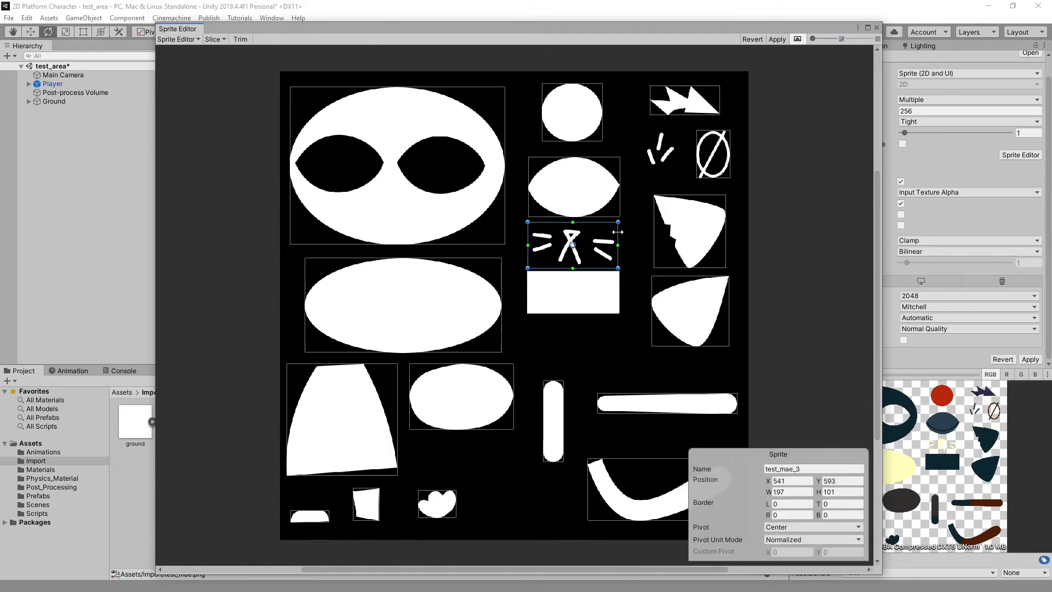
{"action": "left_click_drag", "start_coordinate": [618, 222], "coordinate": [618, 226]}
{"action": "left_click_drag", "start_coordinate": [528, 268], "coordinate": [573, 241]}
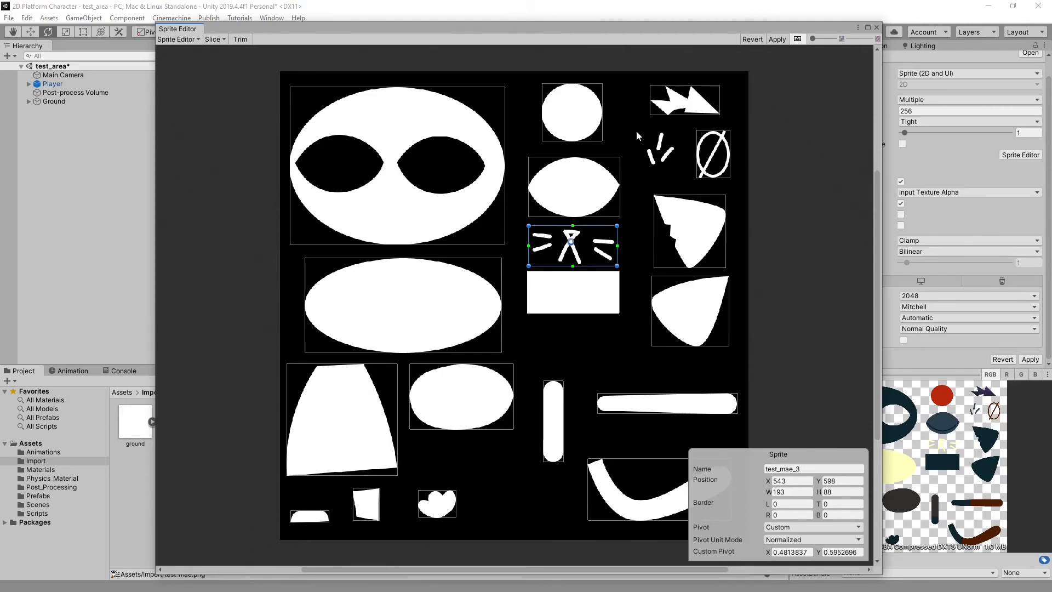
Rename the slice mouth, apply the slicing changes and close the Sprite Editor
{"action": "left_click", "coordinate": [817, 468]}
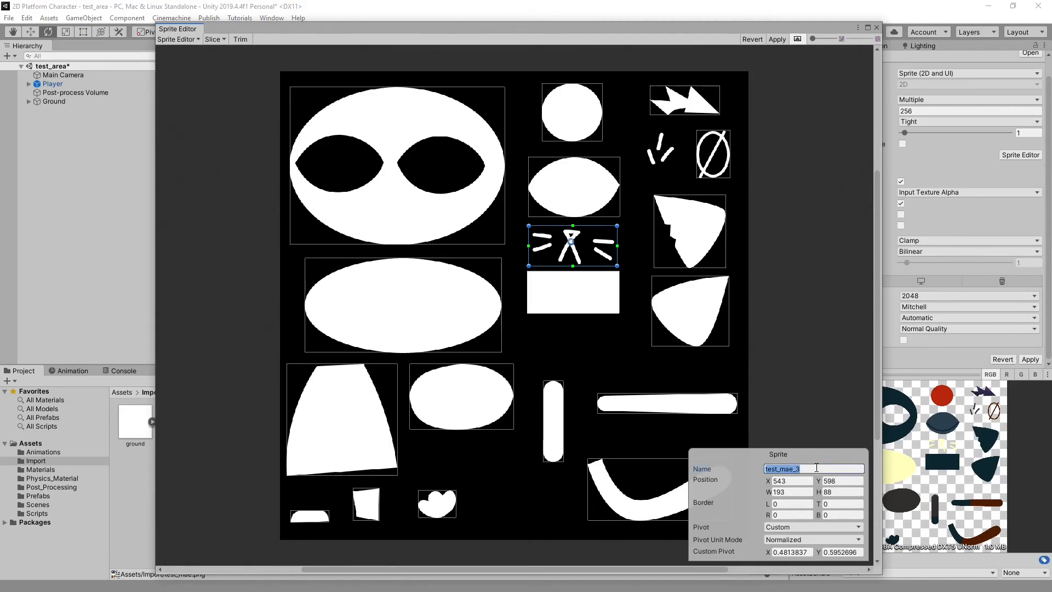
{"action": "type", "text": "mouth"}
{"action": "left_click", "coordinate": [781, 39]}
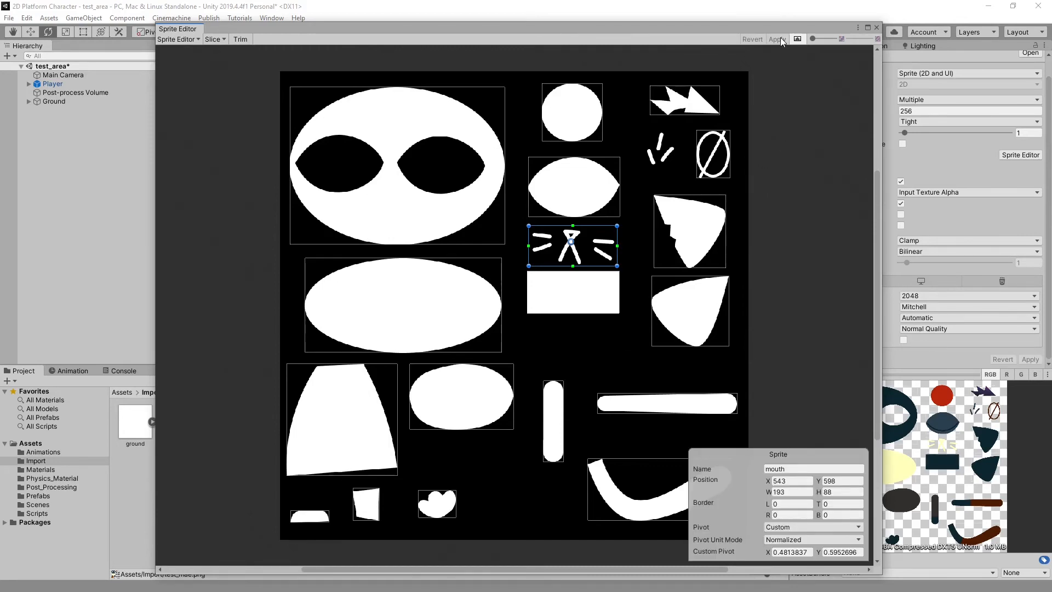
{"action": "left_click", "coordinate": [877, 27]}
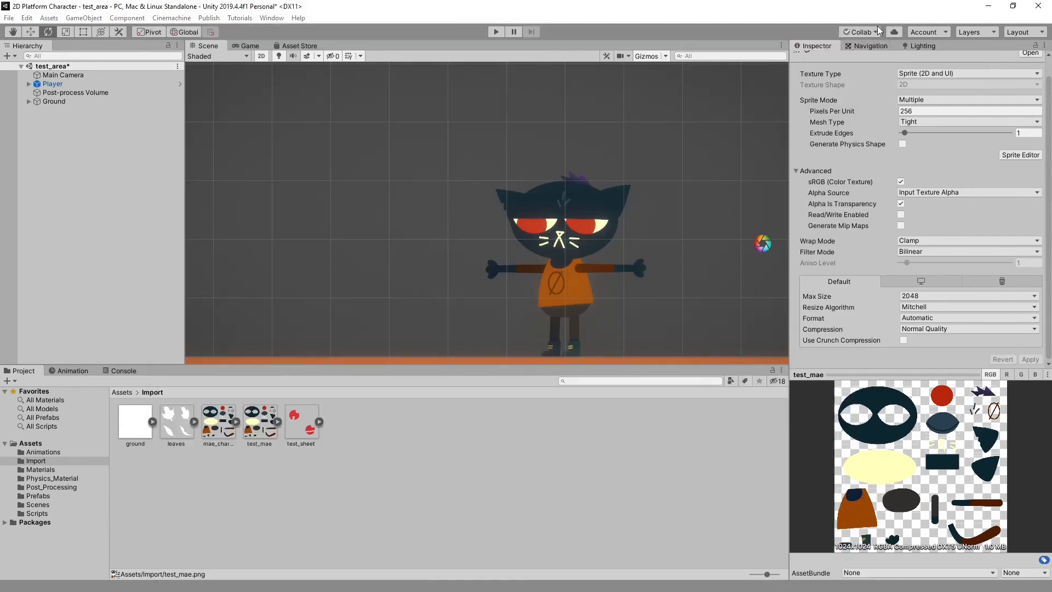
Expand the test_mae sheet and inspect its mouth, head, red circle, hair and crossed-circle sprites
{"action": "left_click", "coordinate": [281, 493]}
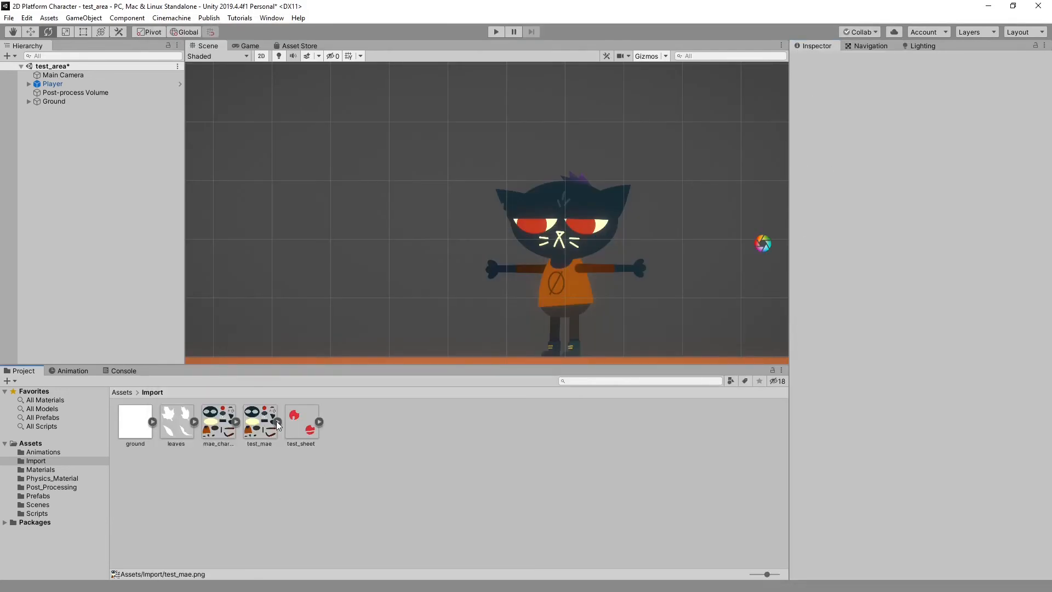
{"action": "left_click", "coordinate": [263, 435]}
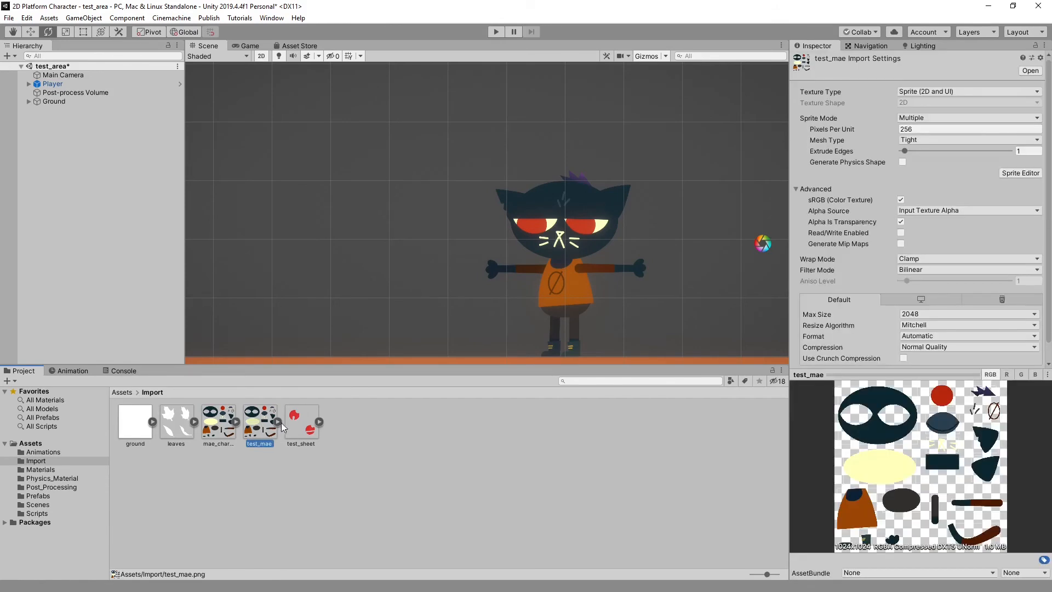
{"action": "left_click", "coordinate": [279, 421]}
{"action": "left_click", "coordinate": [304, 424]}
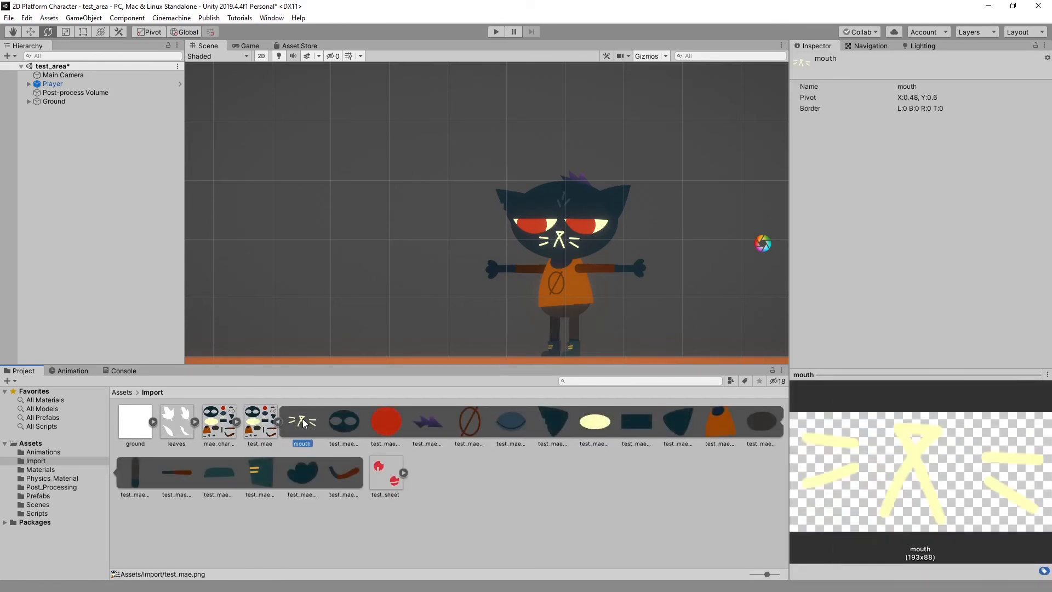
{"action": "left_click", "coordinate": [340, 423]}
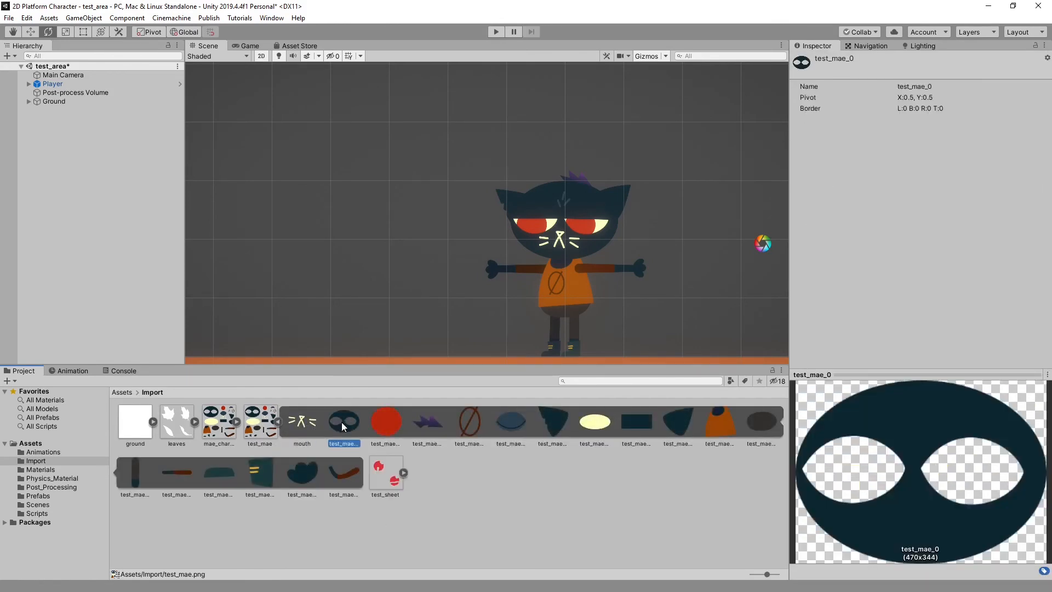
{"action": "left_click", "coordinate": [386, 423]}
{"action": "left_click", "coordinate": [423, 421]}
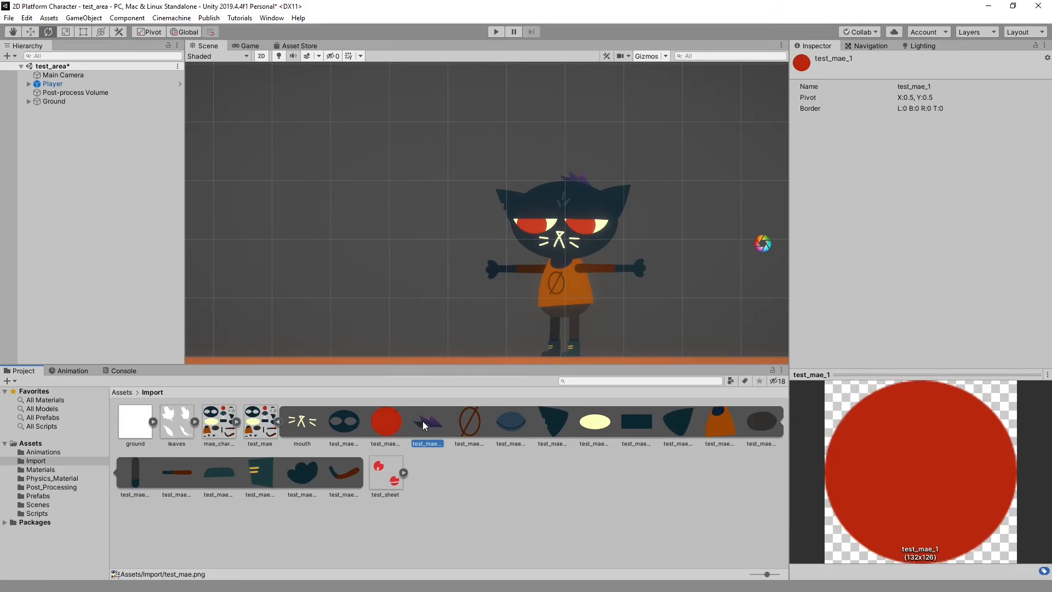
{"action": "left_click", "coordinate": [485, 422]}
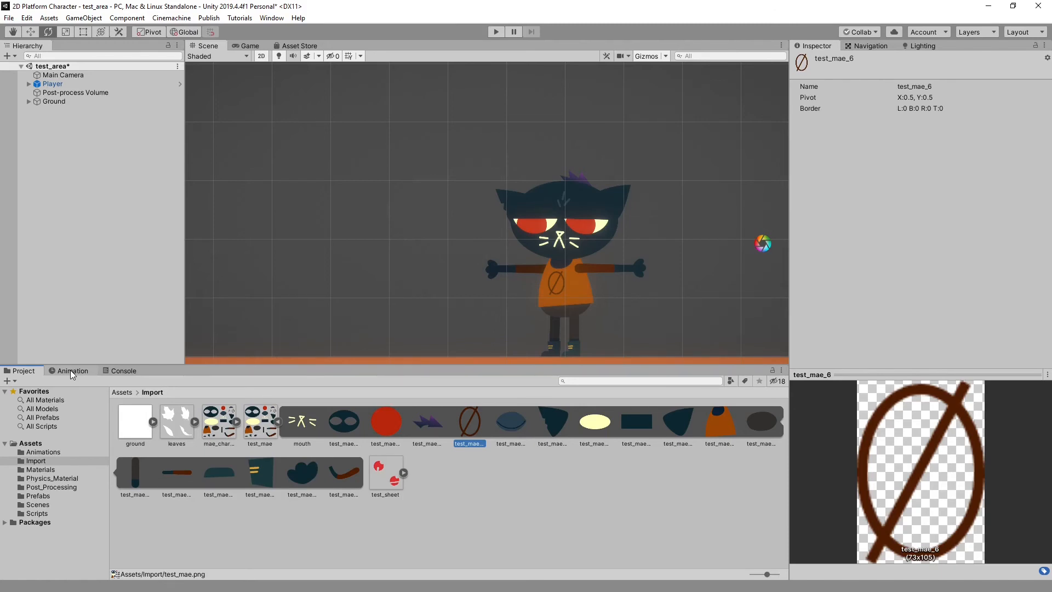
Reopen test_mae in the Sprite Editor, show its alpha channel and rename the rectangle slice below the mouth eyelid_slide
{"action": "left_click", "coordinate": [253, 425]}
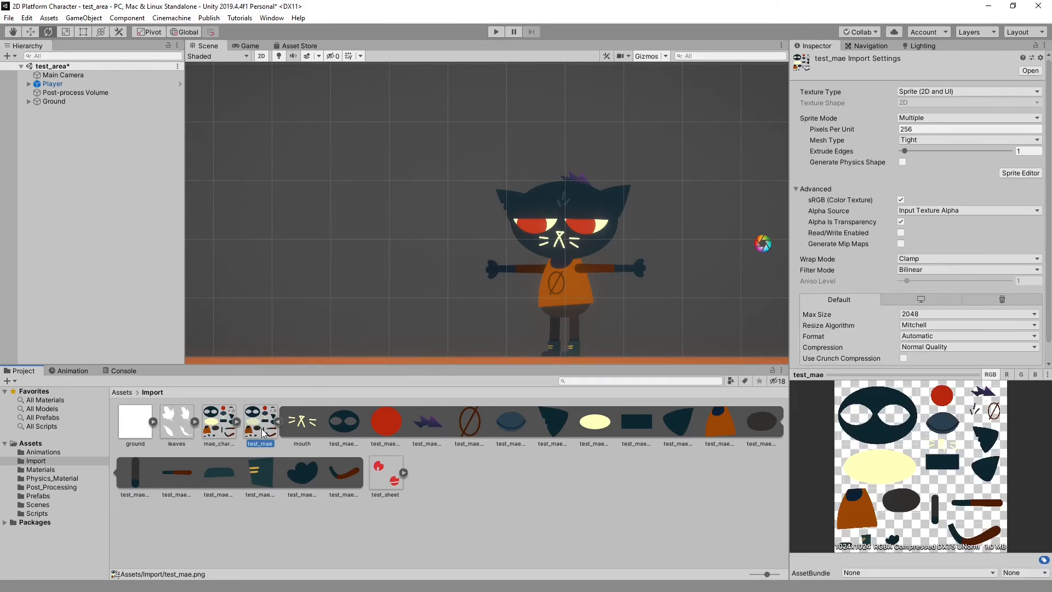
{"action": "left_click", "coordinate": [1021, 173]}
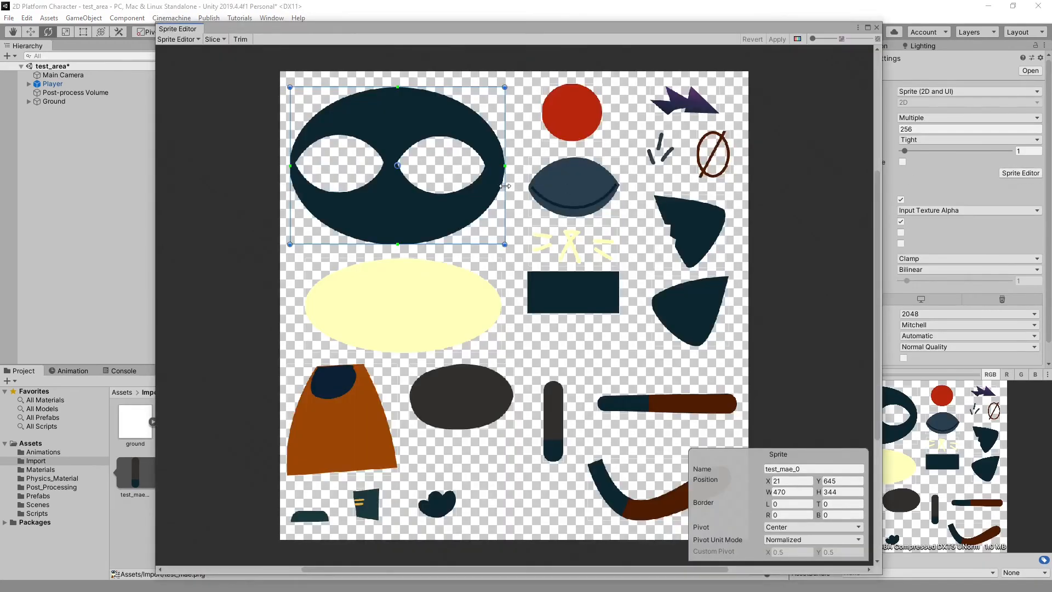
{"action": "left_click", "coordinate": [798, 39]}
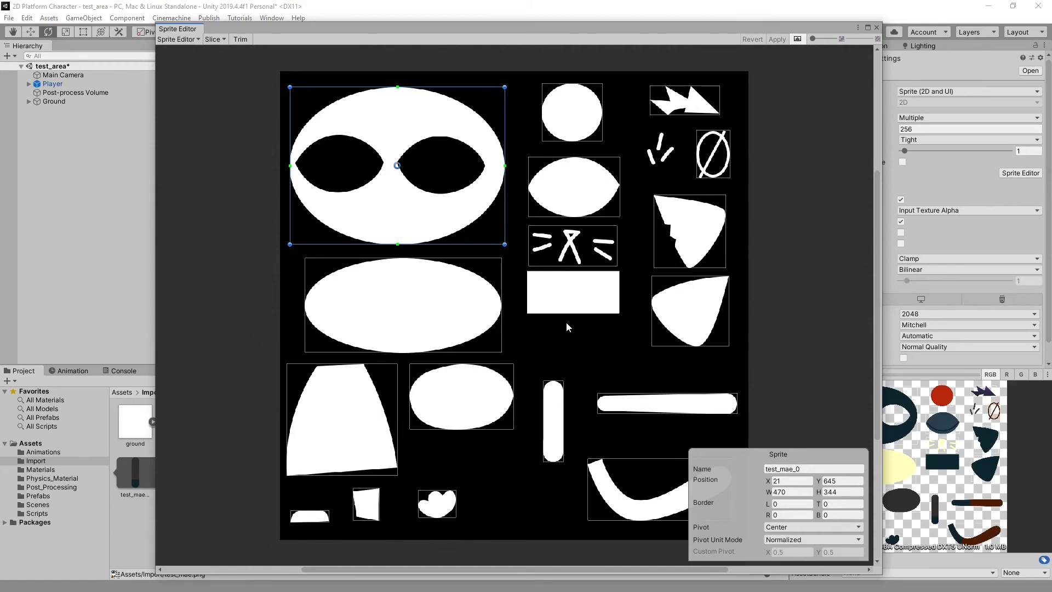
{"action": "left_click", "coordinate": [588, 293]}
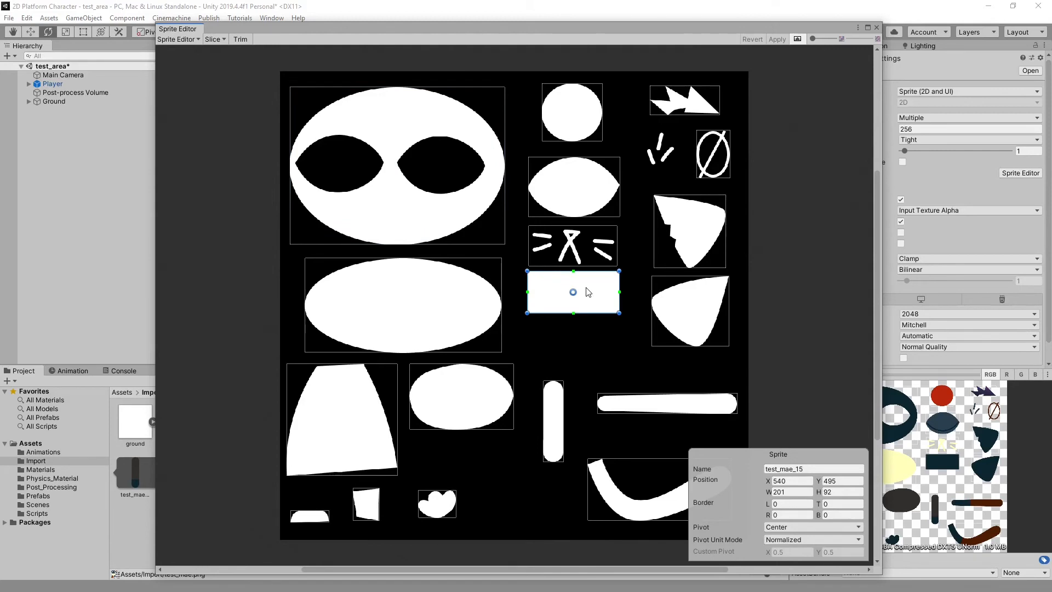
{"action": "left_click", "coordinate": [819, 469]}
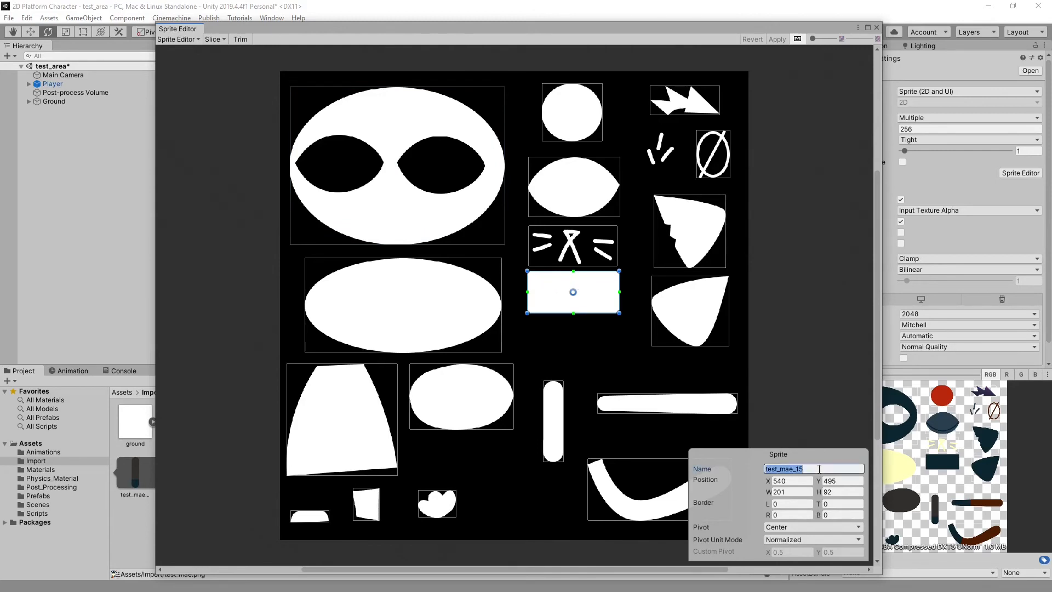
{"action": "type", "text": "eyelid_slide"}
Set the pivot of the rectangular eyelid slice to Bottom Center
{"action": "left_click_drag", "start_coordinate": [573, 292], "coordinate": [575, 310]}
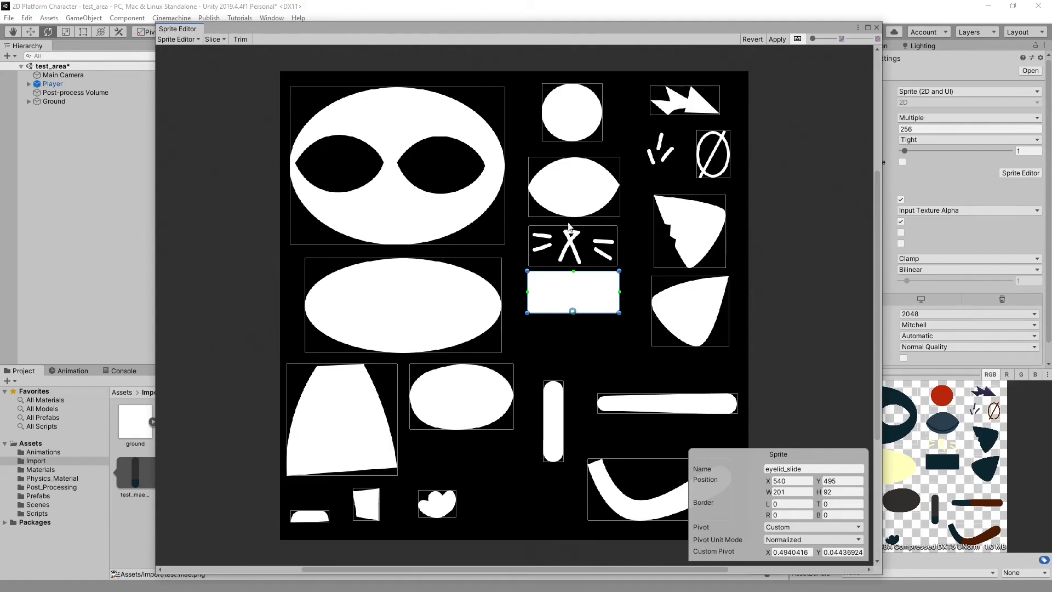
{"action": "left_click", "coordinate": [793, 528]}
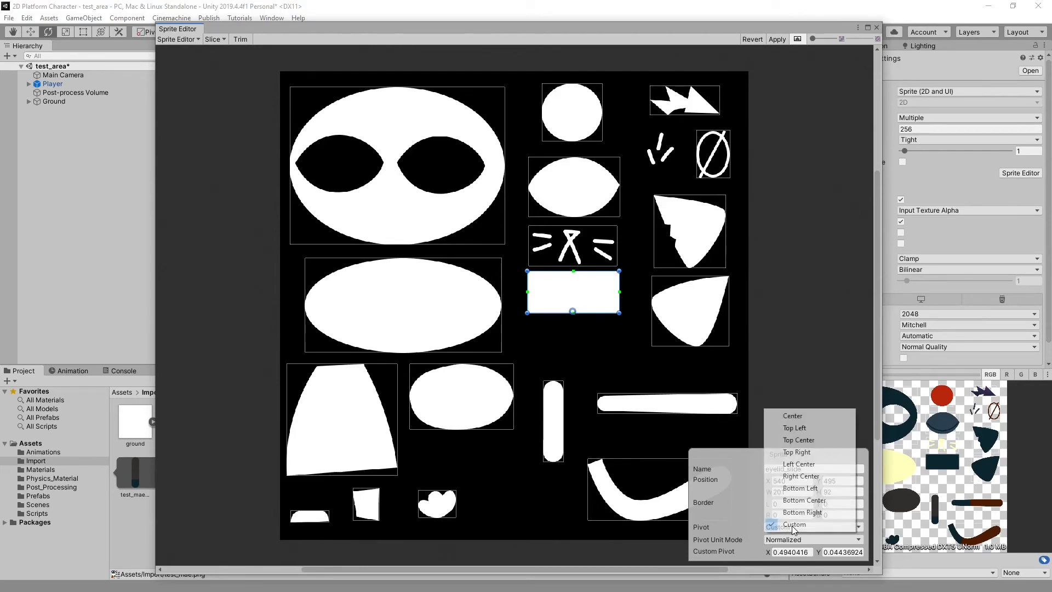
{"action": "left_click", "coordinate": [816, 501]}
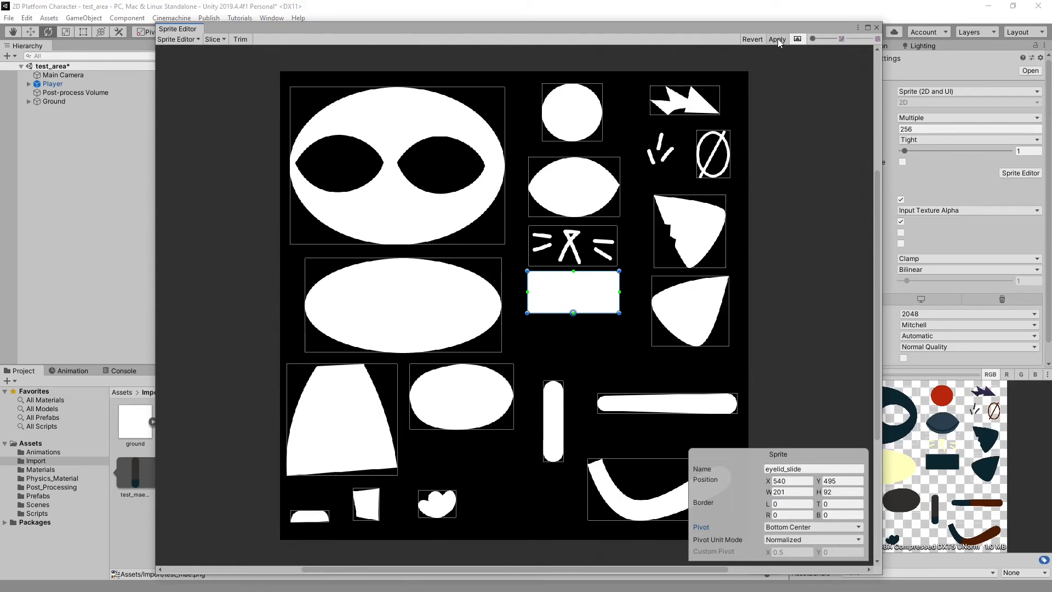
Apply the slicing changes and switch the sheet display back from alpha to color
{"action": "left_click", "coordinate": [794, 238]}
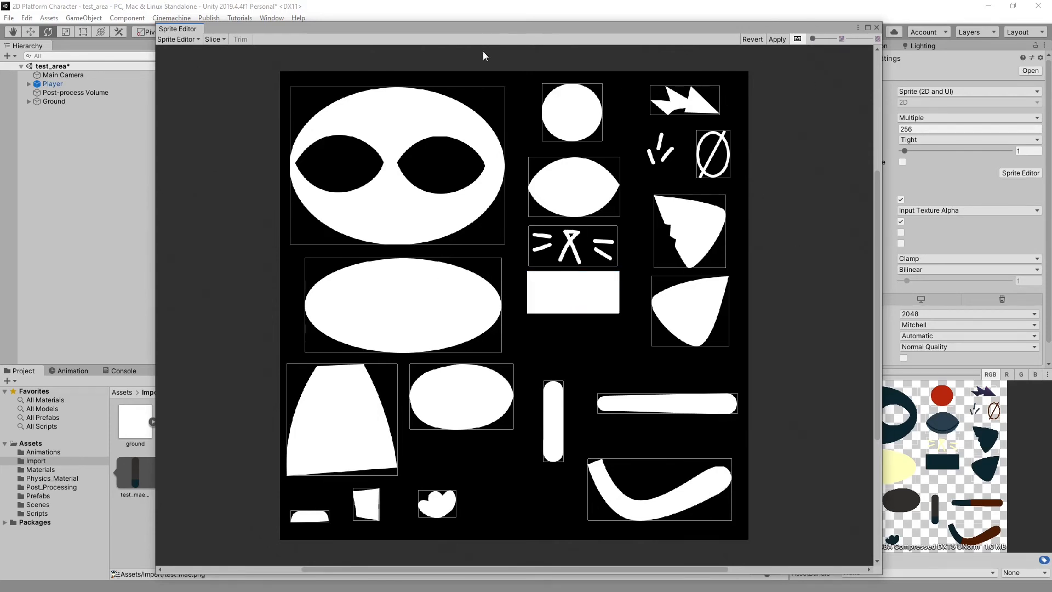
{"action": "left_click", "coordinate": [777, 40]}
{"action": "left_click", "coordinate": [798, 193]}
{"action": "left_click", "coordinate": [796, 40]}
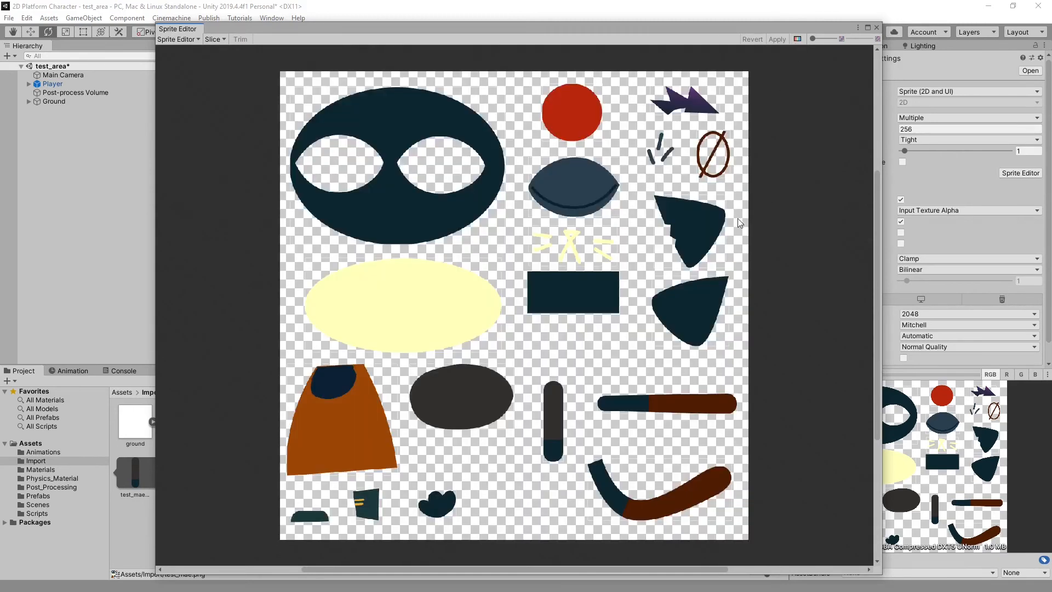
Give the upper, notched ear slice a custom pivot at about X 1.00, Y 0.24 and rename it ear_L
{"action": "left_click", "coordinate": [680, 218]}
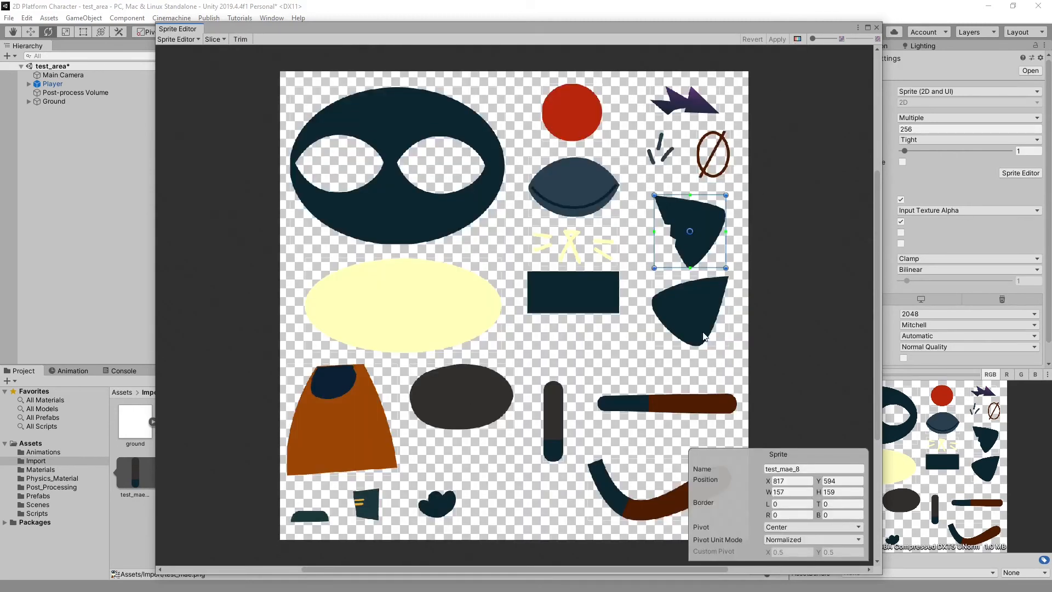
{"action": "left_click_drag", "start_coordinate": [690, 232], "coordinate": [725, 250]}
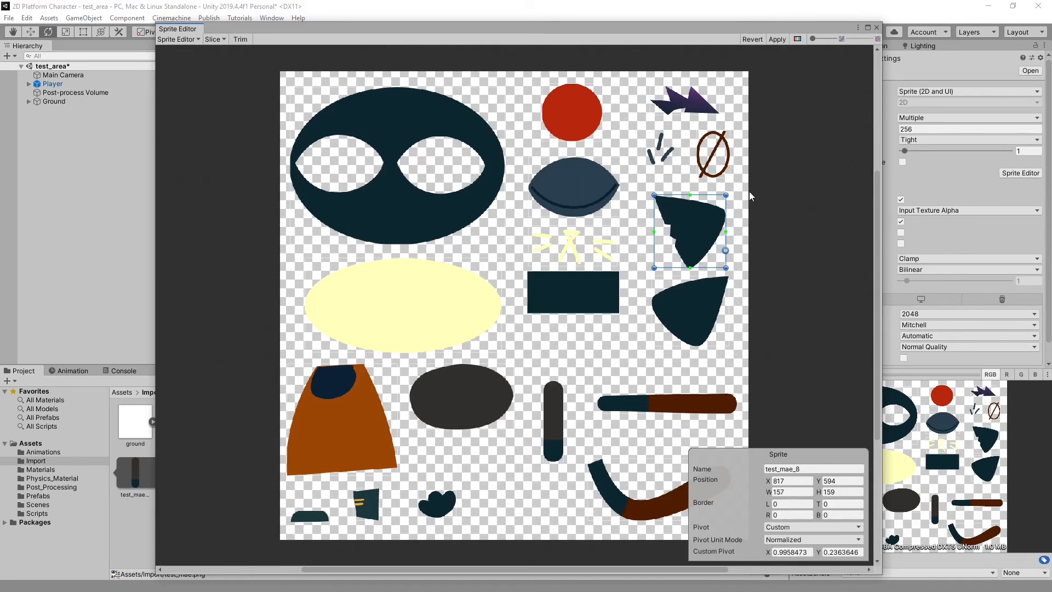
{"action": "left_click", "coordinate": [814, 468]}
{"action": "left_click", "coordinate": [814, 469]}
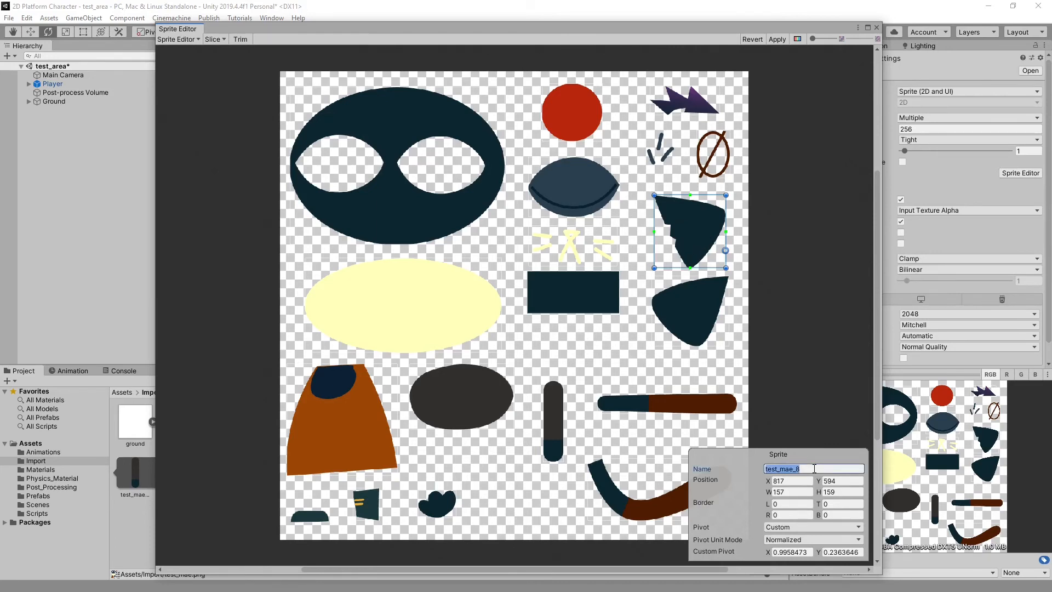
{"action": "type", "text": "ear_L"}
Rename the lower ear slice ear_R and move its pivot near the slice's lower-left corner
{"action": "left_click", "coordinate": [689, 295]}
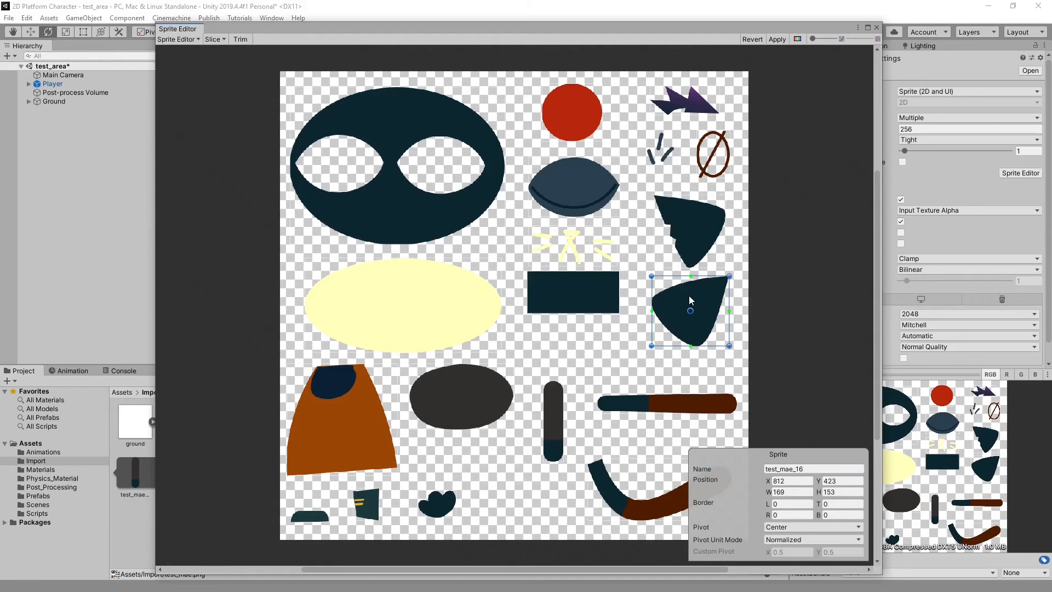
{"action": "left_click", "coordinate": [811, 469]}
{"action": "type", "text": "ear_R"}
{"action": "left_click_drag", "start_coordinate": [691, 311], "coordinate": [657, 343]}
Give the large head slice a custom pivot at about X 0.50, Y 0.17 and rename it skull
{"action": "left_click", "coordinate": [405, 202]}
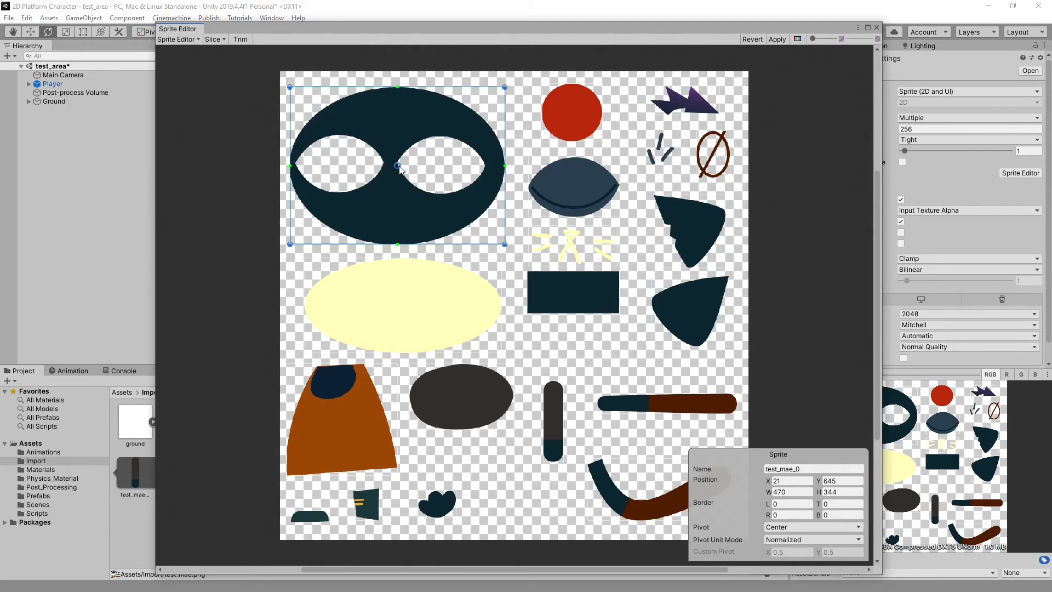
{"action": "left_click_drag", "start_coordinate": [398, 166], "coordinate": [399, 223]}
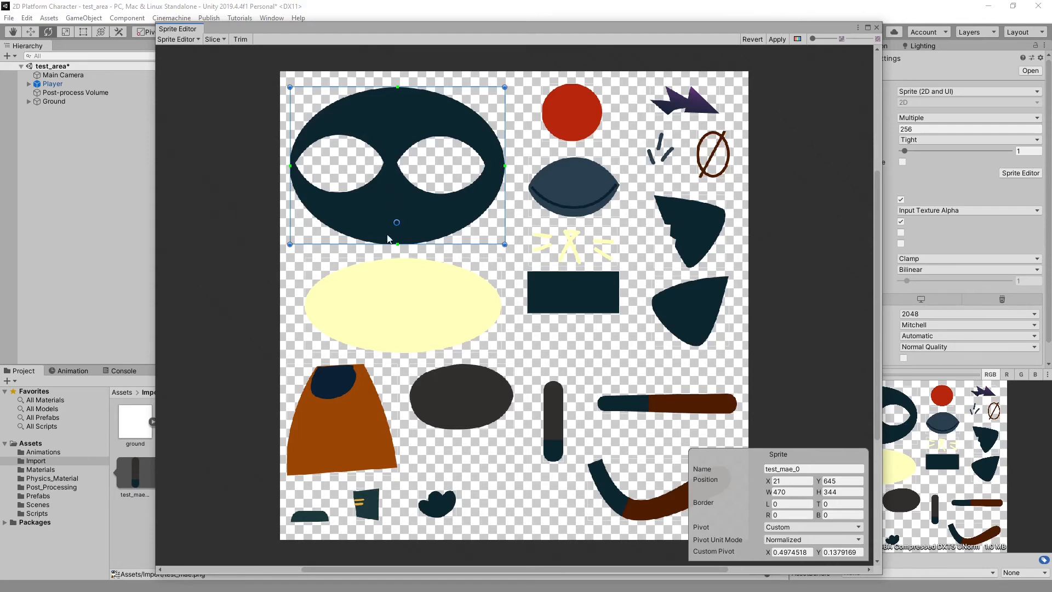
{"action": "left_click_drag", "start_coordinate": [399, 221], "coordinate": [399, 214]}
{"action": "left_click", "coordinate": [816, 469]}
{"action": "type", "text": "skull"}
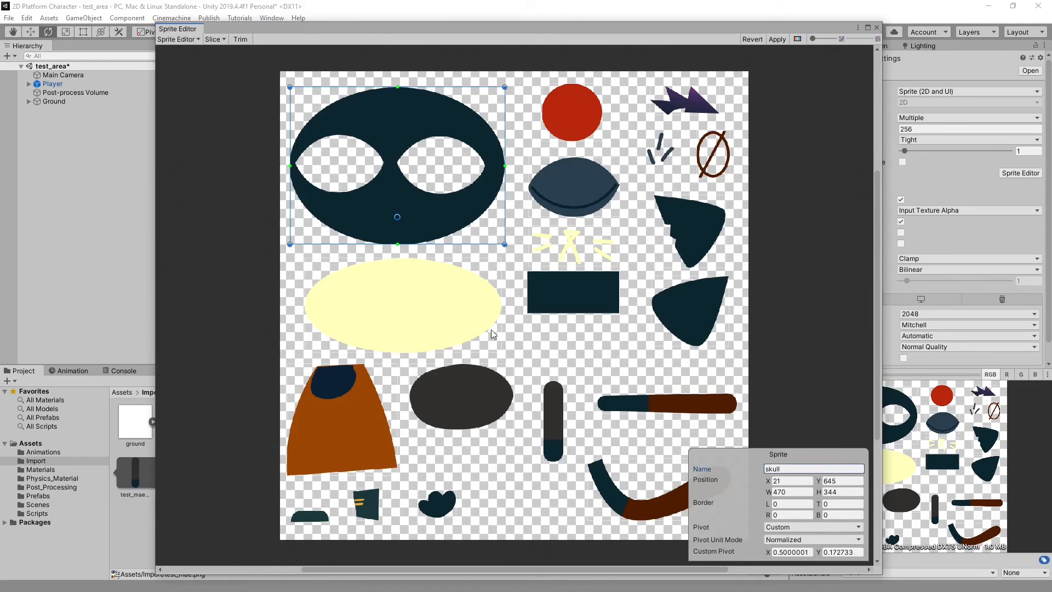
Rename the pale yellow ellipse slice eye_backing and the red circle slice pupil
{"action": "left_click", "coordinate": [429, 308]}
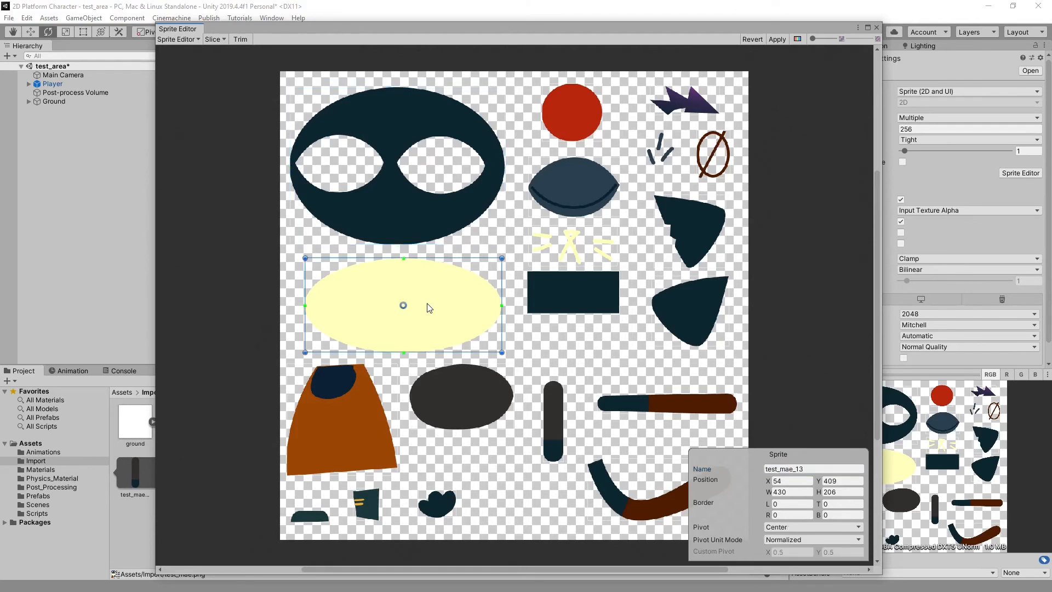
{"action": "left_click", "coordinate": [828, 469]}
{"action": "type", "text": "eye_backing"}
{"action": "left_click", "coordinate": [597, 118]}
{"action": "left_click", "coordinate": [809, 470]}
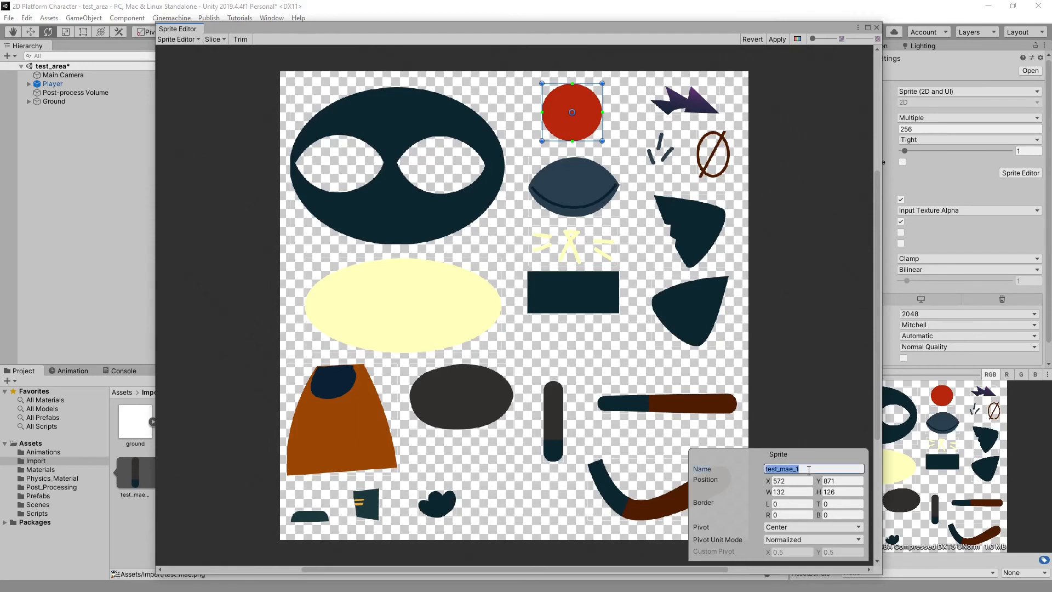
{"action": "type", "text": "pupil"}
Rename the blue-grey closed eyelid slice below the red circle lid_solid
{"action": "left_click", "coordinate": [588, 174]}
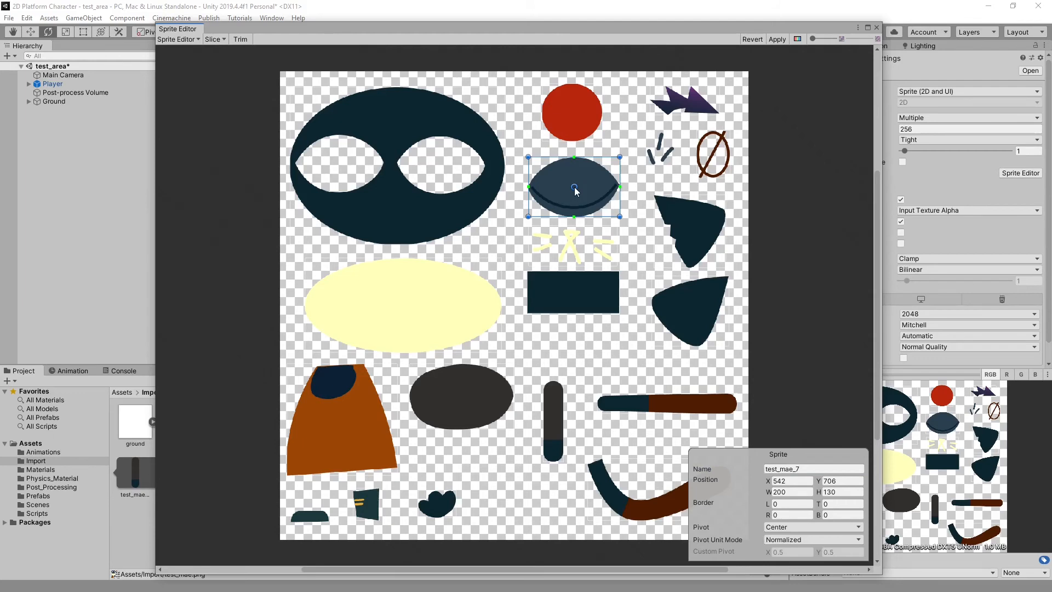
{"action": "left_click", "coordinate": [811, 467]}
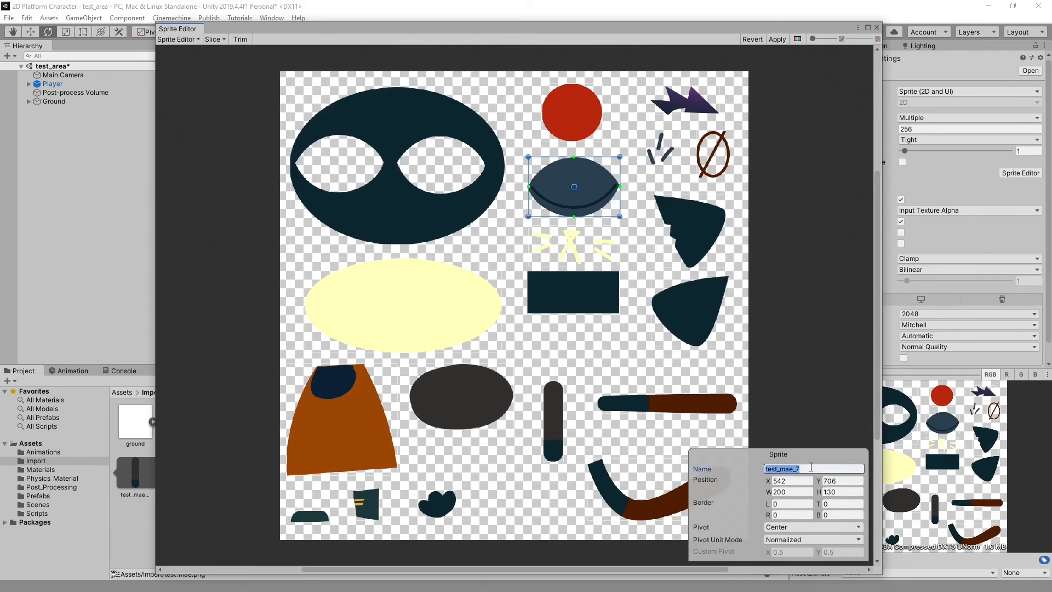
{"action": "type", "text": "lid_solid"}
Place the purple hair slice's pivot below its bounds at about X 0.58, Y -0.38 and rename the slice hair
{"action": "left_click", "coordinate": [701, 108]}
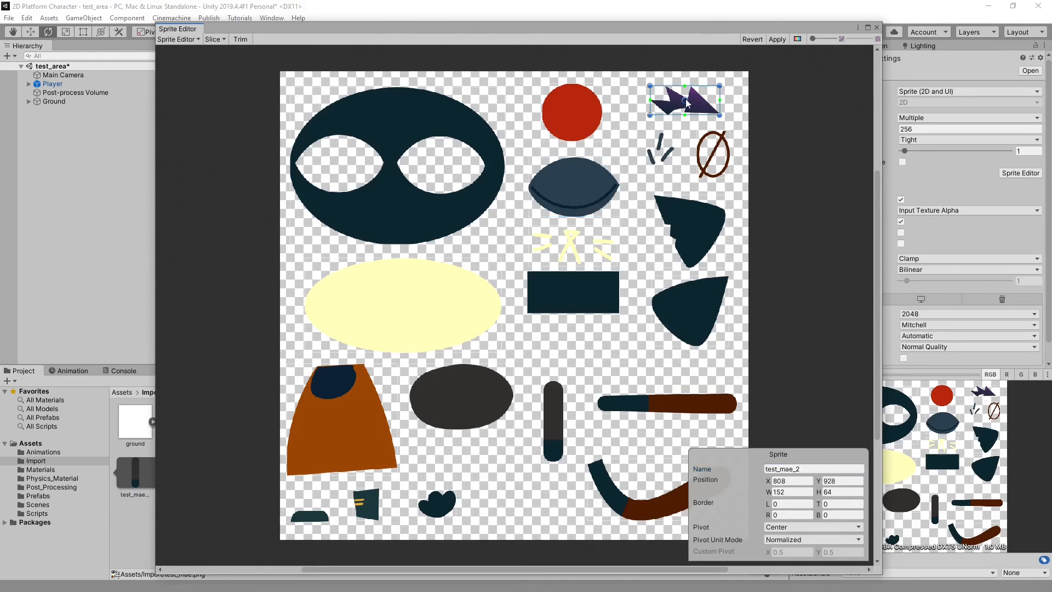
{"action": "left_click_drag", "start_coordinate": [684, 101], "coordinate": [691, 124]}
{"action": "left_click", "coordinate": [809, 466]}
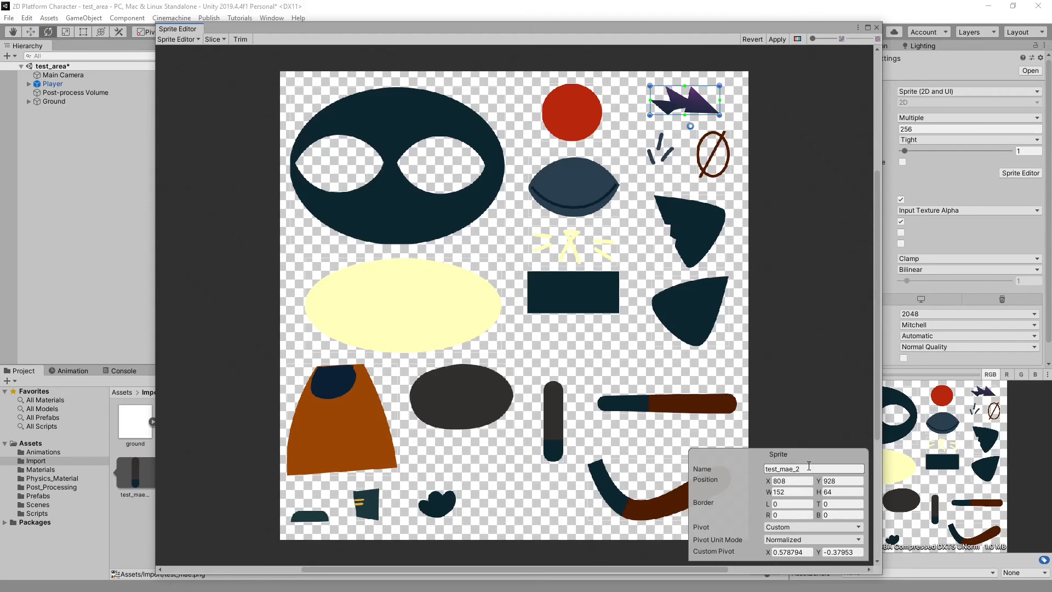
{"action": "left_click", "coordinate": [809, 466]}
{"action": "type", "text": "hair"}
Rename the dark grey ellipse slice beside the orange torso hips
{"action": "left_click", "coordinate": [361, 425]}
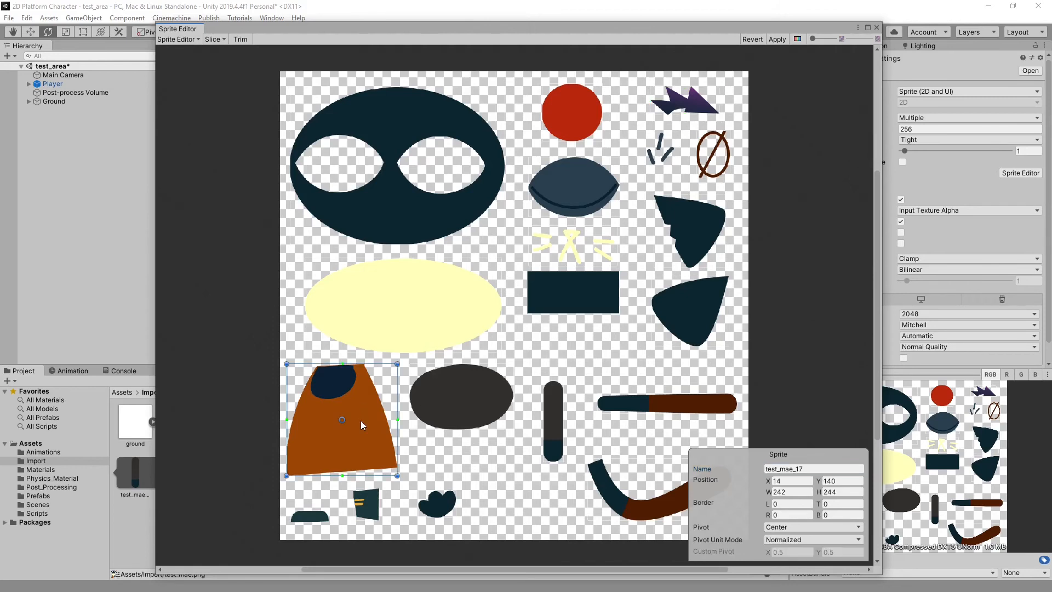
{"action": "left_click", "coordinate": [447, 398]}
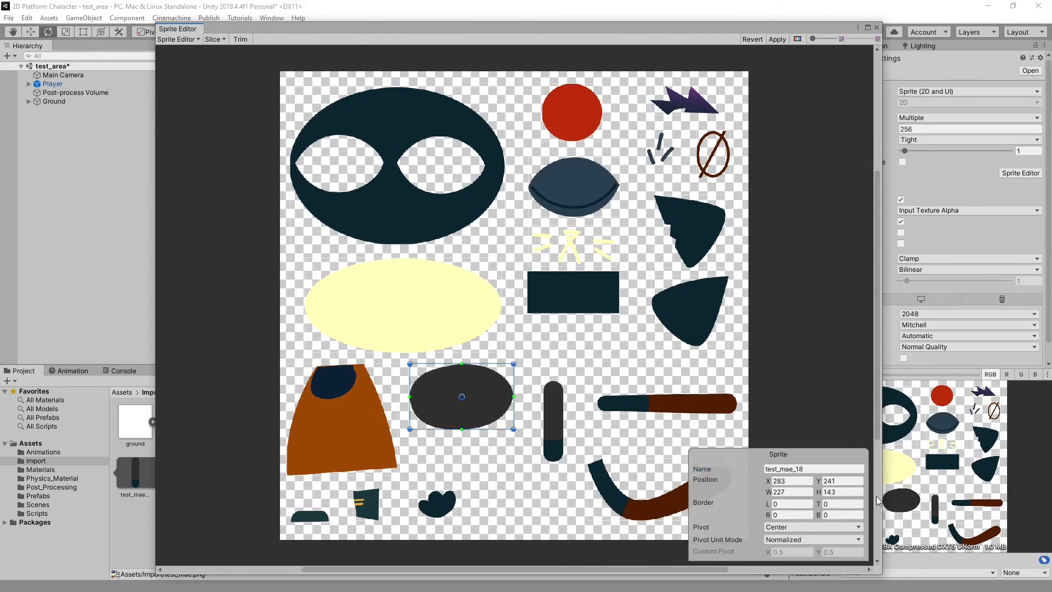
{"action": "left_click", "coordinate": [821, 468]}
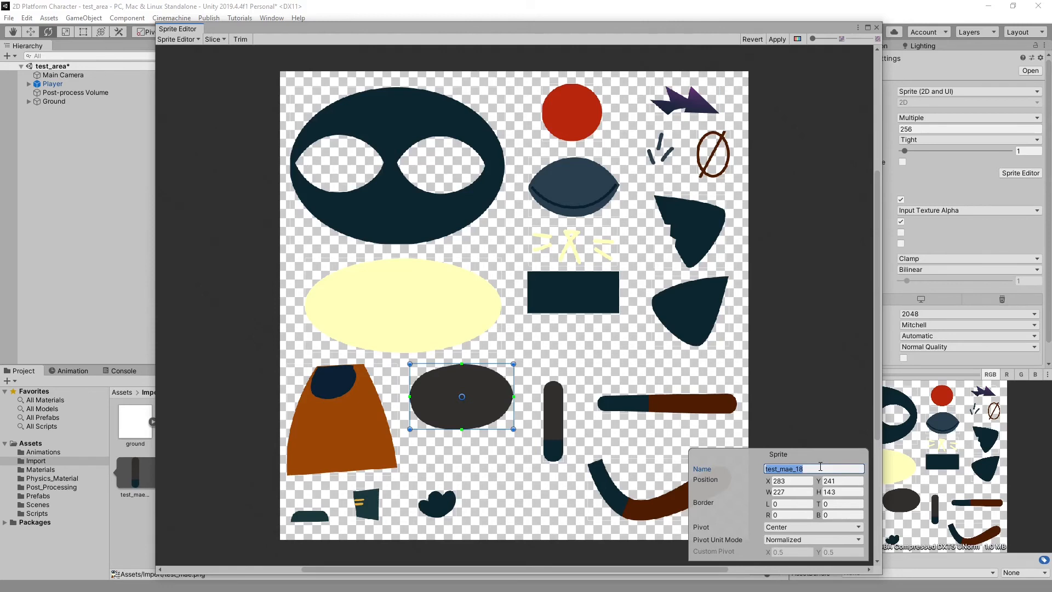
{"action": "type", "text": "hips"}
Give the orange torso slice a custom pivot at about X 0.49, Y 0.10 and rename it chest
{"action": "left_click", "coordinate": [344, 424]}
{"action": "left_click_drag", "start_coordinate": [344, 423], "coordinate": [344, 464]}
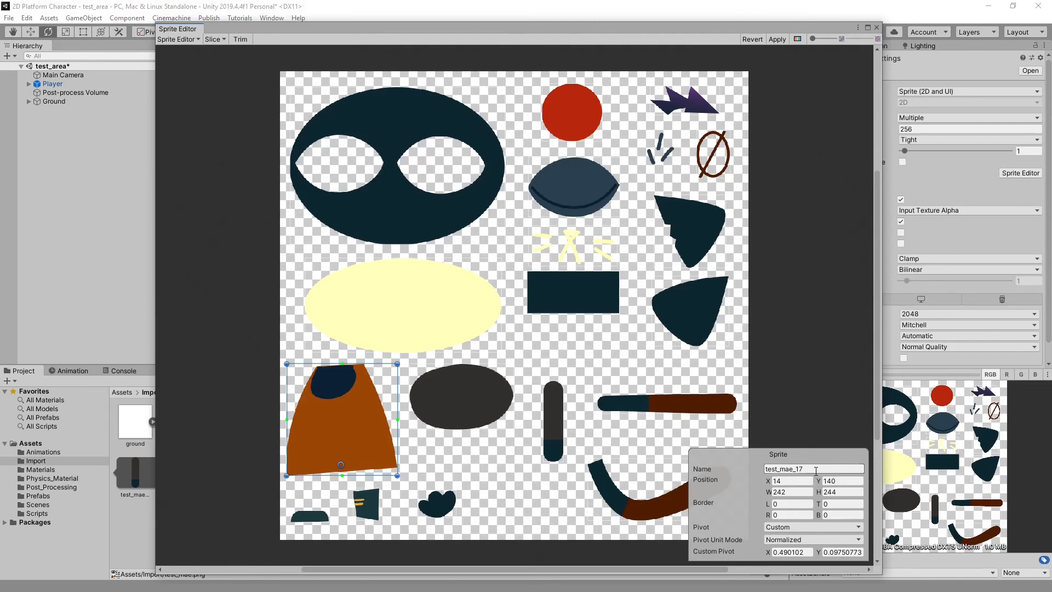
{"action": "left_click", "coordinate": [816, 471]}
{"action": "type", "text": "chest"}
{"action": "left_click", "coordinate": [579, 376]}
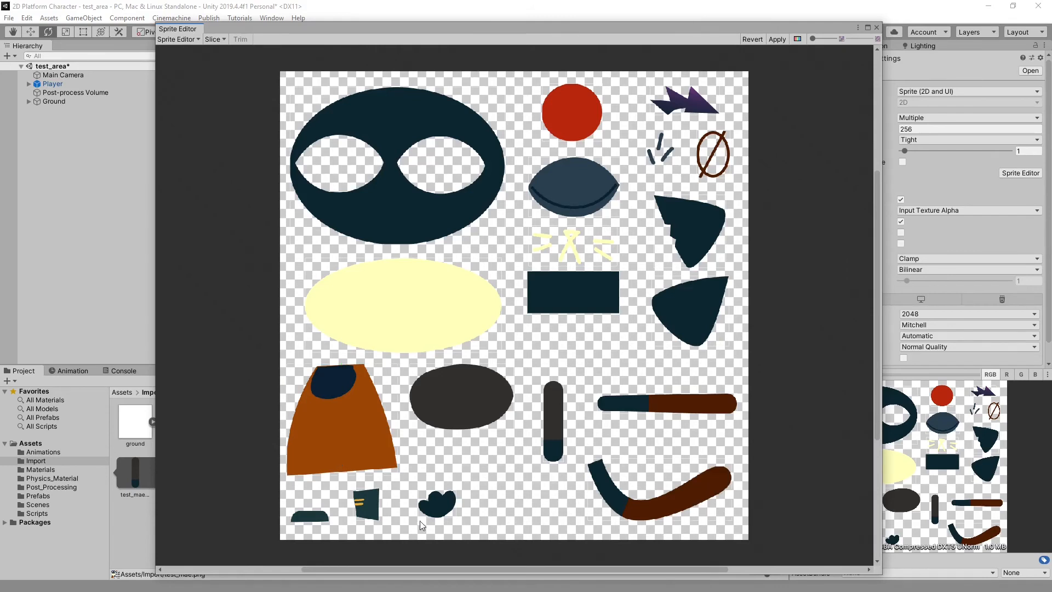
Move the small hand slice's pivot toward its lower edge and reselect the chest slice
{"action": "left_click", "coordinate": [436, 509]}
{"action": "left_click_drag", "start_coordinate": [436, 504], "coordinate": [442, 514]}
{"action": "left_click", "coordinate": [350, 415]}
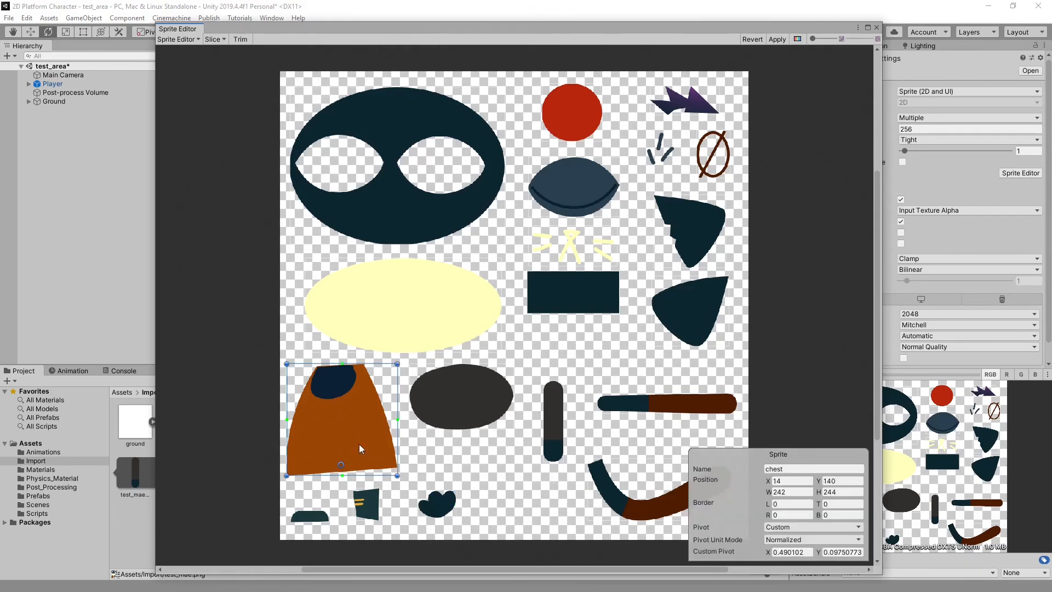
Place the small hand slice's custom pivot at about X 0.59, Y 0.10 and rename the slice hand
{"action": "left_click", "coordinate": [436, 506]}
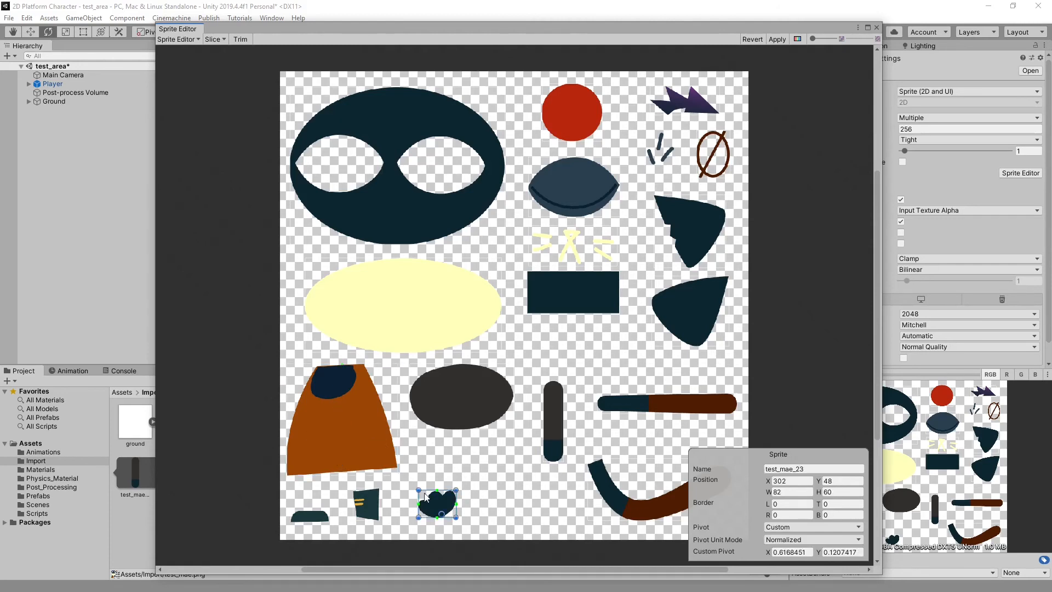
{"action": "left_click_drag", "start_coordinate": [442, 513], "coordinate": [441, 514]}
{"action": "left_click", "coordinate": [814, 469]}
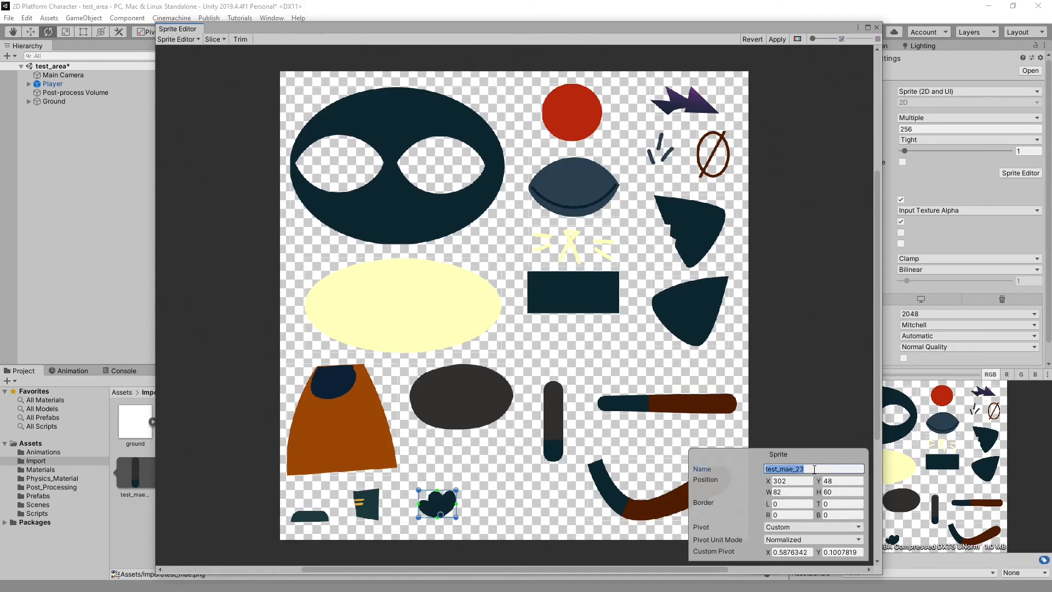
{"action": "type", "text": "har"}
{"action": "type", "text": "nd"}
{"action": "left_click", "coordinate": [446, 454]}
Give the boot shaft slice with yellow laces a custom pivot at about X 0.95, Y 0.02 and rename it boot_top
{"action": "left_click", "coordinate": [375, 498]}
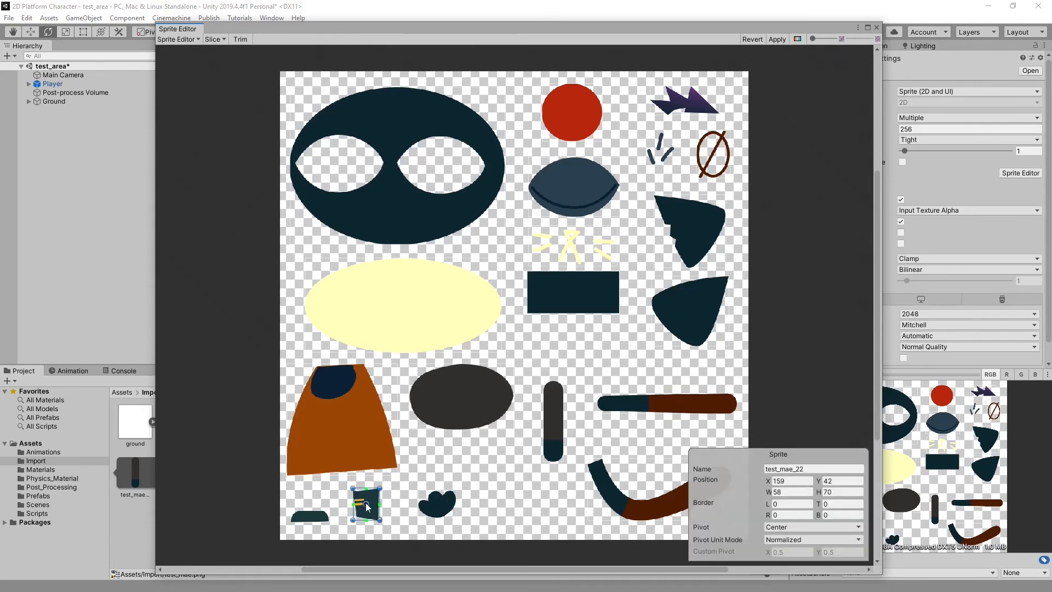
{"action": "left_click_drag", "start_coordinate": [368, 502], "coordinate": [380, 518]}
{"action": "left_click", "coordinate": [812, 469]}
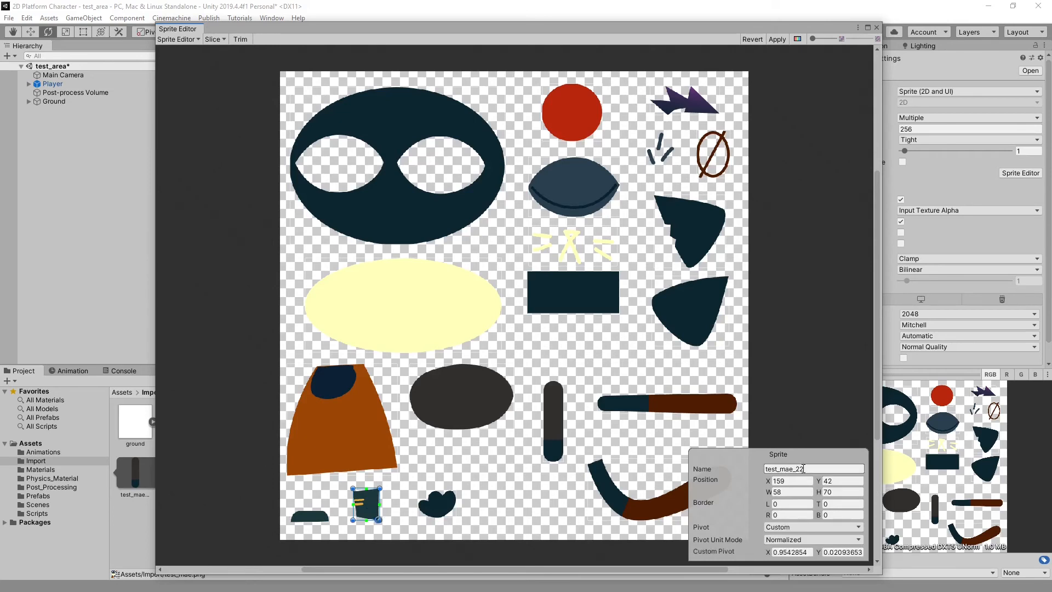
{"action": "type", "text": "boot_top"}
Give the flat boot sole slice a custom pivot at about X 0.92, Y 0.22 and rename it boot_sole
{"action": "left_click", "coordinate": [309, 517]}
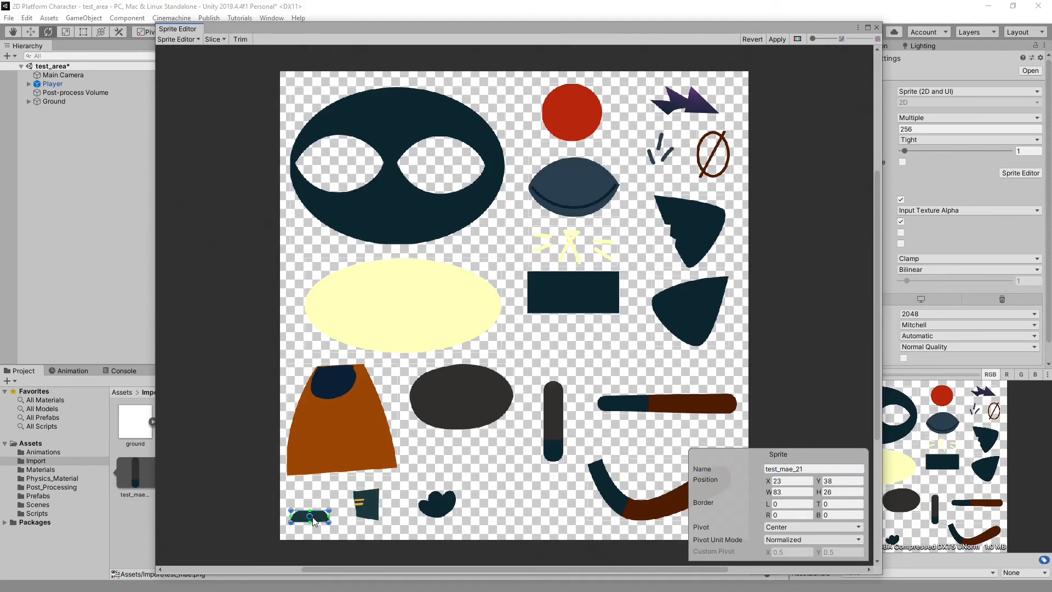
{"action": "left_click_drag", "start_coordinate": [311, 517], "coordinate": [327, 519]}
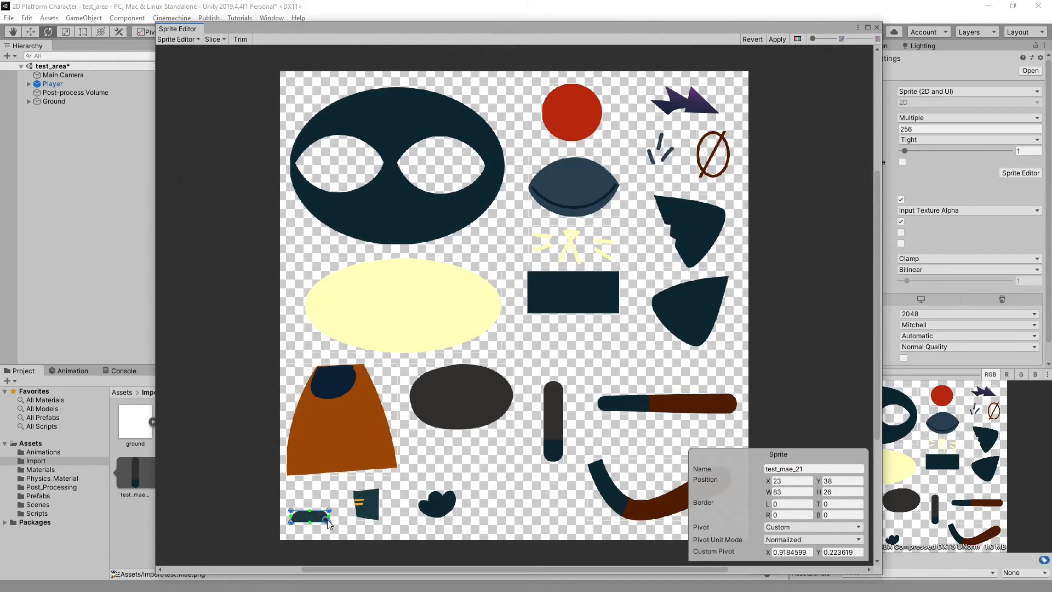
{"action": "left_click", "coordinate": [811, 469]}
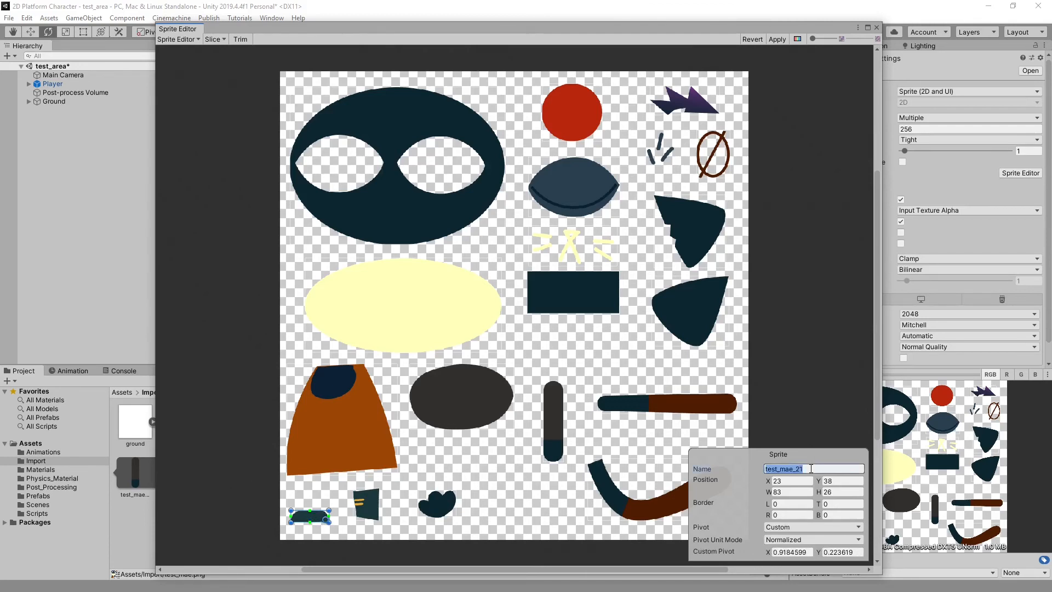
{"action": "type", "text": "boot_sole"}
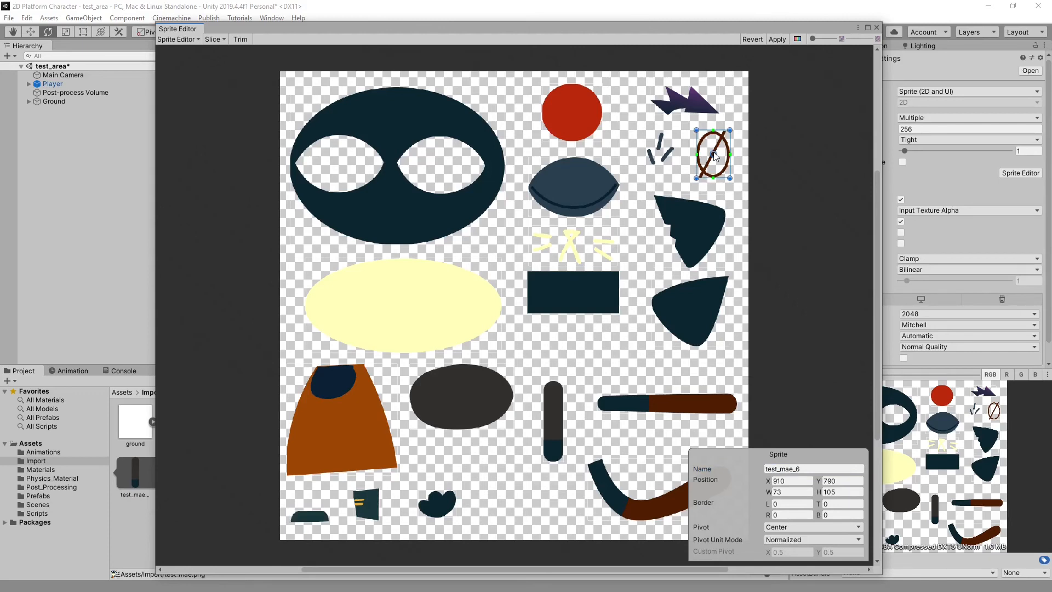
Rename the slice of the brown oval with a diagonal line decal
{"action": "left_click", "coordinate": [810, 469]}
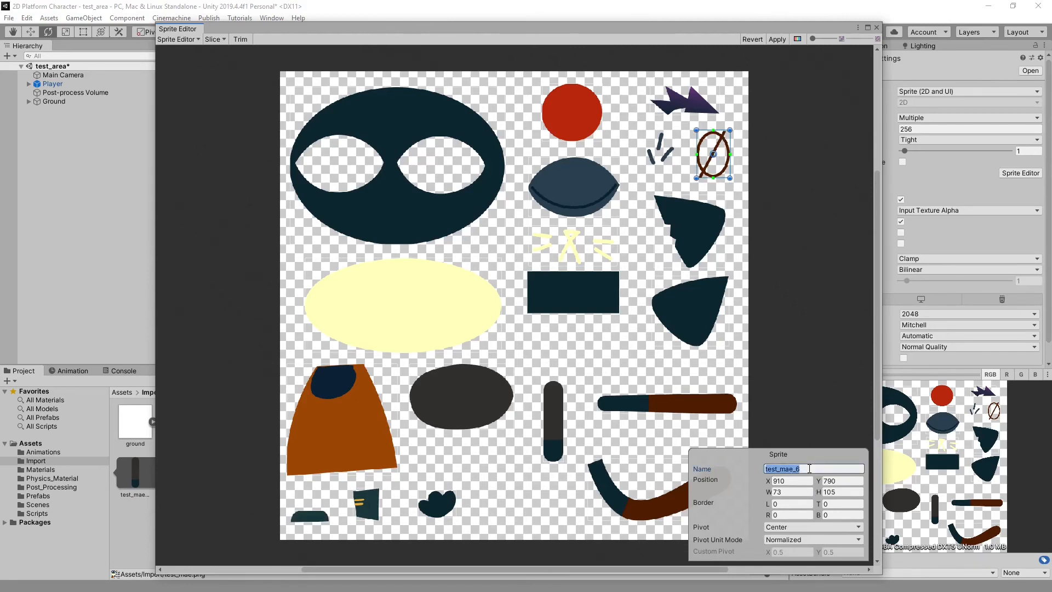
{"action": "type", "text": "decal"}
{"action": "left_click", "coordinate": [661, 145]}
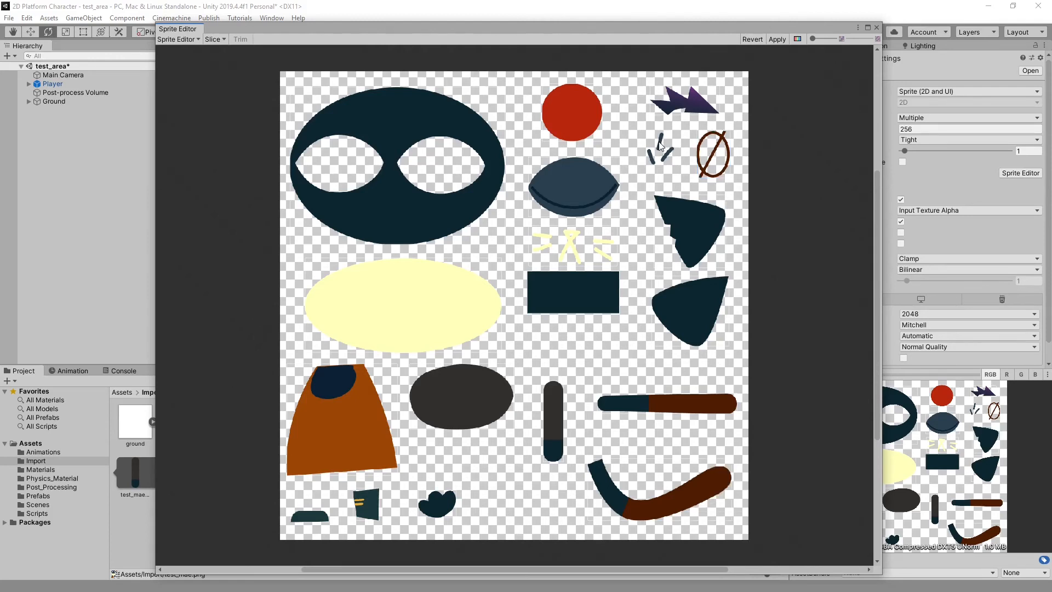
Apply the slice changes and draw a slice about 83 by 101 px around the three brow marks, naming it brows
{"action": "left_click", "coordinate": [798, 40]}
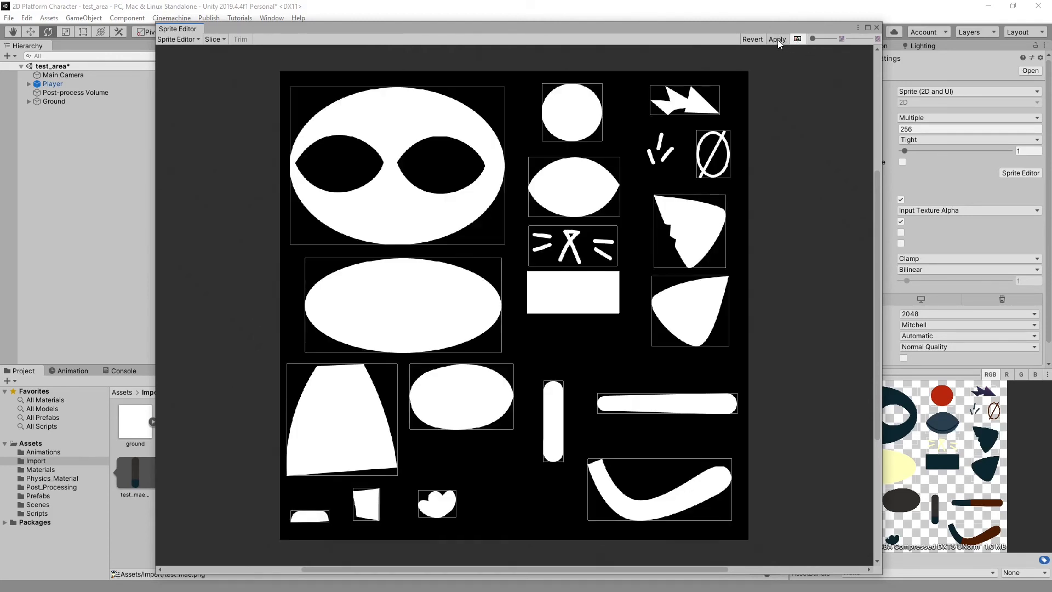
{"action": "left_click", "coordinate": [777, 39]}
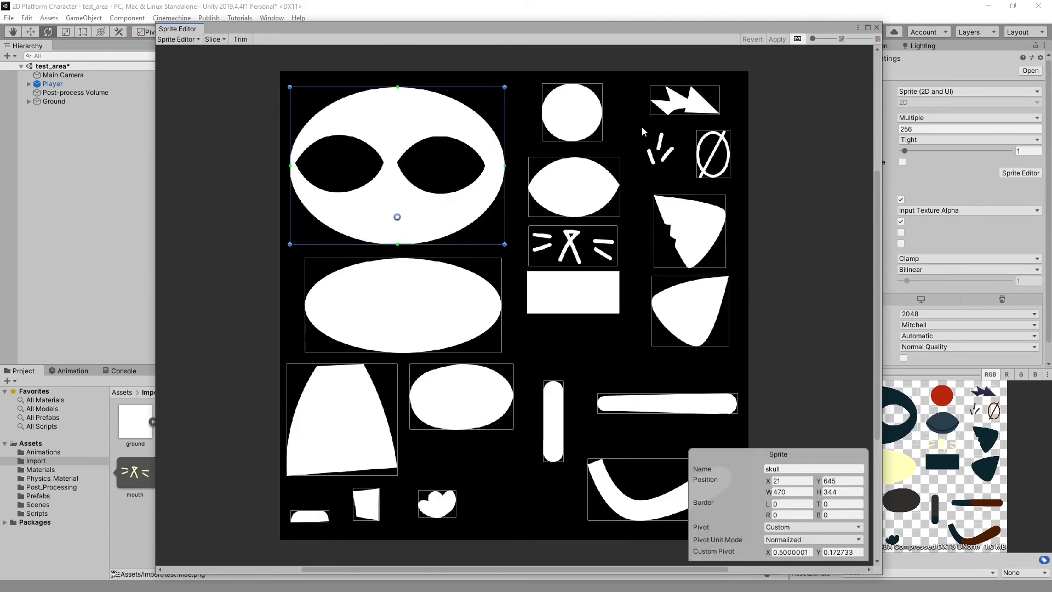
{"action": "left_click_drag", "start_coordinate": [642, 125], "coordinate": [679, 171]}
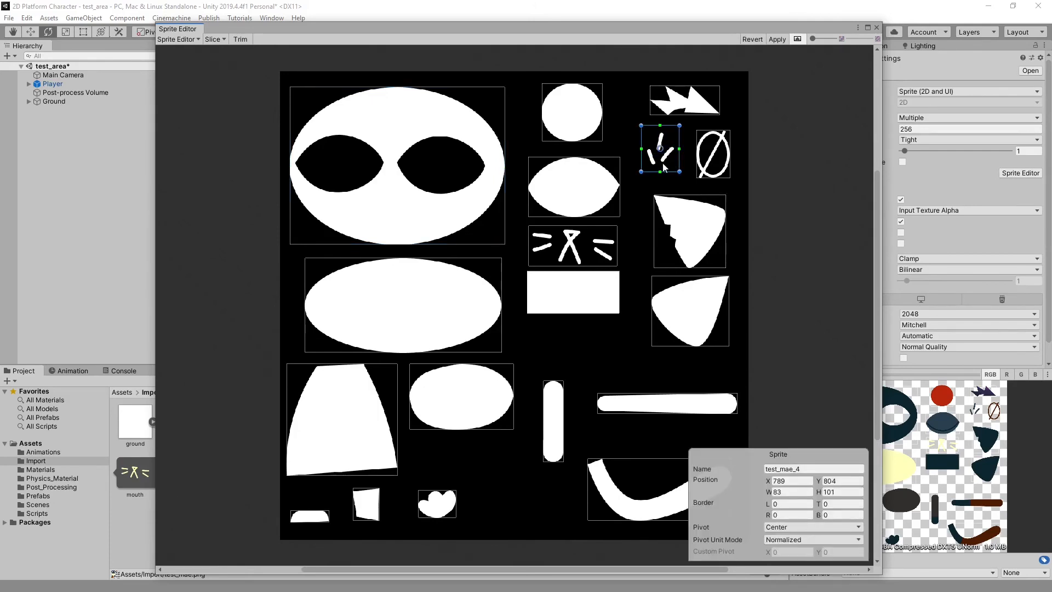
{"action": "left_click", "coordinate": [813, 466]}
{"action": "type", "text": "brows"}
{"action": "left_click", "coordinate": [593, 364]}
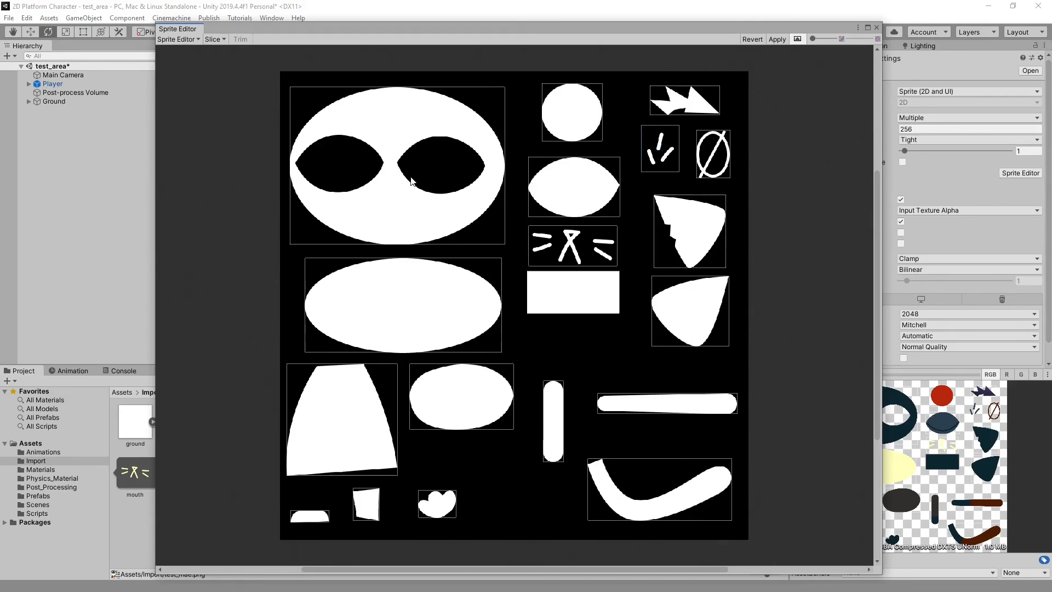
Check the leg, straight arm and bent arm slices, apply the slicing changes and close the Sprite Editor
{"action": "left_click", "coordinate": [552, 427]}
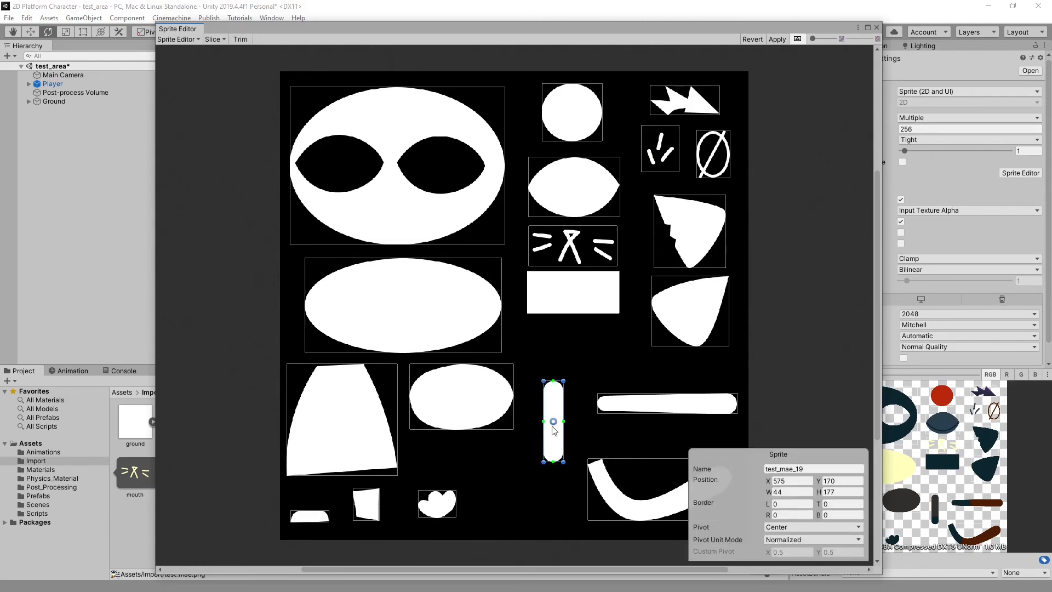
{"action": "left_click", "coordinate": [716, 403]}
{"action": "left_click", "coordinate": [624, 505]}
{"action": "left_click", "coordinate": [533, 478]}
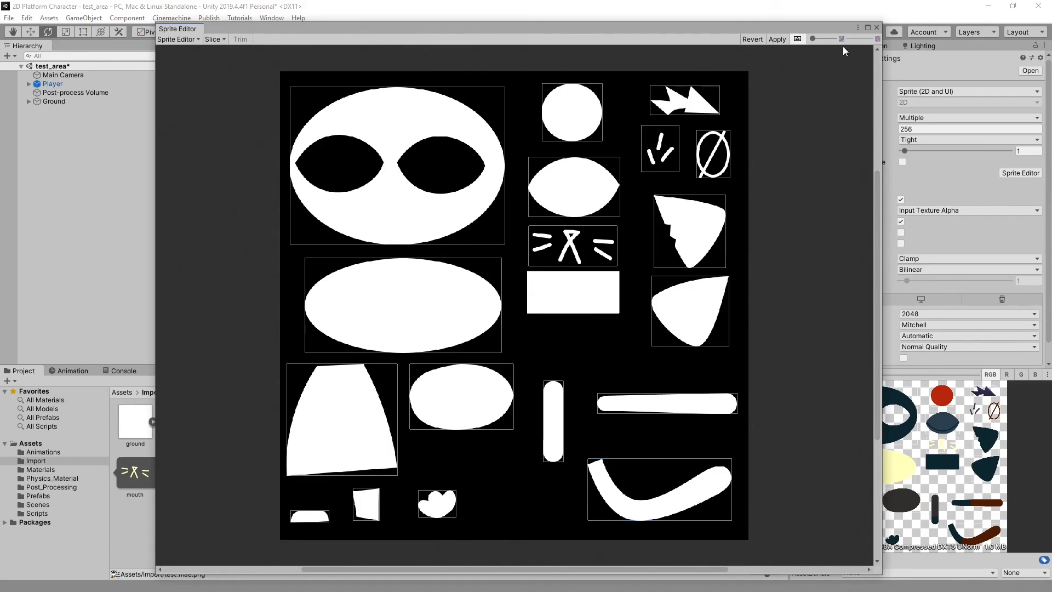
{"action": "left_click", "coordinate": [776, 38]}
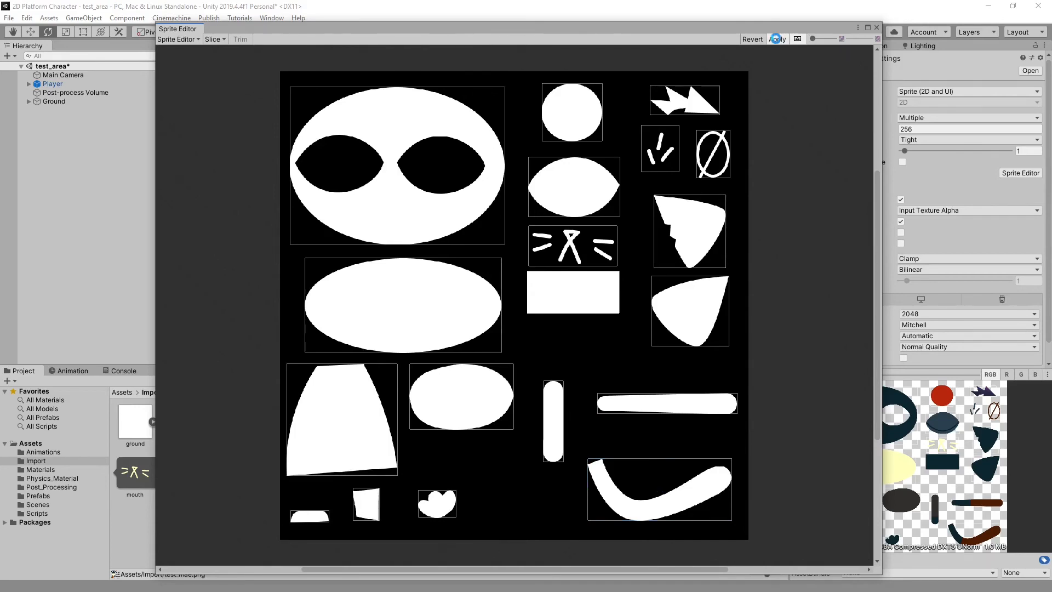
{"action": "left_click", "coordinate": [877, 27]}
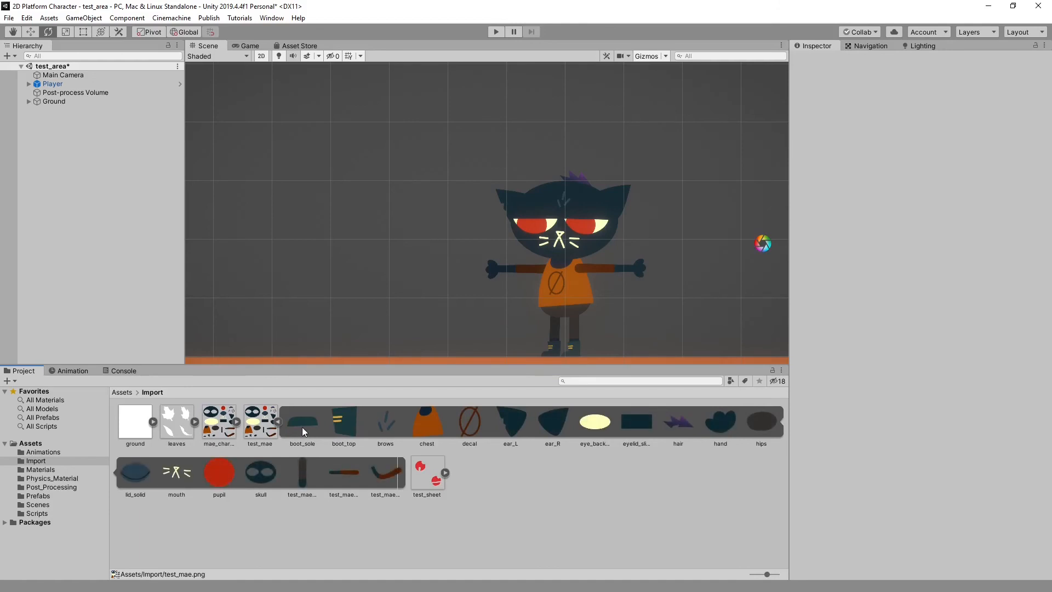
Examine the sliced test_mae sprites in the Import folder one by one, checking their names, pivots and previews
{"action": "left_click", "coordinate": [303, 427]}
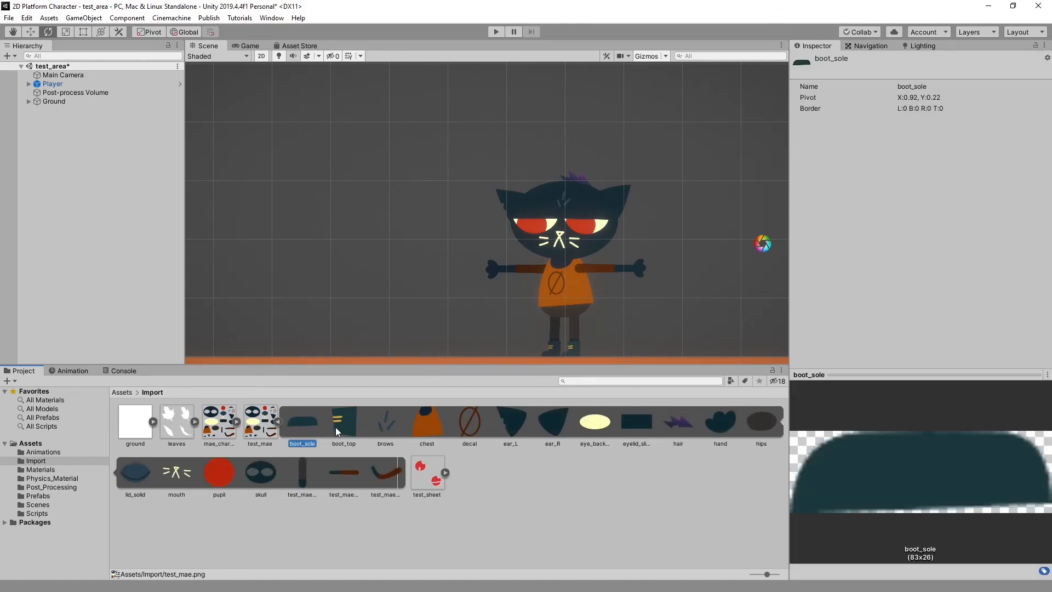
{"action": "left_click", "coordinate": [339, 426]}
{"action": "left_click", "coordinate": [390, 427]}
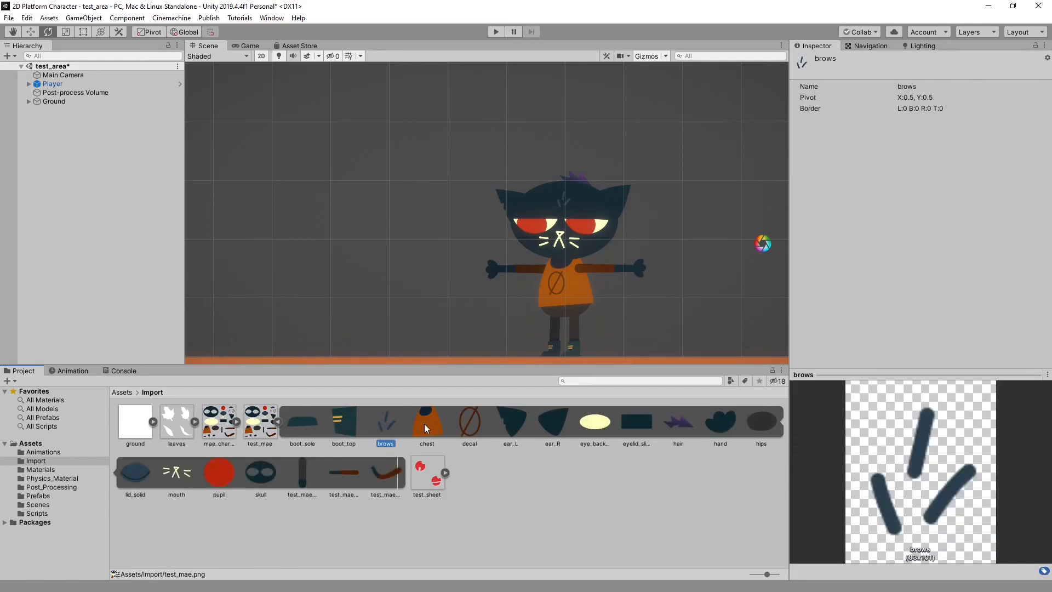
{"action": "left_click", "coordinate": [425, 423]}
{"action": "left_click", "coordinate": [521, 419]}
{"action": "left_click", "coordinate": [593, 421]}
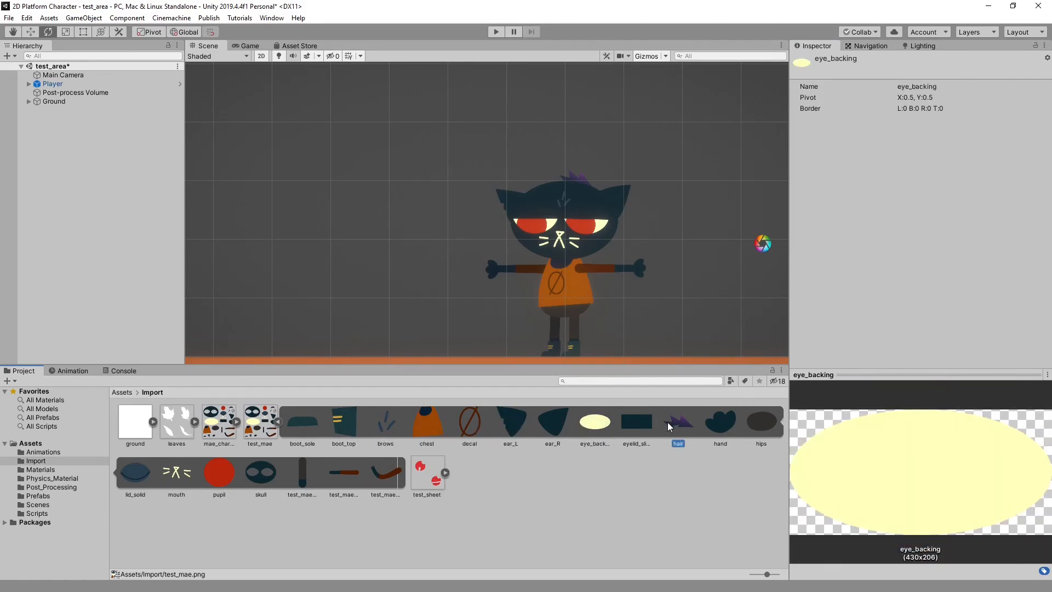
{"action": "left_click", "coordinate": [673, 422]}
{"action": "left_click", "coordinate": [758, 423]}
{"action": "left_click", "coordinate": [219, 470]}
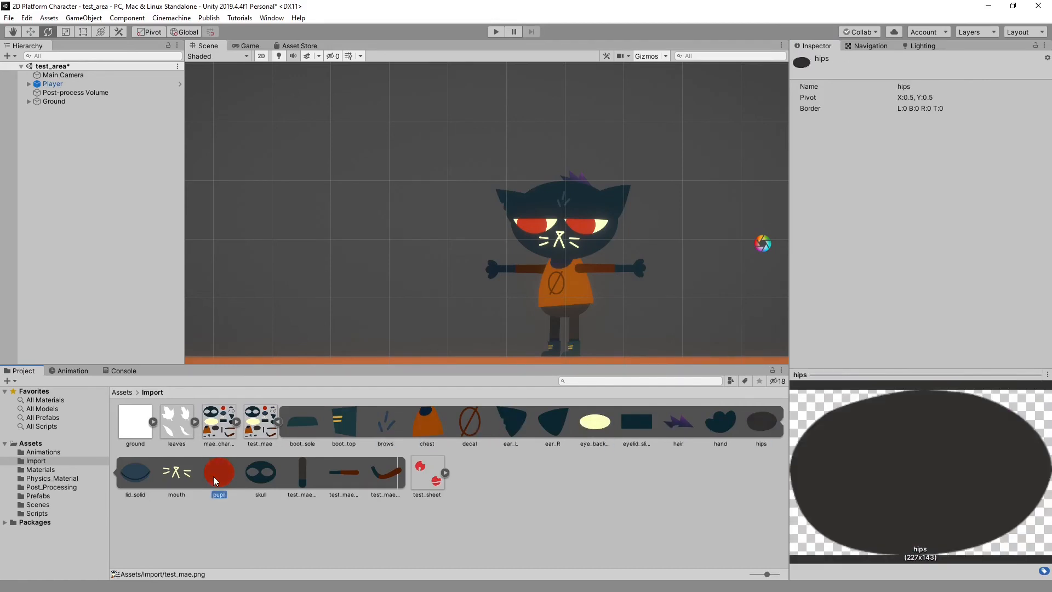
{"action": "left_click", "coordinate": [146, 474]}
{"action": "left_click", "coordinate": [268, 478]}
{"action": "left_click", "coordinate": [349, 474]}
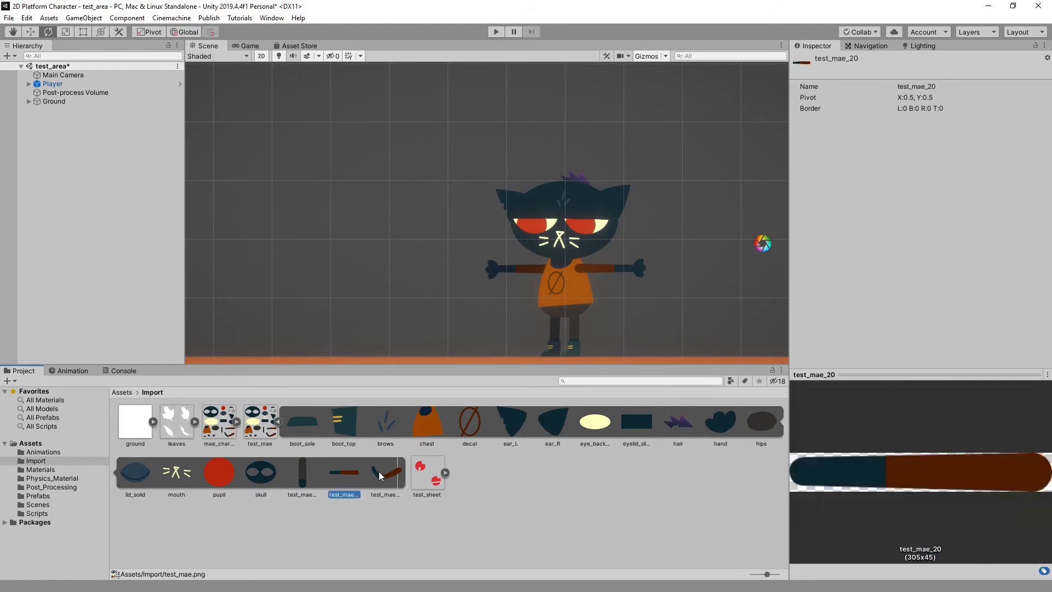
{"action": "left_click", "coordinate": [384, 473]}
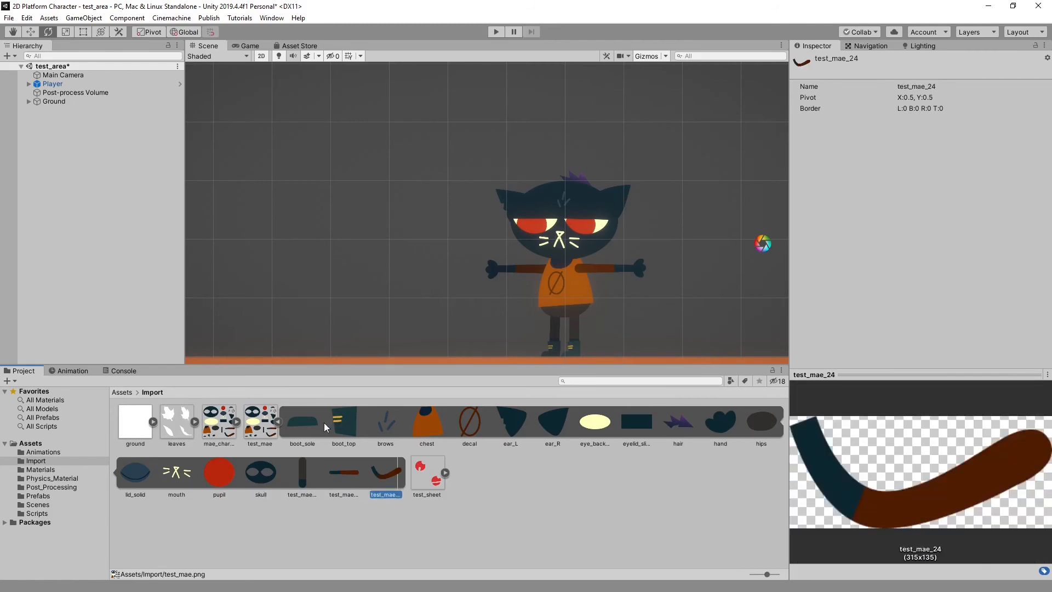
Place the hips sprite in the scene beside the existing character at about X -3.55, Y 1.86
{"action": "left_click_drag", "start_coordinate": [767, 425], "coordinate": [358, 252]}
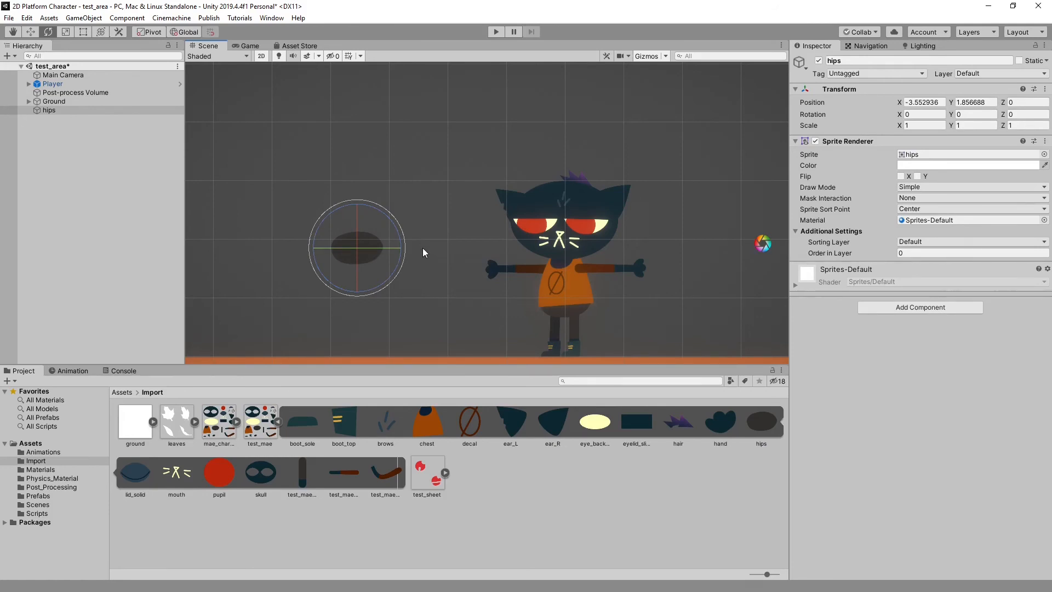
{"action": "key", "text": "w"}
{"action": "key", "text": "r"}
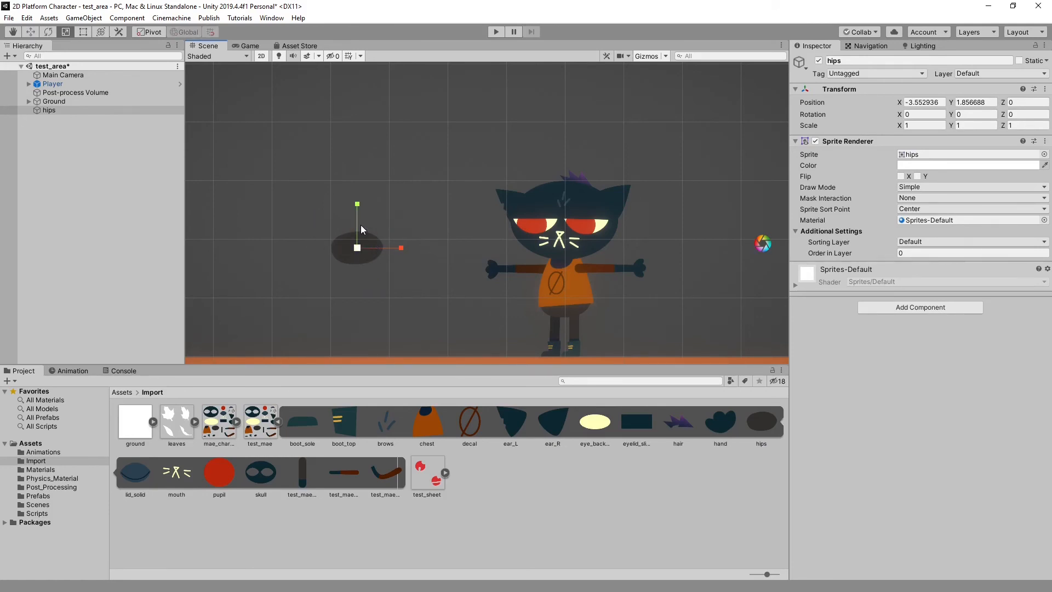
{"action": "key", "text": "w"}
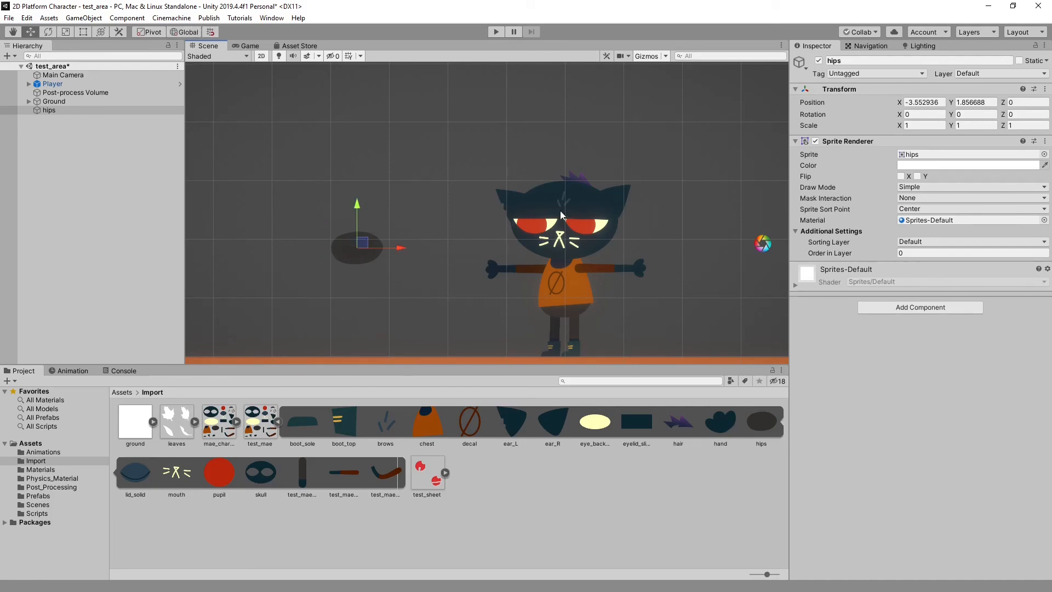
{"action": "left_click", "coordinate": [509, 518]}
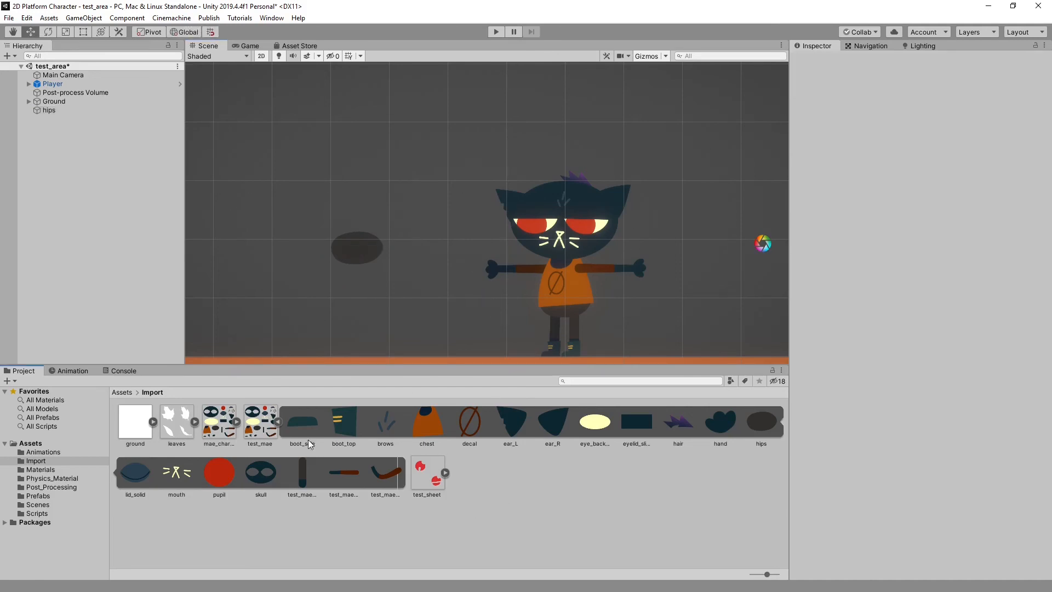
Set the test_mae texture's Pixels Per Unit to 100 and apply the import settings
{"action": "left_click", "coordinate": [260, 421]}
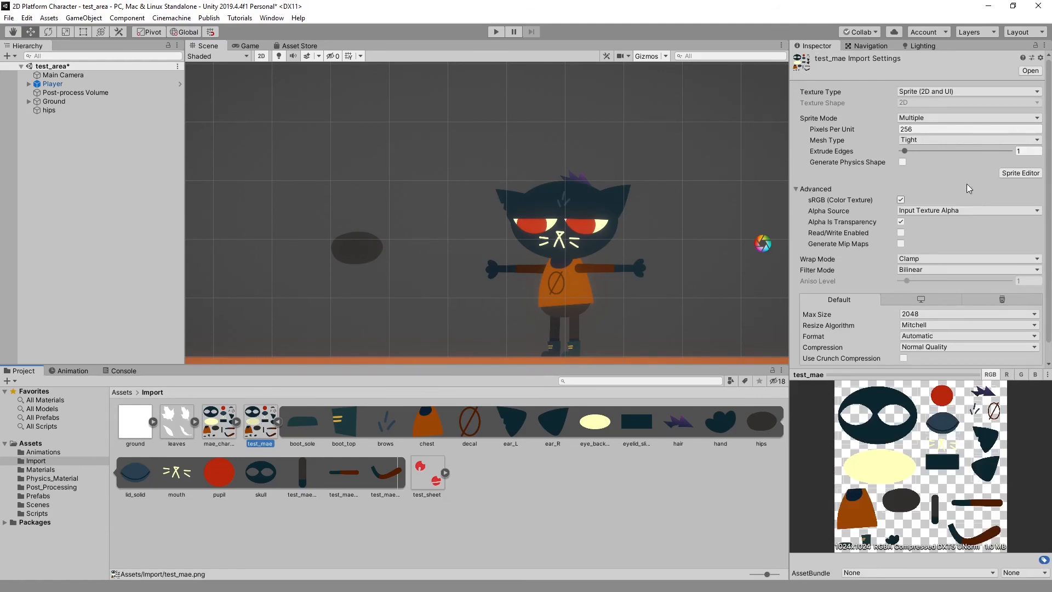
{"action": "left_click", "coordinate": [919, 130]}
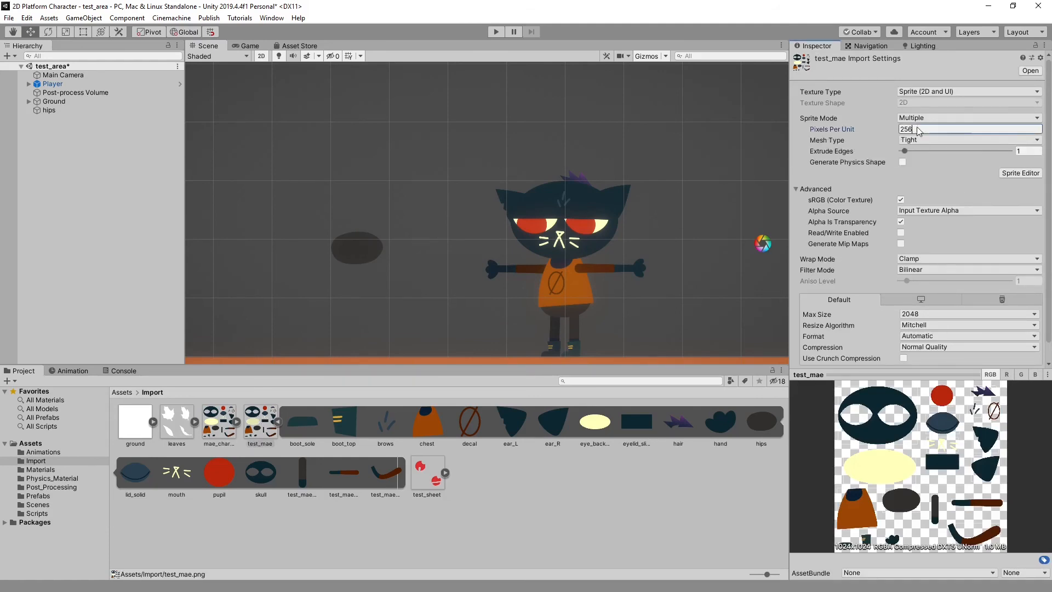
{"action": "double_click", "coordinate": [919, 129]}
{"action": "type", "text": "100"}
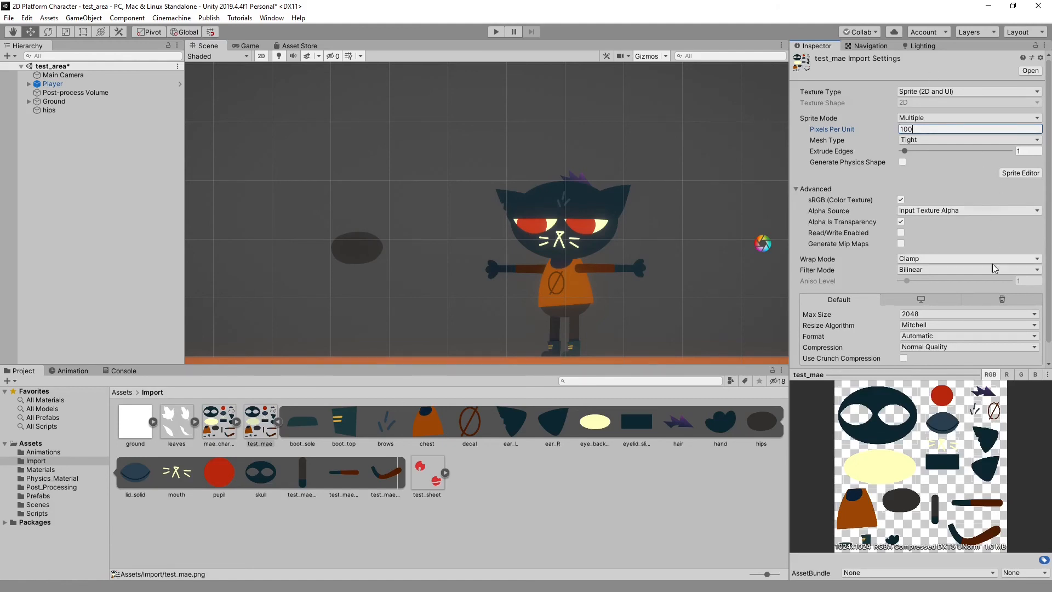
{"action": "key", "text": "Return"}
{"action": "scroll", "coordinate": [995, 269], "scroll_direction": "down", "scroll_amount": 1}
{"action": "left_click", "coordinate": [1030, 360]}
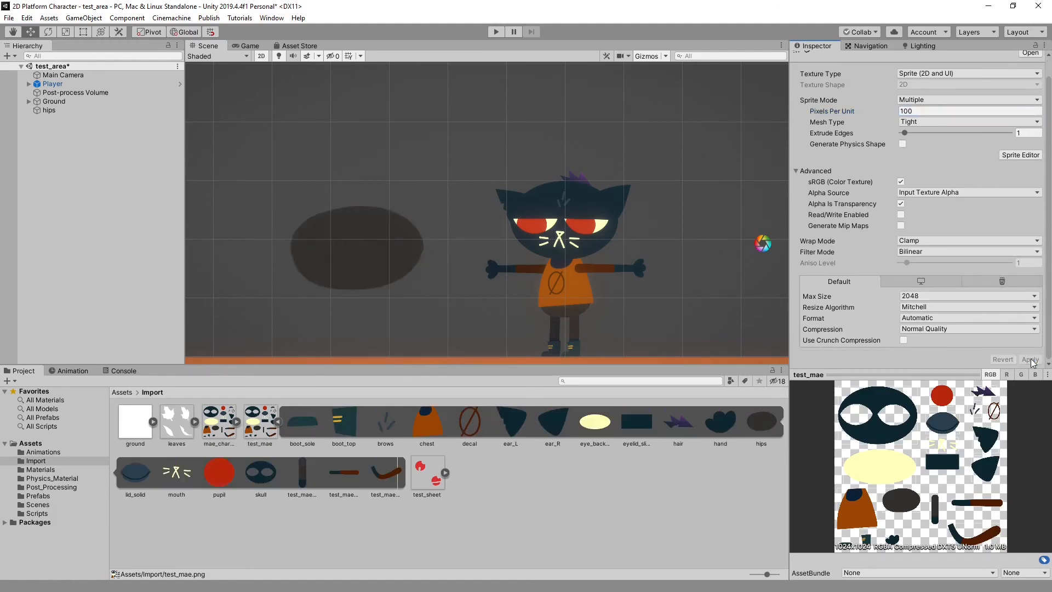
Check the resized hips object and place the chest sprite over it at about X -3.54, Y 2.01
{"action": "left_click", "coordinate": [367, 255]}
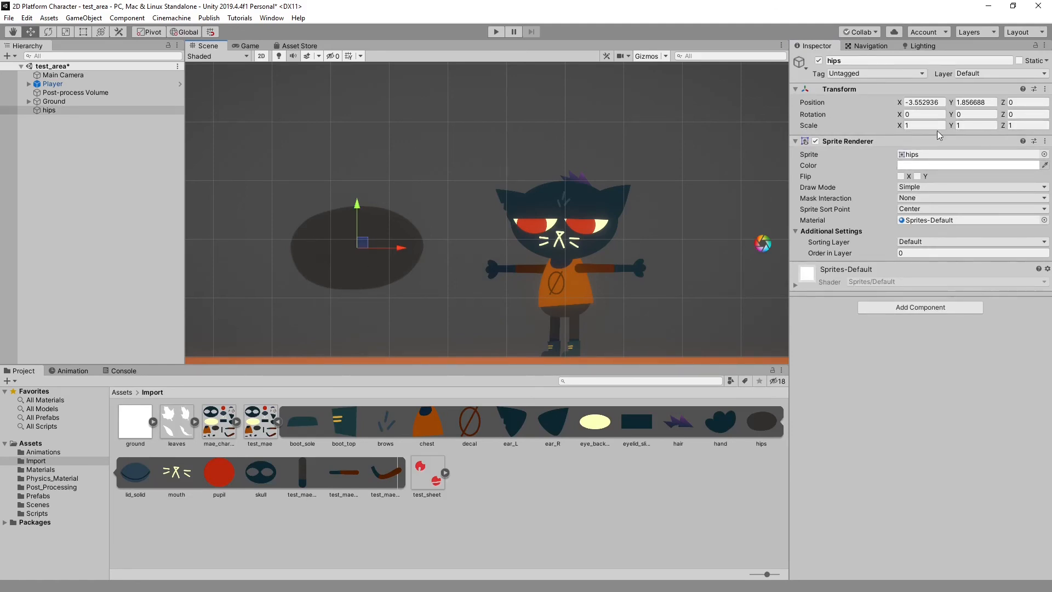
{"action": "left_click", "coordinate": [406, 172]}
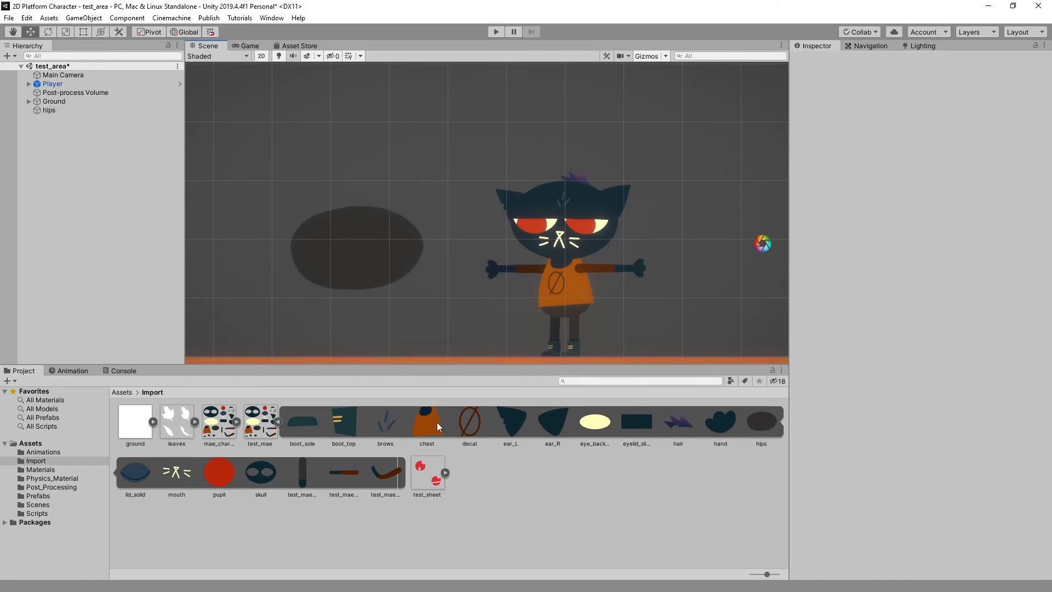
{"action": "left_click_drag", "start_coordinate": [436, 422], "coordinate": [359, 241]}
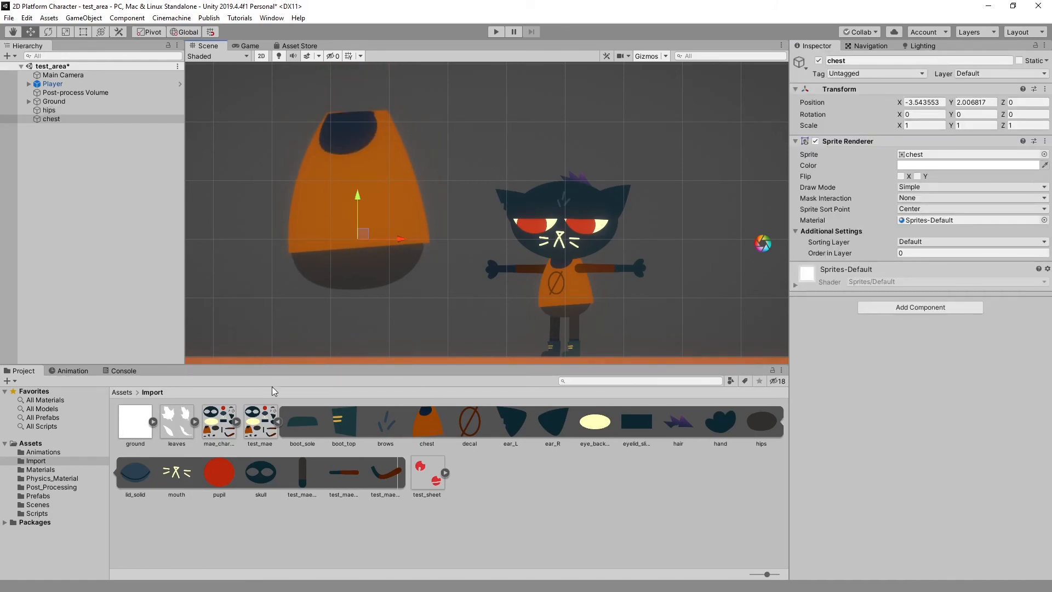
Set the test_mae texture's Pixels Per Unit to 256 and apply the import settings
{"action": "left_click", "coordinate": [261, 423]}
{"action": "left_click", "coordinate": [928, 129]}
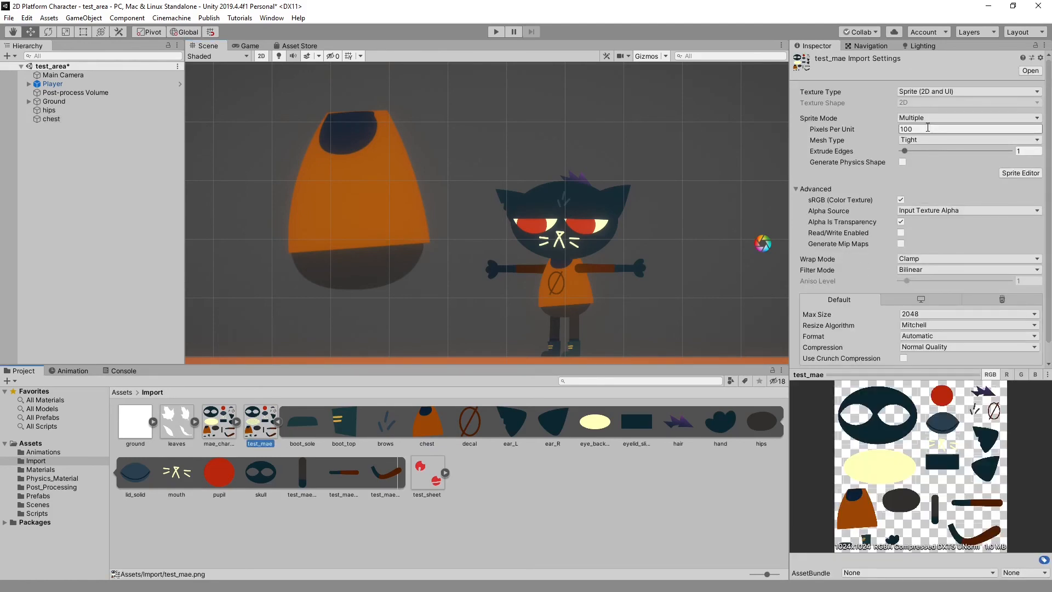
{"action": "type", "text": "256"}
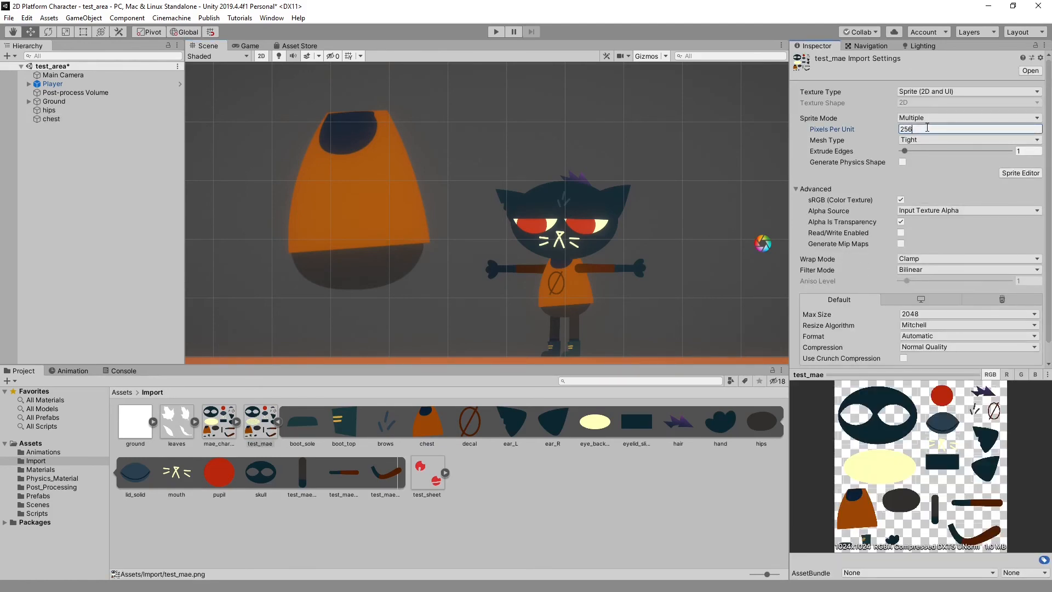
{"action": "scroll", "coordinate": [939, 336], "scroll_direction": "down", "scroll_amount": 2}
{"action": "left_click", "coordinate": [1021, 357]}
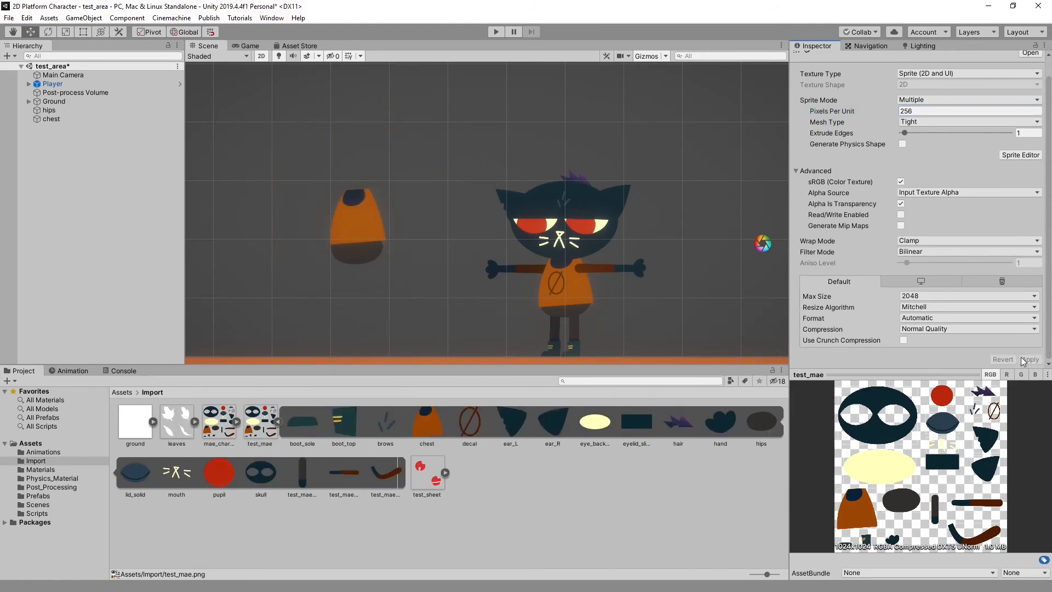
Move the hips to about X -3.53, Y 1.84 and the chest over them to about X -3.53, Y 1.89, undoing any trial rotation
{"action": "left_click", "coordinate": [347, 266]}
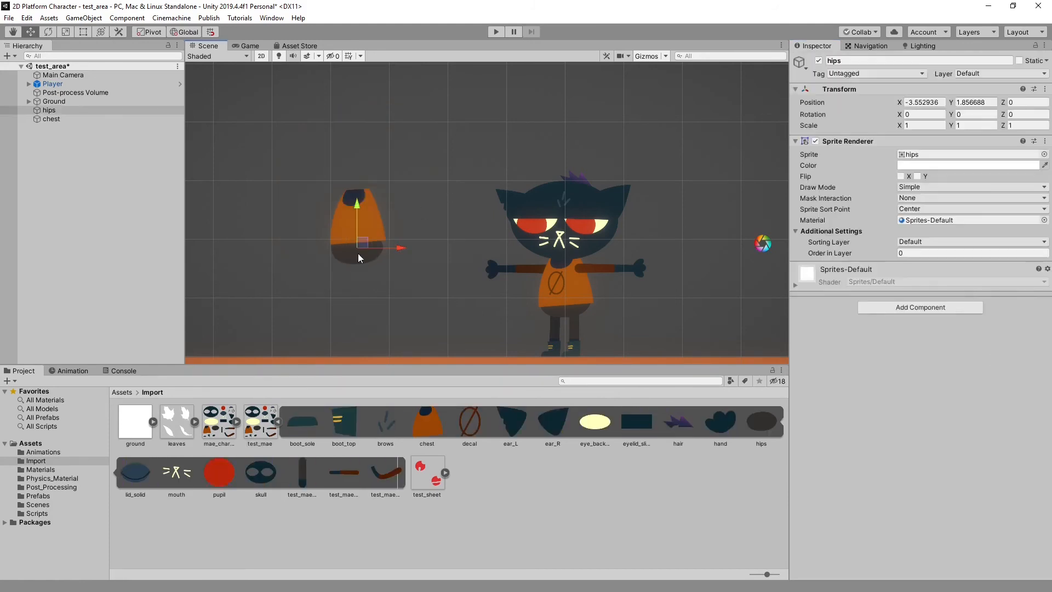
{"action": "left_click_drag", "start_coordinate": [360, 242], "coordinate": [361, 244]}
{"action": "left_click", "coordinate": [377, 207]}
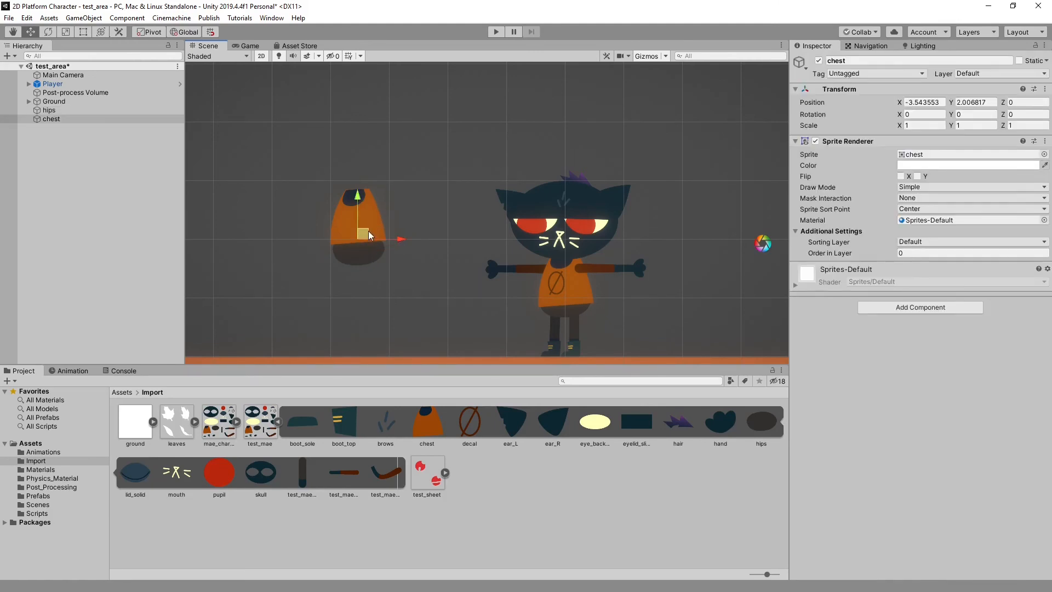
{"action": "left_click_drag", "start_coordinate": [368, 234], "coordinate": [400, 246]}
{"action": "key", "text": "e"}
{"action": "key", "text": "ctrl+z"}
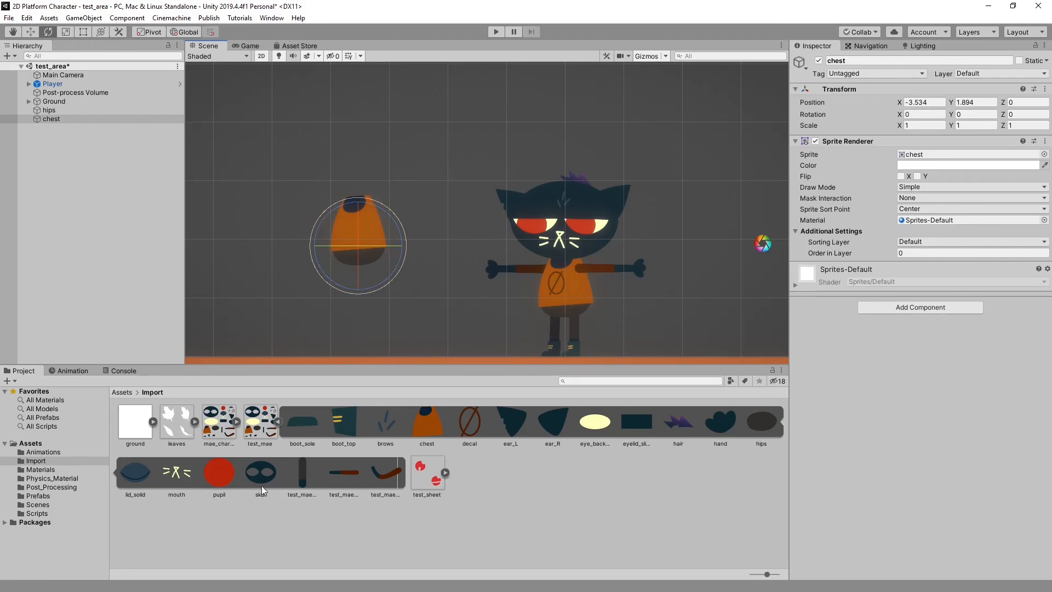
Place the skull sprite above the chest at about X -3.62, Y 2.82 and undo its trial rotation
{"action": "left_click_drag", "start_coordinate": [261, 486], "coordinate": [406, 199]}
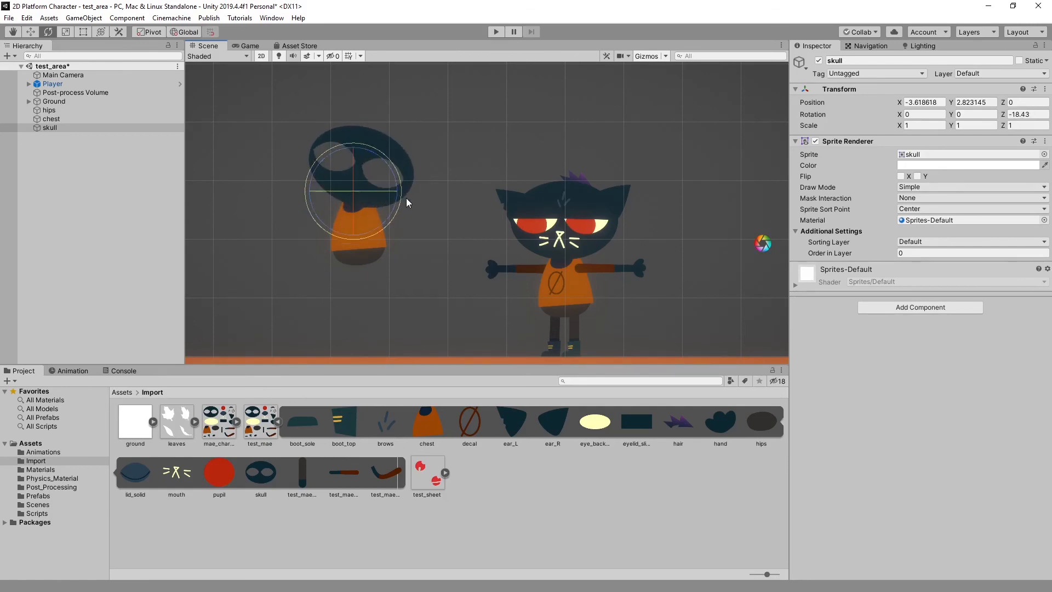
{"action": "key", "text": "ctrl+z"}
{"action": "key", "text": "w"}
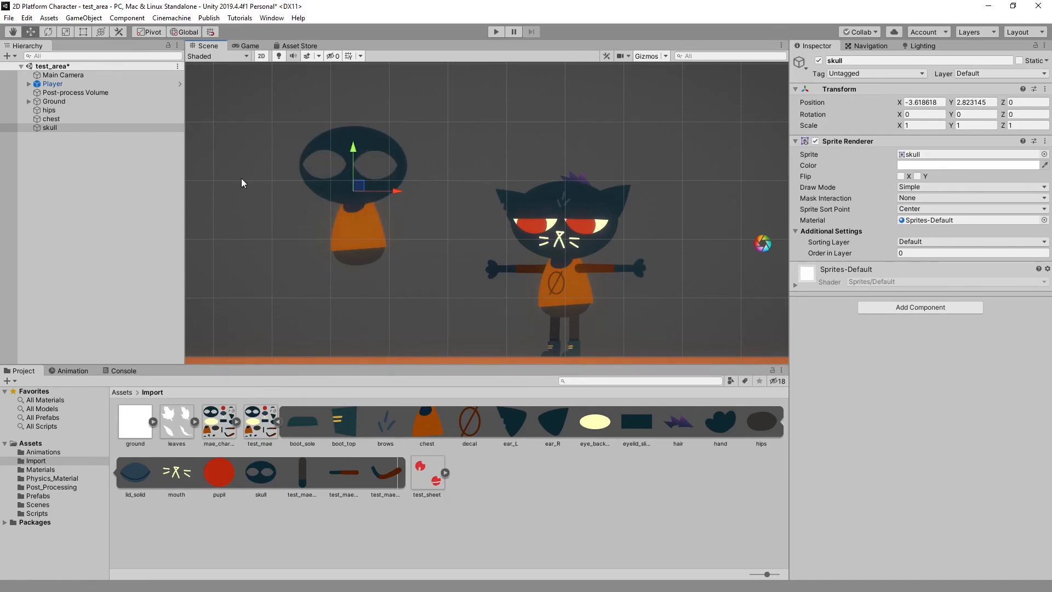
Compare the separate hips, chest and skull objects with the existing Player's hierarchy and check their transforms and Sprite Renderer settings
{"action": "left_click", "coordinate": [58, 110]}
{"action": "left_click", "coordinate": [60, 118]}
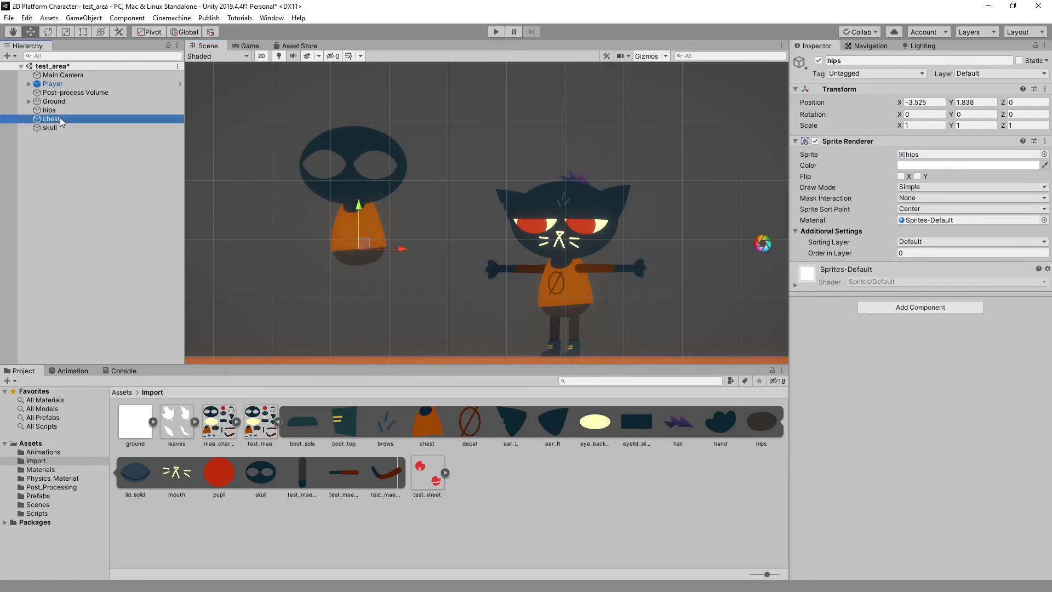
{"action": "left_click", "coordinate": [56, 127]}
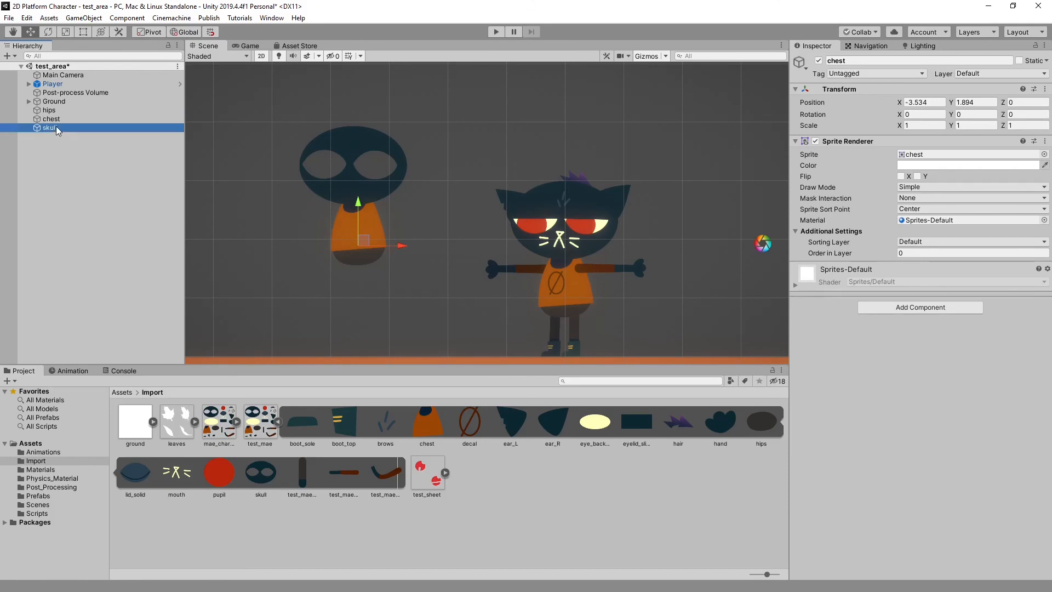
{"action": "left_click", "coordinate": [74, 83]}
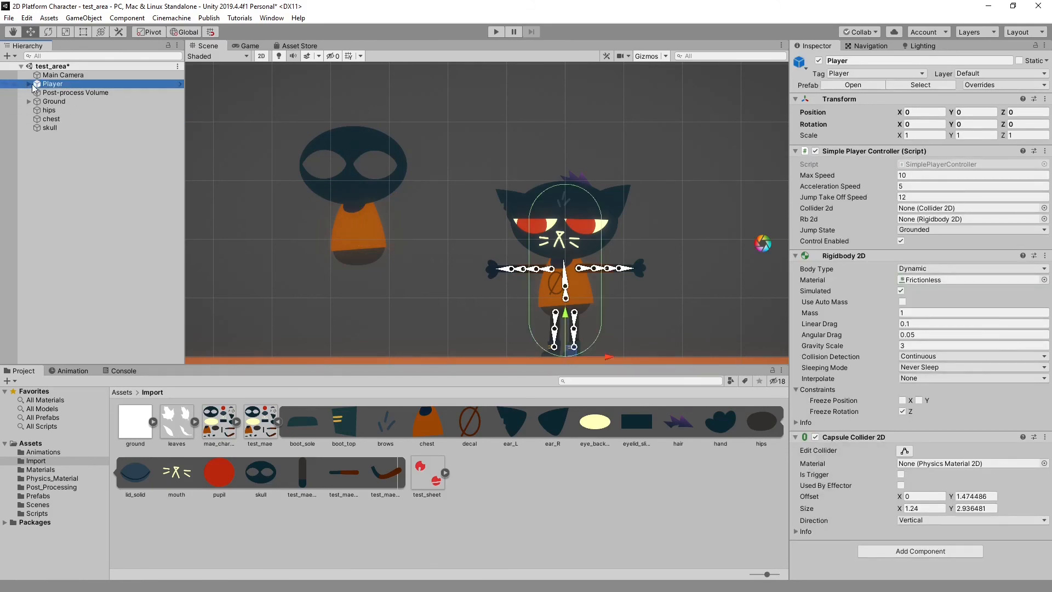
{"action": "left_click", "coordinate": [29, 84]}
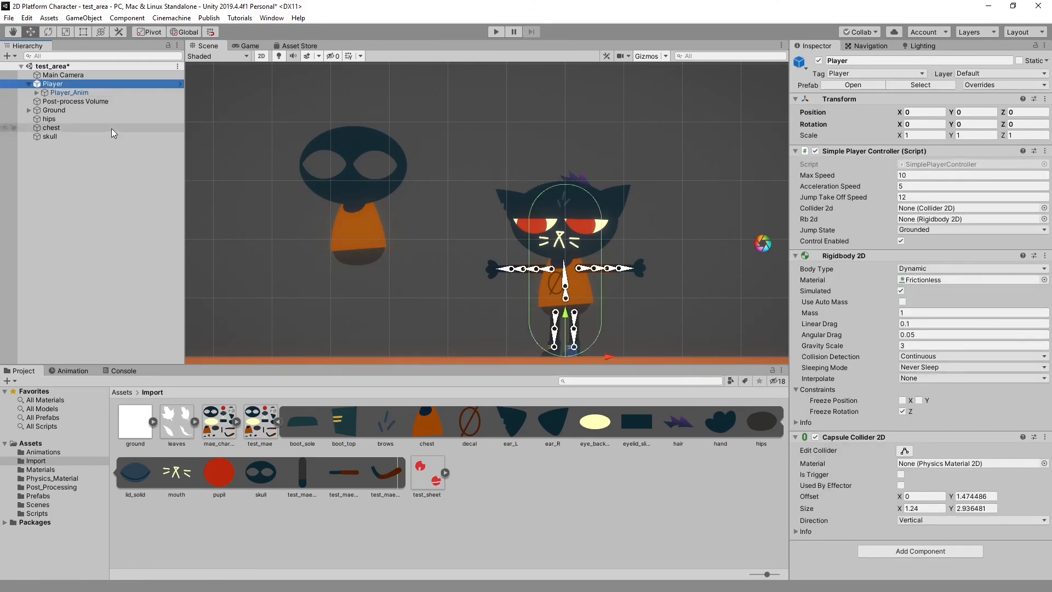
{"action": "left_click", "coordinate": [29, 84]}
{"action": "left_click", "coordinate": [366, 237]}
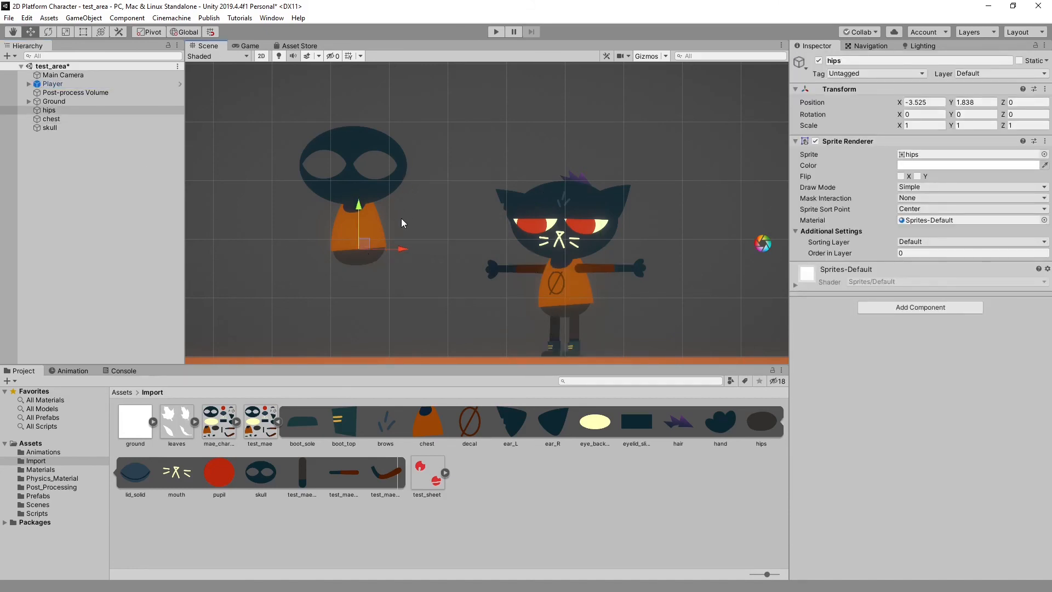
{"action": "left_click", "coordinate": [385, 189]}
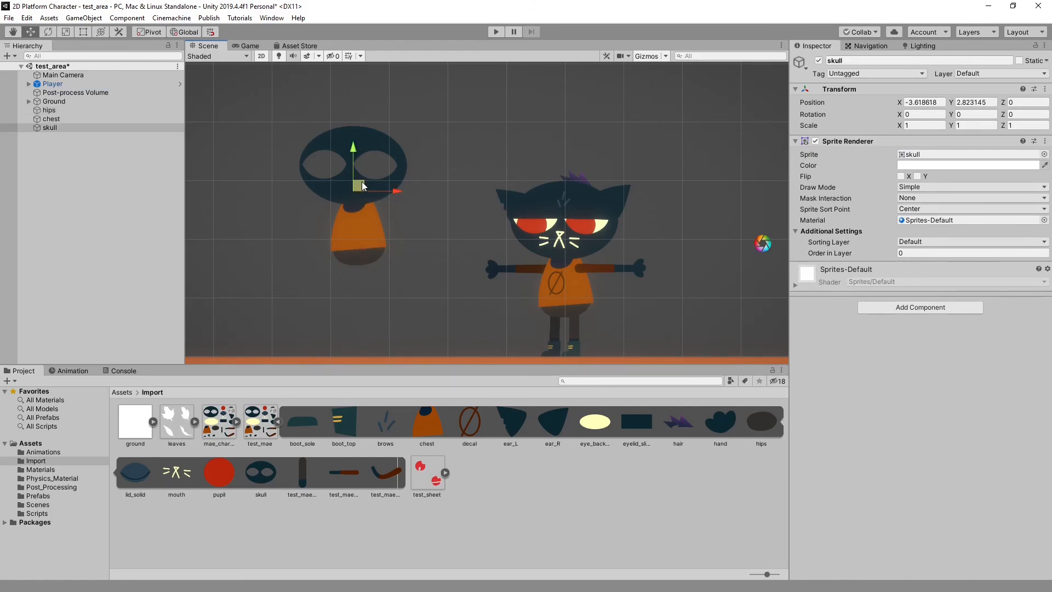
{"action": "left_click", "coordinate": [361, 231]}
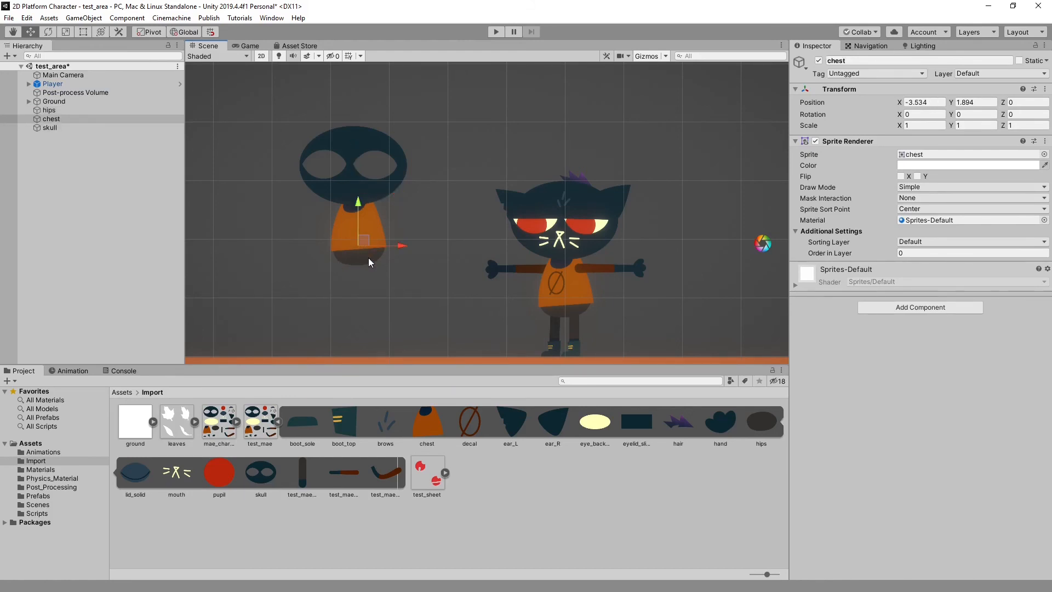
{"action": "left_click", "coordinate": [368, 259]}
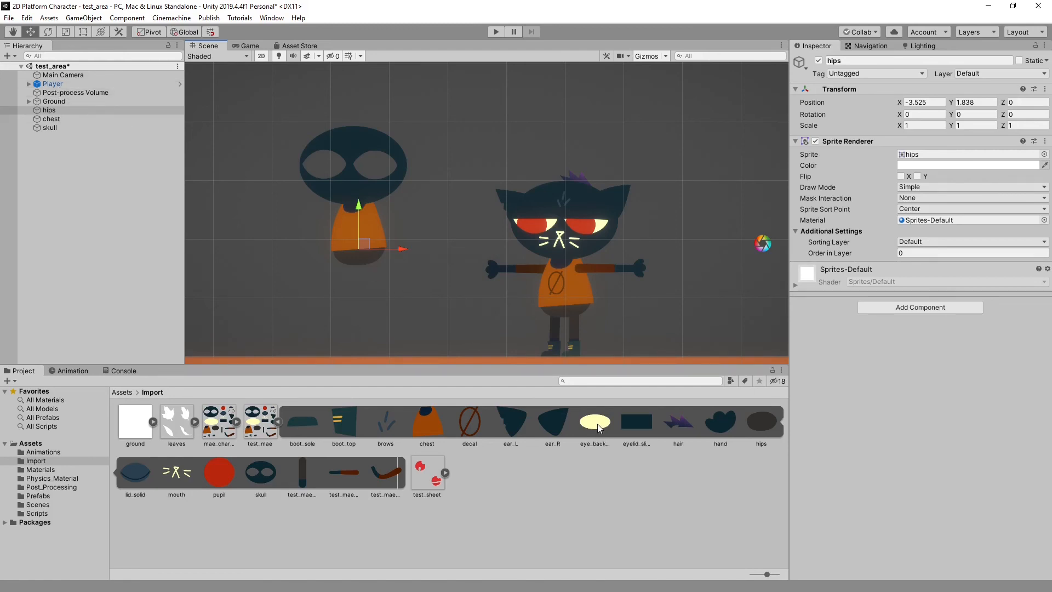
Place the eye_backing sprite over the skull at about X -2.92, Y 3.73 and check the Order in Layer of the Player's mae_hips
{"action": "left_click_drag", "start_coordinate": [598, 427], "coordinate": [399, 129]}
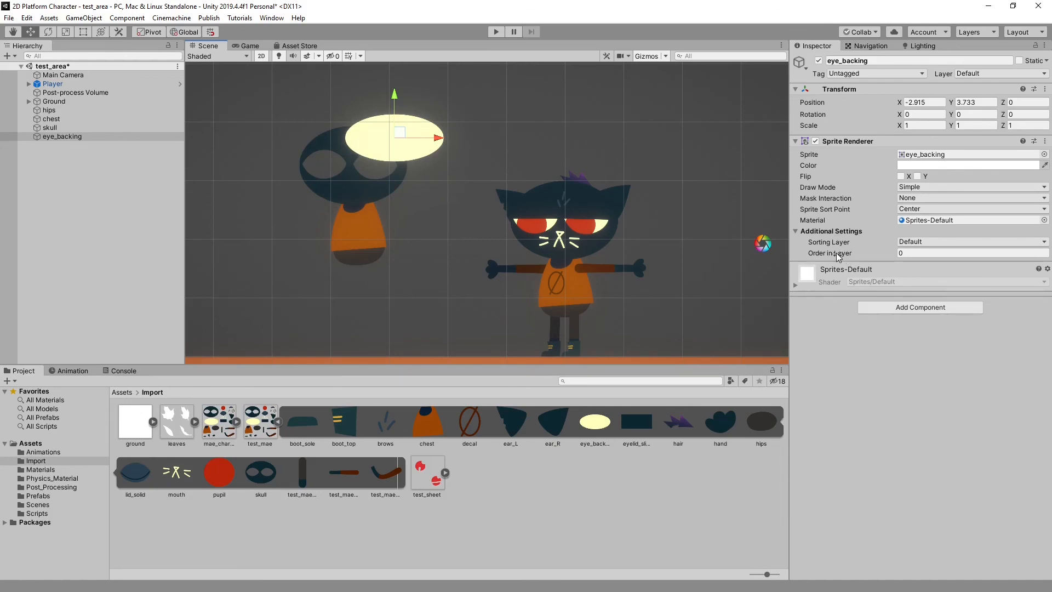
{"action": "left_click", "coordinate": [29, 84]}
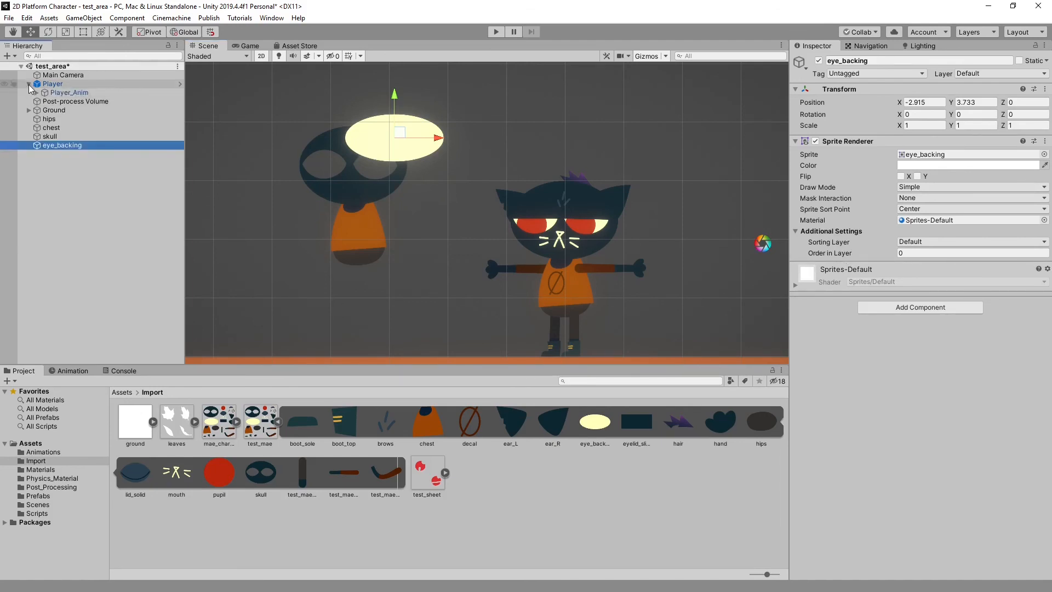
{"action": "left_click", "coordinate": [36, 93]}
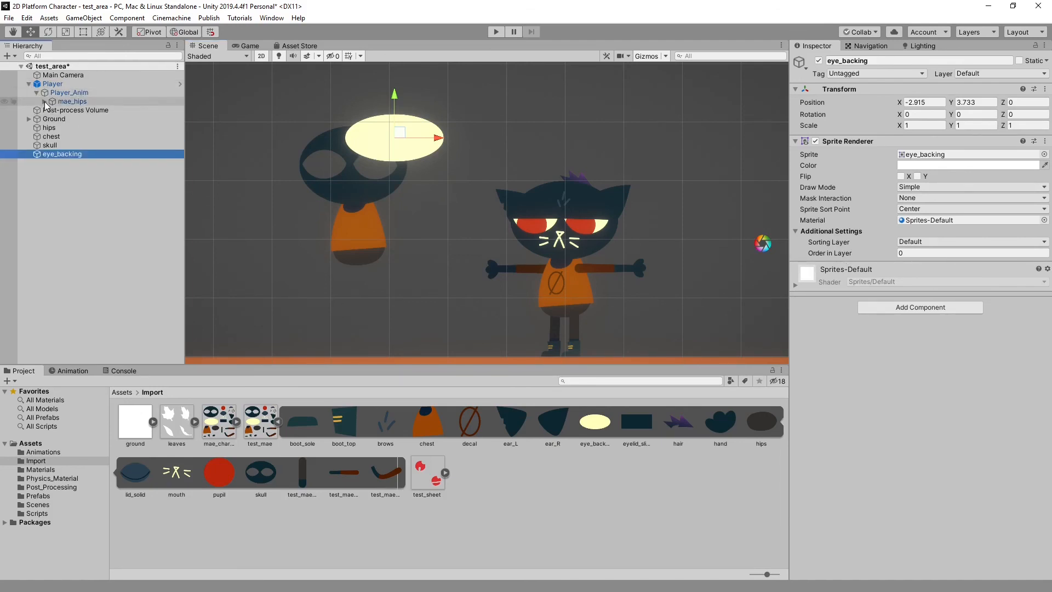
{"action": "left_click", "coordinate": [44, 102]}
{"action": "left_click", "coordinate": [86, 103]}
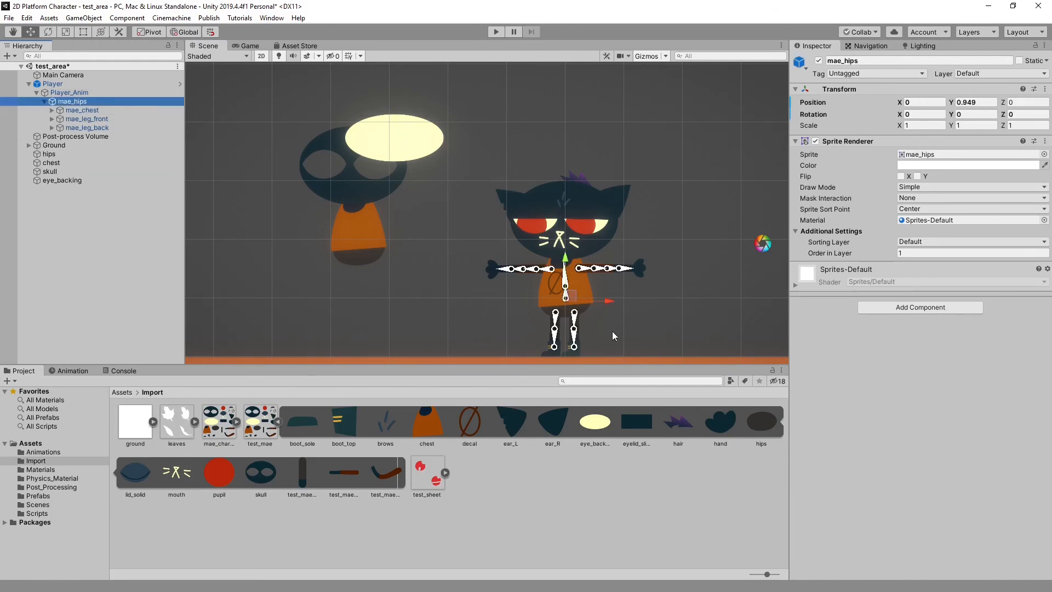
{"action": "left_click_drag", "start_coordinate": [889, 259], "coordinate": [892, 260]}
{"action": "scroll", "coordinate": [399, 297], "scroll_direction": "down", "scroll_amount": 3}
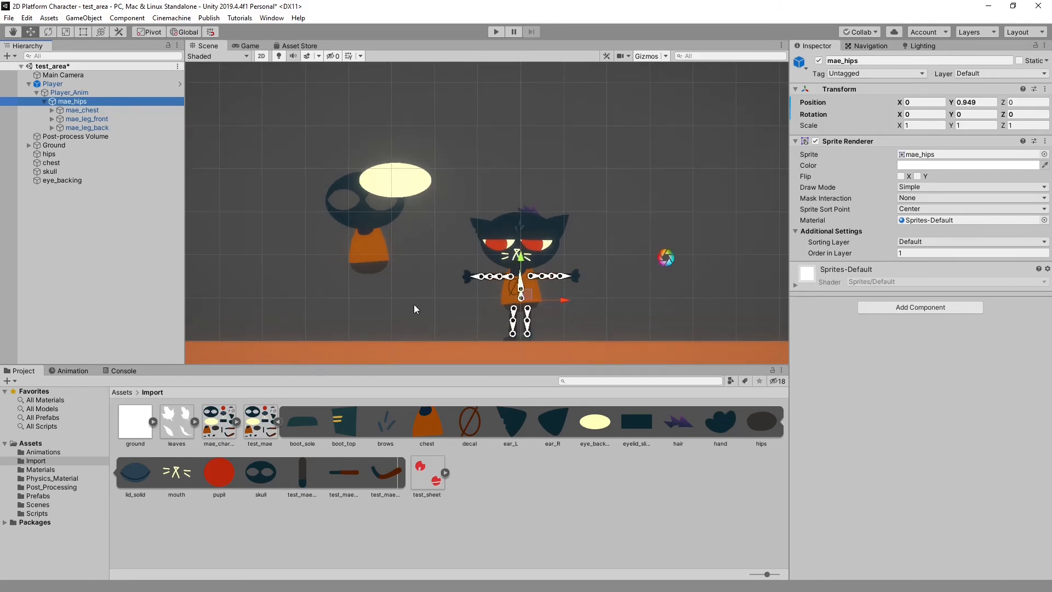
Examine the Ground object's Order in Layer and its Sky child
{"action": "middle_click_drag", "start_coordinate": [413, 305], "coordinate": [421, 234]}
{"action": "left_click", "coordinate": [442, 304]}
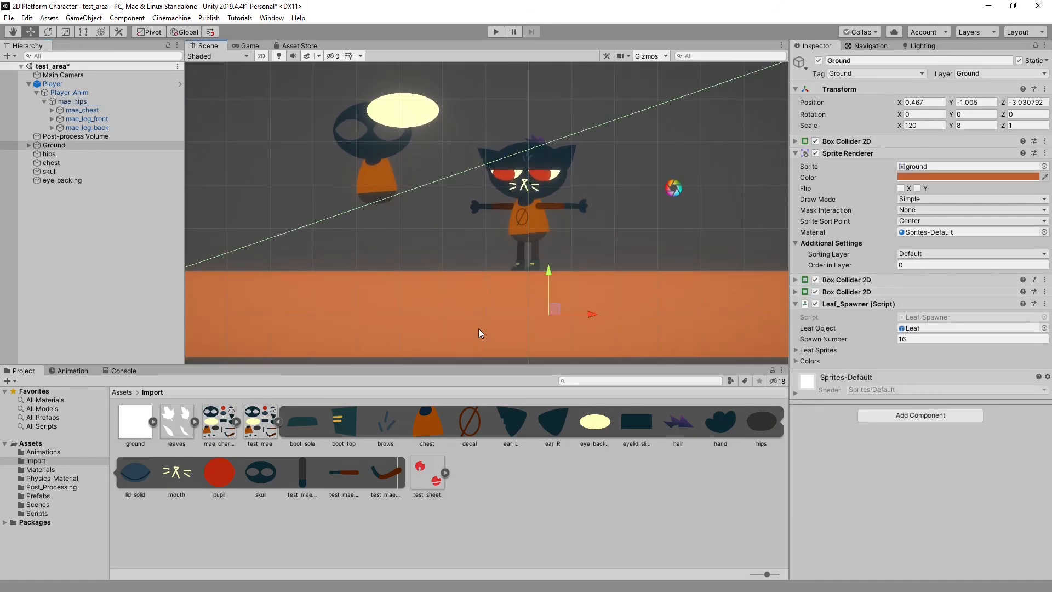
{"action": "left_click", "coordinate": [29, 145]}
{"action": "left_click", "coordinate": [28, 145]}
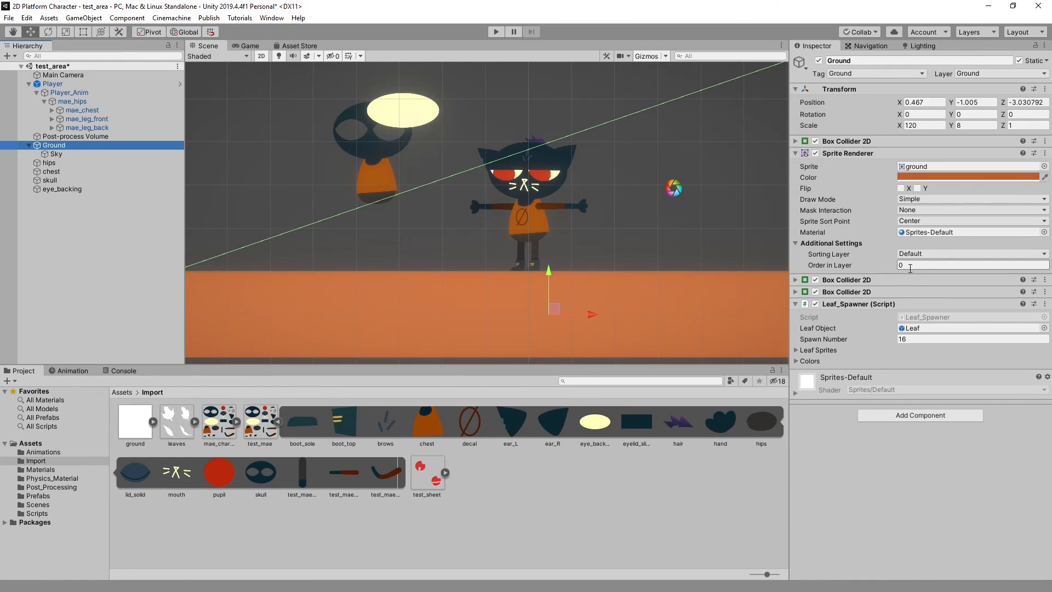
{"action": "left_click", "coordinate": [73, 154]}
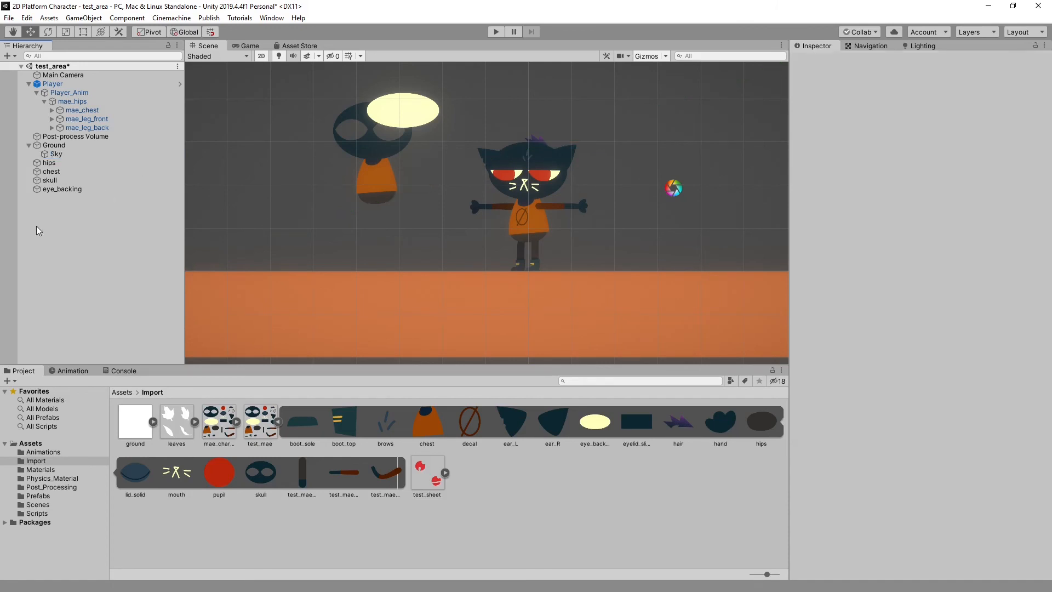
{"action": "left_click", "coordinate": [35, 145]}
{"action": "left_click", "coordinate": [29, 146]}
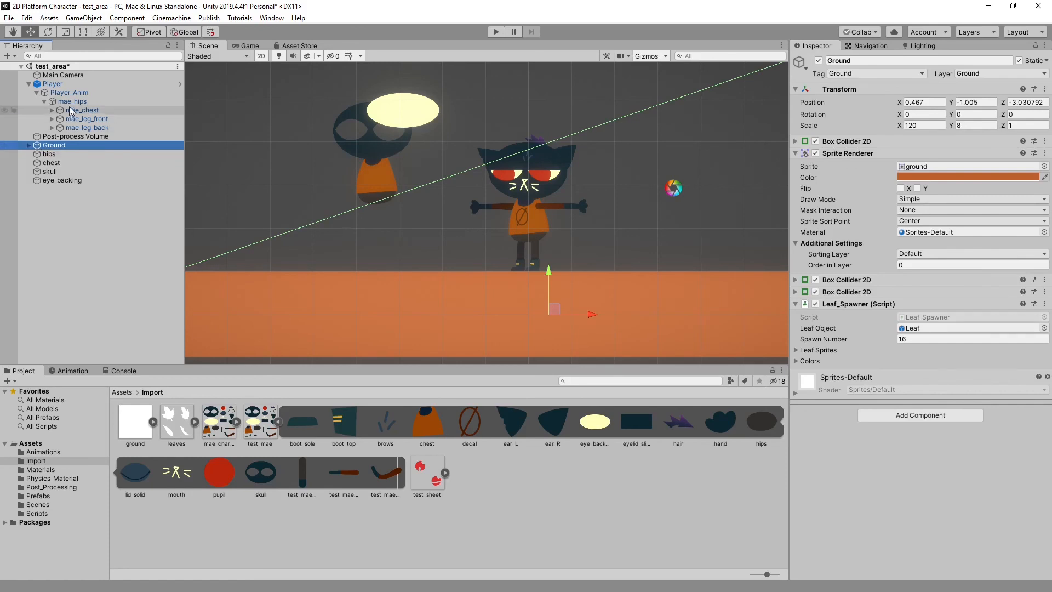
Collapse the Player's hierarchy and set the new hips object's Order in Layer to 1
{"action": "left_click", "coordinate": [597, 243]}
{"action": "left_click", "coordinate": [545, 229]}
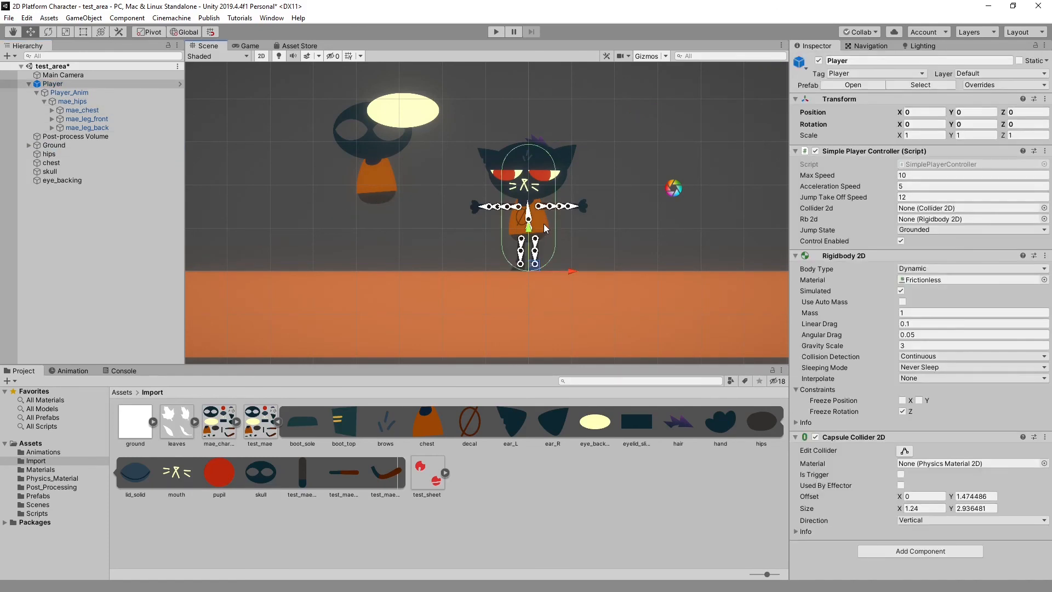
{"action": "key", "text": "f"}
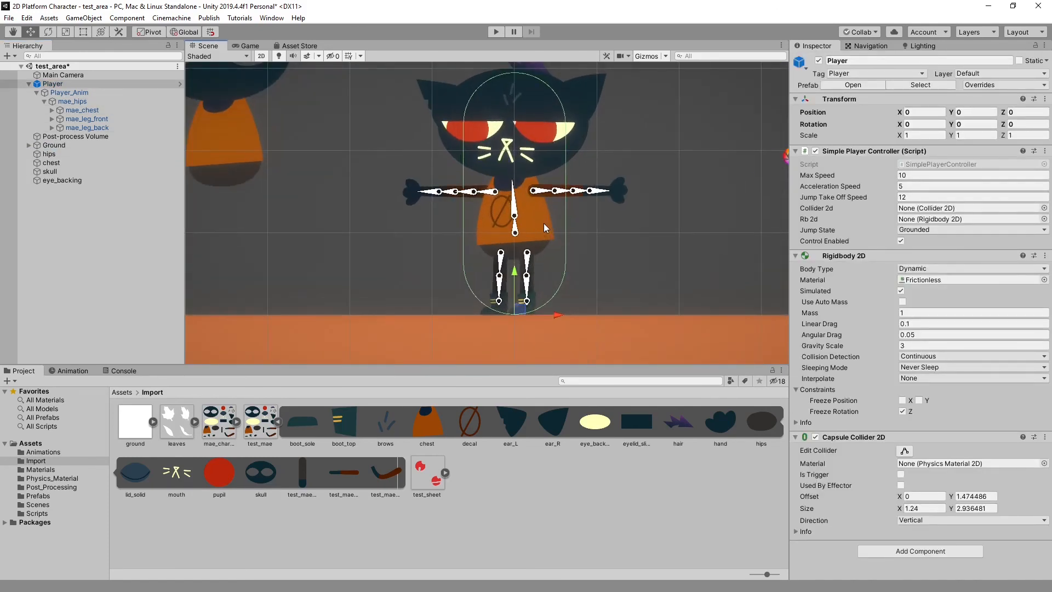
{"action": "scroll", "coordinate": [367, 269], "scroll_direction": "down", "scroll_amount": 3}
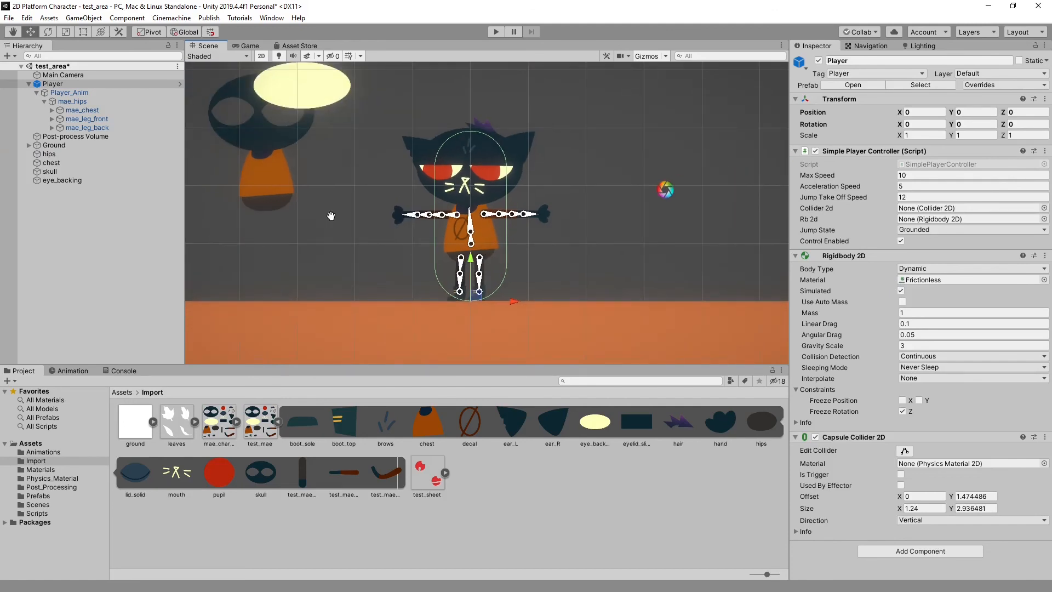
{"action": "middle_click_drag", "start_coordinate": [332, 216], "coordinate": [447, 277]}
{"action": "left_click", "coordinate": [28, 83]}
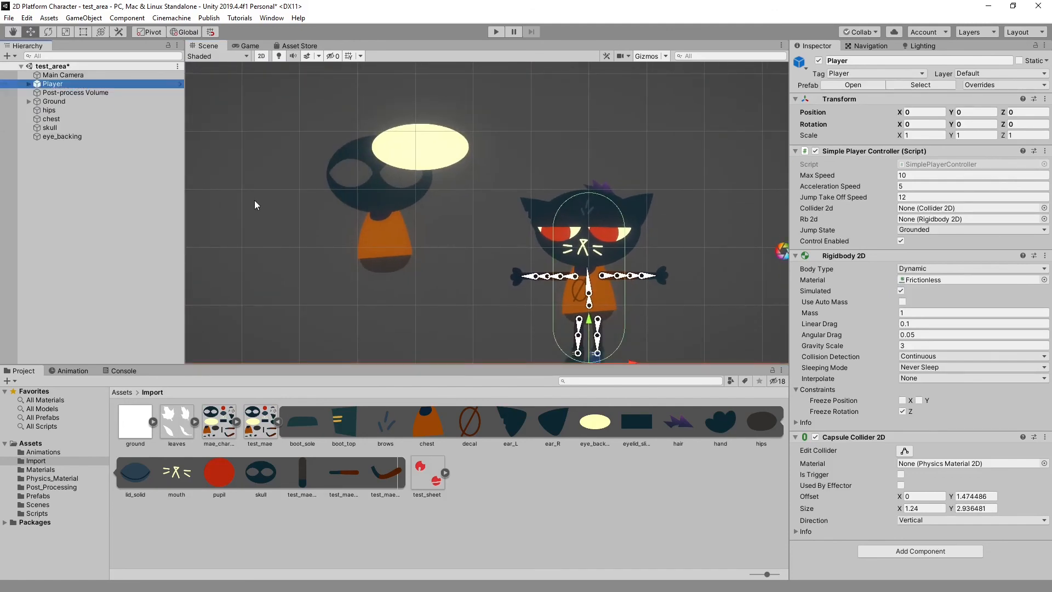
{"action": "left_click", "coordinate": [254, 201]}
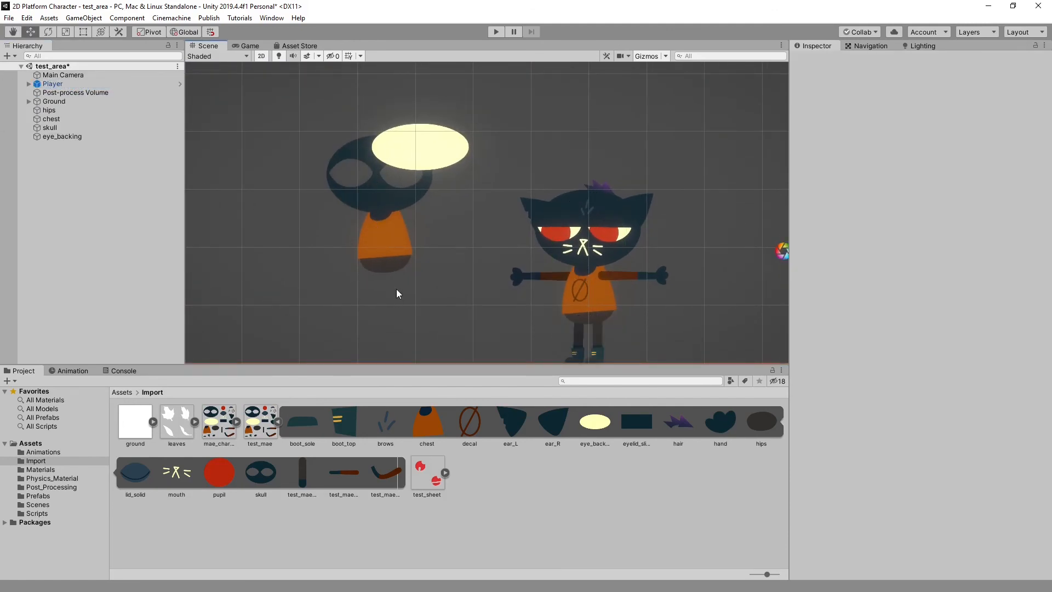
{"action": "scroll", "coordinate": [396, 288], "scroll_direction": "down", "scroll_amount": 1}
{"action": "middle_click_drag", "start_coordinate": [399, 297], "coordinate": [414, 268]}
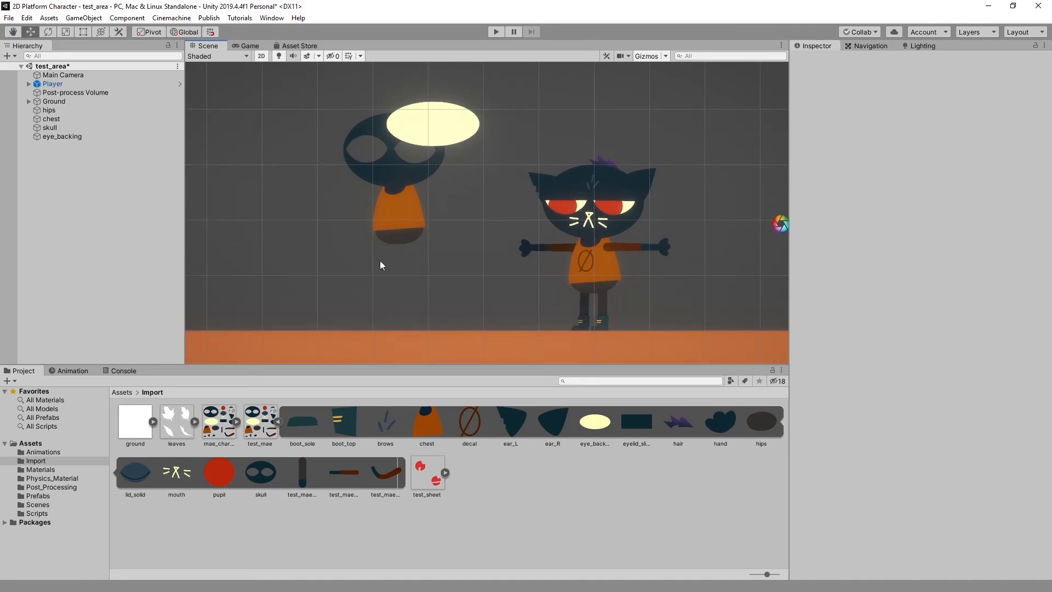
{"action": "scroll", "coordinate": [378, 267], "scroll_direction": "up", "scroll_amount": 2}
{"action": "left_click", "coordinate": [395, 280]}
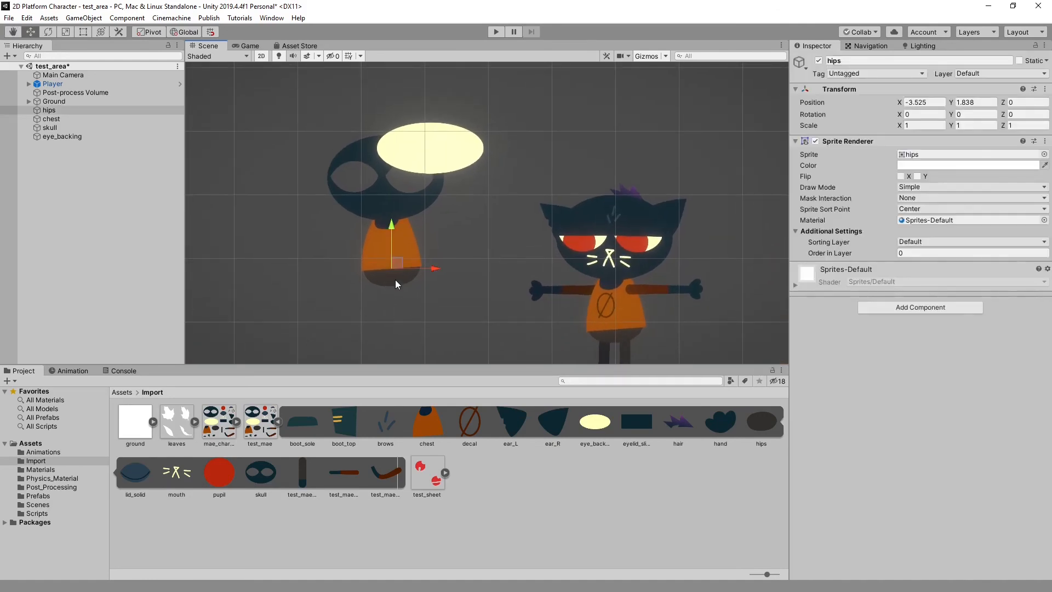
{"action": "left_click", "coordinate": [915, 254]}
{"action": "type", "text": "1"}
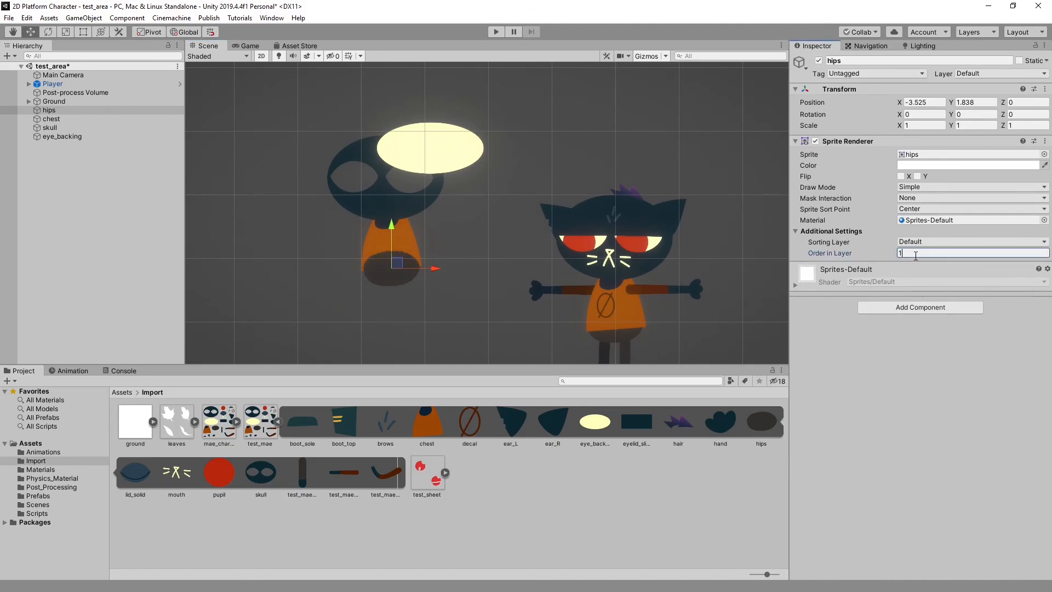
Set the chest object's Order in Layer to 2
{"action": "left_click", "coordinate": [413, 239]}
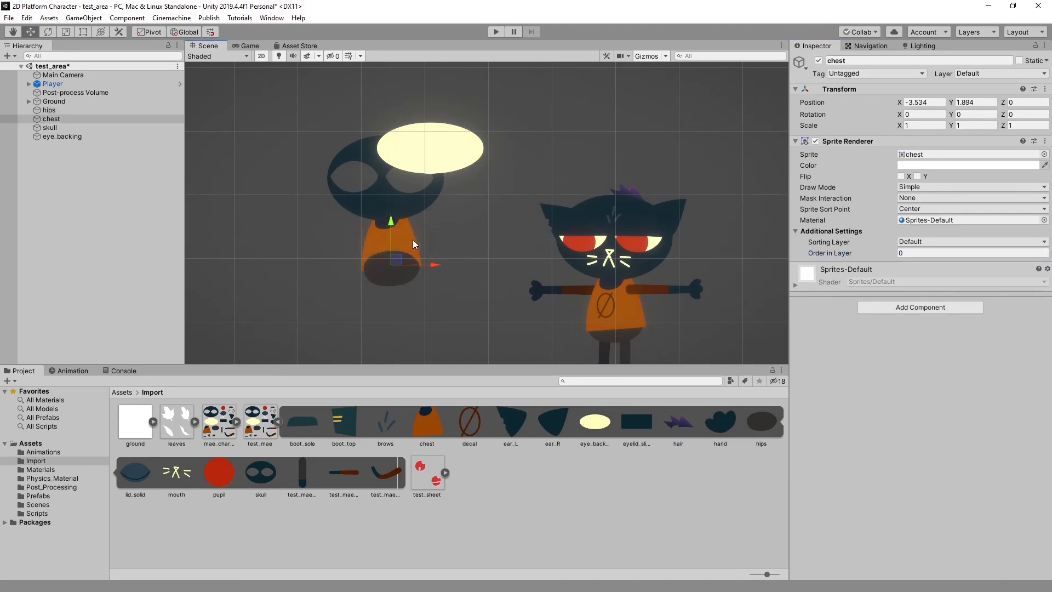
{"action": "left_click", "coordinate": [912, 254]}
{"action": "type", "text": "2"}
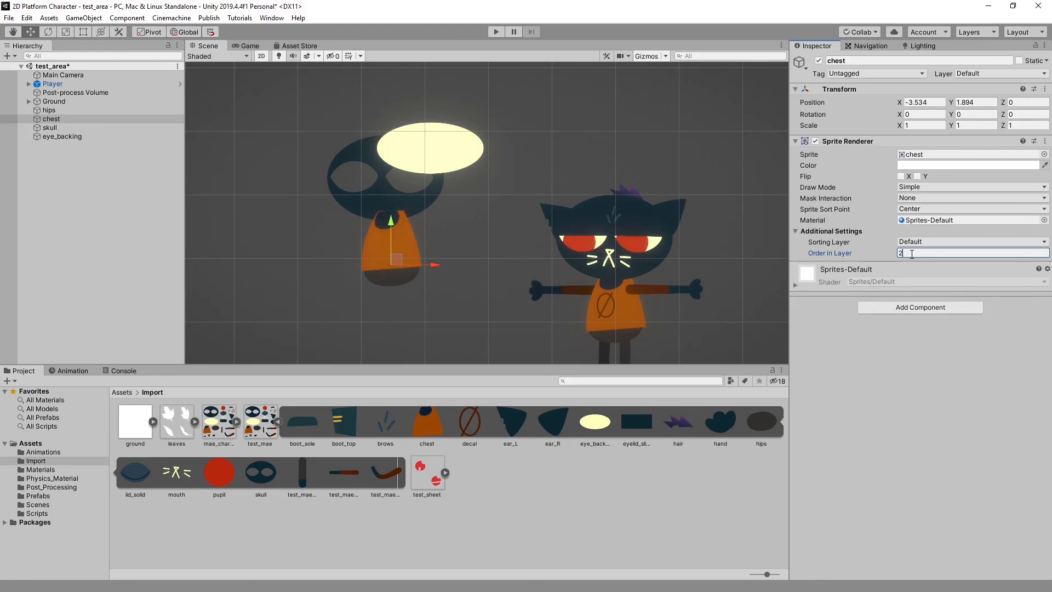
Set the skull's Order in Layer to 3 and move eye_backing behind its eye holes at about X -3.67, Y 3.27
{"action": "left_click", "coordinate": [490, 212]}
{"action": "left_click", "coordinate": [400, 196]}
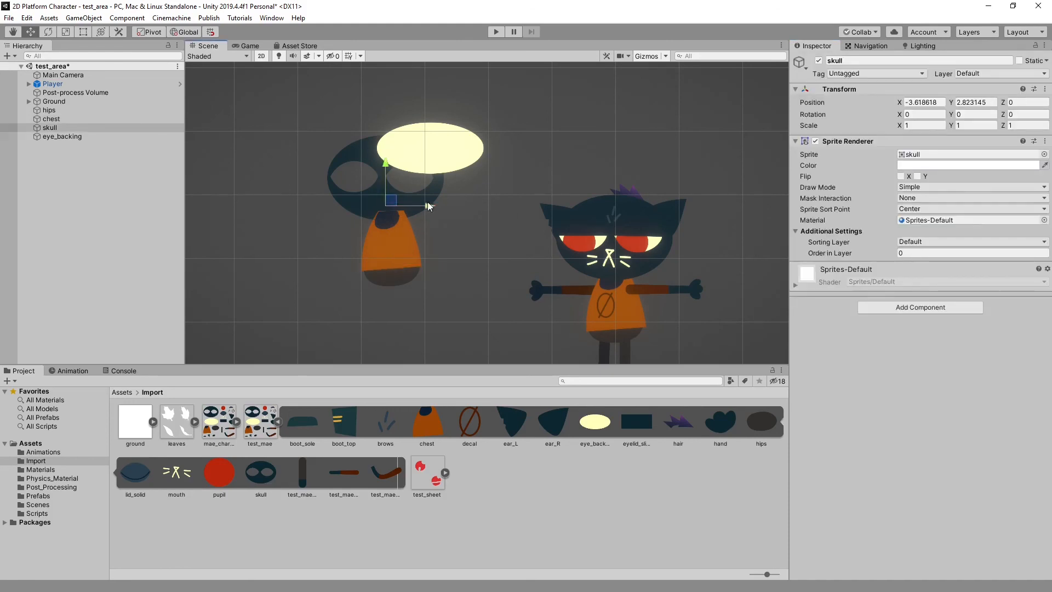
{"action": "left_click", "coordinate": [914, 254]}
{"action": "type", "text": "3"}
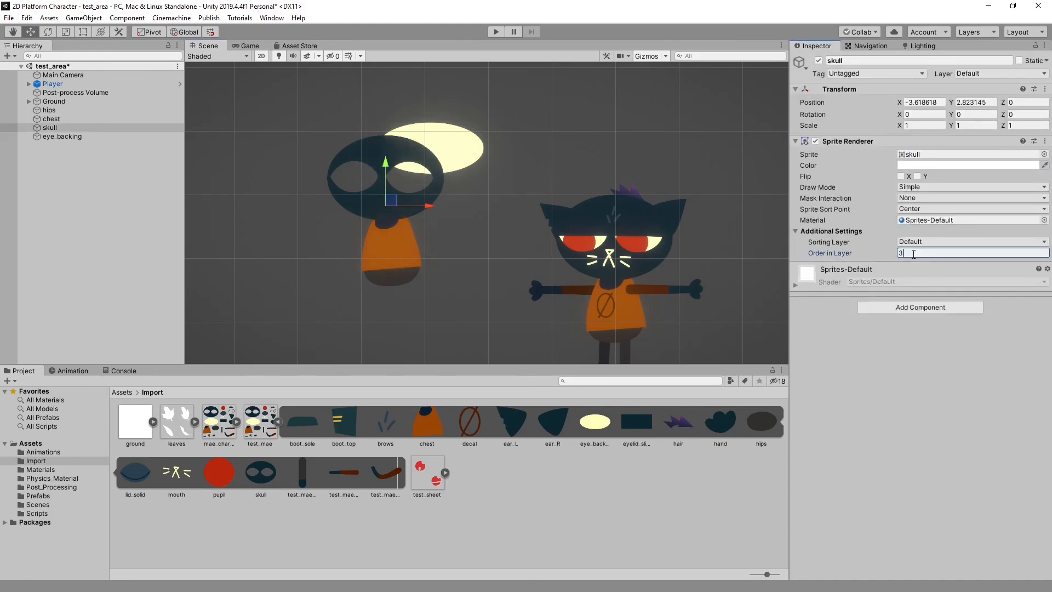
{"action": "left_click", "coordinate": [453, 88]}
{"action": "left_click", "coordinate": [463, 162]}
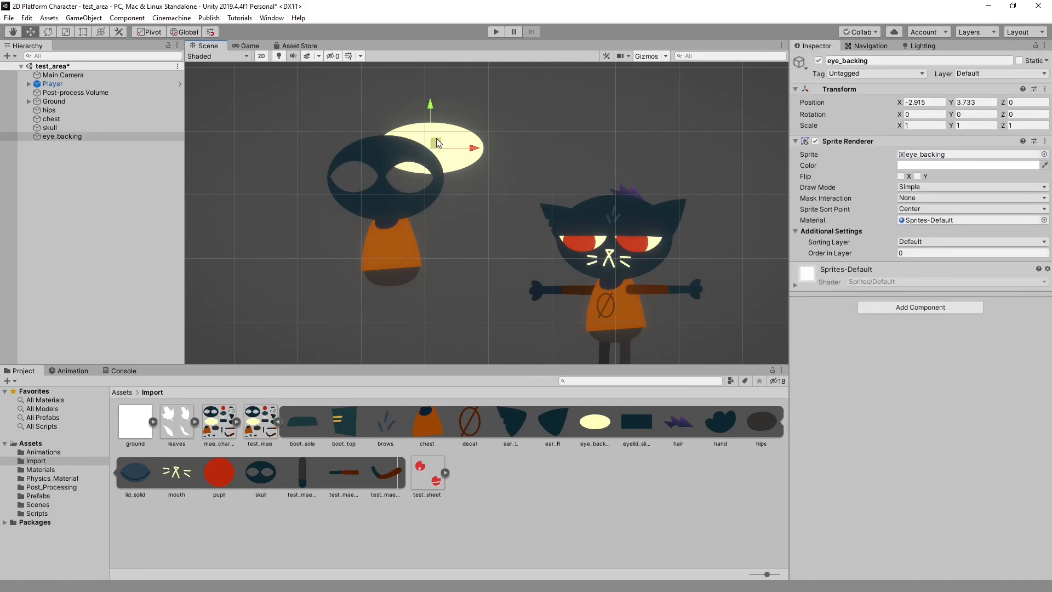
{"action": "left_click_drag", "start_coordinate": [436, 143], "coordinate": [392, 177]}
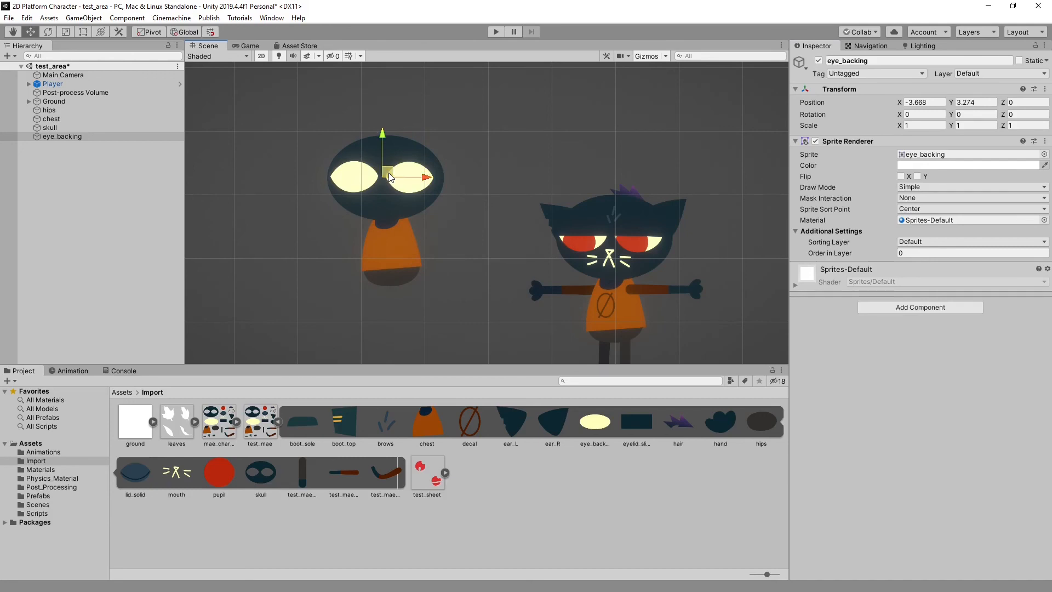
Try moving the skull and eye_backing together down over the chest and undo the move
{"action": "left_click", "coordinate": [71, 128]}
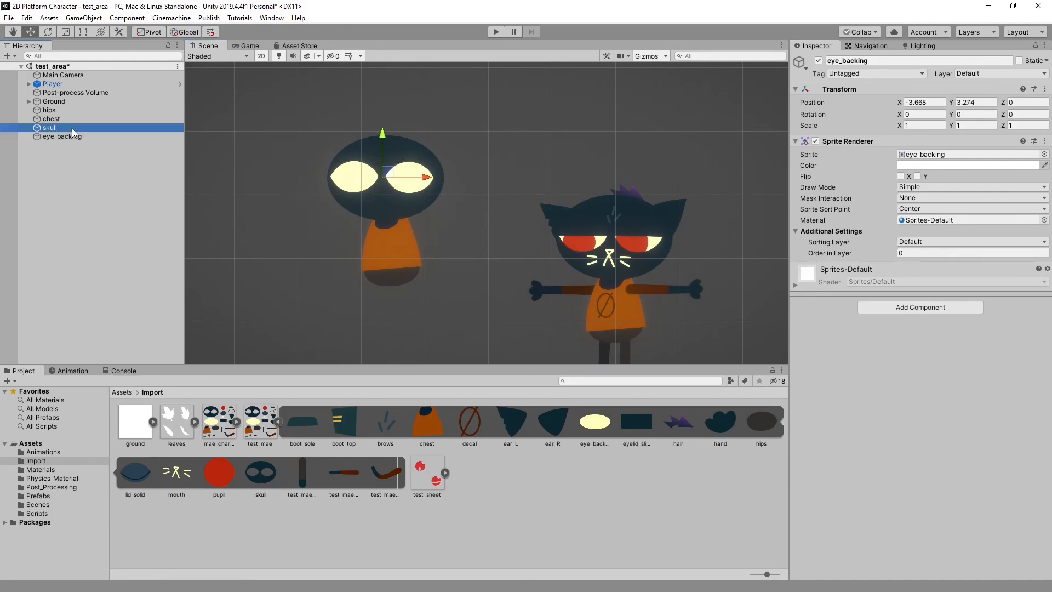
{"action": "left_click", "coordinate": [75, 136], "text": "ctrl"}
{"action": "left_click_drag", "start_coordinate": [393, 202], "coordinate": [370, 247]}
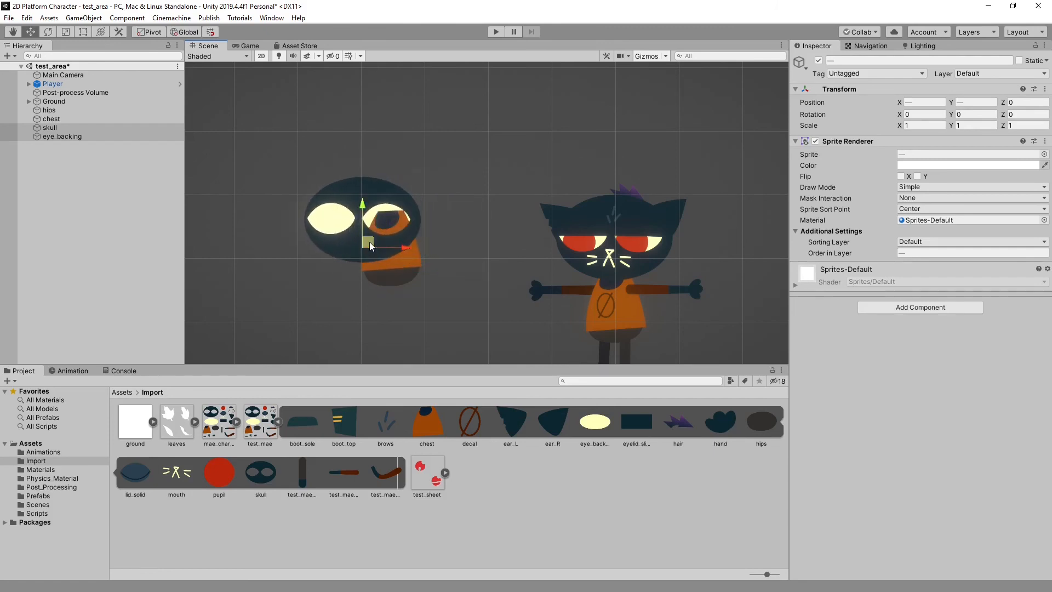
{"action": "key", "text": "ctrl+z"}
{"action": "left_click", "coordinate": [157, 155]}
Set eye_backing's Order in Layer to 3 and the skull's to 4
{"action": "left_click", "coordinate": [88, 138]}
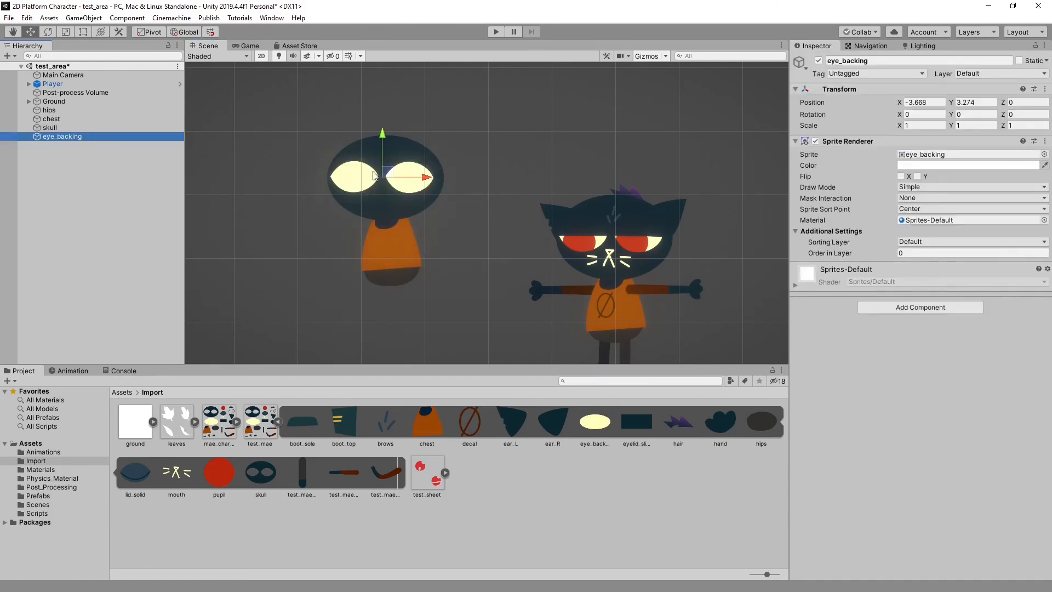
{"action": "mouse_move", "coordinate": [384, 187]}
{"action": "left_mouse_down"}
{"action": "mouse_move", "coordinate": [436, 169]}
{"action": "mouse_move", "coordinate": [452, 177]}
{"action": "mouse_move", "coordinate": [393, 195]}
{"action": "left_mouse_up"}
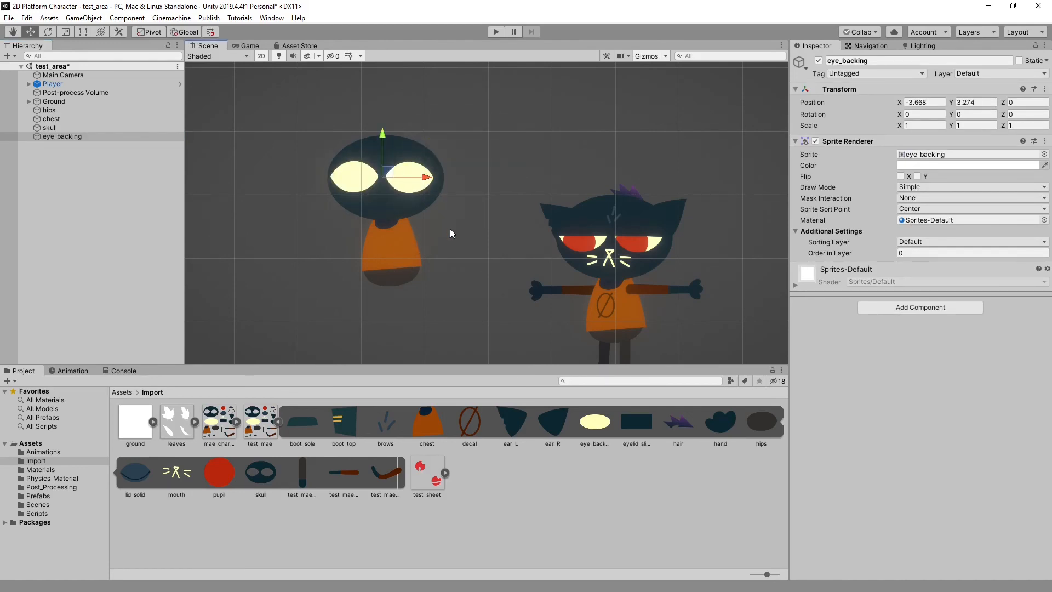
{"action": "left_click", "coordinate": [912, 253]}
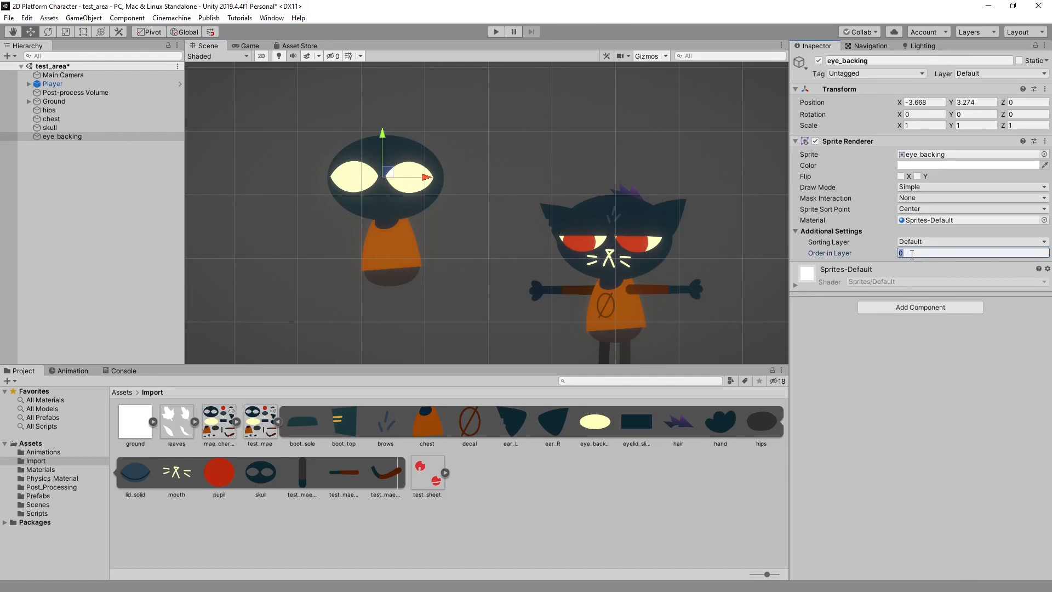
{"action": "type", "text": "3"}
{"action": "left_click", "coordinate": [410, 143]}
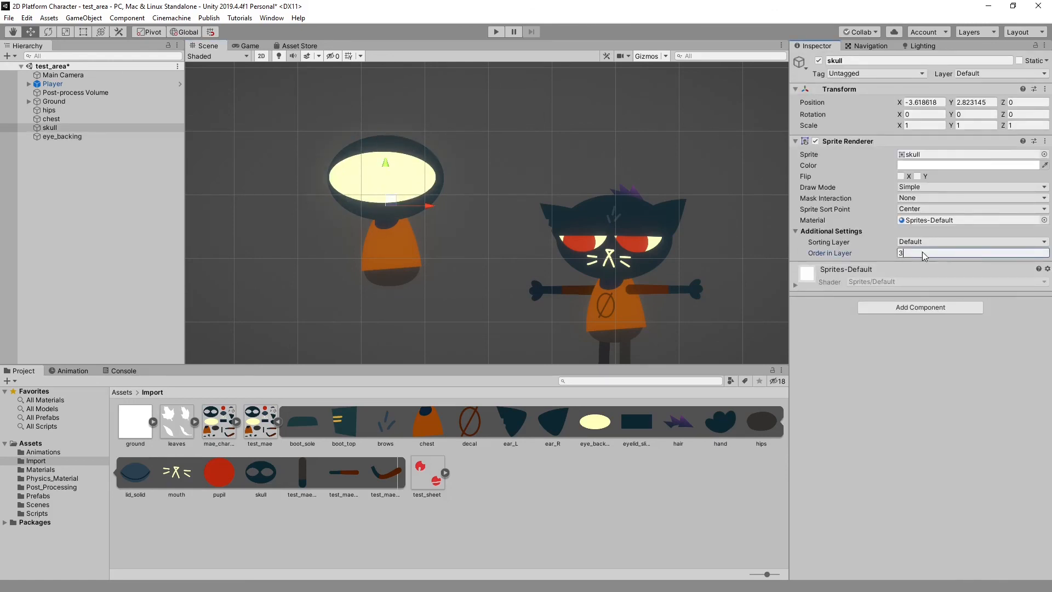
{"action": "left_click", "coordinate": [923, 252]}
{"action": "type", "text": "4"}
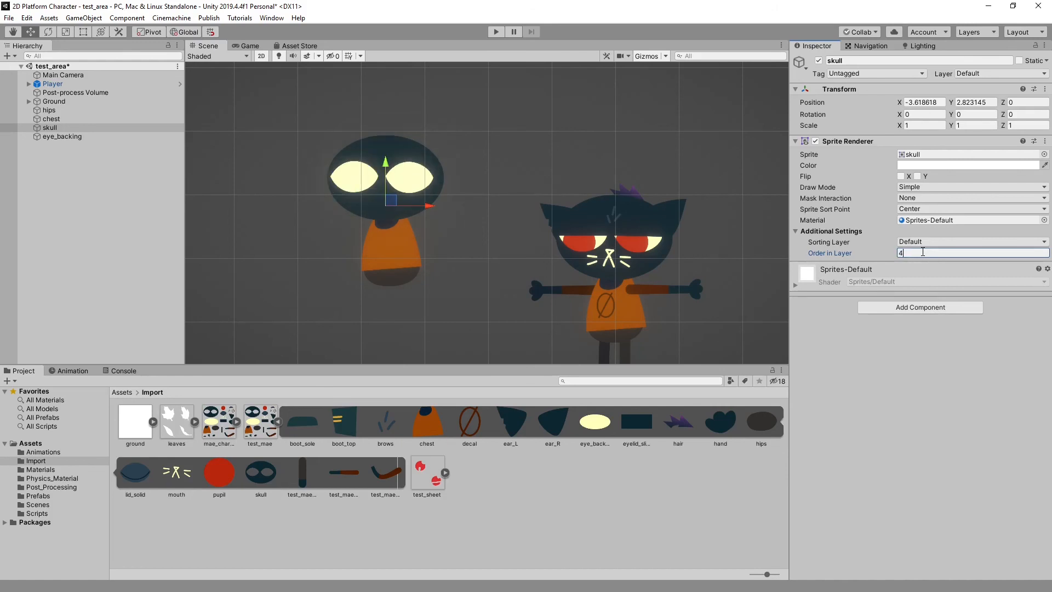
{"action": "left_click", "coordinate": [426, 125]}
Shift the skull and eye_backing together slightly, placing the skull at about X -3.59, Y 2.81
{"action": "left_click_drag", "start_coordinate": [389, 107], "coordinate": [408, 181]}
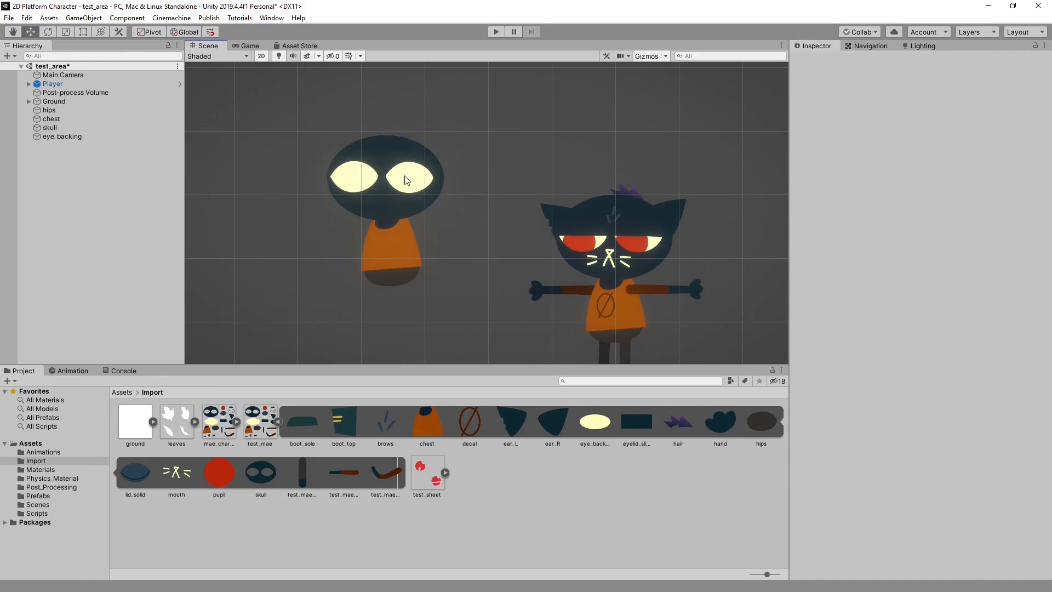
{"action": "left_click", "coordinate": [407, 181]}
{"action": "left_click", "coordinate": [354, 151], "text": "shift"}
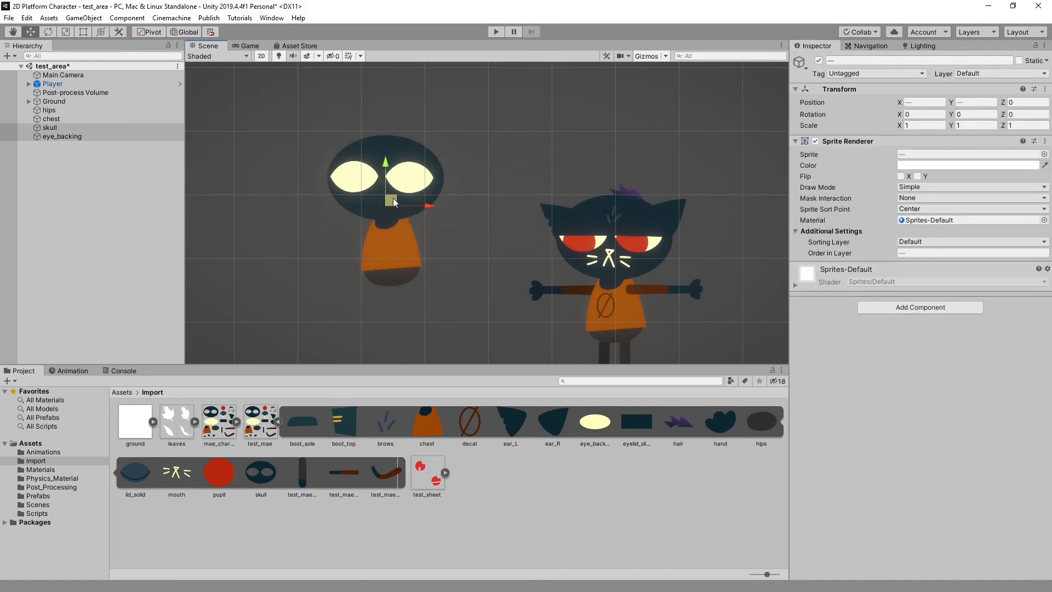
{"action": "mouse_move", "coordinate": [393, 198]}
{"action": "left_mouse_down"}
{"action": "mouse_move", "coordinate": [388, 264]}
{"action": "mouse_move", "coordinate": [453, 273]}
{"action": "mouse_move", "coordinate": [413, 252]}
{"action": "mouse_move", "coordinate": [389, 267]}
{"action": "mouse_move", "coordinate": [384, 201]}
{"action": "mouse_move", "coordinate": [396, 203]}
{"action": "left_mouse_up"}
Place the pupil sprite at the skull's left eye hole, about X -4.36, Y 3.18, and set its Order in Layer to 4
{"action": "left_click_drag", "start_coordinate": [222, 474], "coordinate": [347, 182]}
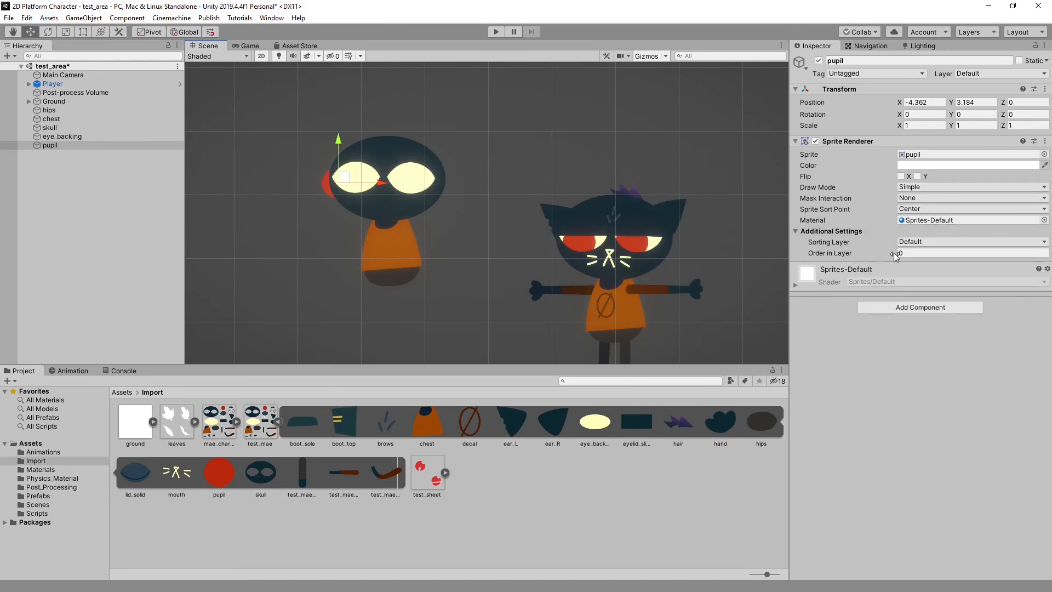
{"action": "left_click_drag", "start_coordinate": [831, 255], "coordinate": [830, 253]}
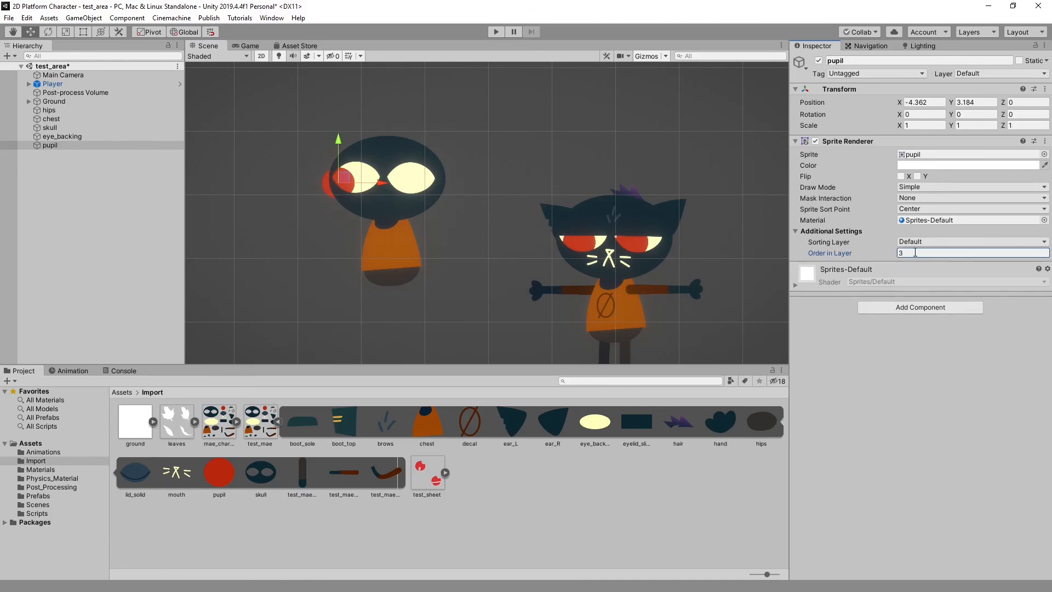
{"action": "left_click", "coordinate": [363, 177]}
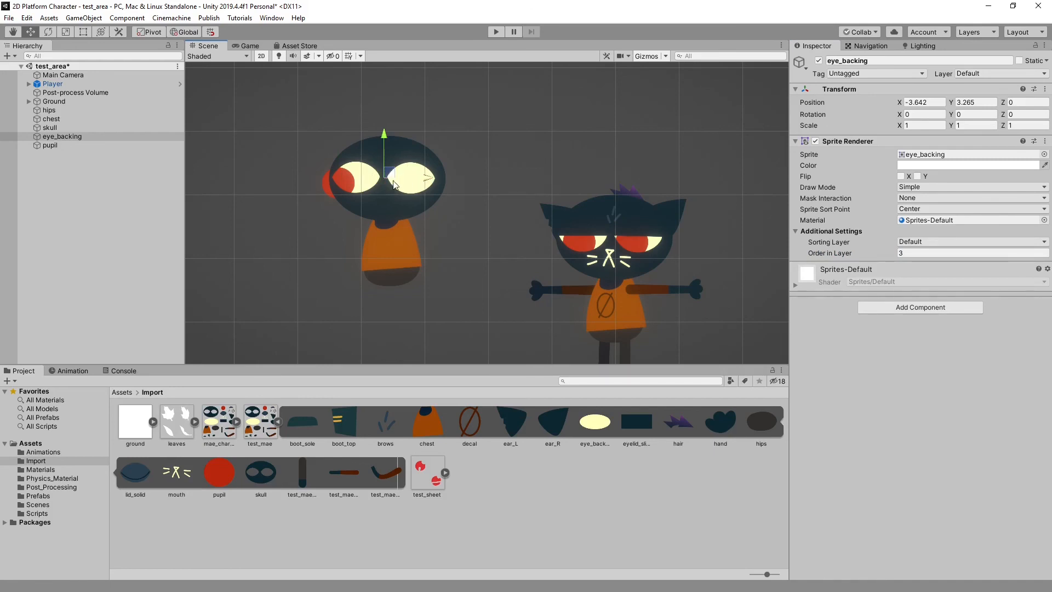
{"action": "left_click", "coordinate": [324, 188]}
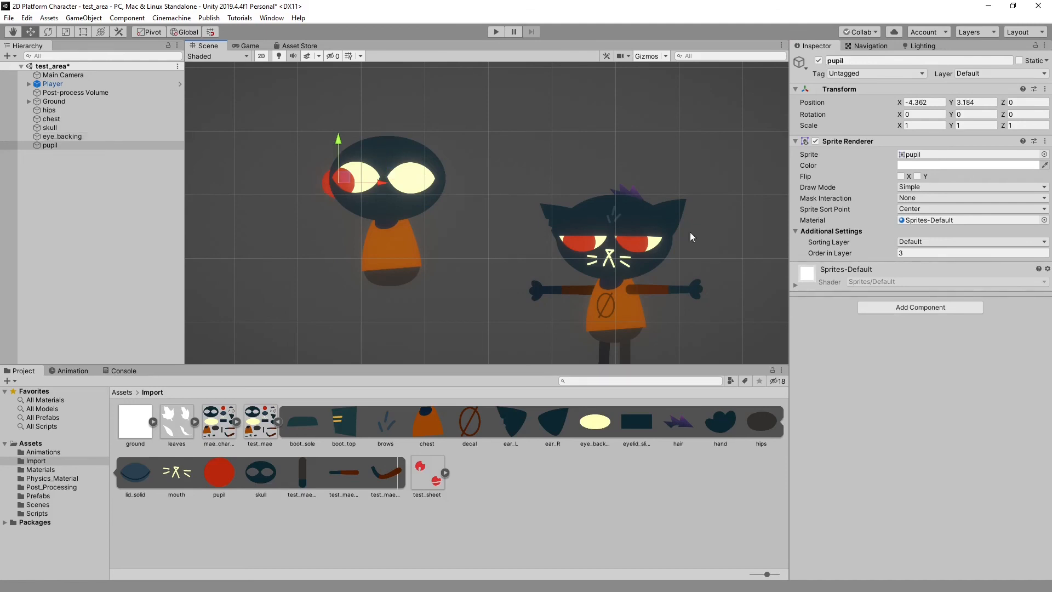
{"action": "left_click", "coordinate": [936, 254]}
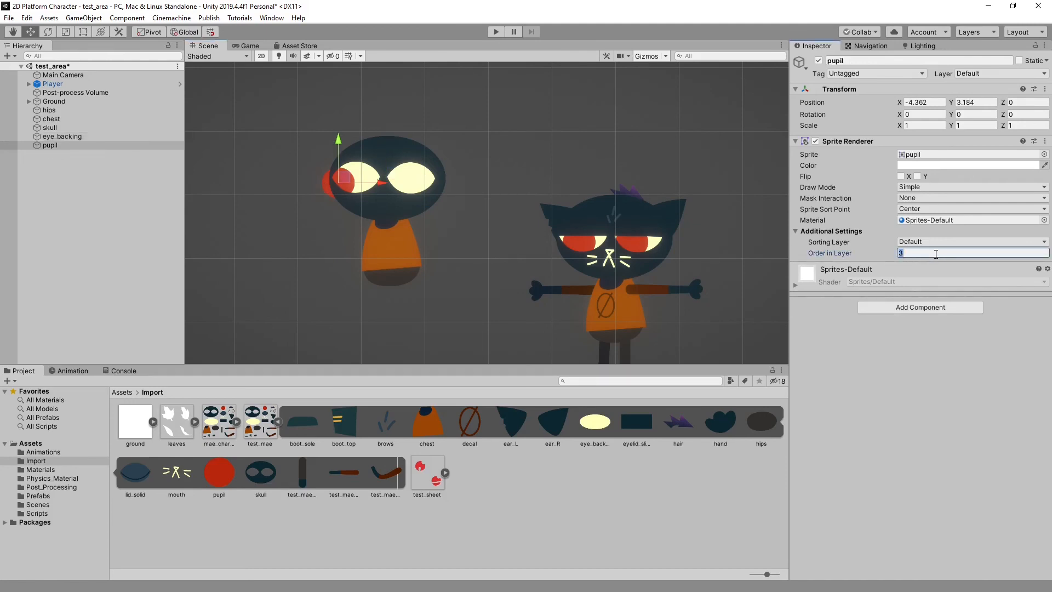
{"action": "type", "text": "4"}
Set the skull's Order in Layer to 5 so it is layered above the pupil
{"action": "left_click", "coordinate": [407, 145]}
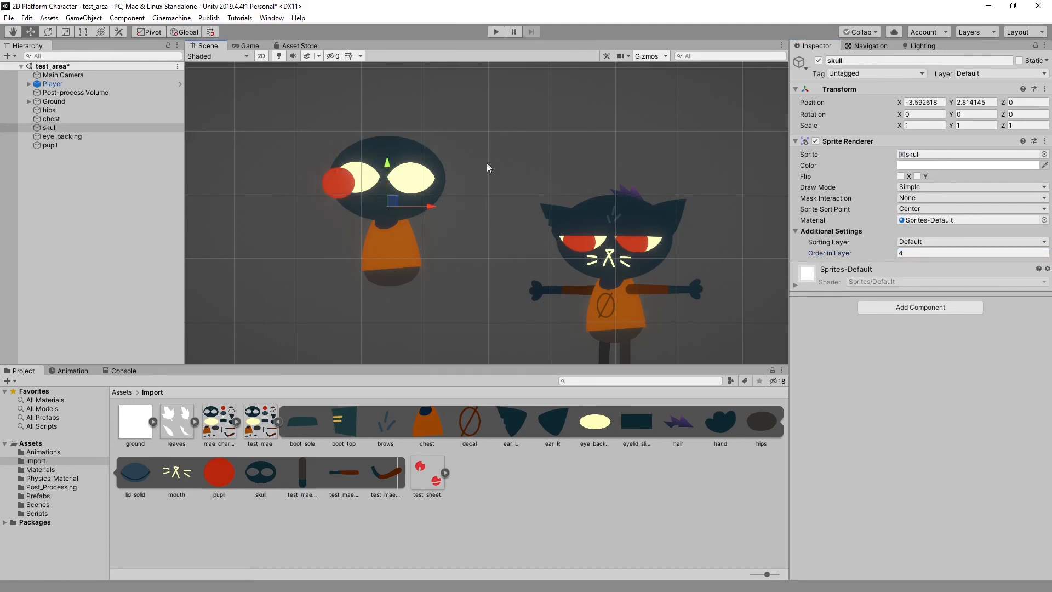
{"action": "left_click", "coordinate": [902, 252]}
{"action": "type", "text": "5"}
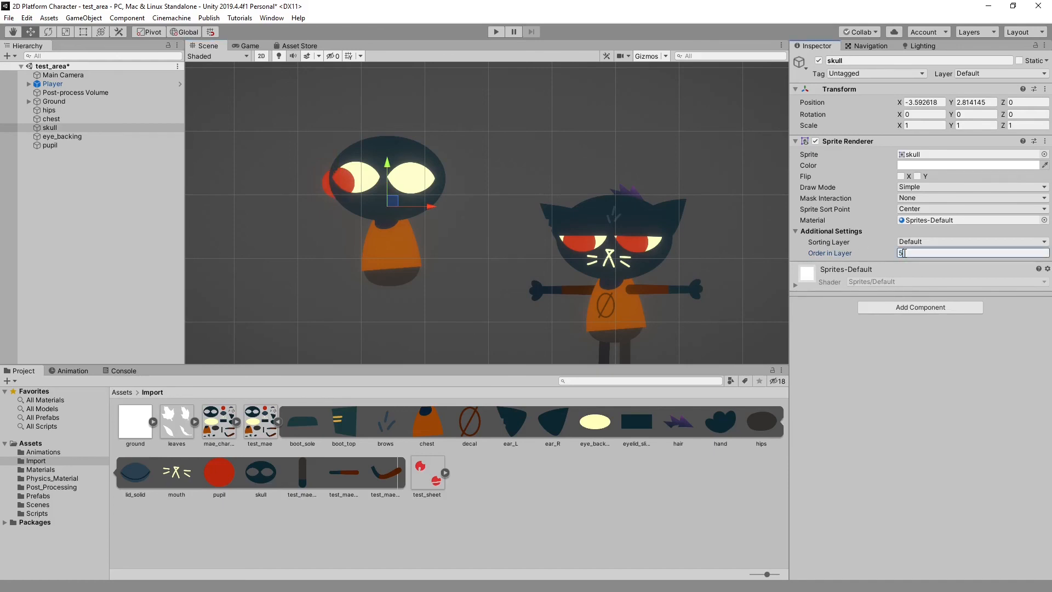
{"action": "left_click", "coordinate": [313, 166]}
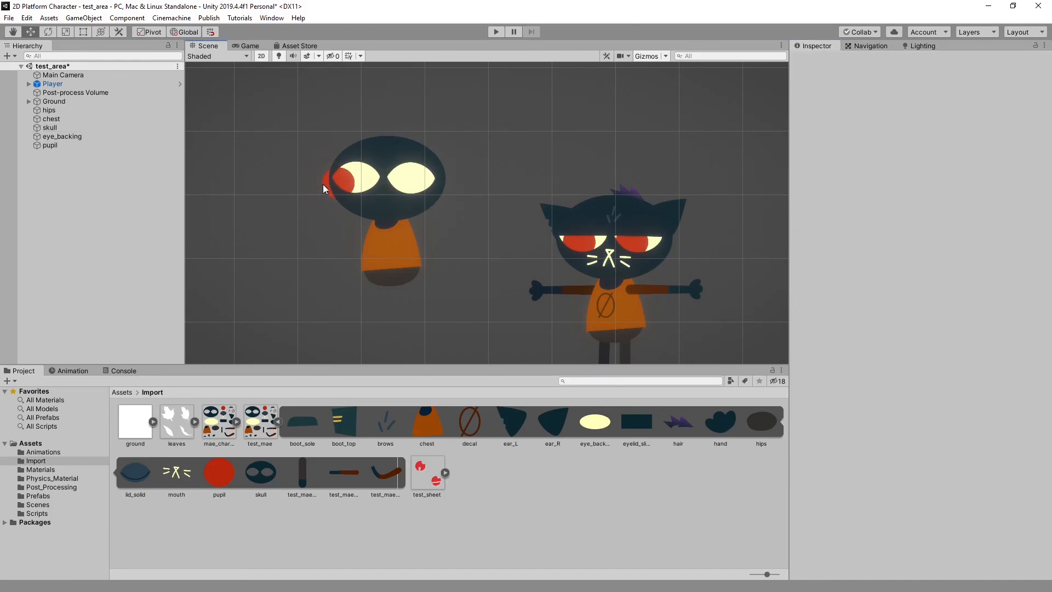
Center the pupil in the left eye at about X -4.06, Y 3.25 and duplicate it into the right eye at about X -3.20
{"action": "left_click", "coordinate": [323, 185]}
{"action": "left_click_drag", "start_coordinate": [345, 176], "coordinate": [361, 173]}
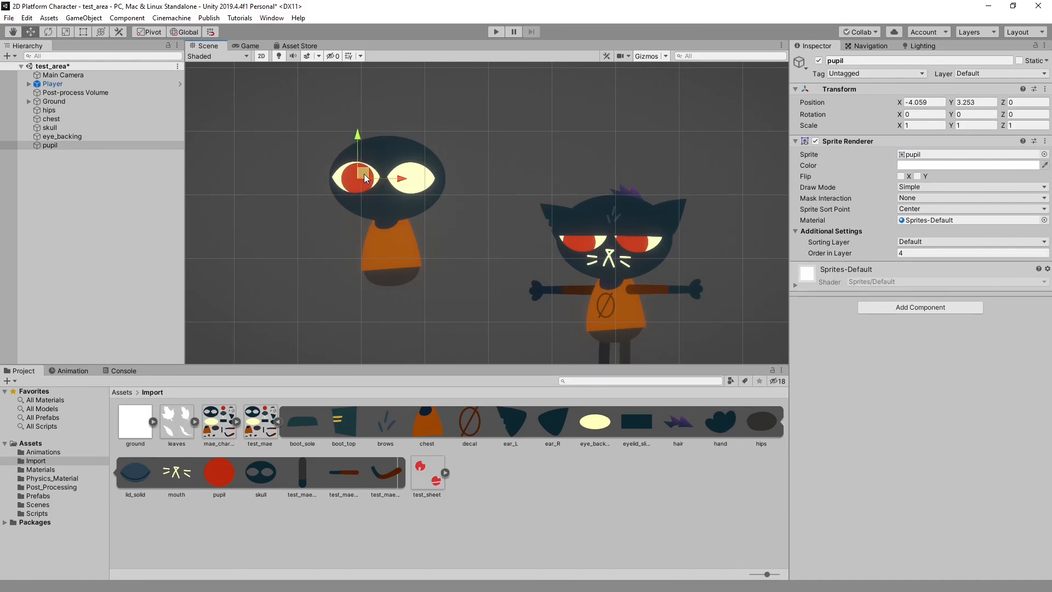
{"action": "key", "text": "ctrl+d"}
{"action": "left_click_drag", "start_coordinate": [403, 180], "coordinate": [455, 181]}
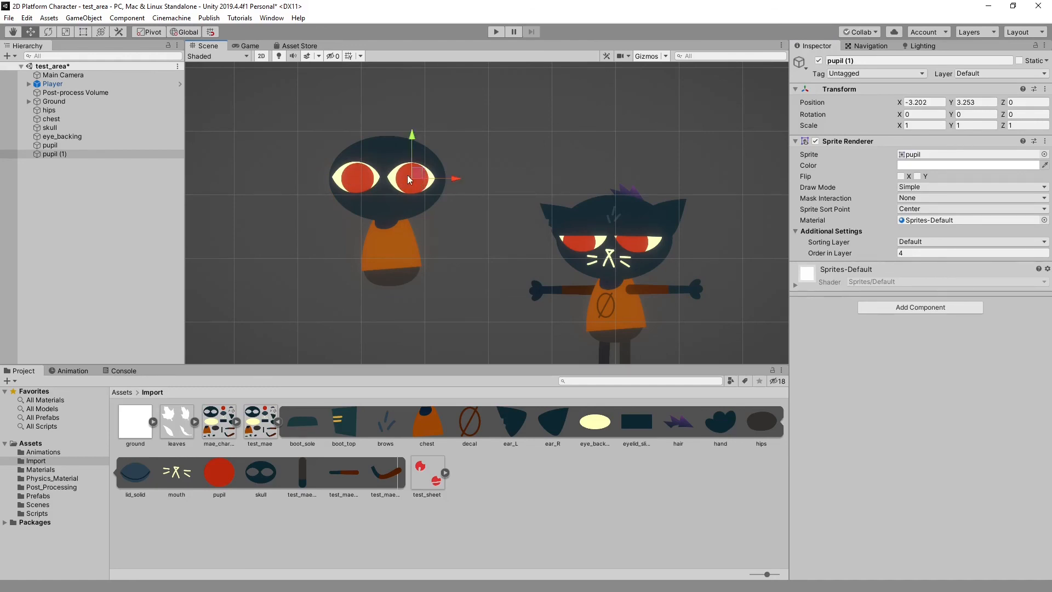
Try moving both pupils toward the inner corners of the eyes and undo the moves
{"action": "left_click_drag", "start_coordinate": [458, 181], "coordinate": [435, 178]}
{"action": "left_click", "coordinate": [355, 178]}
{"action": "left_click", "coordinate": [404, 174]}
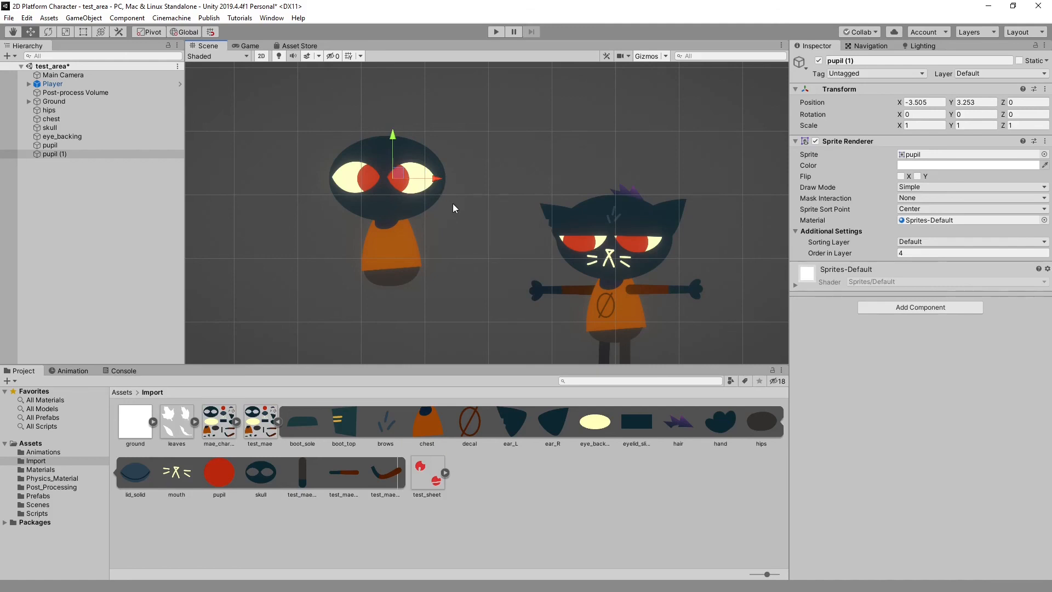
{"action": "key", "text": "ctrl+z"}
{"action": "key", "text": "ctrl+z"}
{"action": "key", "text": "ctrl+z"}
{"action": "key", "text": "ctrl+z"}
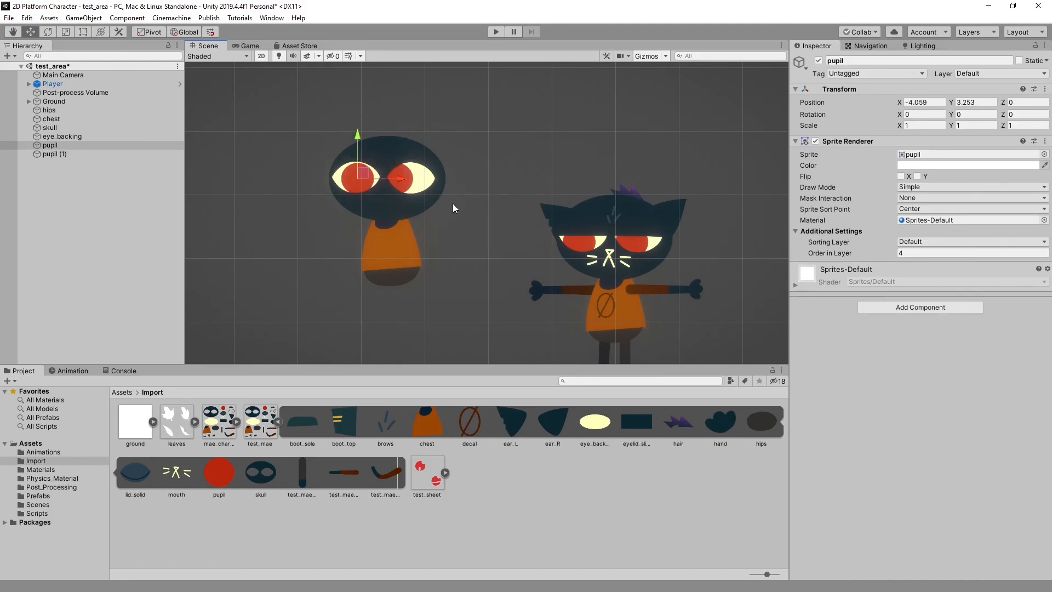
{"action": "key", "text": "ctrl+z"}
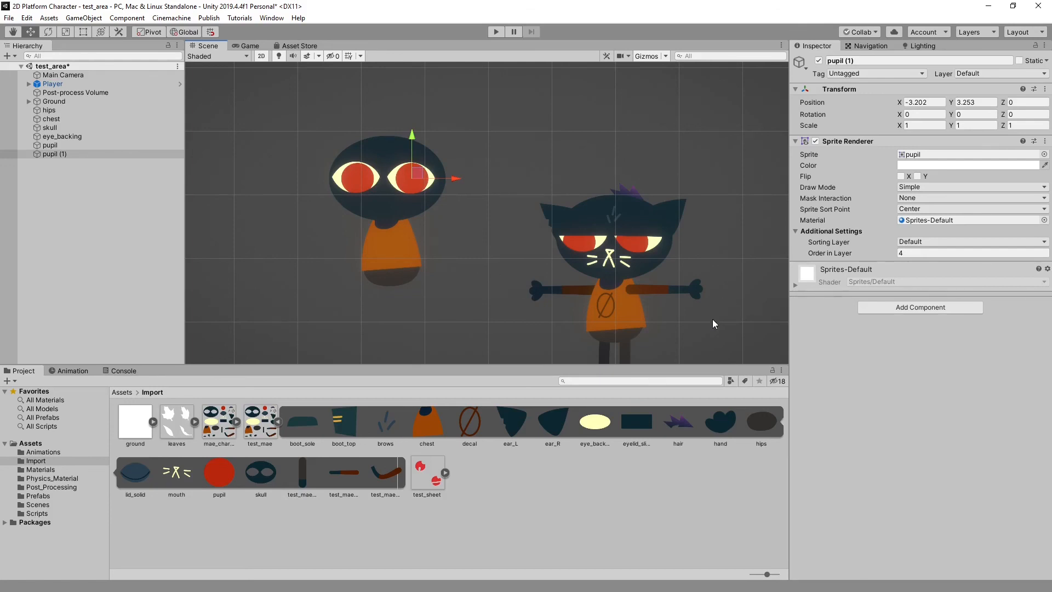
Try moving bone_1 of the Player's mae_arm_flat down to the legs and back up the body, and undo the moves
{"action": "middle_click_drag", "start_coordinate": [712, 324], "coordinate": [693, 269]}
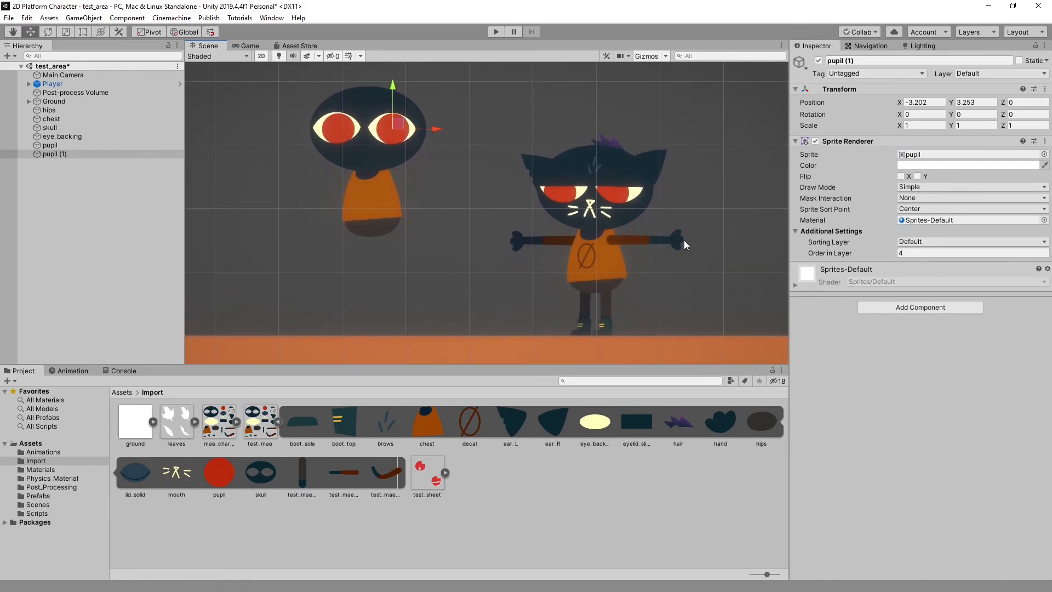
{"action": "left_click", "coordinate": [629, 241]}
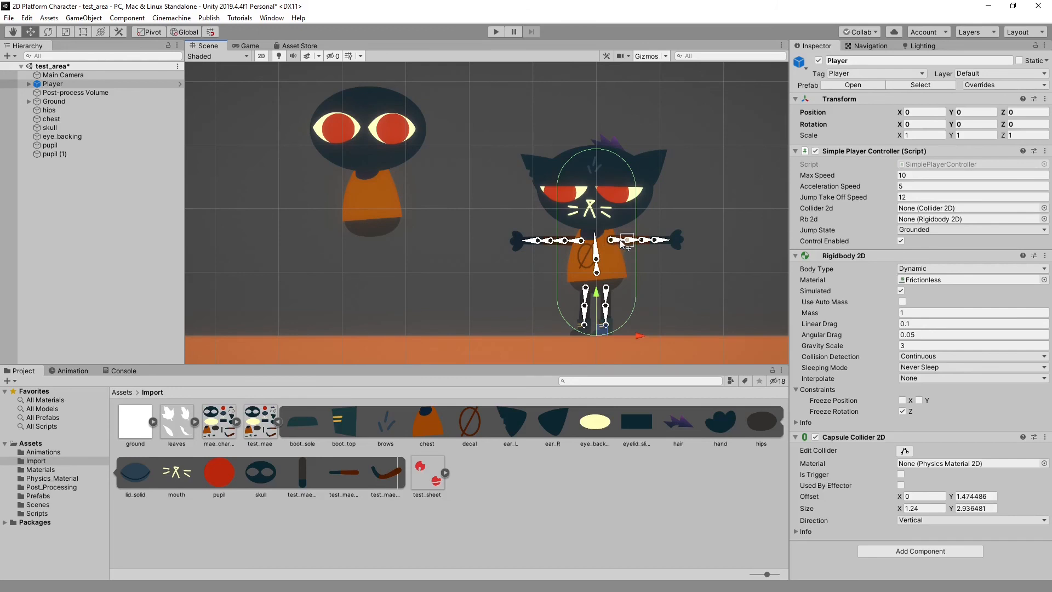
{"action": "left_click_drag", "start_coordinate": [622, 244], "coordinate": [564, 307]}
{"action": "scroll", "coordinate": [564, 307], "scroll_direction": "up", "scroll_amount": 6}
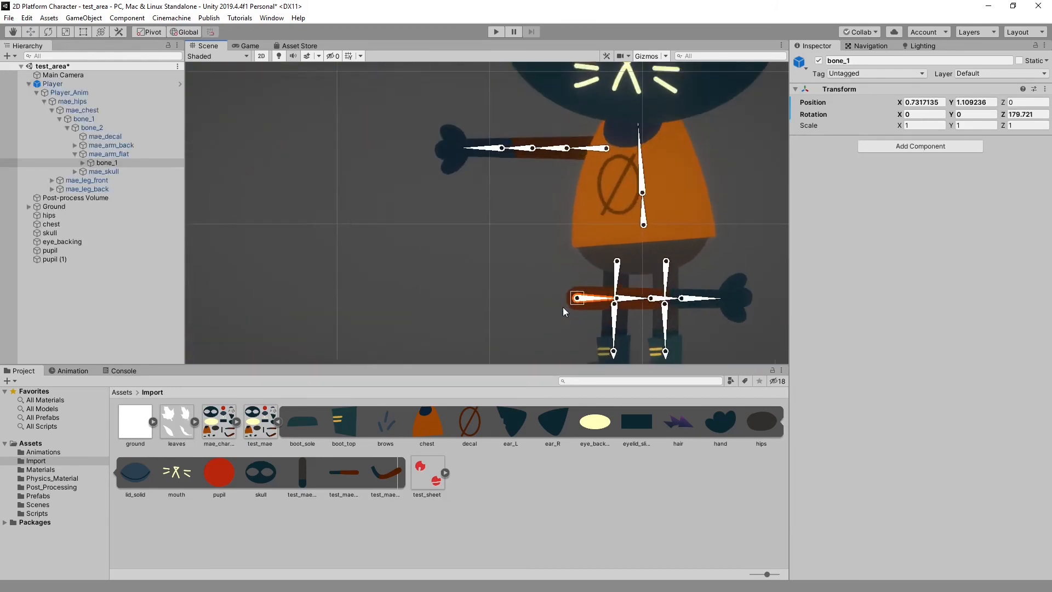
{"action": "middle_click_drag", "start_coordinate": [747, 330], "coordinate": [550, 286]}
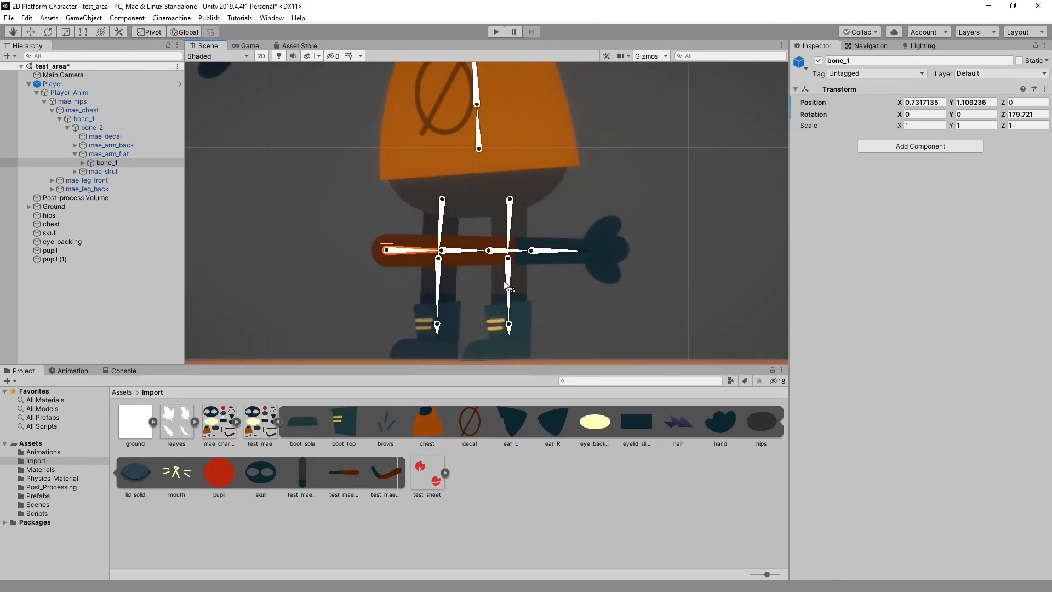
{"action": "left_click_drag", "start_coordinate": [391, 252], "coordinate": [398, 165]}
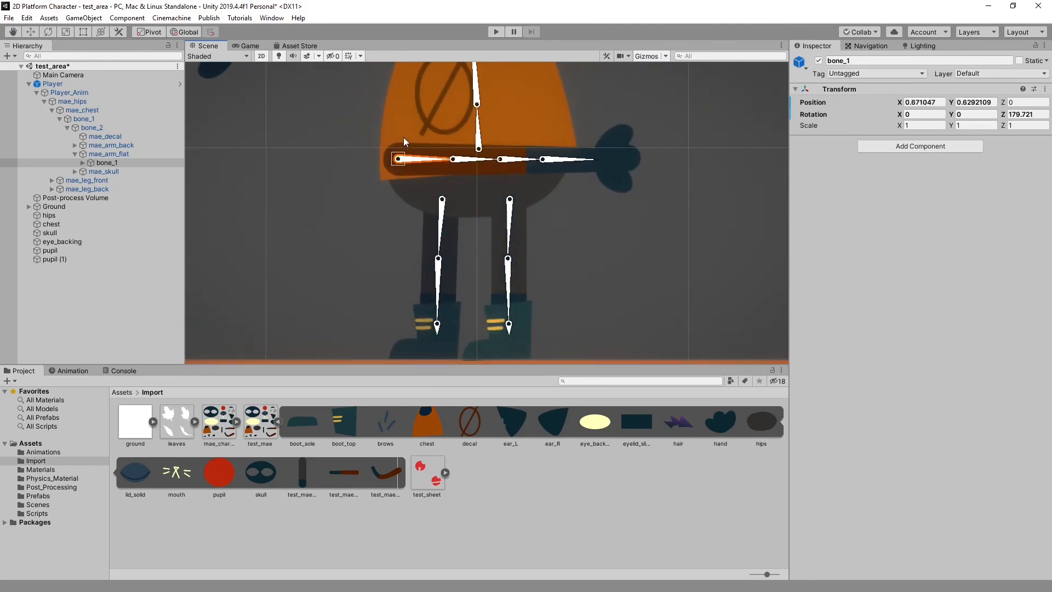
{"action": "scroll", "coordinate": [403, 137], "scroll_direction": "down", "scroll_amount": 3}
{"action": "middle_click_drag", "start_coordinate": [403, 137], "coordinate": [398, 336]}
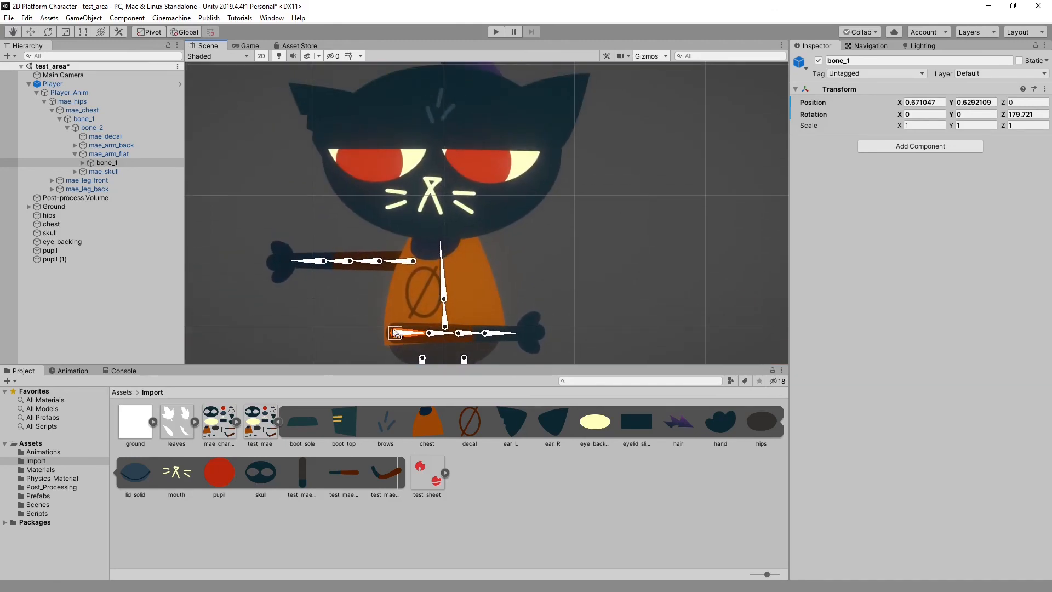
{"action": "left_click_drag", "start_coordinate": [399, 335], "coordinate": [521, 273]}
{"action": "key", "text": "ctrl+z"}
{"action": "key", "text": "ctrl+z"}
{"action": "key", "text": "ctrl+z"}
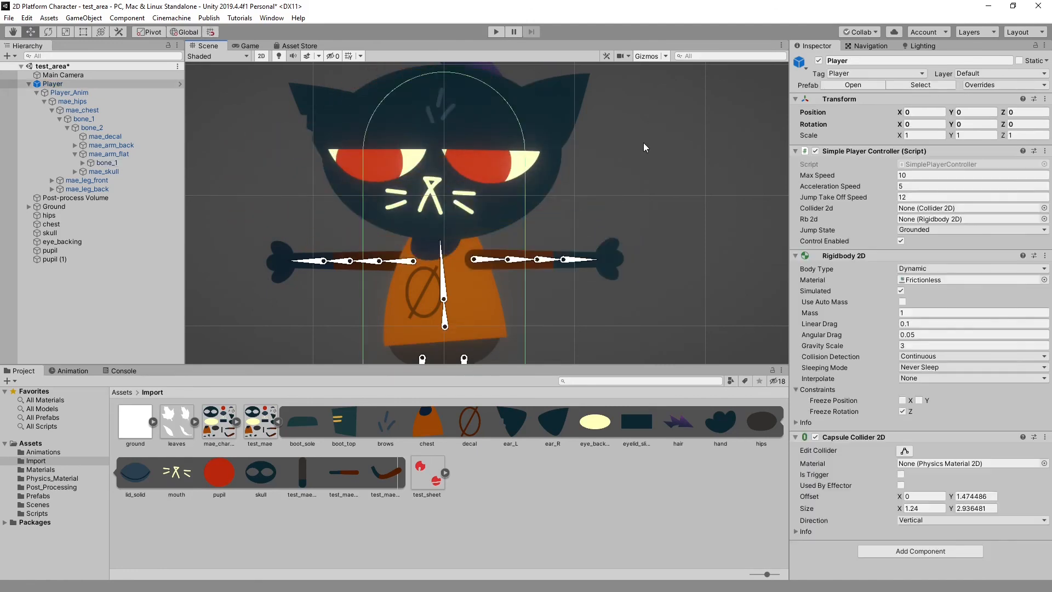
{"action": "left_click", "coordinate": [640, 212]}
{"action": "left_click", "coordinate": [618, 244]}
{"action": "scroll", "coordinate": [511, 248], "scroll_direction": "down", "scroll_amount": 10}
{"action": "middle_click_drag", "start_coordinate": [586, 206], "coordinate": [591, 159]}
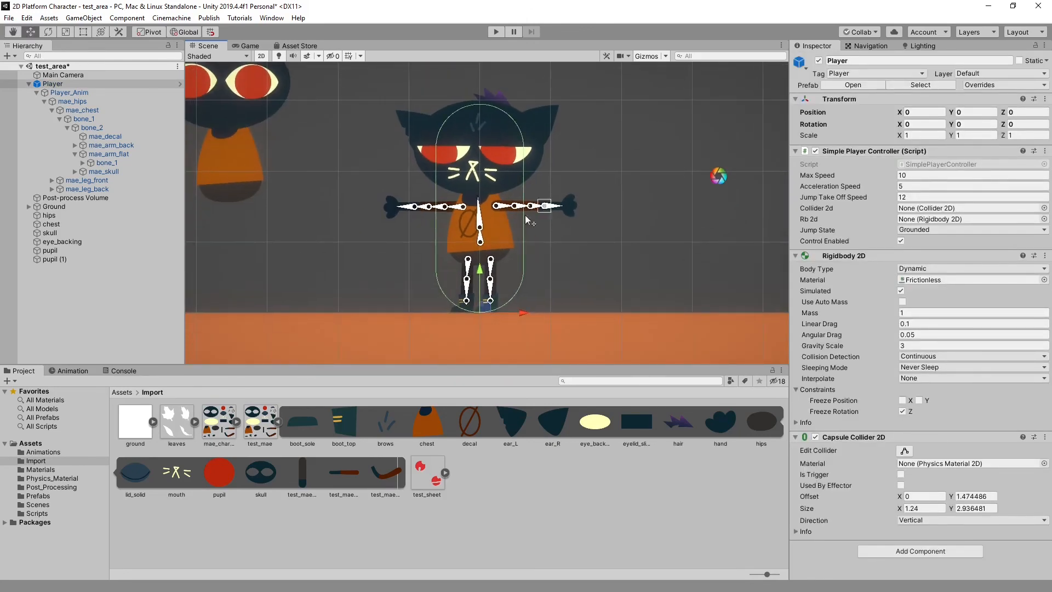
{"action": "scroll", "coordinate": [466, 273], "scroll_direction": "up", "scroll_amount": 4}
{"action": "scroll", "coordinate": [468, 278], "scroll_direction": "up", "scroll_amount": 3}
{"action": "middle_click_drag", "start_coordinate": [630, 206], "coordinate": [602, 241]}
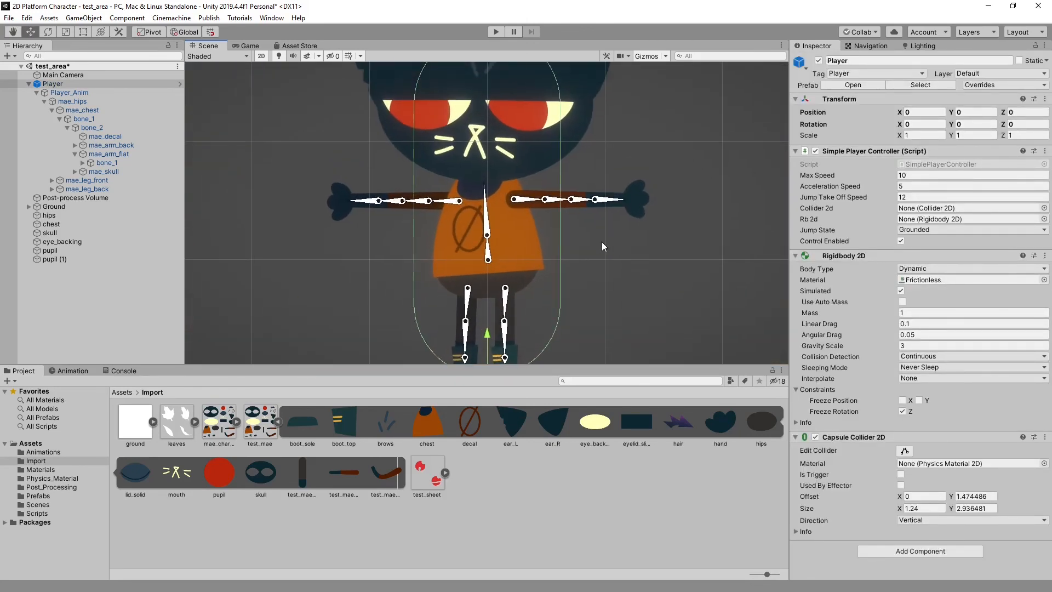
Try moving bone_1 of the Player's mae_arm_back down to the legs, and undo the move
{"action": "left_click", "coordinate": [307, 153]}
{"action": "left_click", "coordinate": [386, 203]}
{"action": "left_click", "coordinate": [460, 200]}
{"action": "left_click_drag", "start_coordinate": [461, 198], "coordinate": [523, 321]}
{"action": "scroll", "coordinate": [555, 339], "scroll_direction": "up", "scroll_amount": 2}
{"action": "scroll", "coordinate": [554, 339], "scroll_direction": "up", "scroll_amount": 3}
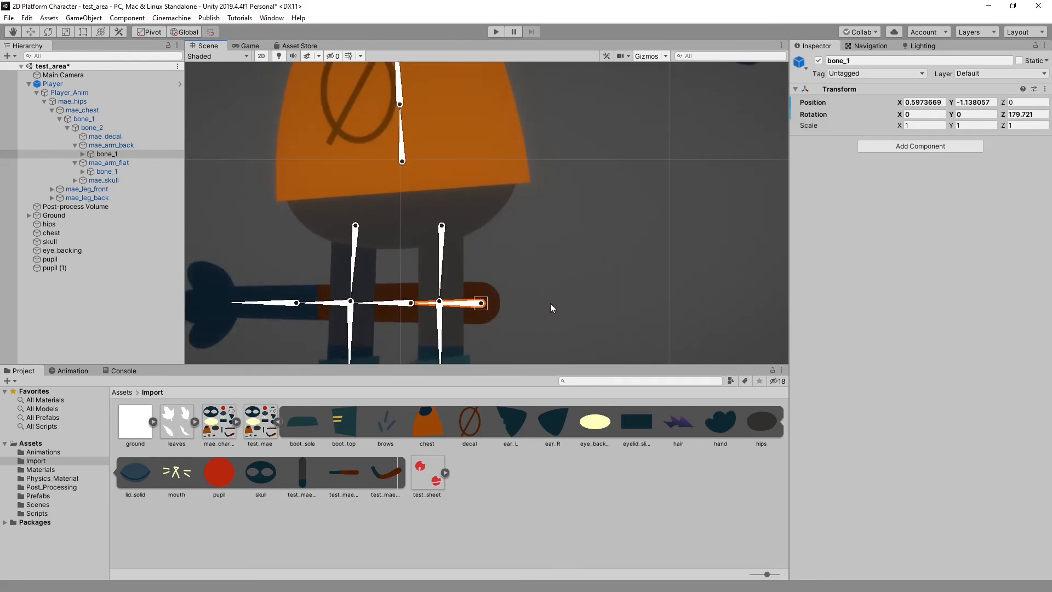
{"action": "middle_click_drag", "start_coordinate": [550, 303], "coordinate": [658, 301]}
{"action": "scroll", "coordinate": [637, 266], "scroll_direction": "down", "scroll_amount": 4}
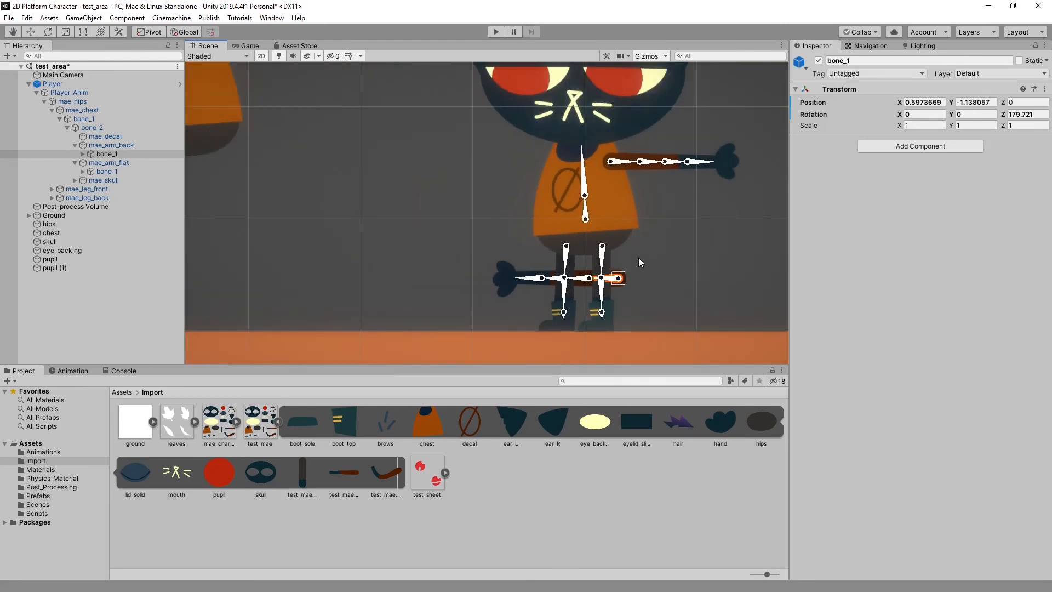
{"action": "left_click", "coordinate": [643, 284]}
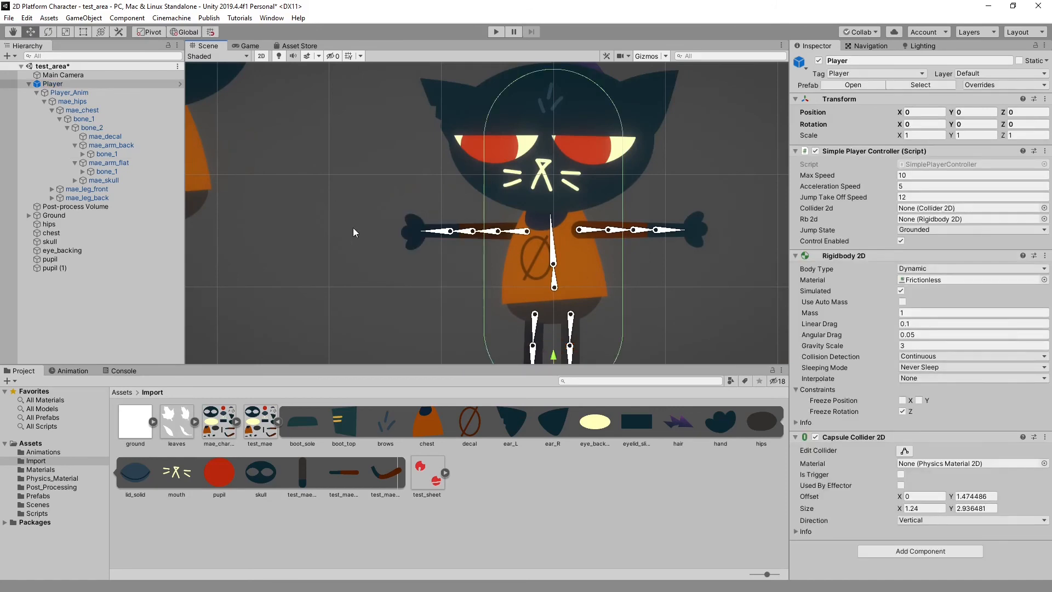
{"action": "left_click", "coordinate": [433, 209]}
{"action": "scroll", "coordinate": [372, 239], "scroll_direction": "down", "scroll_amount": 5}
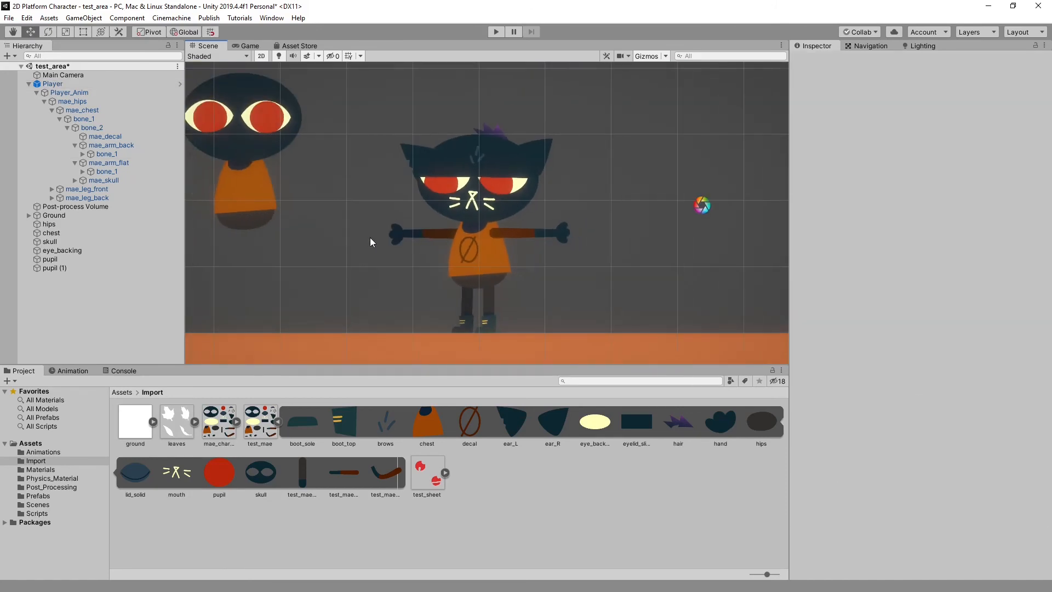
{"action": "scroll", "coordinate": [387, 253], "scroll_direction": "up", "scroll_amount": 1}
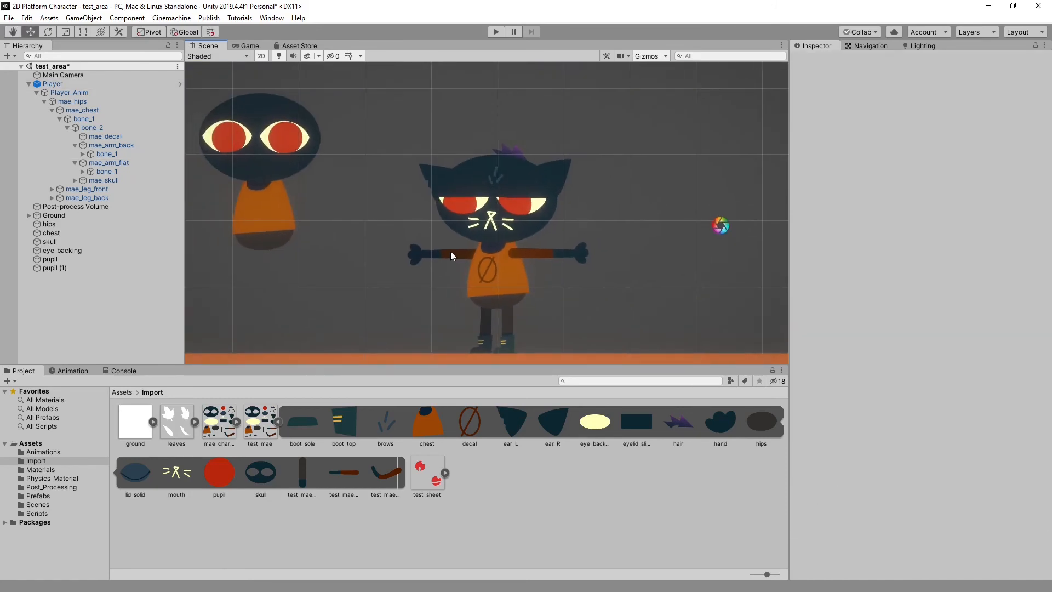
Expand mae_skull in the Player hierarchy and examine the Sprite Renderer settings of mae_arm_flat and mae_arm_back
{"action": "left_click", "coordinate": [450, 255]}
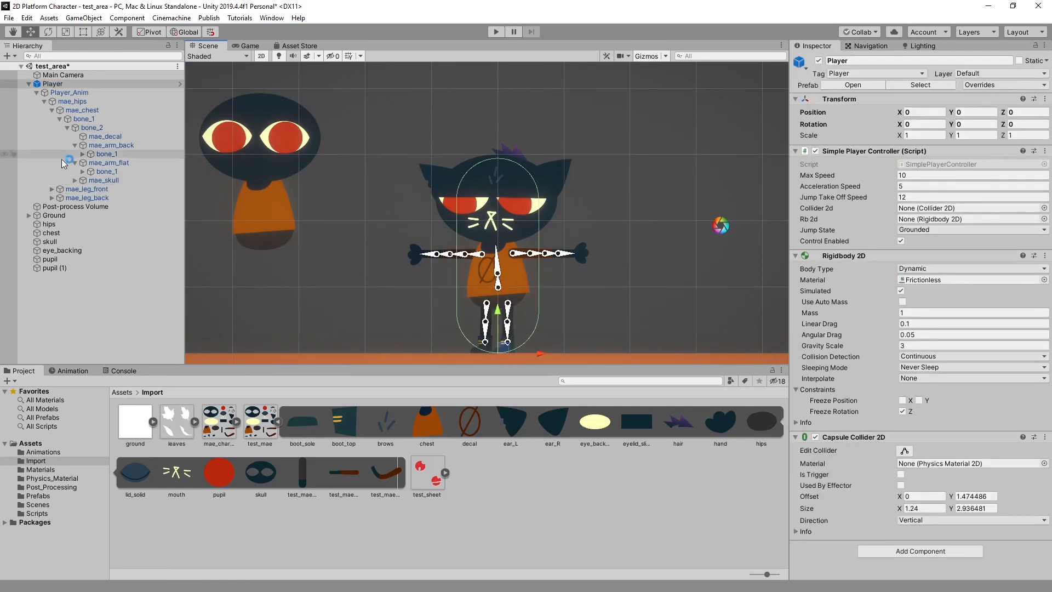
{"action": "left_click", "coordinate": [75, 163]}
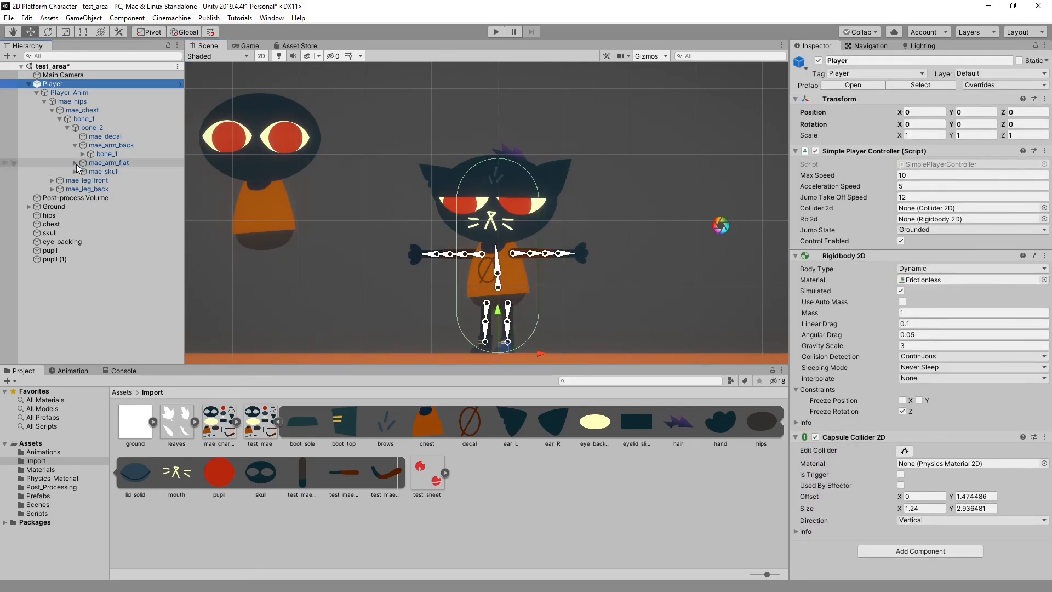
{"action": "left_click", "coordinate": [76, 163]}
{"action": "left_click", "coordinate": [75, 179]}
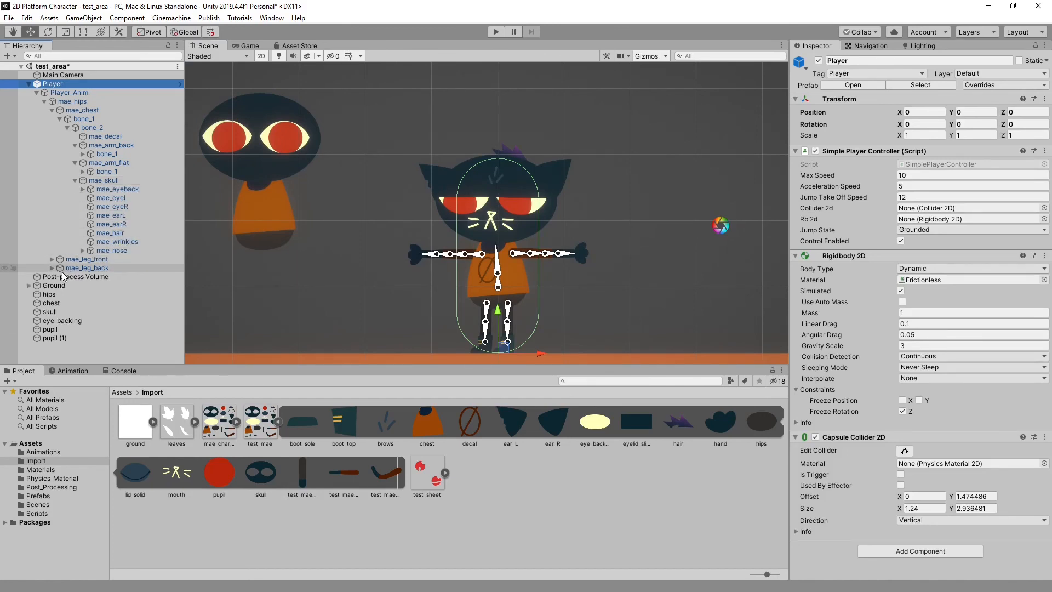
{"action": "left_click", "coordinate": [101, 164]}
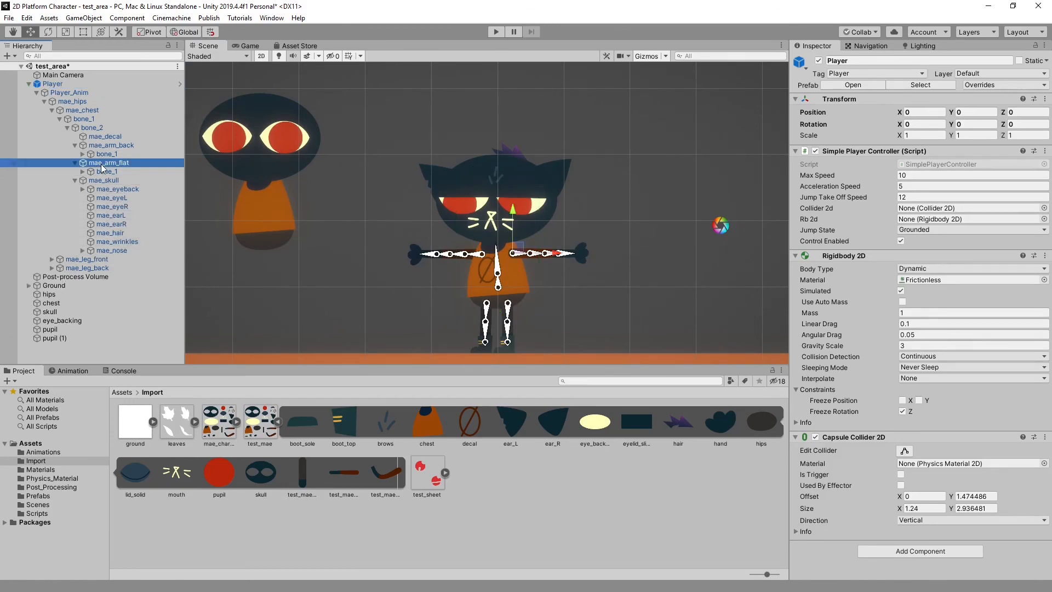
{"action": "left_click", "coordinate": [111, 146]}
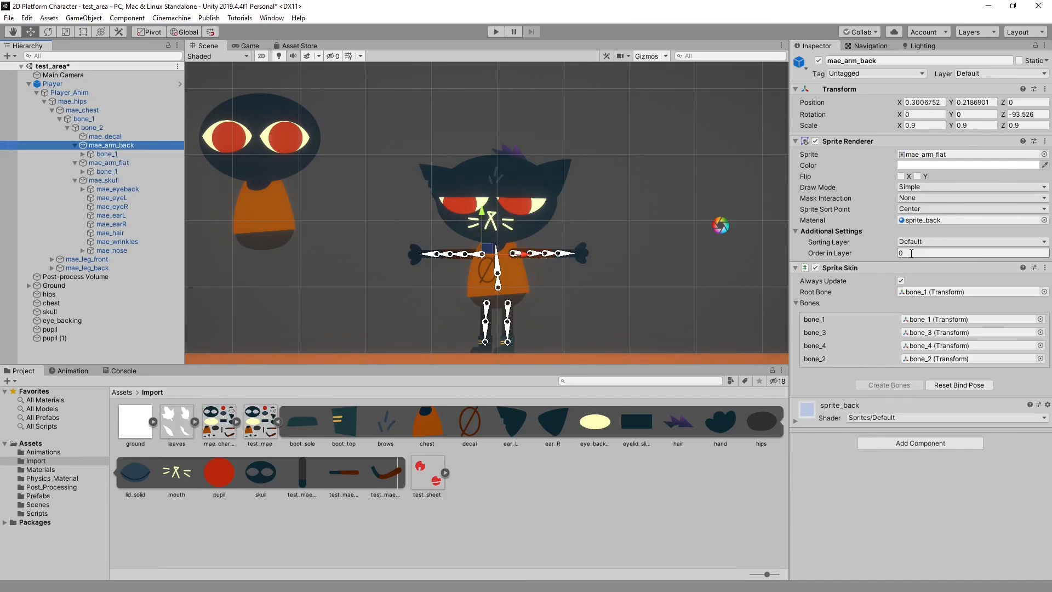
Expand the bone chain of mae_arm_back down to mae_hand and examine the hand's Sprite Renderer settings
{"action": "left_click", "coordinate": [83, 154]}
{"action": "left_click", "coordinate": [90, 163]}
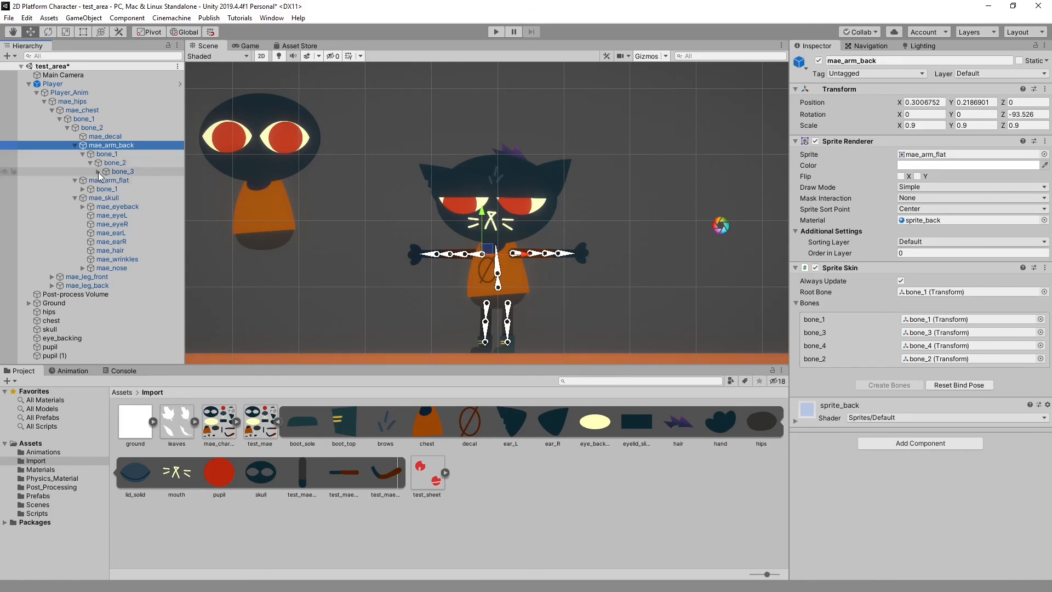
{"action": "left_click", "coordinate": [97, 171]}
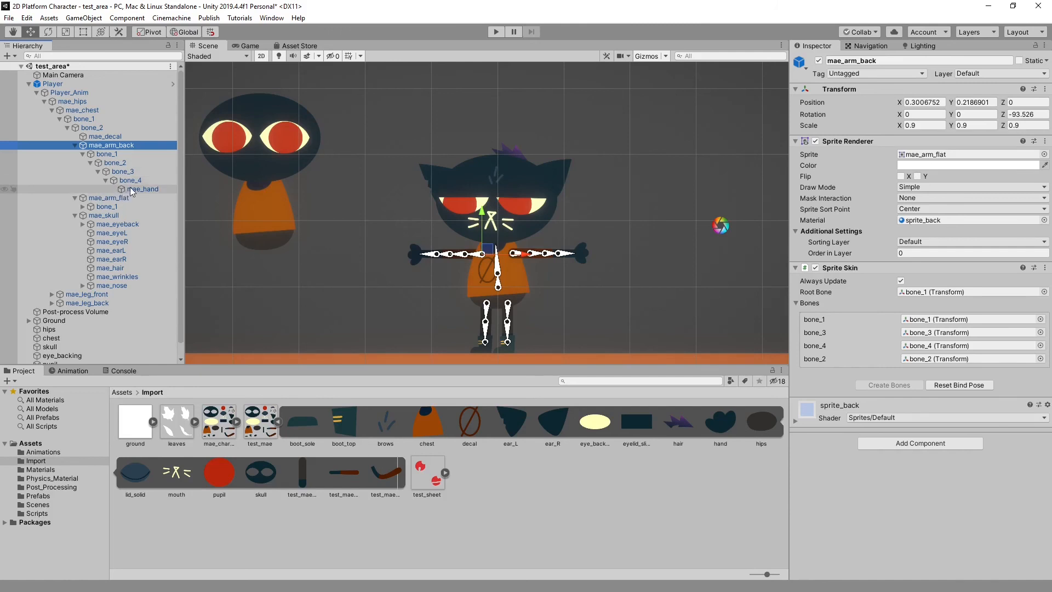
{"action": "left_click", "coordinate": [131, 189]}
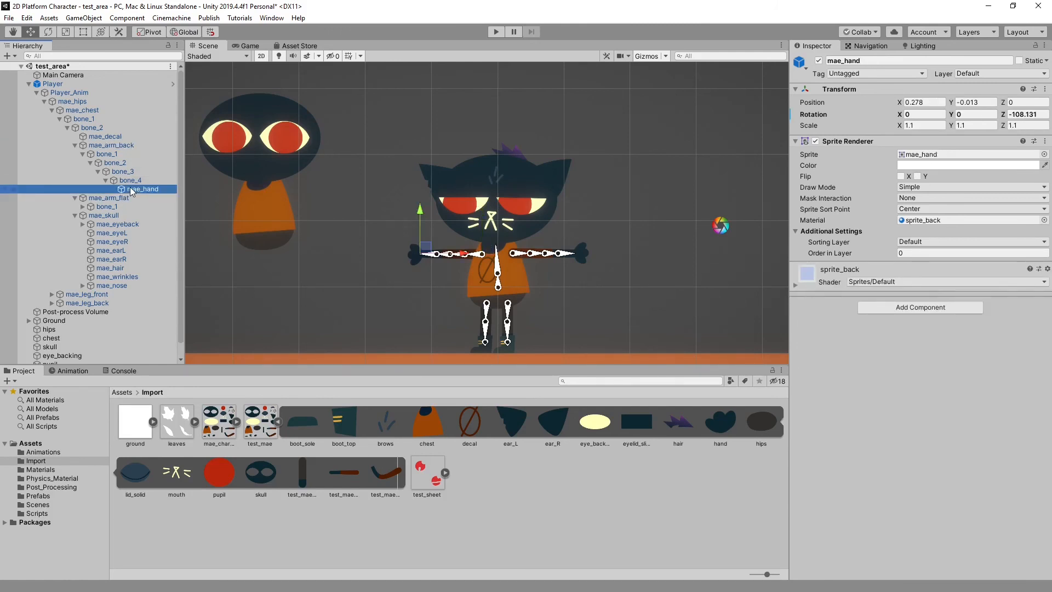
{"action": "scroll", "coordinate": [438, 286], "scroll_direction": "down", "scroll_amount": 5}
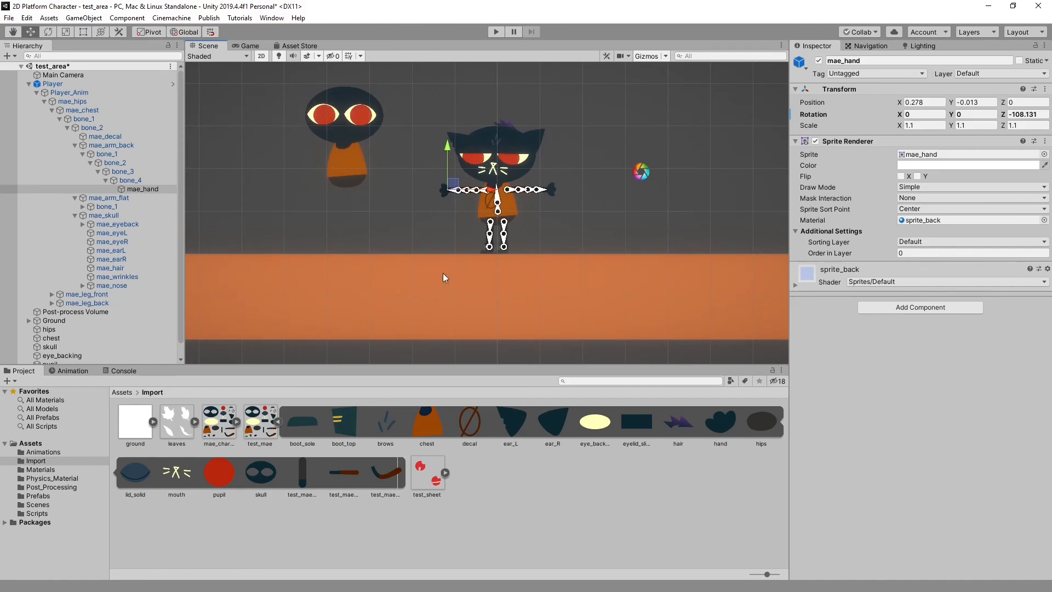
{"action": "scroll", "coordinate": [443, 225], "scroll_direction": "up", "scroll_amount": 5}
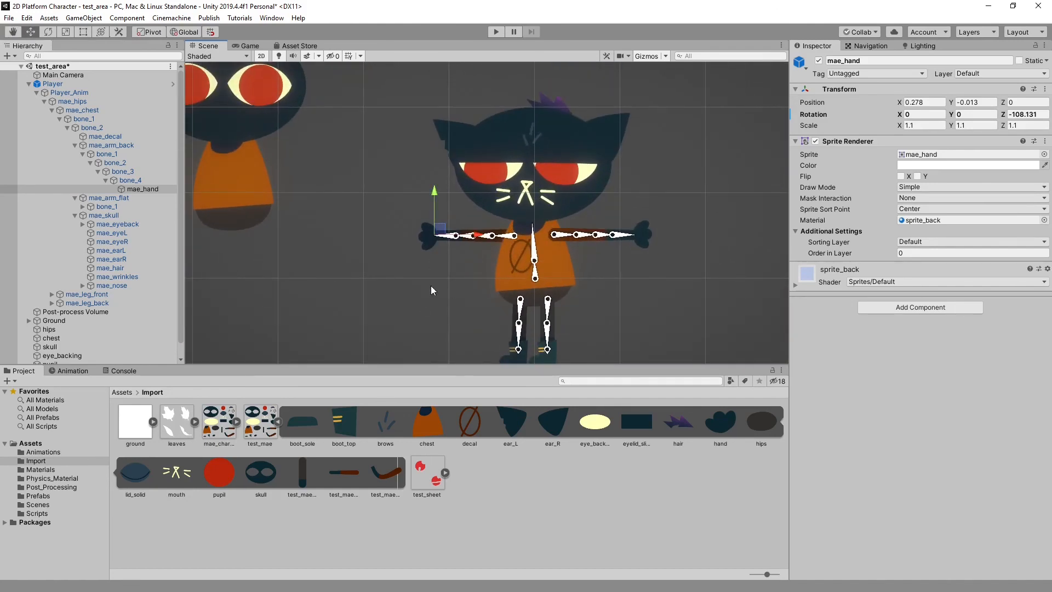
{"action": "middle_click_drag", "start_coordinate": [348, 270], "coordinate": [302, 303]}
{"action": "left_click", "coordinate": [303, 231]}
{"action": "scroll", "coordinate": [345, 253], "scroll_direction": "down", "scroll_amount": 5}
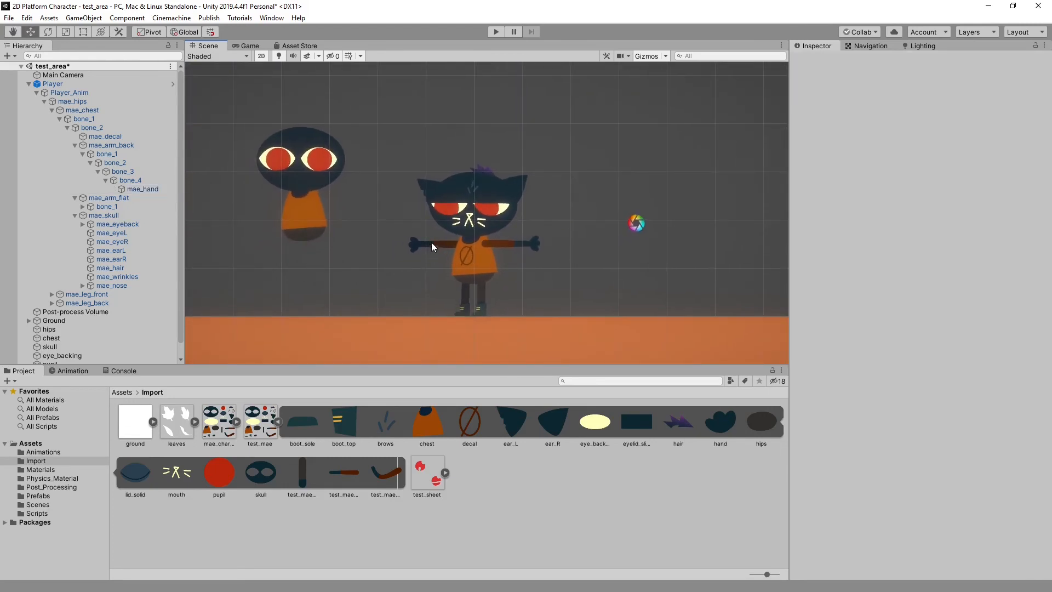
{"action": "scroll", "coordinate": [420, 242], "scroll_direction": "up", "scroll_amount": 4}
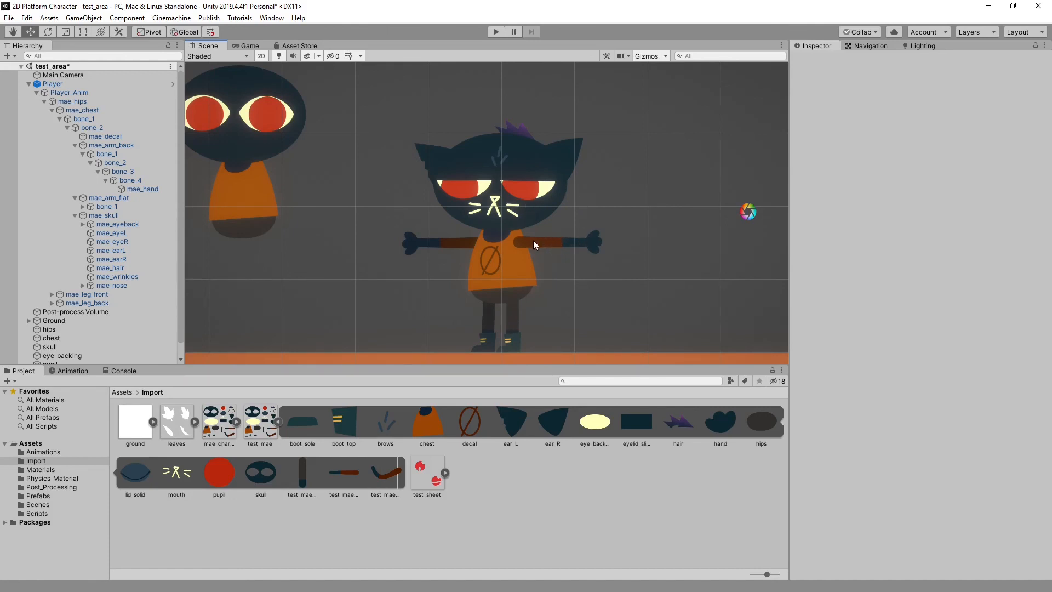
Try raising bone_1 of the Player's mae_arm_flat to neck height, and undo the move
{"action": "left_click", "coordinate": [518, 244]}
{"action": "left_click", "coordinate": [518, 244]}
{"action": "left_click_drag", "start_coordinate": [518, 243], "coordinate": [519, 228]}
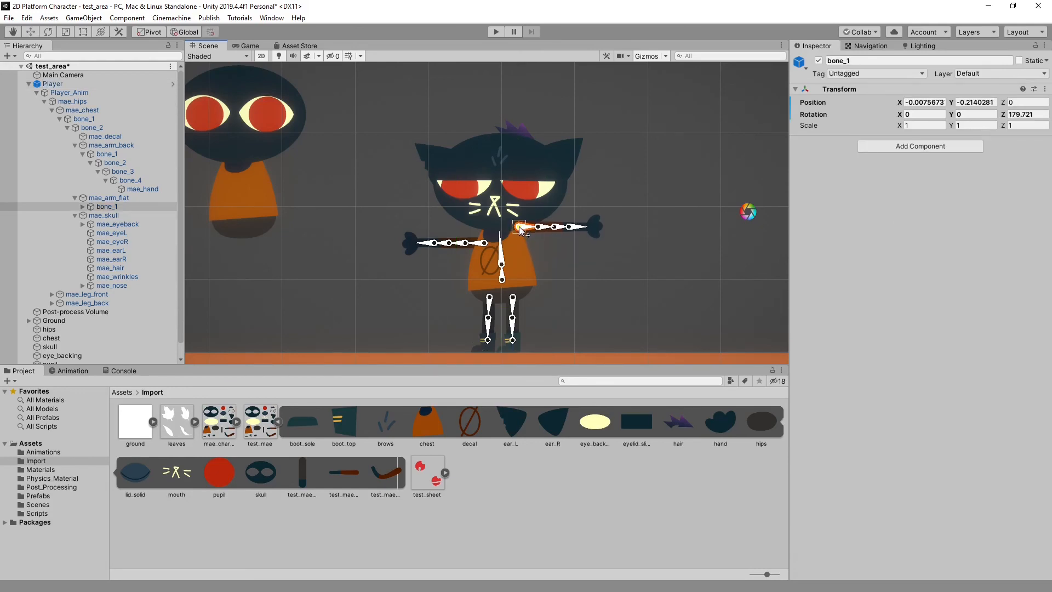
{"action": "left_click", "coordinate": [569, 282]}
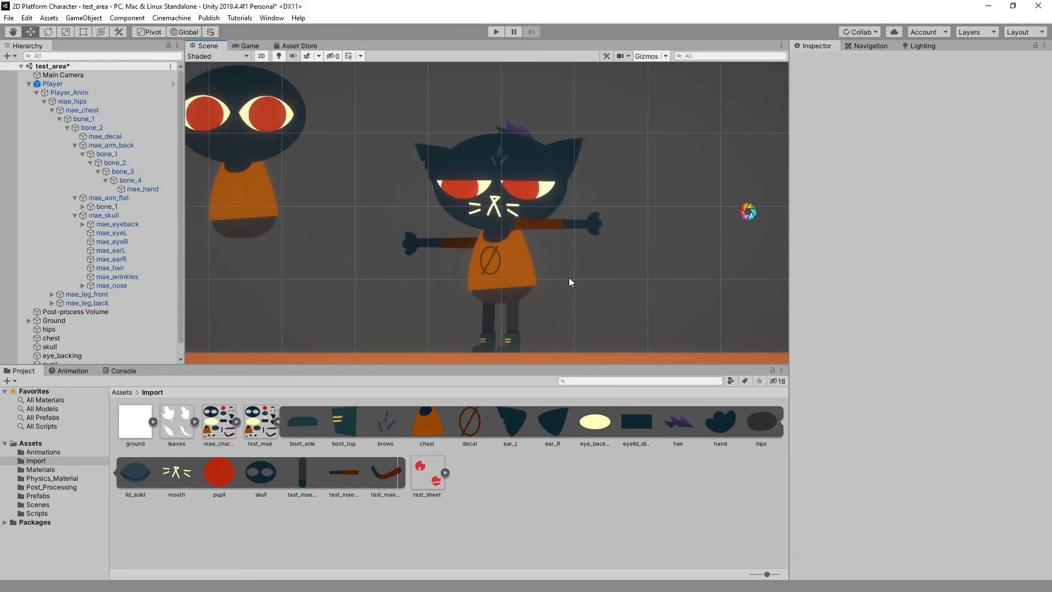
{"action": "left_click", "coordinate": [523, 227]}
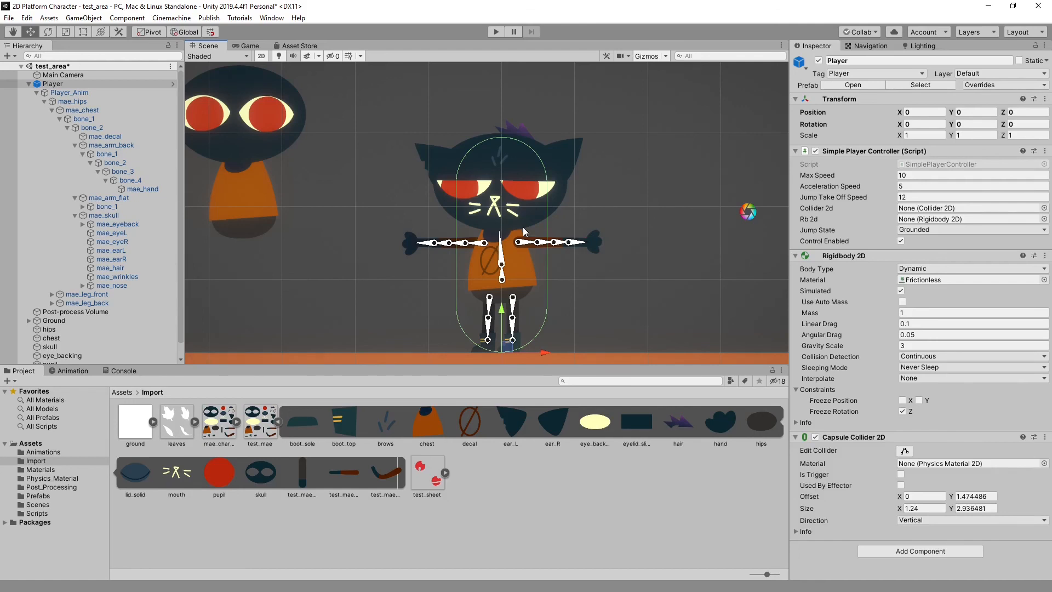
{"action": "left_click", "coordinate": [577, 273]}
Collapse the Player hierarchy and examine the Order in Layer of the new character's chest
{"action": "scroll", "coordinate": [509, 256], "scroll_direction": "up", "scroll_amount": 8}
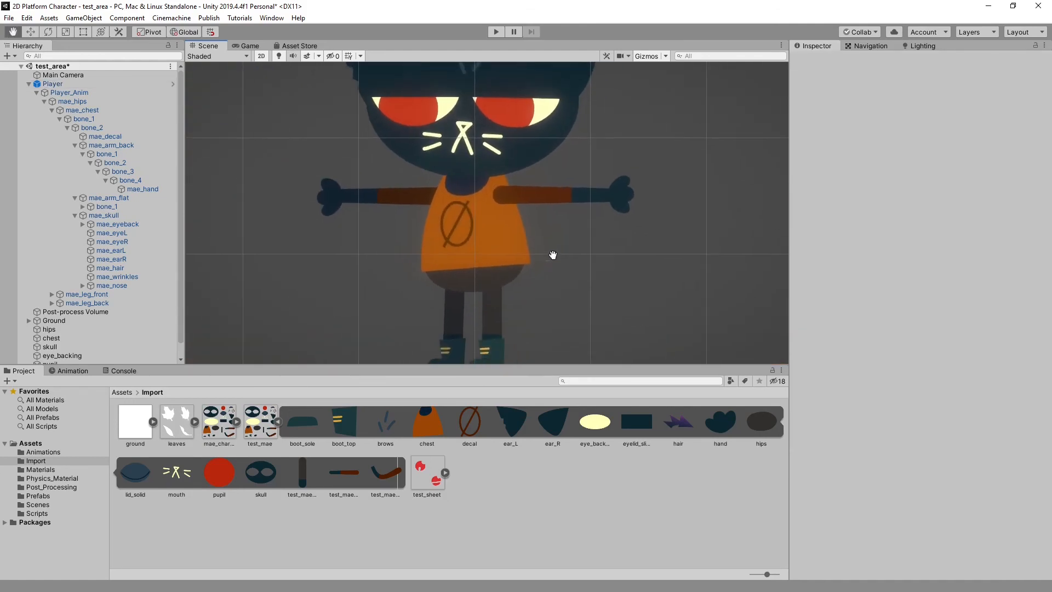
{"action": "scroll", "coordinate": [523, 229], "scroll_direction": "down", "scroll_amount": 5}
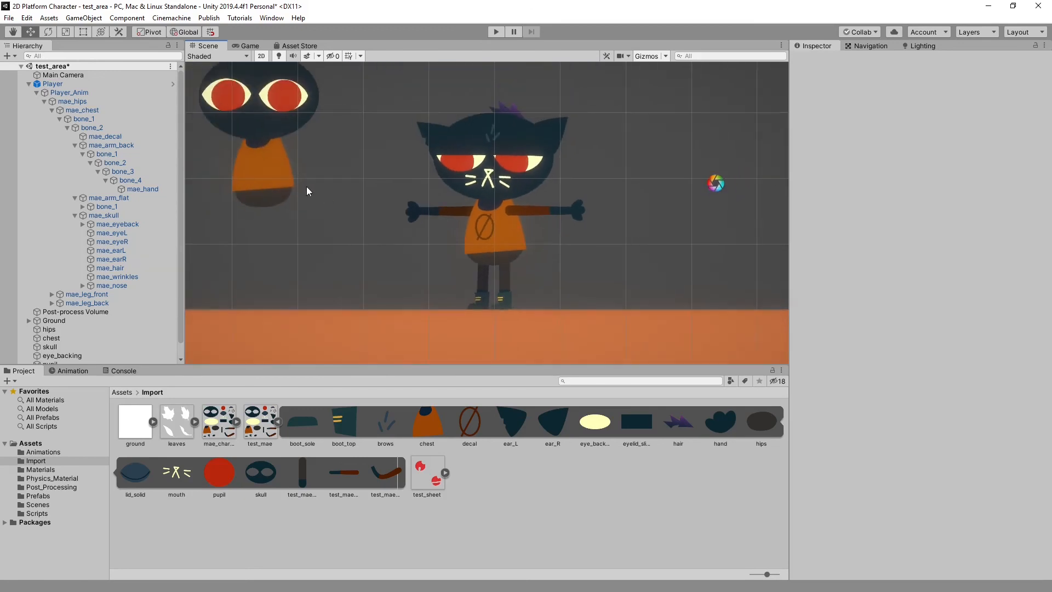
{"action": "middle_click_drag", "start_coordinate": [307, 191], "coordinate": [516, 277]}
{"action": "scroll", "coordinate": [526, 268], "scroll_direction": "up", "scroll_amount": 5}
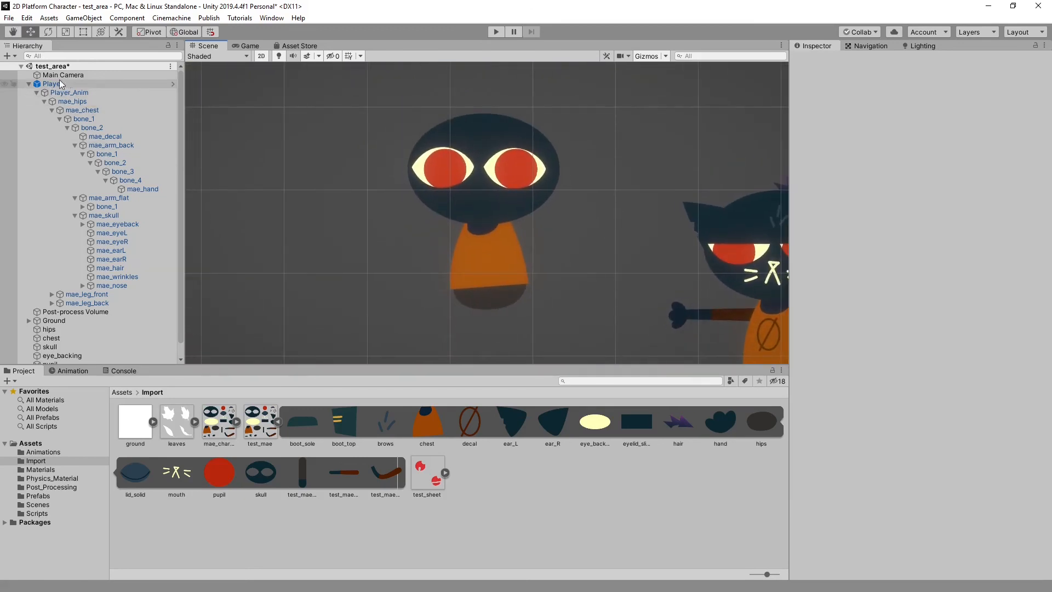
{"action": "left_click", "coordinate": [29, 83]}
{"action": "left_click", "coordinate": [497, 246]}
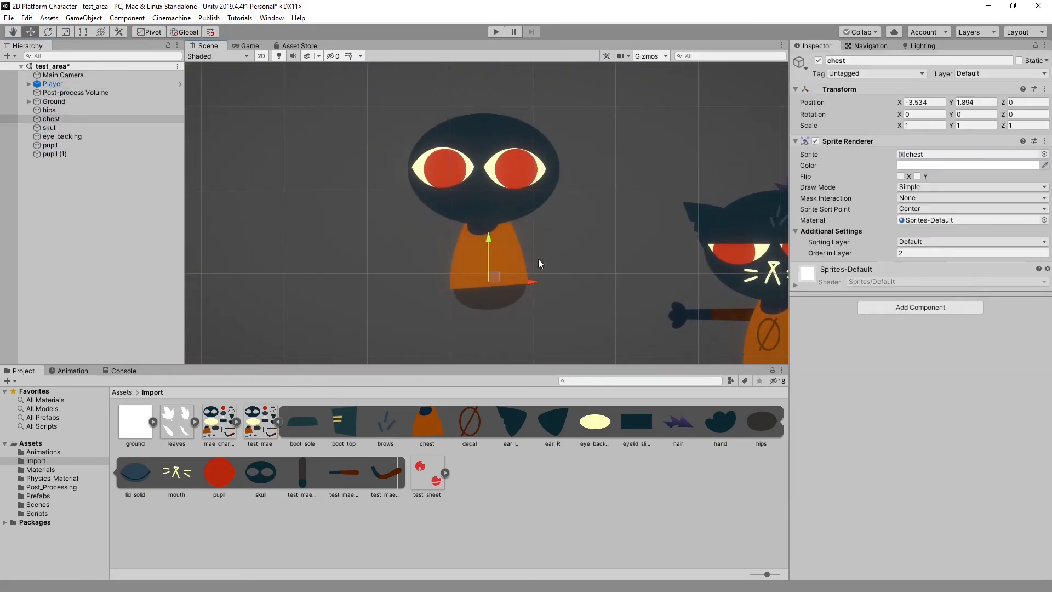
{"action": "middle_click_drag", "start_coordinate": [582, 245], "coordinate": [473, 219]}
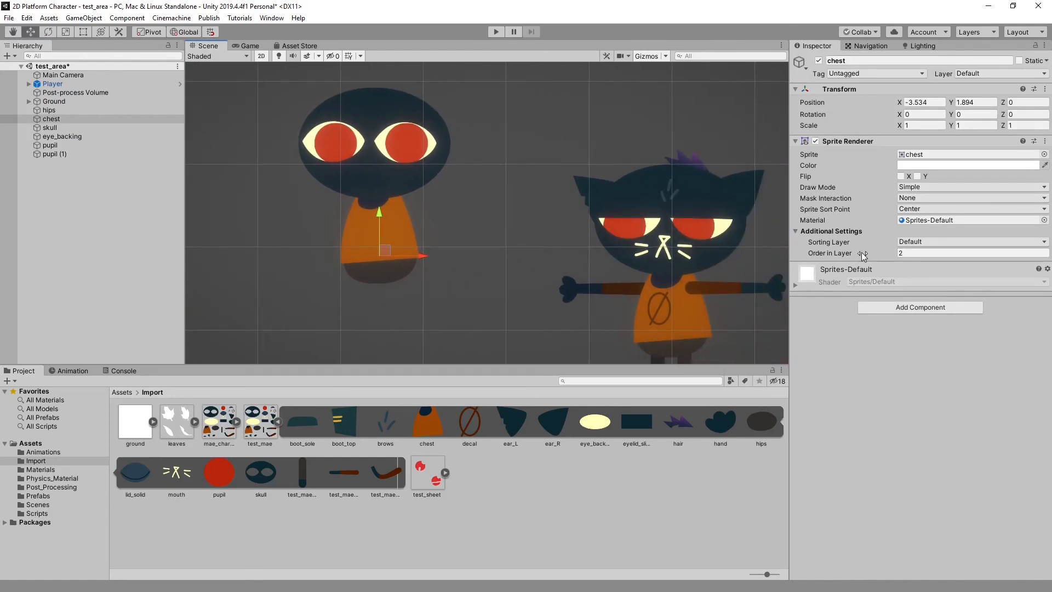
{"action": "left_click", "coordinate": [934, 251]}
Try shifting both pupils of the new character slightly right and down together, and undo the move
{"action": "left_click", "coordinate": [343, 149]}
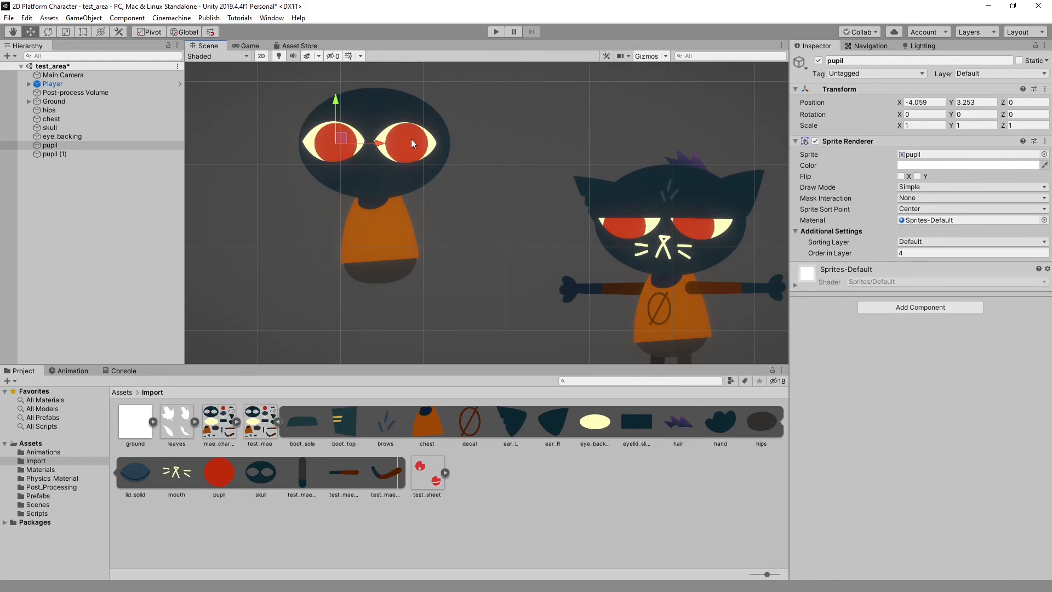
{"action": "left_click", "coordinate": [408, 142], "text": "shift"}
{"action": "mouse_move", "coordinate": [408, 141]}
{"action": "left_mouse_down"}
{"action": "mouse_move", "coordinate": [393, 137]}
{"action": "mouse_move", "coordinate": [466, 167]}
{"action": "mouse_move", "coordinate": [428, 147]}
{"action": "left_mouse_up"}
{"action": "key", "text": "ctrl+z"}
{"action": "middle_click_drag", "start_coordinate": [436, 191], "coordinate": [521, 225]}
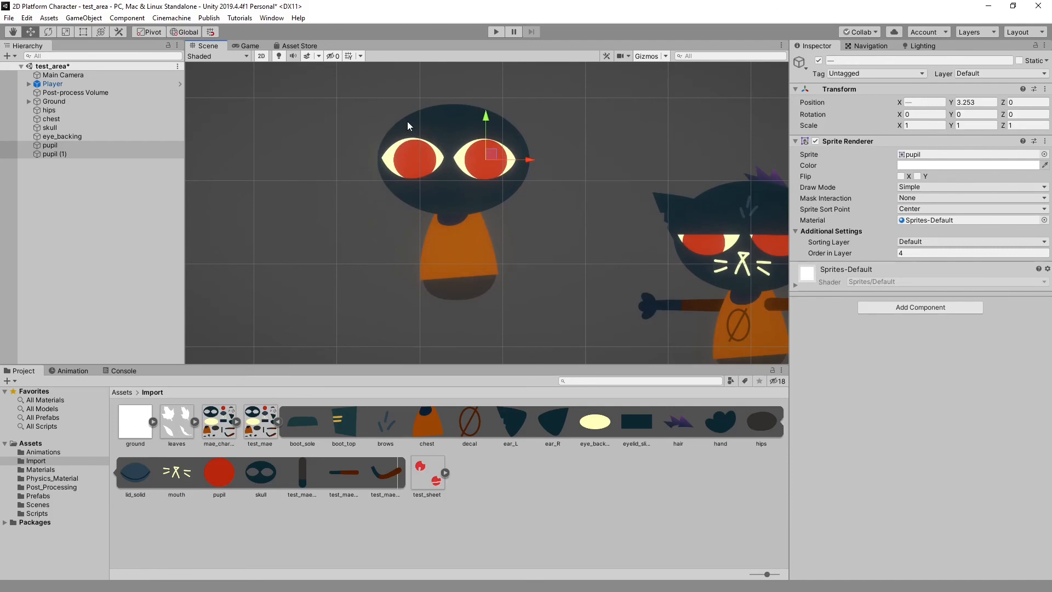
Examine the Transform and Sprite Renderer settings of the skull, eye_backing and both pupils one by one
{"action": "left_click", "coordinate": [51, 127]}
{"action": "left_click", "coordinate": [61, 136]}
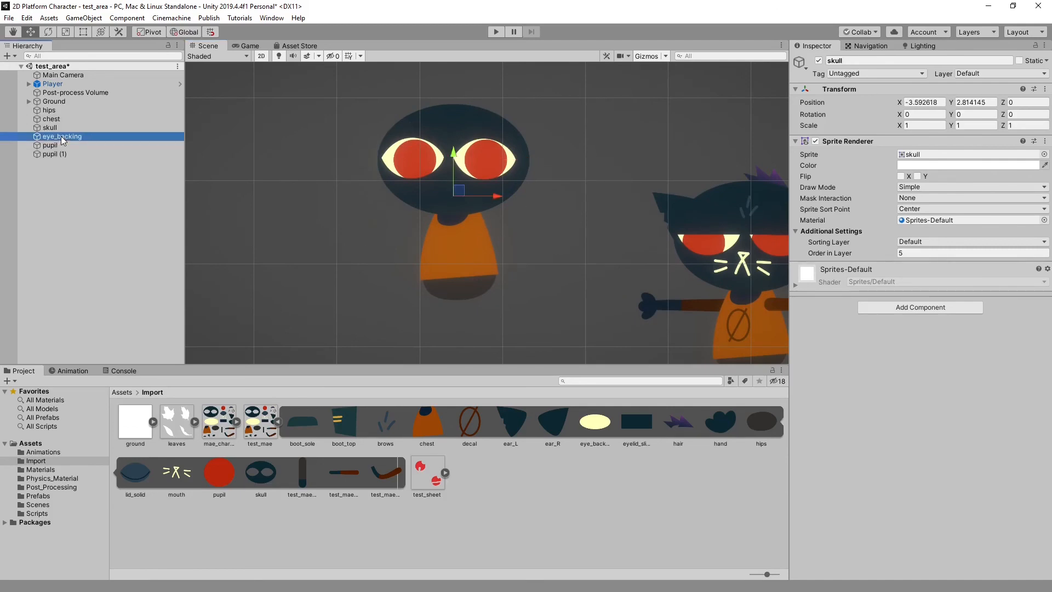
{"action": "left_click", "coordinate": [62, 145]}
{"action": "left_click", "coordinate": [61, 154]}
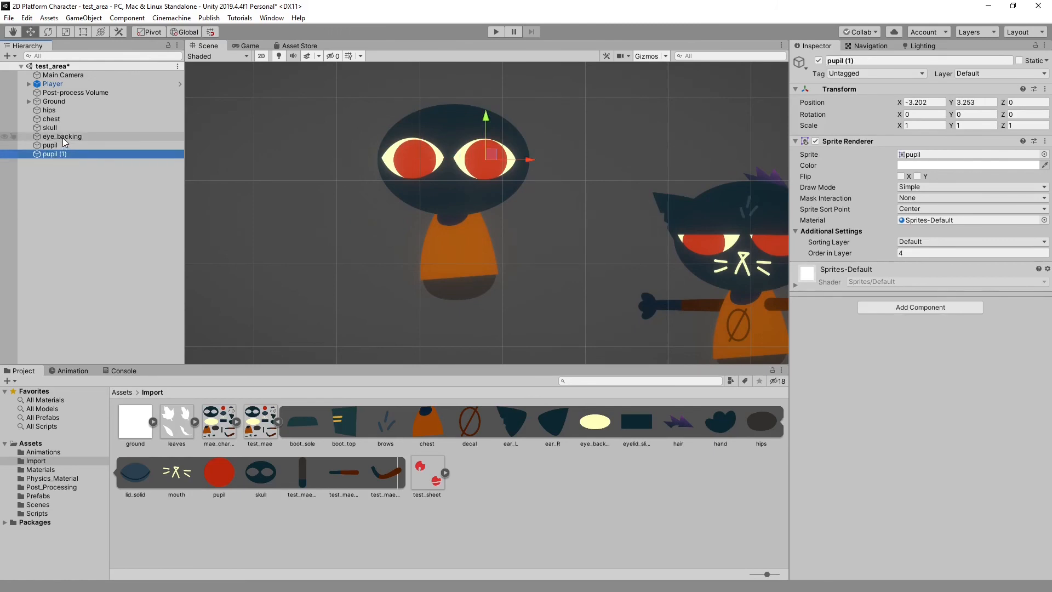
{"action": "left_click", "coordinate": [9, 56]}
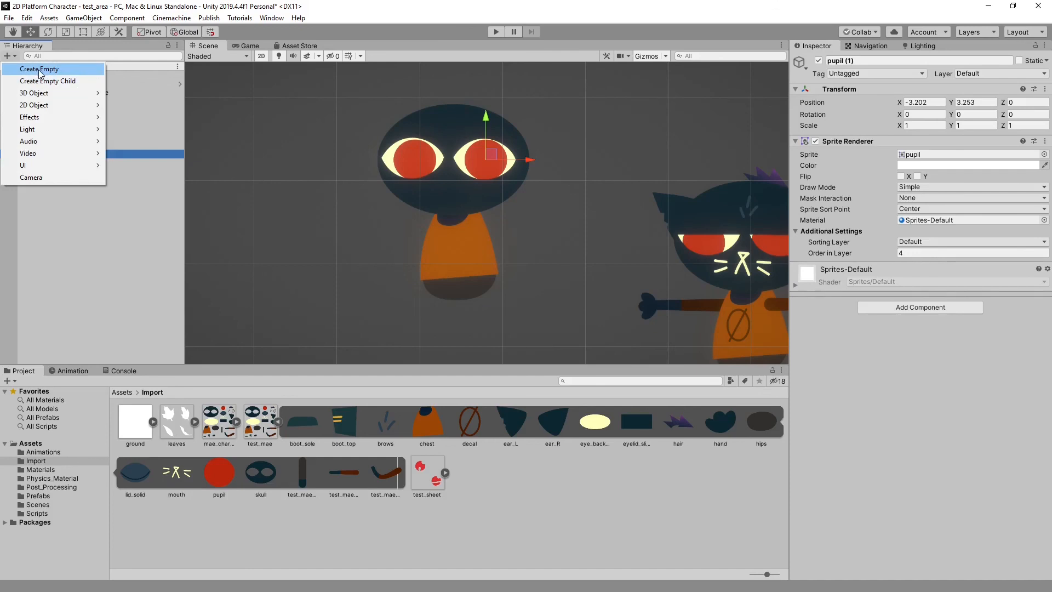
{"action": "left_click", "coordinate": [344, 7]}
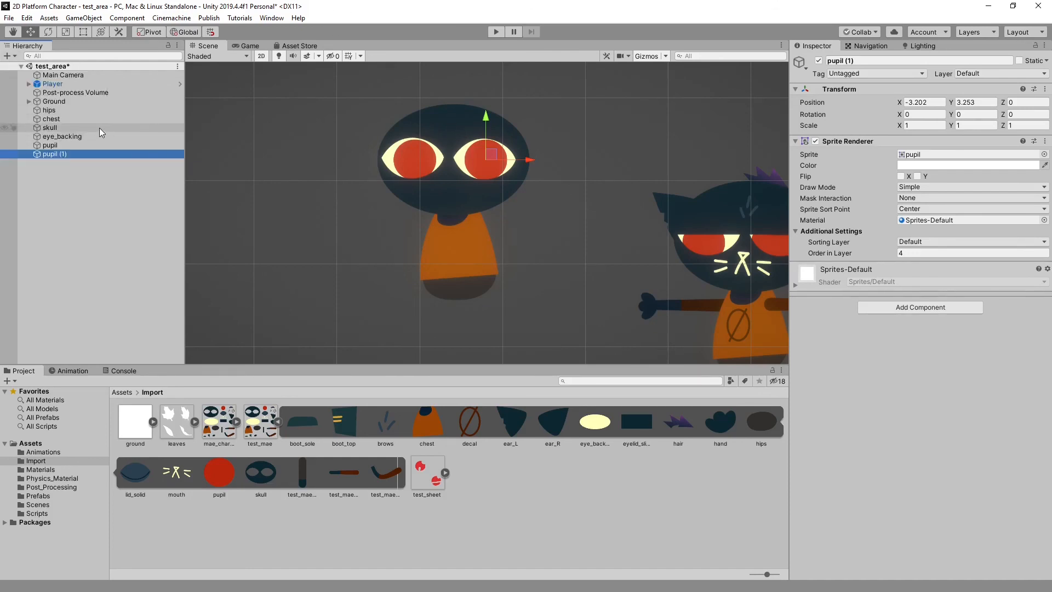
Try rotating the skull to about -50 degrees on Z separately from the eyes, and undo the rotation
{"action": "left_click", "coordinate": [45, 127]}
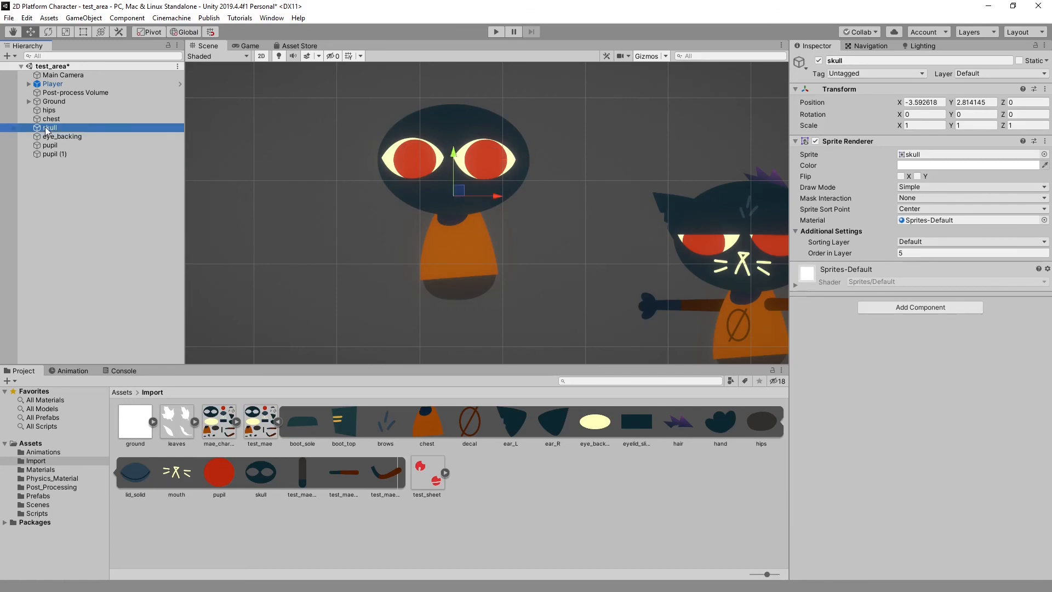
{"action": "key", "text": "e"}
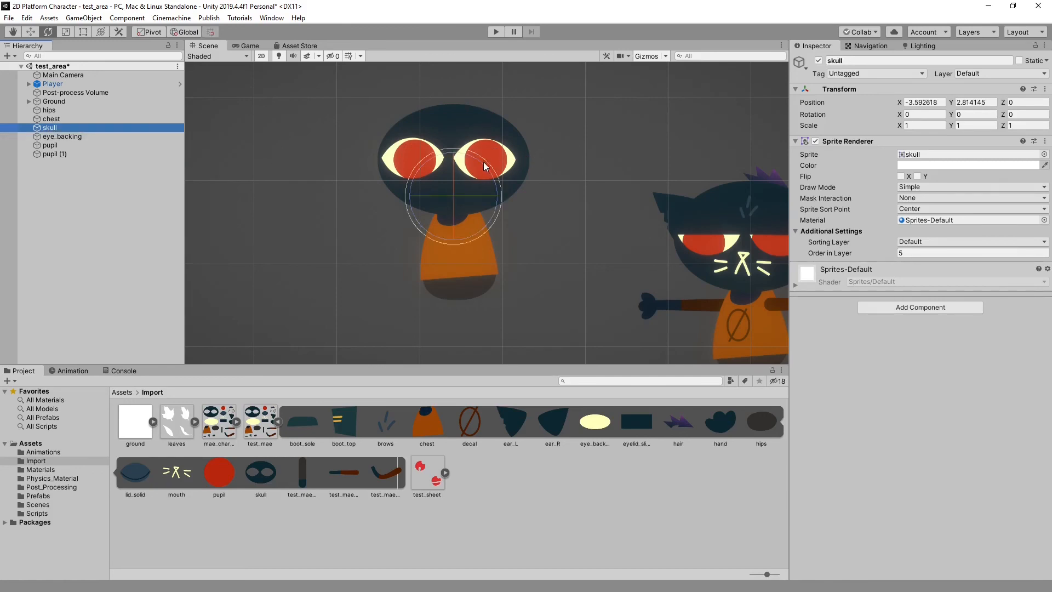
{"action": "left_click_drag", "start_coordinate": [483, 163], "coordinate": [506, 269]}
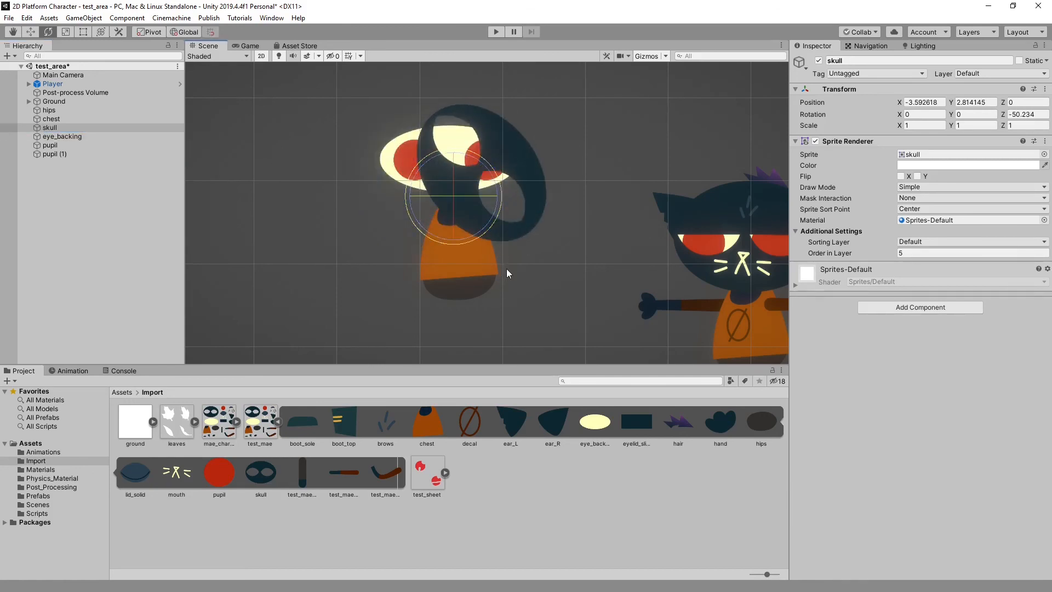
{"action": "key", "text": "ctrl+z"}
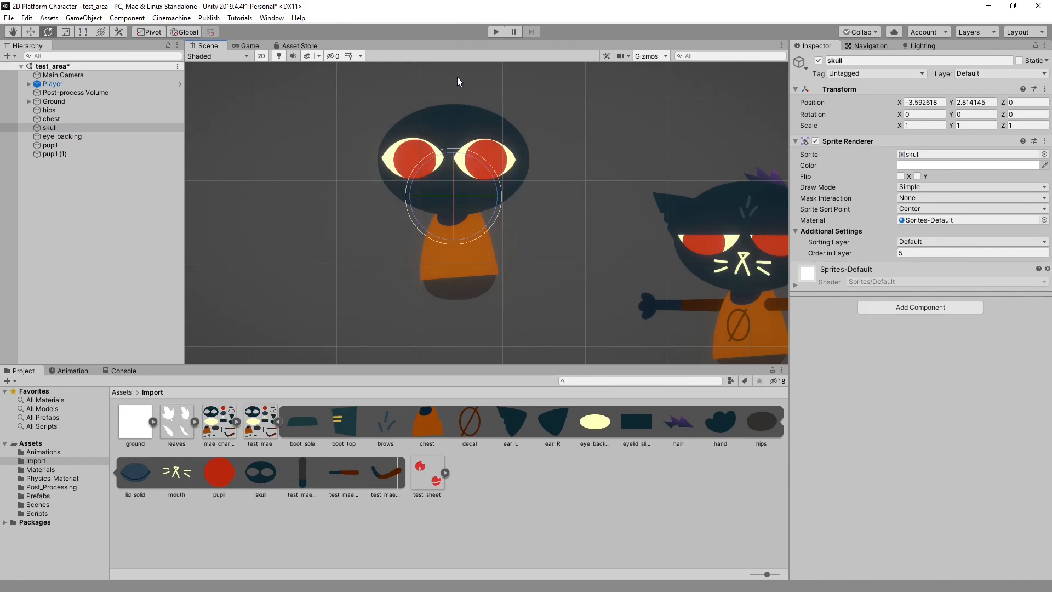
Parent eye_backing and both pupils of the new character to the skull
{"action": "left_click", "coordinate": [88, 135]}
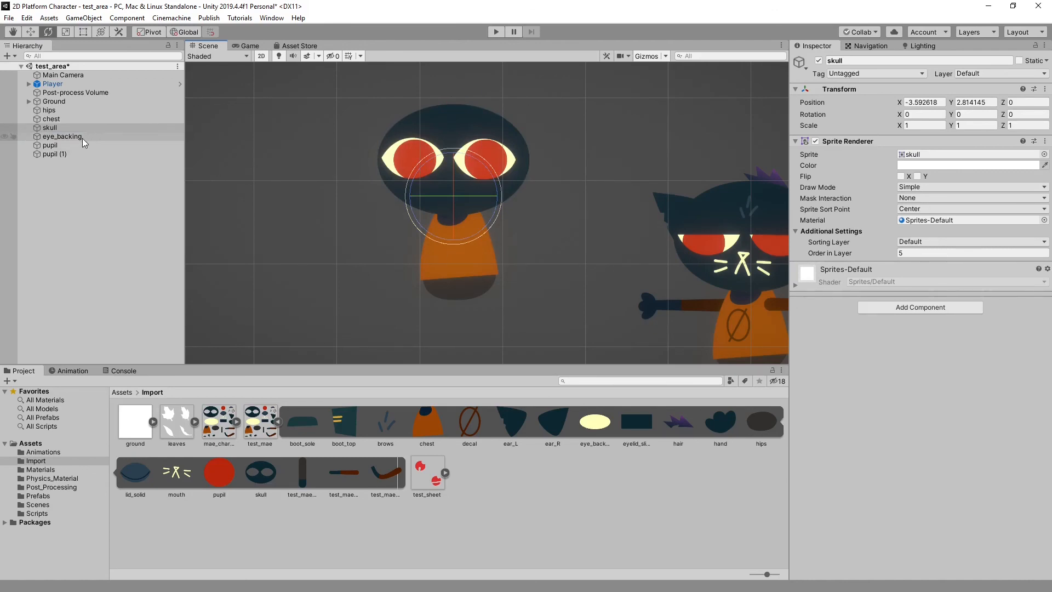
{"action": "left_click", "coordinate": [64, 153], "text": "shift"}
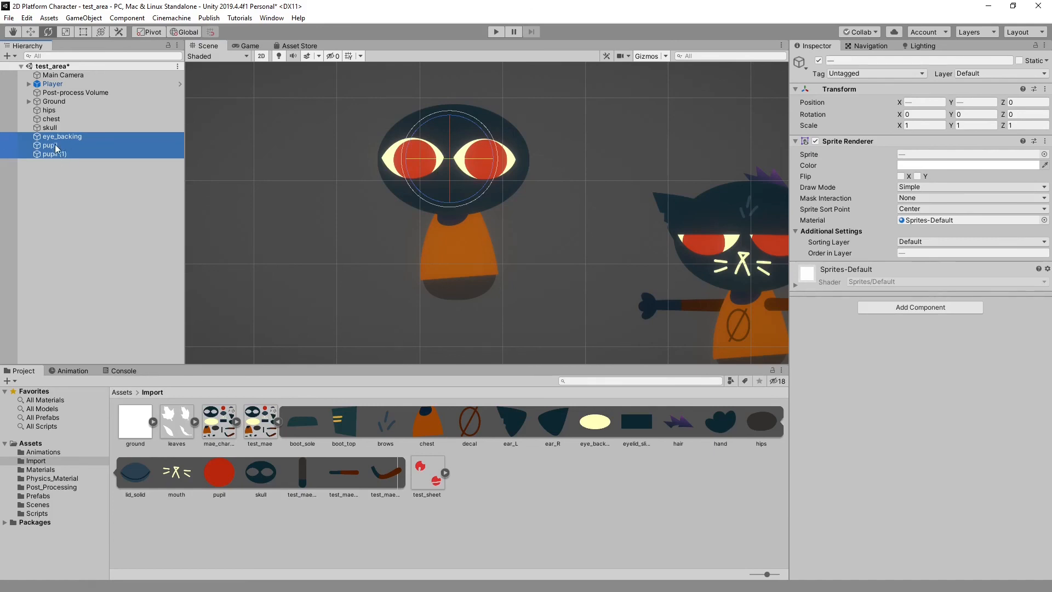
{"action": "left_click_drag", "start_coordinate": [62, 153], "coordinate": [72, 127]}
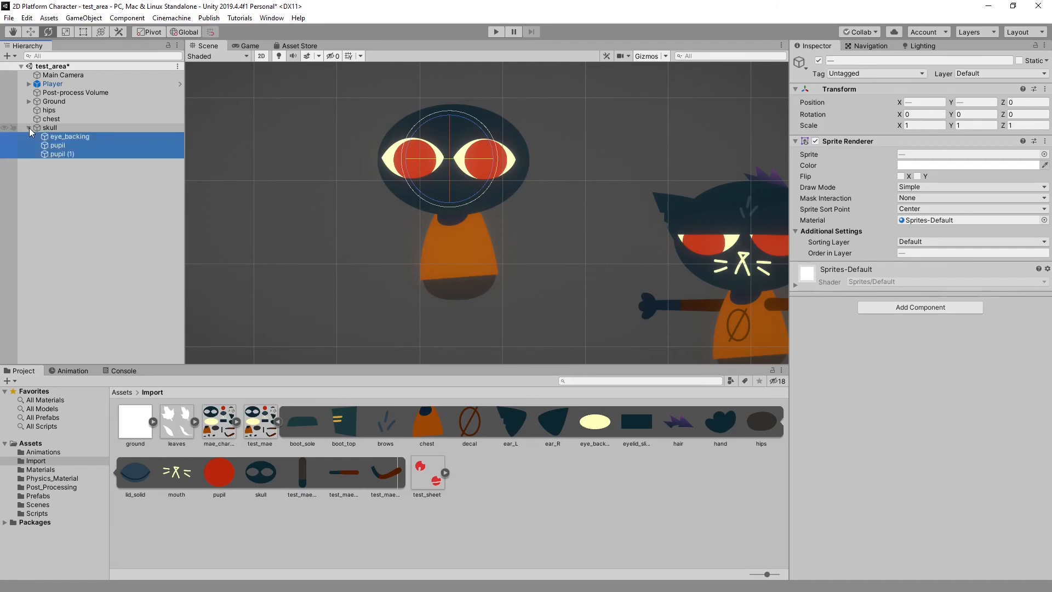
Try rotating the skull to about 54 degrees on Z together with its child eyes, and undo the rotation
{"action": "left_click", "coordinate": [53, 128]}
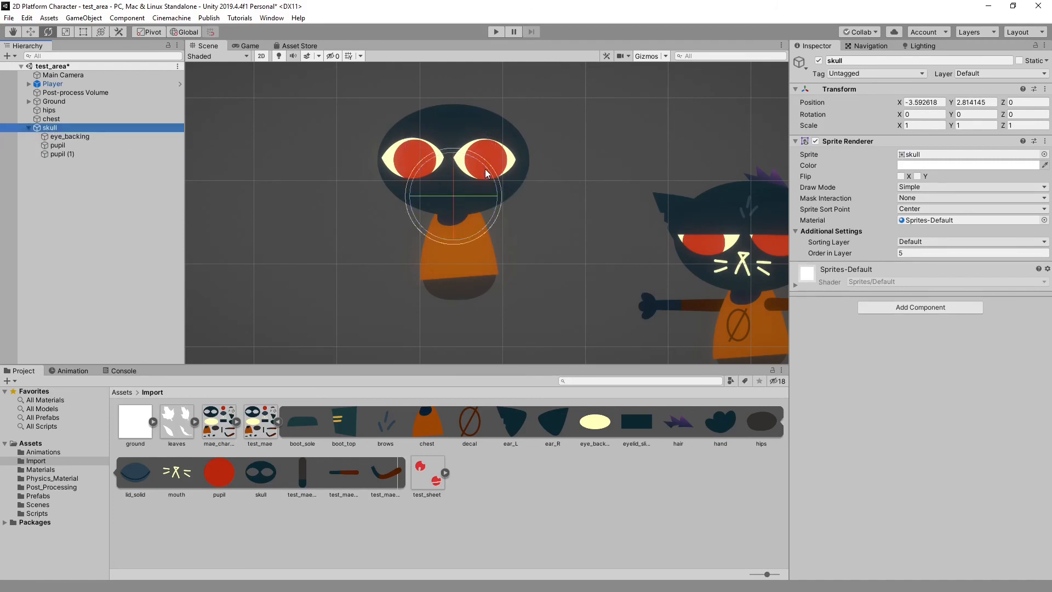
{"action": "left_click_drag", "start_coordinate": [490, 173], "coordinate": [435, 105]}
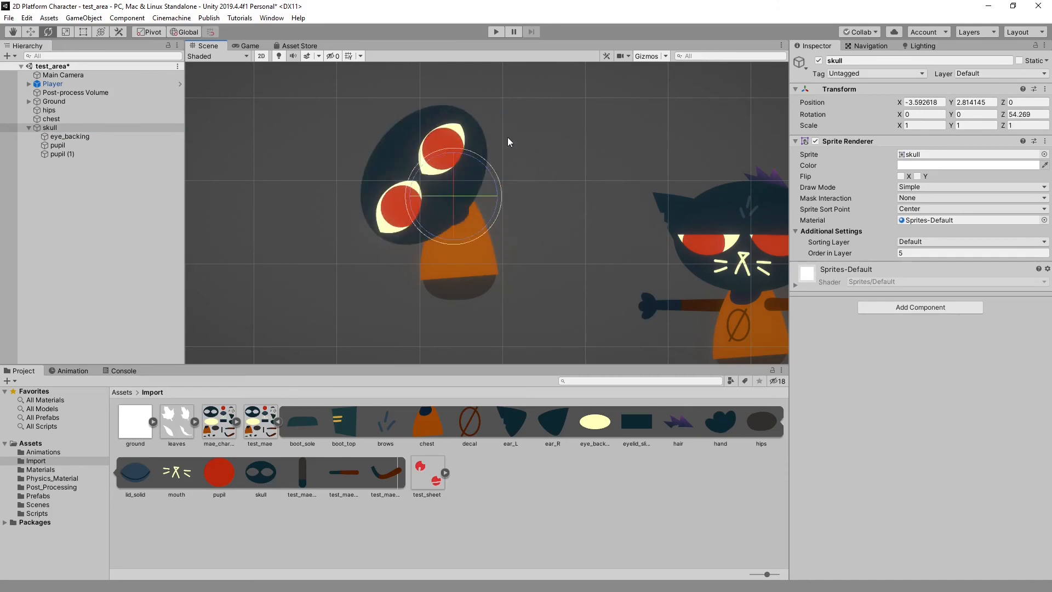
{"action": "key", "text": "ctrl+z"}
{"action": "middle_click_drag", "start_coordinate": [551, 200], "coordinate": [473, 258]}
{"action": "middle_click_drag", "start_coordinate": [450, 178], "coordinate": [459, 211]}
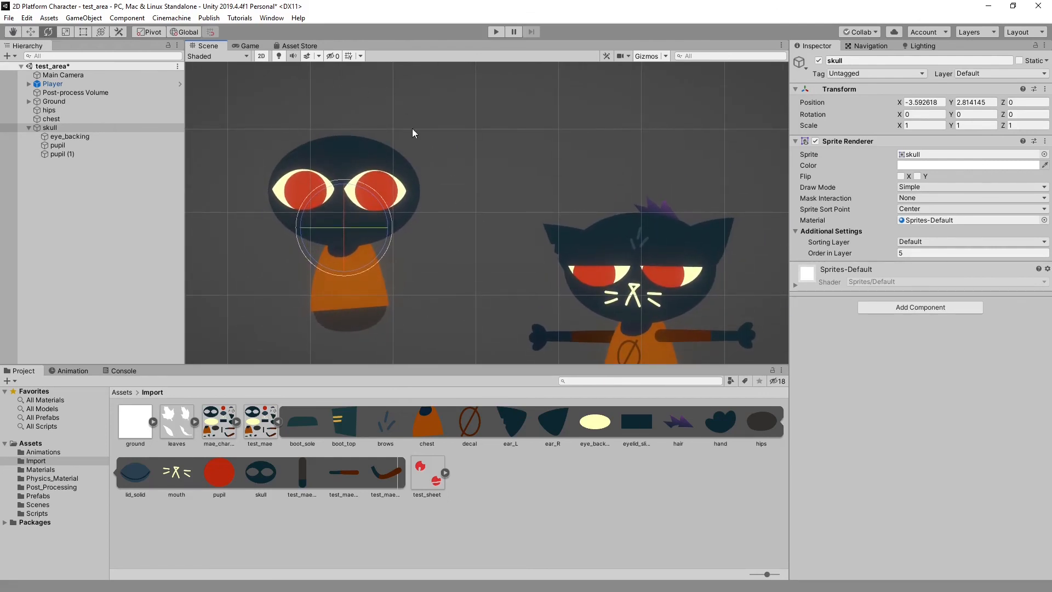
{"action": "middle_click_drag", "start_coordinate": [359, 143], "coordinate": [545, 169]}
{"action": "left_click", "coordinate": [498, 186]}
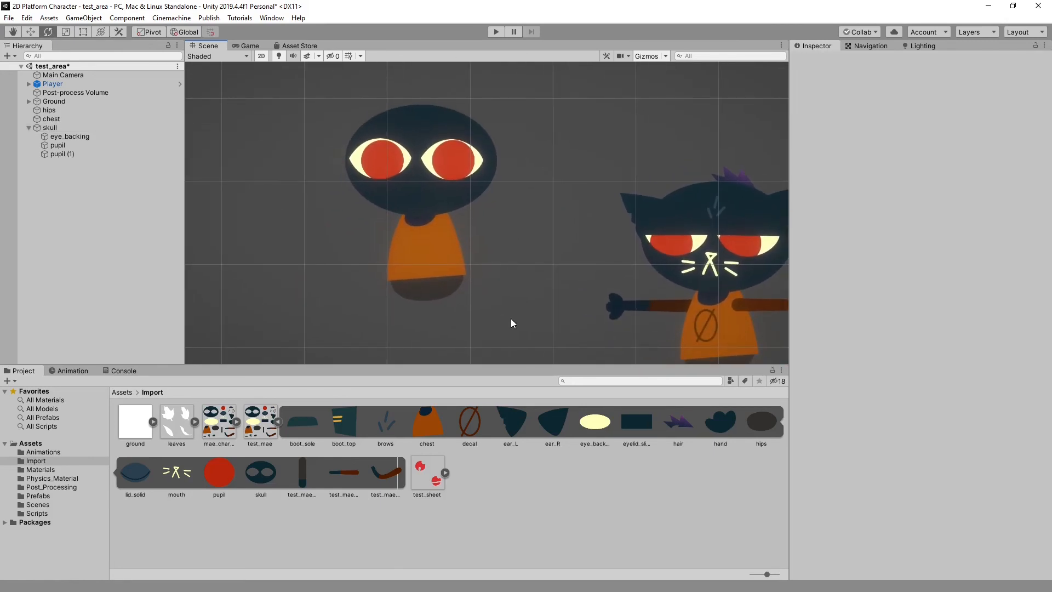
Add the test_mae mouth sprite to the new character's face and set its Order in Layer to 5
{"action": "left_click", "coordinate": [236, 422]}
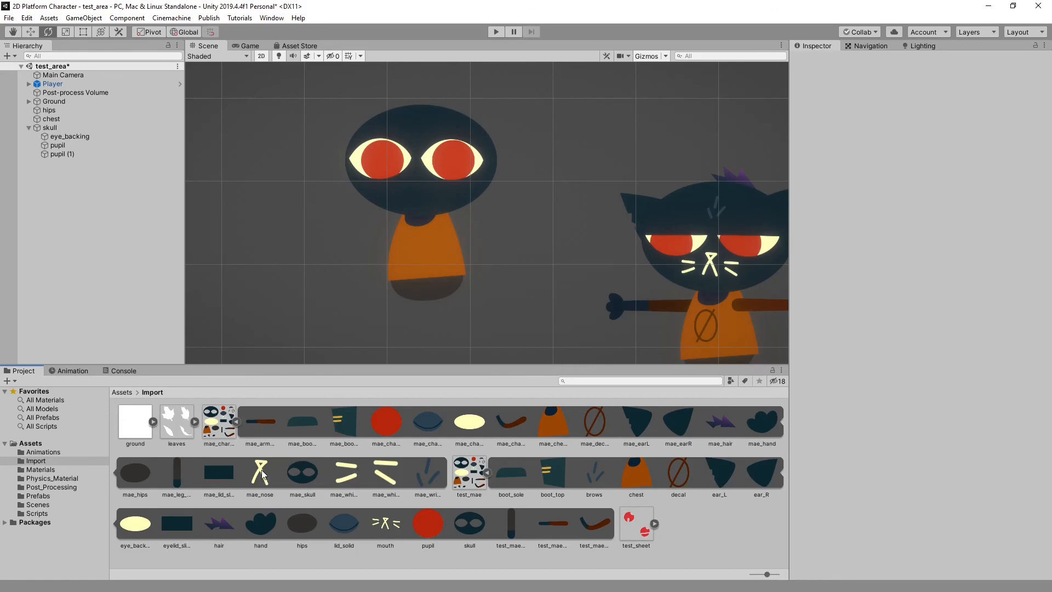
{"action": "left_click", "coordinate": [236, 422]}
{"action": "left_click_drag", "start_coordinate": [177, 473], "coordinate": [423, 182]}
{"action": "key", "text": "w"}
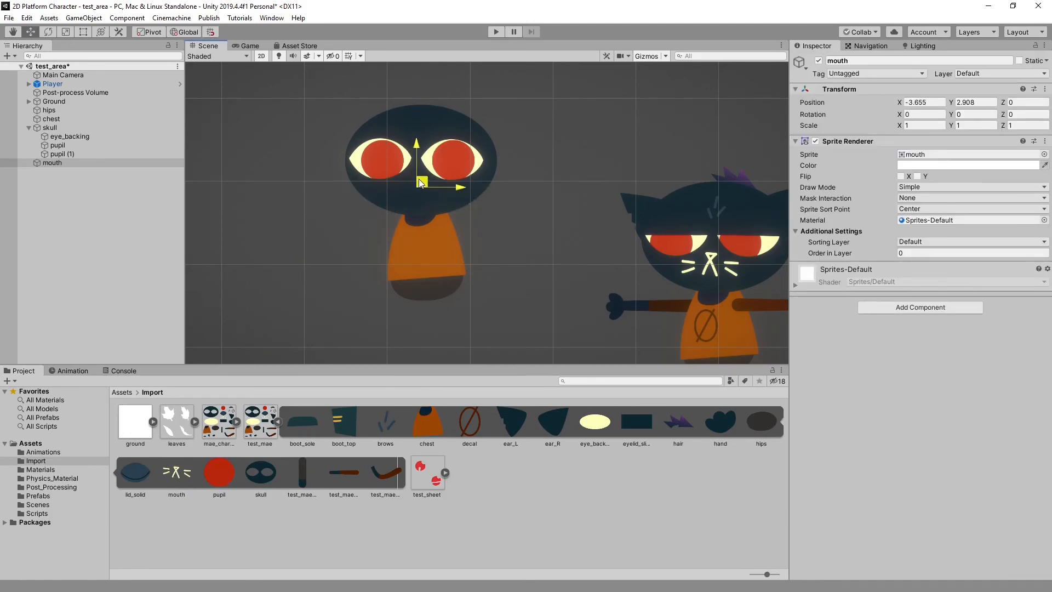
{"action": "left_click_drag", "start_coordinate": [824, 254], "coordinate": [833, 256]}
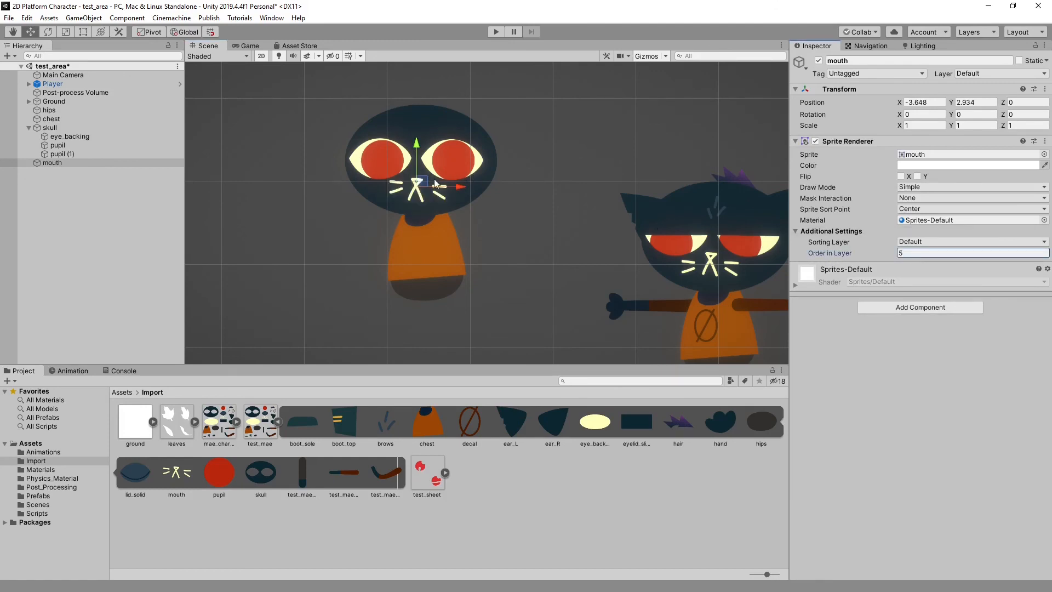
Center the mouth just below the eyes and parent it to the skull
{"action": "mouse_move", "coordinate": [419, 181]}
{"action": "left_mouse_down"}
{"action": "mouse_move", "coordinate": [455, 156]}
{"action": "mouse_move", "coordinate": [381, 141]}
{"action": "mouse_move", "coordinate": [383, 156]}
{"action": "mouse_move", "coordinate": [424, 180]}
{"action": "left_mouse_up"}
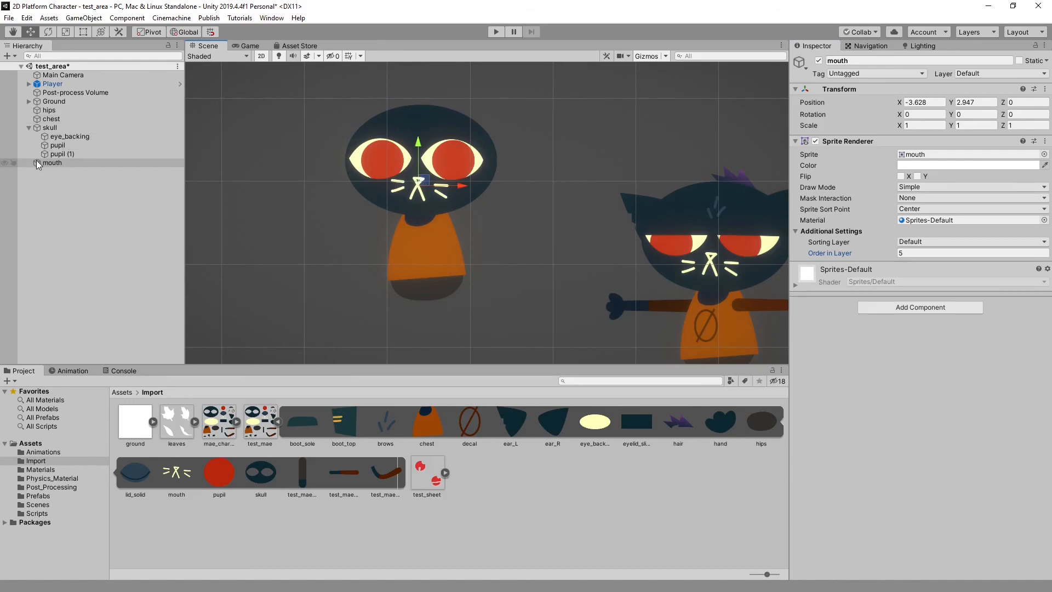
{"action": "left_click_drag", "start_coordinate": [38, 163], "coordinate": [61, 157]}
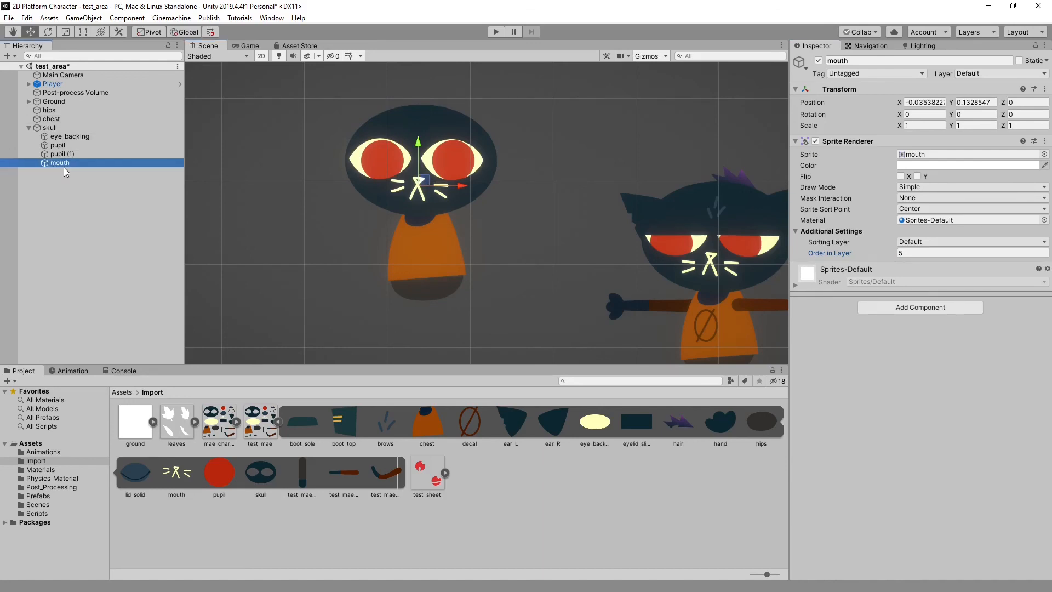
Try rotating the skull together with its child eyes and mouth, and restore its rotation to 0
{"action": "left_click", "coordinate": [52, 128]}
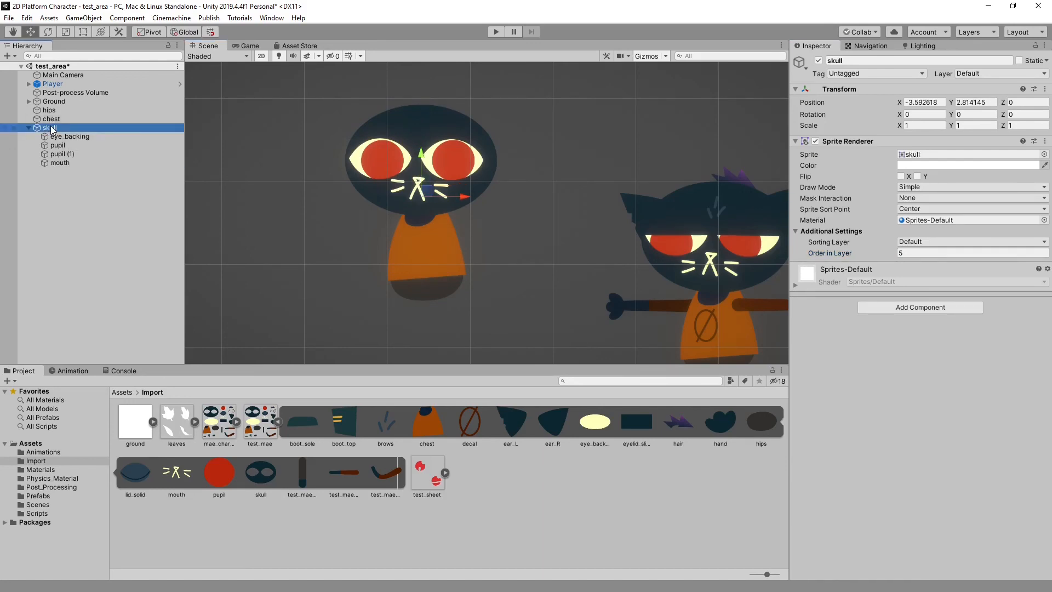
{"action": "key", "text": "e"}
{"action": "mouse_move", "coordinate": [465, 177]}
{"action": "left_mouse_down"}
{"action": "mouse_move", "coordinate": [450, 167]}
{"action": "mouse_move", "coordinate": [472, 216]}
{"action": "mouse_move", "coordinate": [481, 189]}
{"action": "left_mouse_up"}
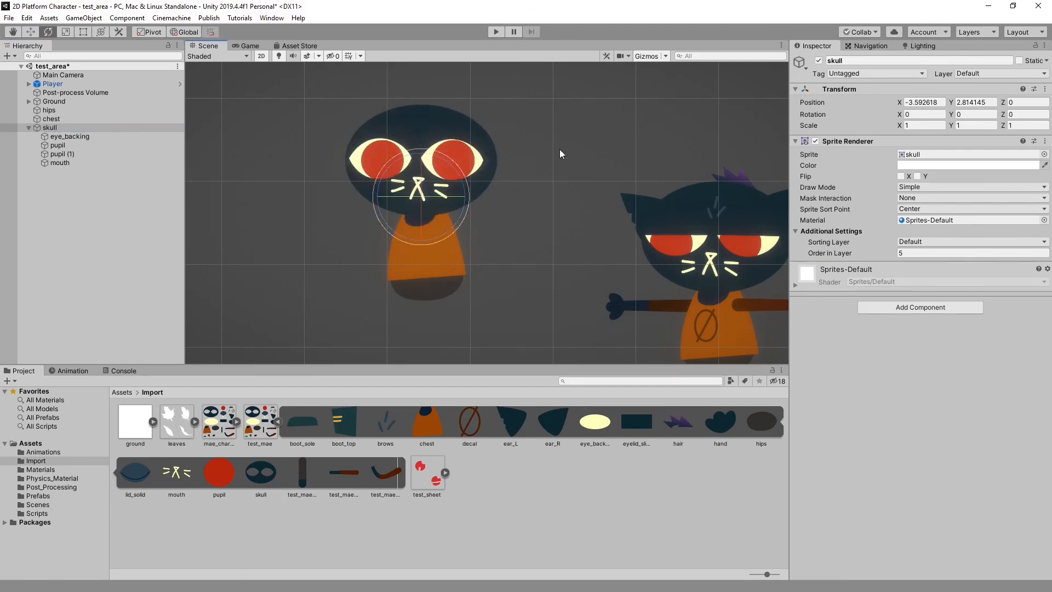
{"action": "left_click", "coordinate": [560, 149]}
Examine the finished Player's full child hierarchy, its root components and the Animator on Player_Anim
{"action": "scroll", "coordinate": [499, 239], "scroll_direction": "down", "scroll_amount": 6}
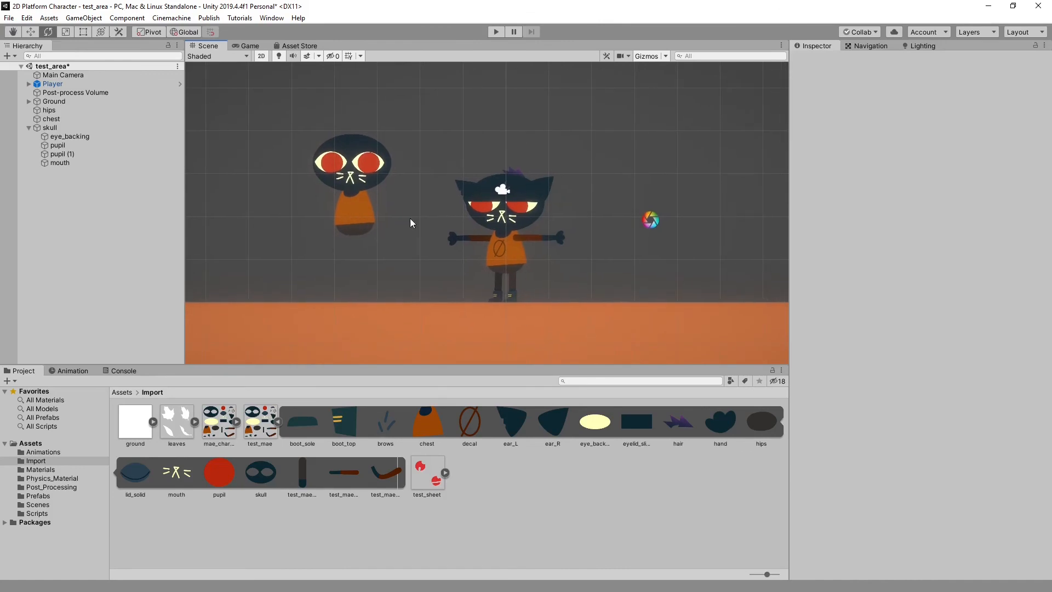
{"action": "scroll", "coordinate": [410, 218], "scroll_direction": "up", "scroll_amount": 1}
{"action": "middle_click_drag", "start_coordinate": [370, 219], "coordinate": [386, 218]}
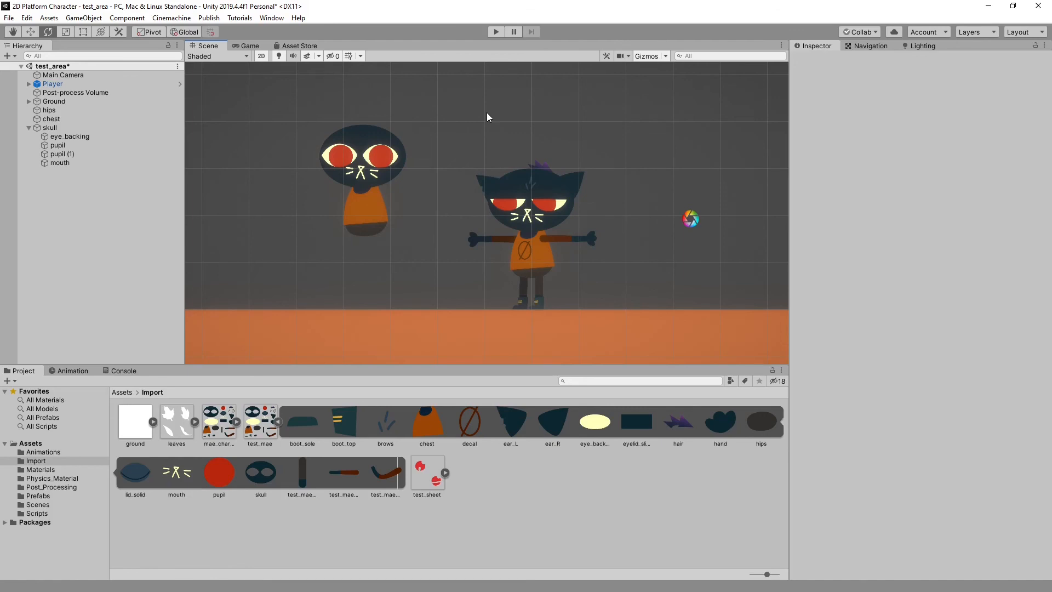
{"action": "left_click", "coordinate": [28, 84], "text": "alt"}
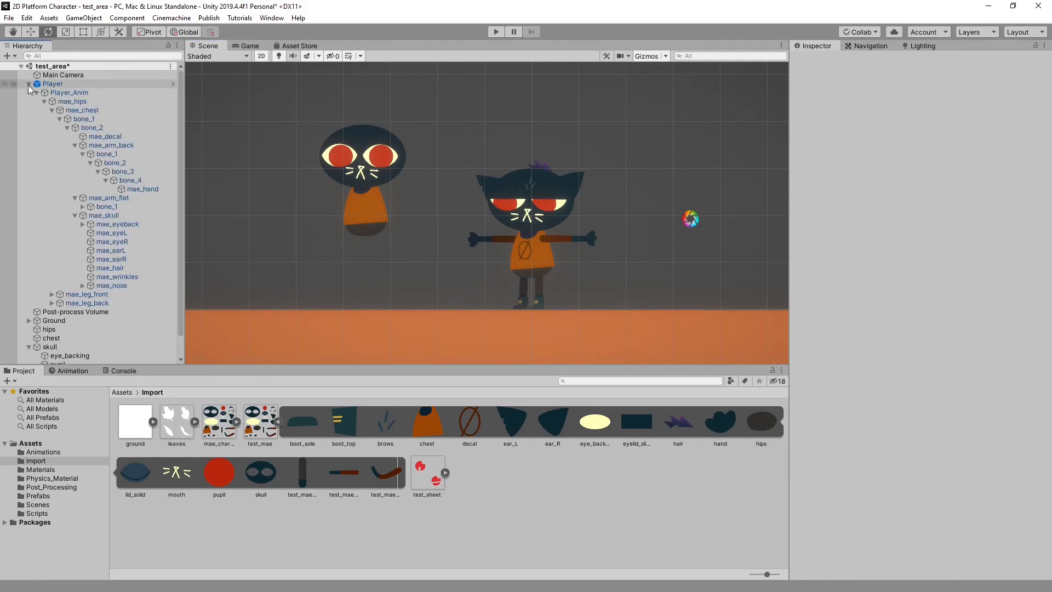
{"action": "left_click", "coordinate": [28, 84]}
{"action": "left_click", "coordinate": [61, 83]}
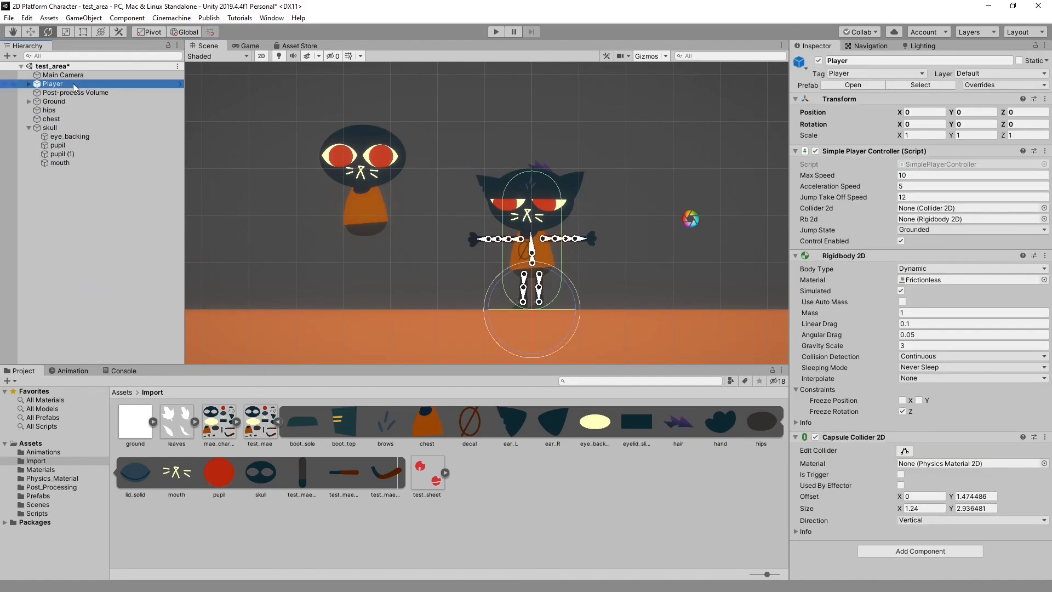
{"action": "left_click", "coordinate": [28, 84], "text": "alt"}
{"action": "left_click", "coordinate": [82, 93]}
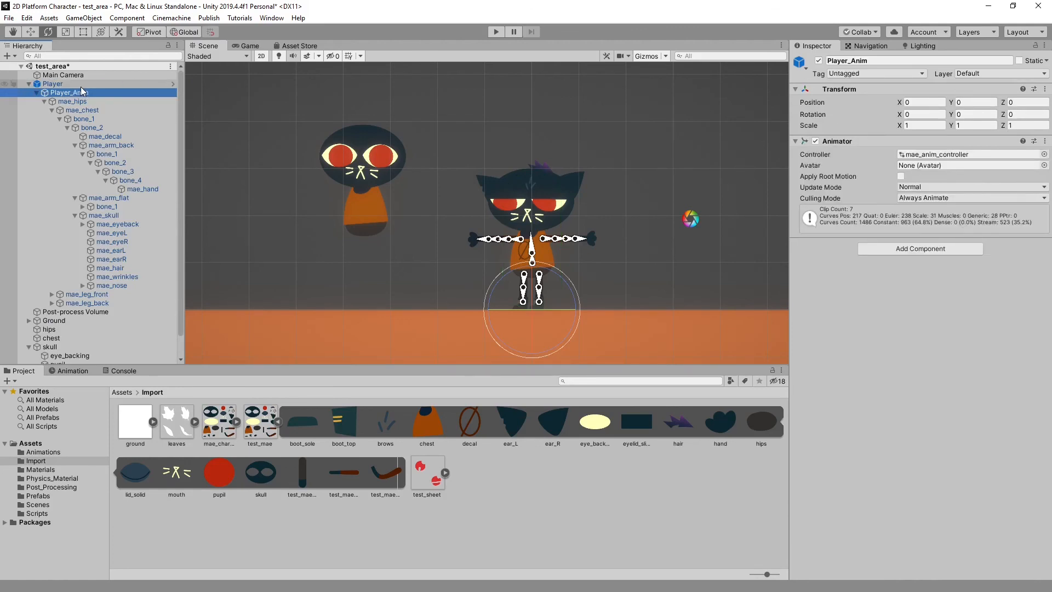
{"action": "left_click", "coordinate": [29, 83]}
{"action": "left_click", "coordinate": [232, 193]}
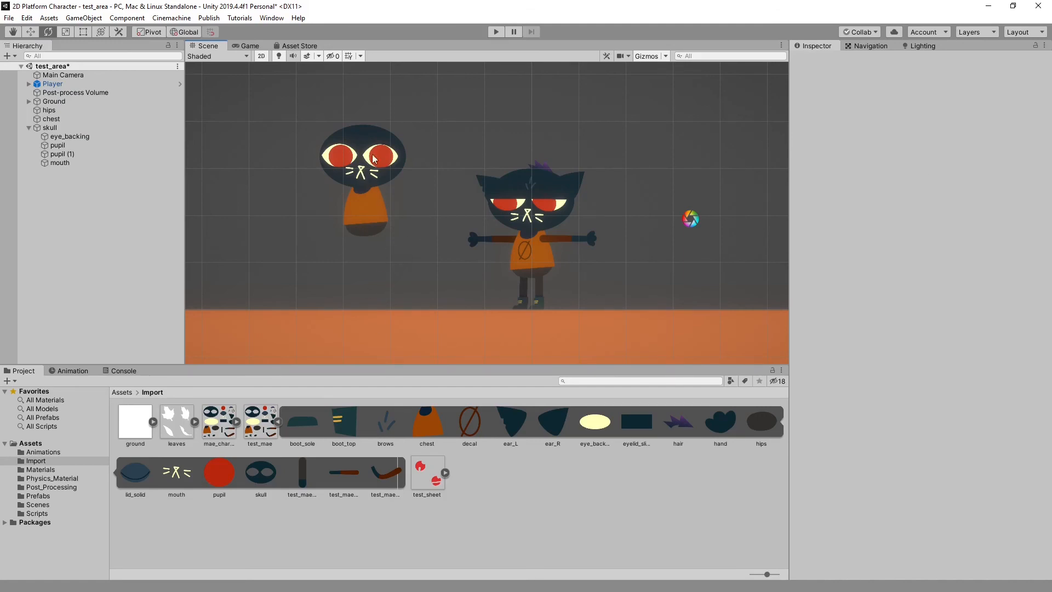
Examine the import settings of the test_mae sheet and the details of its boot_sole and boot_top sprites
{"action": "left_click", "coordinate": [376, 126]}
{"action": "left_click", "coordinate": [371, 115]}
{"action": "left_click", "coordinate": [268, 420]}
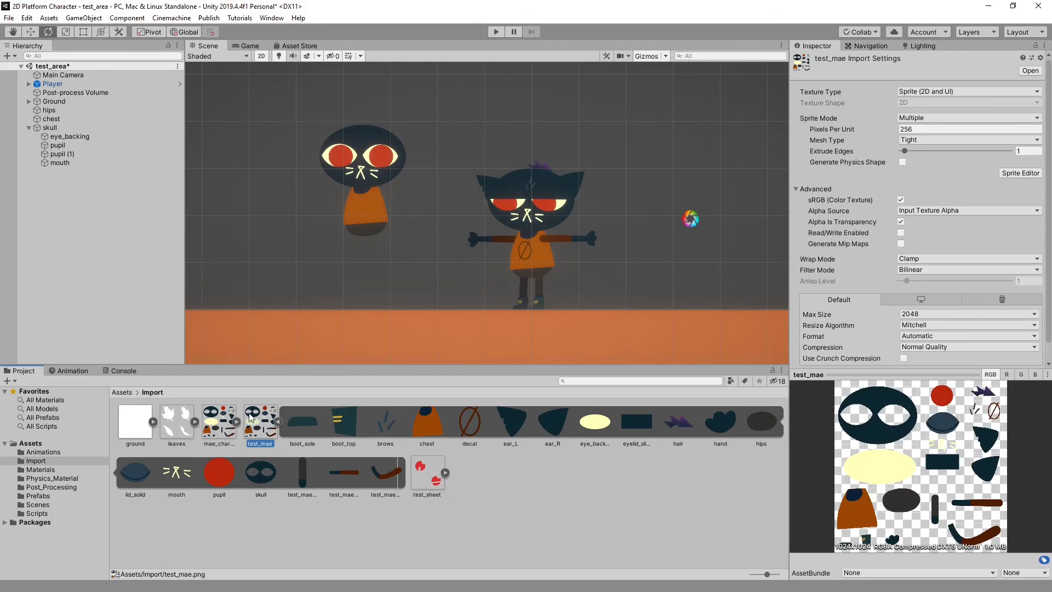
{"action": "left_click", "coordinate": [305, 419]}
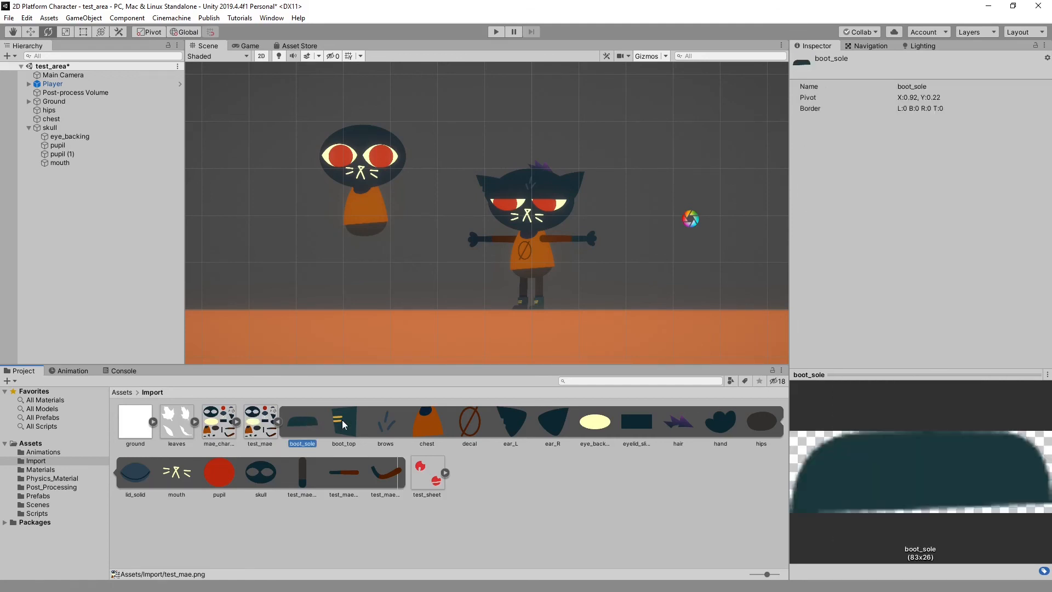
{"action": "left_click", "coordinate": [342, 419]}
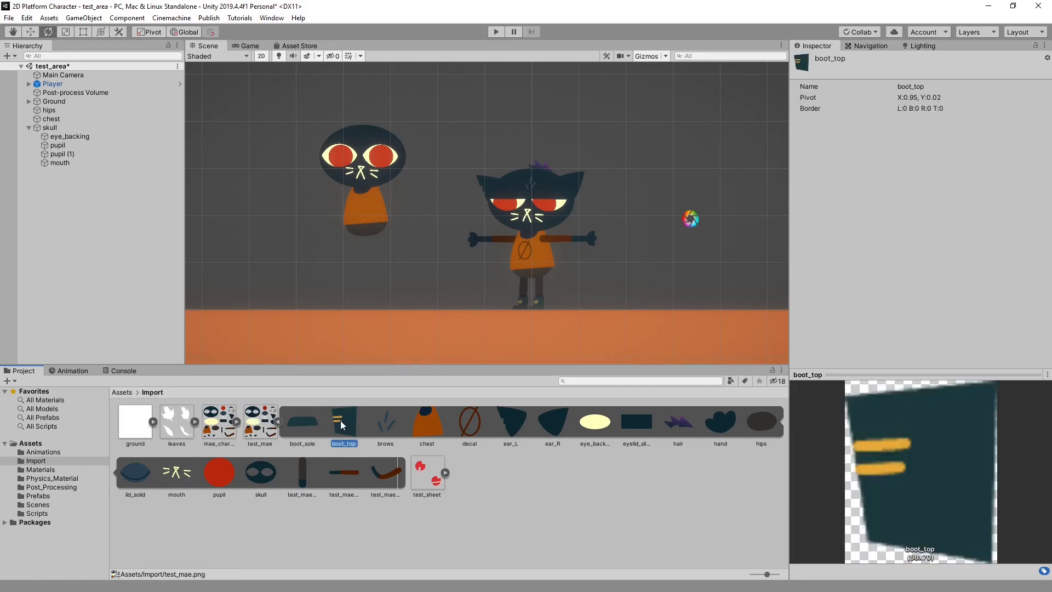
Try placing the boot_top sprite in the scene beside the new character, and delete it
{"action": "left_click_drag", "start_coordinate": [340, 419], "coordinate": [287, 251]}
{"action": "left_click_drag", "start_coordinate": [311, 211], "coordinate": [338, 246]}
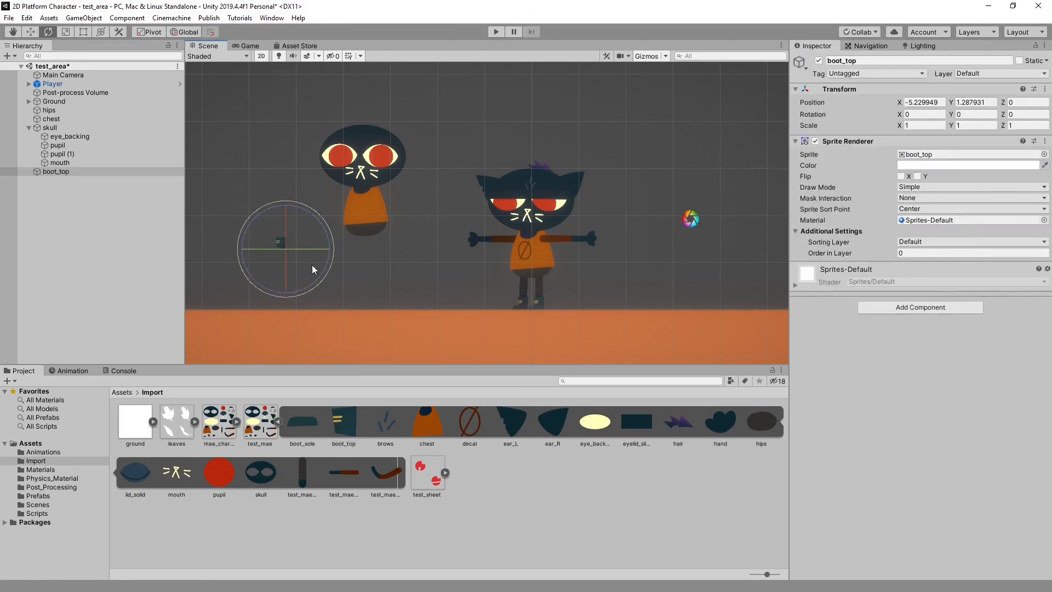
{"action": "key", "text": "Delete"}
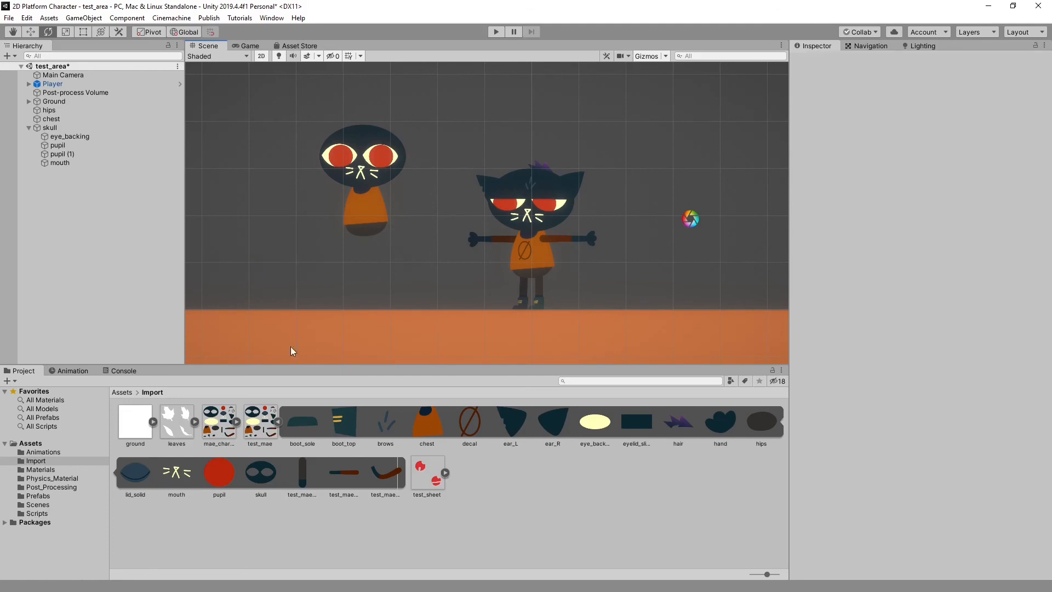
Start exporting test_mae.png with its dependencies as a unitypackage, and cancel before saving
{"action": "left_click", "coordinate": [260, 428]}
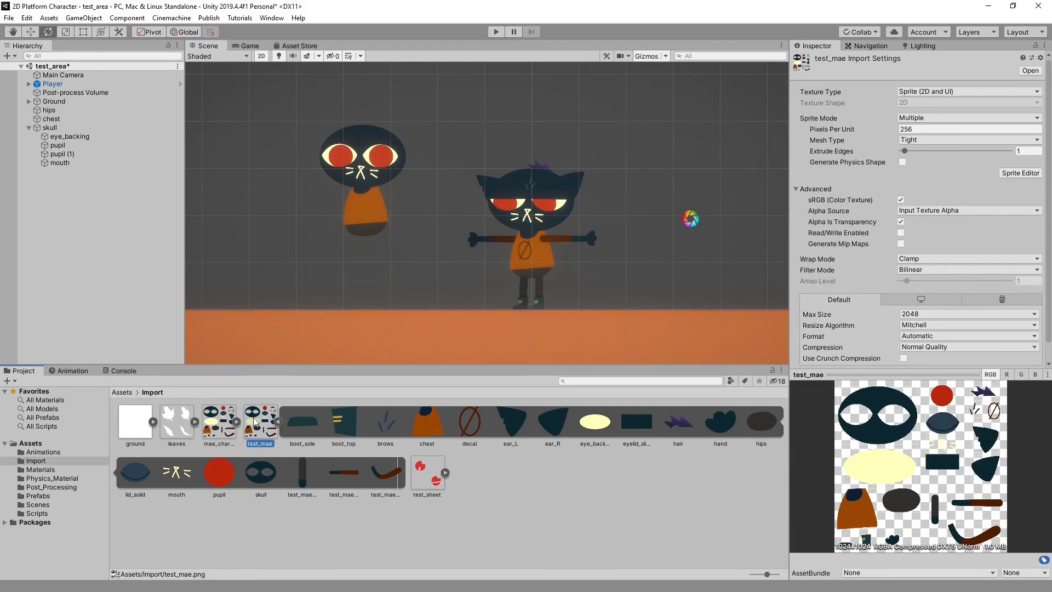
{"action": "right_click", "coordinate": [255, 422]}
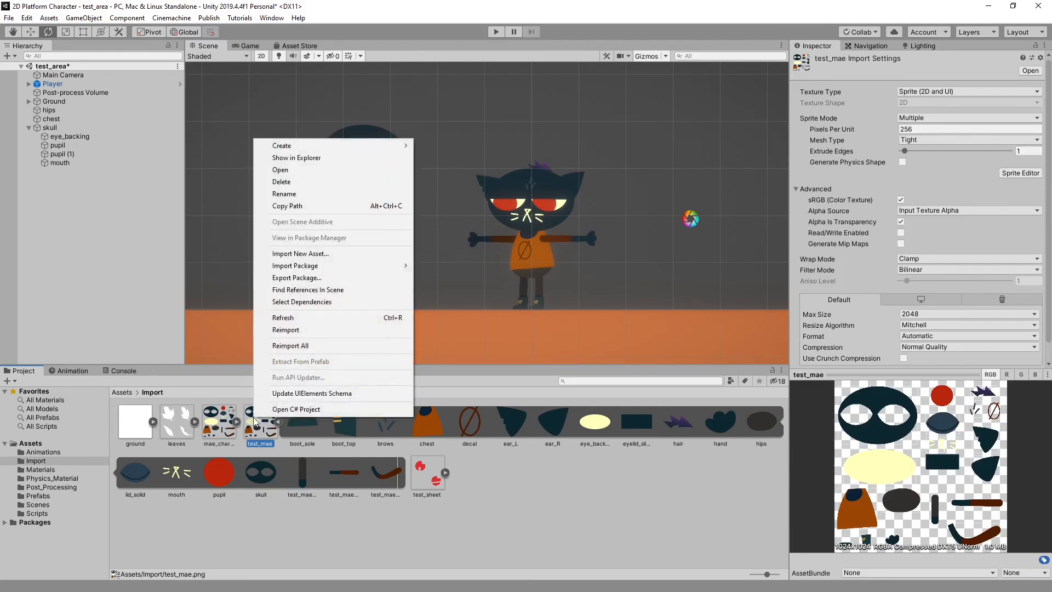
{"action": "left_click", "coordinate": [337, 278]}
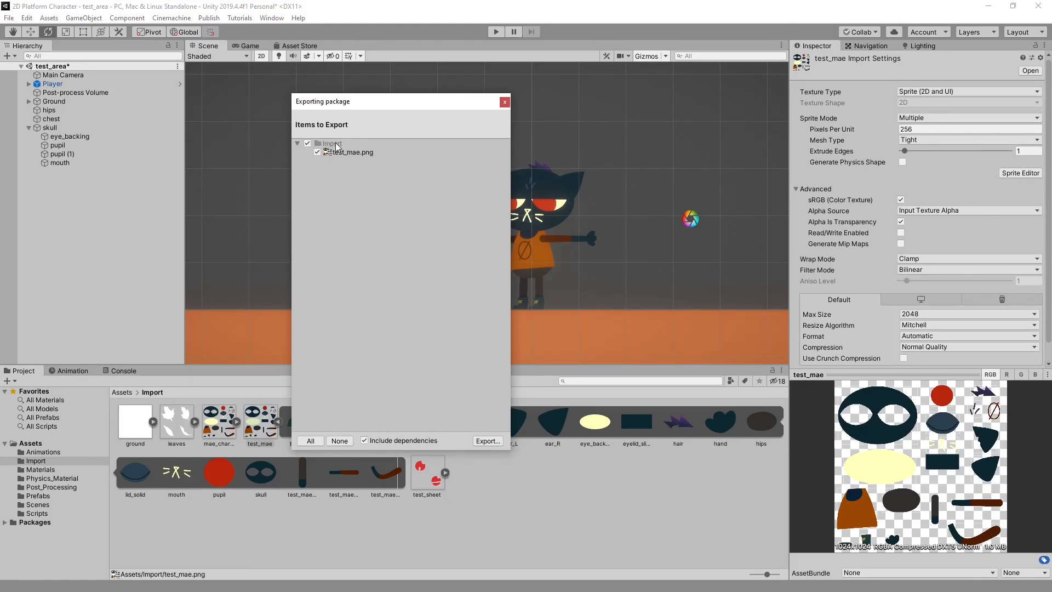
{"action": "left_click", "coordinate": [487, 441]}
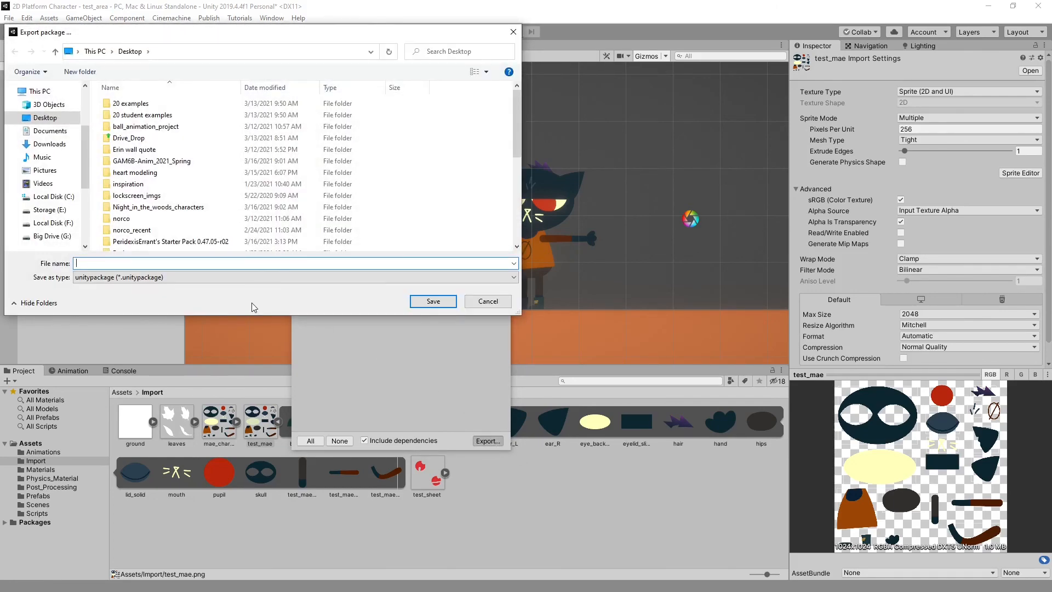
{"action": "left_click", "coordinate": [488, 302]}
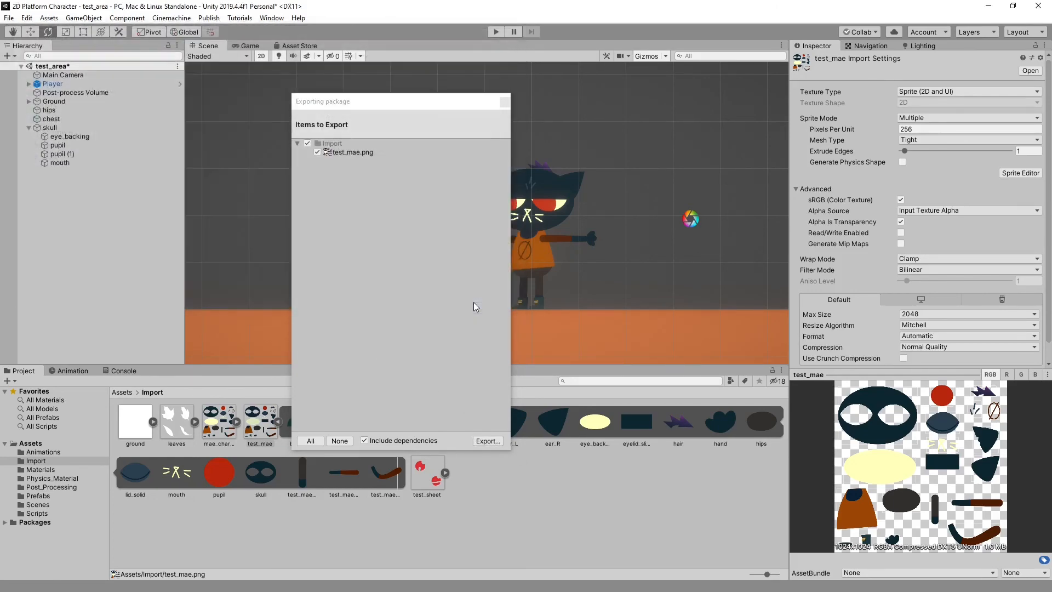
{"action": "left_click", "coordinate": [502, 104]}
{"action": "left_click", "coordinate": [465, 113]}
{"action": "scroll", "coordinate": [432, 297], "scroll_direction": "down", "scroll_amount": 3}
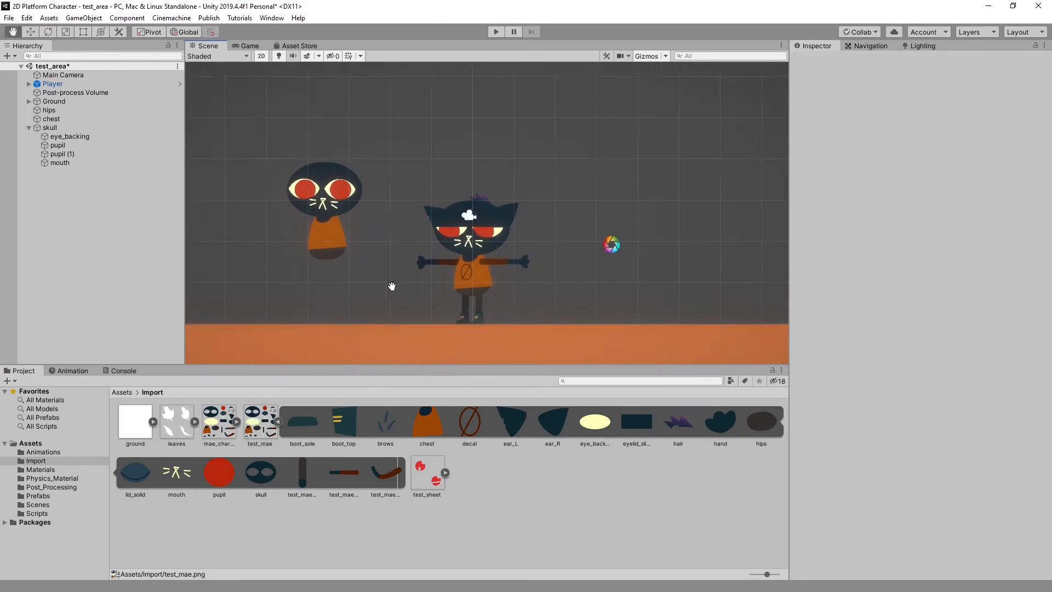
{"action": "scroll", "coordinate": [388, 285], "scroll_direction": "down", "scroll_amount": 2}
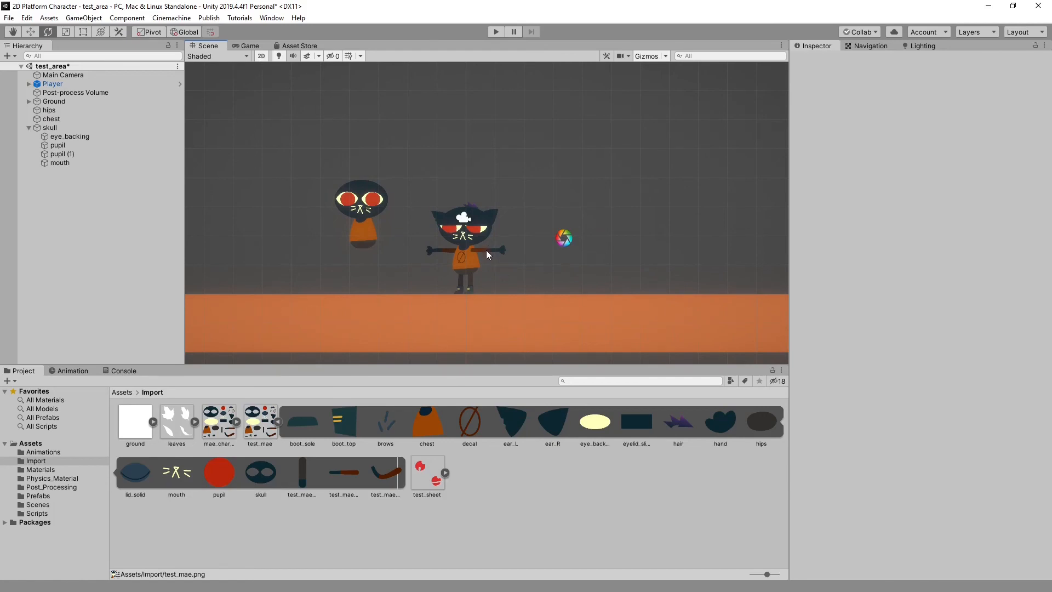
{"action": "left_click", "coordinate": [485, 250]}
{"action": "left_click", "coordinate": [501, 158]}
{"action": "scroll", "coordinate": [475, 257], "scroll_direction": "up", "scroll_amount": 3}
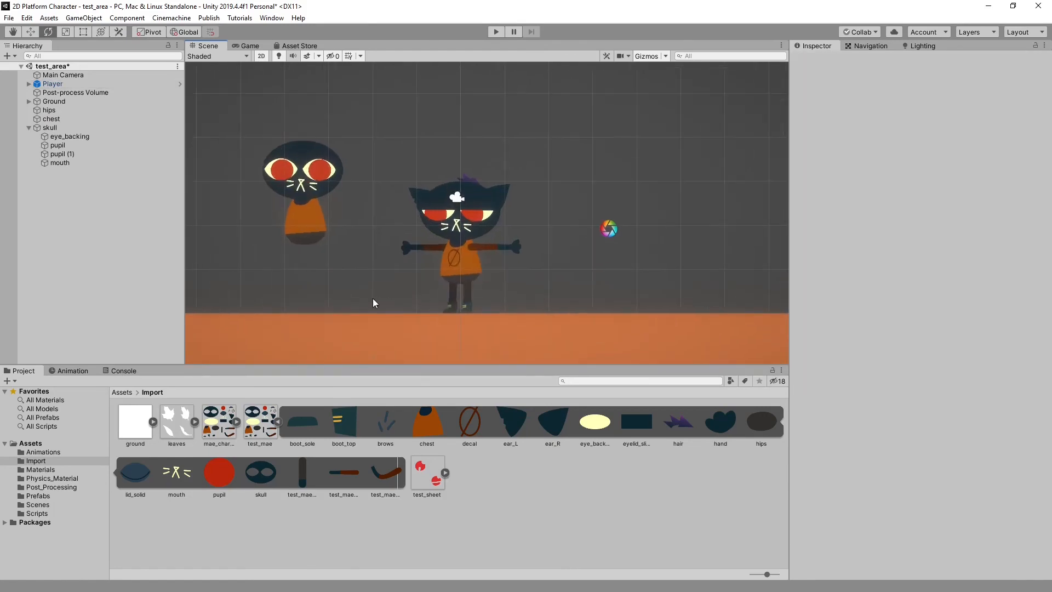
{"action": "left_click", "coordinate": [53, 84]}
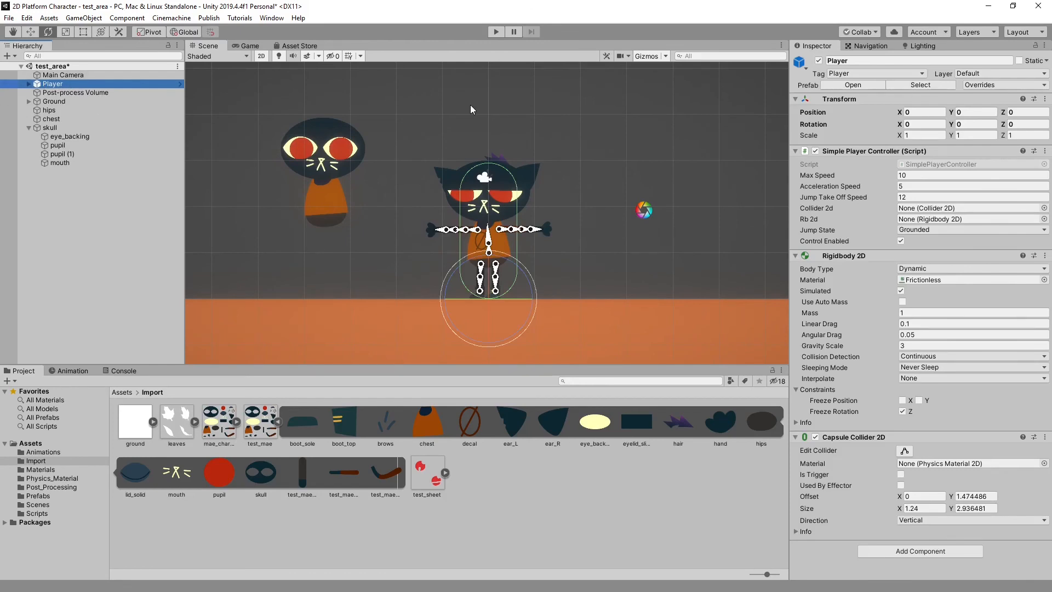
{"action": "left_click", "coordinate": [471, 106]}
{"action": "scroll", "coordinate": [435, 252], "scroll_direction": "down", "scroll_amount": 5}
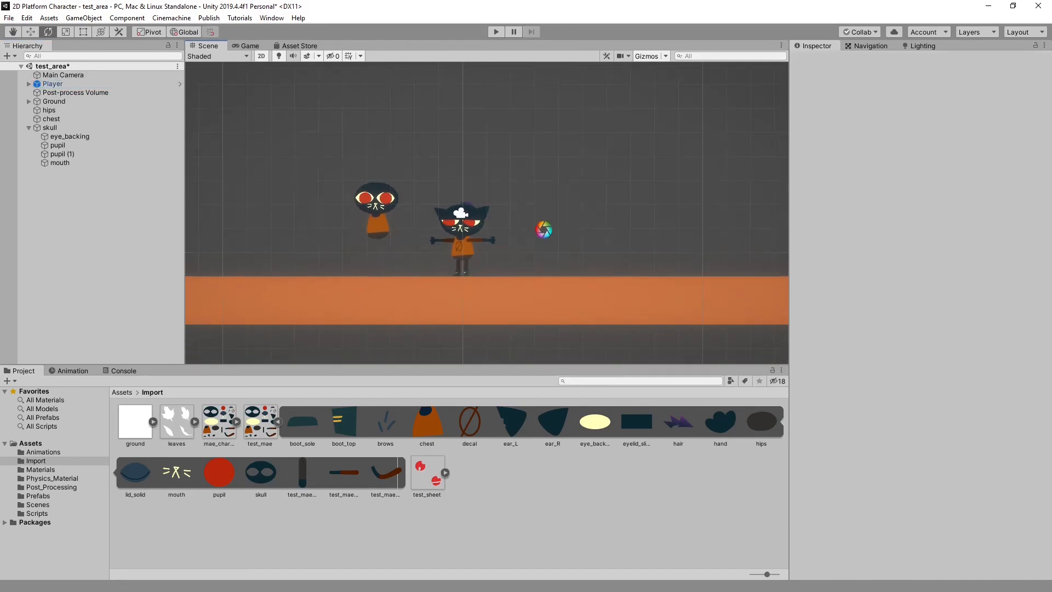